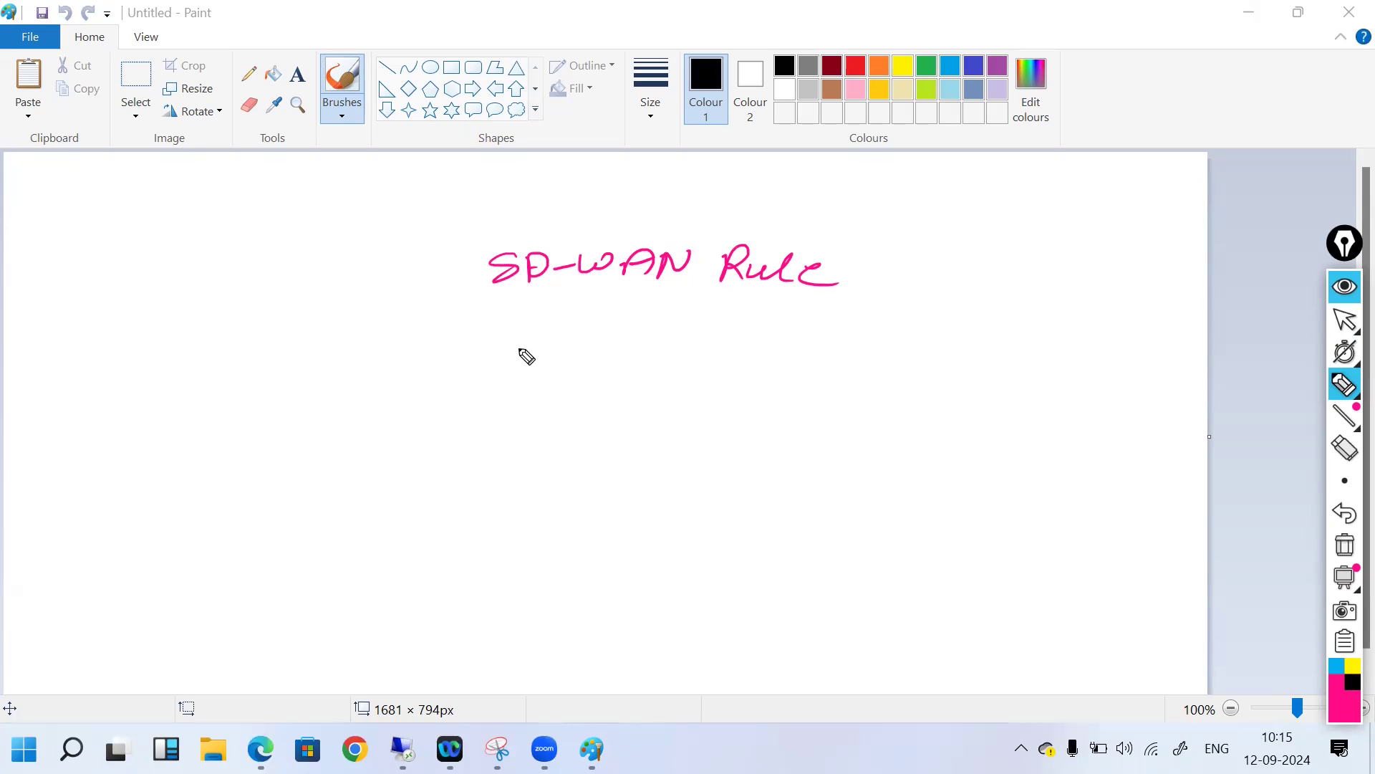
Step: Handwrite SD-WAN under the heading, underline it, and write SLA beneath
{"action": "left_click_drag", "start_coordinate": [533, 351], "coordinate": [698, 366]}
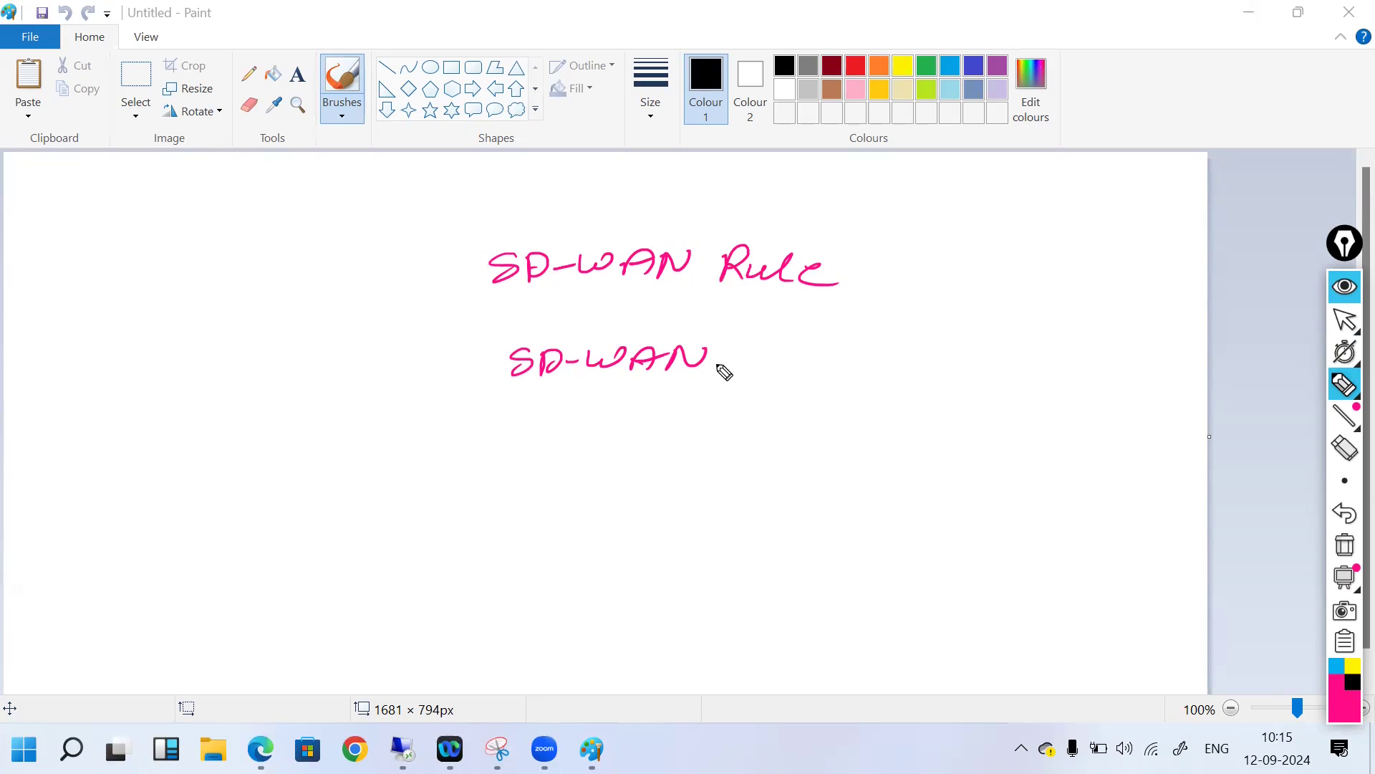
{"action": "mouse_move", "coordinate": [520, 399]}
{"action": "left_mouse_down"}
{"action": "mouse_move", "coordinate": [679, 391]}
{"action": "mouse_move", "coordinate": [620, 424]}
{"action": "left_mouse_up"}
{"action": "mouse_move", "coordinate": [627, 424]}
{"action": "left_mouse_down"}
{"action": "mouse_move", "coordinate": [647, 438]}
{"action": "mouse_move", "coordinate": [667, 419]}
{"action": "mouse_move", "coordinate": [684, 437]}
{"action": "left_mouse_up"}
{"action": "left_click_drag", "start_coordinate": [654, 432], "coordinate": [682, 428]}
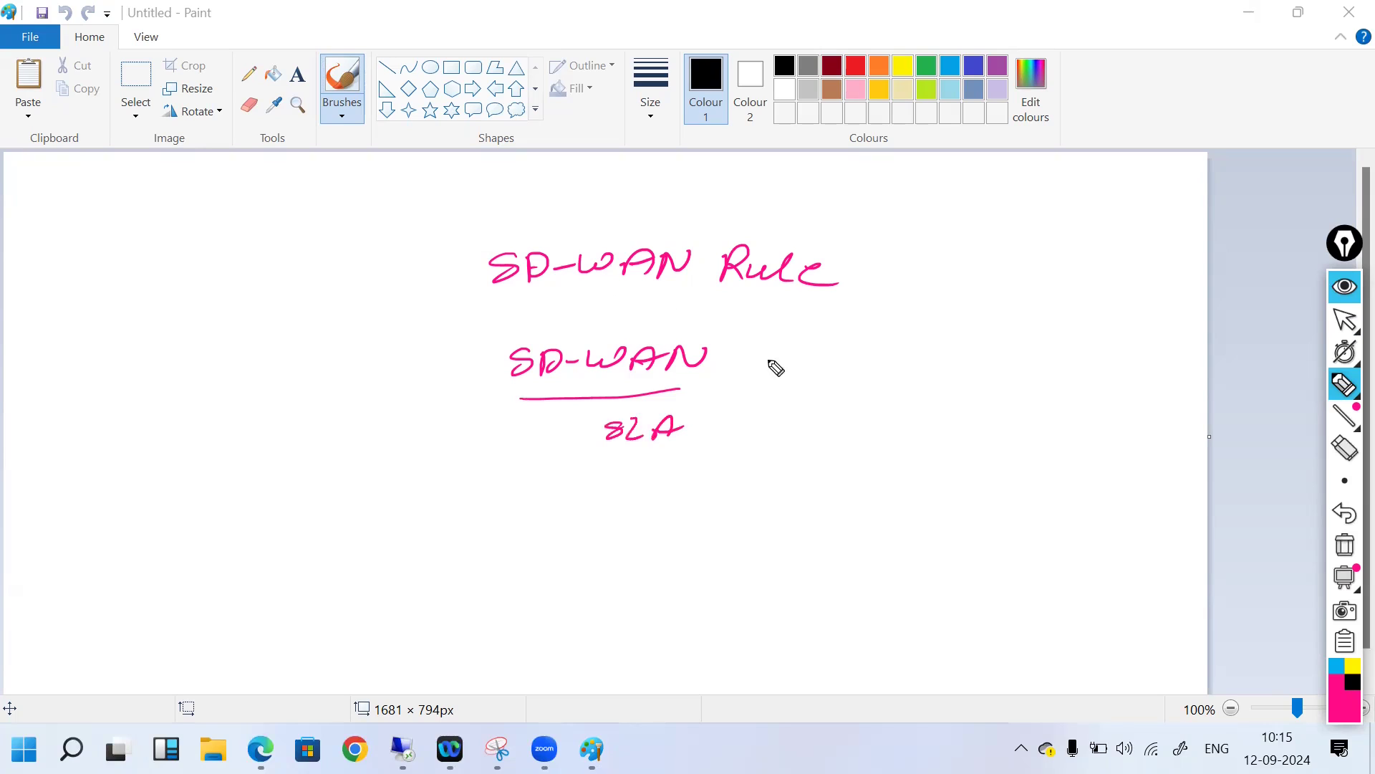
Step: Draw two branches from SD-WAN labelled ISP1 and ISP2, then tick the SD-WAN Rule heading
{"action": "left_click_drag", "start_coordinate": [725, 372], "coordinate": [836, 341]}
{"action": "mouse_move", "coordinate": [829, 342]}
{"action": "left_mouse_down"}
{"action": "mouse_move", "coordinate": [824, 365]}
{"action": "mouse_move", "coordinate": [847, 365]}
{"action": "left_mouse_up"}
{"action": "mouse_move", "coordinate": [865, 367]}
{"action": "left_mouse_down"}
{"action": "mouse_move", "coordinate": [866, 354]}
{"action": "mouse_move", "coordinate": [915, 358]}
{"action": "left_mouse_up"}
{"action": "mouse_move", "coordinate": [721, 376]}
{"action": "left_mouse_down"}
{"action": "mouse_move", "coordinate": [812, 411]}
{"action": "mouse_move", "coordinate": [852, 395]}
{"action": "left_mouse_up"}
{"action": "mouse_move", "coordinate": [846, 396]}
{"action": "left_mouse_down"}
{"action": "mouse_move", "coordinate": [844, 416]}
{"action": "mouse_move", "coordinate": [859, 416]}
{"action": "left_mouse_up"}
{"action": "mouse_move", "coordinate": [876, 399]}
{"action": "left_mouse_down"}
{"action": "mouse_move", "coordinate": [862, 418]}
{"action": "mouse_move", "coordinate": [889, 419]}
{"action": "left_mouse_up"}
{"action": "mouse_move", "coordinate": [890, 398]}
{"action": "left_mouse_down"}
{"action": "mouse_move", "coordinate": [892, 410]}
{"action": "mouse_move", "coordinate": [941, 415]}
{"action": "left_mouse_up"}
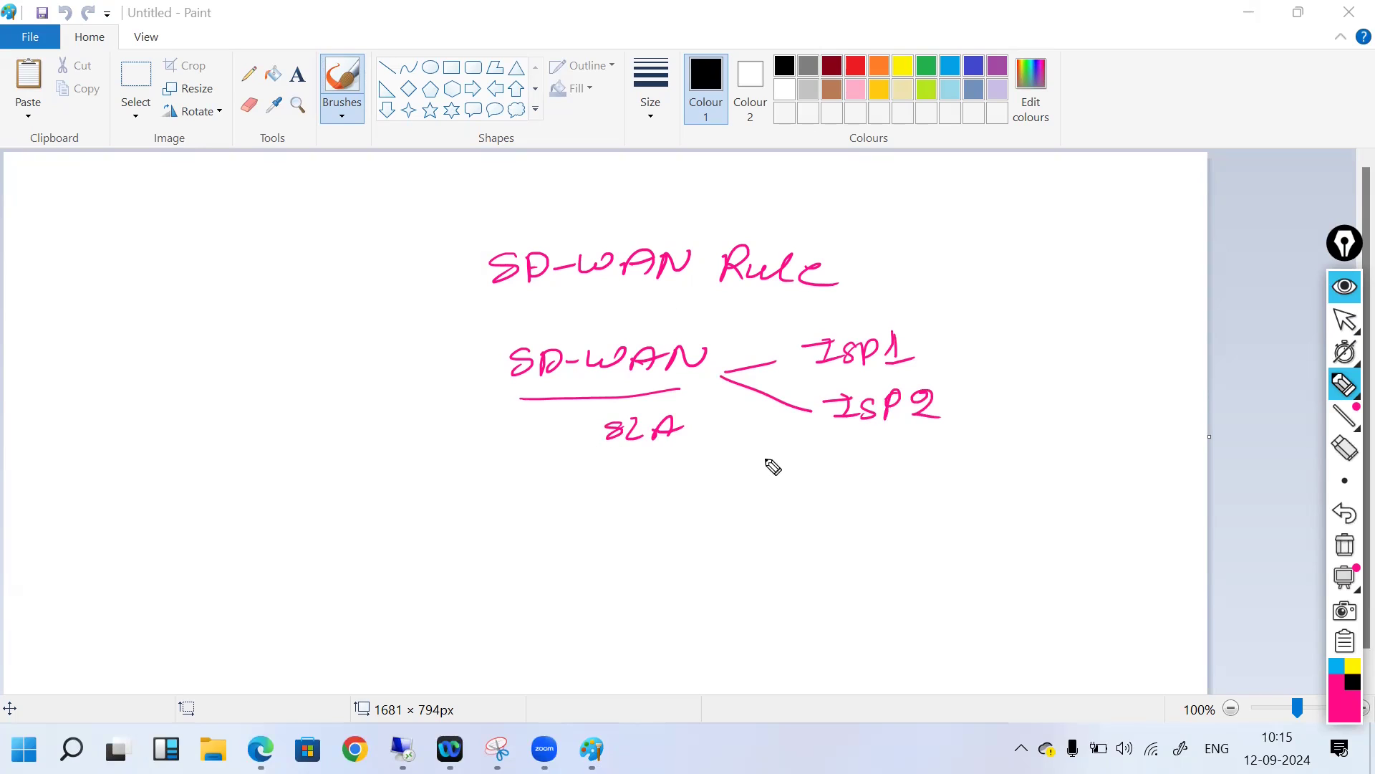
{"action": "left_click_drag", "start_coordinate": [853, 275], "coordinate": [909, 266]}
Step: Clear the screen ink, bring Snipping Tool forward, and switch back to the pen
{"action": "left_click", "coordinate": [1343, 548]}
{"action": "left_click", "coordinate": [1346, 325]}
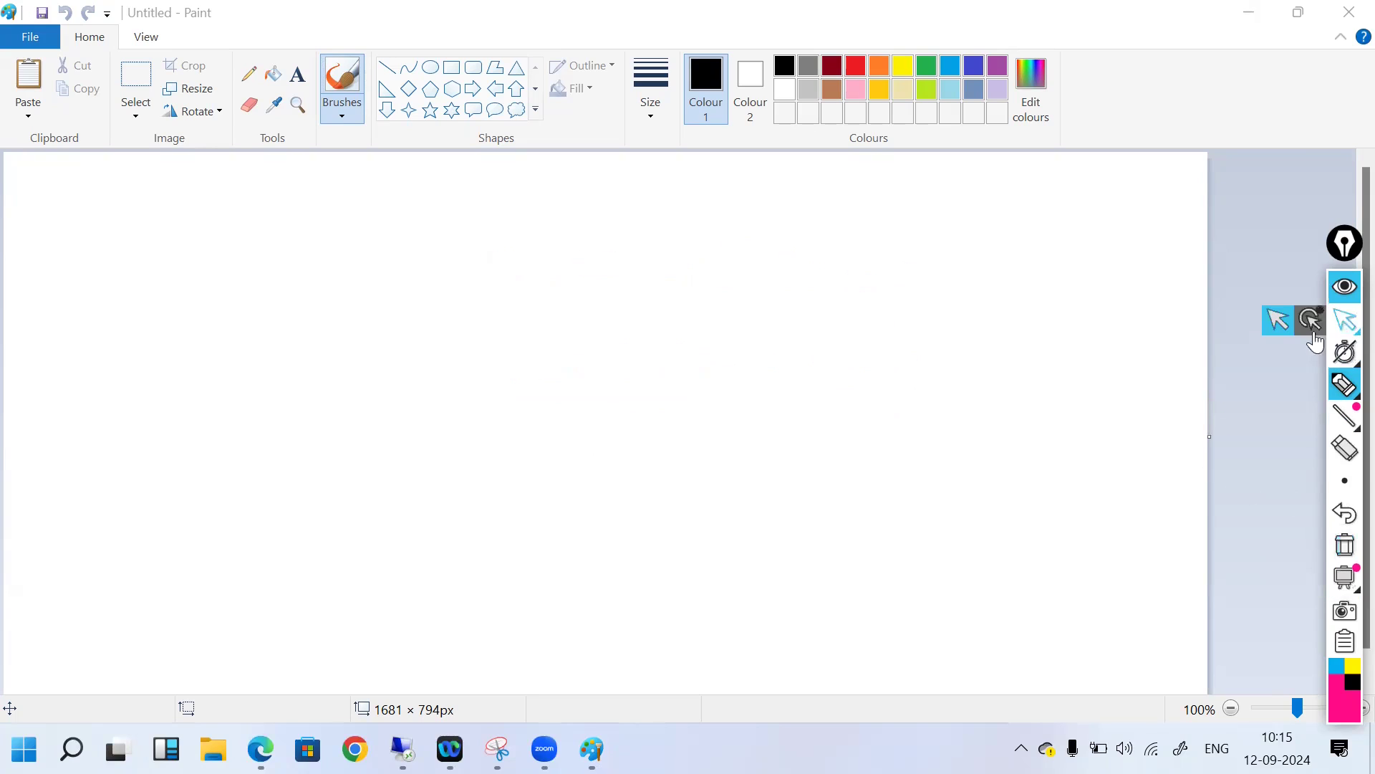
{"action": "left_click", "coordinate": [497, 748]}
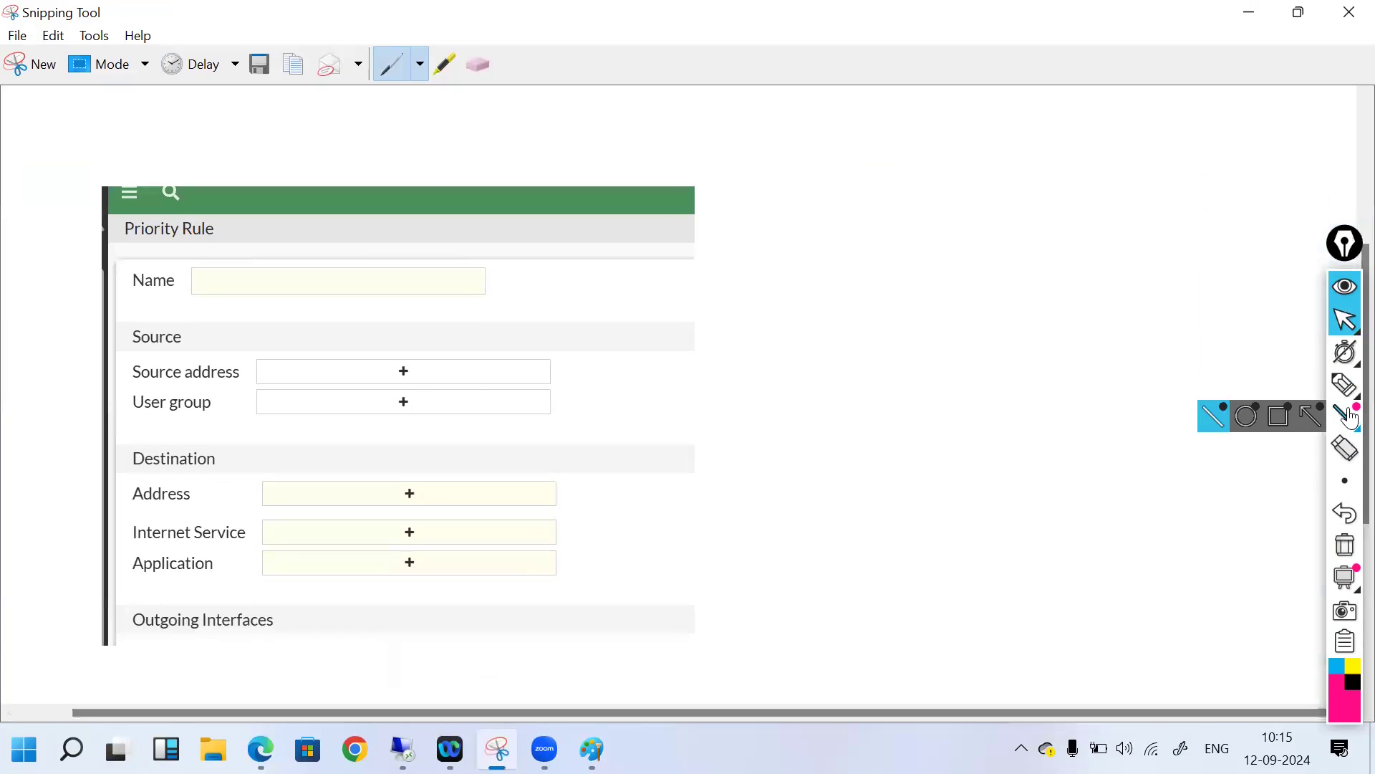
{"action": "left_click", "coordinate": [1345, 384]}
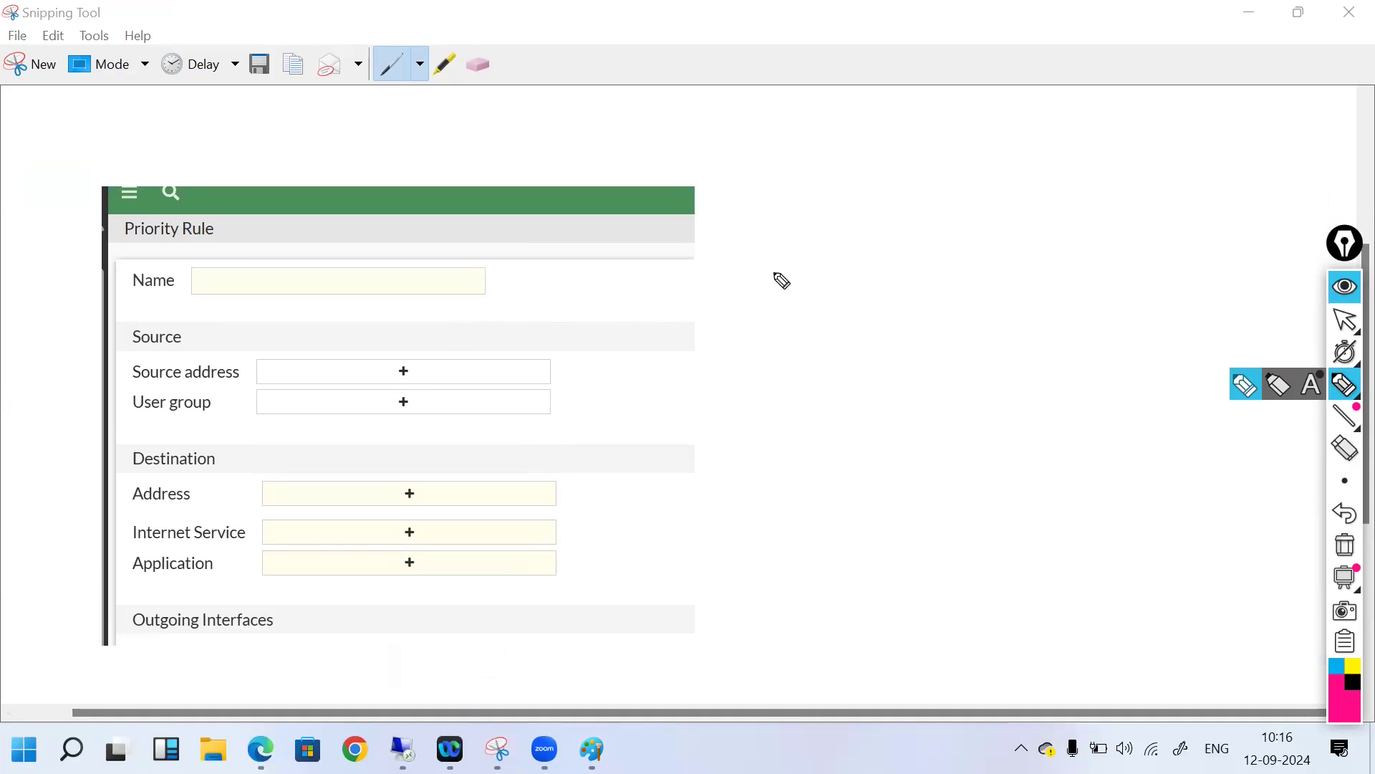
Step: Sketch ISP1 and ISP2 boxes linked down to a firewall box beside the form
{"action": "mouse_move", "coordinate": [785, 257]}
{"action": "left_mouse_down"}
{"action": "mouse_move", "coordinate": [779, 245]}
{"action": "mouse_move", "coordinate": [829, 267]}
{"action": "mouse_move", "coordinate": [789, 261]}
{"action": "mouse_move", "coordinate": [841, 238]}
{"action": "mouse_move", "coordinate": [851, 261]}
{"action": "left_mouse_up"}
{"action": "mouse_move", "coordinate": [1000, 228]}
{"action": "left_mouse_down"}
{"action": "mouse_move", "coordinate": [1001, 261]}
{"action": "mouse_move", "coordinate": [1142, 220]}
{"action": "mouse_move", "coordinate": [1003, 267]}
{"action": "mouse_move", "coordinate": [1081, 245]}
{"action": "mouse_move", "coordinate": [1121, 261]}
{"action": "left_mouse_up"}
{"action": "left_click_drag", "start_coordinate": [882, 396], "coordinate": [884, 427]}
{"action": "mouse_move", "coordinate": [888, 392]}
{"action": "left_mouse_down"}
{"action": "mouse_move", "coordinate": [989, 387]}
{"action": "mouse_move", "coordinate": [884, 428]}
{"action": "mouse_move", "coordinate": [936, 390]}
{"action": "left_mouse_up"}
{"action": "mouse_move", "coordinate": [916, 404]}
{"action": "left_mouse_down"}
{"action": "mouse_move", "coordinate": [961, 406]}
{"action": "mouse_move", "coordinate": [979, 389]}
{"action": "left_mouse_up"}
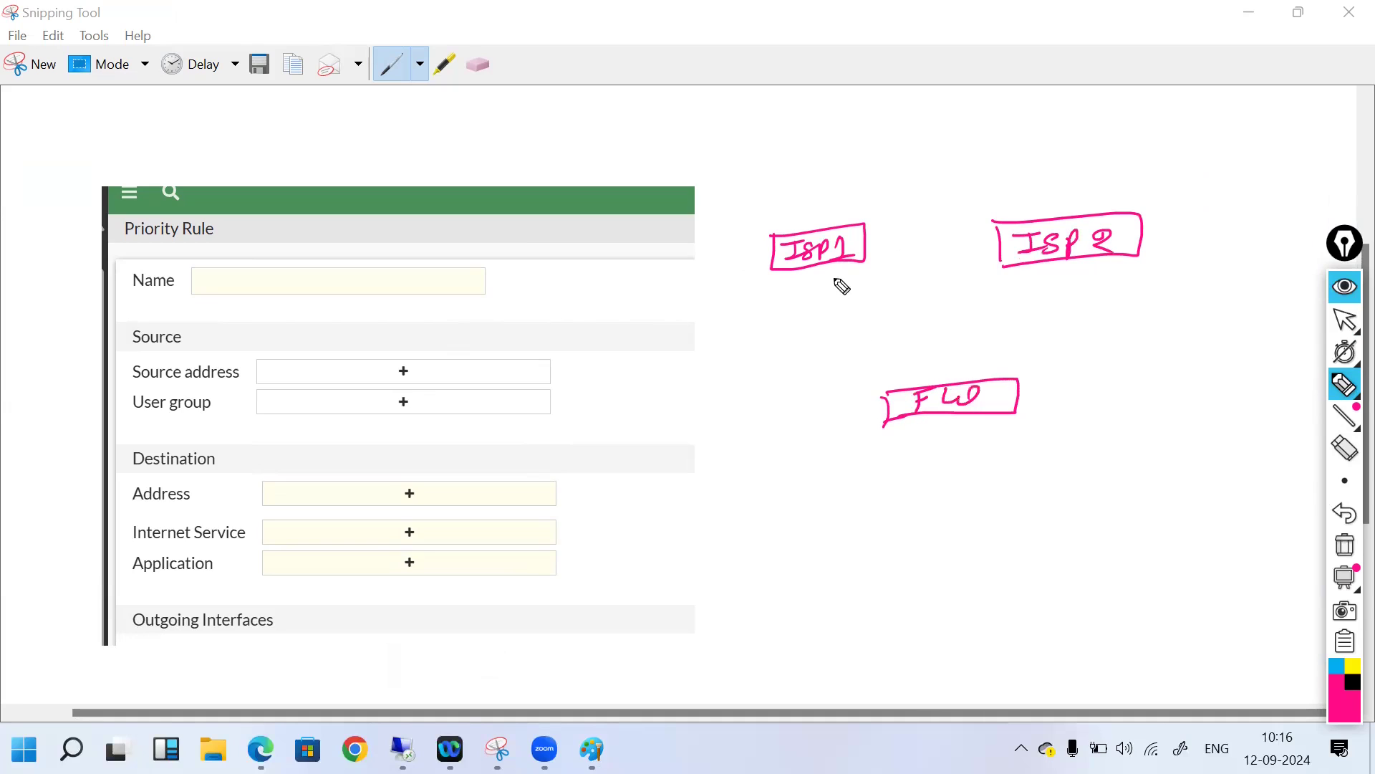
{"action": "left_click_drag", "start_coordinate": [820, 267], "coordinate": [919, 384]}
{"action": "mouse_move", "coordinate": [1077, 259]}
{"action": "left_mouse_down"}
{"action": "mouse_move", "coordinate": [980, 378]}
{"action": "mouse_move", "coordinate": [942, 464]}
{"action": "mouse_move", "coordinate": [900, 466]}
{"action": "mouse_move", "coordinate": [1023, 458]}
{"action": "mouse_move", "coordinate": [892, 505]}
{"action": "mouse_move", "coordinate": [997, 474]}
{"action": "mouse_move", "coordinate": [1032, 489]}
{"action": "left_mouse_up"}
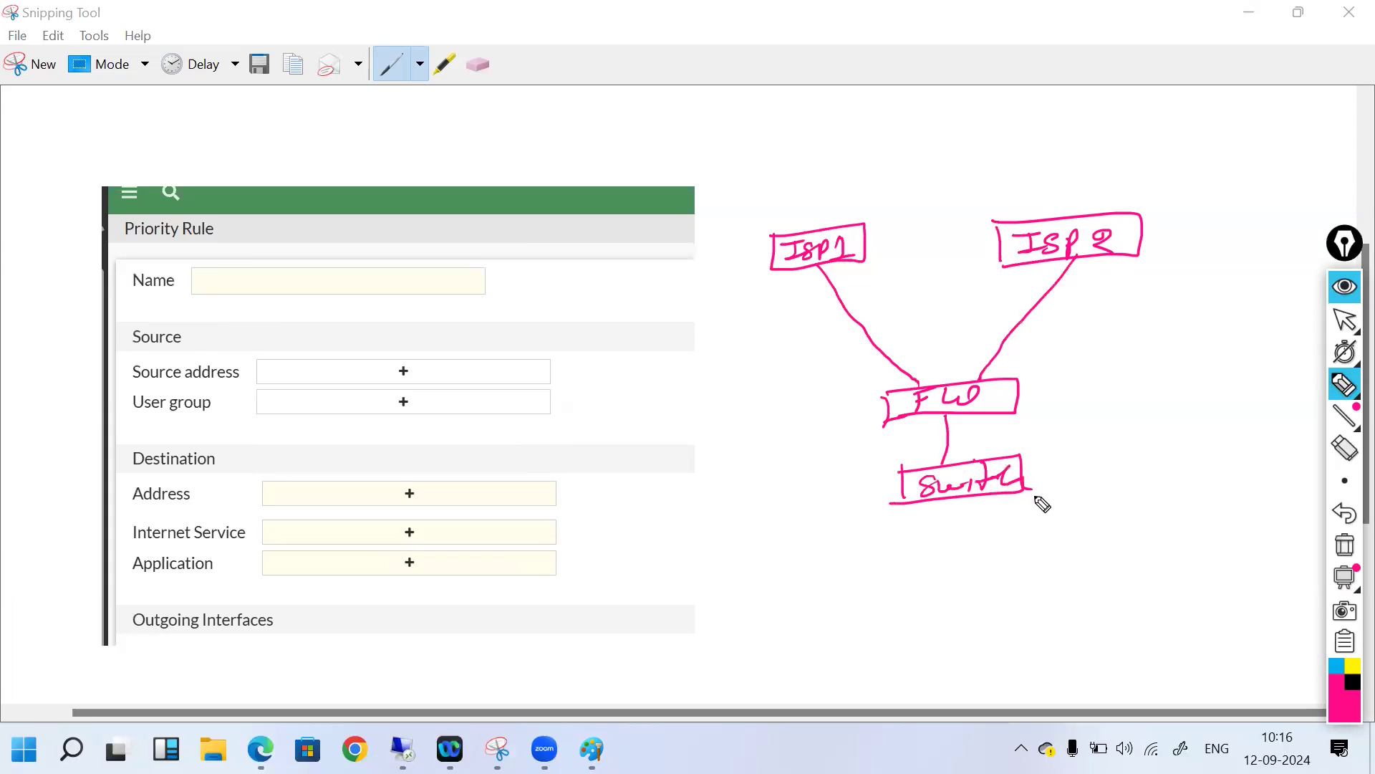
Step: Draw three users under the switch and begin ISP1's bandwidth label above its box
{"action": "mouse_move", "coordinate": [919, 510]}
{"action": "left_mouse_down"}
{"action": "mouse_move", "coordinate": [889, 573]}
{"action": "mouse_move", "coordinate": [905, 594]}
{"action": "left_mouse_up"}
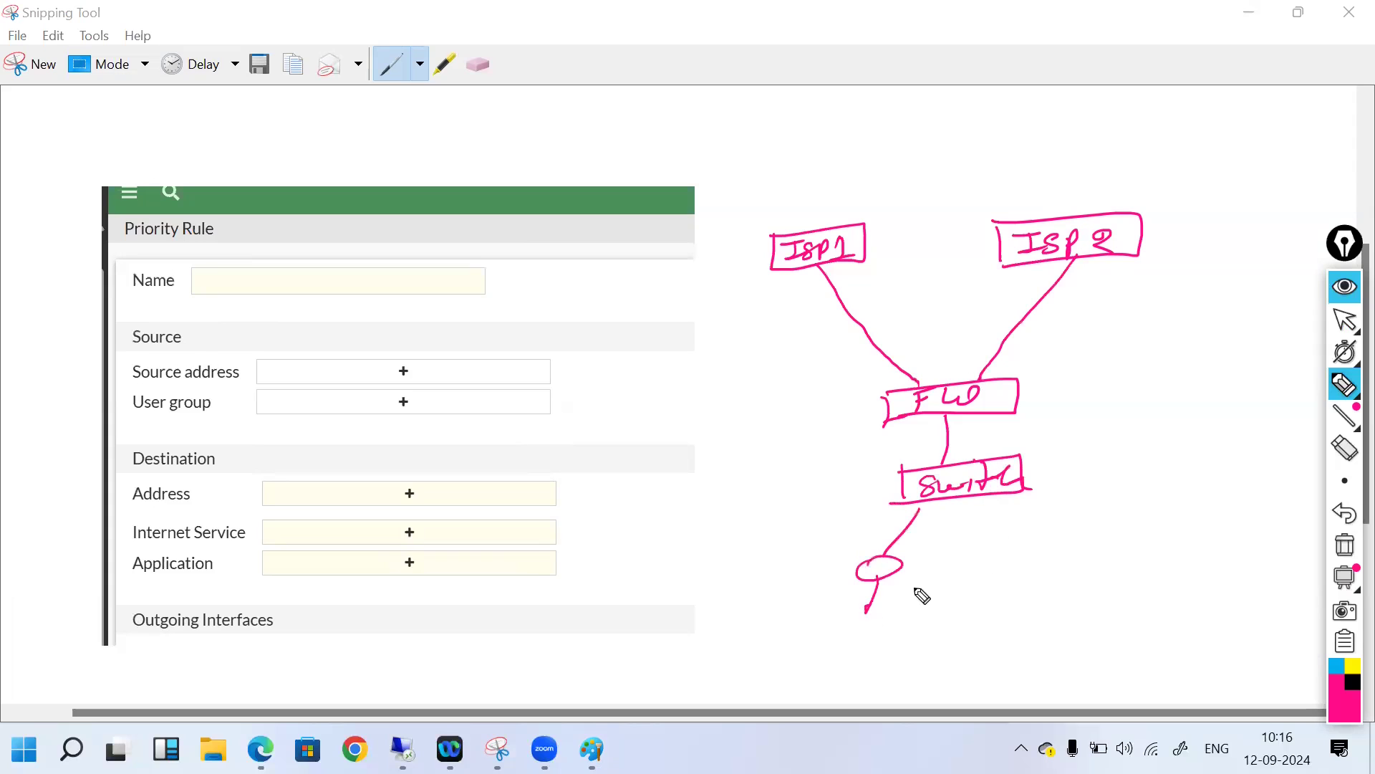
{"action": "left_click_drag", "start_coordinate": [963, 499], "coordinate": [1009, 600]}
{"action": "mouse_move", "coordinate": [1019, 495]}
{"action": "left_mouse_down"}
{"action": "mouse_move", "coordinate": [1074, 573]}
{"action": "mouse_move", "coordinate": [1062, 574]}
{"action": "mouse_move", "coordinate": [1069, 614]}
{"action": "left_mouse_up"}
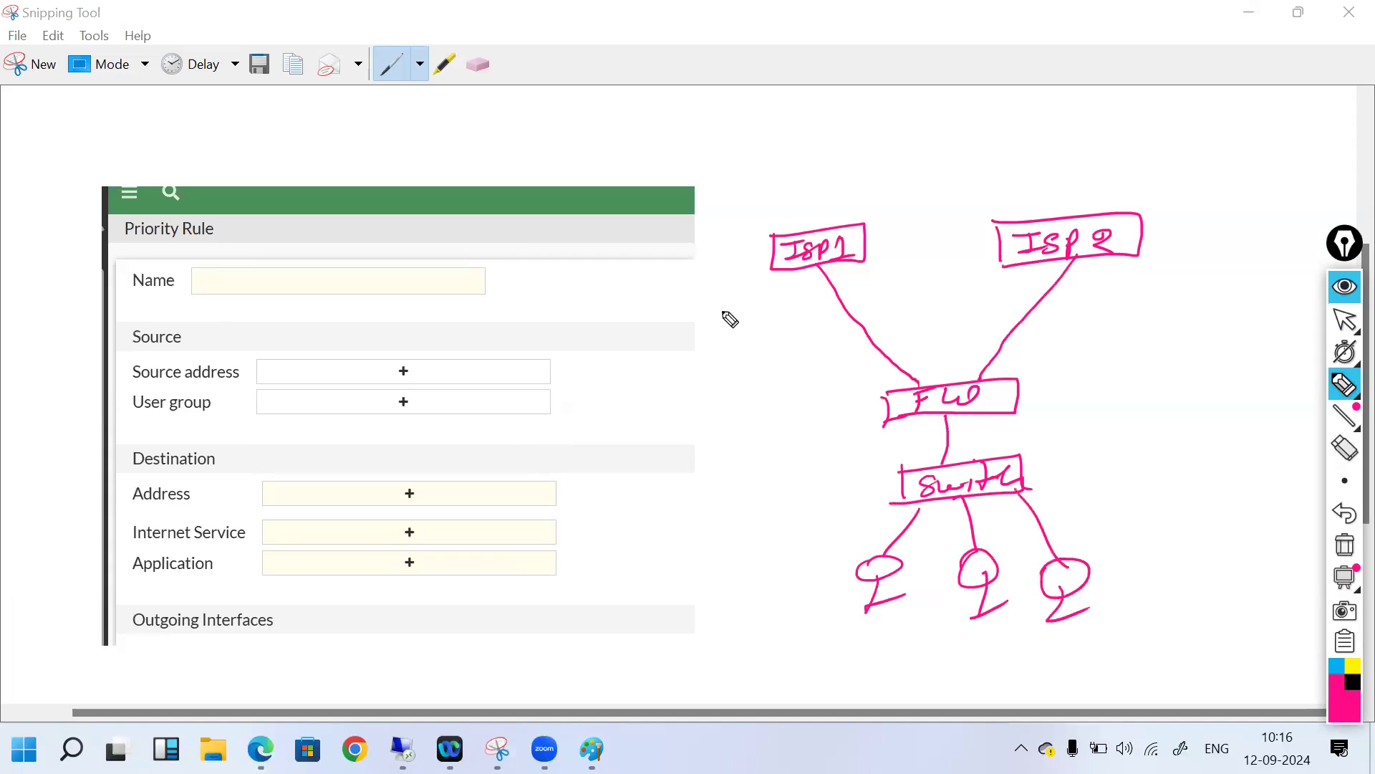
{"action": "left_click_drag", "start_coordinate": [800, 236], "coordinate": [788, 201]}
{"action": "mouse_move", "coordinate": [743, 174]}
{"action": "left_mouse_down"}
{"action": "mouse_move", "coordinate": [745, 193]}
{"action": "mouse_move", "coordinate": [823, 167]}
{"action": "mouse_move", "coordinate": [823, 180]}
{"action": "left_mouse_up"}
Step: Label ISP1 100MBPS and ISP2 70MBPS, and tick ISP1 as preferred
{"action": "mouse_move", "coordinate": [838, 163]}
{"action": "left_mouse_down"}
{"action": "mouse_move", "coordinate": [856, 188]}
{"action": "mouse_move", "coordinate": [879, 184]}
{"action": "left_mouse_up"}
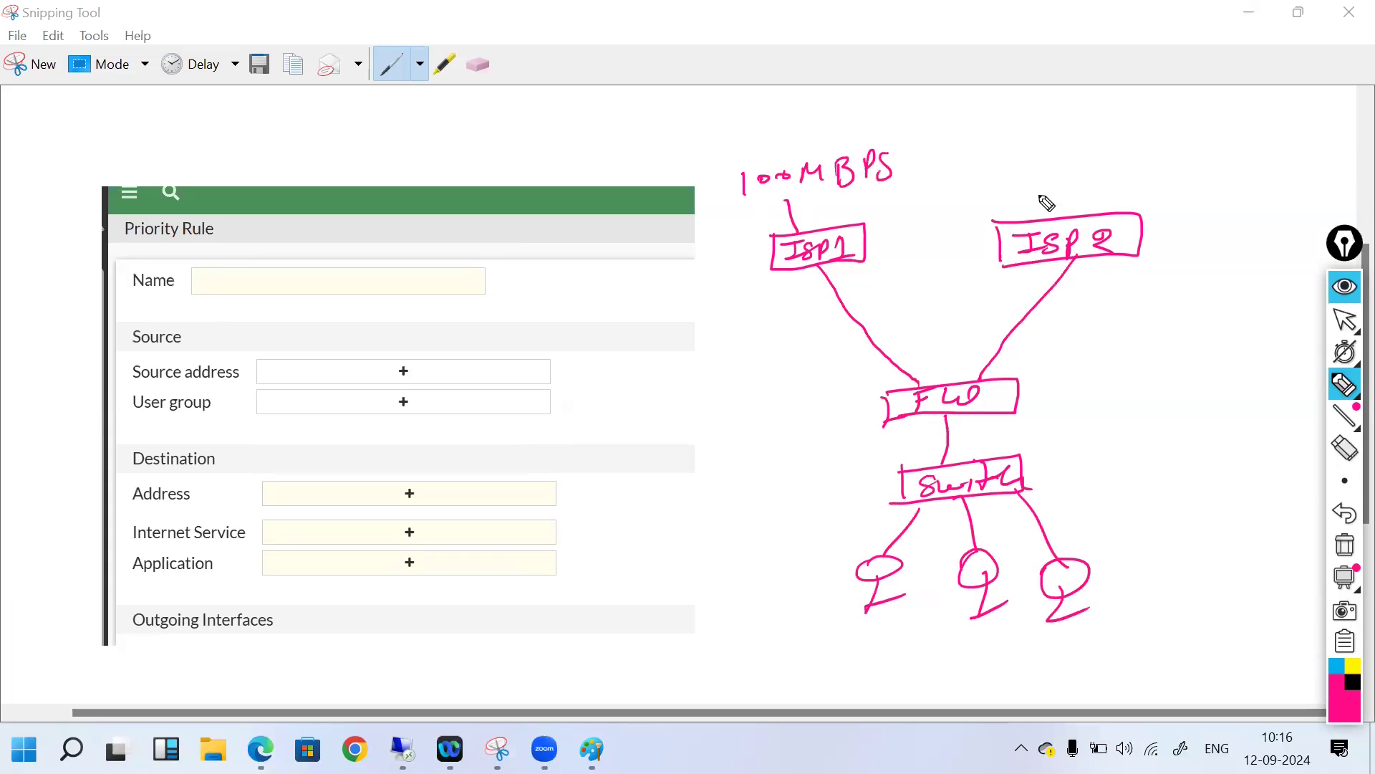
{"action": "mouse_move", "coordinate": [1023, 173]}
{"action": "left_mouse_down"}
{"action": "mouse_move", "coordinate": [1033, 196]}
{"action": "mouse_move", "coordinate": [1186, 155]}
{"action": "mouse_move", "coordinate": [1170, 188]}
{"action": "left_mouse_up"}
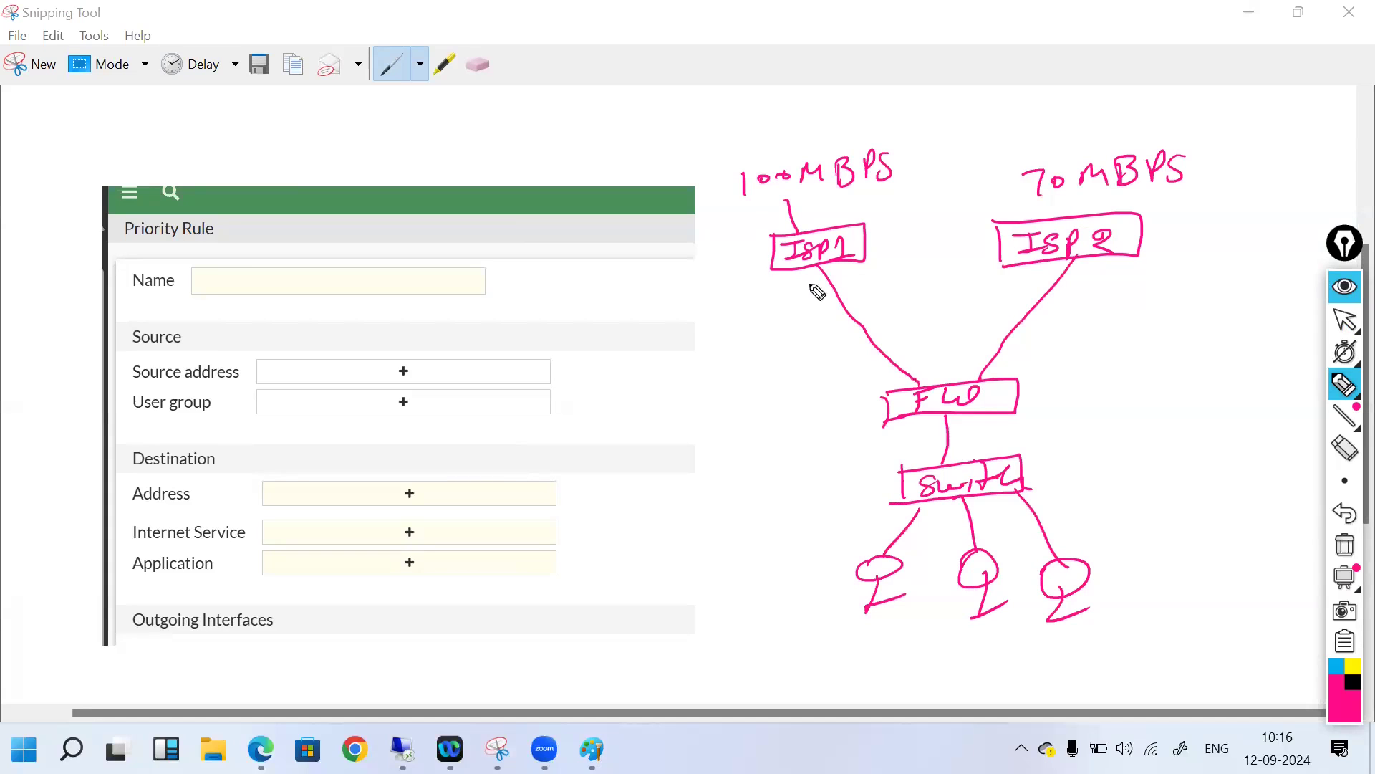
{"action": "left_click_drag", "start_coordinate": [751, 275], "coordinate": [780, 276]}
Step: Note Zoom, Teams and Cisco Webex, bracket them, and draw an arrow from the firewall to ISP2
{"action": "mouse_move", "coordinate": [1096, 322]}
{"action": "left_mouse_down"}
{"action": "mouse_move", "coordinate": [1099, 333]}
{"action": "mouse_move", "coordinate": [1193, 331]}
{"action": "mouse_move", "coordinate": [1206, 346]}
{"action": "left_mouse_up"}
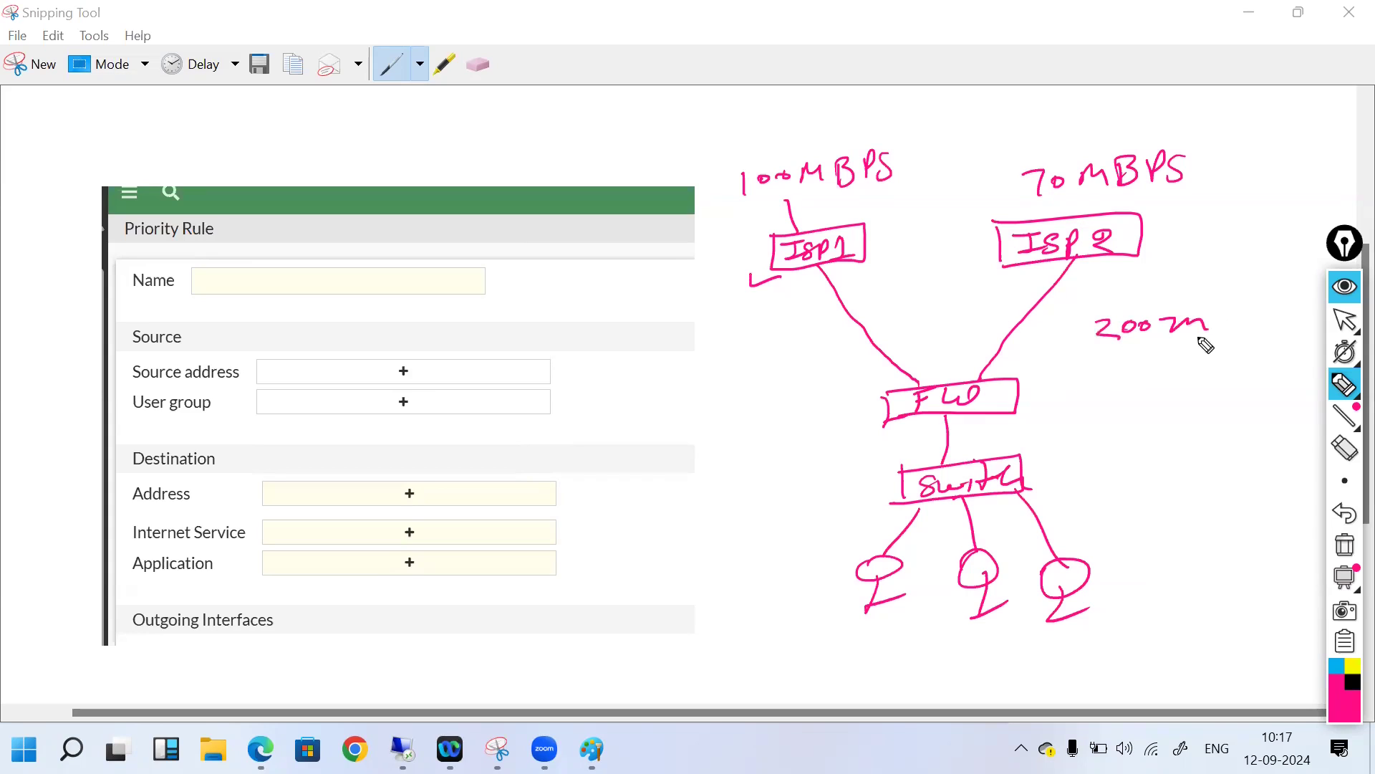
{"action": "left_click_drag", "start_coordinate": [1093, 363], "coordinate": [1225, 342]}
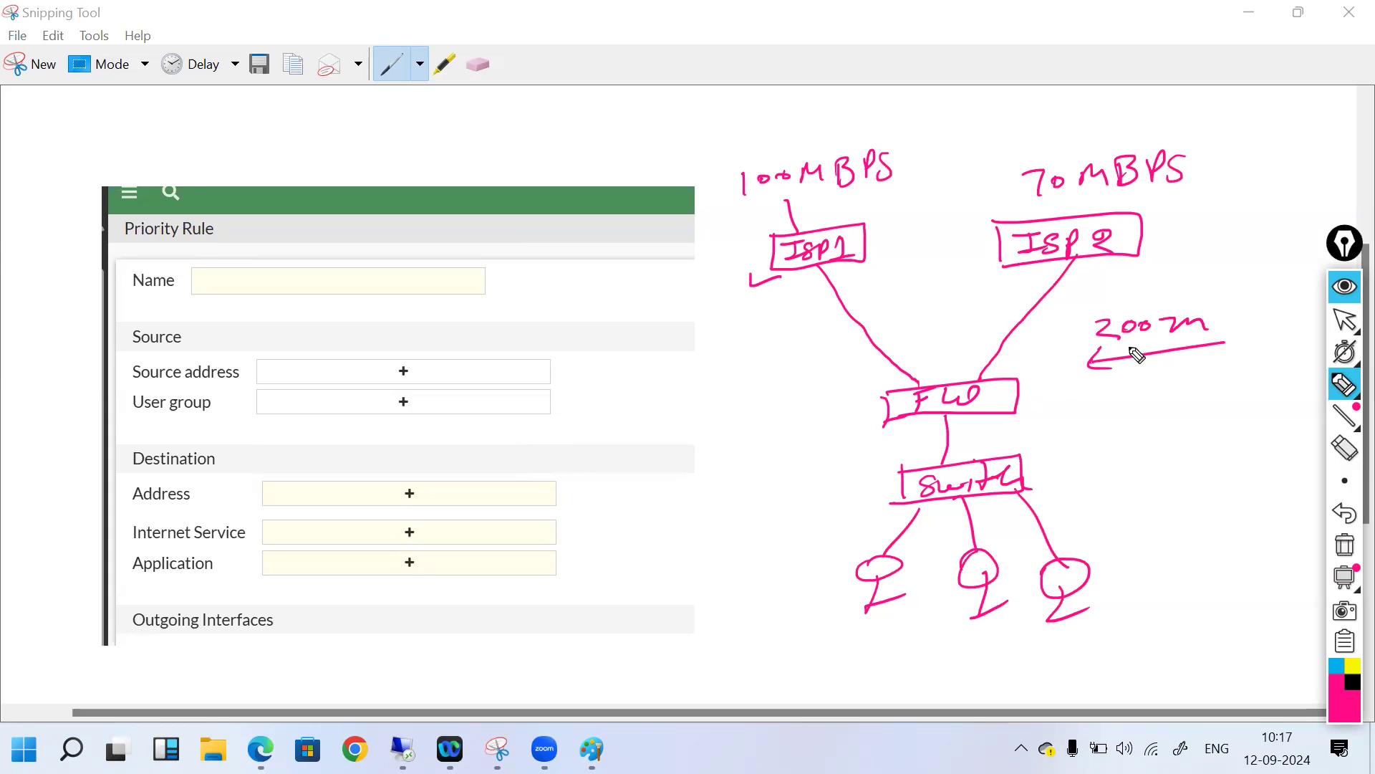
{"action": "left_click_drag", "start_coordinate": [1135, 376], "coordinate": [1222, 385]}
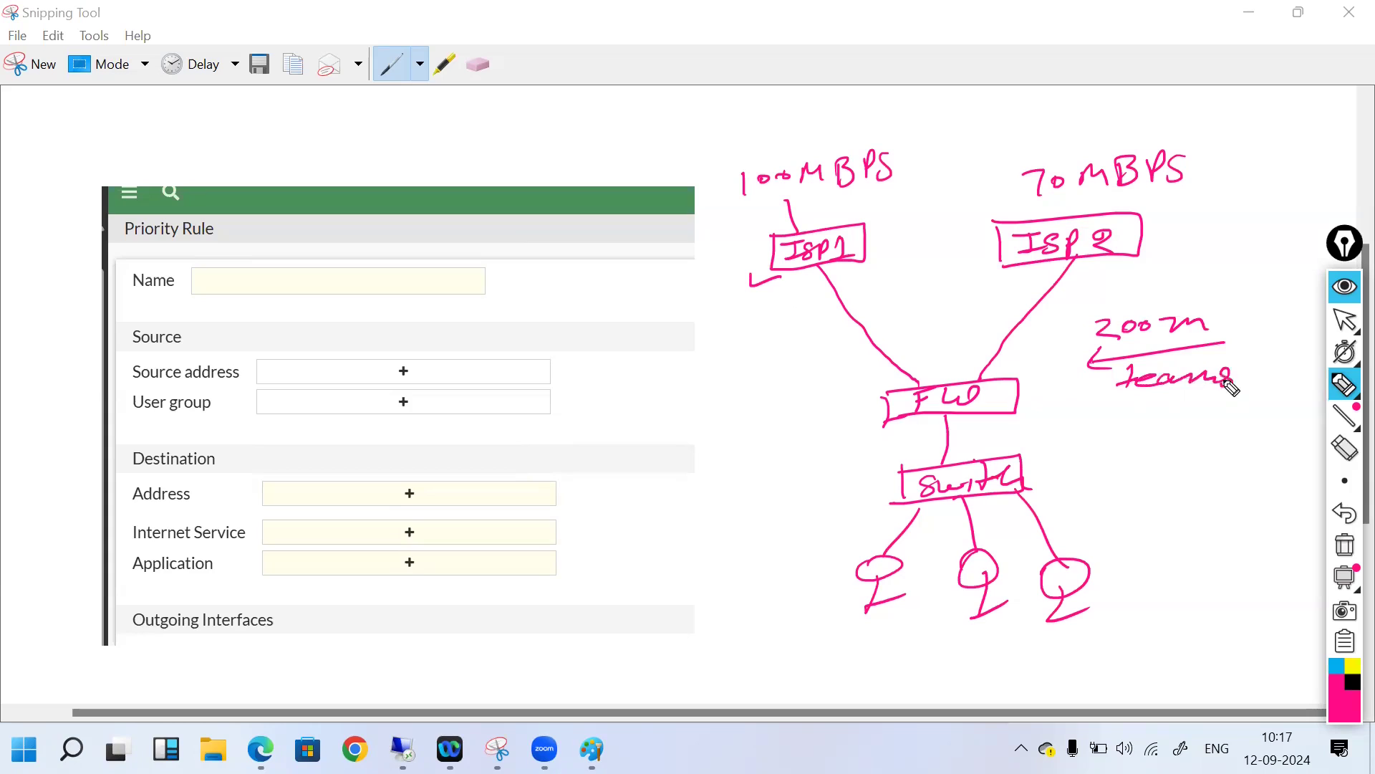
{"action": "mouse_move", "coordinate": [1128, 416]}
{"action": "left_mouse_down"}
{"action": "mouse_move", "coordinate": [1113, 433]}
{"action": "mouse_move", "coordinate": [1136, 434]}
{"action": "left_mouse_up"}
{"action": "mouse_move", "coordinate": [1155, 420]}
{"action": "left_mouse_down"}
{"action": "mouse_move", "coordinate": [1145, 434]}
{"action": "mouse_move", "coordinate": [1276, 430]}
{"action": "left_mouse_up"}
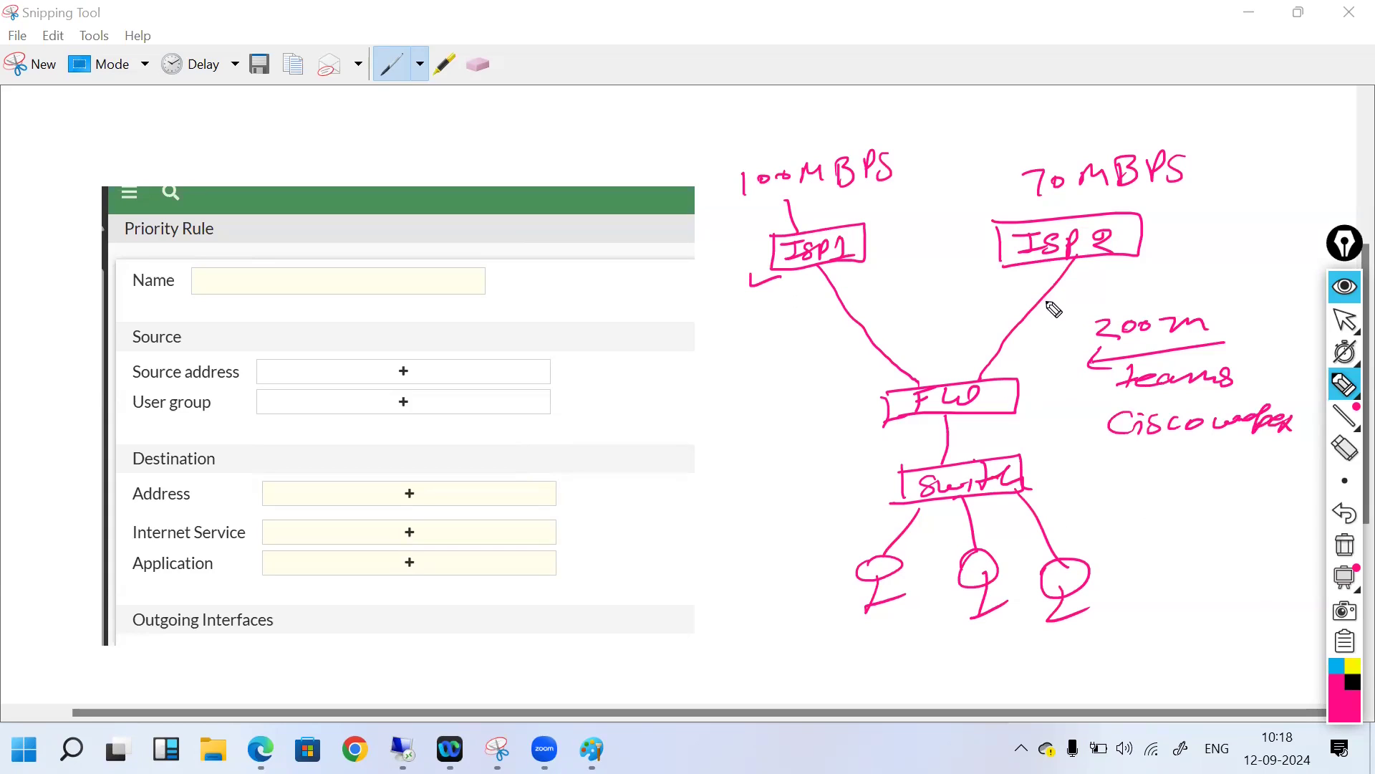
{"action": "mouse_move", "coordinate": [967, 374]}
{"action": "left_mouse_down"}
{"action": "mouse_move", "coordinate": [1028, 272]}
{"action": "mouse_move", "coordinate": [1030, 296]}
{"action": "left_mouse_up"}
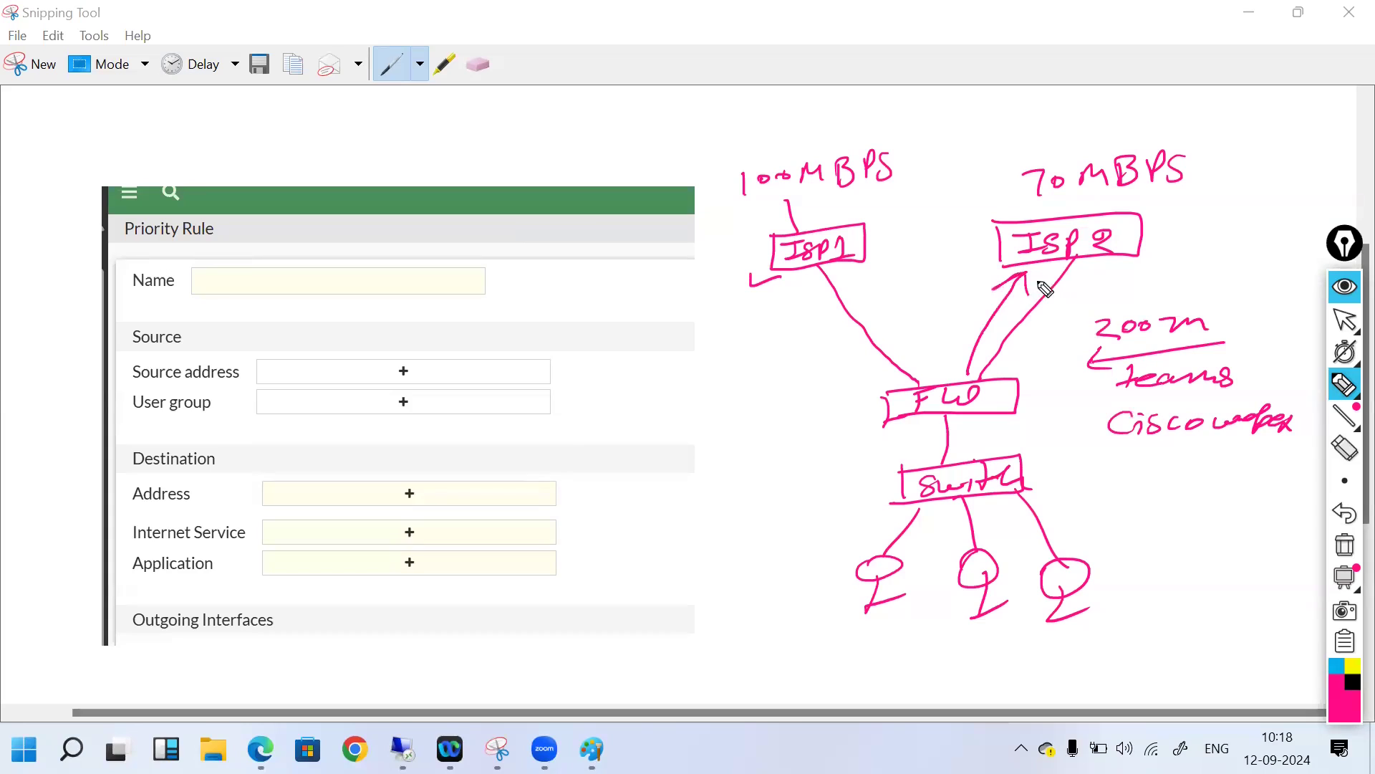
{"action": "left_click_drag", "start_coordinate": [1073, 337], "coordinate": [1081, 435]}
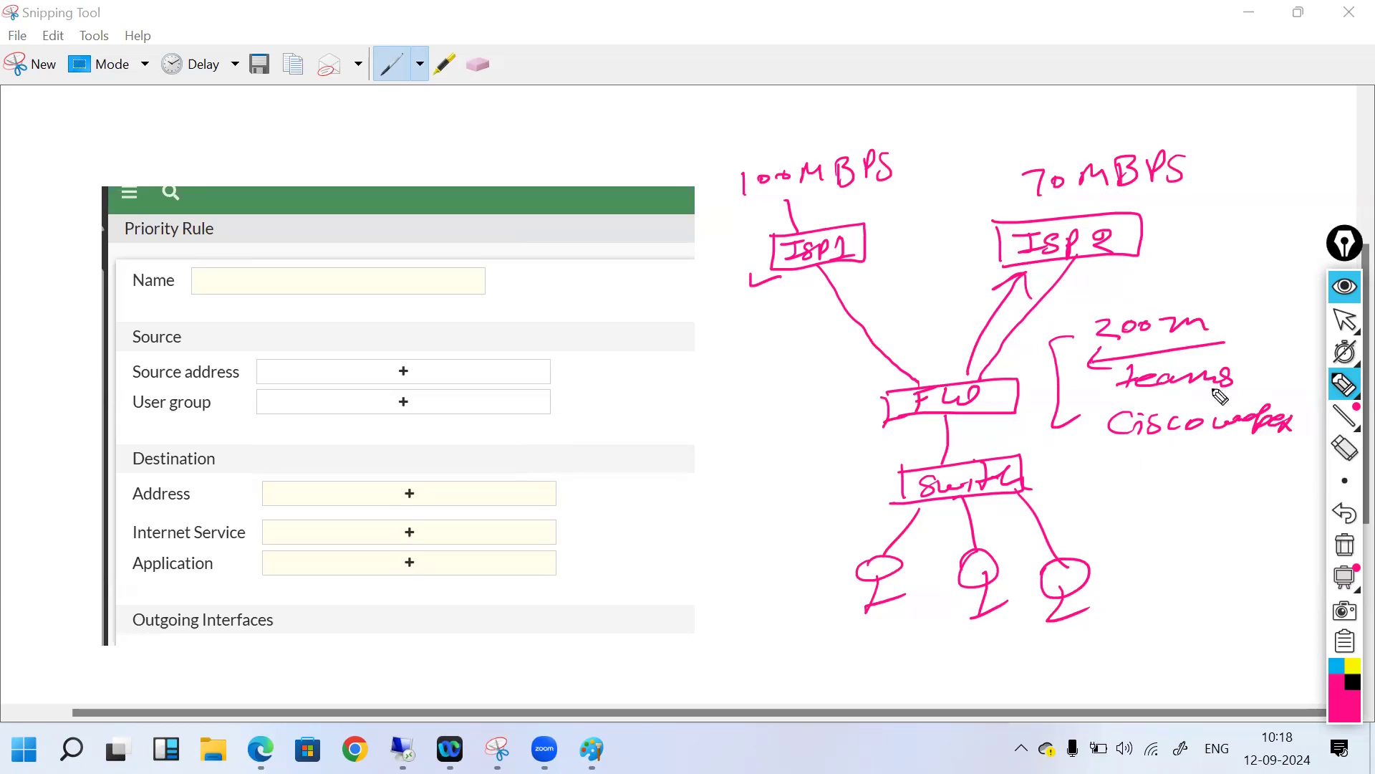
{"action": "left_click_drag", "start_coordinate": [1222, 324], "coordinate": [1258, 329]}
Step: Wipe the ink and scribble a new note in the blank area
{"action": "left_click", "coordinate": [1338, 548]}
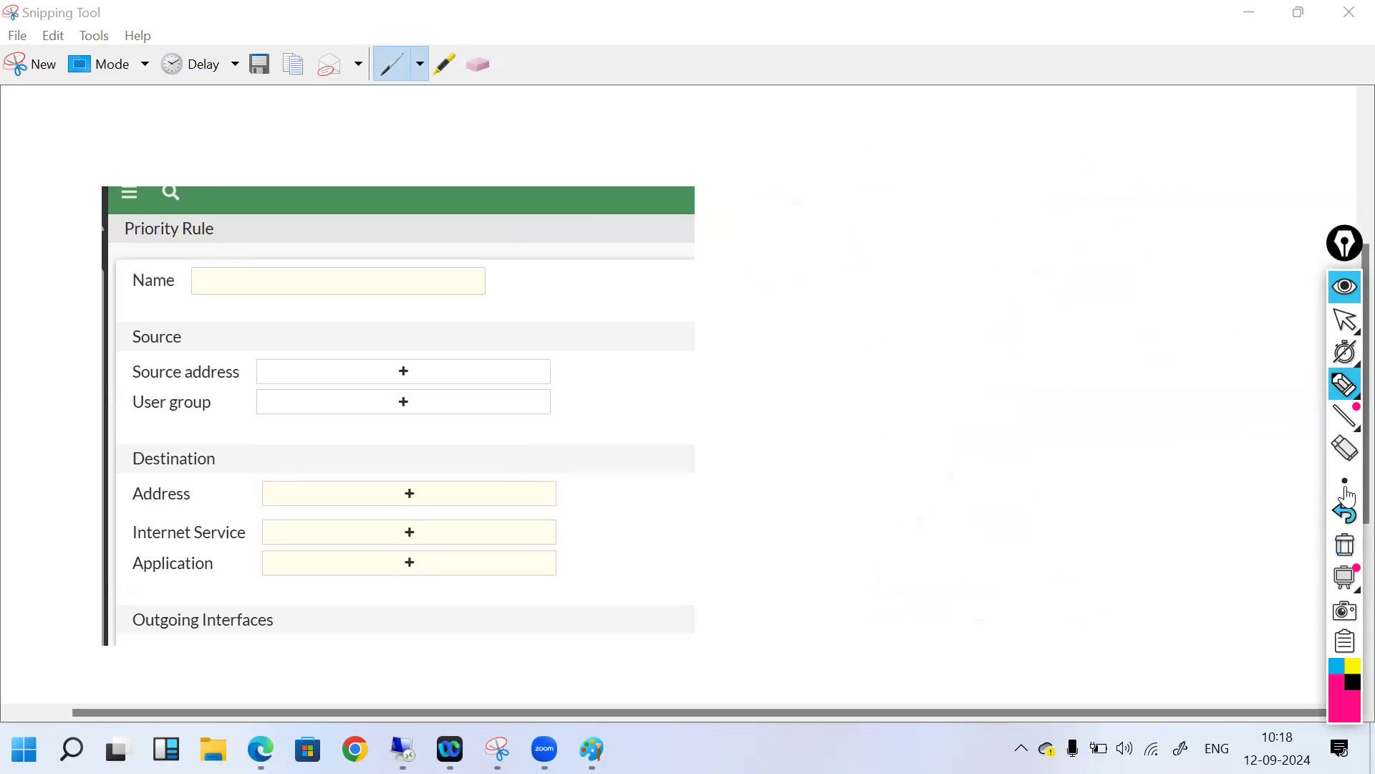
{"action": "mouse_move", "coordinate": [1346, 394]}
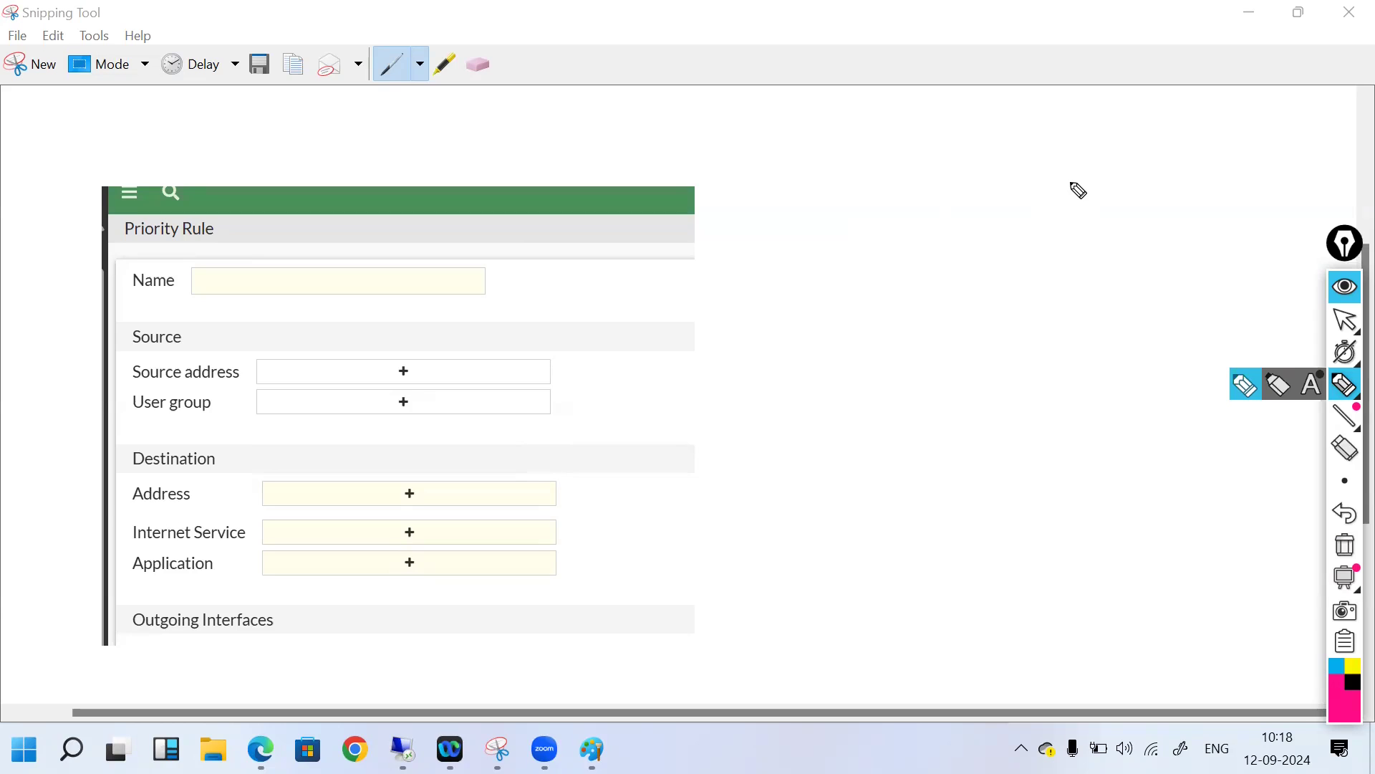
{"action": "left_click_drag", "start_coordinate": [1056, 184], "coordinate": [1073, 197]}
{"action": "mouse_move", "coordinate": [1090, 184]}
{"action": "left_mouse_down"}
{"action": "mouse_move", "coordinate": [1154, 200]}
{"action": "mouse_move", "coordinate": [1232, 190]}
{"action": "mouse_move", "coordinate": [1205, 212]}
{"action": "mouse_move", "coordinate": [1222, 189]}
{"action": "left_mouse_up"}
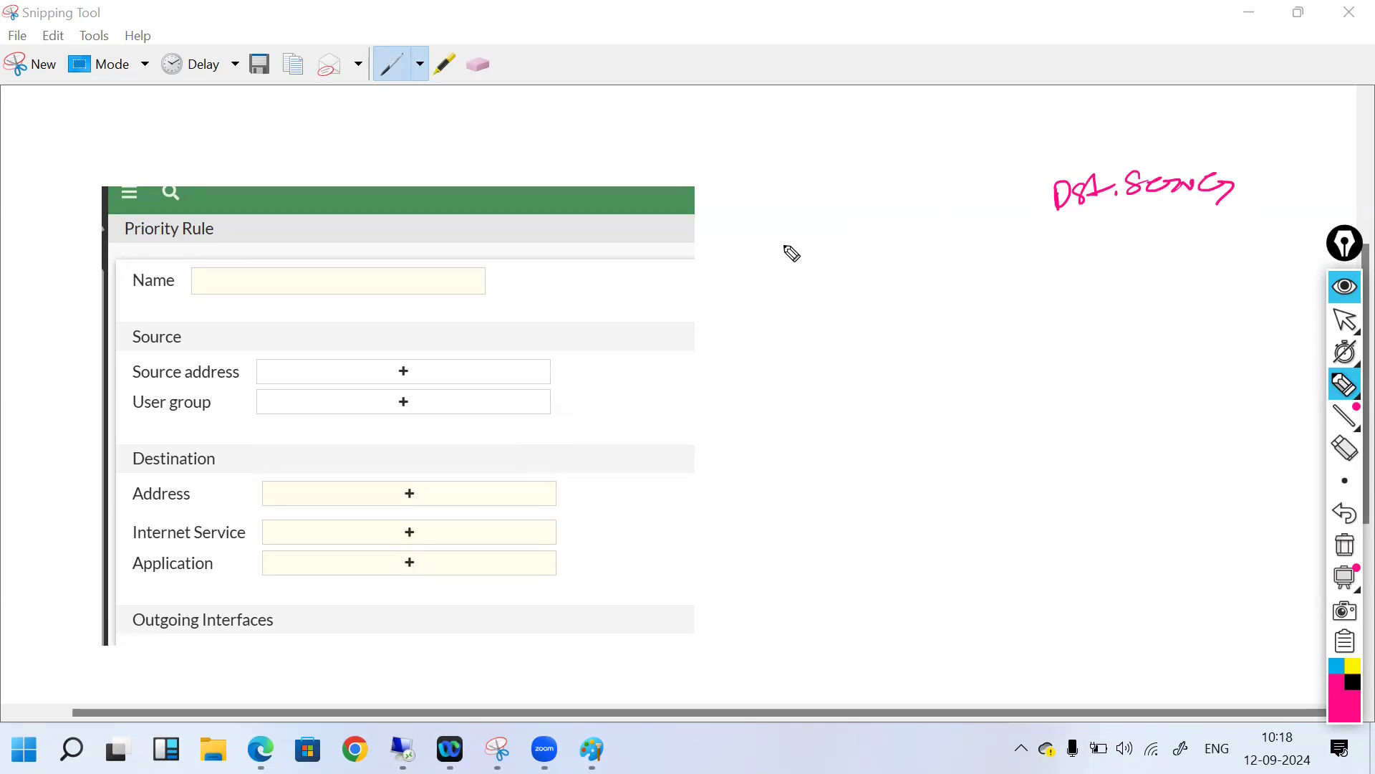
Step: Undo strokes until the topology returns without the Zoom, Teams, Webex notes or ISP2 arrow
{"action": "left_click", "coordinate": [1347, 513]}
{"action": "left_click", "coordinate": [1348, 512]}
{"action": "left_click", "coordinate": [1348, 513]}
{"action": "left_click", "coordinate": [1348, 512]}
{"action": "left_click", "coordinate": [1348, 512]}
{"action": "left_click", "coordinate": [1349, 510]}
{"action": "left_click", "coordinate": [1349, 508]}
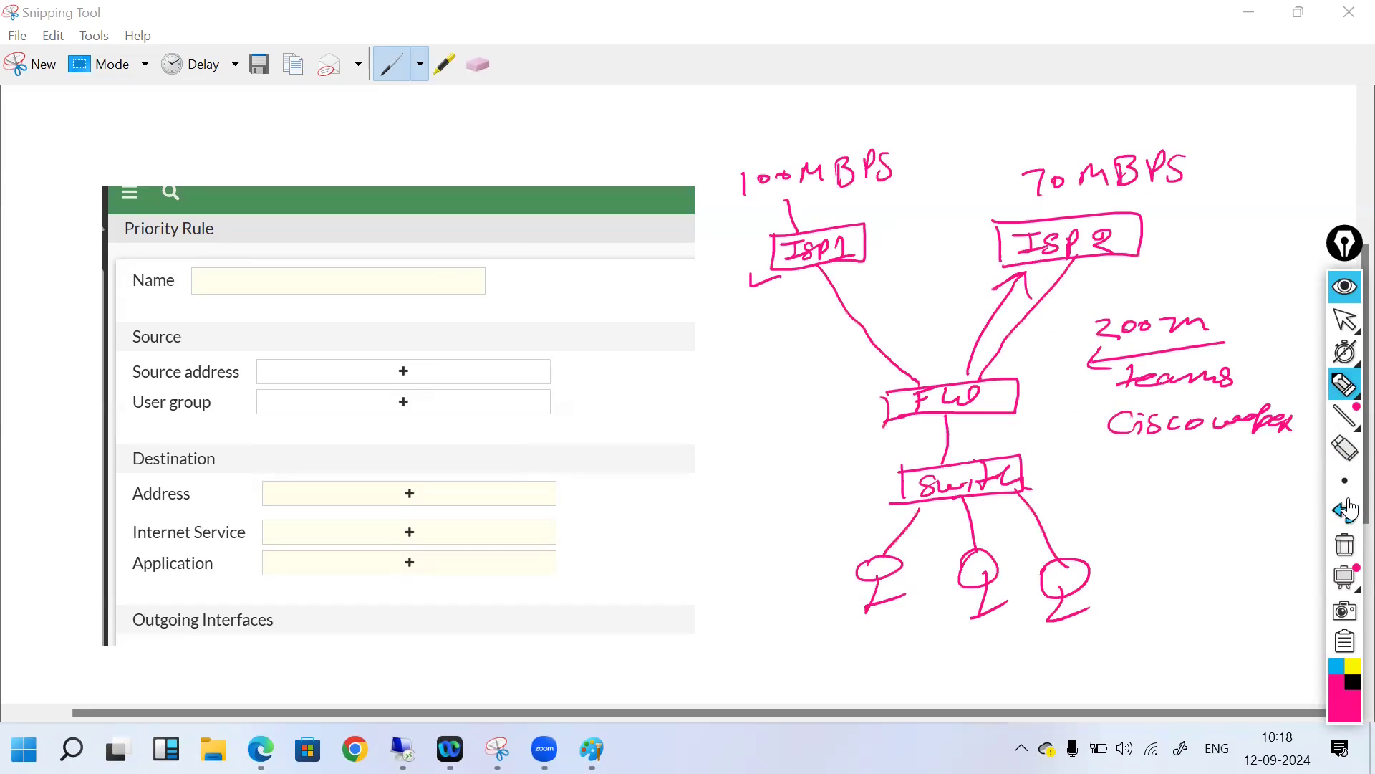
{"action": "left_click", "coordinate": [1347, 513]}
{"action": "left_click", "coordinate": [1347, 512]}
{"action": "left_click", "coordinate": [1347, 513]}
{"action": "left_click", "coordinate": [1347, 512]}
{"action": "left_click", "coordinate": [1348, 512]}
{"action": "left_click", "coordinate": [1348, 511]}
{"action": "left_click", "coordinate": [1349, 510]}
{"action": "left_click", "coordinate": [1350, 507]}
{"action": "left_click", "coordinate": [1350, 507]}
{"action": "left_click", "coordinate": [1350, 507]}
{"action": "left_click", "coordinate": [1350, 508]}
{"action": "left_click", "coordinate": [1350, 507]}
{"action": "left_click", "coordinate": [1351, 507]}
{"action": "left_click", "coordinate": [1351, 506]}
{"action": "left_click", "coordinate": [1351, 507]}
{"action": "left_click", "coordinate": [1351, 506]}
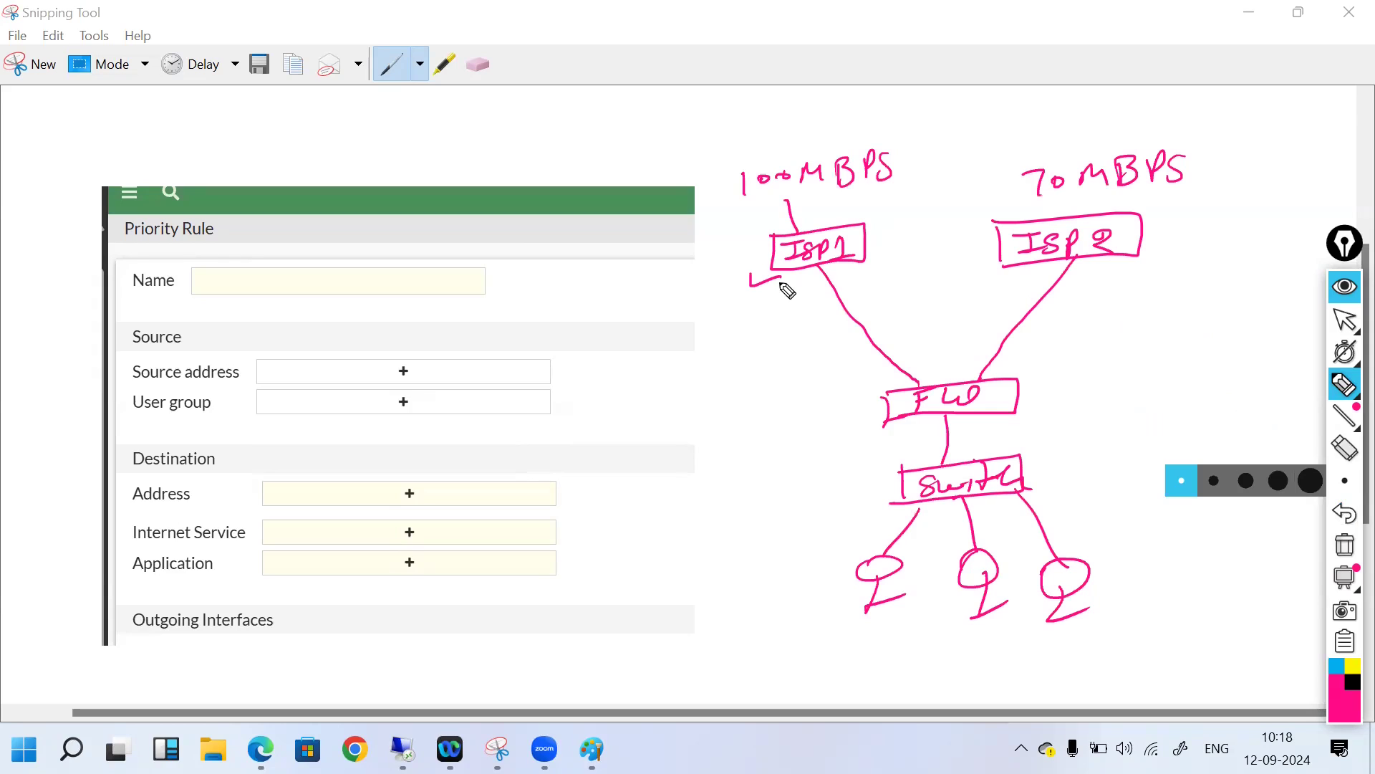
Step: Tick ISP1 again and write 142.1.1.7 with an underline beside the ISP2 link
{"action": "left_click_drag", "start_coordinate": [772, 287], "coordinate": [802, 287]}
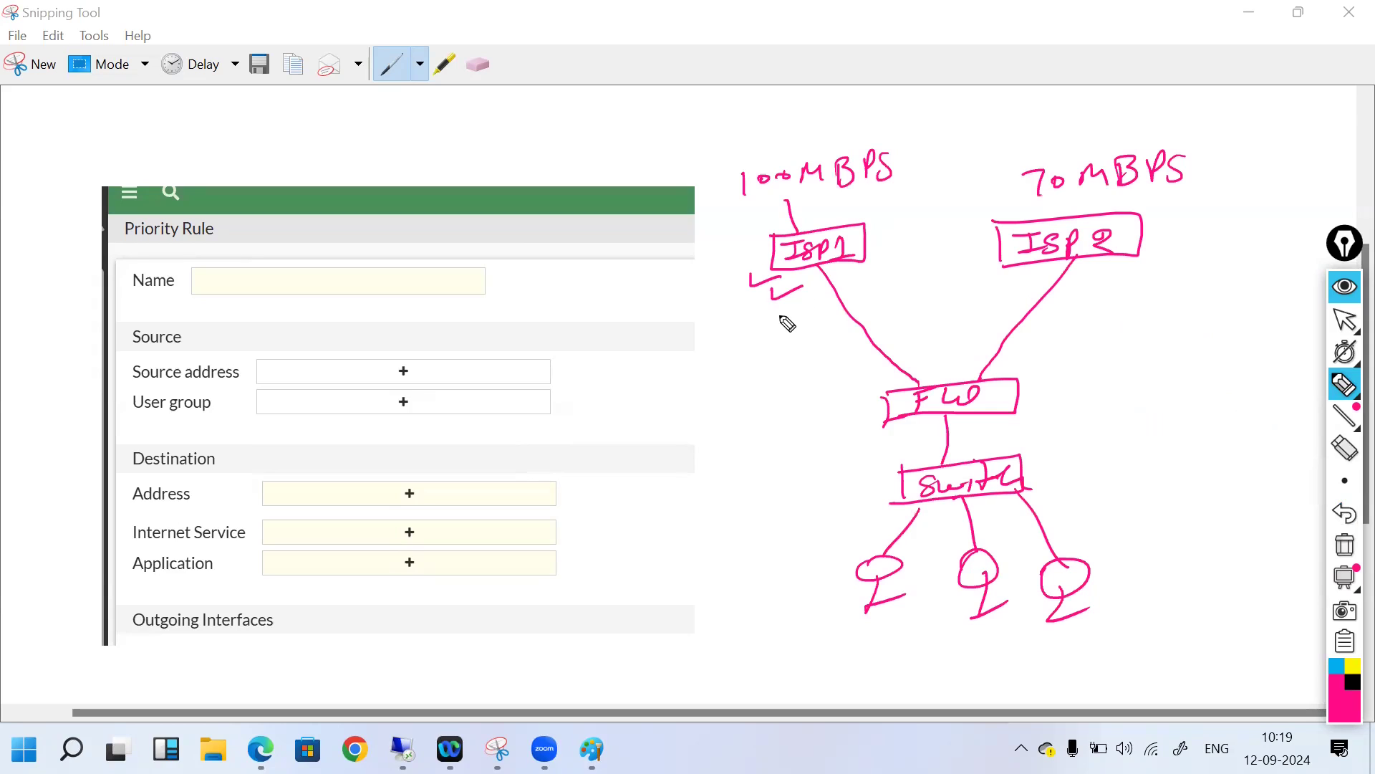
{"action": "mouse_move", "coordinate": [1122, 320]}
{"action": "left_mouse_down"}
{"action": "mouse_move", "coordinate": [1124, 343]}
{"action": "mouse_move", "coordinate": [1218, 338]}
{"action": "left_mouse_up"}
{"action": "left_click", "coordinate": [1184, 346]}
{"action": "left_click", "coordinate": [1206, 345]}
{"action": "left_click", "coordinate": [1228, 337]}
{"action": "mouse_move", "coordinate": [1234, 309]}
{"action": "left_mouse_down"}
{"action": "mouse_move", "coordinate": [1258, 306]}
{"action": "mouse_move", "coordinate": [1252, 333]}
{"action": "left_mouse_up"}
{"action": "left_click_drag", "start_coordinate": [1137, 375], "coordinate": [1283, 358]}
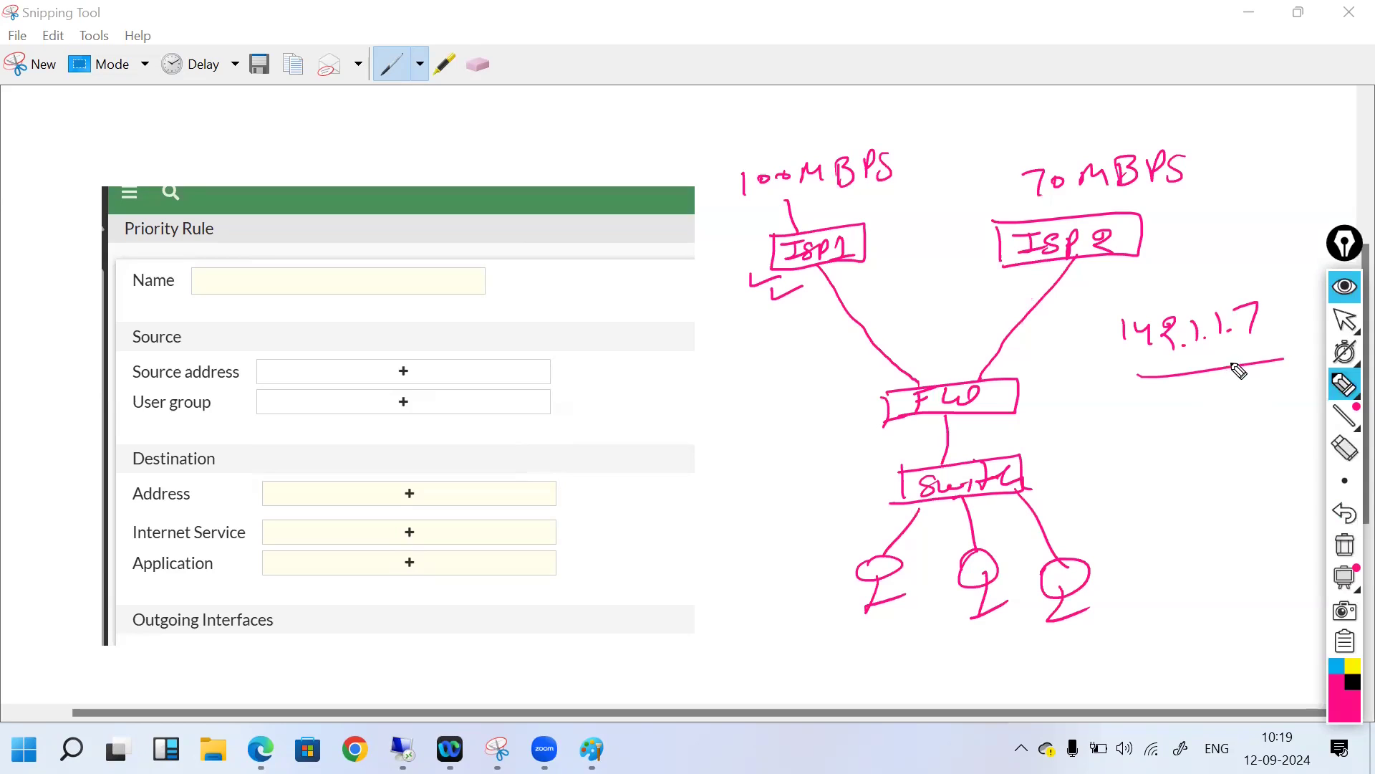
Step: Add an arrowhead into ISP2 and turn the underline into a left-pointing arrow
{"action": "left_click_drag", "start_coordinate": [1040, 278], "coordinate": [1071, 263]}
{"action": "left_click_drag", "start_coordinate": [1067, 265], "coordinate": [1068, 296]}
{"action": "left_click_drag", "start_coordinate": [1130, 361], "coordinate": [1154, 391]}
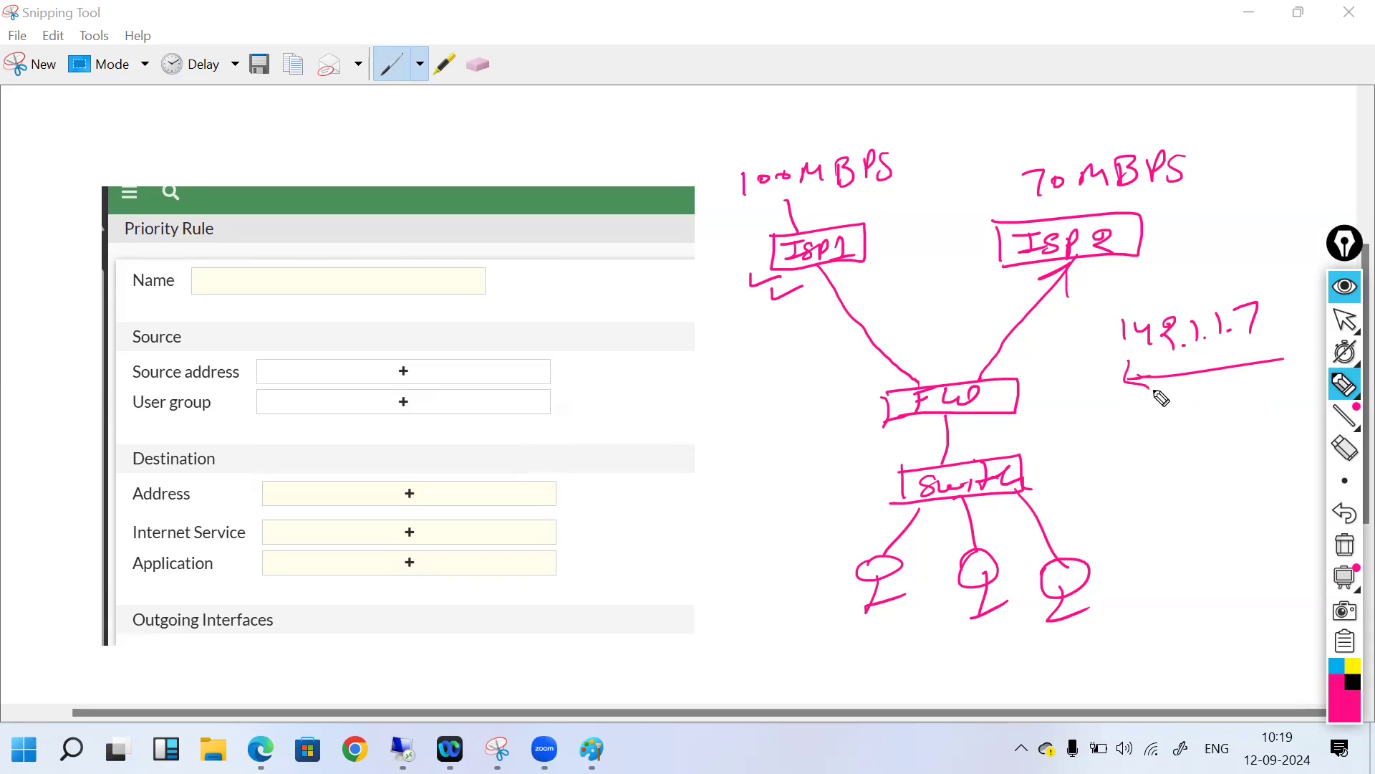
Step: Clear the ink, tick the Name and Source address fields, and note LAN Subnet/IP/users
{"action": "left_click", "coordinate": [1344, 544]}
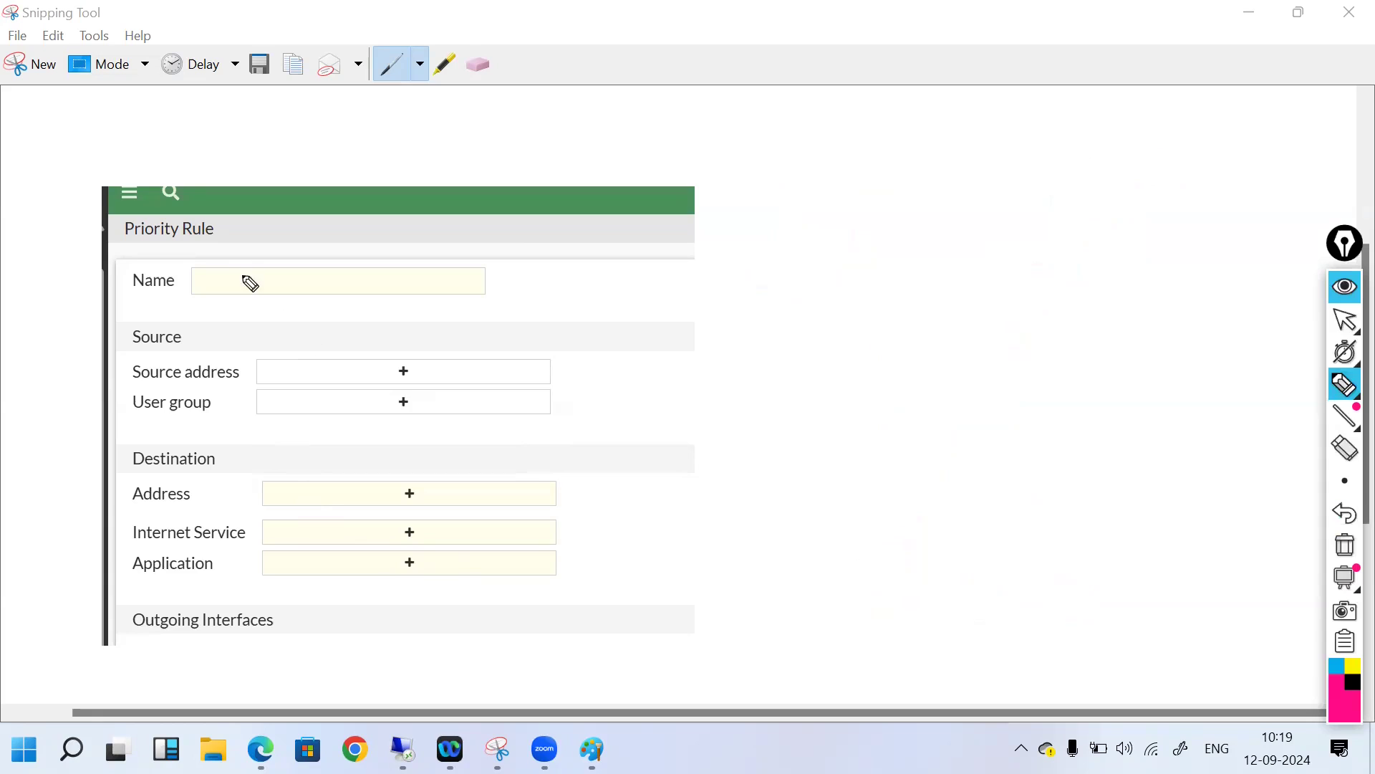
{"action": "left_click_drag", "start_coordinate": [256, 281], "coordinate": [301, 271]}
{"action": "left_click_drag", "start_coordinate": [344, 364], "coordinate": [383, 362]}
{"action": "left_click_drag", "start_coordinate": [420, 311], "coordinate": [473, 331]}
{"action": "mouse_move", "coordinate": [451, 324]}
{"action": "left_mouse_down"}
{"action": "mouse_move", "coordinate": [586, 308]}
{"action": "mouse_move", "coordinate": [629, 287]}
{"action": "mouse_move", "coordinate": [670, 301]}
{"action": "mouse_move", "coordinate": [660, 324]}
{"action": "left_mouse_up"}
{"action": "mouse_move", "coordinate": [709, 279]}
{"action": "left_mouse_down"}
{"action": "mouse_move", "coordinate": [691, 286]}
{"action": "mouse_move", "coordinate": [776, 273]}
{"action": "mouse_move", "coordinate": [759, 313]}
{"action": "mouse_move", "coordinate": [893, 278]}
{"action": "left_mouse_up"}
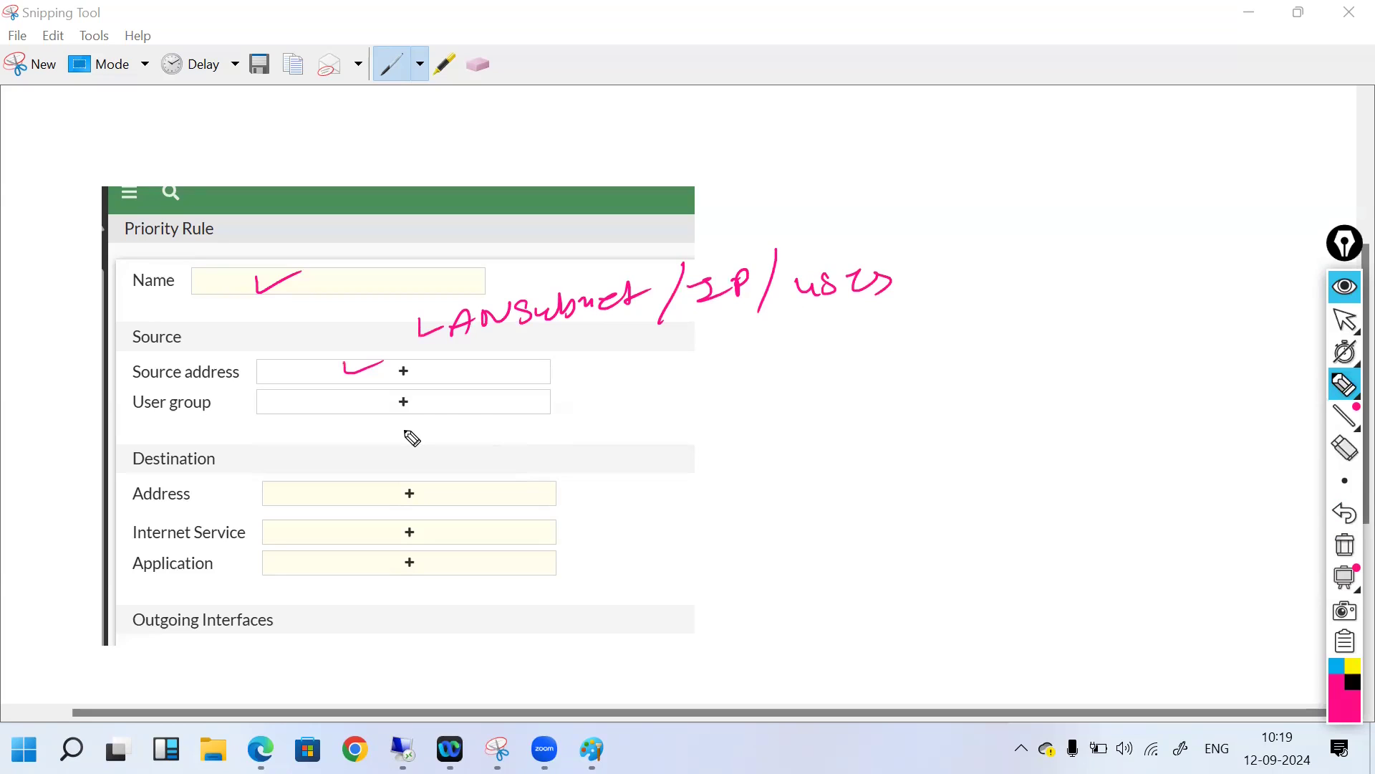
Step: Tick the User group, destination Address, Internet Service and Application fields
{"action": "left_click_drag", "start_coordinate": [403, 414], "coordinate": [459, 412]}
{"action": "left_click_drag", "start_coordinate": [423, 496], "coordinate": [458, 494]}
{"action": "left_click_drag", "start_coordinate": [430, 531], "coordinate": [468, 527]}
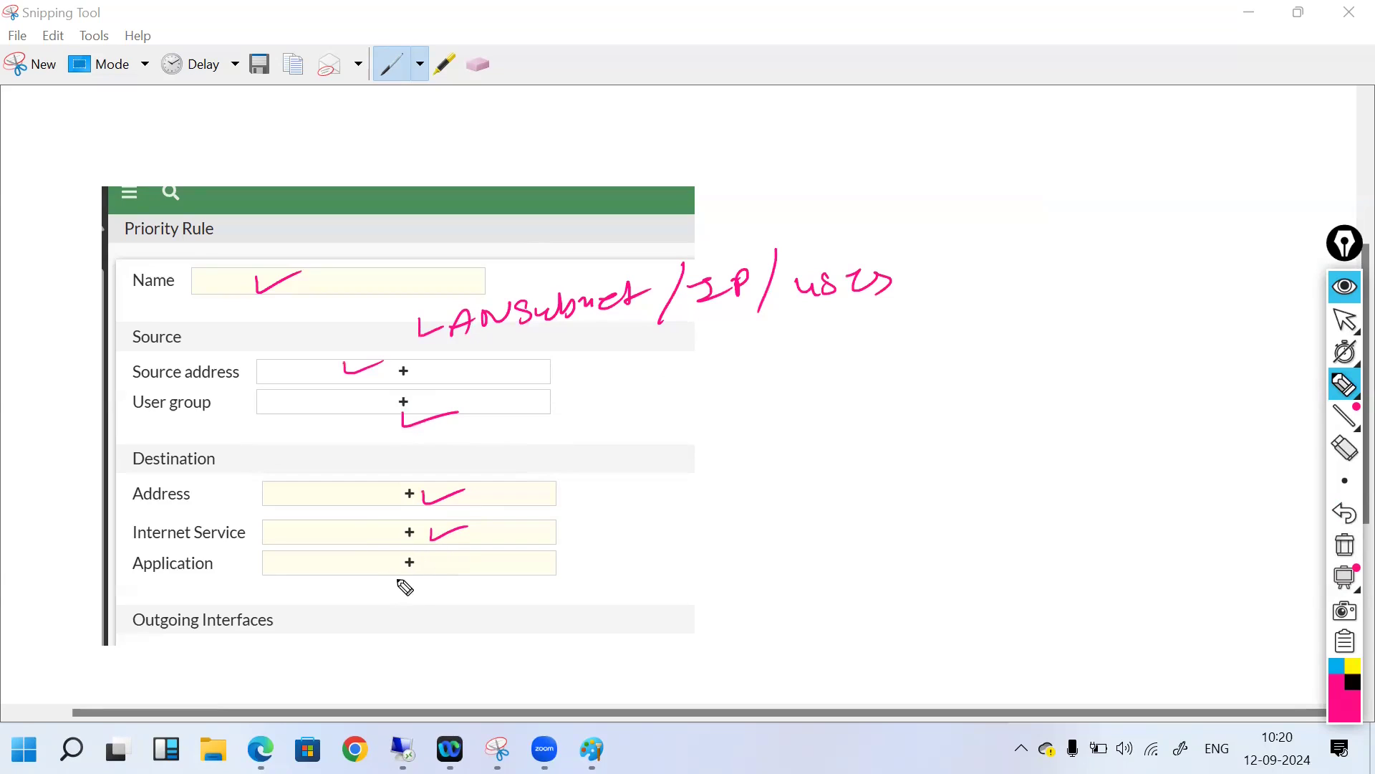
{"action": "left_click_drag", "start_coordinate": [421, 571], "coordinate": [469, 564]}
Step: Clear the ink and bring up the PNETLab lab topology, erasing a test mark
{"action": "left_click", "coordinate": [1346, 546]}
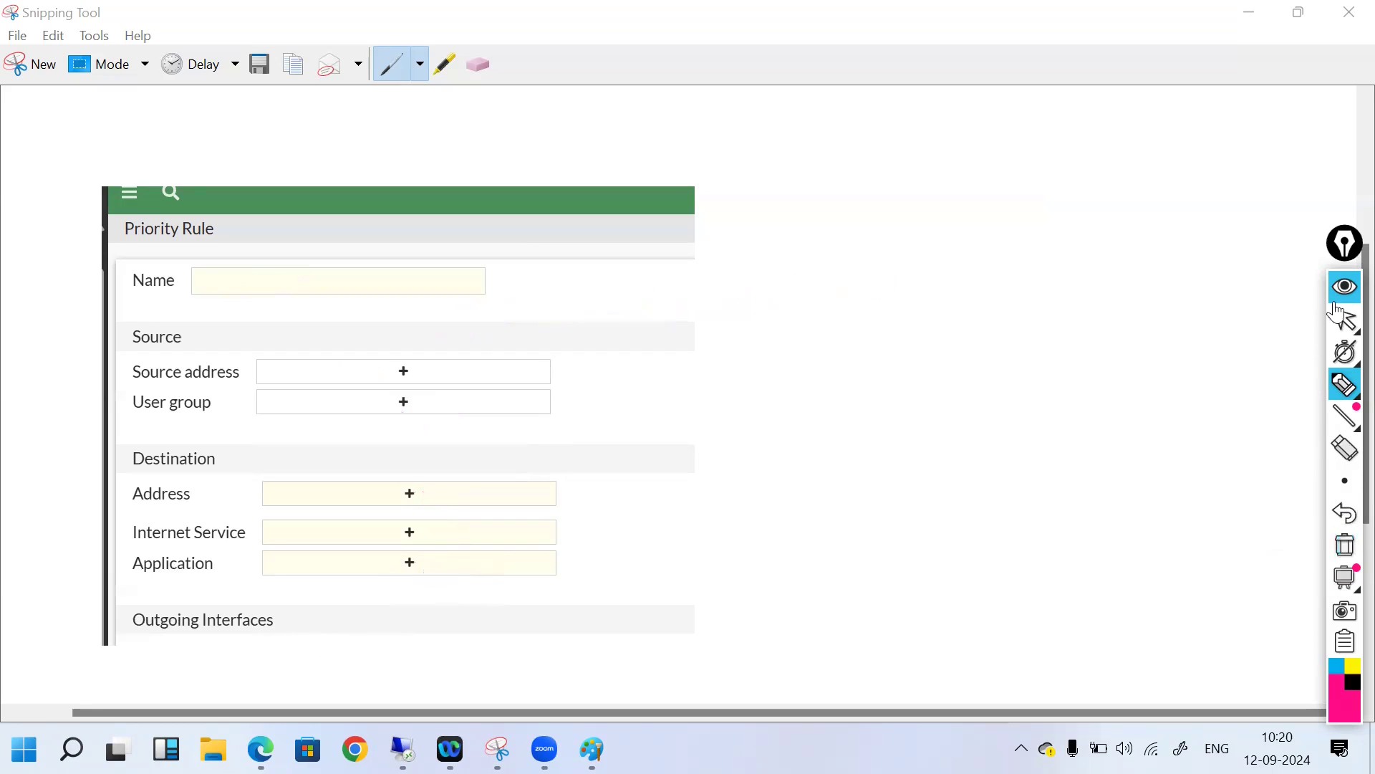
{"action": "left_click", "coordinate": [1343, 322]}
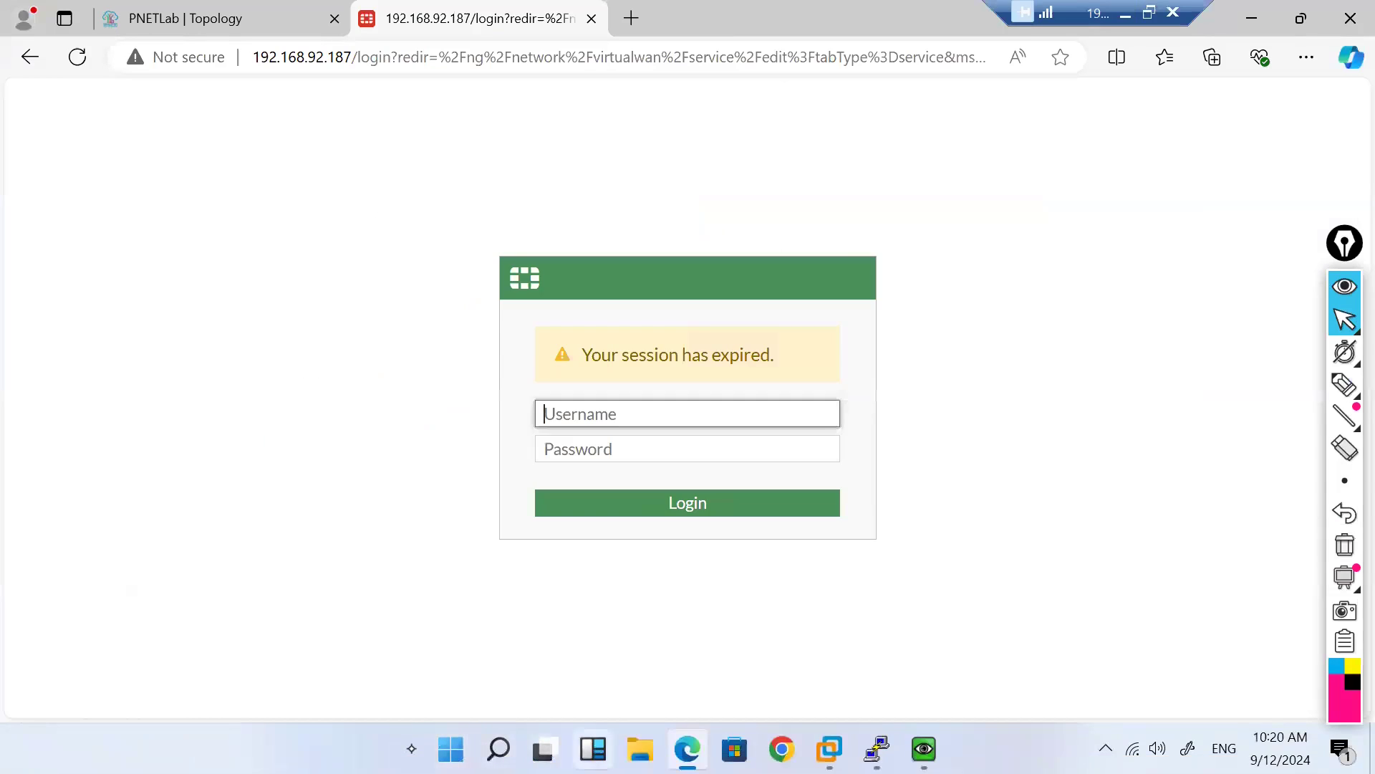
{"action": "left_click", "coordinate": [266, 23]}
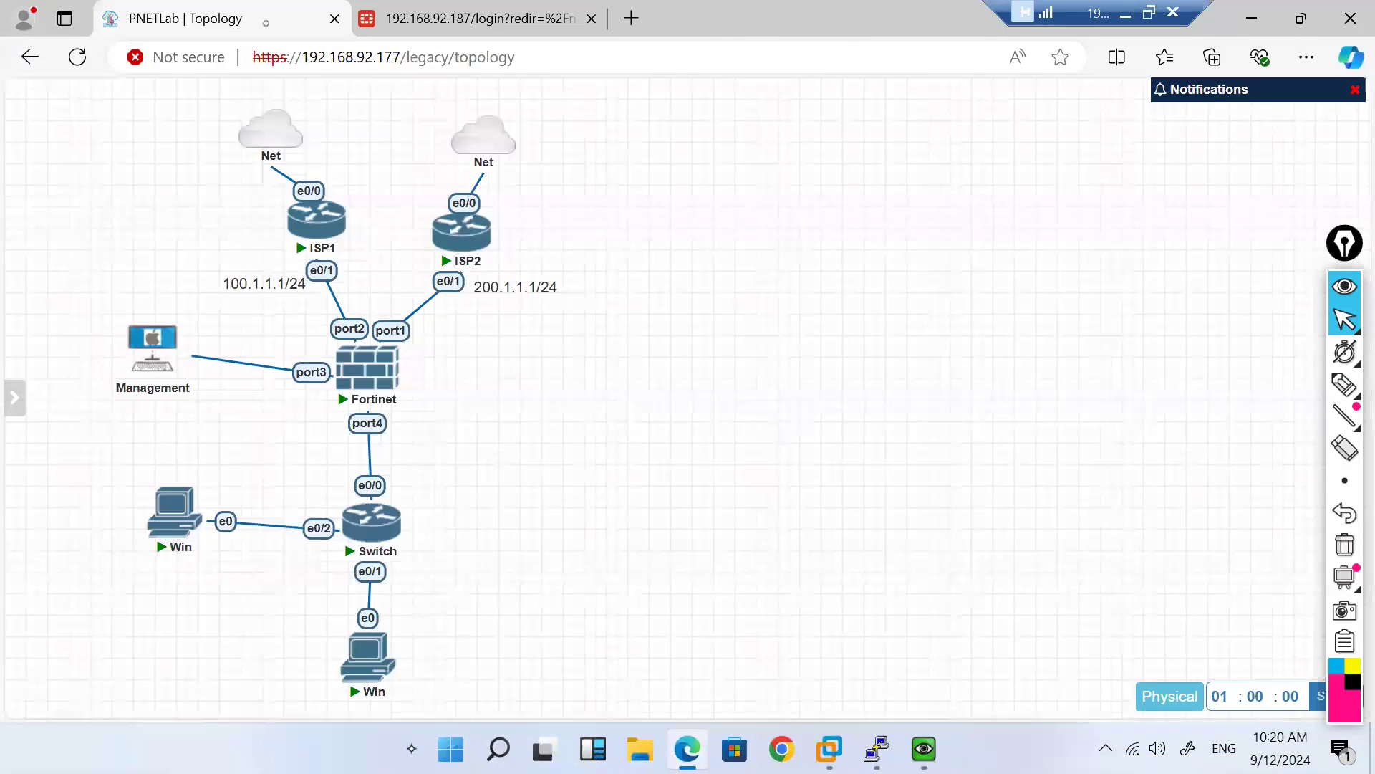
{"action": "left_click", "coordinate": [1344, 385]}
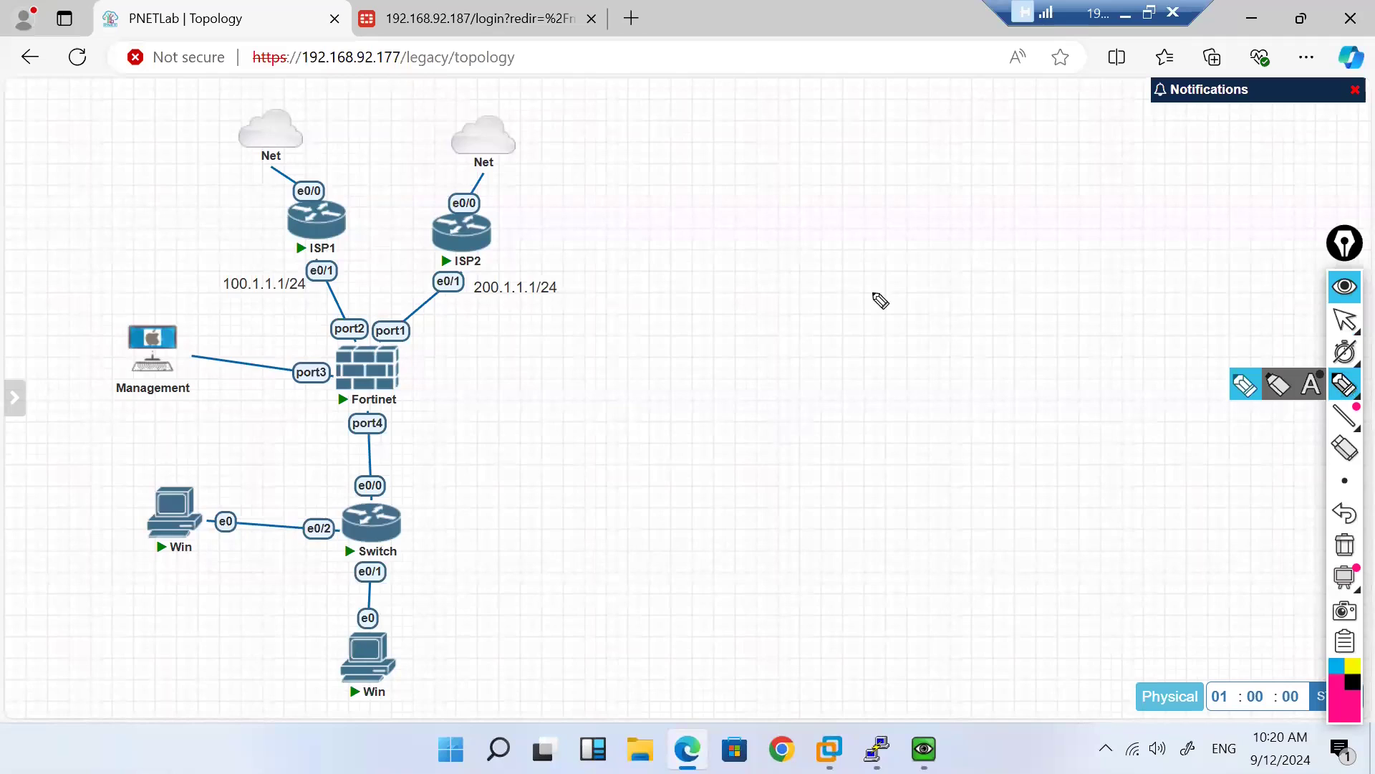
{"action": "left_click_drag", "start_coordinate": [855, 290], "coordinate": [875, 330]}
{"action": "left_click", "coordinate": [1345, 545]}
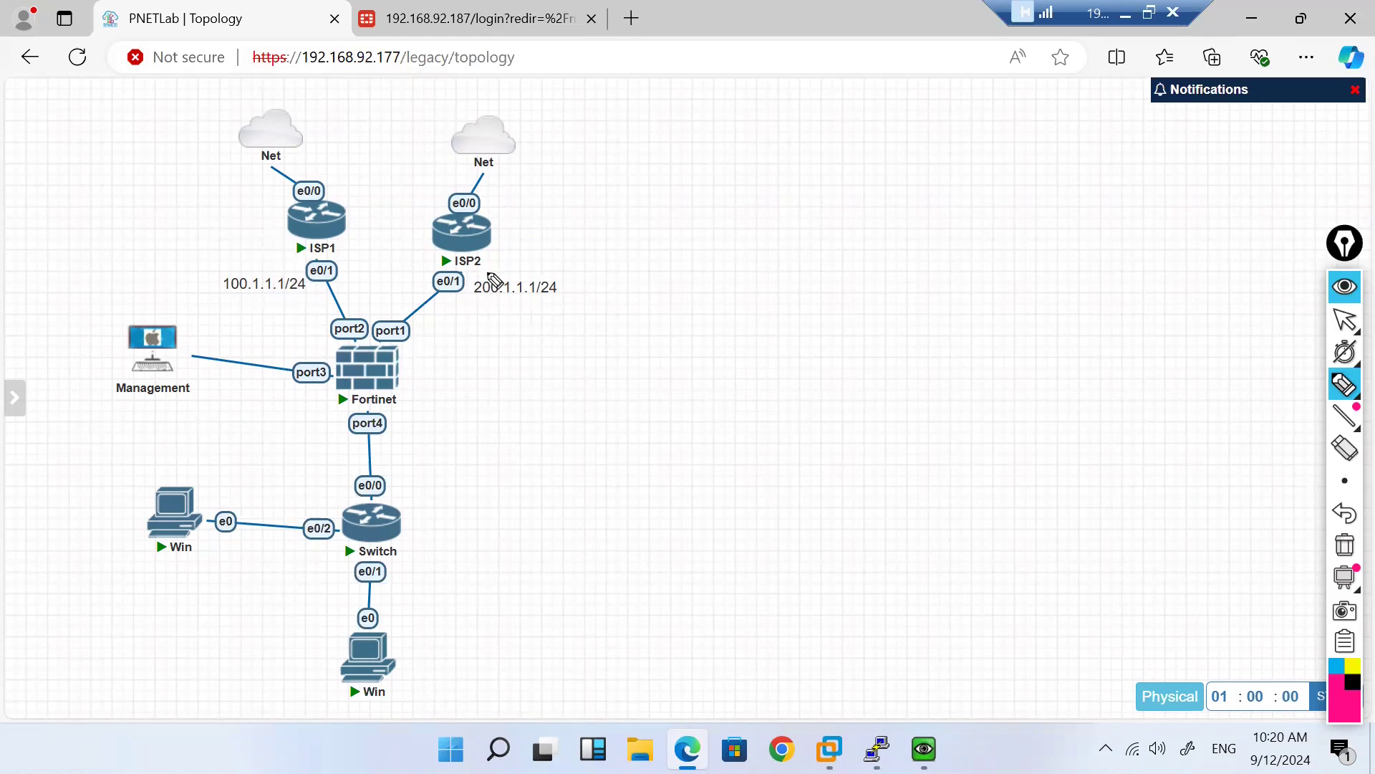
Step: Annotate ISP2, circle the Management PC, label the L2 switch, and circle and tick both Win PCs
{"action": "left_click", "coordinate": [509, 258]}
{"action": "left_click_drag", "start_coordinate": [523, 243], "coordinate": [532, 271]}
{"action": "mouse_move", "coordinate": [101, 319]}
{"action": "left_mouse_down"}
{"action": "mouse_move", "coordinate": [164, 308]}
{"action": "mouse_move", "coordinate": [76, 328]}
{"action": "left_mouse_up"}
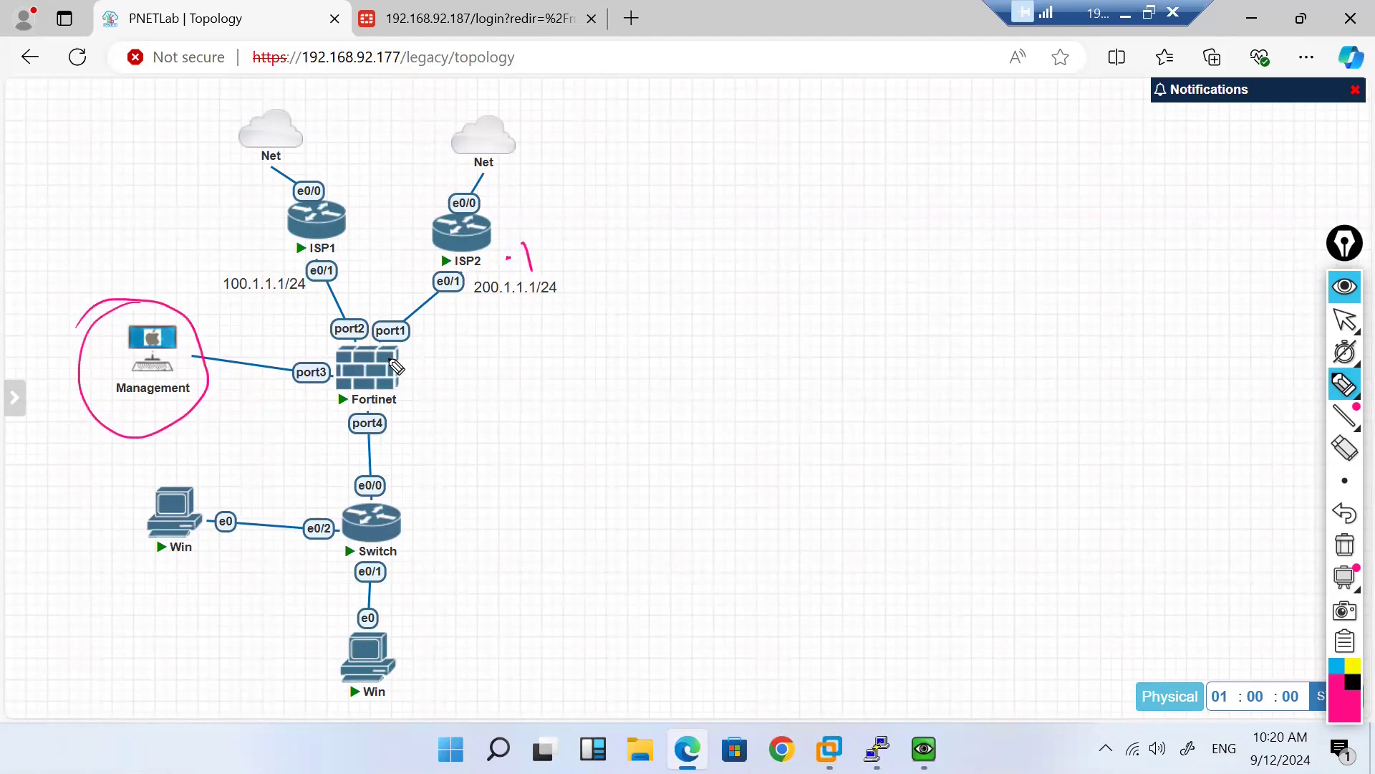
{"action": "mouse_move", "coordinate": [404, 525]}
{"action": "left_mouse_down"}
{"action": "mouse_move", "coordinate": [573, 510]}
{"action": "mouse_move", "coordinate": [592, 490]}
{"action": "mouse_move", "coordinate": [649, 513]}
{"action": "left_mouse_up"}
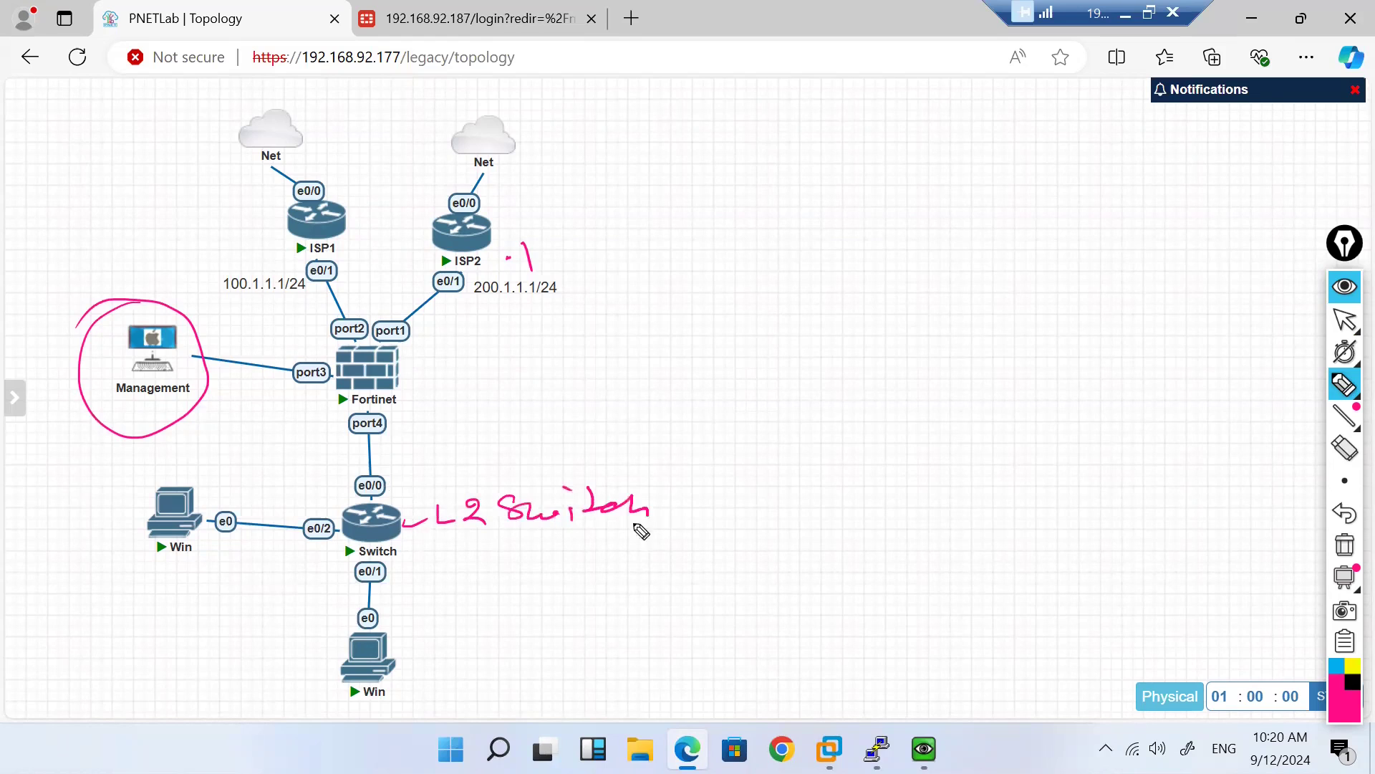
{"action": "mouse_move", "coordinate": [71, 516]}
{"action": "left_mouse_down"}
{"action": "mouse_move", "coordinate": [249, 551]}
{"action": "mouse_move", "coordinate": [215, 598]}
{"action": "left_mouse_up"}
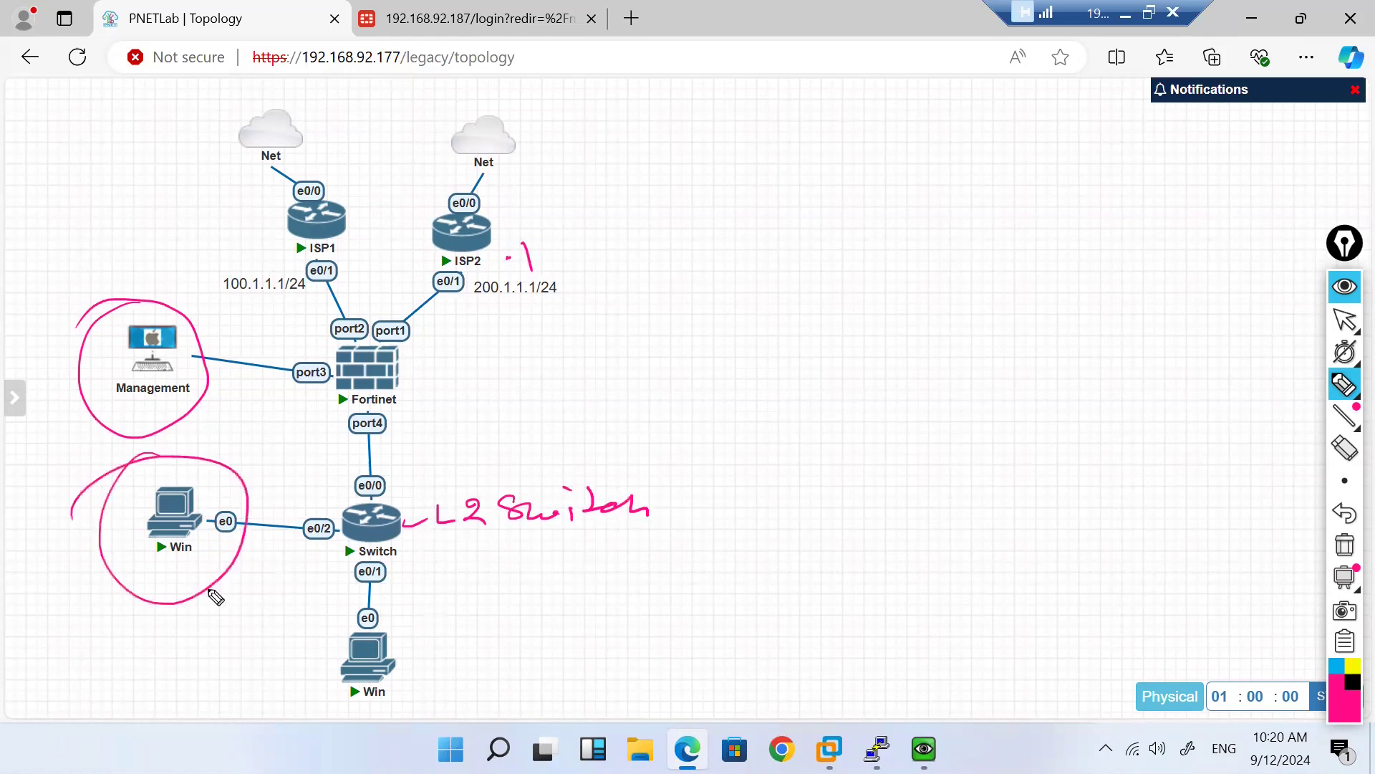
{"action": "left_click_drag", "start_coordinate": [376, 601], "coordinate": [319, 651]}
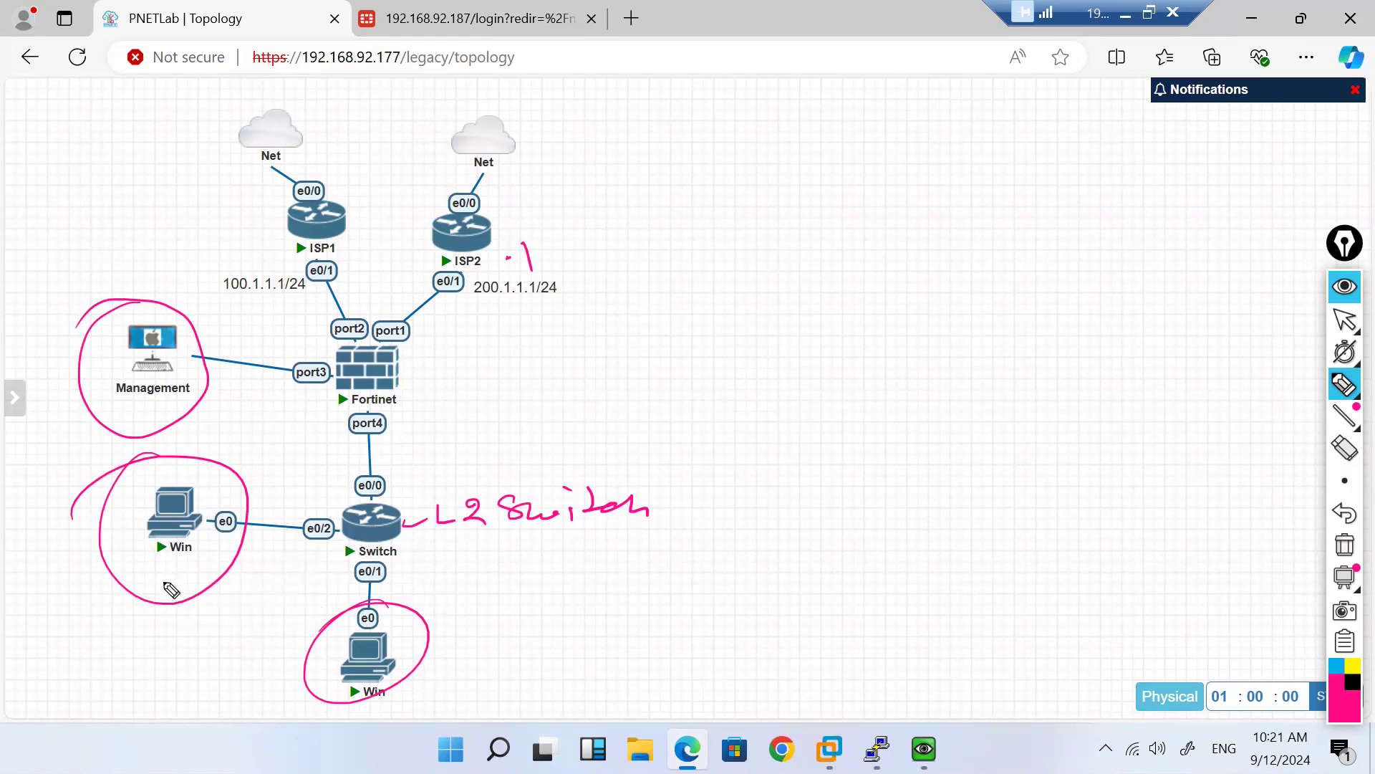
{"action": "left_click_drag", "start_coordinate": [169, 571], "coordinate": [206, 566]}
{"action": "left_click_drag", "start_coordinate": [408, 653], "coordinate": [462, 647]}
Step: Clear the topology annotations and return to the FortiGate login page
{"action": "left_click", "coordinate": [1344, 545]}
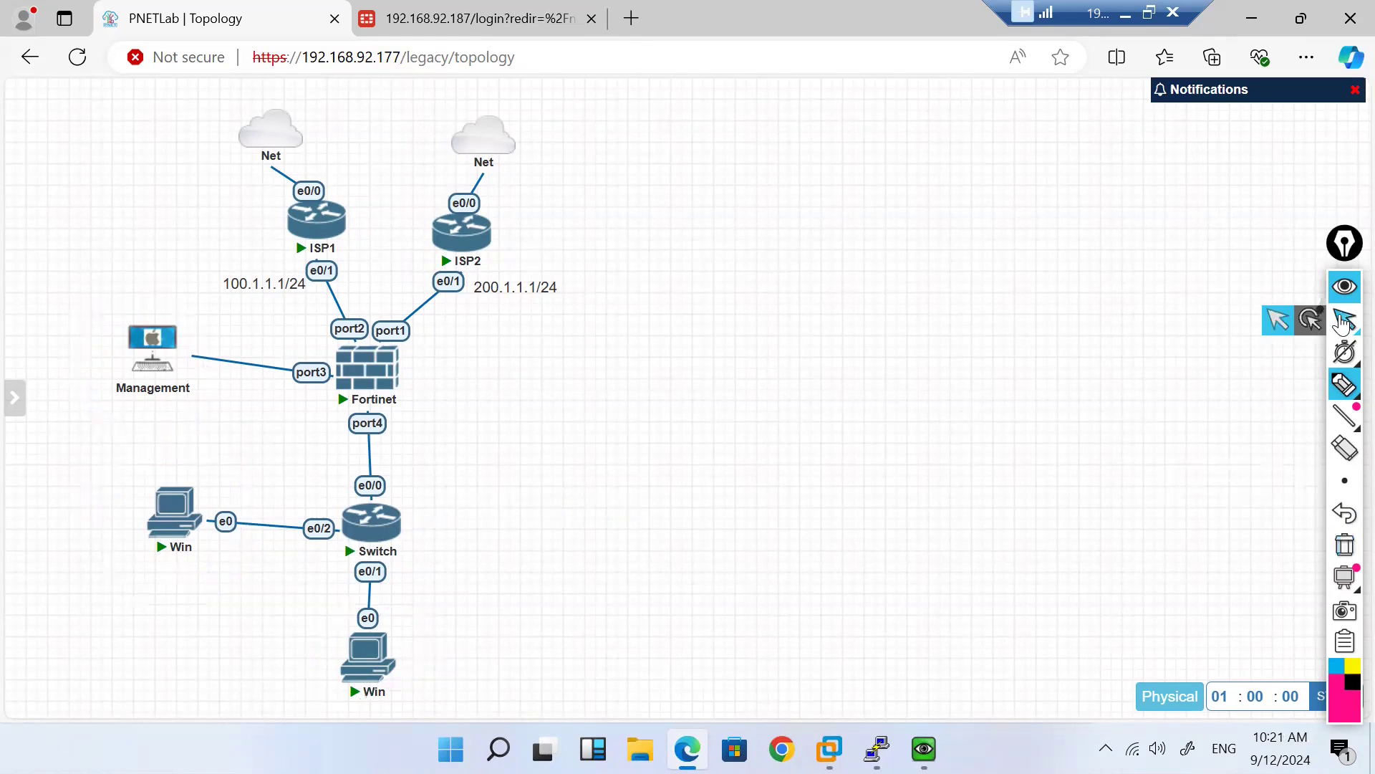
{"action": "left_click", "coordinate": [1346, 317]}
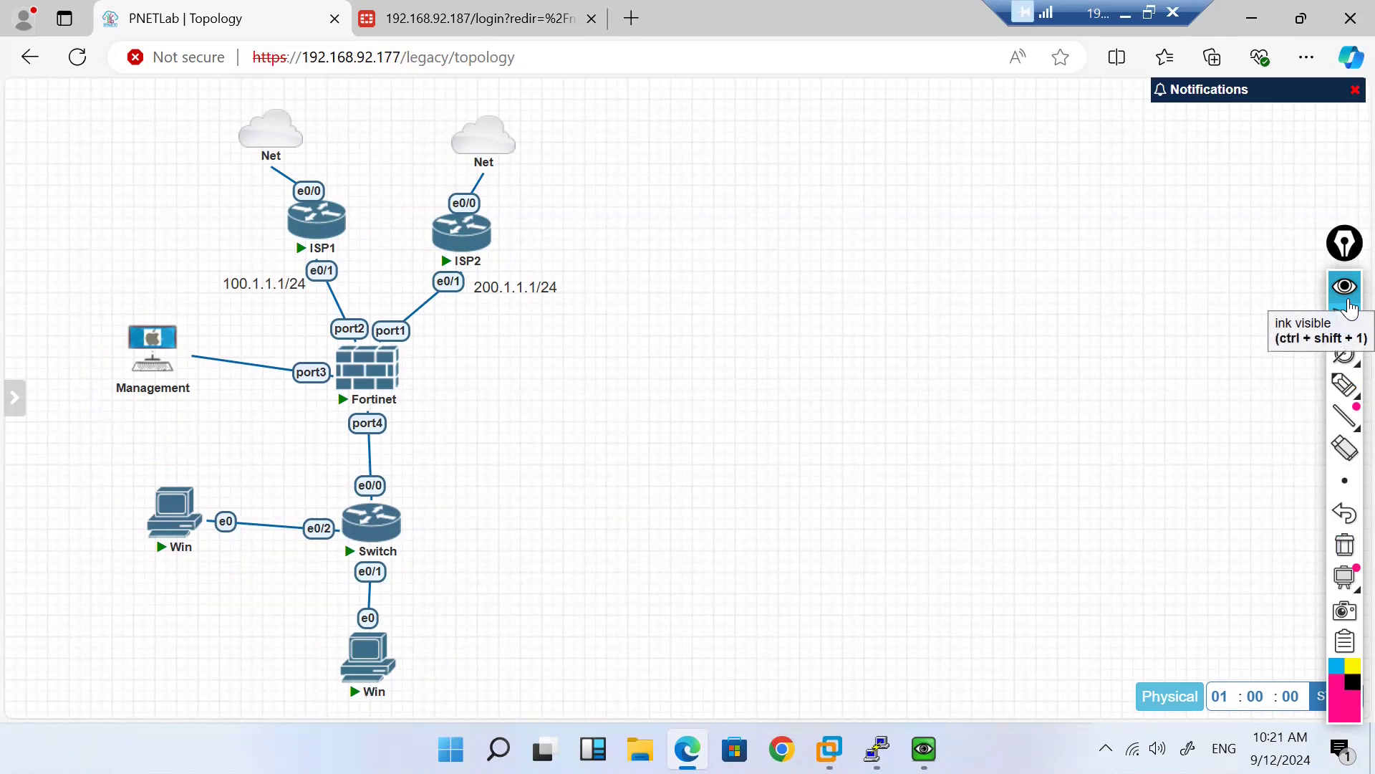
{"action": "left_click", "coordinate": [530, 19]}
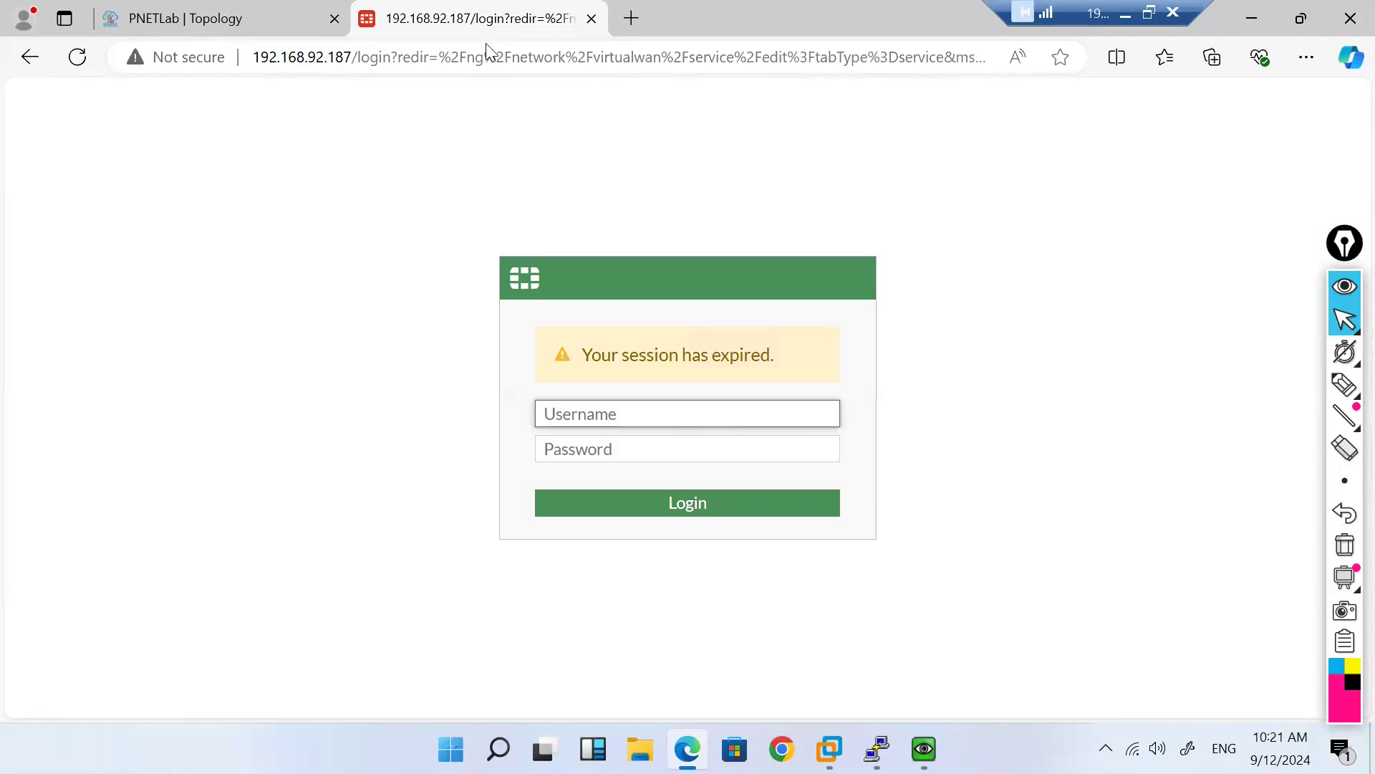
Step: Log in as admin with the account password, decline saving it, and open Network > Interfaces
{"action": "type", "text": "admin"}
{"action": "key", "text": "Tab"}
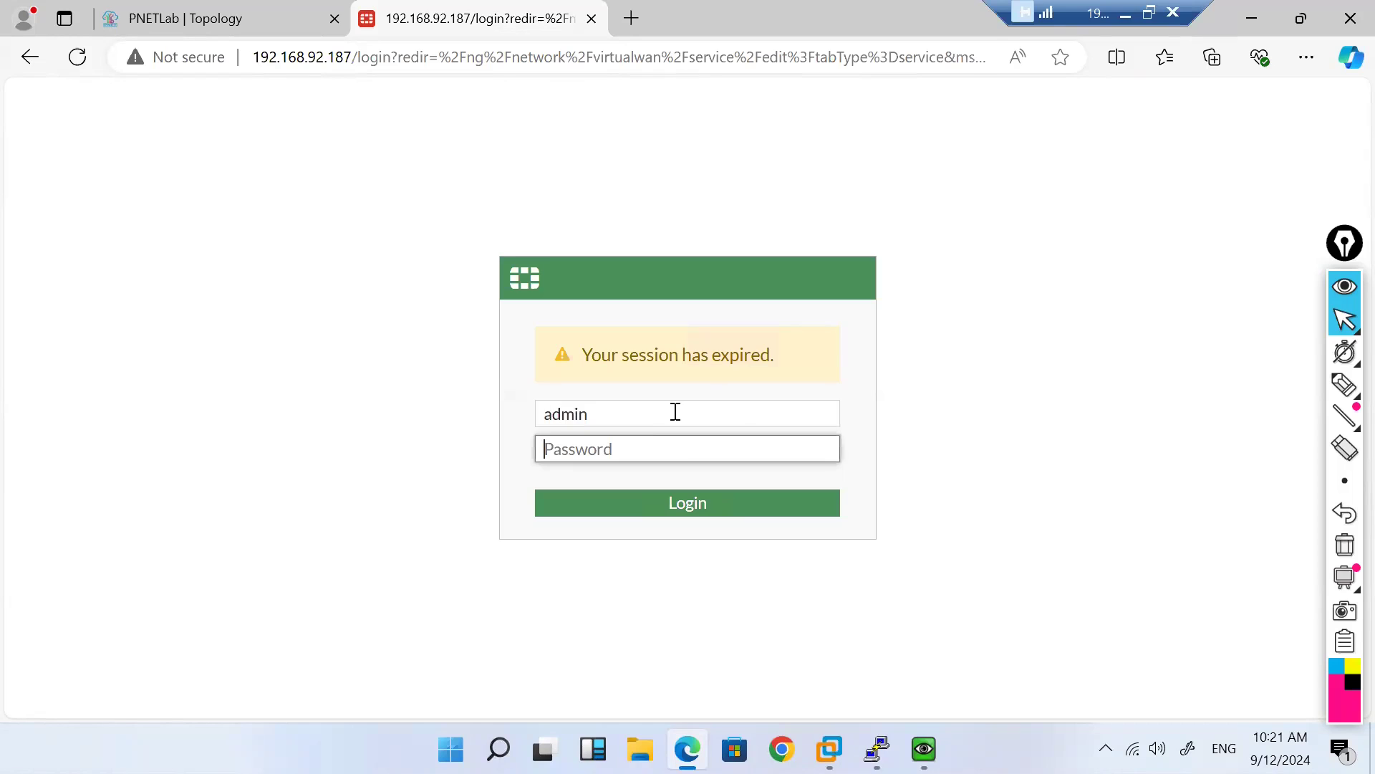
{"action": "type", "text": "••••••"}
{"action": "key", "text": "BackSpace"}
{"action": "key", "text": "Return"}
{"action": "type", "text": "•••••"}
{"action": "key", "text": "Return"}
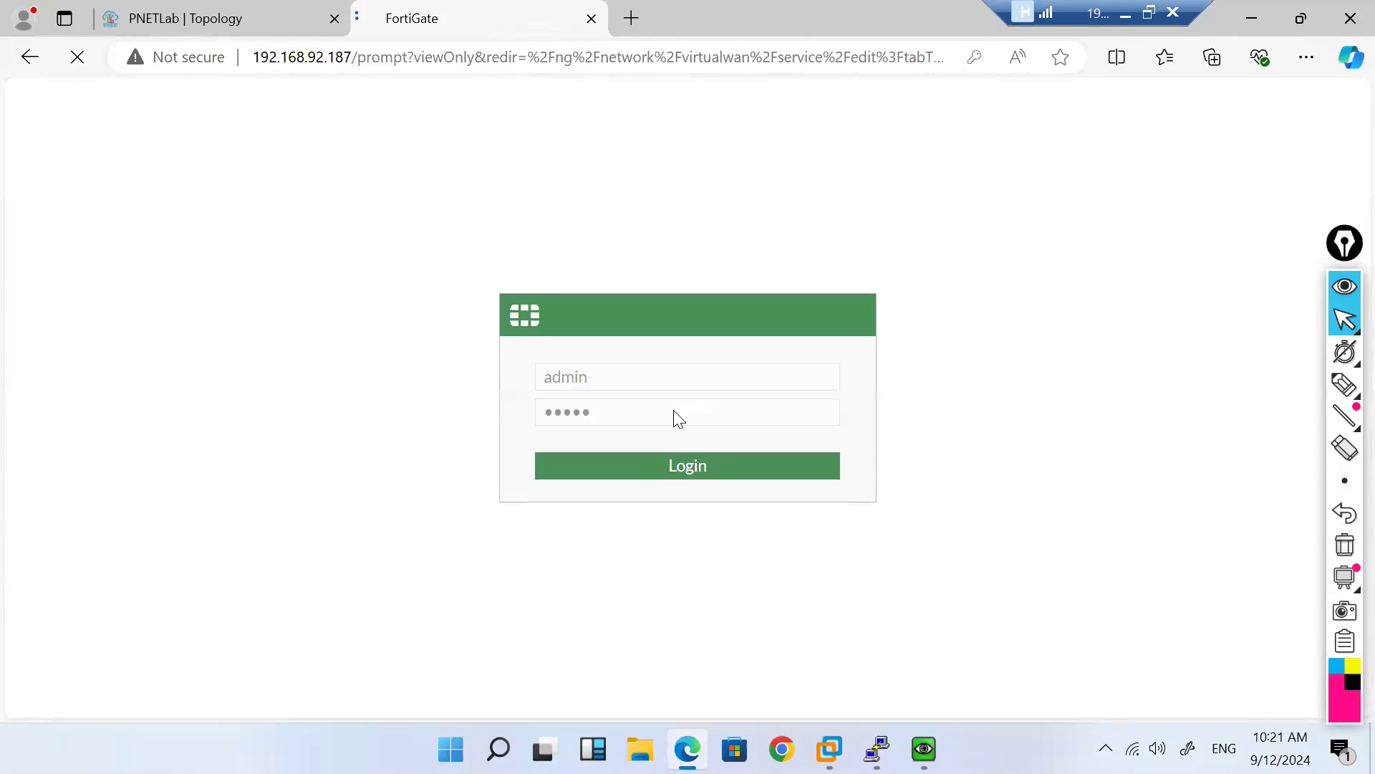
{"action": "left_click", "coordinate": [976, 250]}
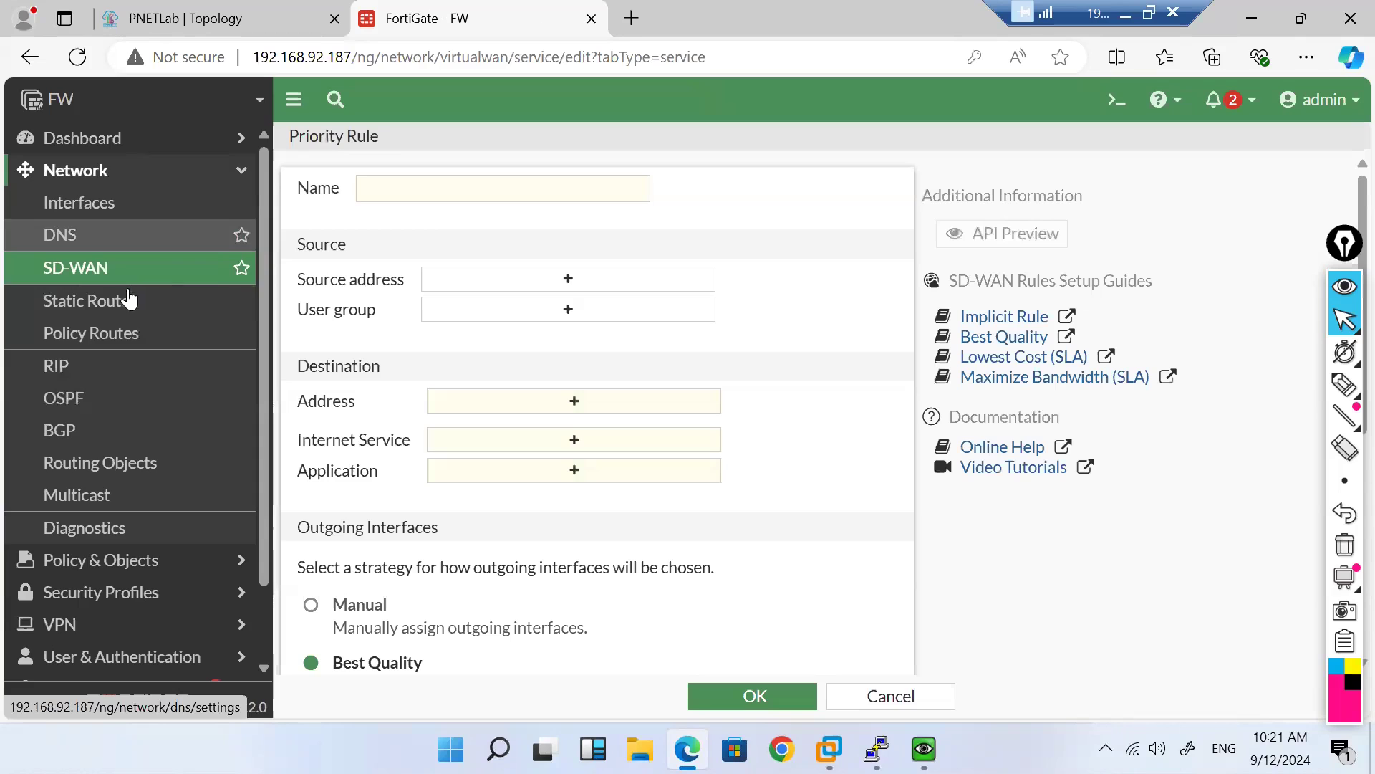
{"action": "left_click", "coordinate": [85, 205]}
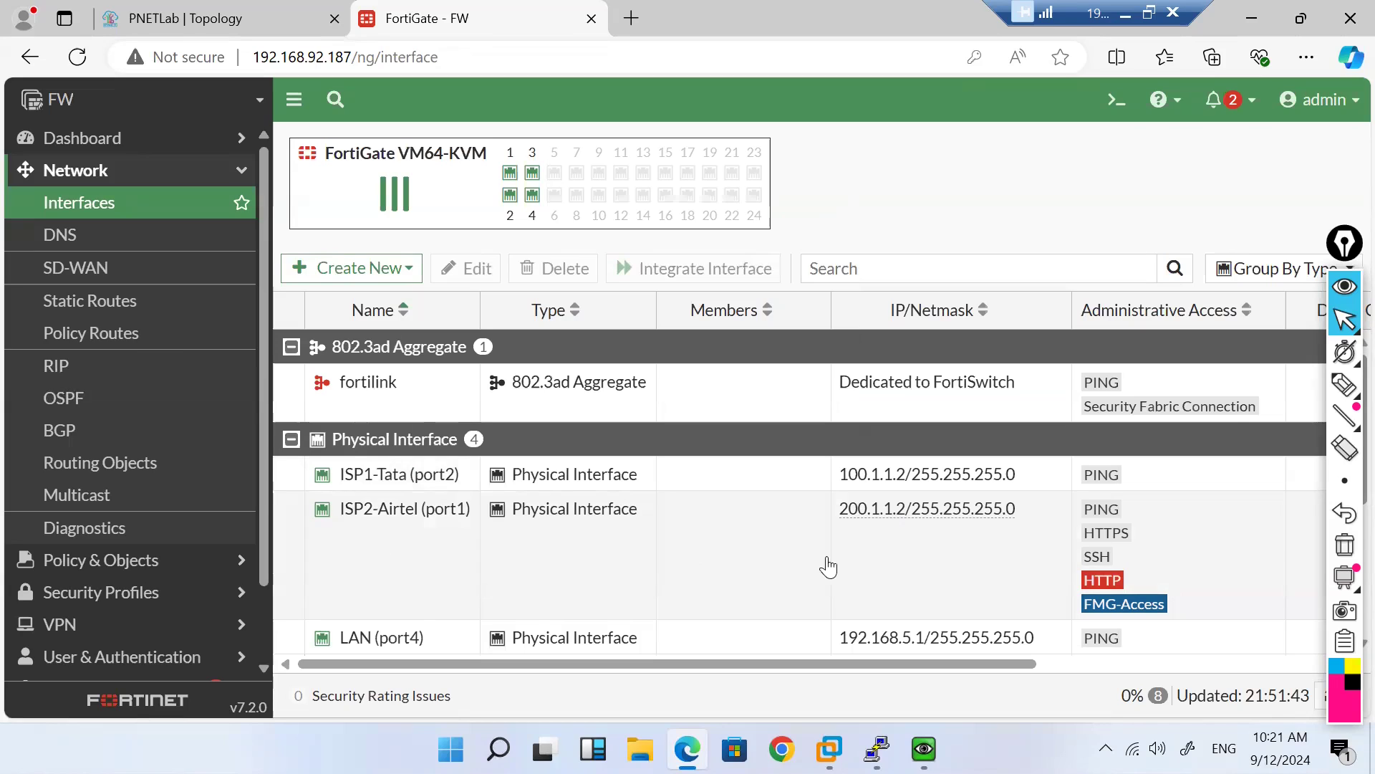
{"action": "scroll", "coordinate": [724, 540], "scroll_direction": "down", "scroll_amount": 3}
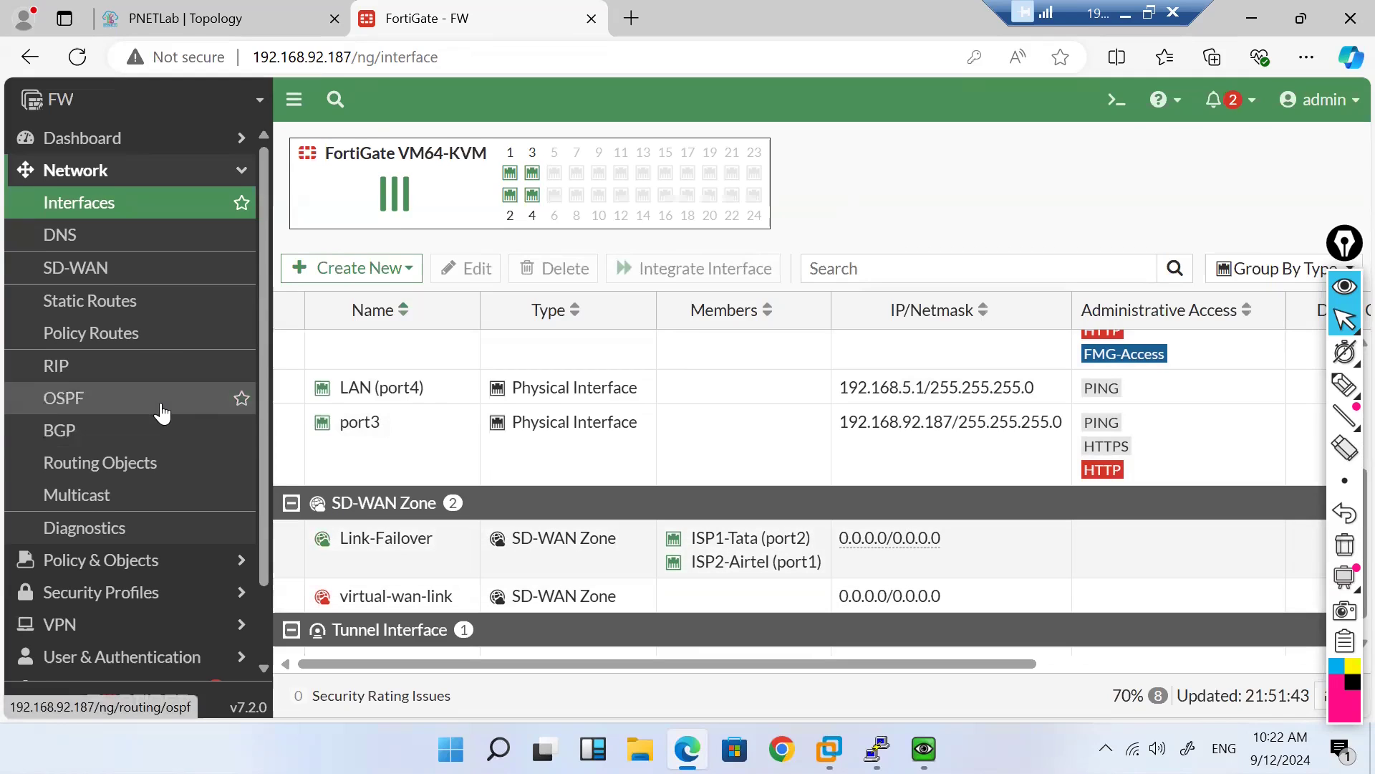
{"action": "scroll", "coordinate": [161, 413], "scroll_direction": "down", "scroll_amount": 2}
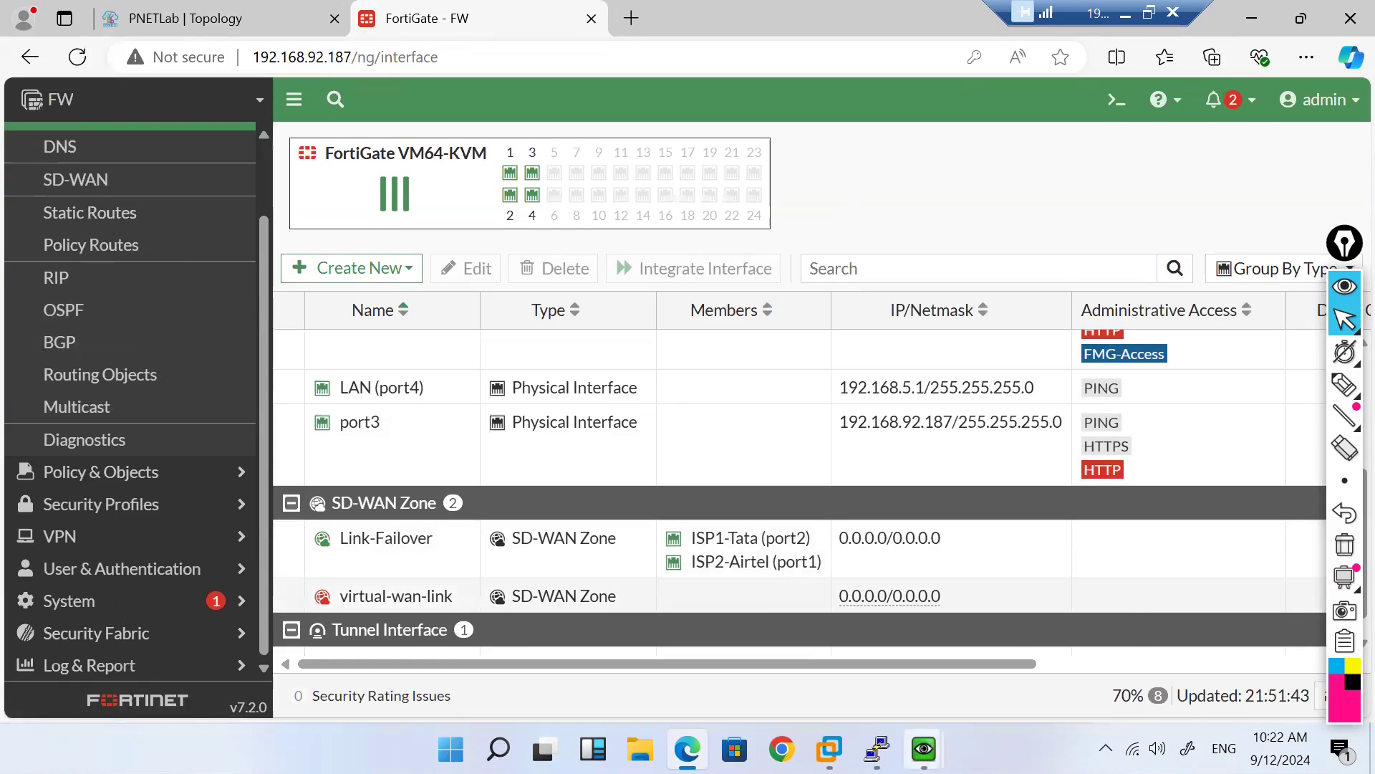
{"action": "mouse_move", "coordinate": [925, 729]}
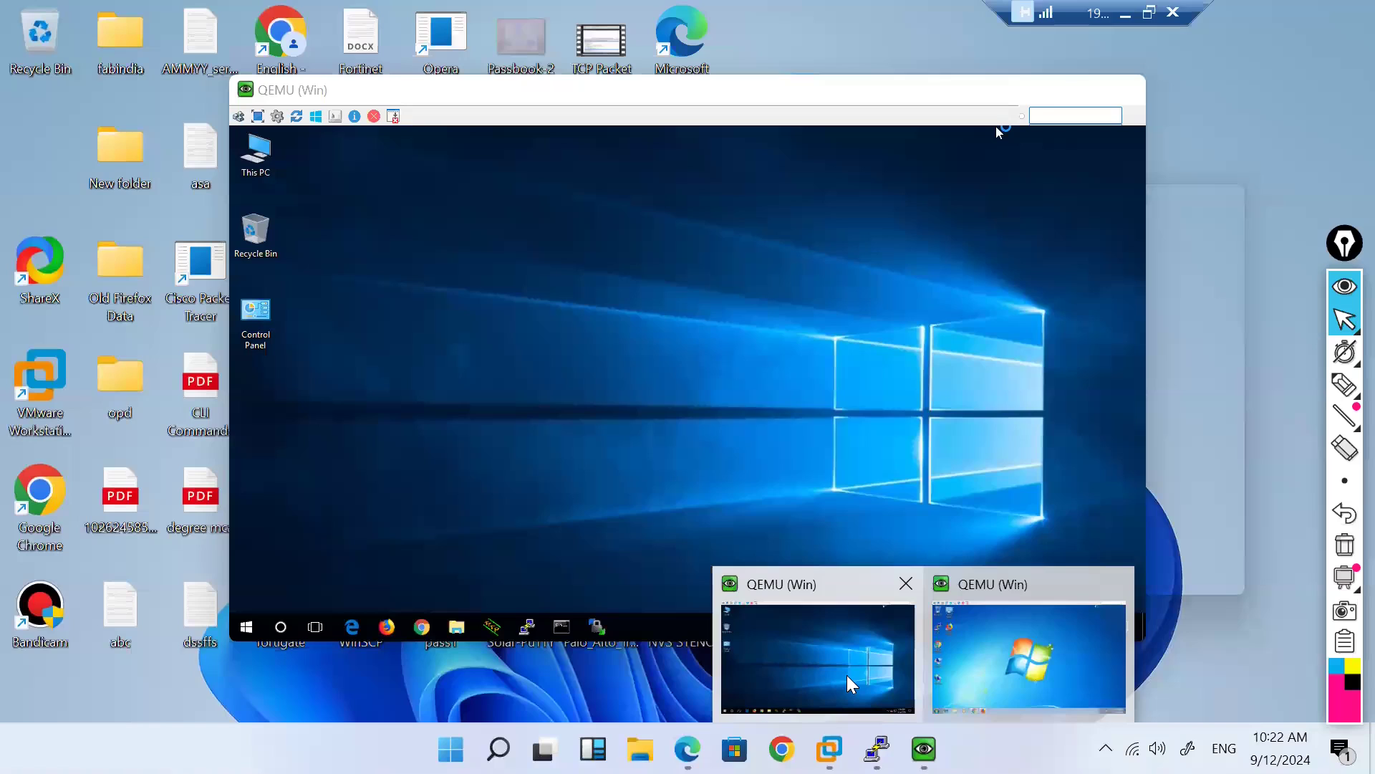
Step: Bring the Win7 PC's VM to the front and launch a cmd command prompt
{"action": "left_click", "coordinate": [847, 678]}
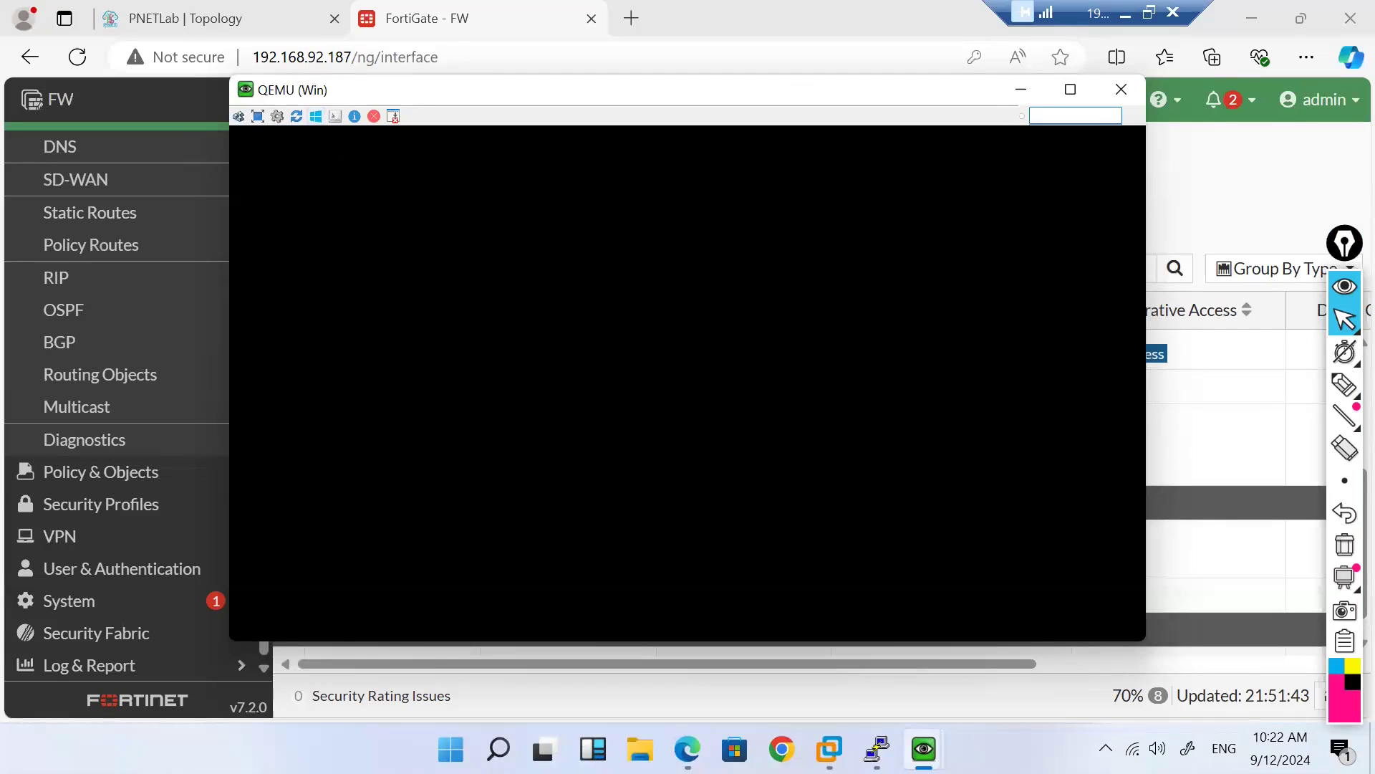
{"action": "mouse_move", "coordinate": [924, 748]}
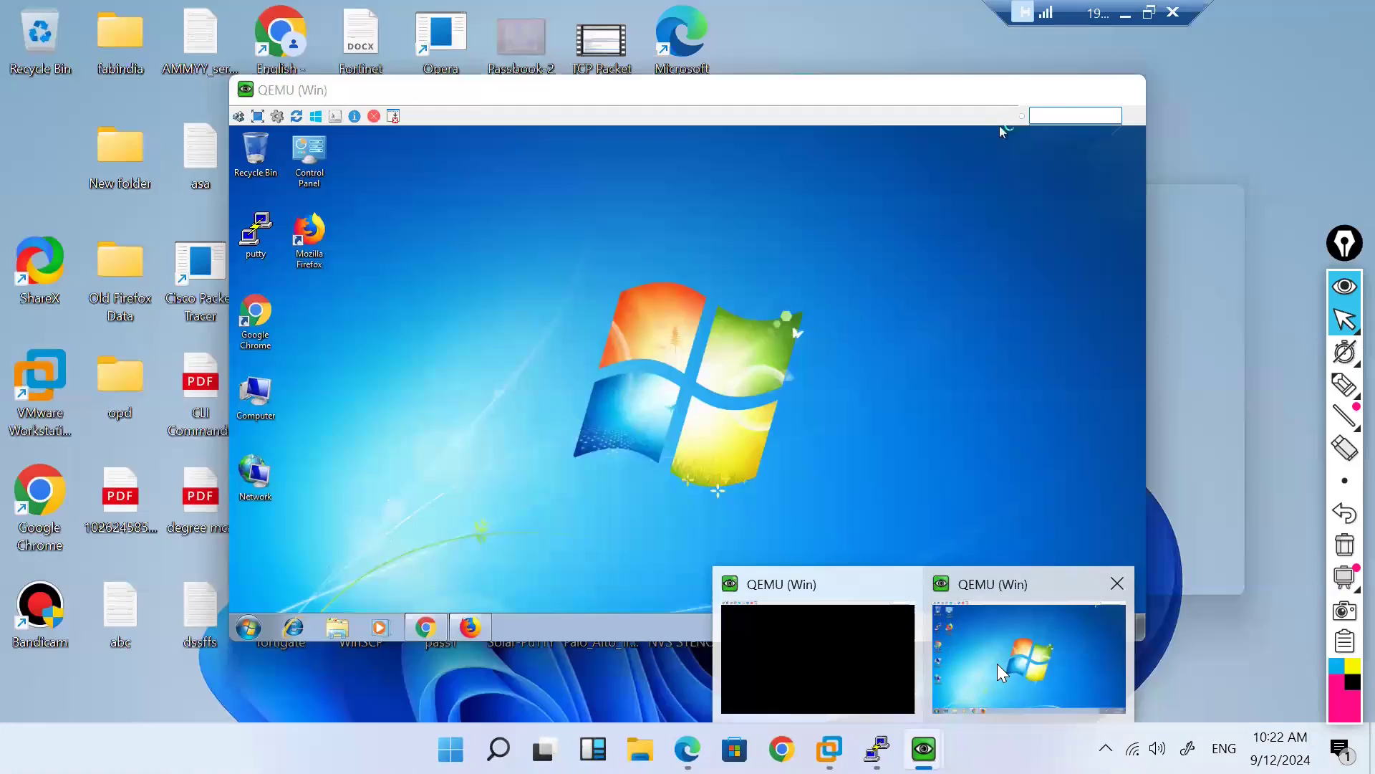
{"action": "left_click", "coordinate": [997, 663]}
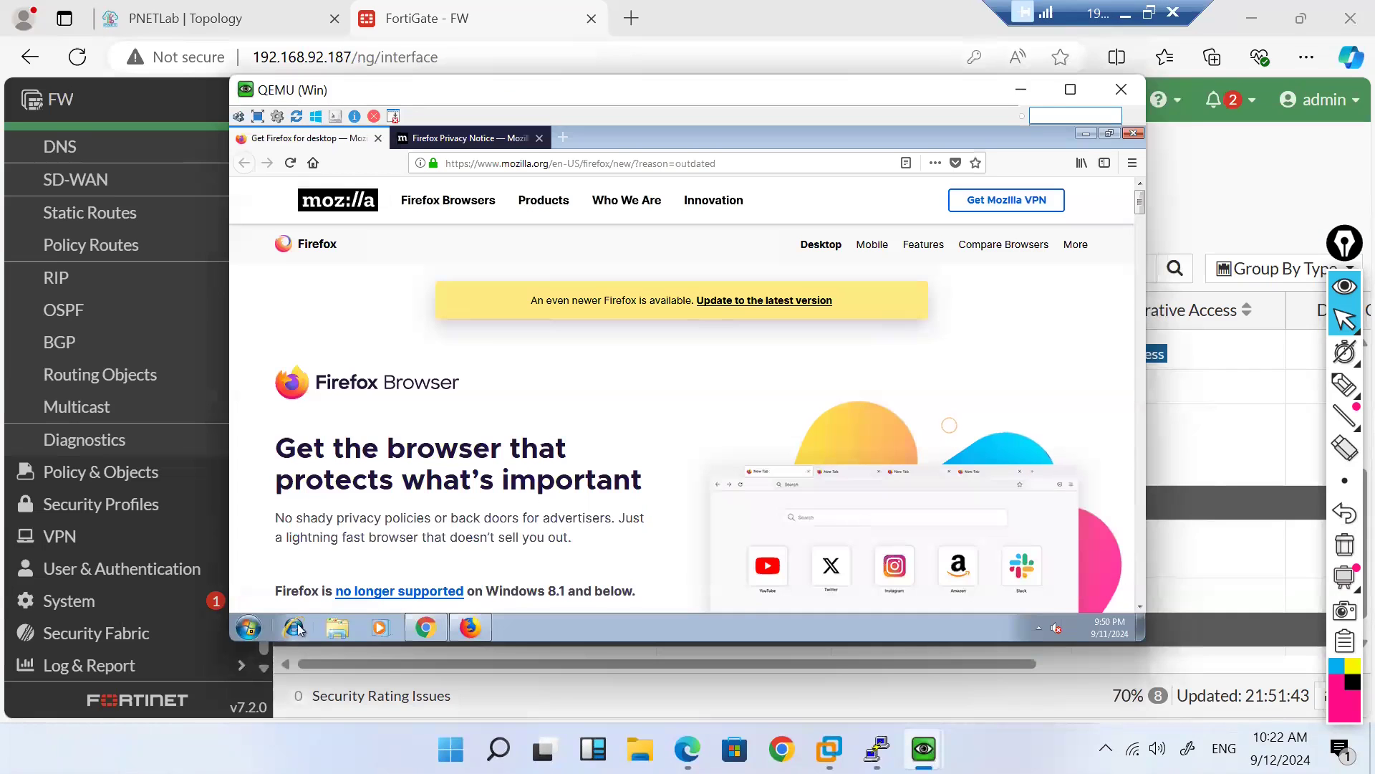
{"action": "left_click", "coordinate": [240, 634]}
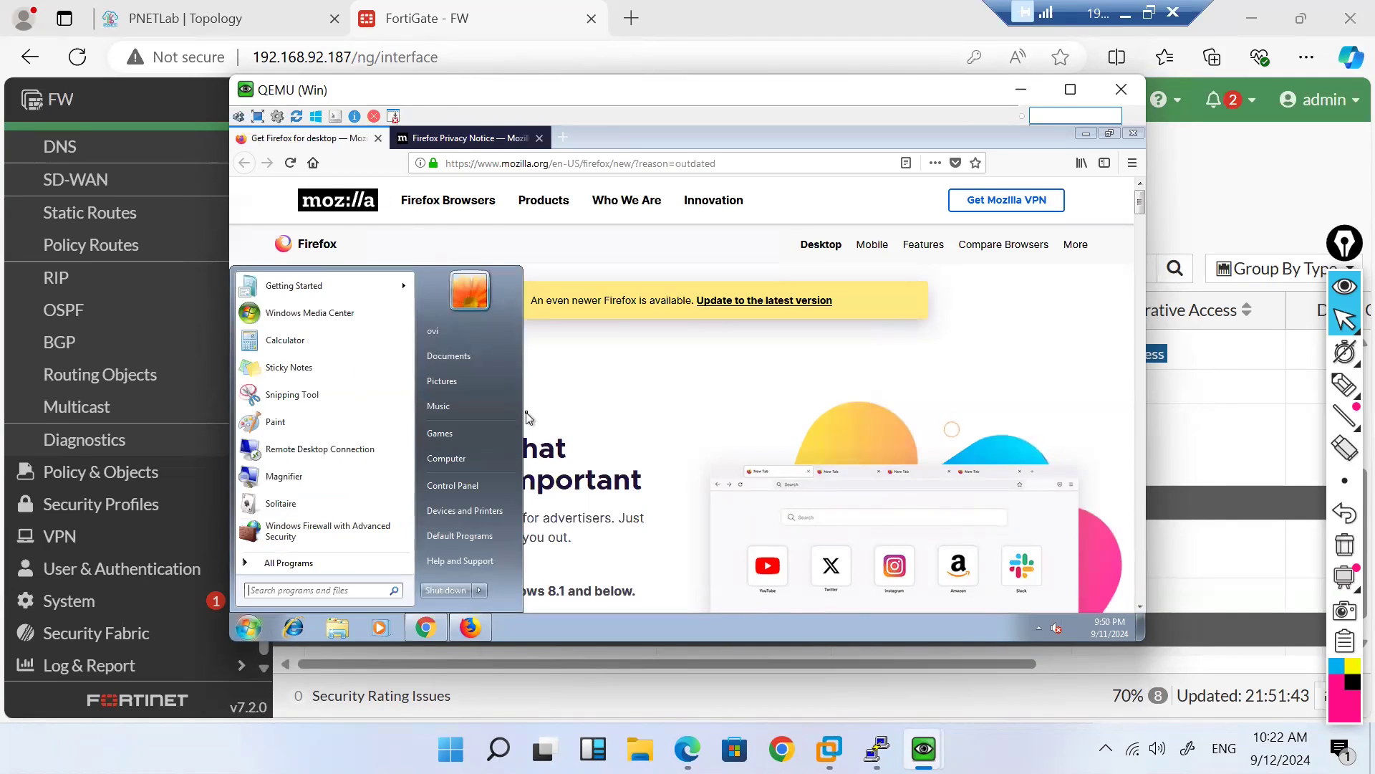
{"action": "type", "text": "cmd"}
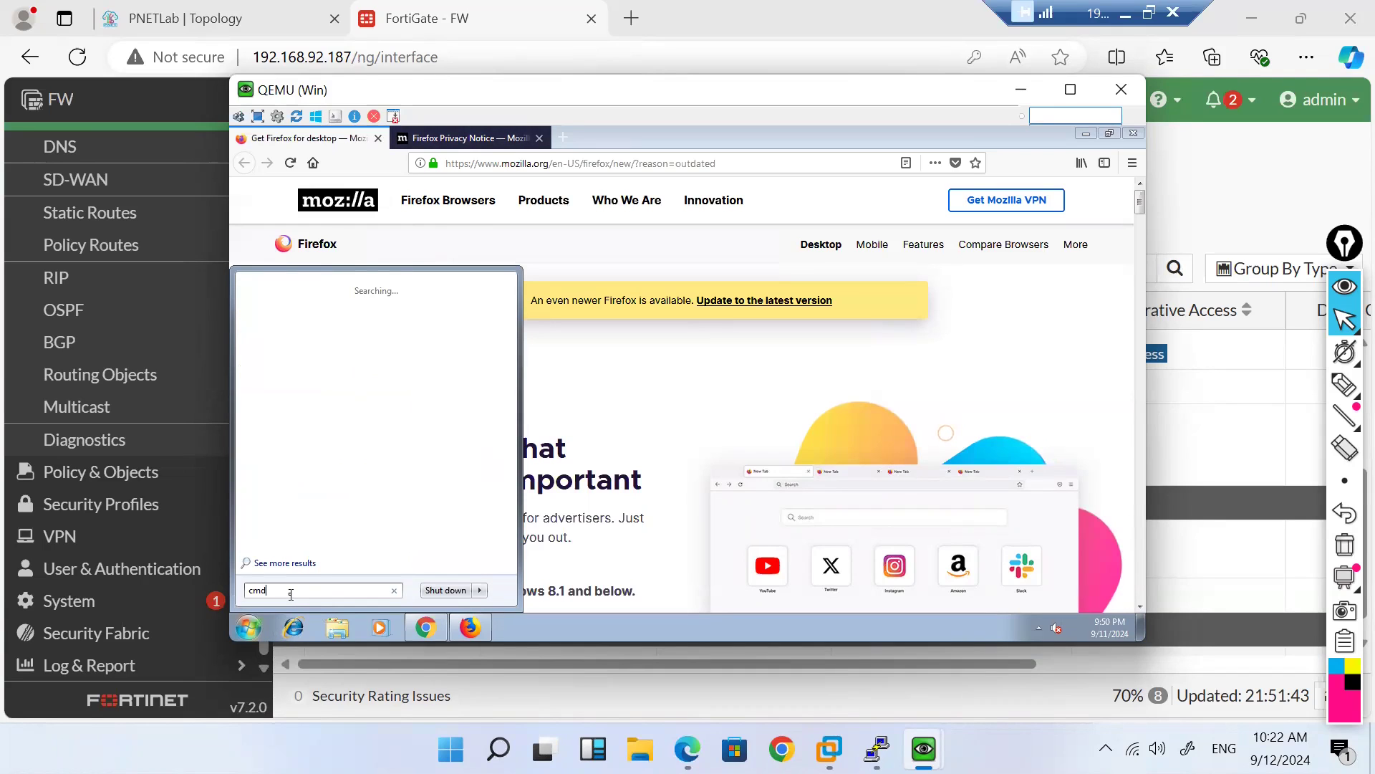
{"action": "key", "text": "Return"}
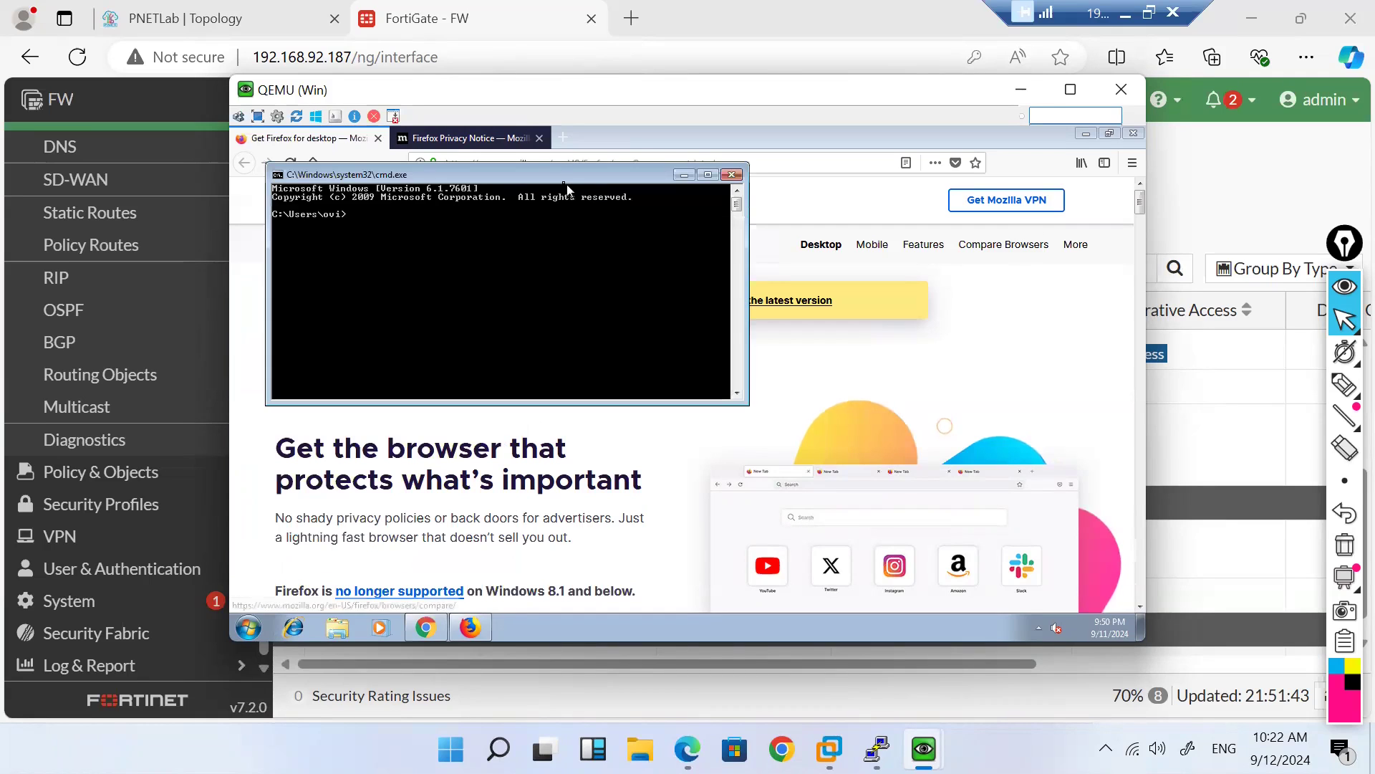
Step: Confirm the PC's address 192.168.5.5 with ipconfig and ping 8.8.8.8 successfully
{"action": "left_click_drag", "start_coordinate": [577, 182], "coordinate": [716, 317]}
{"action": "type", "text": "ip"}
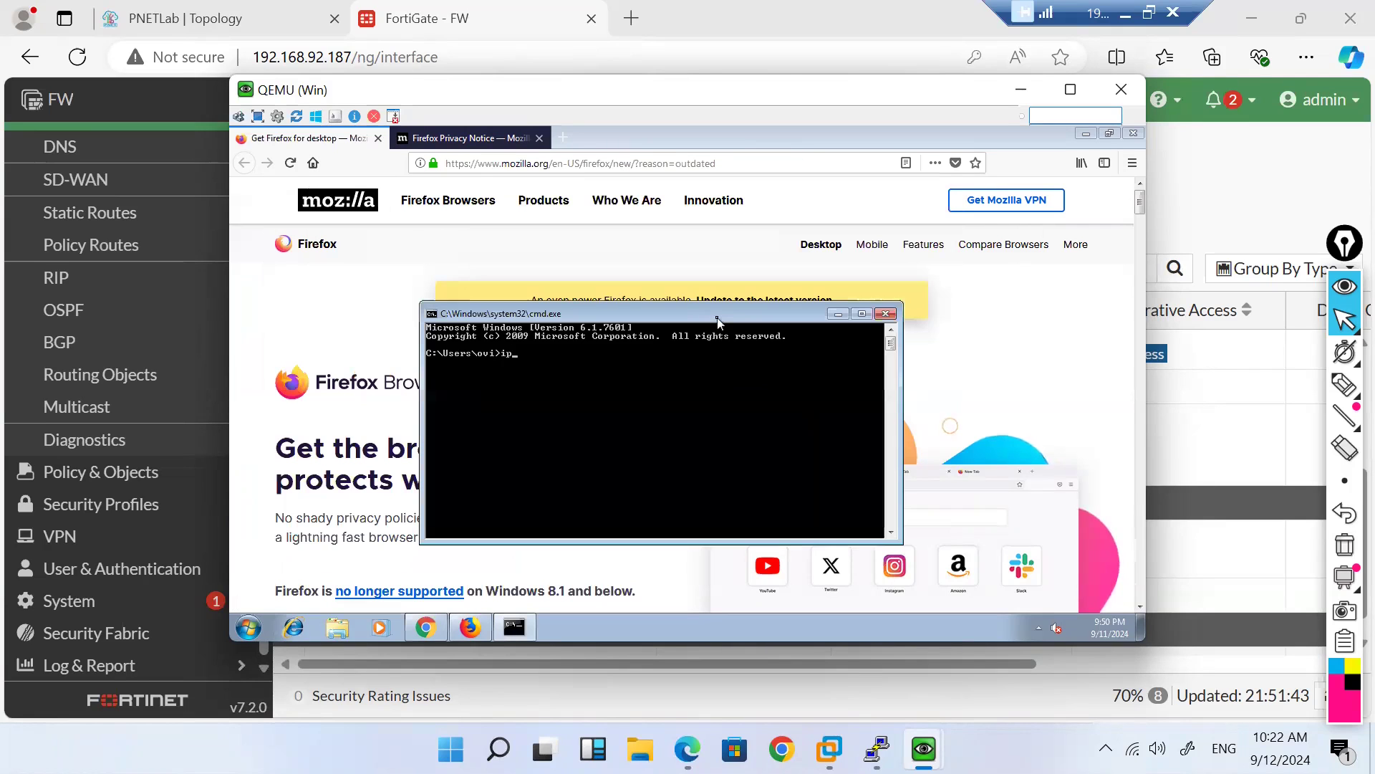
{"action": "type", "text": "config"}
{"action": "key", "text": "Return"}
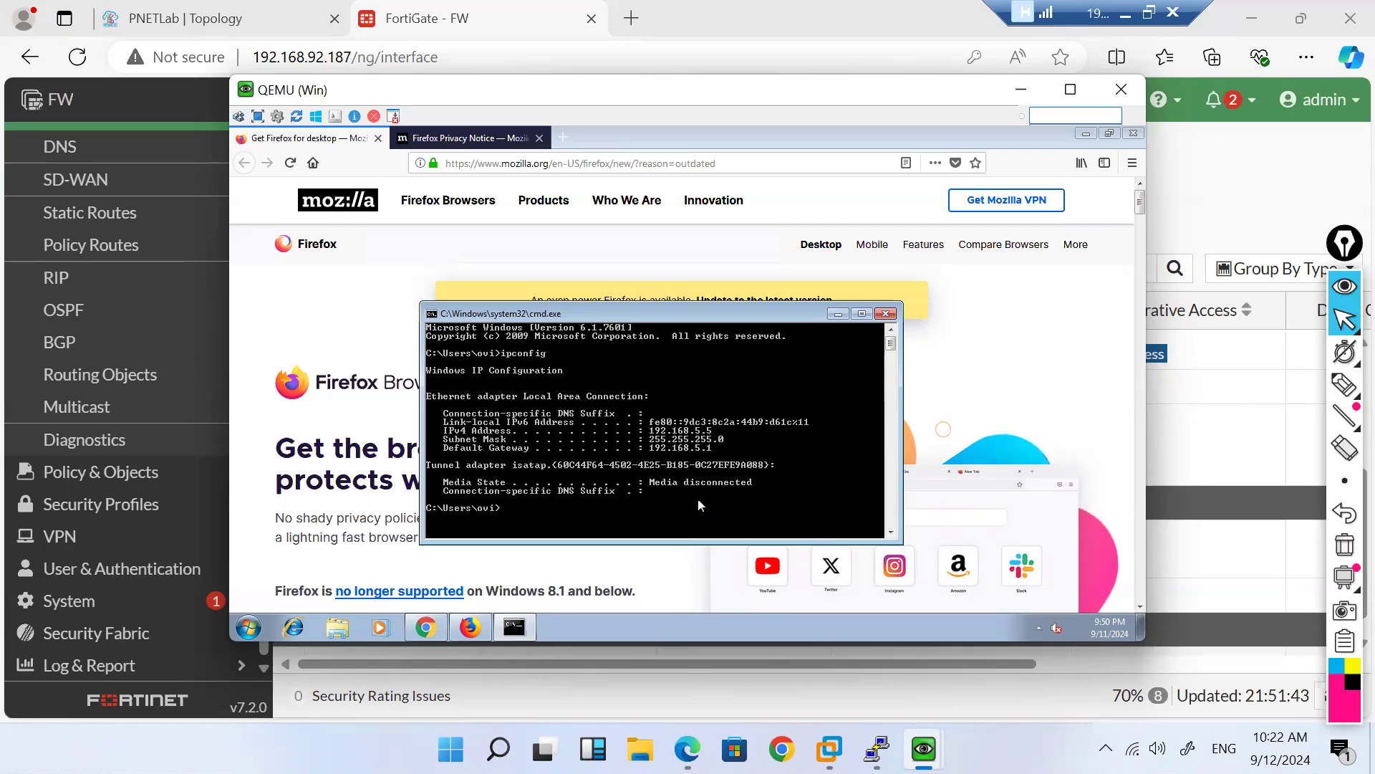
{"action": "type", "text": "ping 8.8.8.8"}
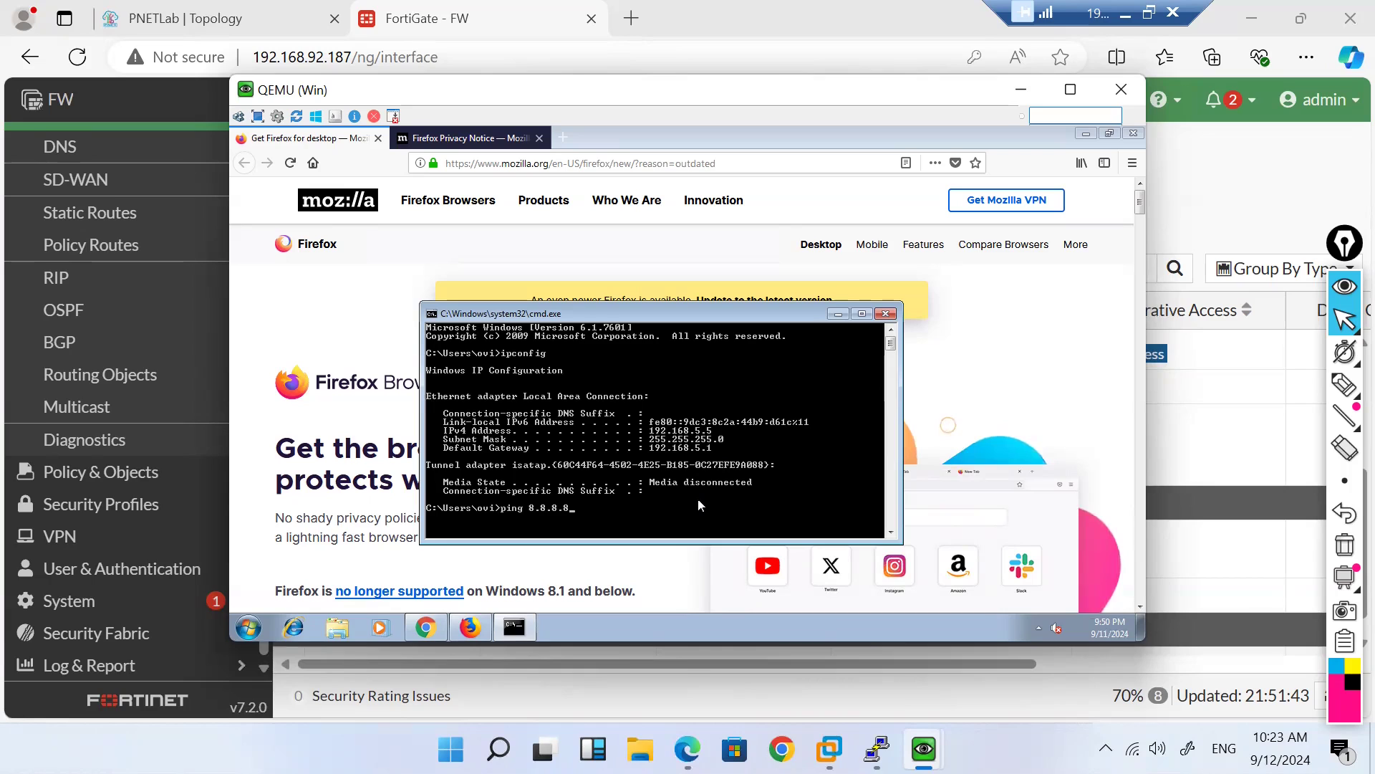
{"action": "key", "text": "Return"}
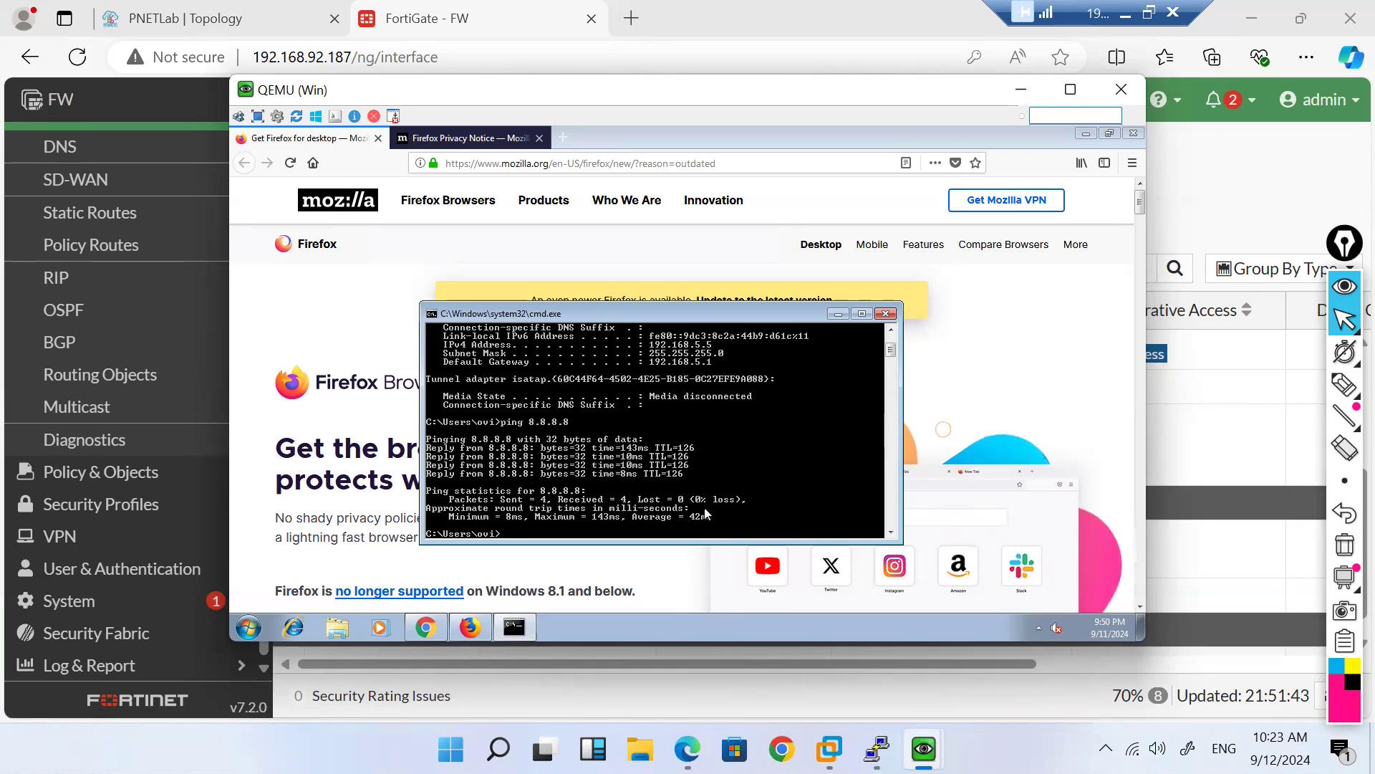
Step: Run tracert -d 8.8.8.8, showing the route via 200.1.1.1, then minimize the Win7 VM
{"action": "type", "text": "tracert -d"}
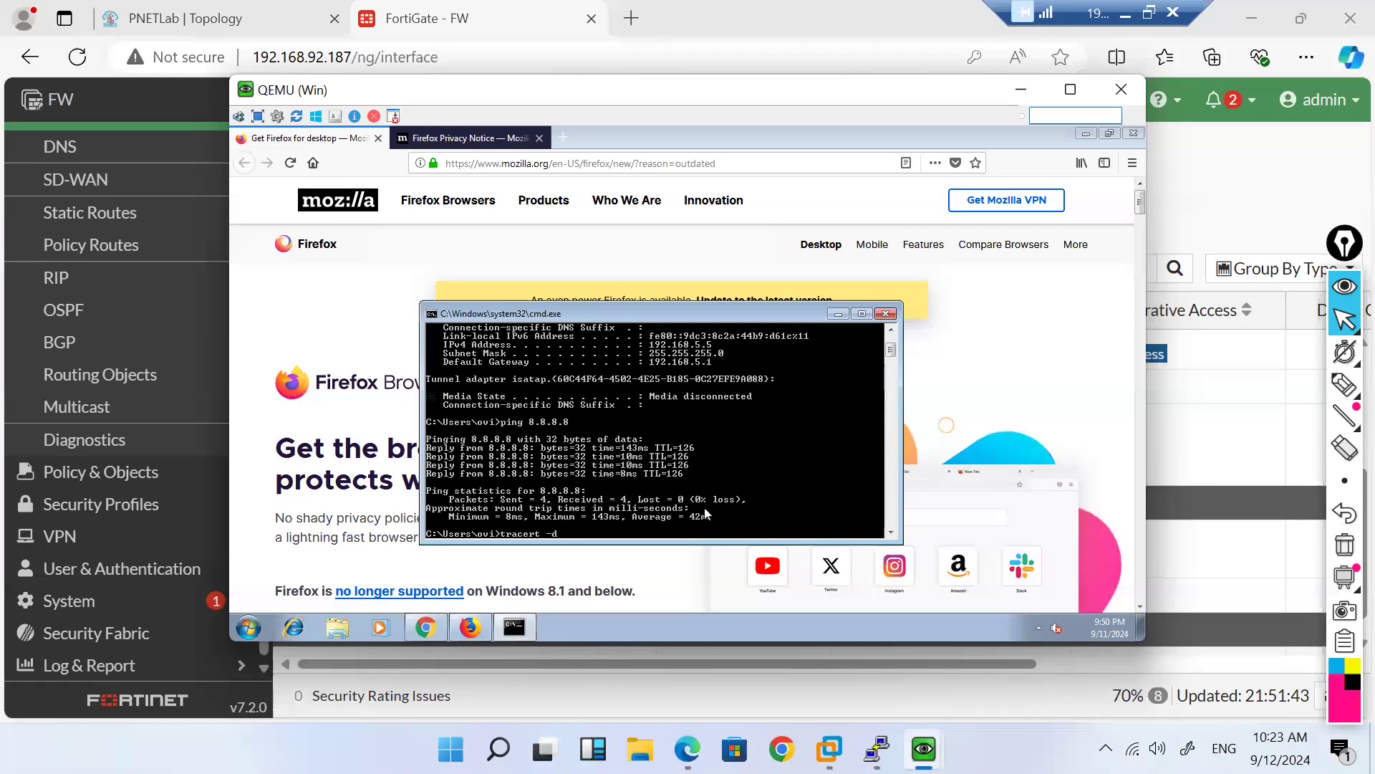
{"action": "type", "text": " 8.8.8.8"}
{"action": "key", "text": "Return"}
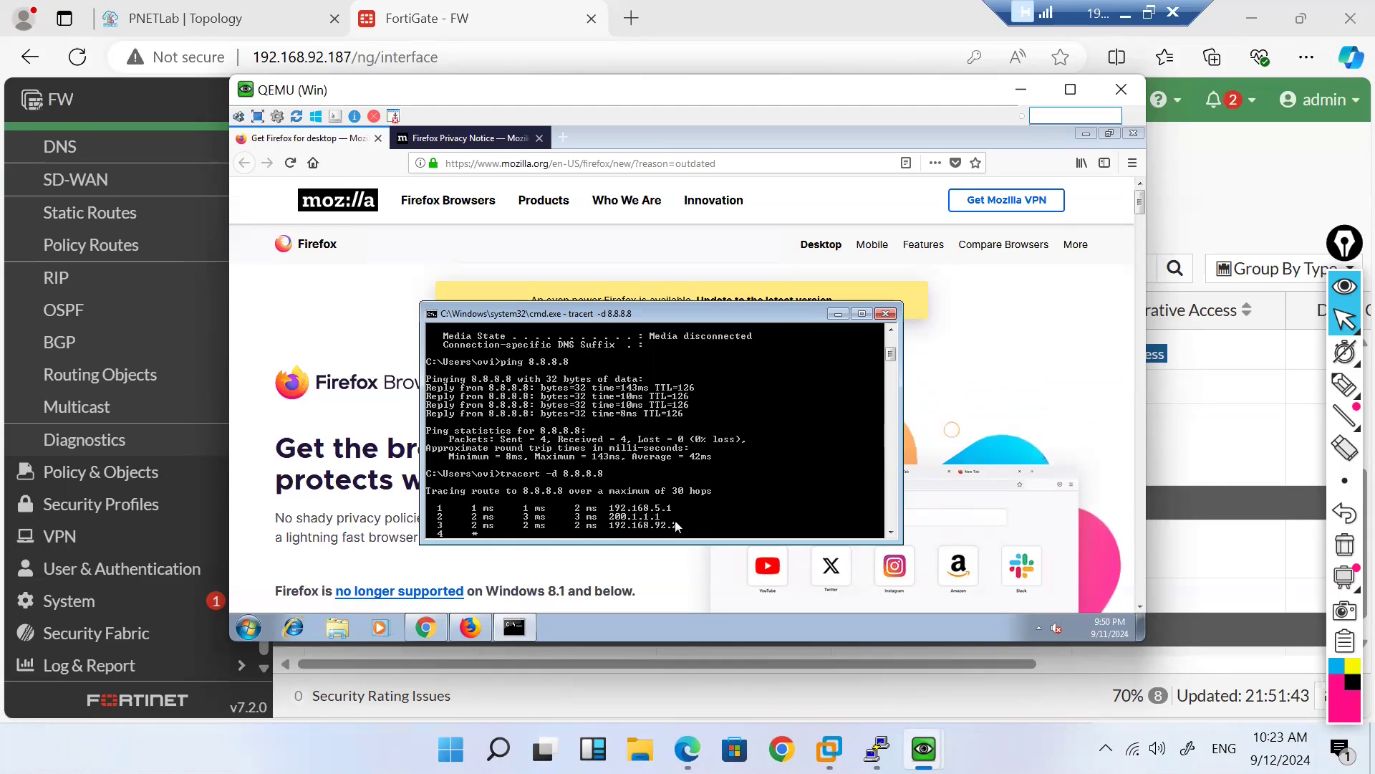
{"action": "left_click", "coordinate": [1022, 90]}
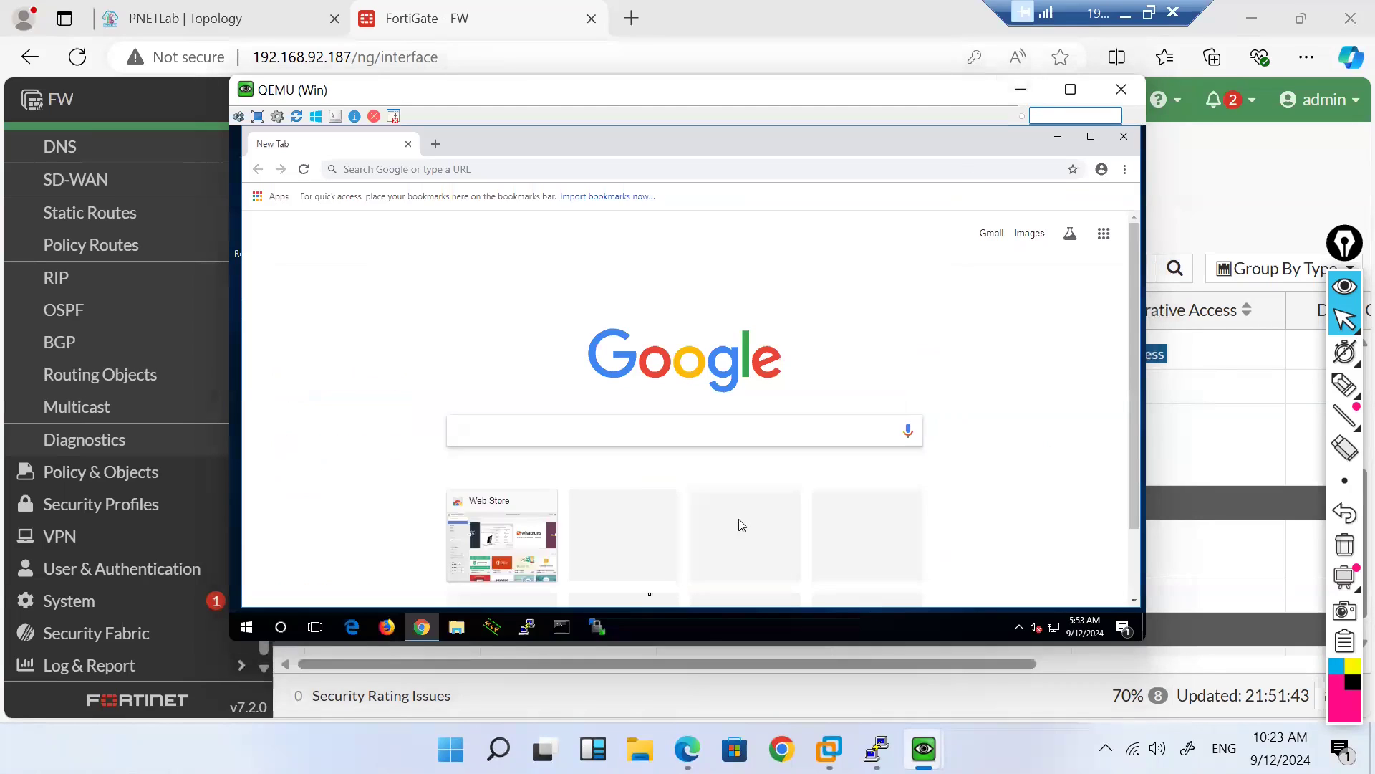
Step: Show the Windows 10 PC's ipconfig (192.168.5.4, gateway 192.168.5.1), then minimise its console
{"action": "left_click", "coordinate": [561, 633]}
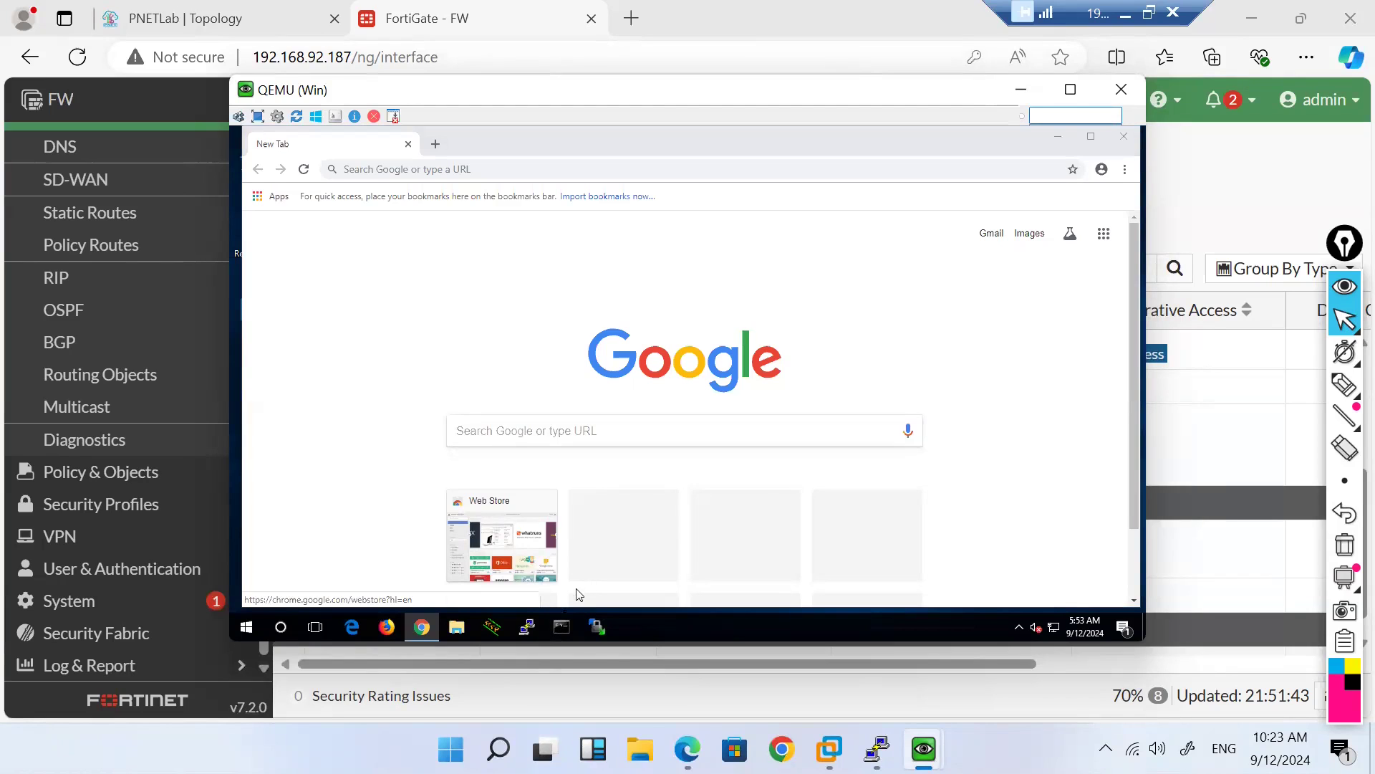
{"action": "left_click", "coordinate": [563, 627]}
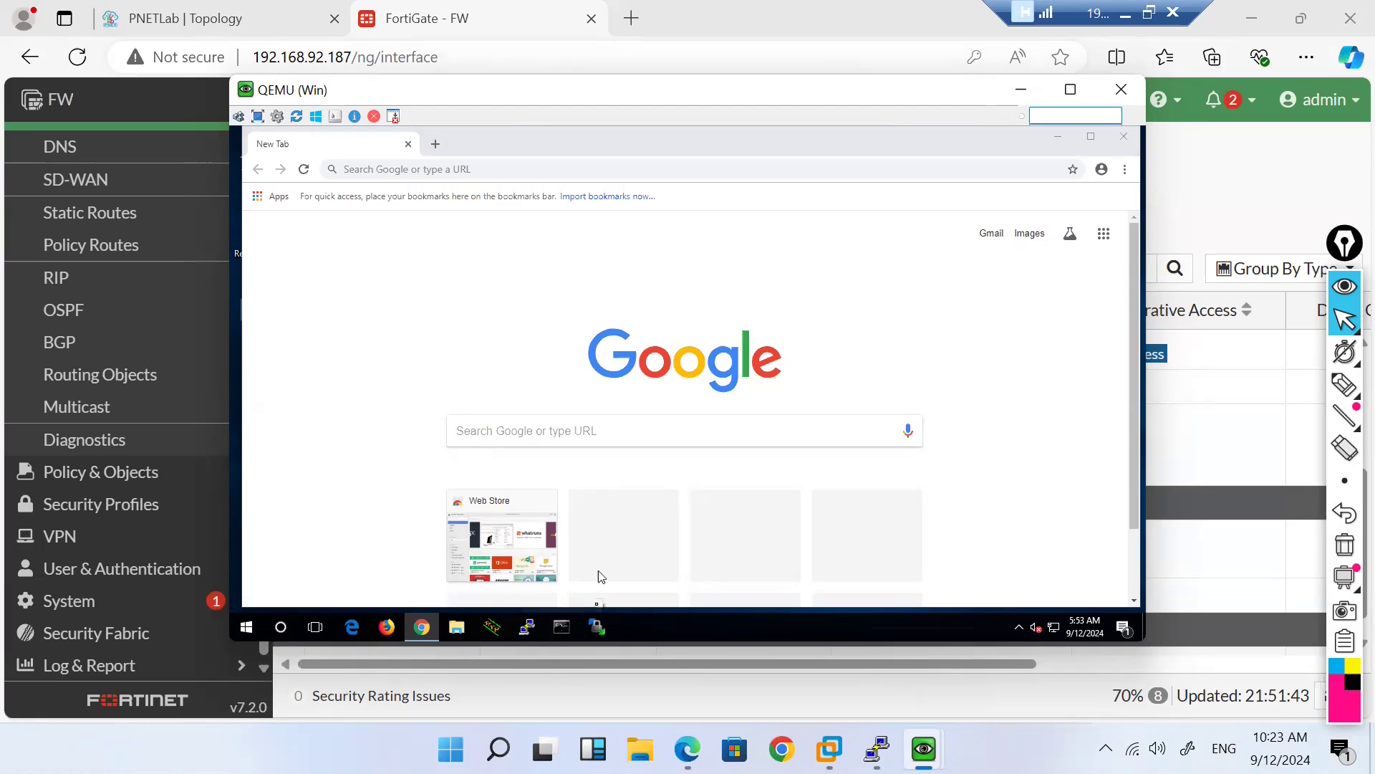
{"action": "left_click", "coordinate": [564, 630]}
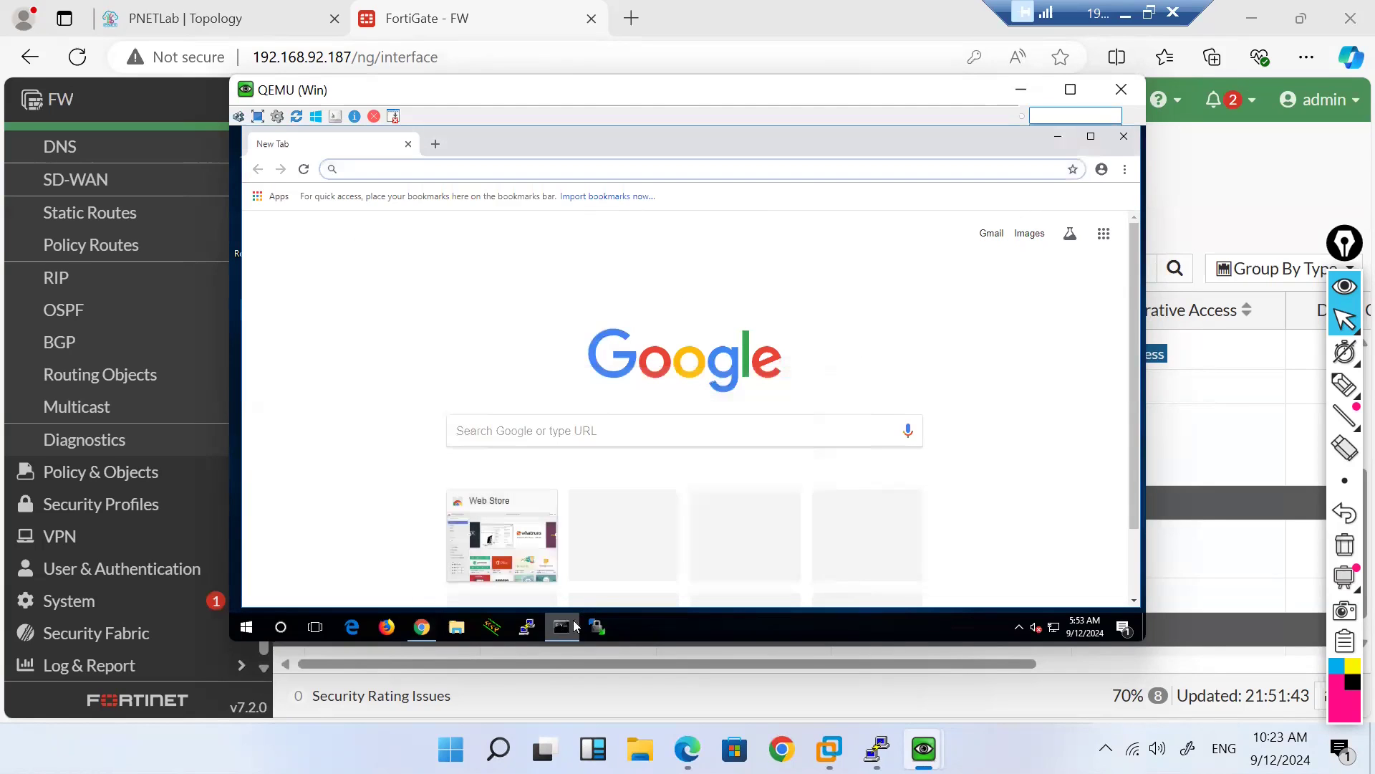
{"action": "left_click", "coordinate": [564, 629]}
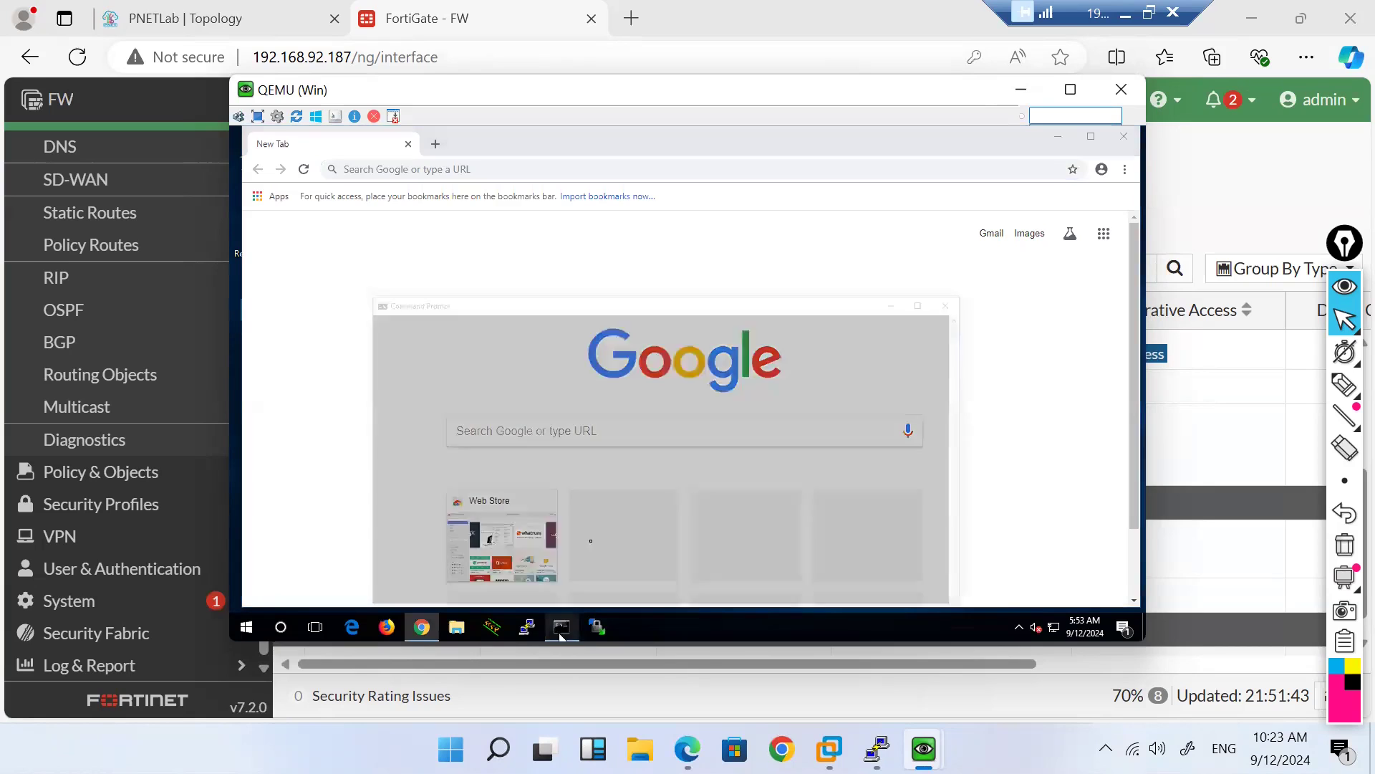
{"action": "type", "text": "i"}
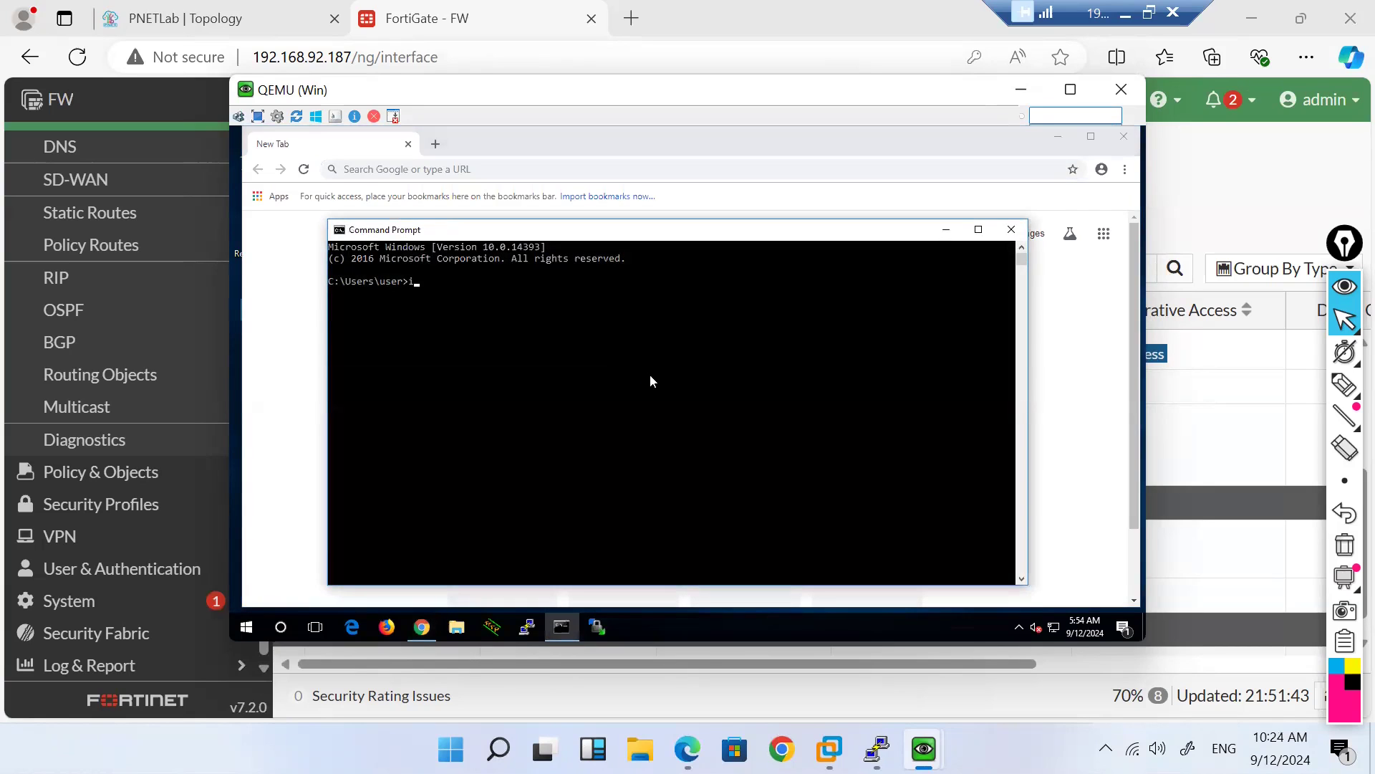
{"action": "type", "text": "pconfig"}
{"action": "key", "text": "Return"}
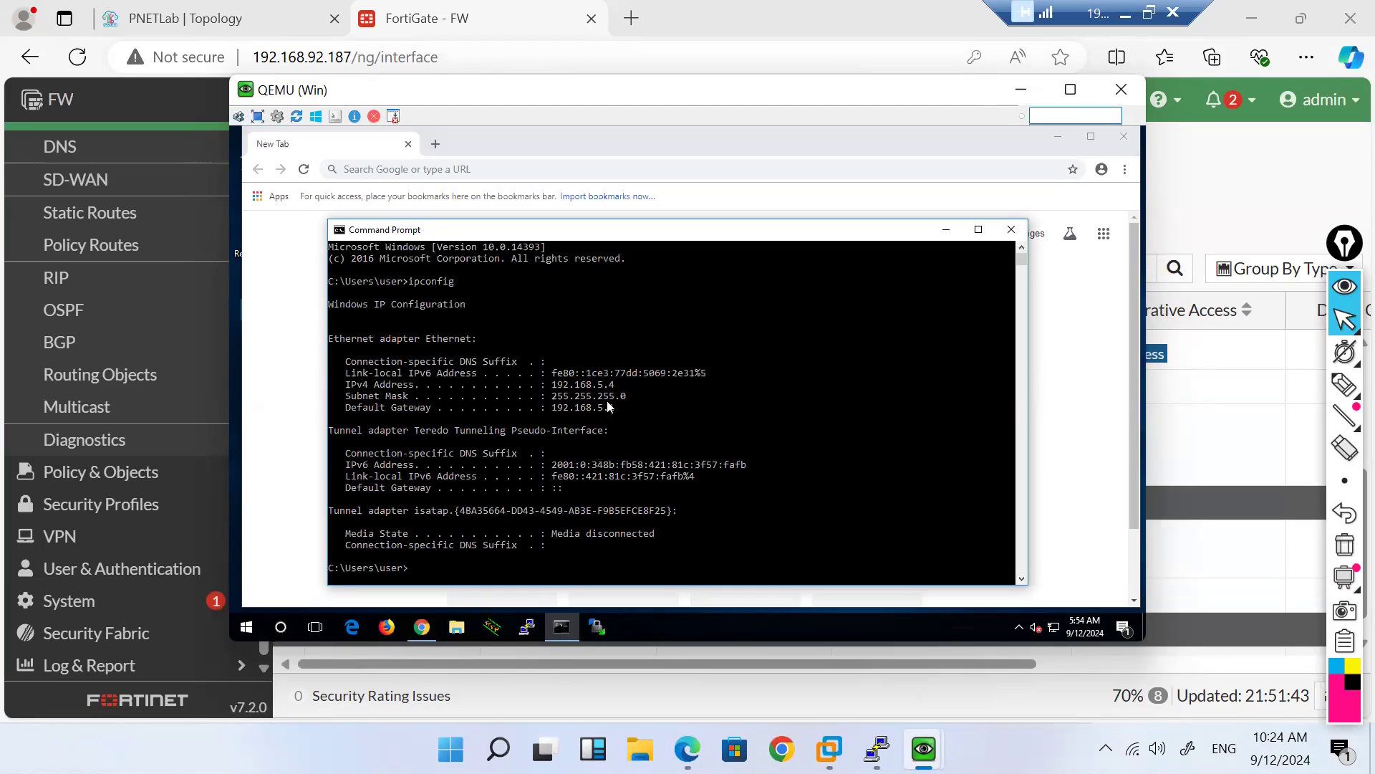
{"action": "type", "text": "ping"}
{"action": "left_click", "coordinate": [1020, 89]}
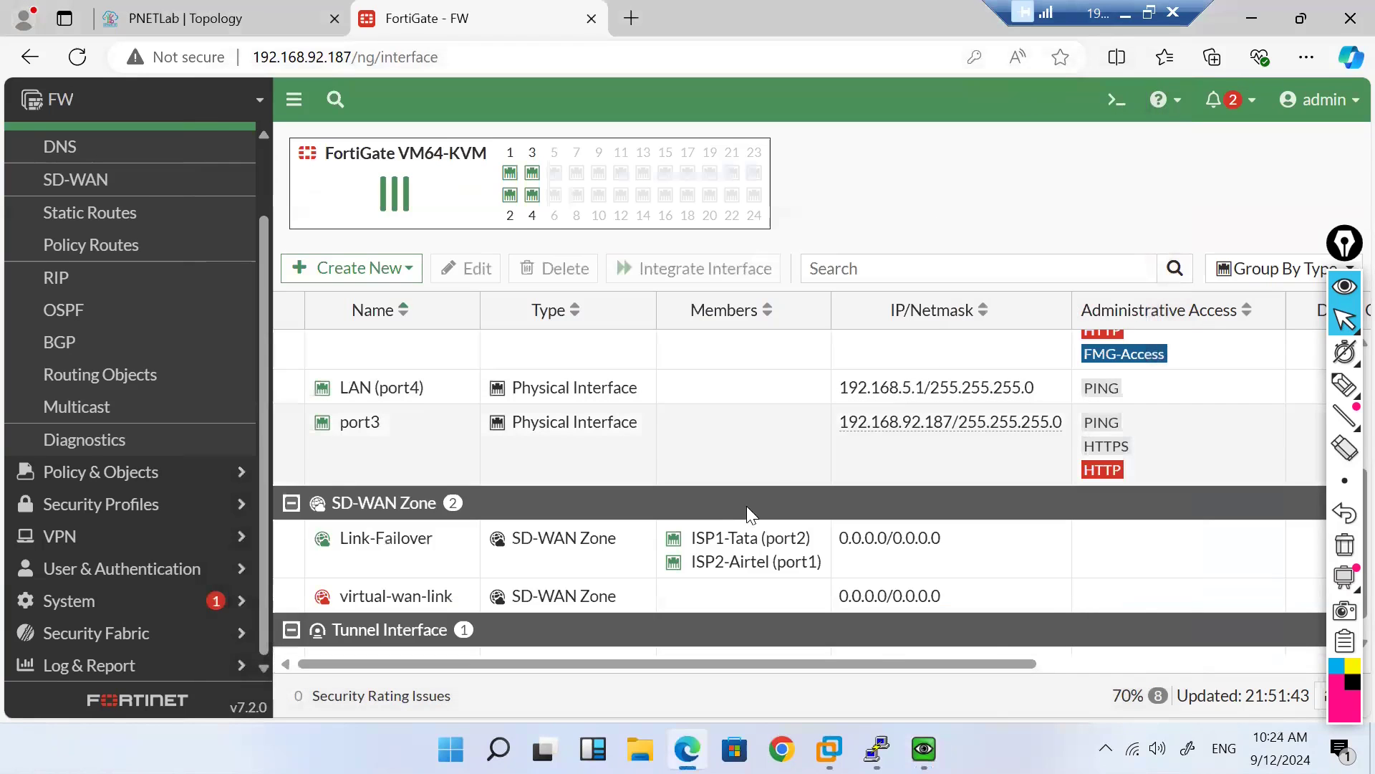
Step: On the Win7 PC's console, stop the trace to 8.8.8.8 and rerun ipconfig showing 192.168.5.5
{"action": "mouse_move", "coordinate": [924, 749]}
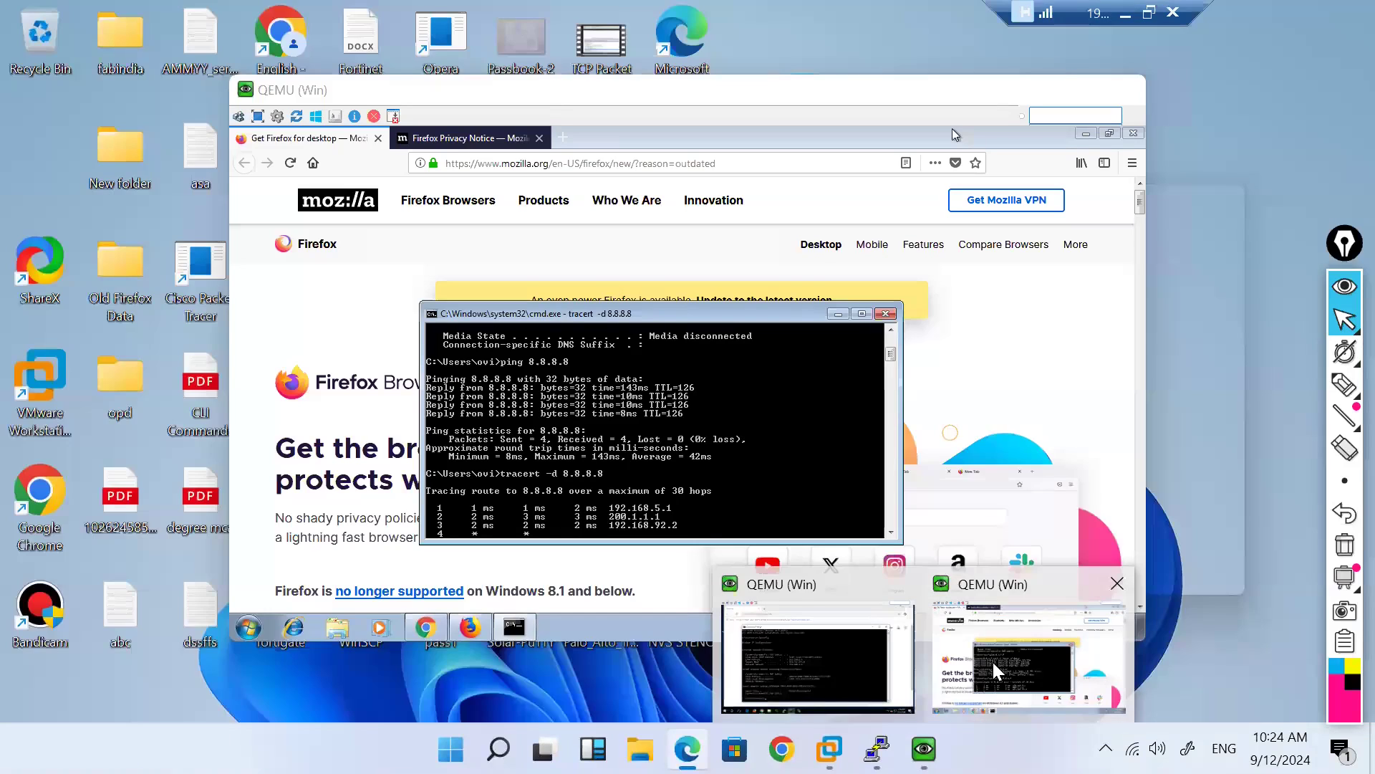
{"action": "left_click", "coordinate": [992, 659]}
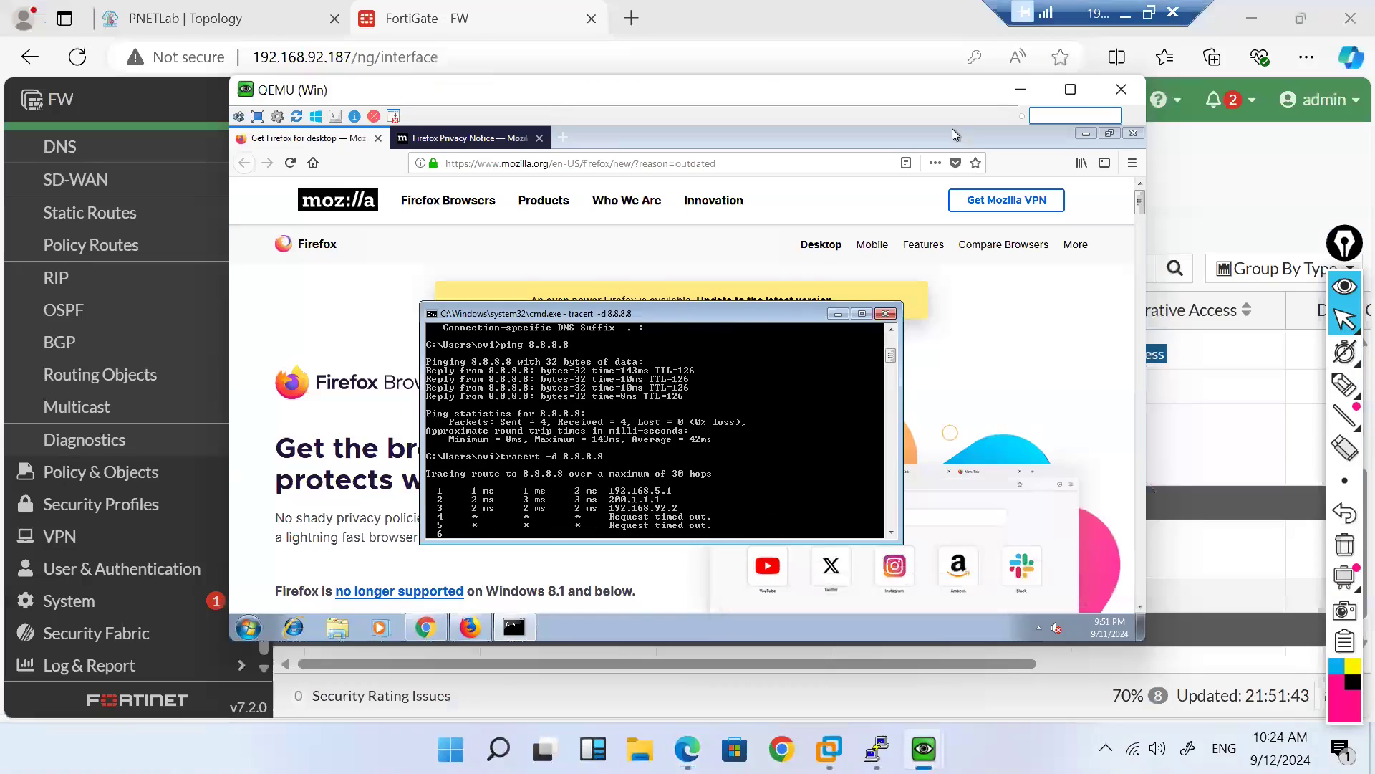
{"action": "key", "text": "ctrl+c"}
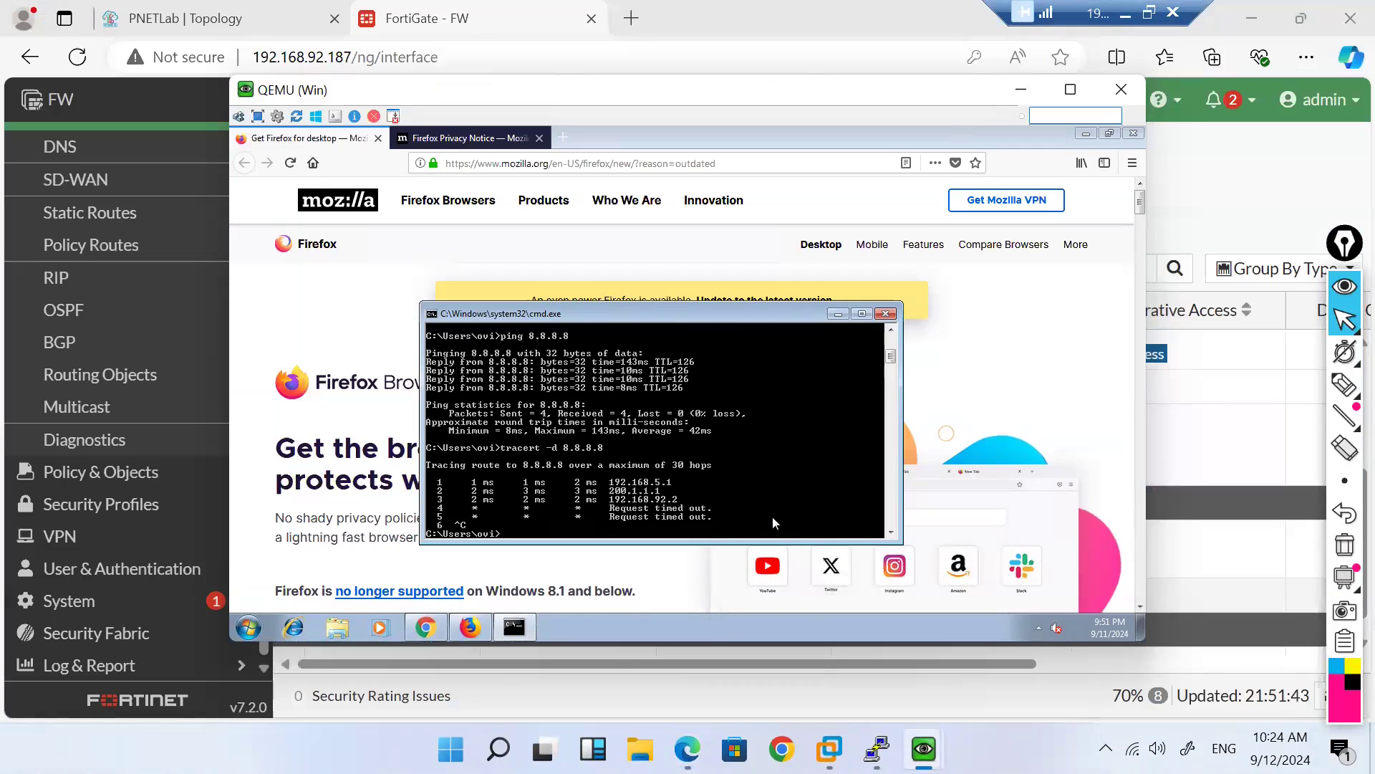
{"action": "key", "text": "Up"}
{"action": "key", "text": "Up"}
{"action": "key", "text": "Up"}
{"action": "key", "text": "Return"}
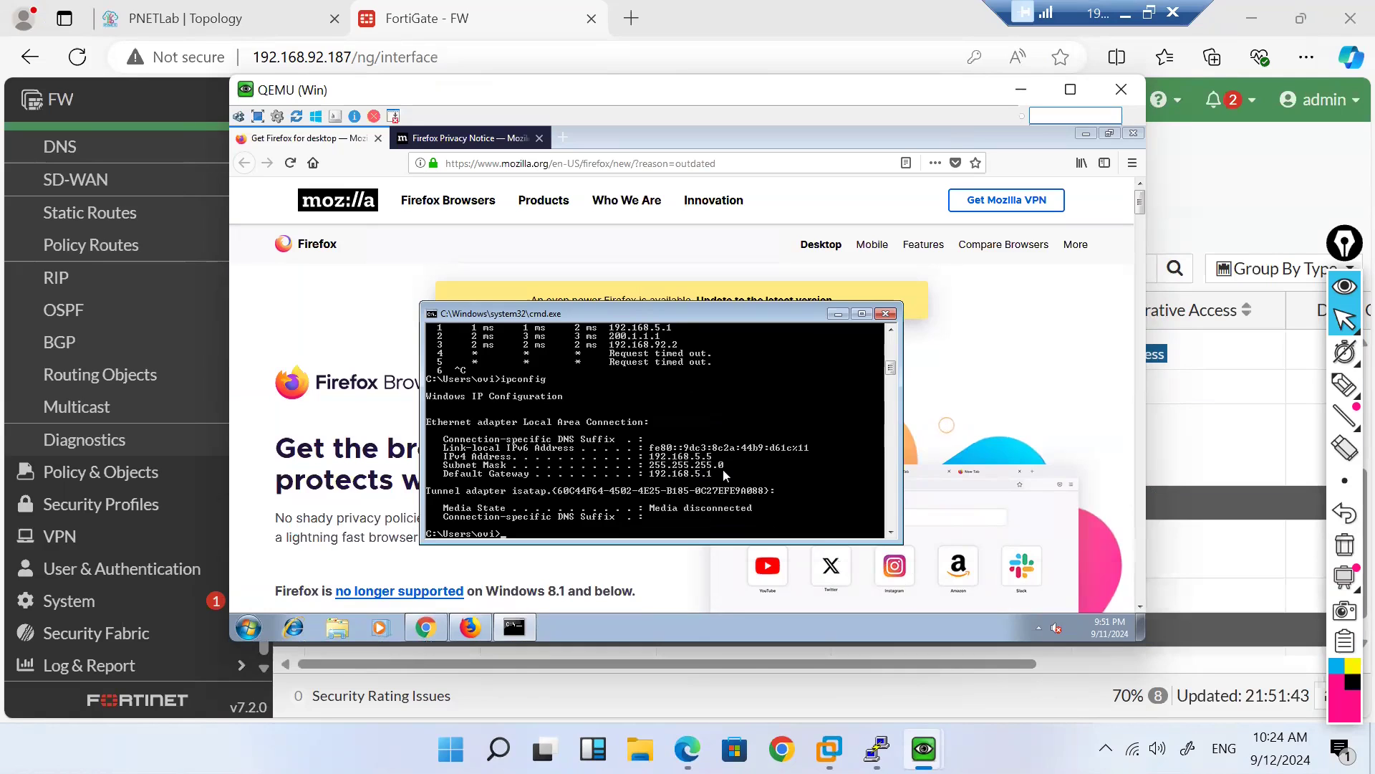
Step: Switch to the Windows 10 PC's console and ping 8.8.8.8
{"action": "mouse_move", "coordinate": [924, 749]}
{"action": "mouse_move", "coordinate": [821, 660]}
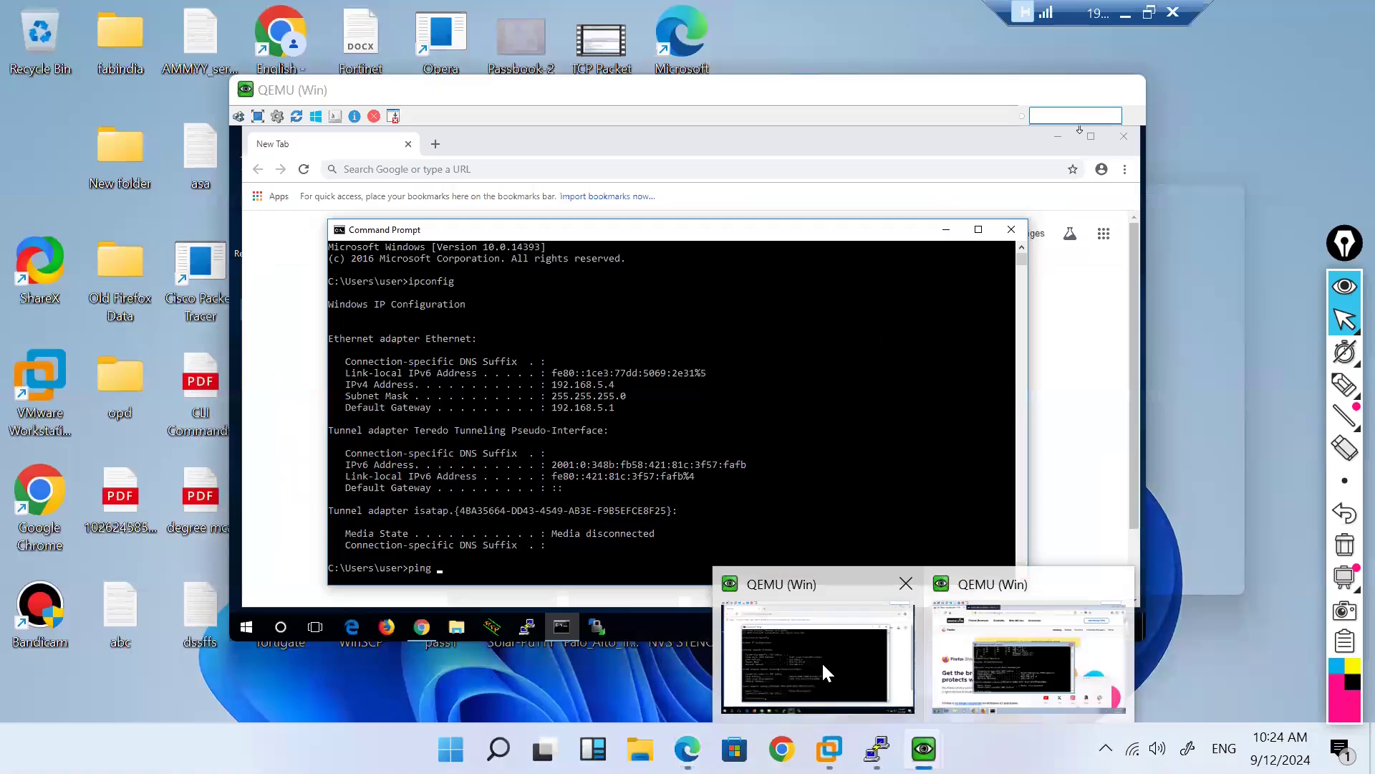
{"action": "left_click", "coordinate": [823, 662]}
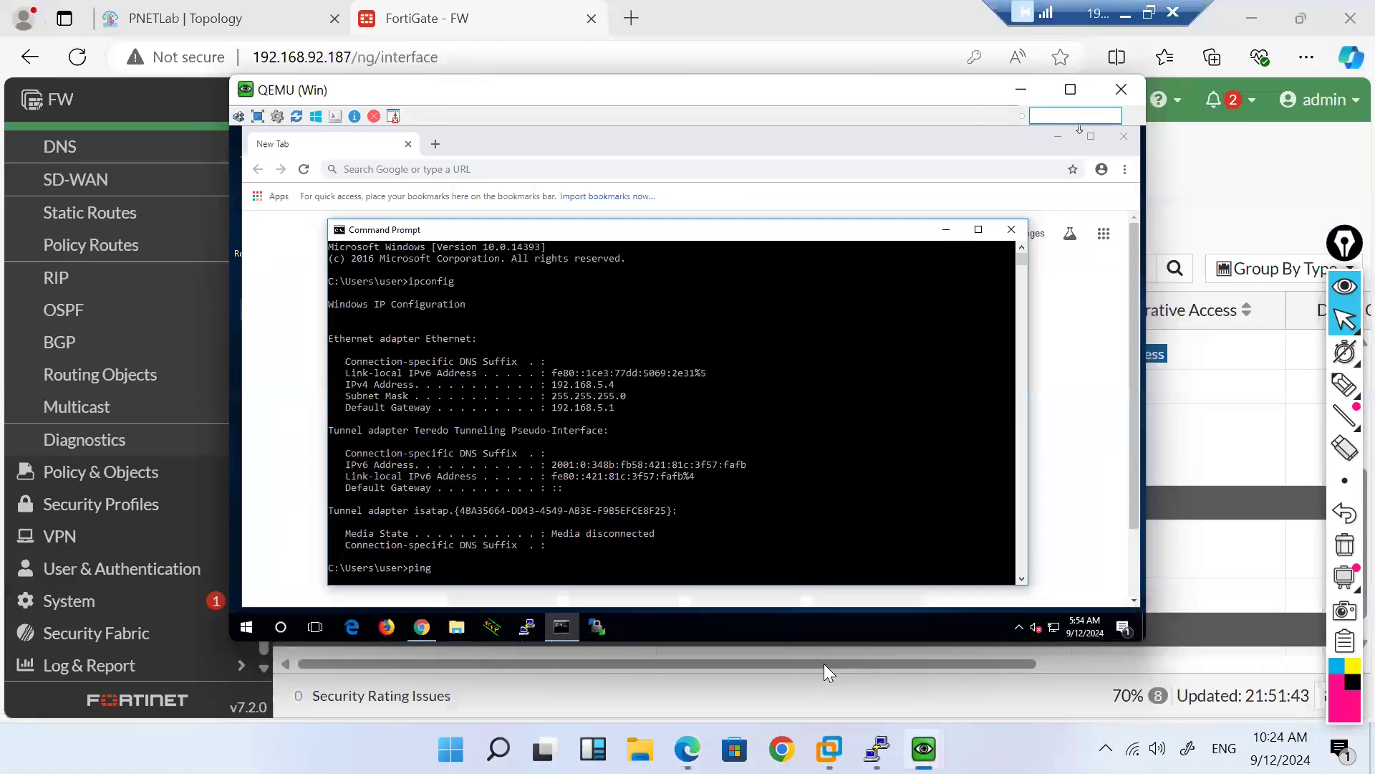
{"action": "left_click", "coordinate": [699, 478]}
{"action": "type", "text": "ping 8.8.8.8"}
{"action": "key", "text": "Return"}
{"action": "left_click", "coordinate": [604, 477]}
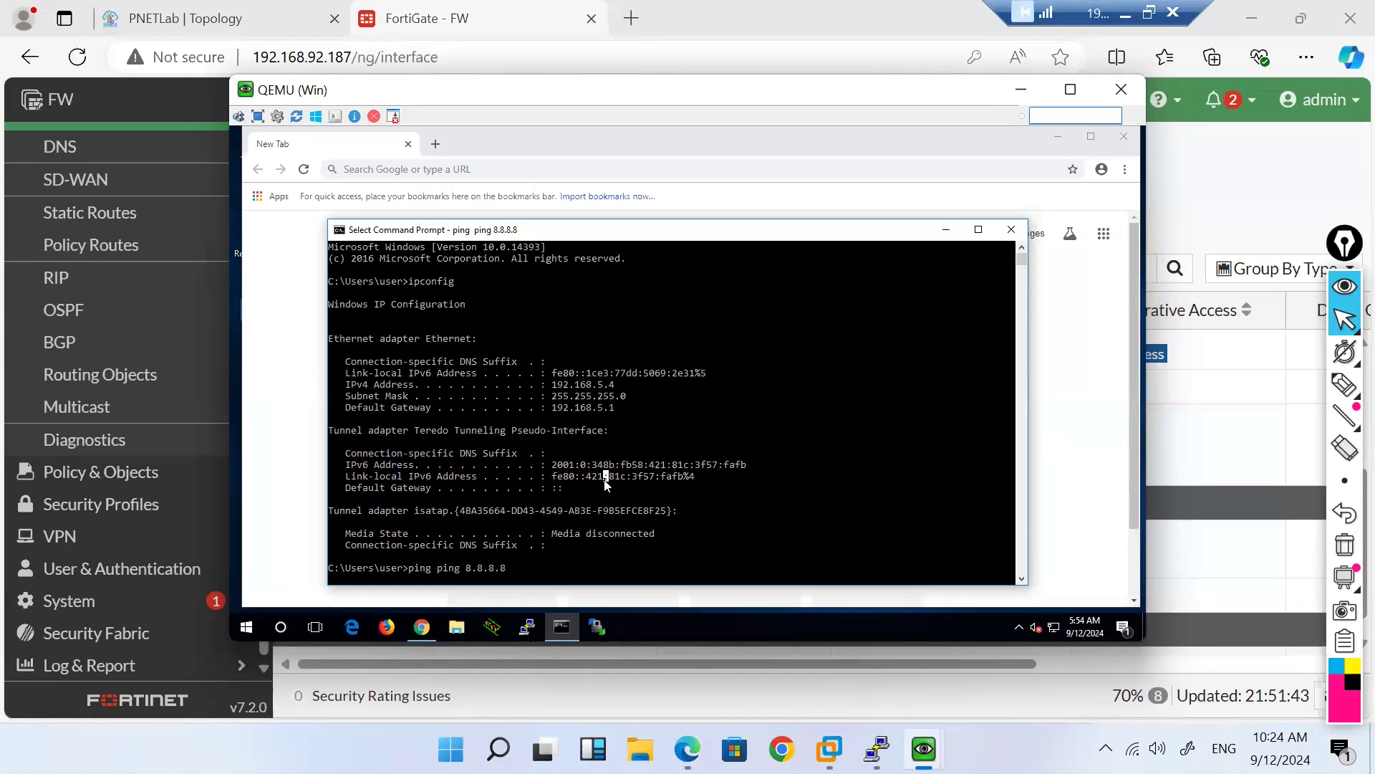
{"action": "key", "text": "Return"}
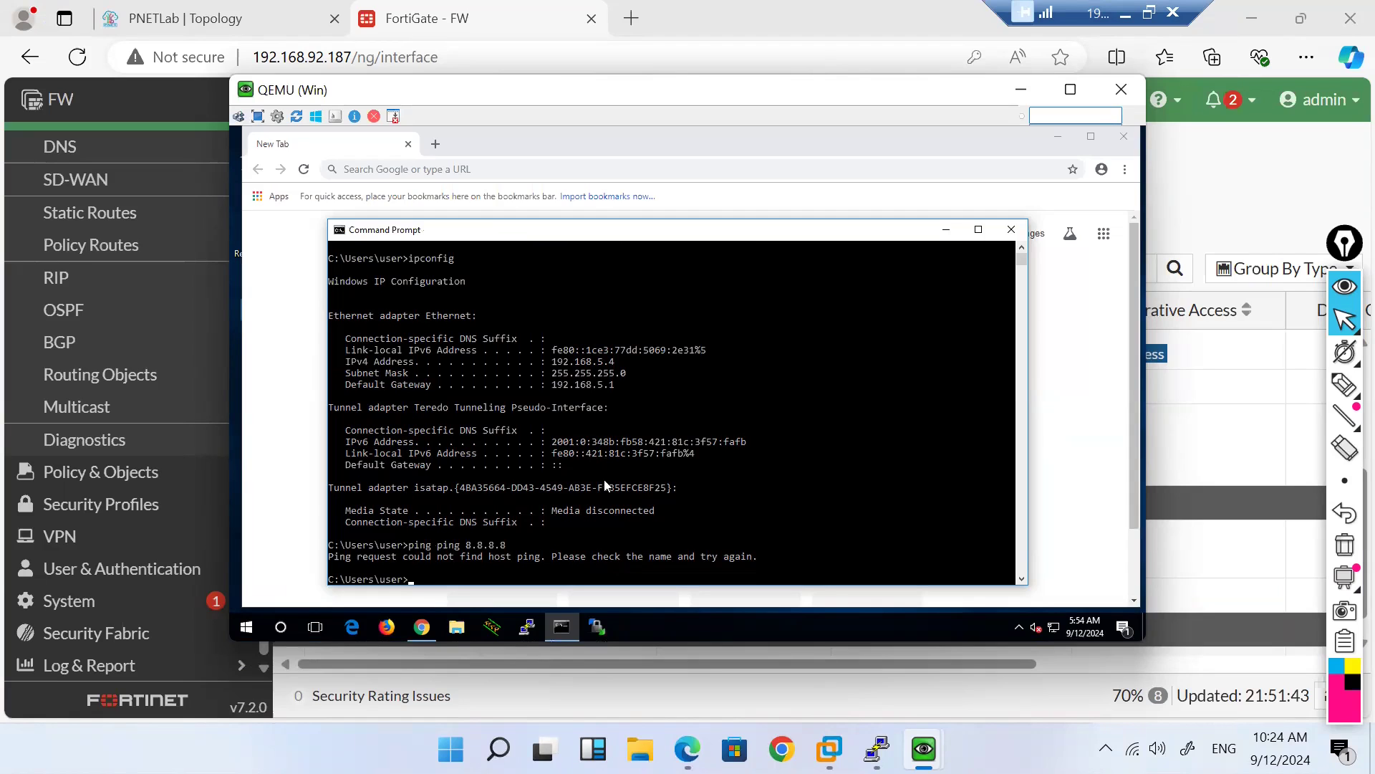
{"action": "key", "text": "Up"}
{"action": "key", "text": "Return"}
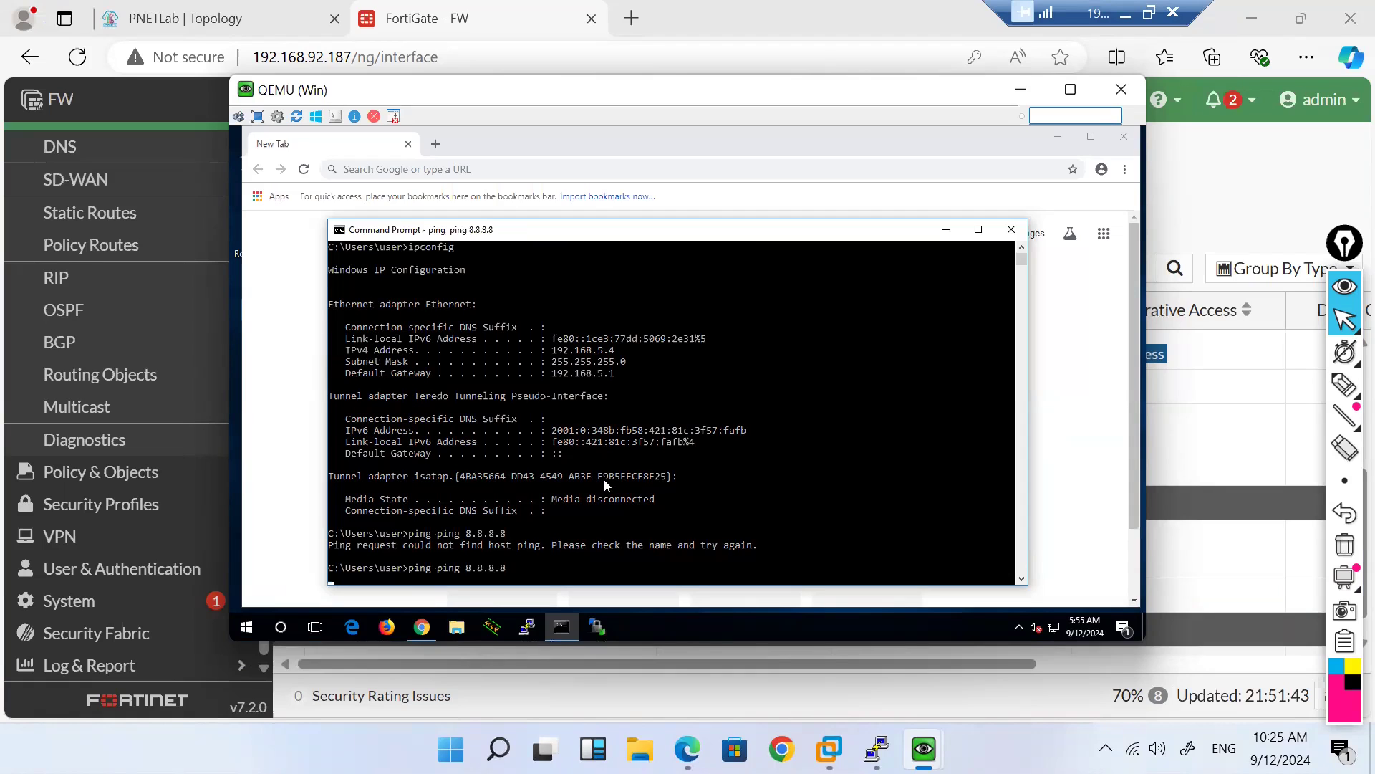
{"action": "key", "text": "ctrl+c"}
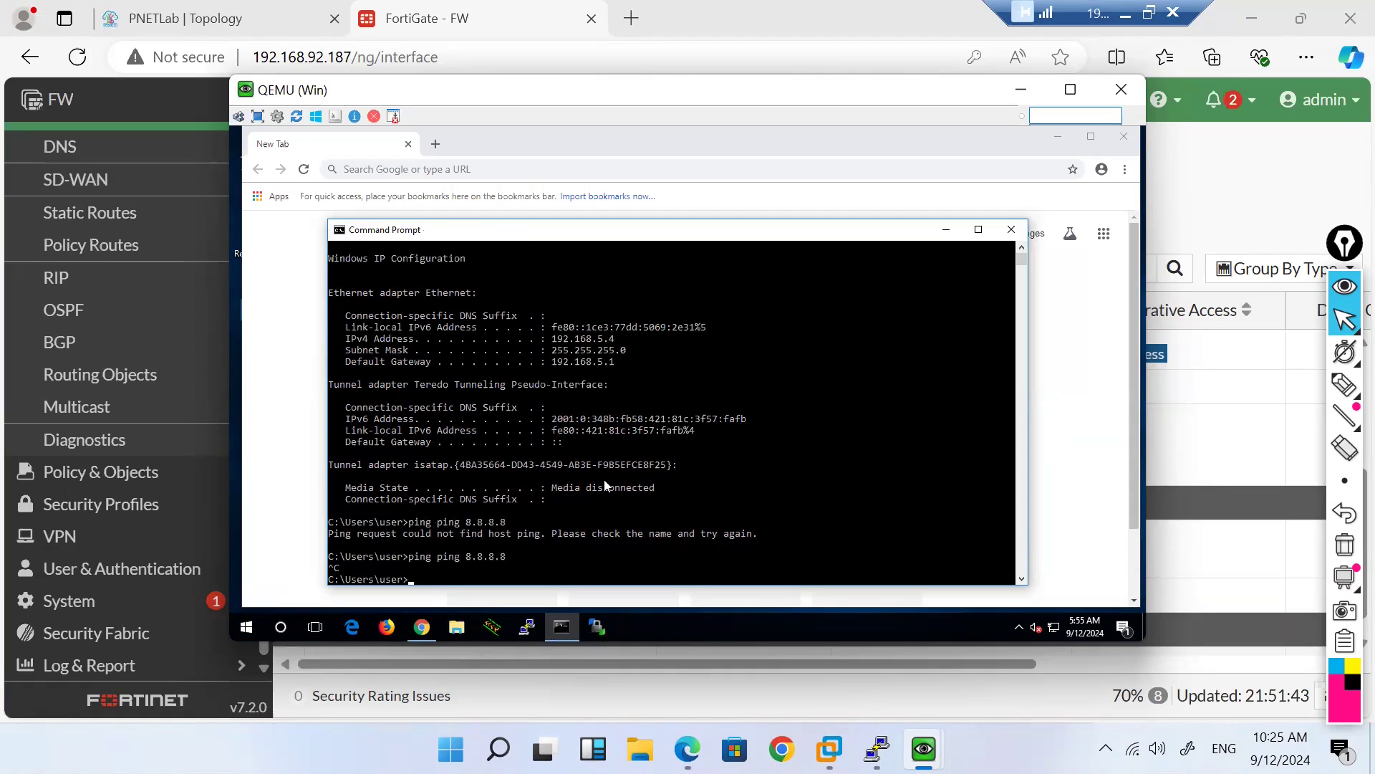
Step: Show full IP details with ipconfig /all, ping gateway 192.168.5.1, then retry ping 8.8.8.8
{"action": "type", "text": "ipconfig /all"}
{"action": "key", "text": "Return"}
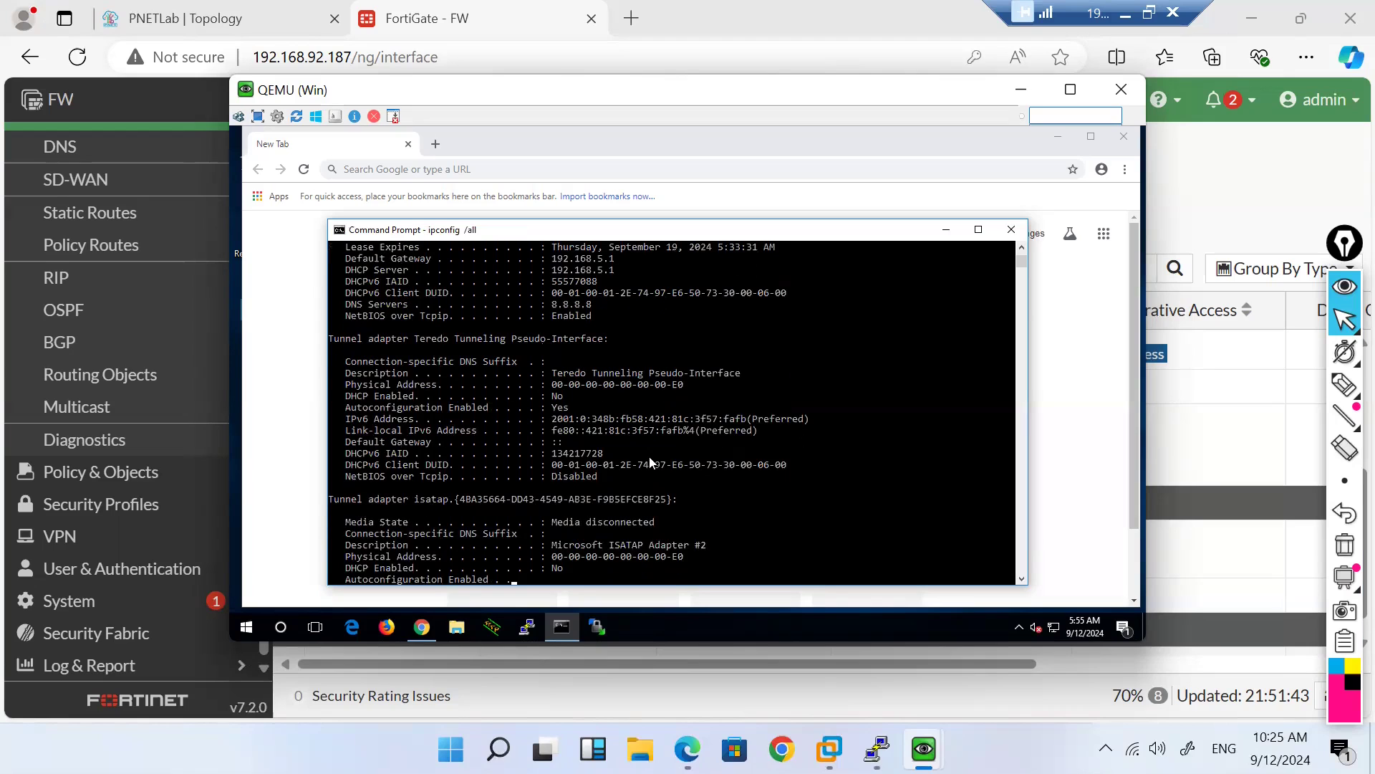
{"action": "type", "text": "ping 192"}
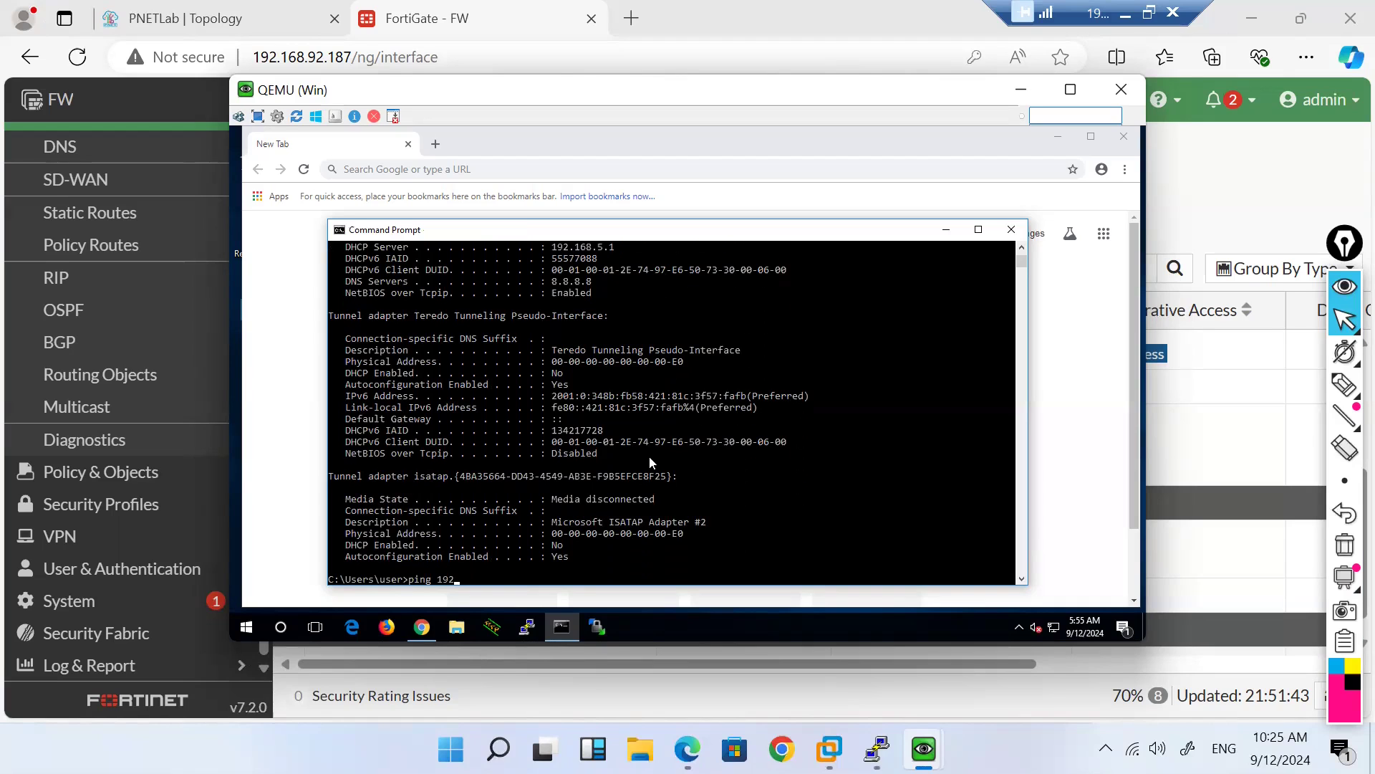
{"action": "type", "text": ".168.5"}
{"action": "type", "text": ".1"}
{"action": "key", "text": "Return"}
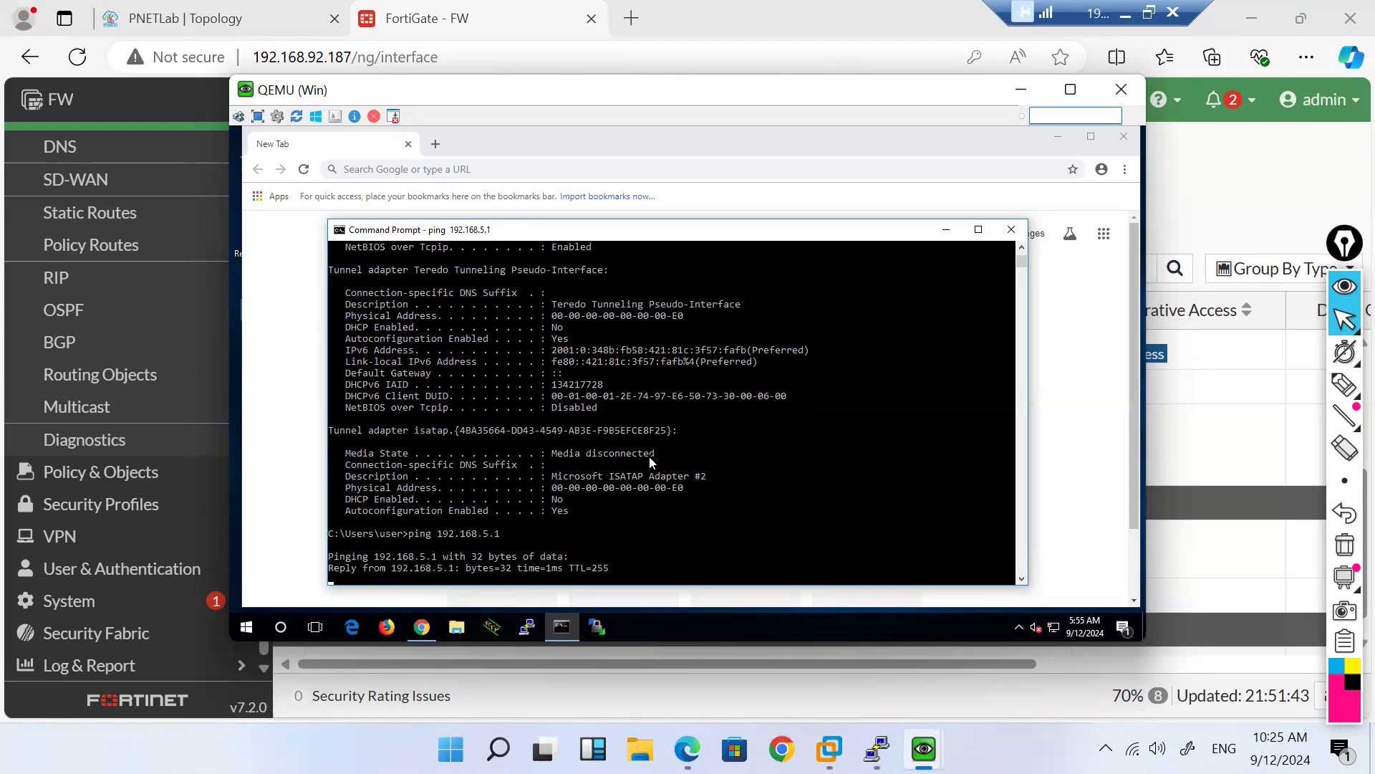
{"action": "key", "text": "ctrl+c"}
{"action": "key", "text": "Up"}
{"action": "key", "text": "Up"}
{"action": "key", "text": "Up"}
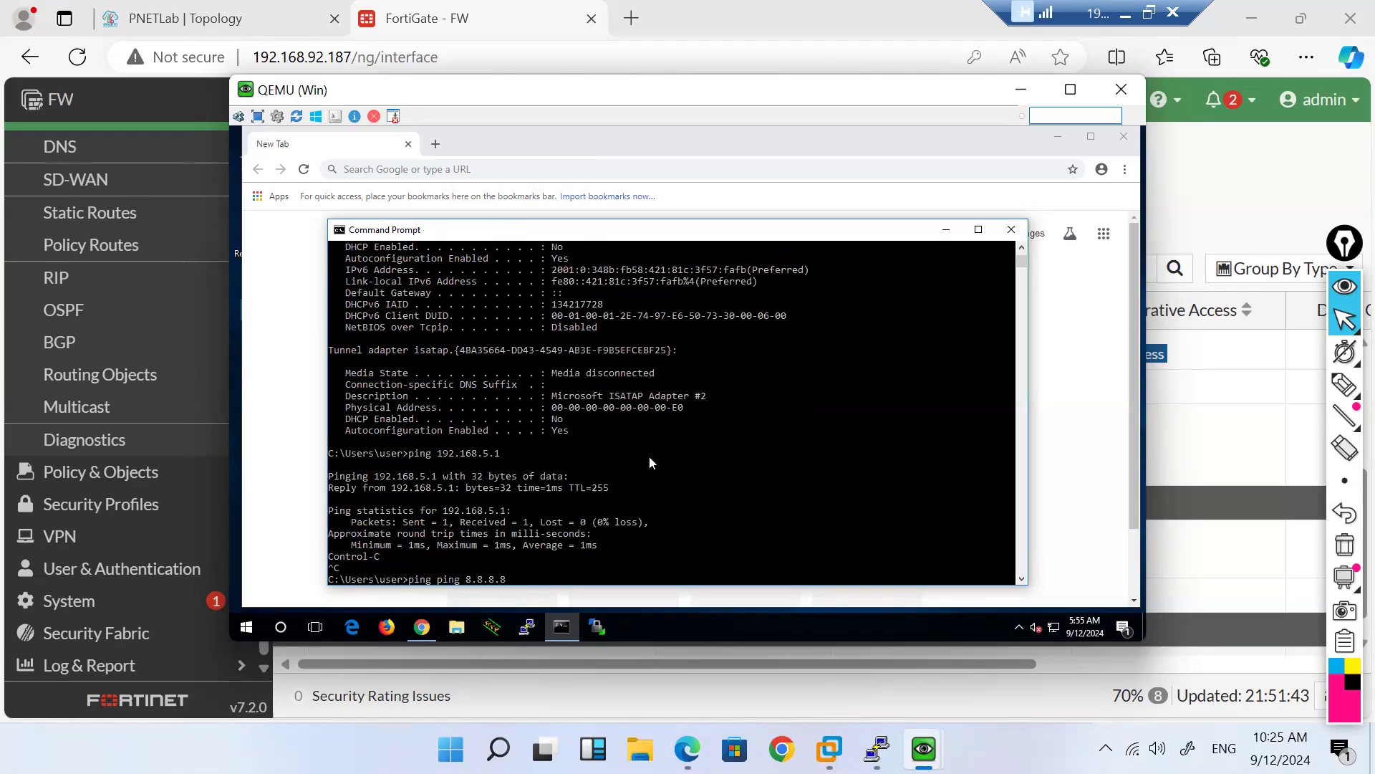
{"action": "key", "text": "Return"}
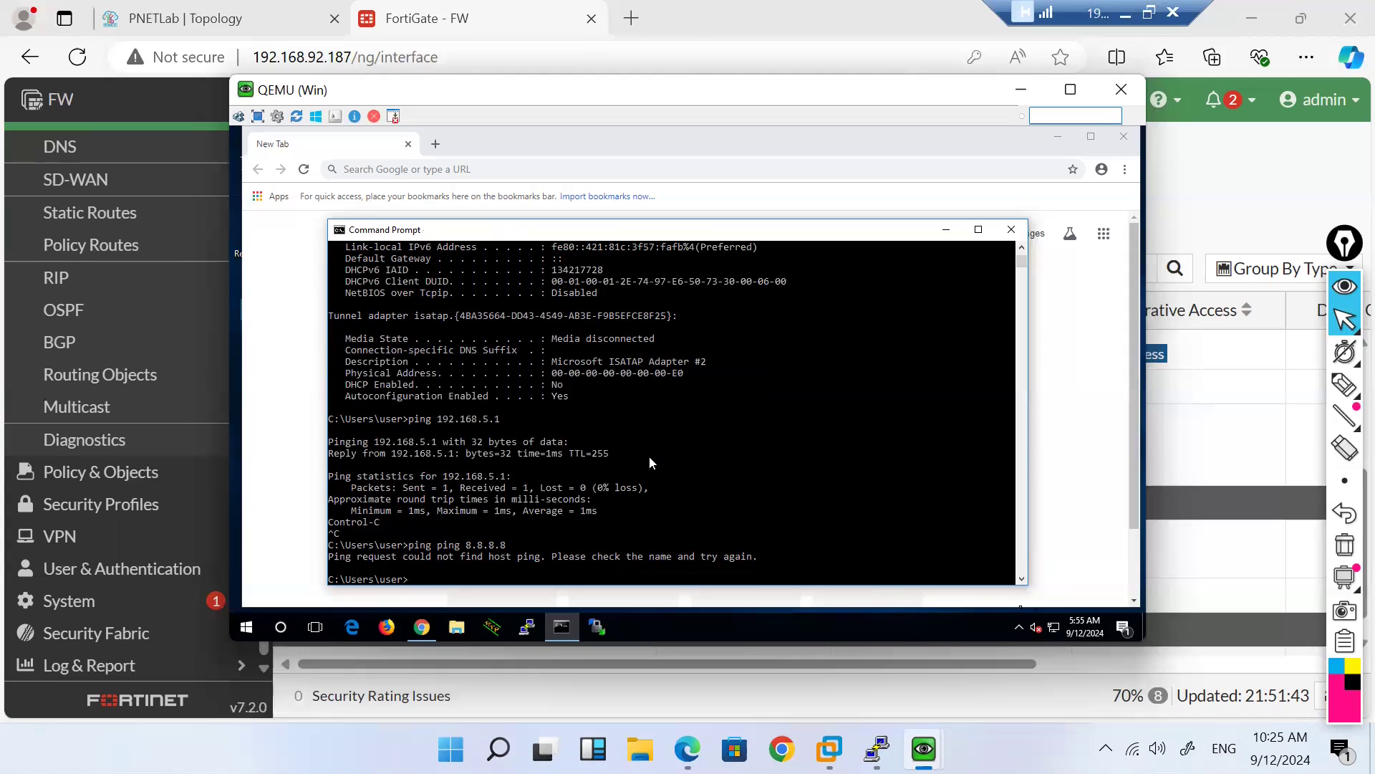
Step: Check the guest's date and time in the calendar flyout, then enter ipconfig /renew
{"action": "left_click", "coordinate": [1076, 629]}
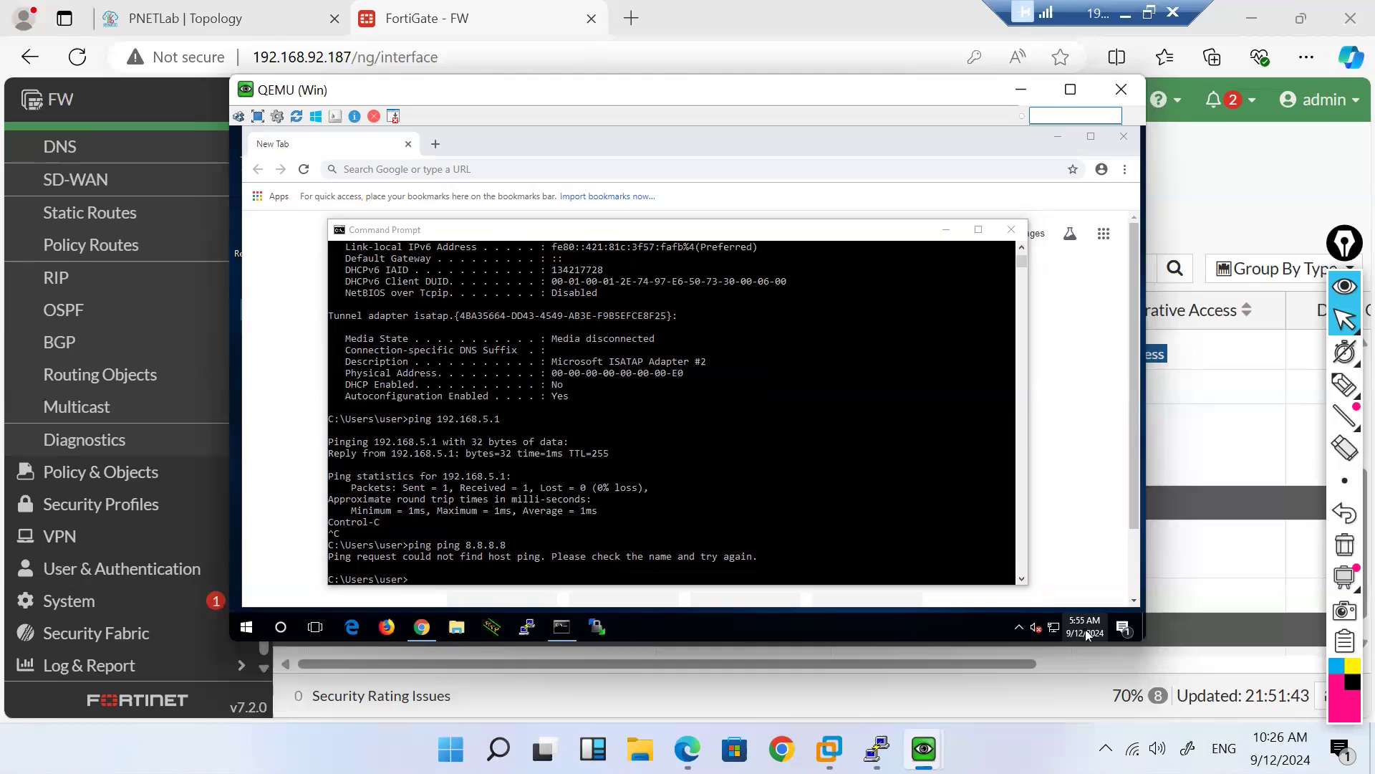
{"action": "left_click", "coordinate": [1086, 635]}
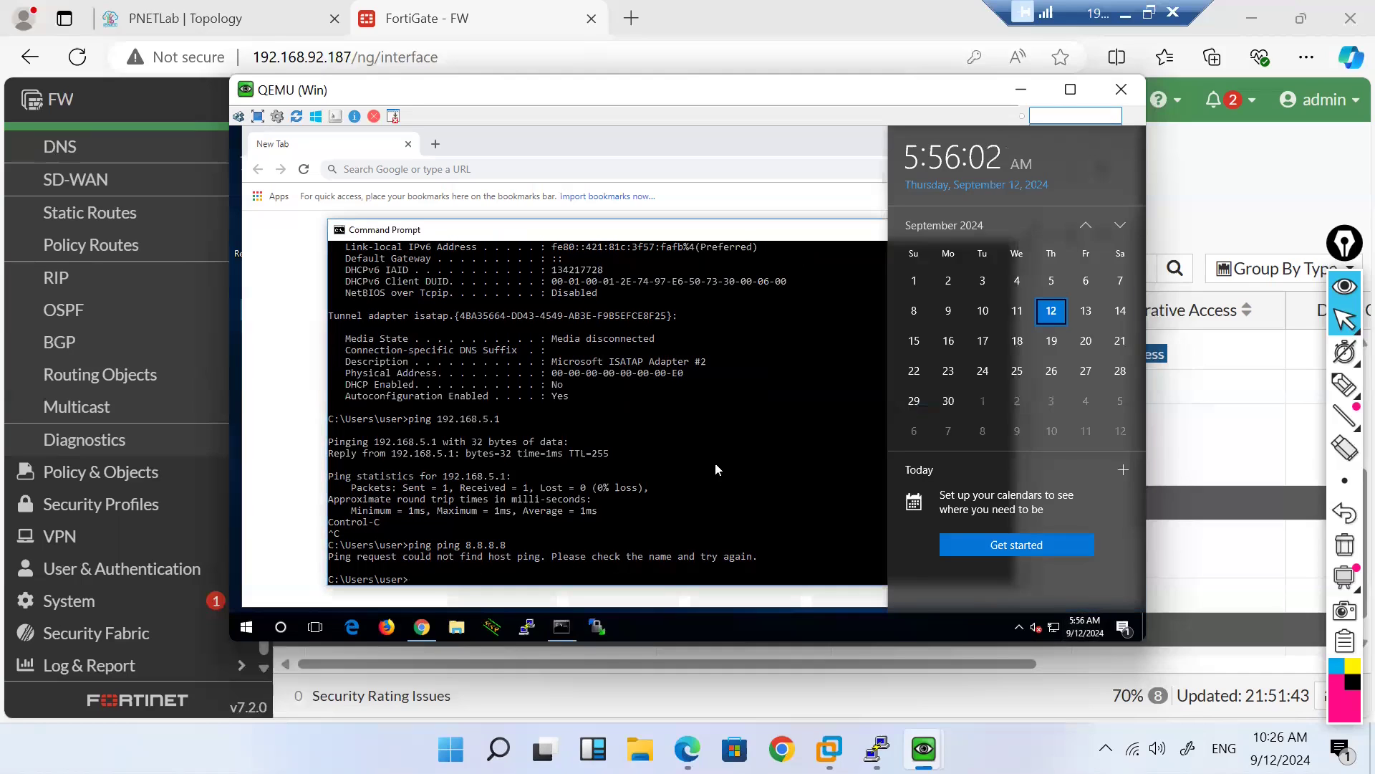
{"action": "left_click", "coordinate": [715, 463]}
{"action": "left_click", "coordinate": [714, 463]}
{"action": "type", "text": "ipconfig "}
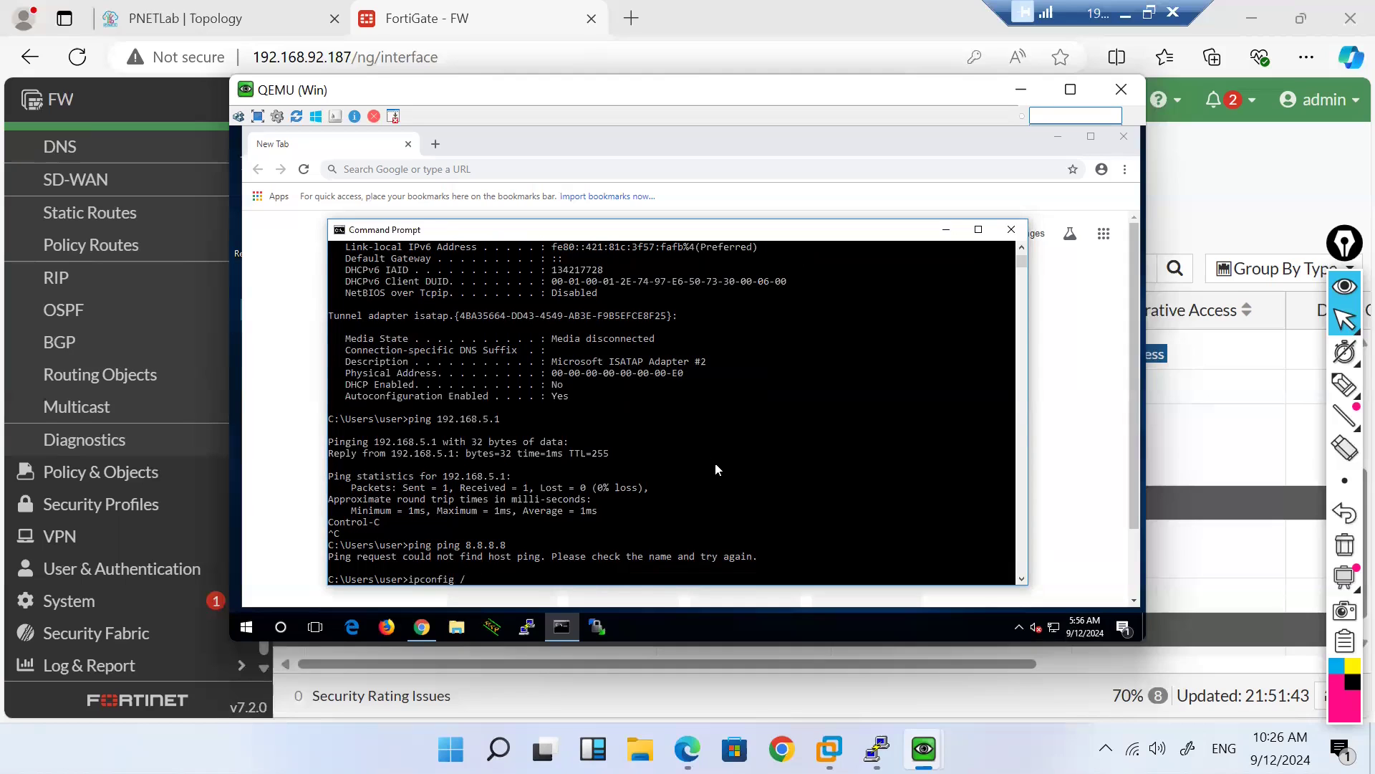
{"action": "type", "text": "/renew"}
Step: Renew, release and renew the PC's DHCP address, which stays 192.168.5.4
{"action": "key", "text": "Return"}
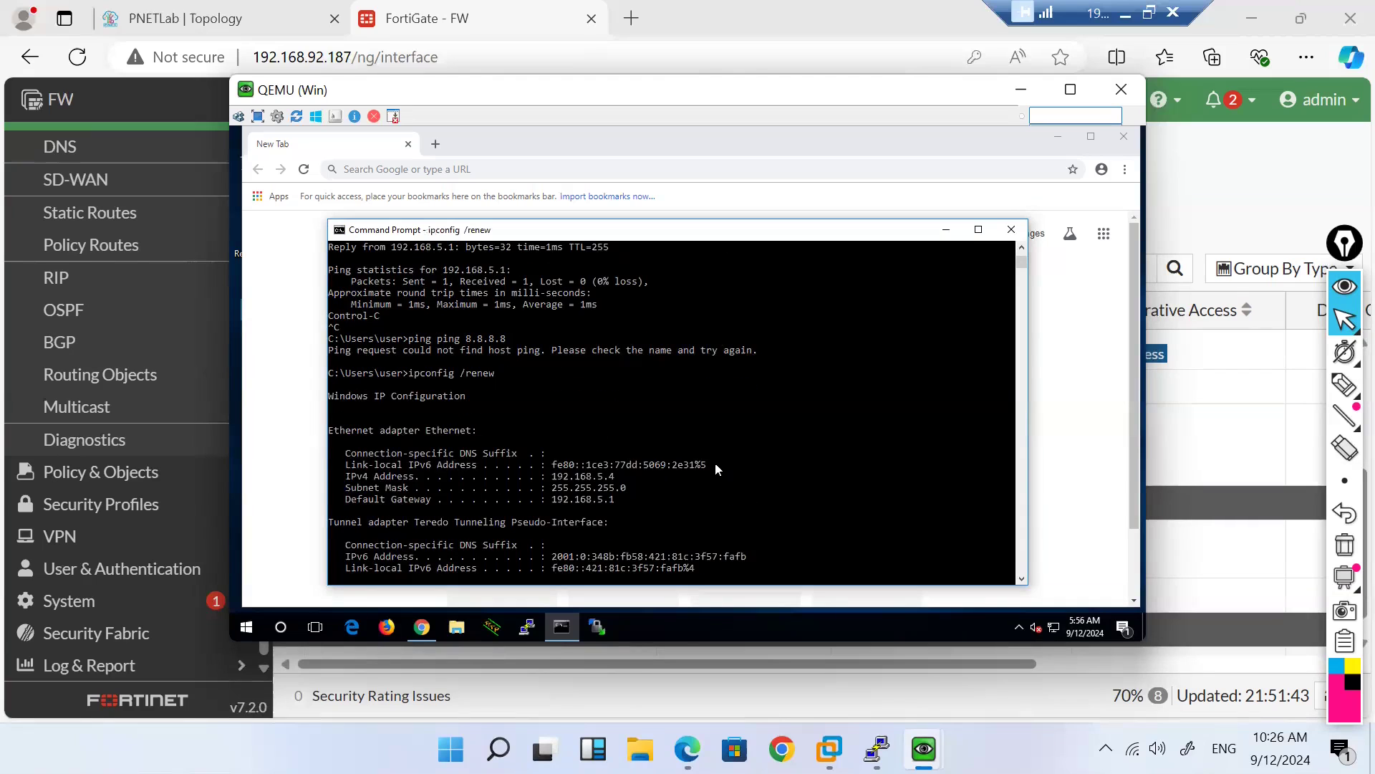
{"action": "key", "text": "Up"}
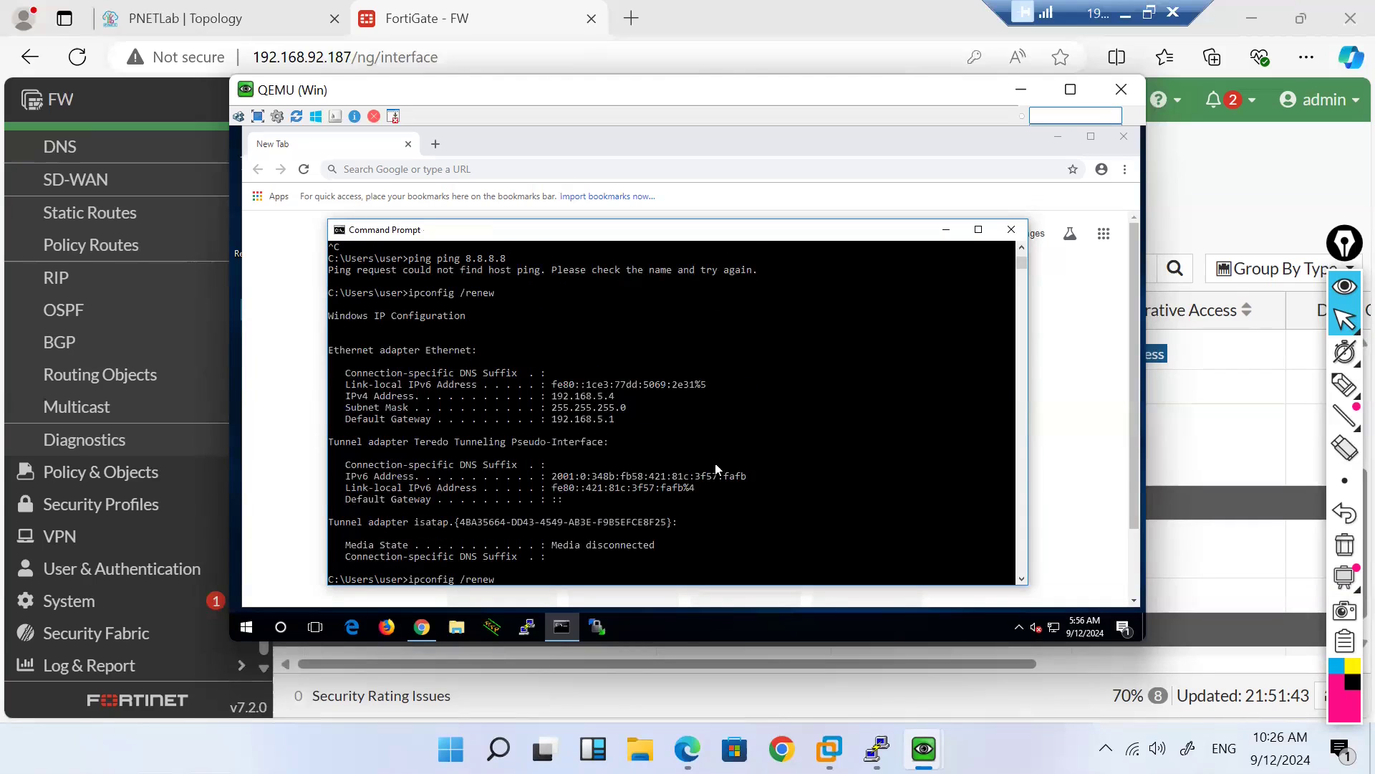
{"action": "key", "text": "BackSpace"}
{"action": "key", "text": "BackSpace"}
{"action": "key", "text": "BackSpace"}
{"action": "type", "text": "lease"}
{"action": "key", "text": "Return"}
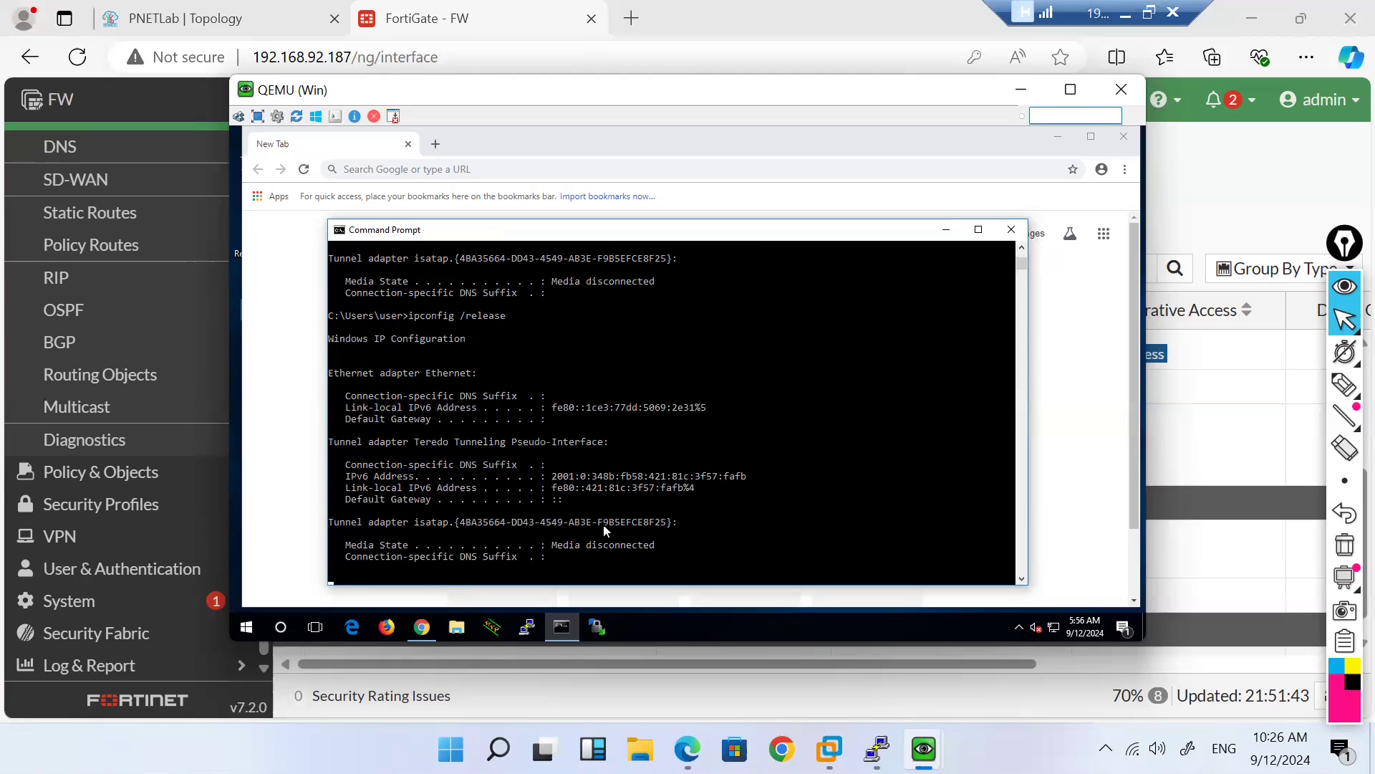
{"action": "key", "text": "Up"}
{"action": "key", "text": "BackSpace"}
{"action": "key", "text": "BackSpace"}
{"action": "key", "text": "BackSpace"}
{"action": "key", "text": "BackSpace"}
{"action": "key", "text": "BackSpace"}
{"action": "key", "text": "BackSpace"}
{"action": "key", "text": "BackSpace"}
{"action": "type", "text": "renew"}
{"action": "key", "text": "Return"}
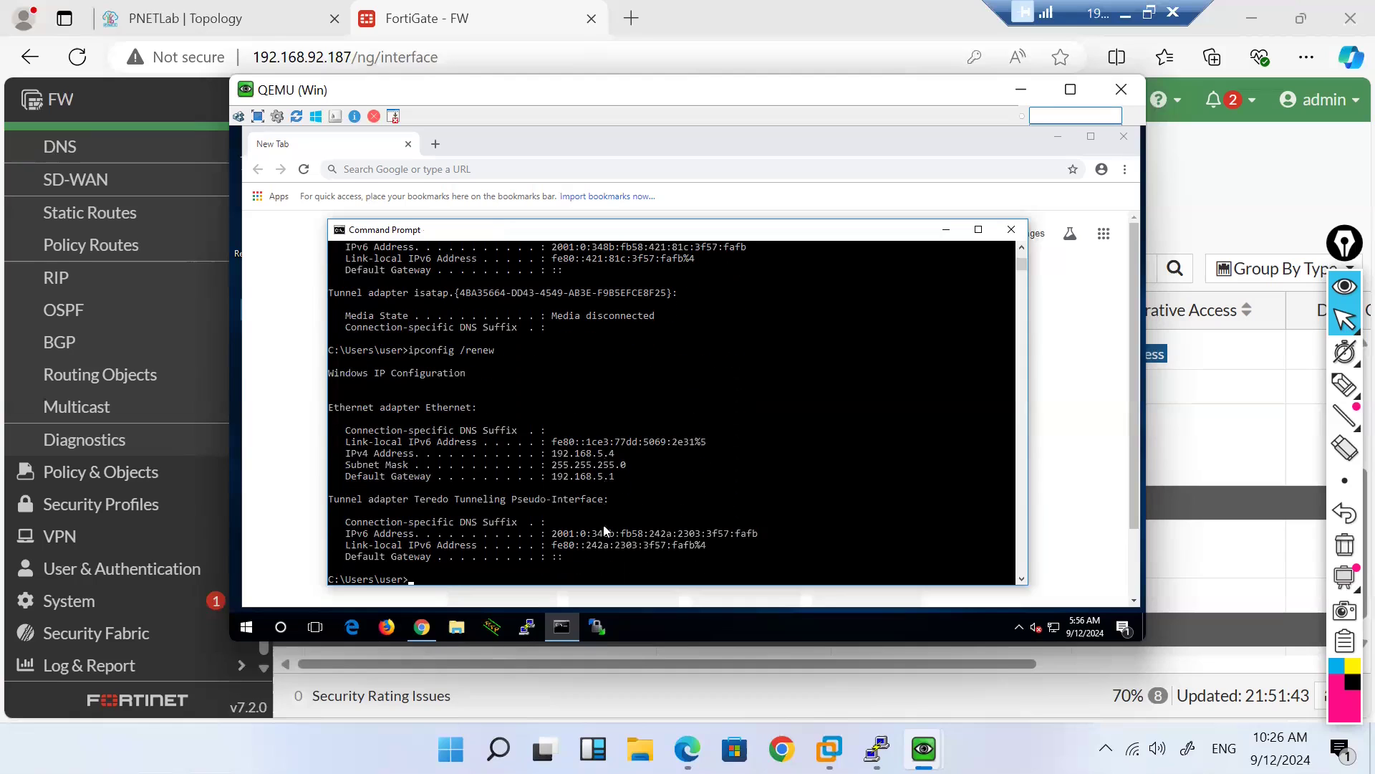
Step: Ping gateway 192.168.5.1 and 8.8.8.8, then trace the route with tracert -d 8.8.8.8
{"action": "type", "text": "ping ping 8.8.8.8"}
{"action": "key", "text": "BackSpace"}
{"action": "key", "text": "BackSpace"}
{"action": "key", "text": "BackSpace"}
{"action": "key", "text": "BackSpace"}
{"action": "key", "text": "BackSpace"}
{"action": "key", "text": "BackSpace"}
{"action": "key", "text": "BackSpace"}
{"action": "key", "text": "BackSpace"}
{"action": "key", "text": "BackSpace"}
{"action": "key", "text": "BackSpace"}
{"action": "key", "text": "BackSpace"}
{"action": "key", "text": "BackSpace"}
{"action": "key", "text": "BackSpace"}
{"action": "type", "text": "192.168.5.1"}
{"action": "key", "text": "Return"}
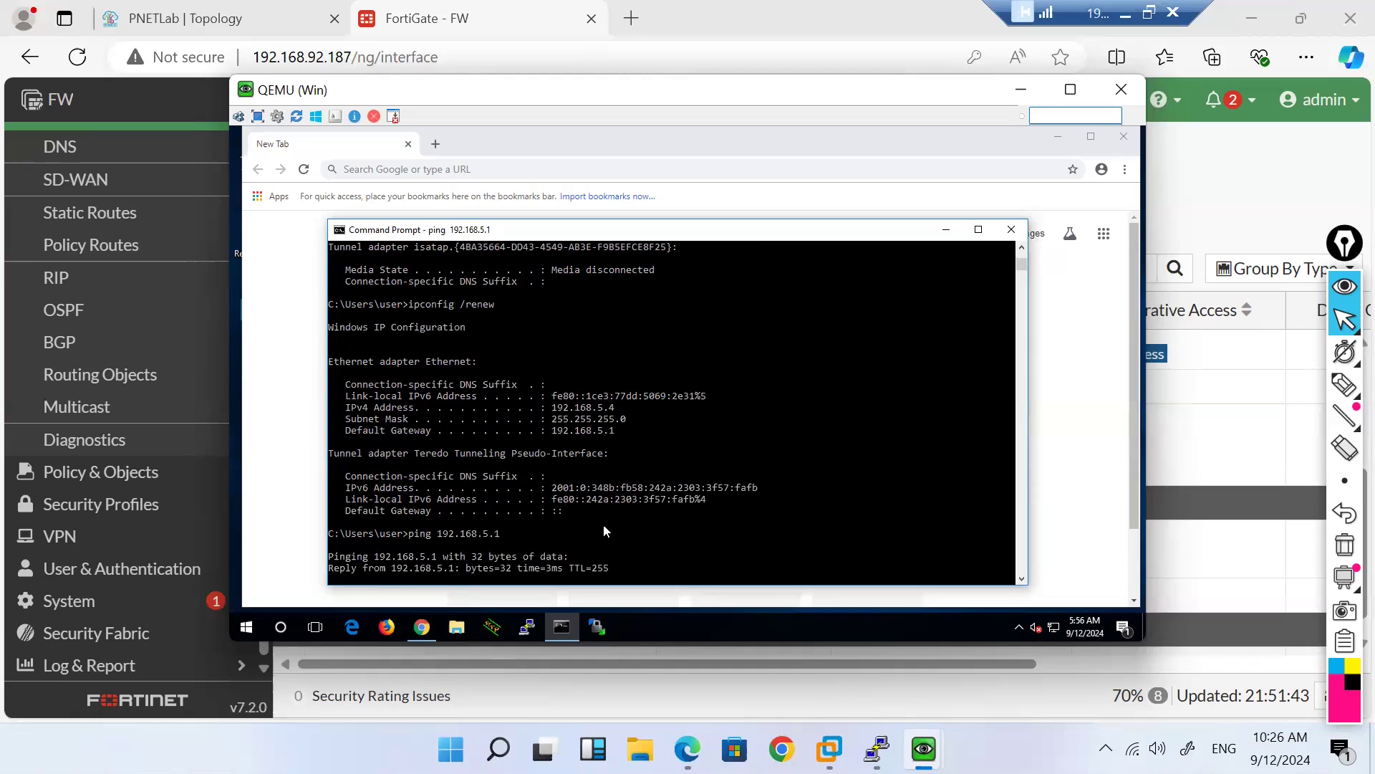
{"action": "key", "text": "ctrl+c"}
{"action": "key", "text": "Up"}
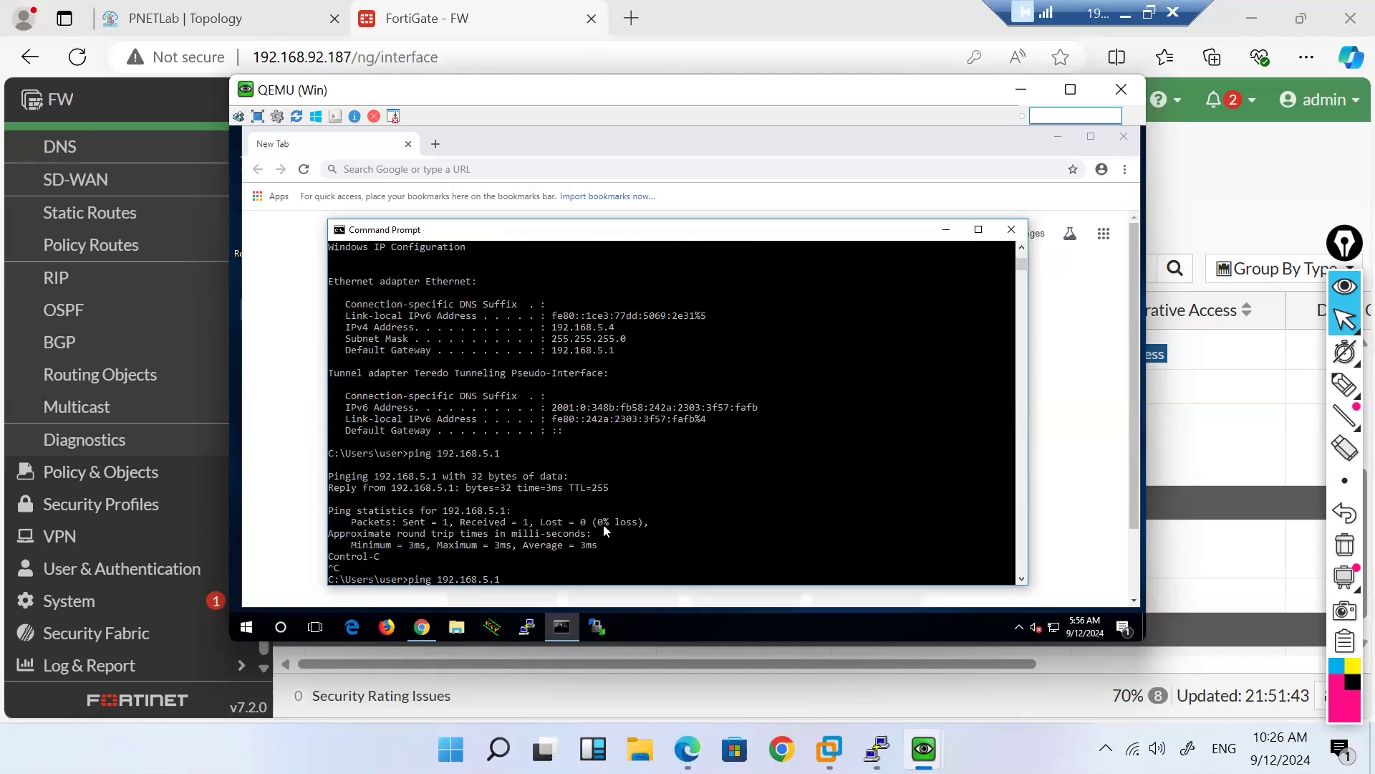
{"action": "key", "text": "Up"}
{"action": "key", "text": "Up"}
{"action": "key", "text": "Return"}
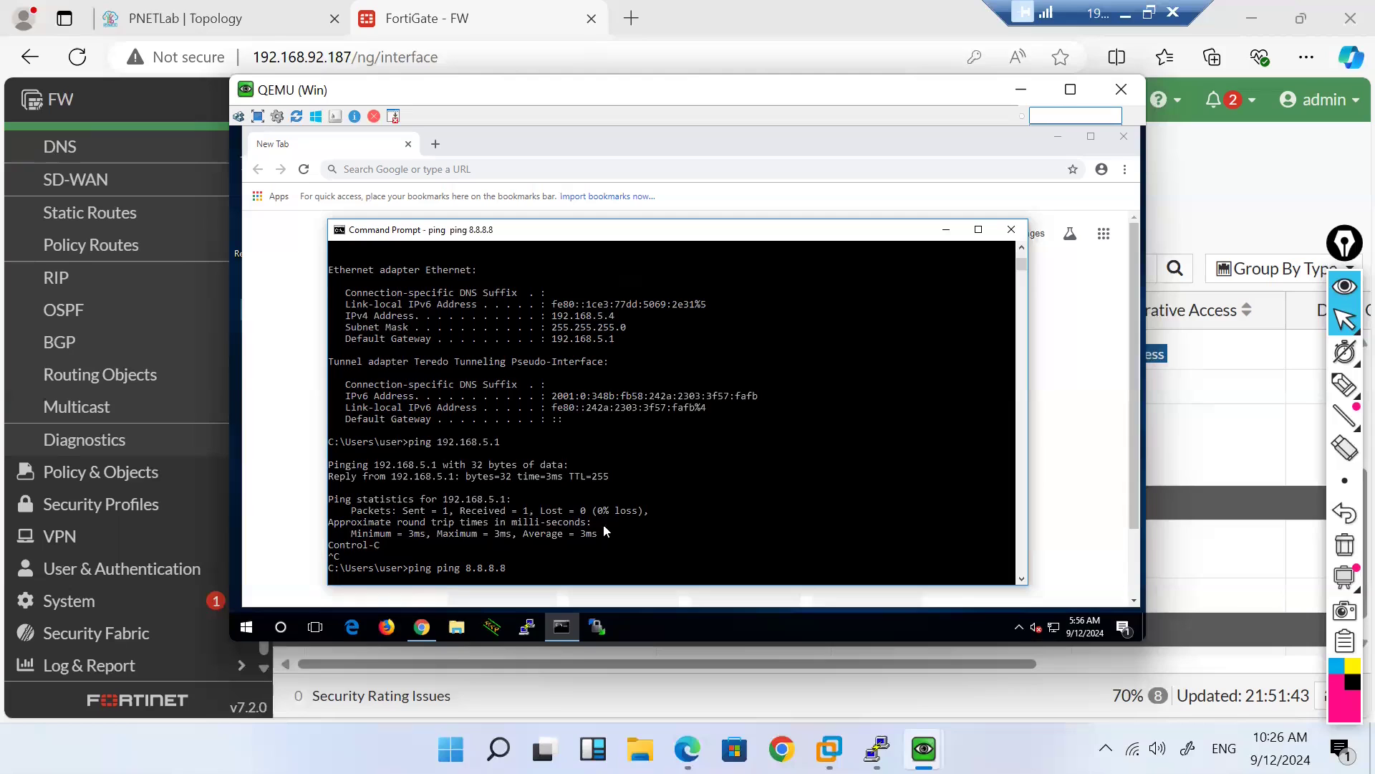
{"action": "key", "text": "Return"}
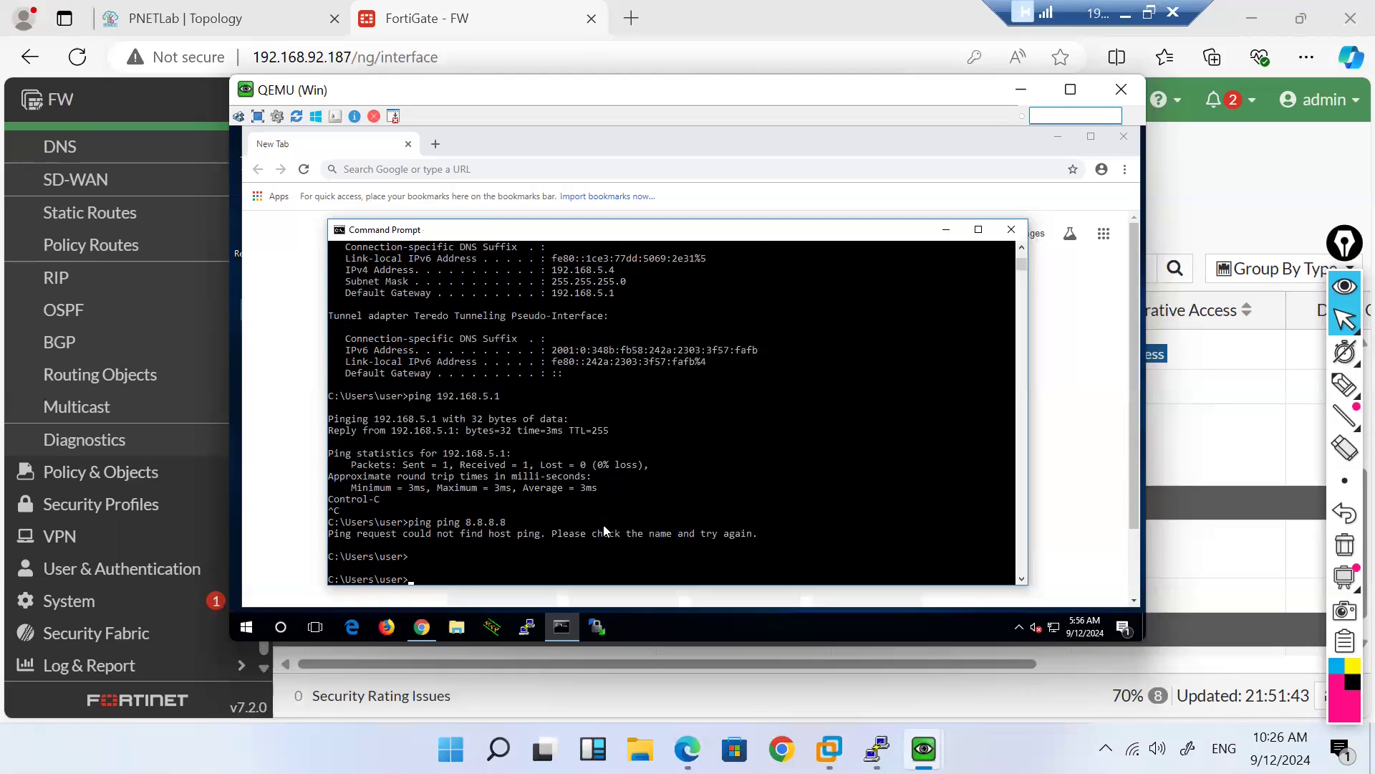
{"action": "type", "text": "tracert -d 8.8.8.8"}
{"action": "key", "text": "Return"}
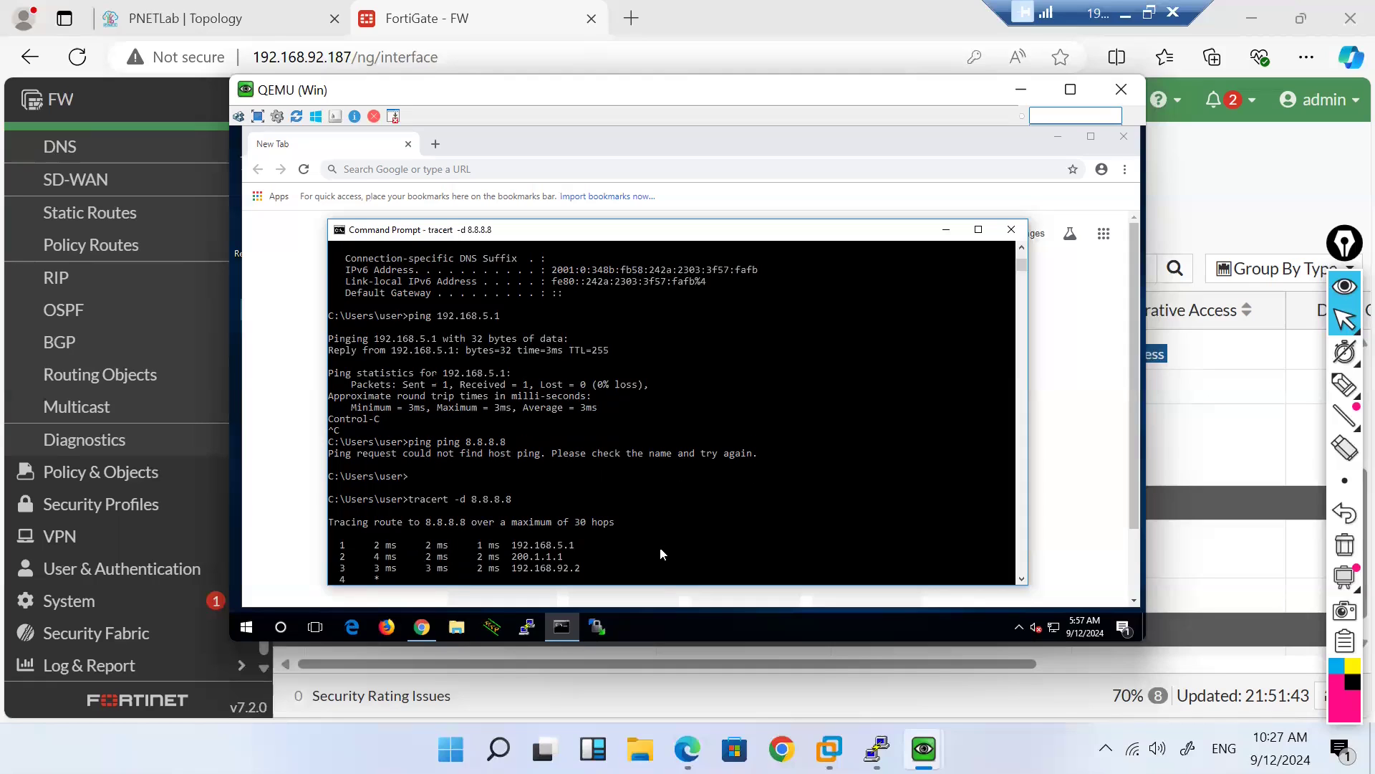
{"action": "mouse_move", "coordinate": [876, 749]}
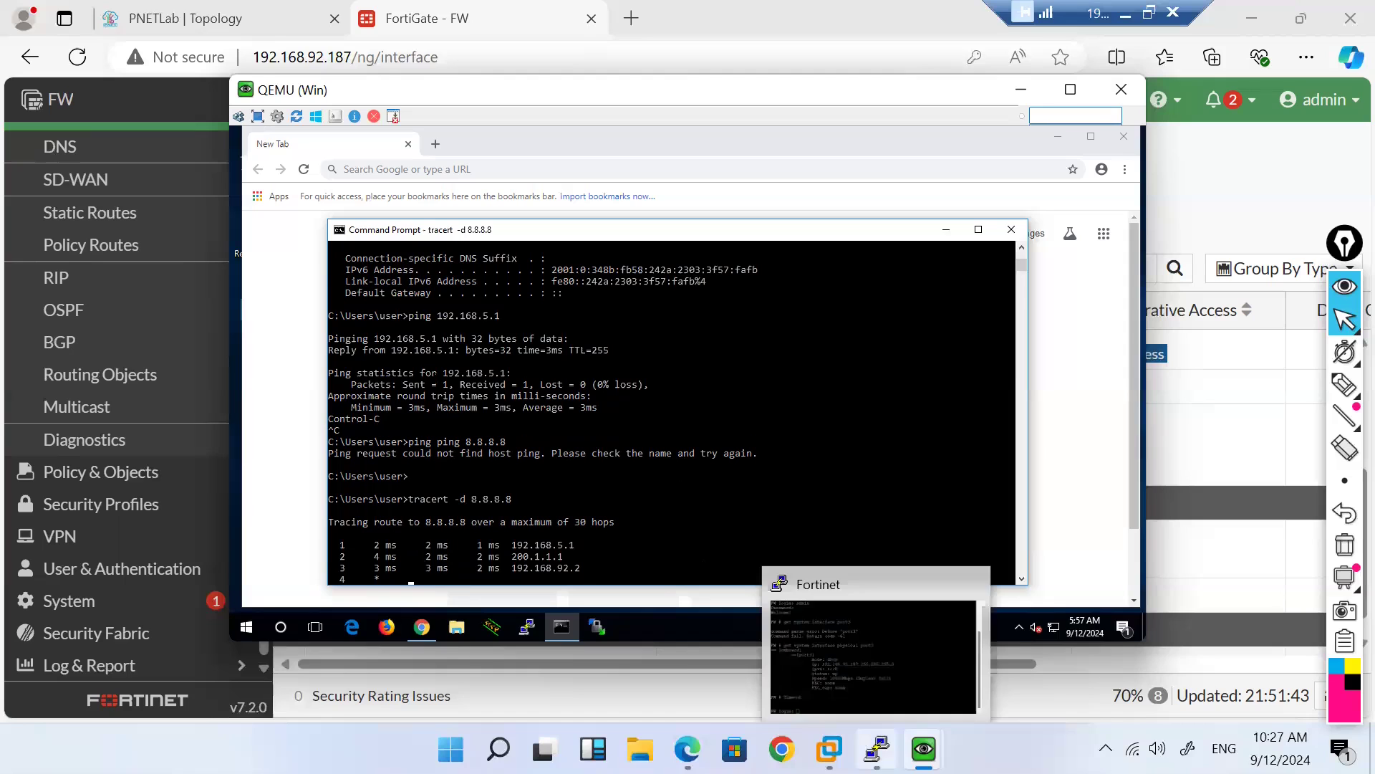
{"action": "mouse_move", "coordinate": [924, 748]}
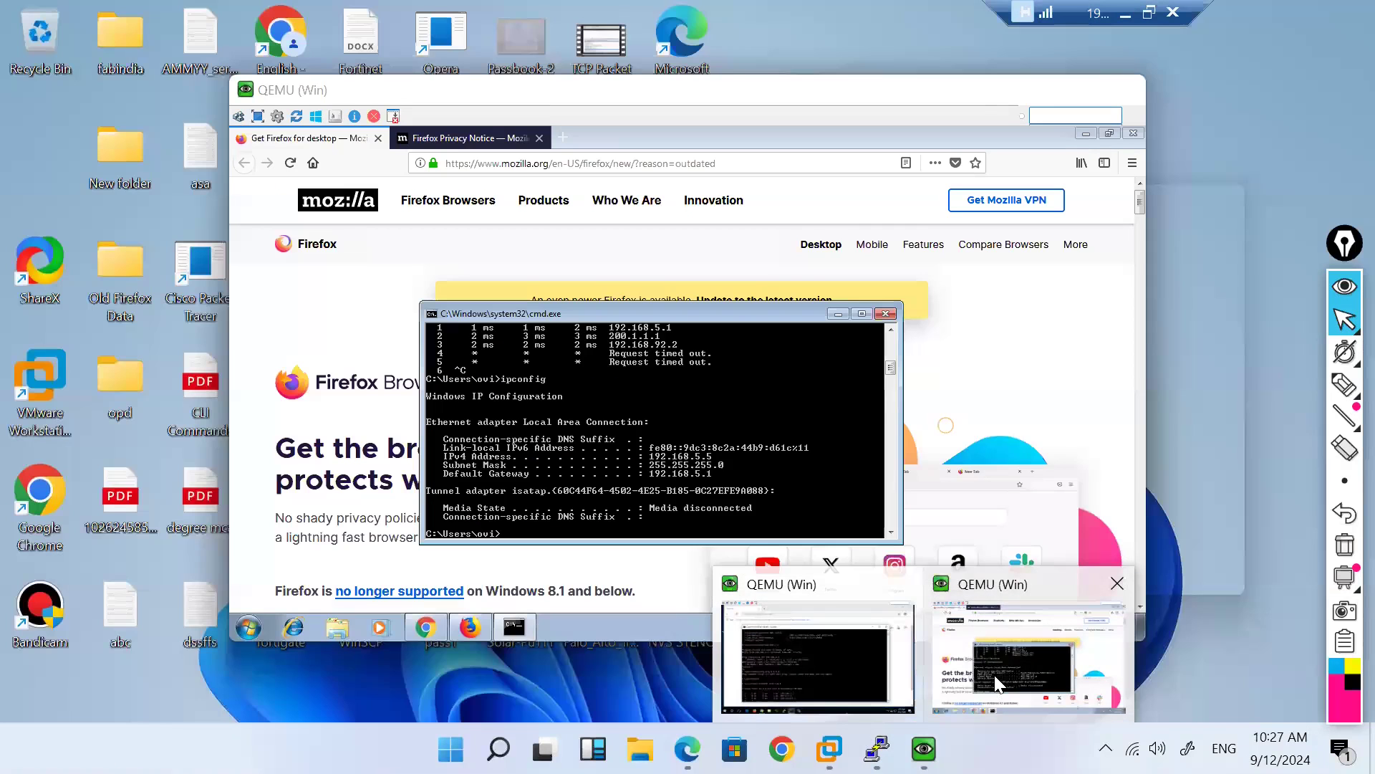
Step: Ping 8.8.8.8 from the Win7 PC, getting one reply with 0% loss
{"action": "left_click", "coordinate": [995, 684]}
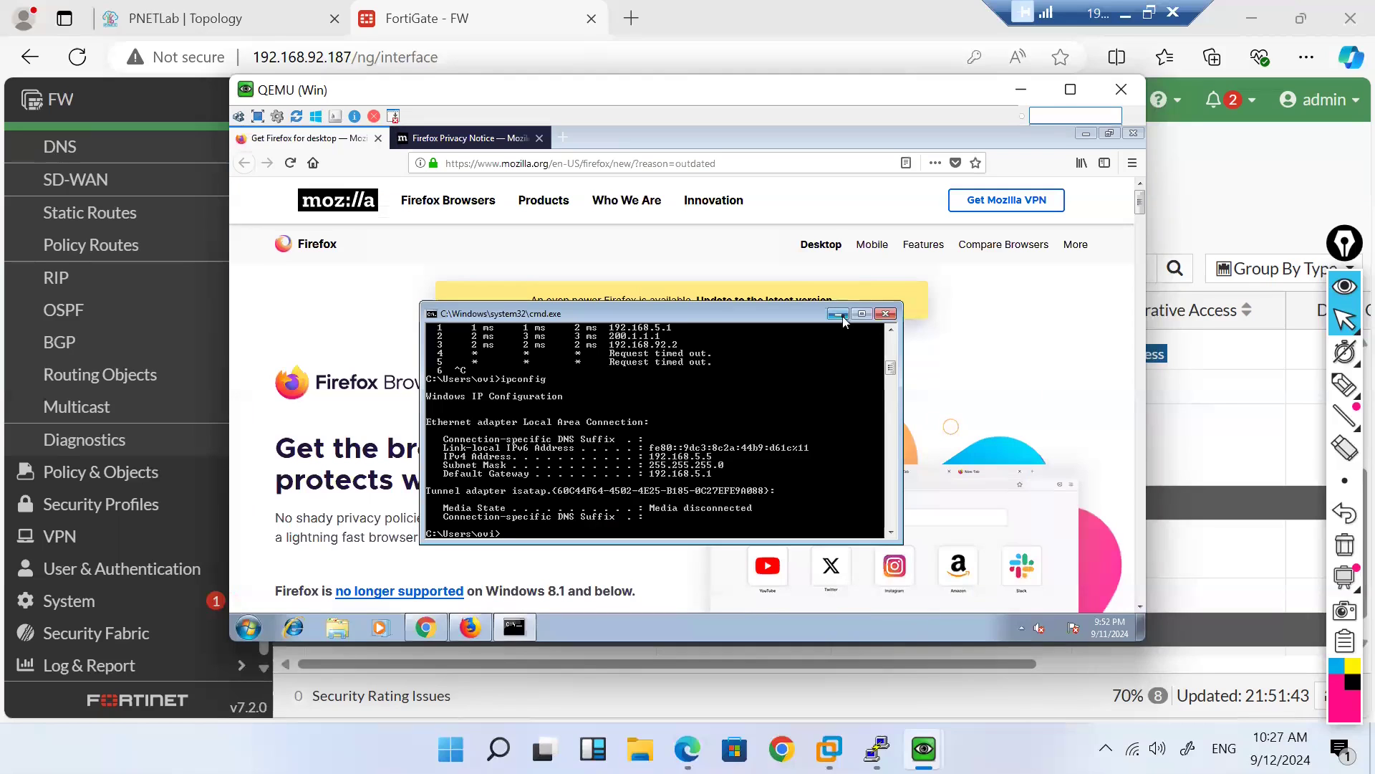
{"action": "key", "text": "Up"}
{"action": "key", "text": "Up"}
{"action": "key", "text": "Up"}
{"action": "key", "text": "Down"}
{"action": "key", "text": "Return"}
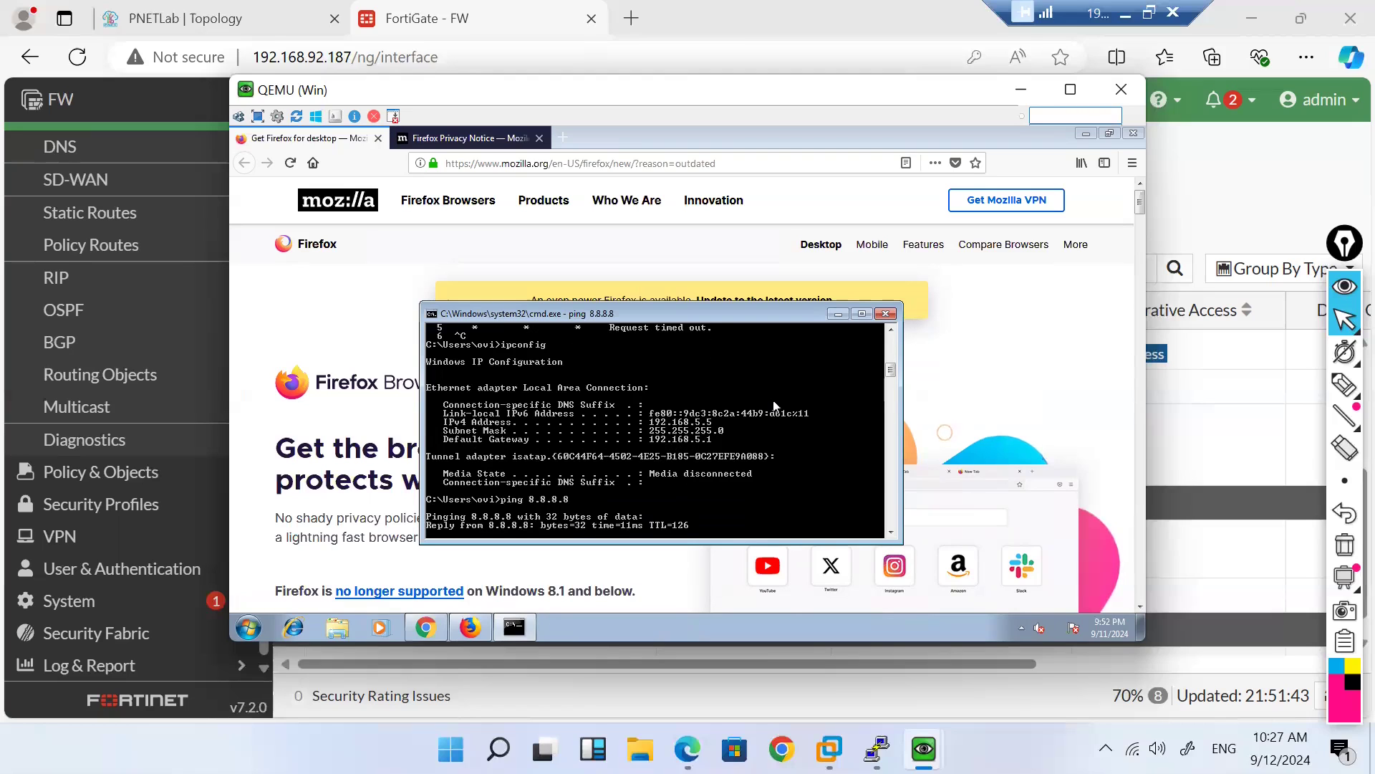
{"action": "key", "text": "ctrl+c"}
{"action": "key", "text": "Return"}
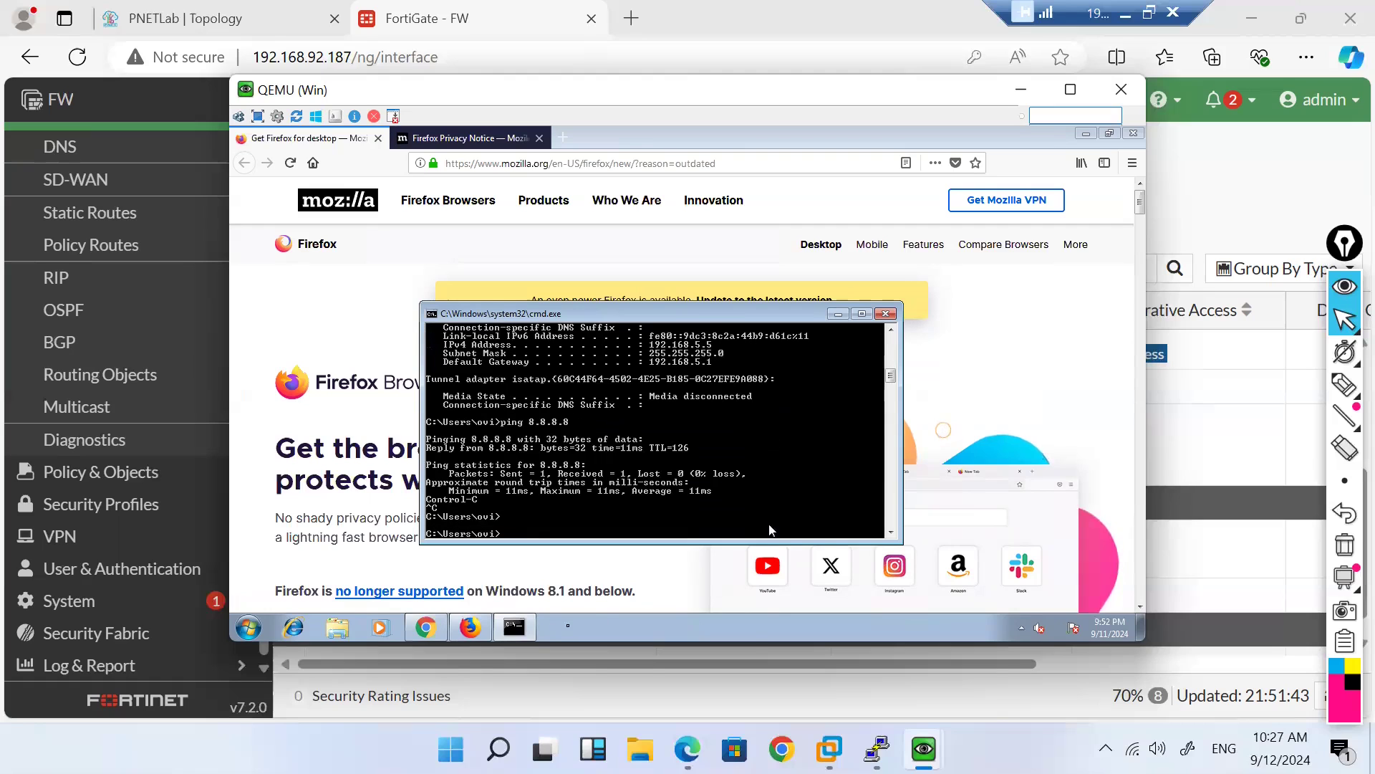
Step: Bring the Windows 10 PC's console back to the front
{"action": "mouse_move", "coordinate": [876, 749]}
{"action": "mouse_move", "coordinate": [924, 748]}
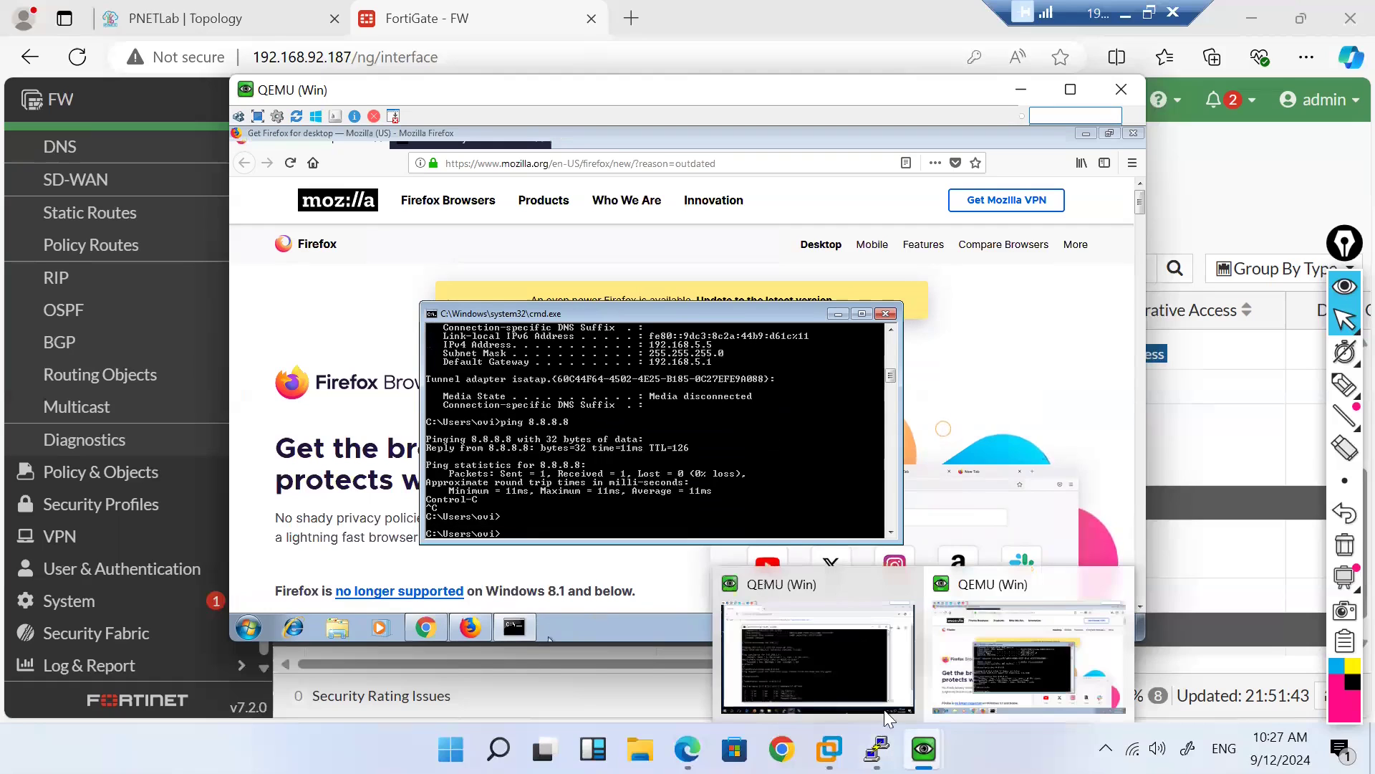
{"action": "left_click", "coordinate": [829, 672]}
Step: Stop the stalled trace and ping 8.8.8.8 from the Windows 10 PC, getting 3 of 4 replies
{"action": "left_click", "coordinate": [685, 513]}
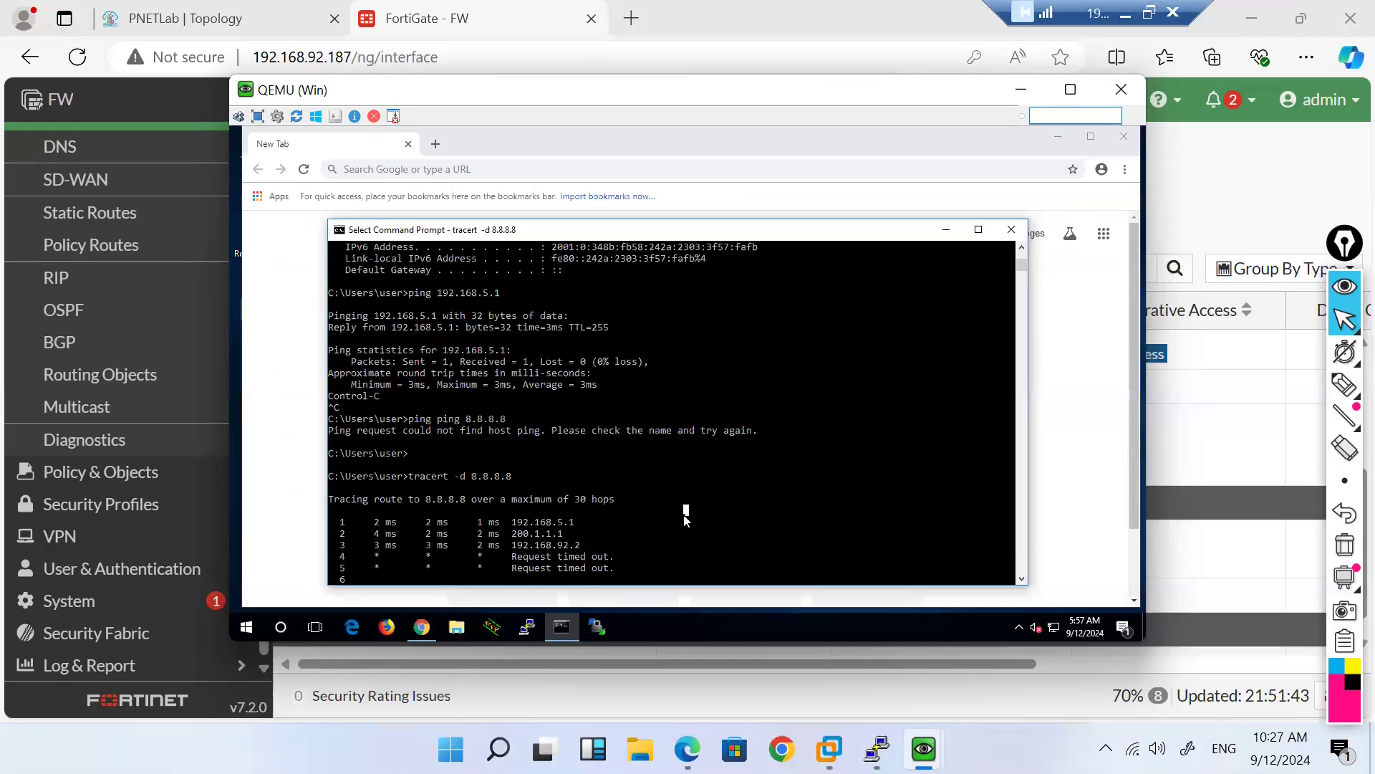
{"action": "key", "text": "ctrl+c"}
{"action": "key", "text": "ctrl+c"}
{"action": "key", "text": "Return"}
{"action": "key", "text": "Up"}
{"action": "key", "text": "Up"}
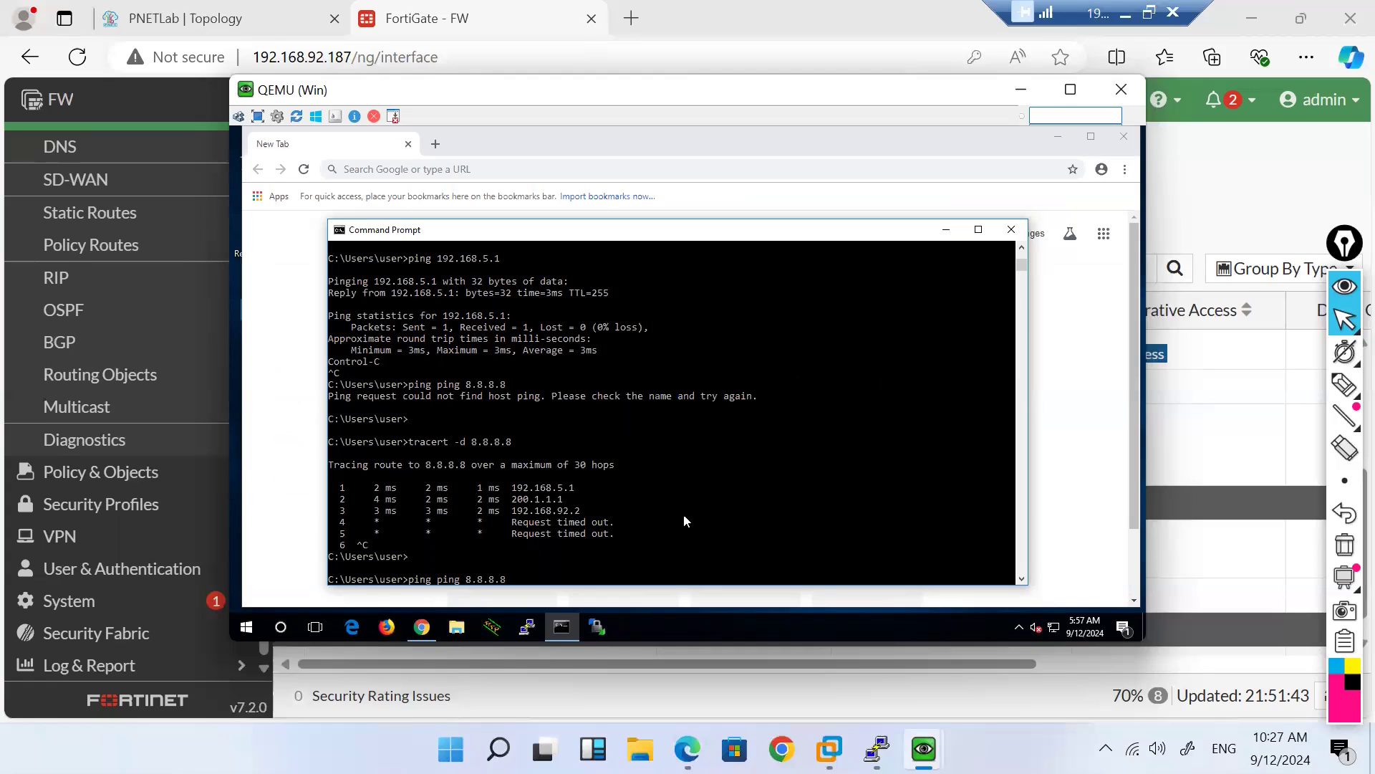
{"action": "key", "text": "Left"}
{"action": "key", "text": "Left"}
{"action": "key", "text": "Left"}
{"action": "key", "text": "Left"}
{"action": "key", "text": "Left"}
{"action": "key", "text": "Left"}
{"action": "key", "text": "Left"}
{"action": "key", "text": "BackSpace"}
{"action": "key", "text": "BackSpace"}
{"action": "key", "text": "BackSpace"}
{"action": "key", "text": "BackSpace"}
{"action": "key", "text": "BackSpace"}
{"action": "key", "text": "Return"}
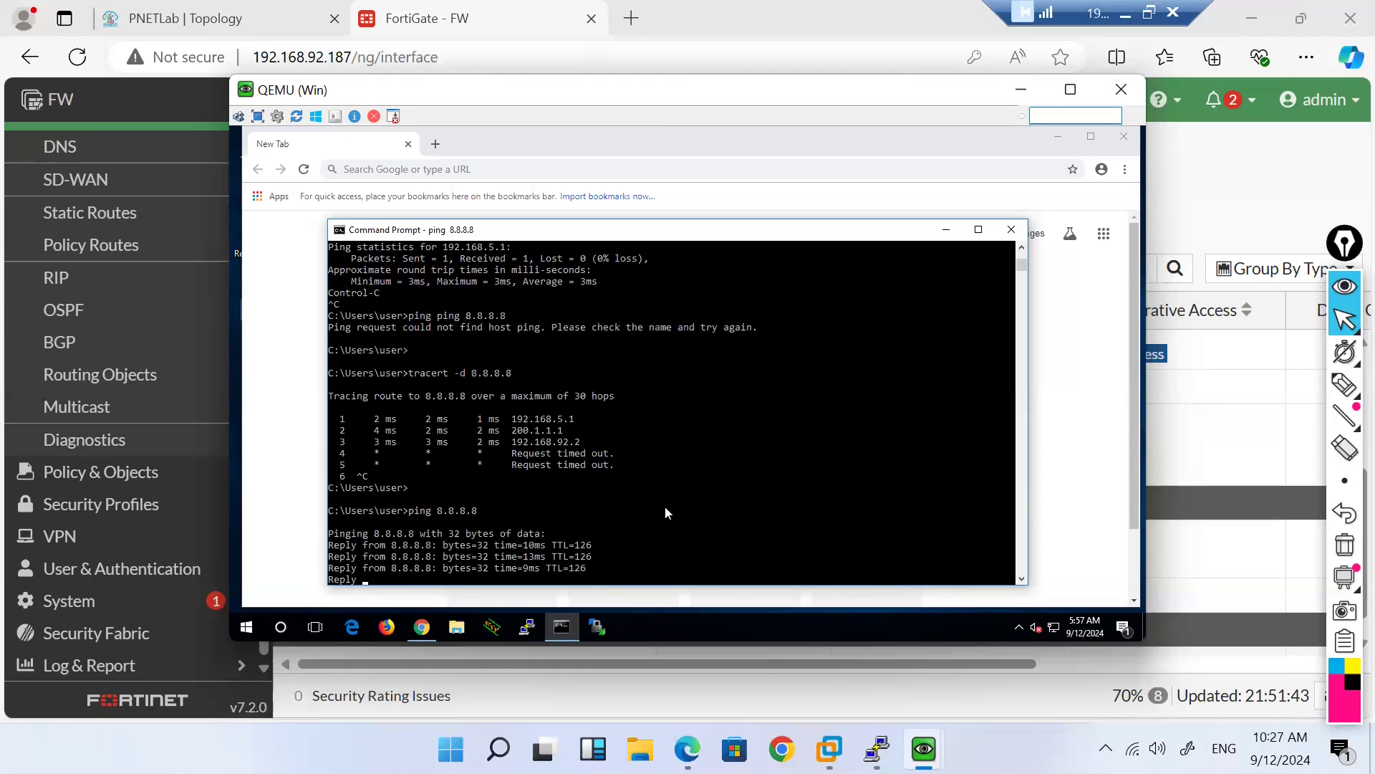
{"action": "key", "text": "ctrl+c"}
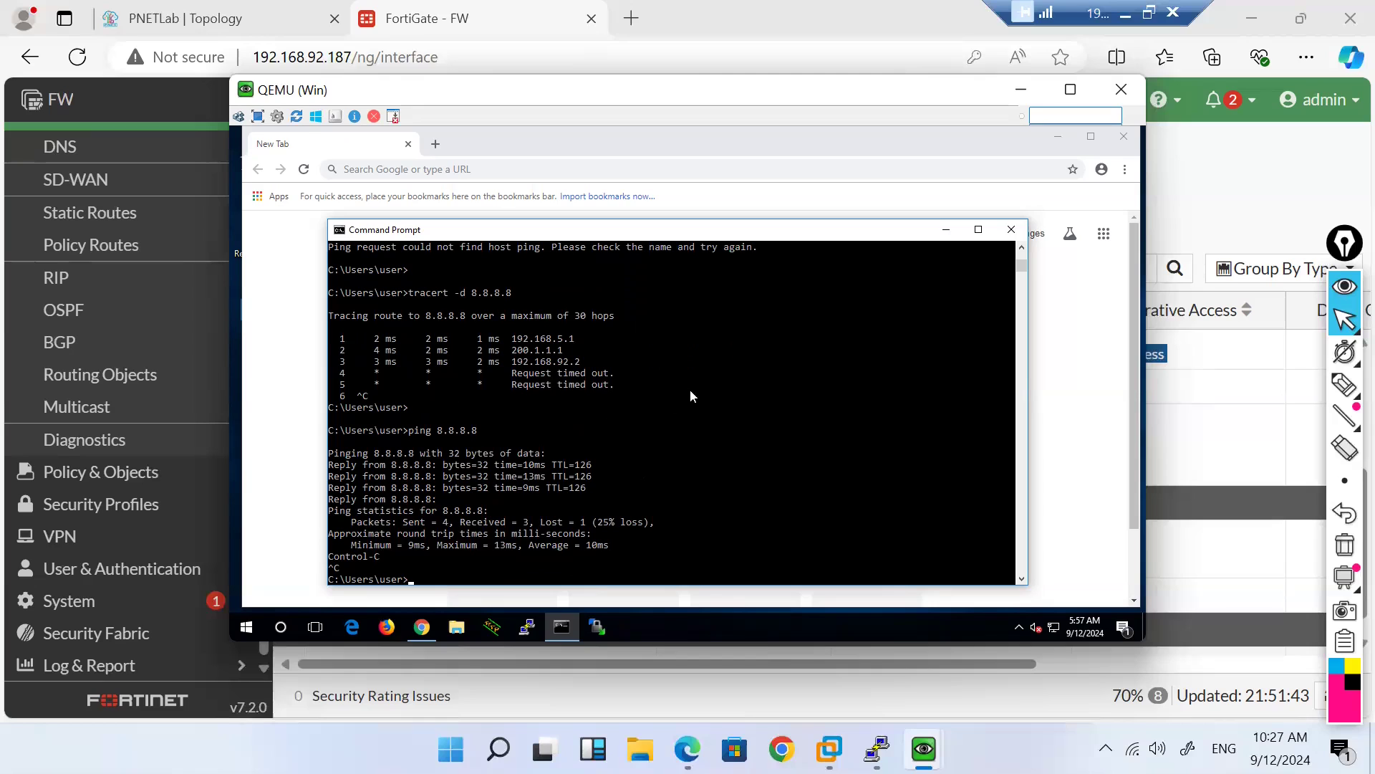
Step: Highlight the 8.8.8.8 address and trace hop 3's 192.168.92.2 in the console output
{"action": "left_click", "coordinate": [1022, 247]}
{"action": "left_click", "coordinate": [1021, 249]}
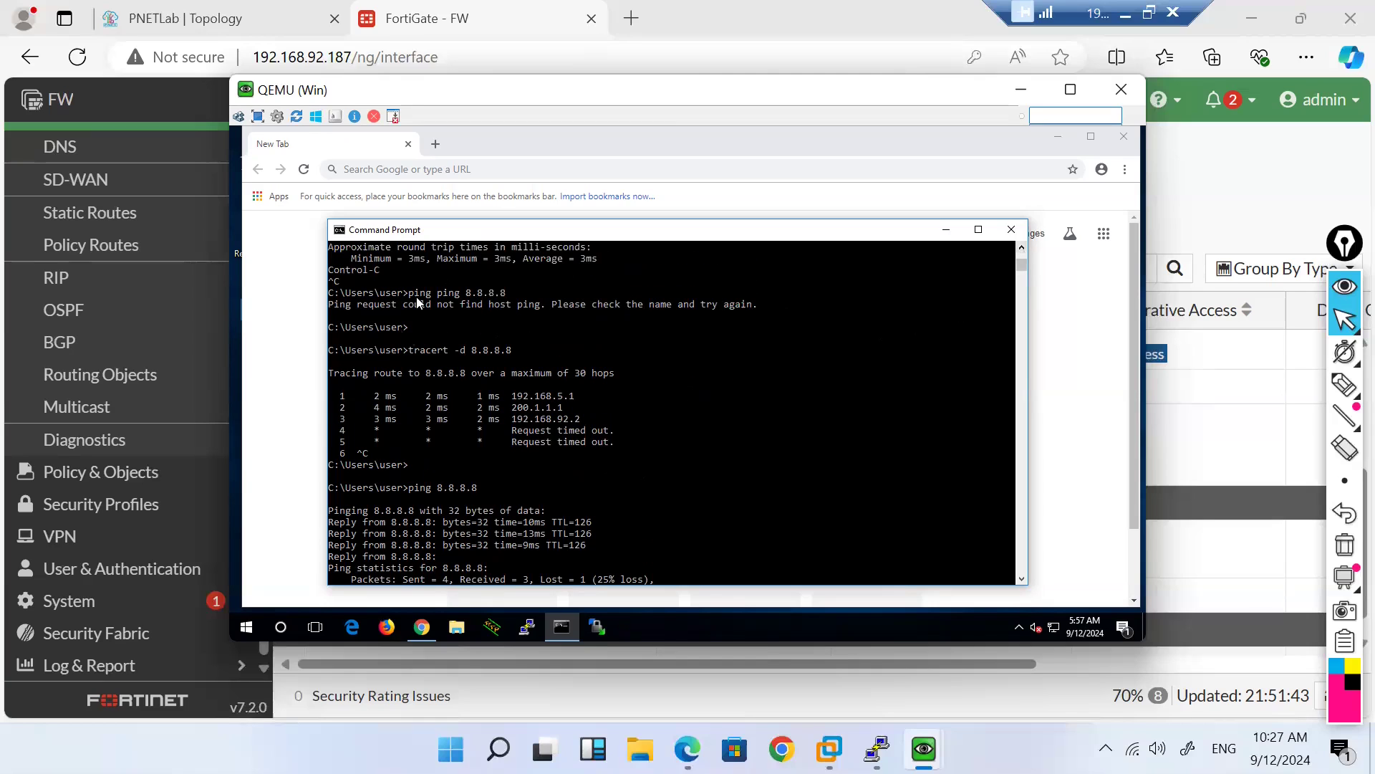
{"action": "left_click_drag", "start_coordinate": [477, 294], "coordinate": [509, 302]}
{"action": "scroll", "coordinate": [631, 444], "scroll_direction": "down", "scroll_amount": 15}
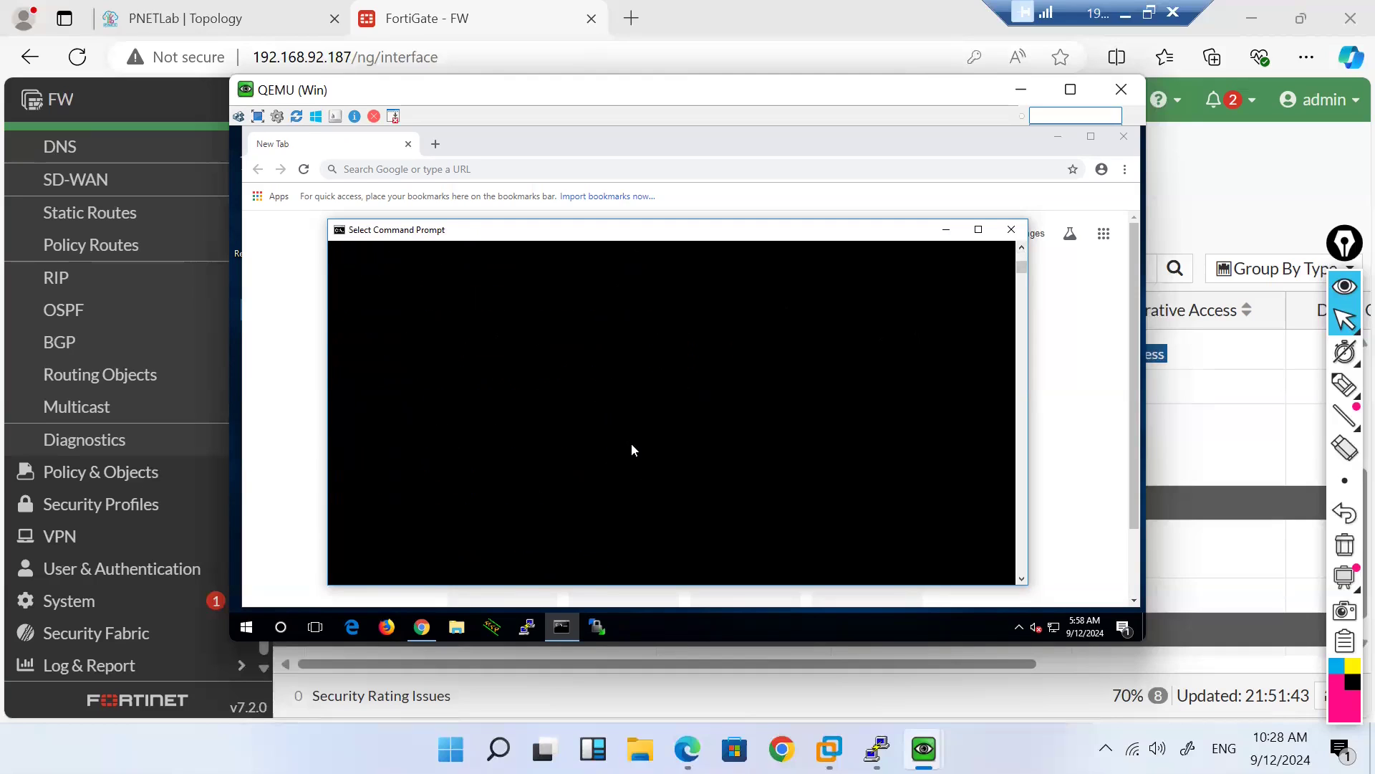
{"action": "scroll", "coordinate": [631, 449], "scroll_direction": "up", "scroll_amount": 15}
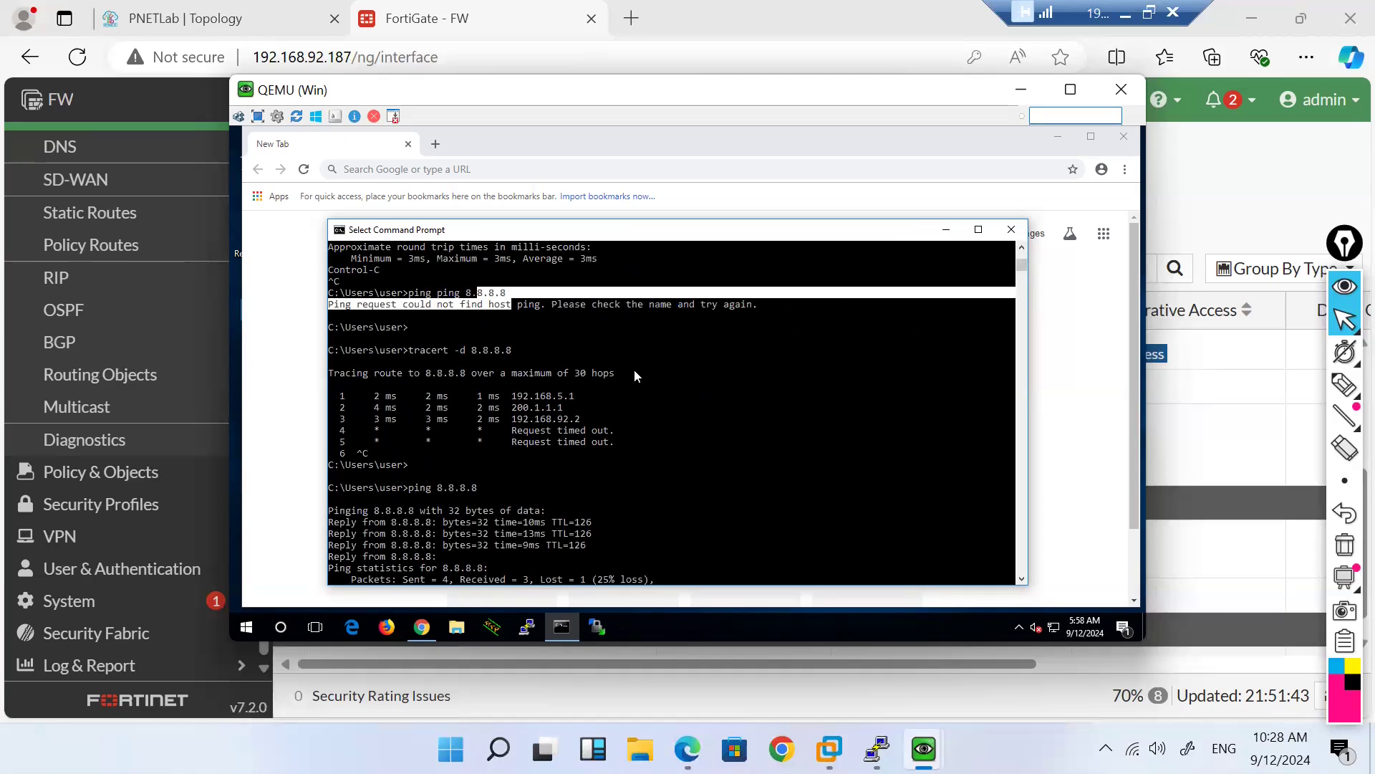
{"action": "left_click_drag", "start_coordinate": [571, 419], "coordinate": [507, 419]}
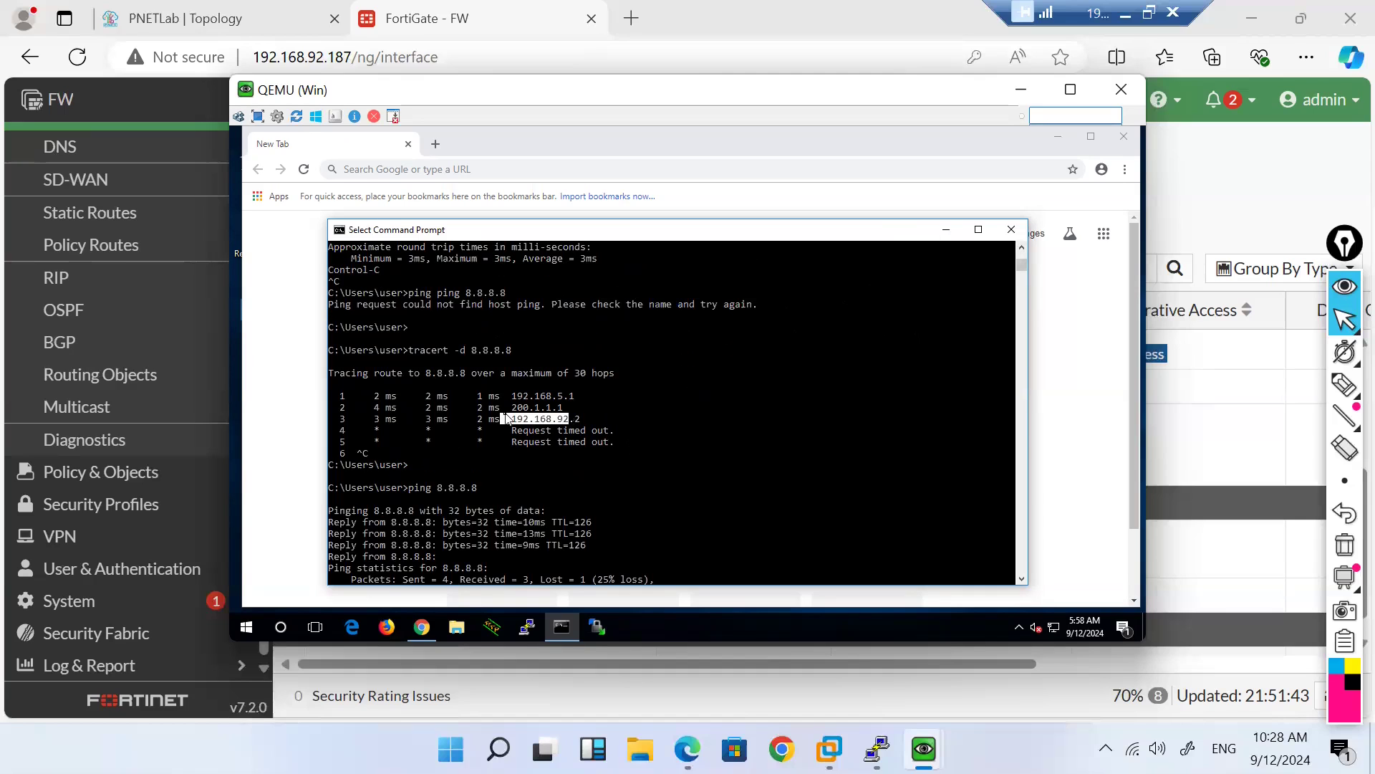
Step: Trace to 8.8.8.8 from the Win7 PC via 200.1.1.1, then show its ipconfig (192.168.5.5)
{"action": "mouse_move", "coordinate": [924, 749]}
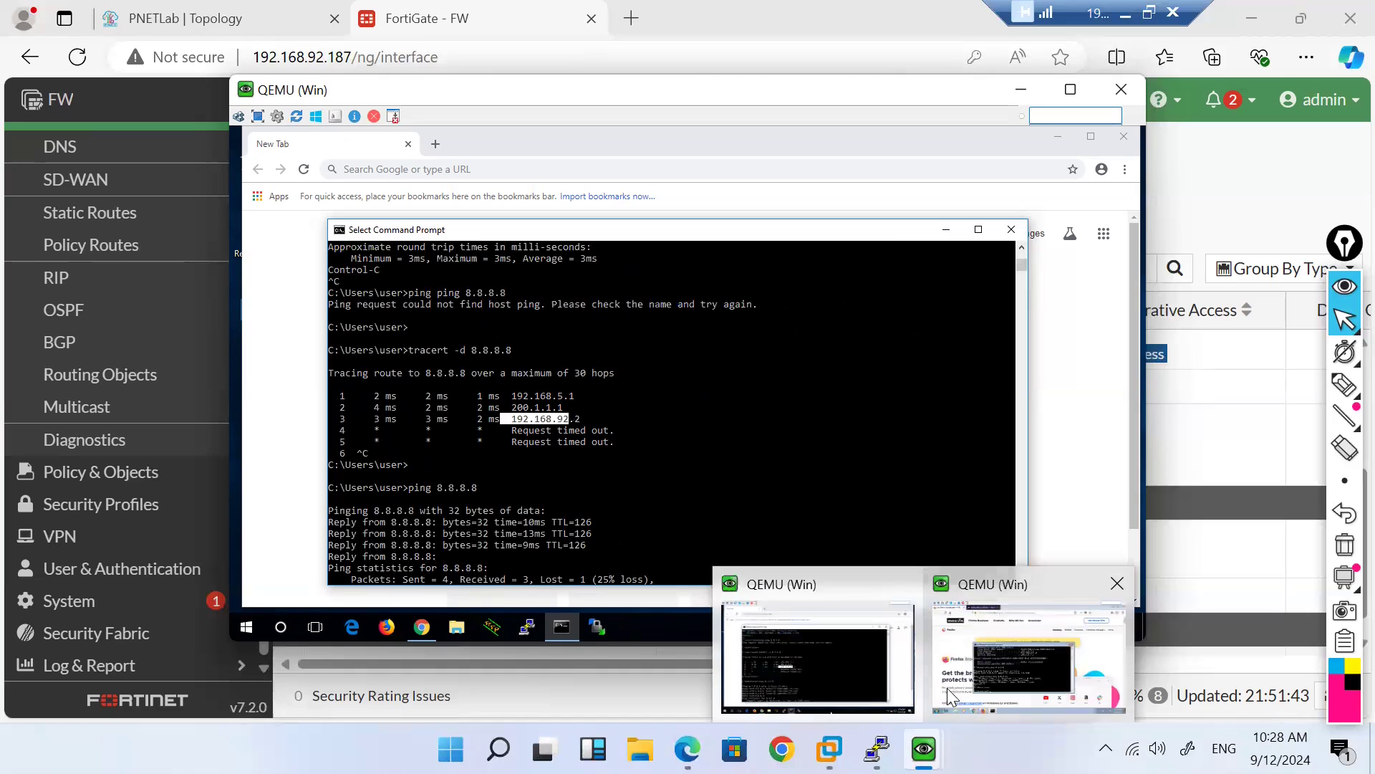
{"action": "left_click", "coordinate": [1005, 655]}
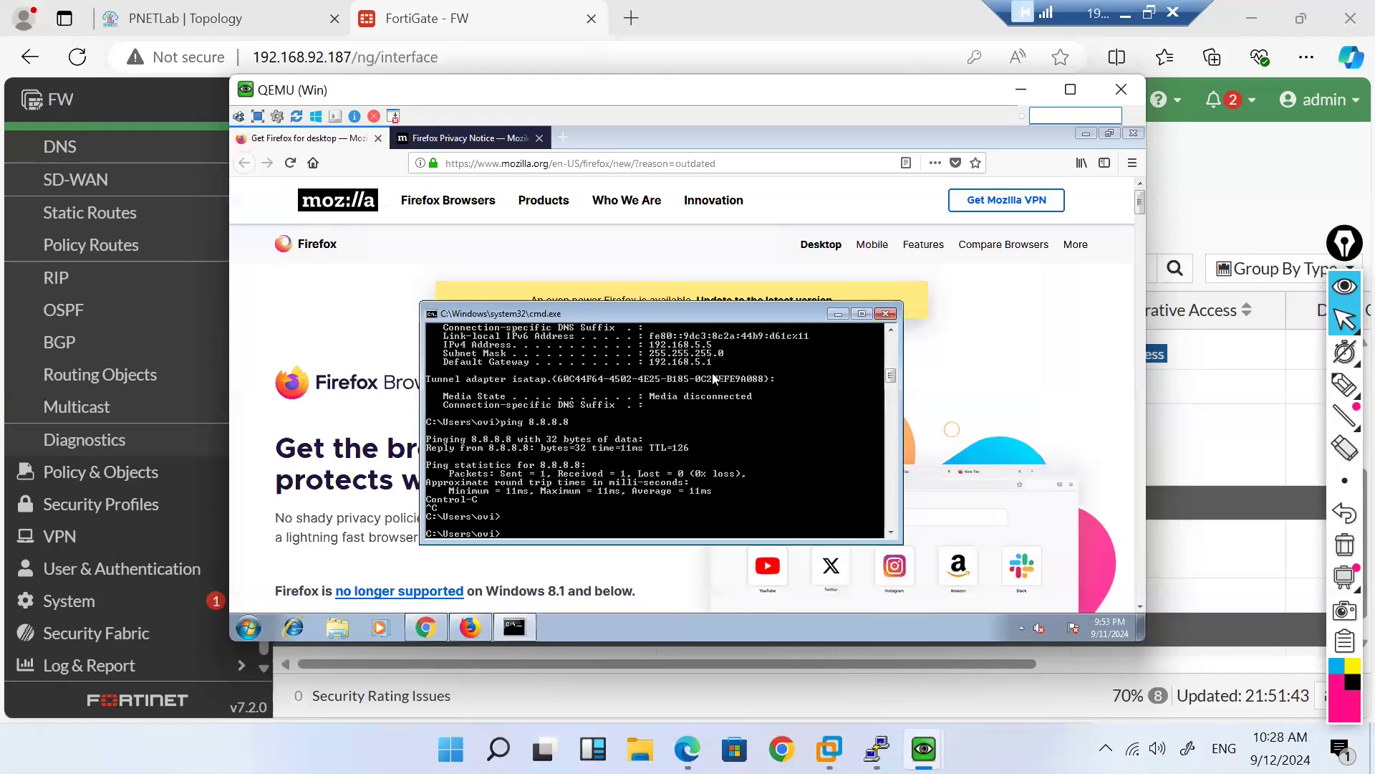
{"action": "type", "text": "ipconfig"}
{"action": "key", "text": "Up"}
{"action": "key", "text": "Up"}
{"action": "key", "text": "Return"}
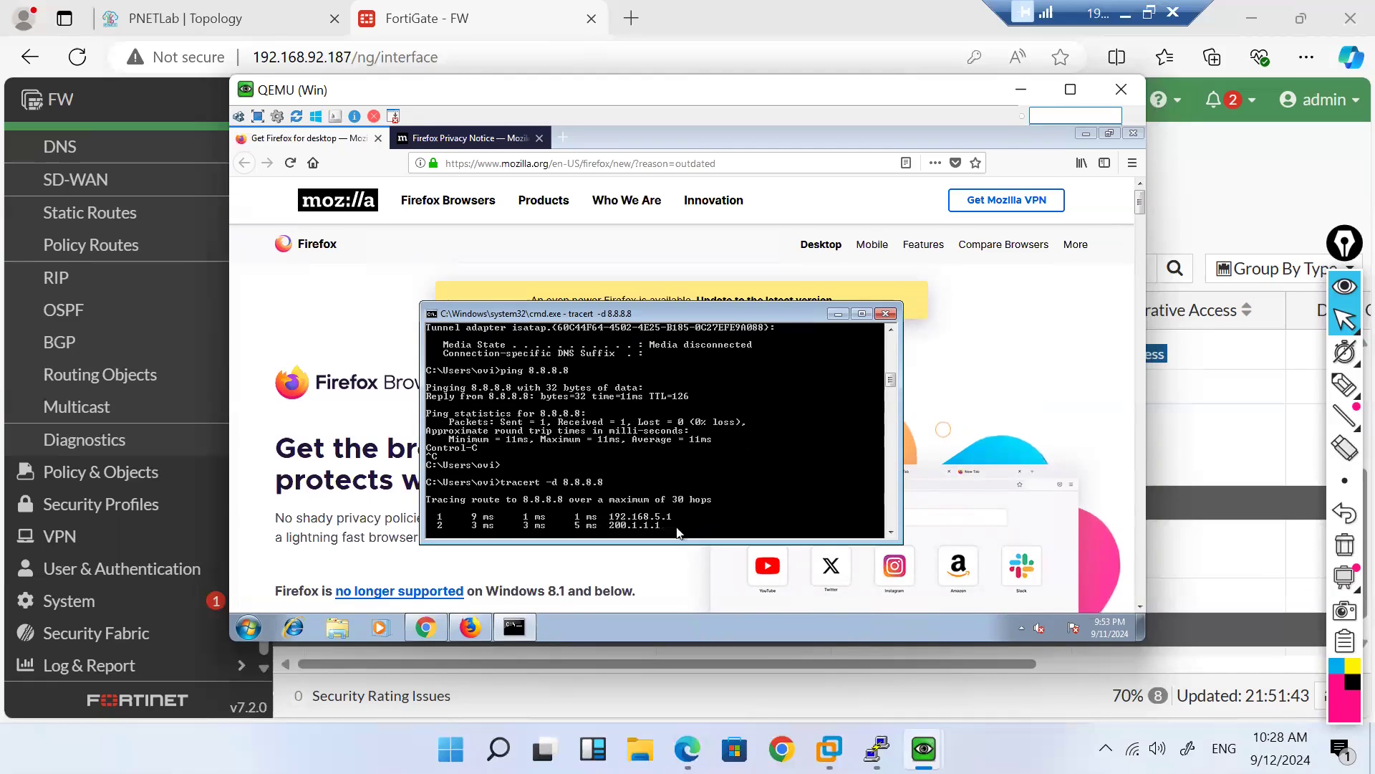
{"action": "key", "text": "ctrl+c"}
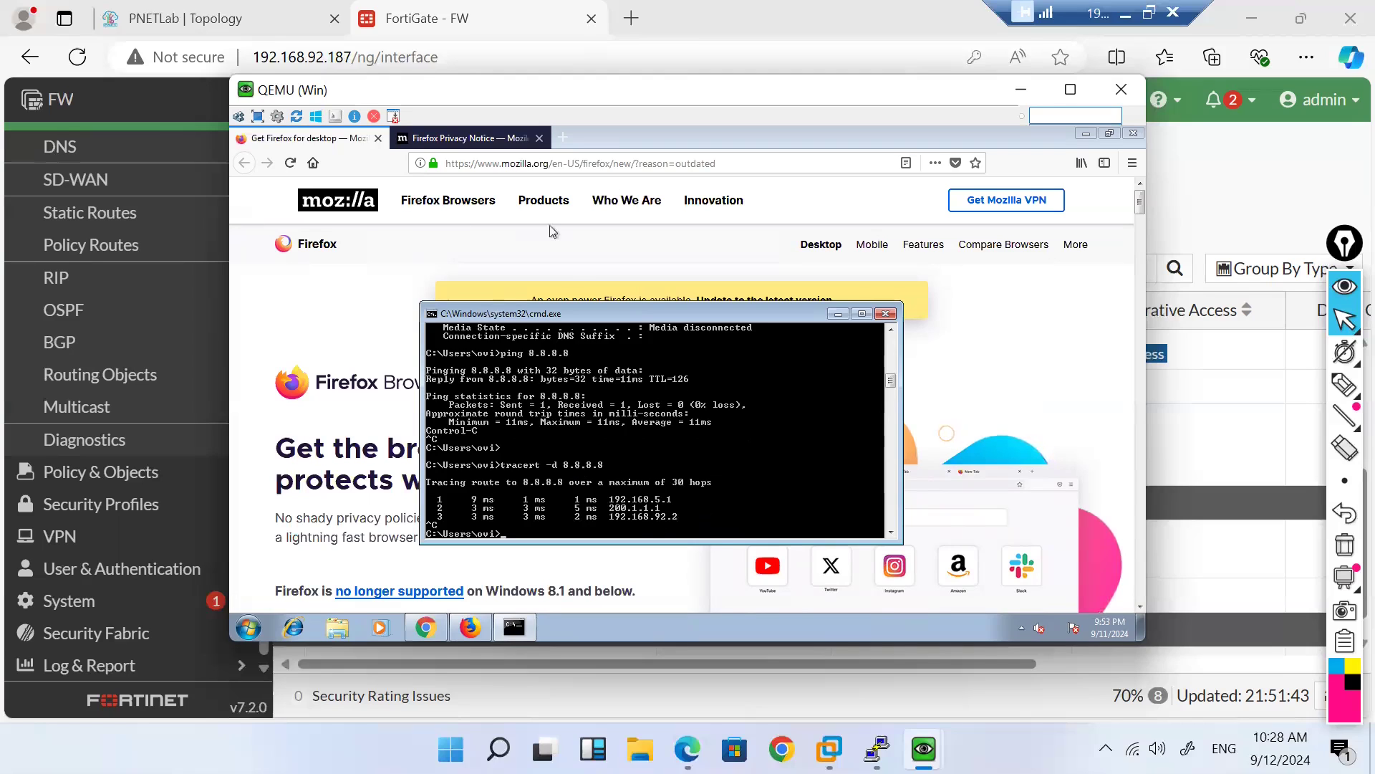
{"action": "type", "text": "ipconfig"}
{"action": "key", "text": "Return"}
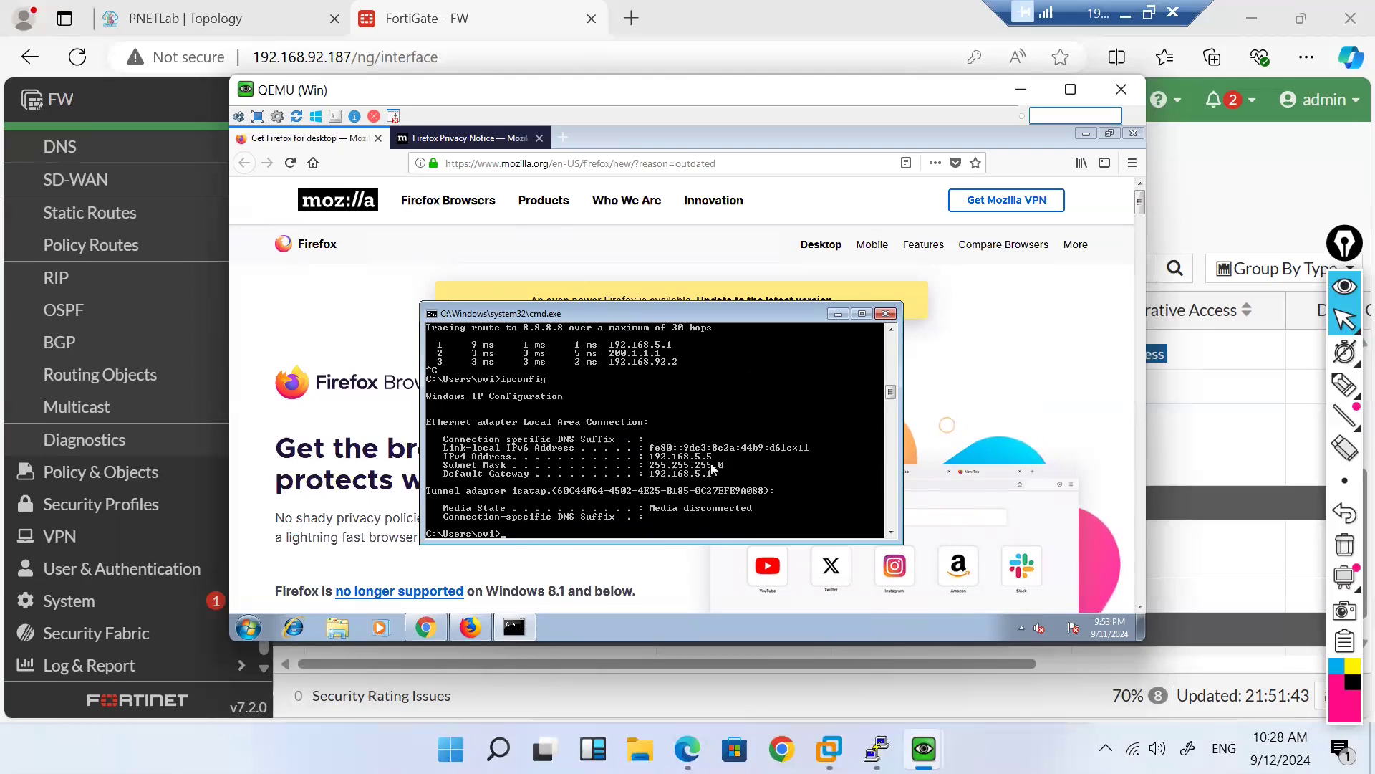
Step: Create a new SD-WAN rule named H_8.8.8.8 and open its source address choices
{"action": "left_click", "coordinate": [428, 13]}
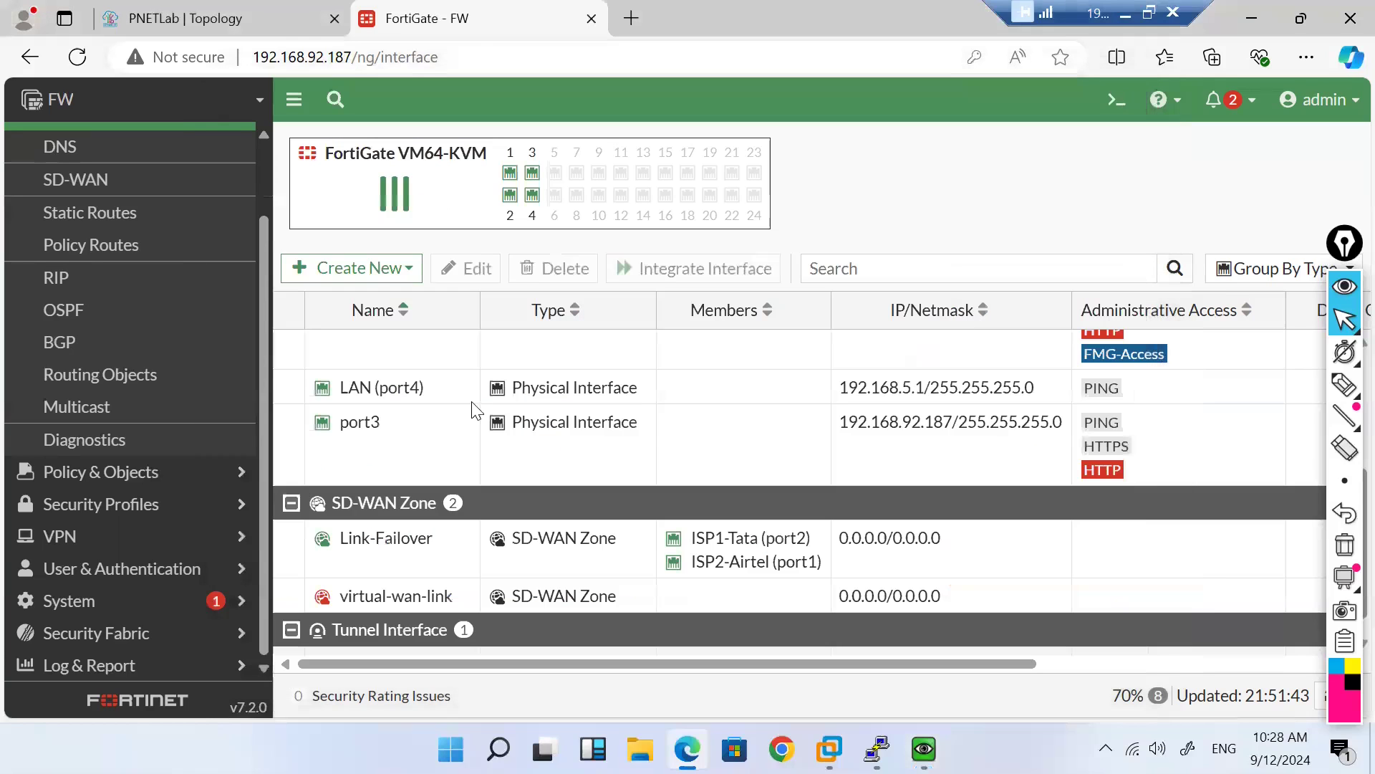
{"action": "left_click", "coordinate": [92, 179]}
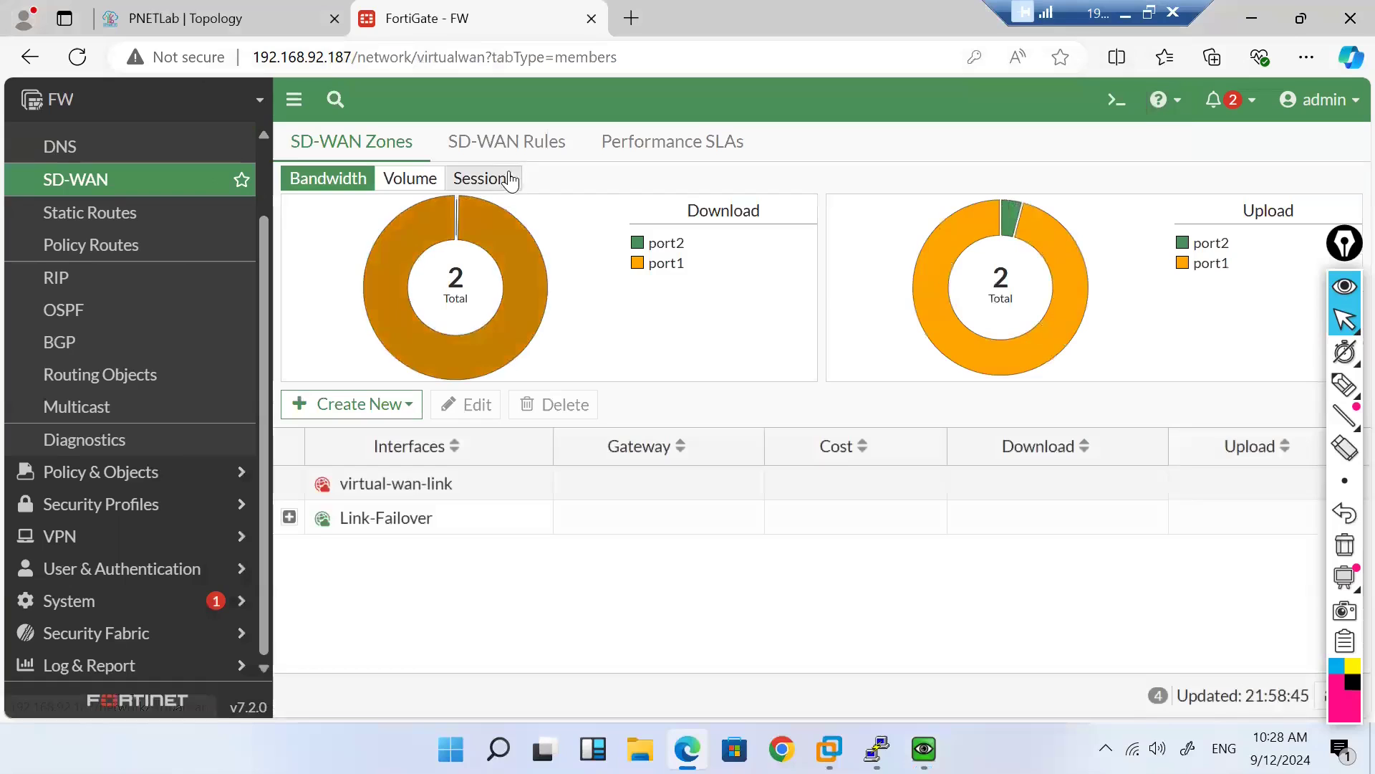
{"action": "left_click", "coordinate": [491, 141]}
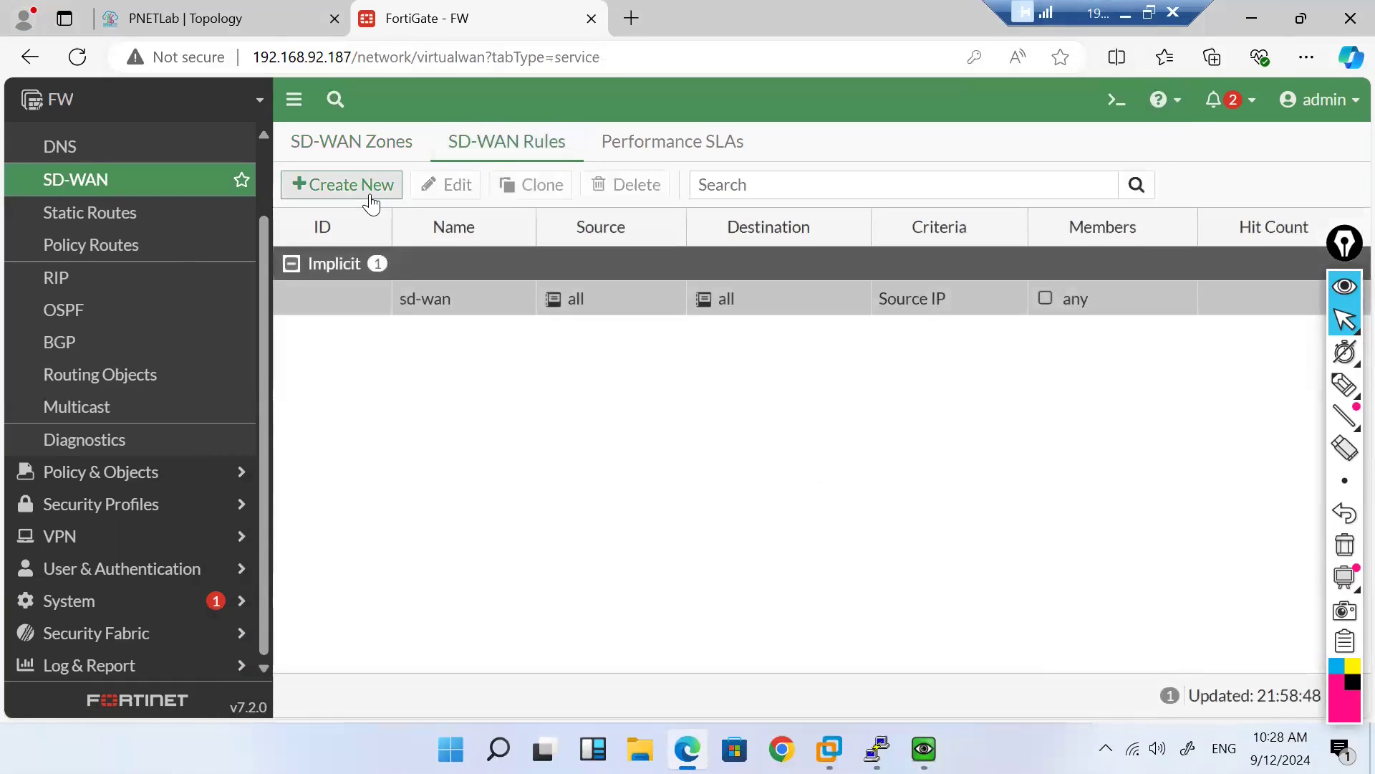
{"action": "left_click", "coordinate": [371, 188]}
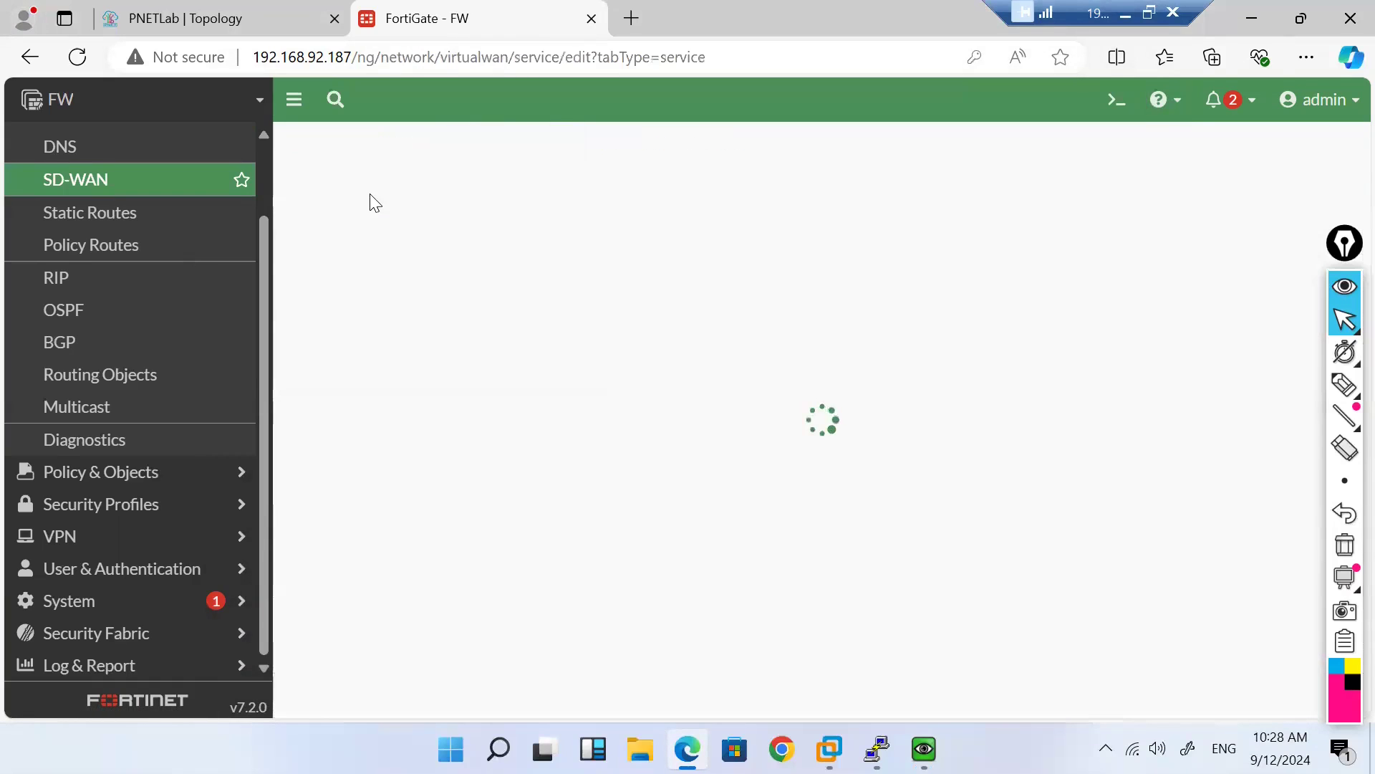
{"action": "left_click", "coordinate": [454, 189]}
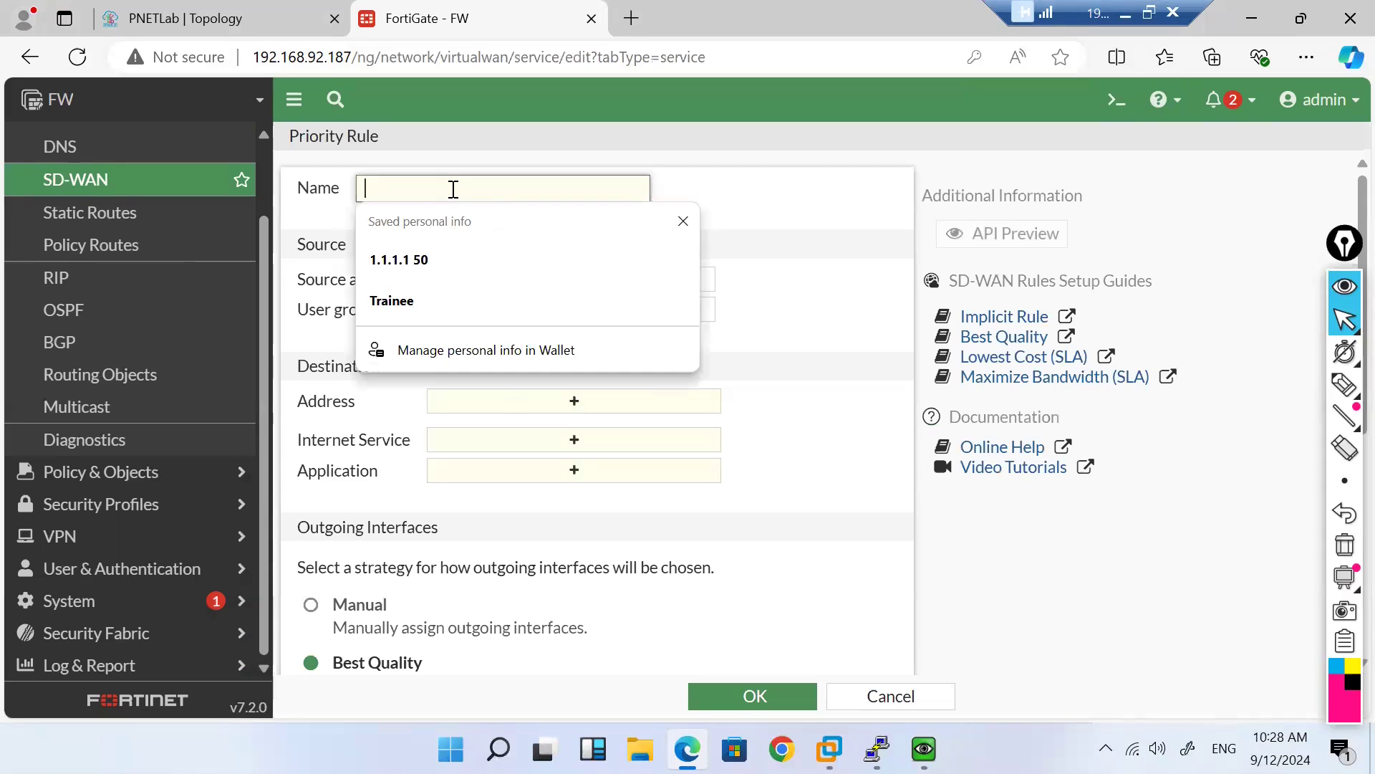
{"action": "type", "text": "H_8.8.8"}
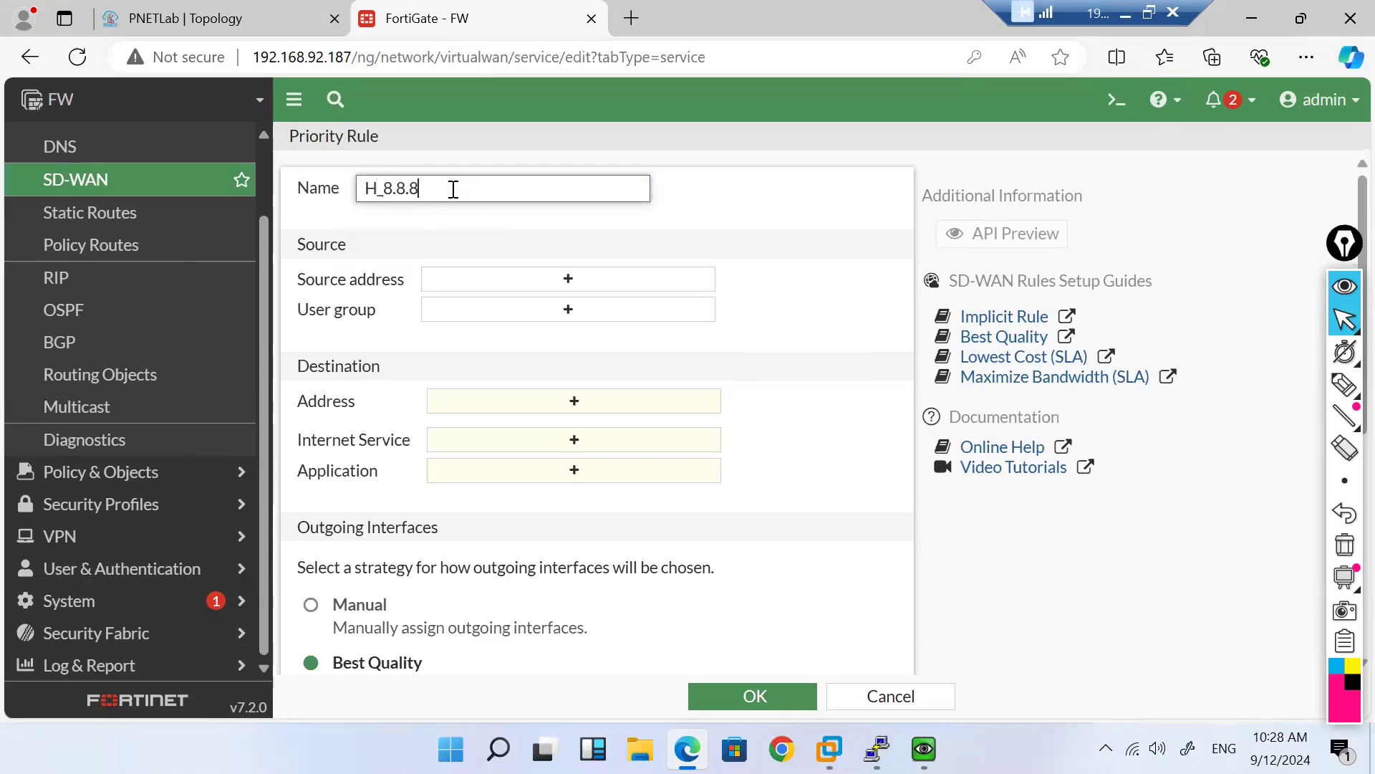
{"action": "type", "text": ".8"}
{"action": "left_click", "coordinate": [562, 280]}
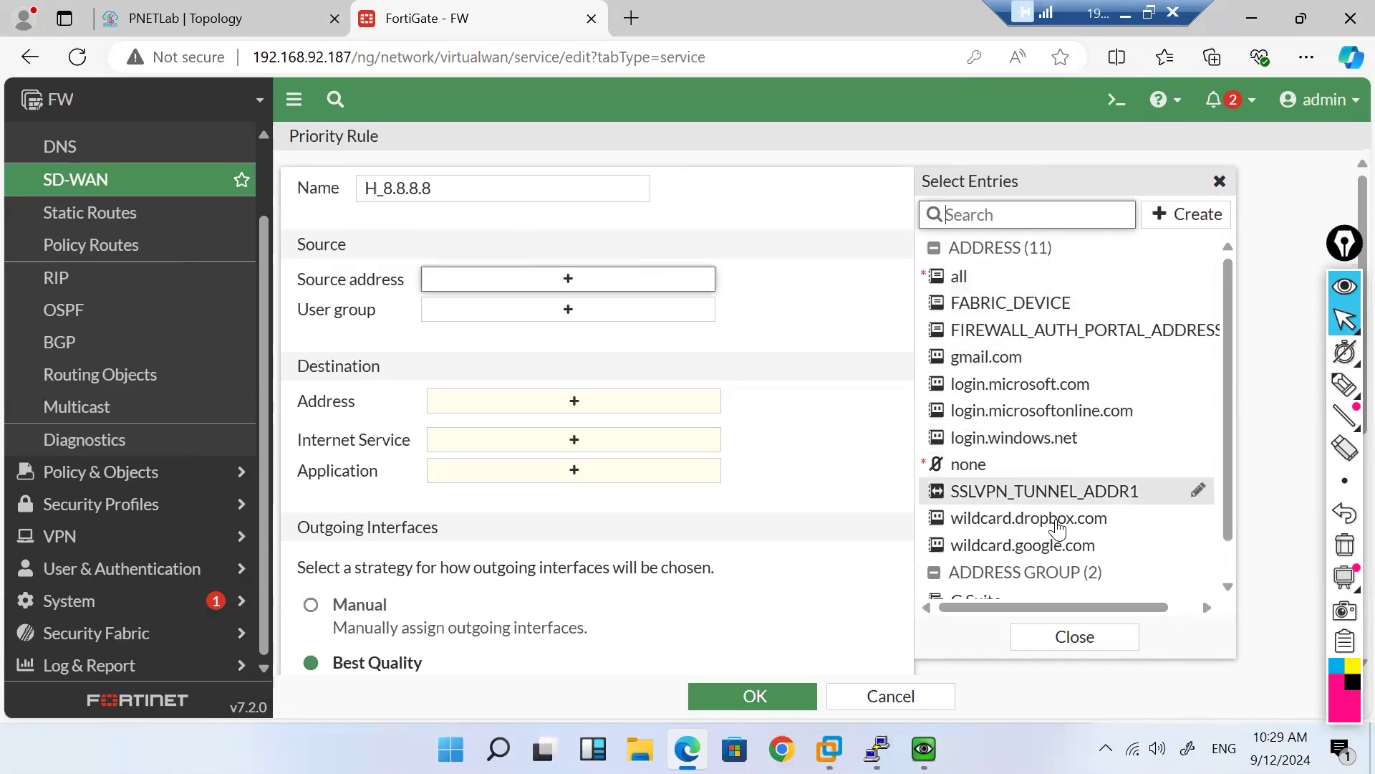
{"action": "scroll", "coordinate": [1091, 394], "scroll_direction": "down", "scroll_amount": 1}
{"action": "scroll", "coordinate": [1092, 394], "scroll_direction": "up", "scroll_amount": 1}
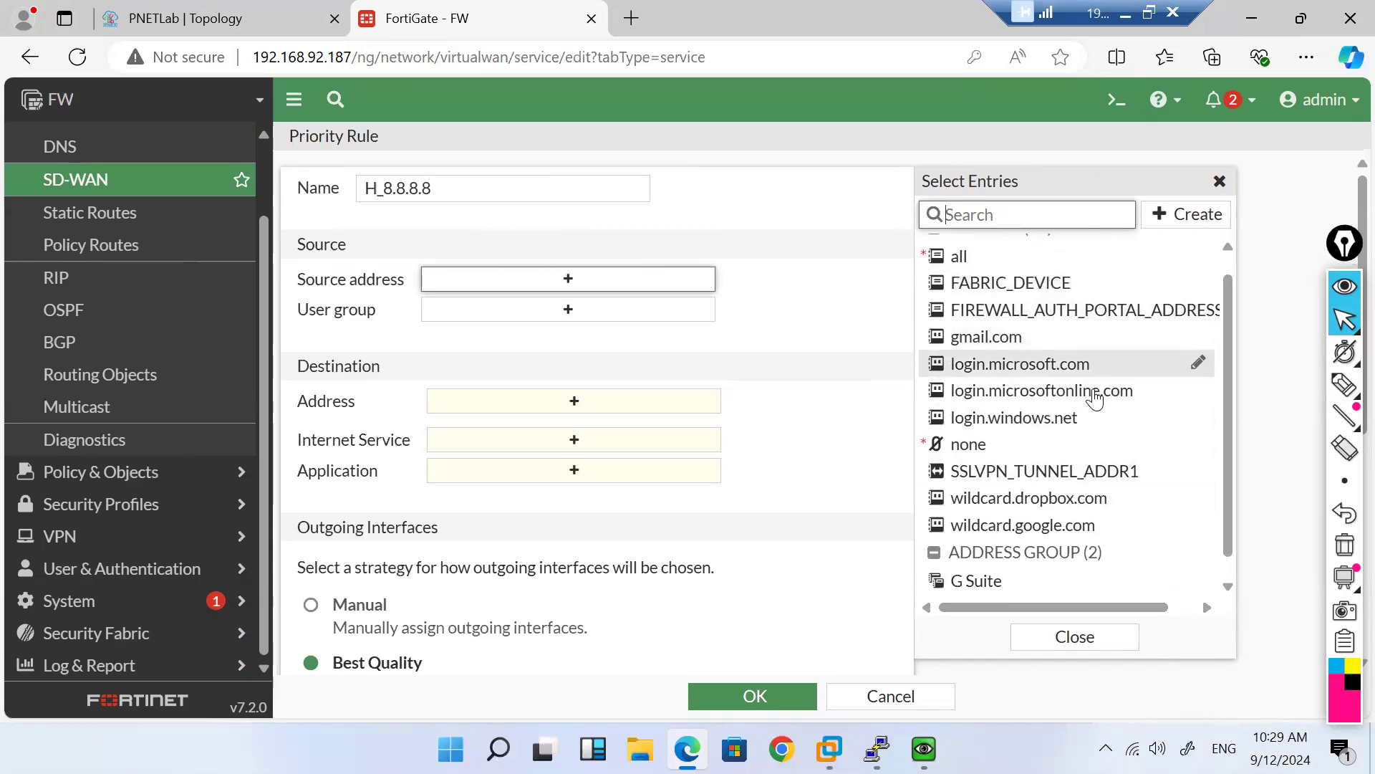
Step: Create address H_192.168.5.5 with IP/Netmask 192.168.5.5/32 and select it as the rule's source
{"action": "left_click", "coordinate": [1184, 218]}
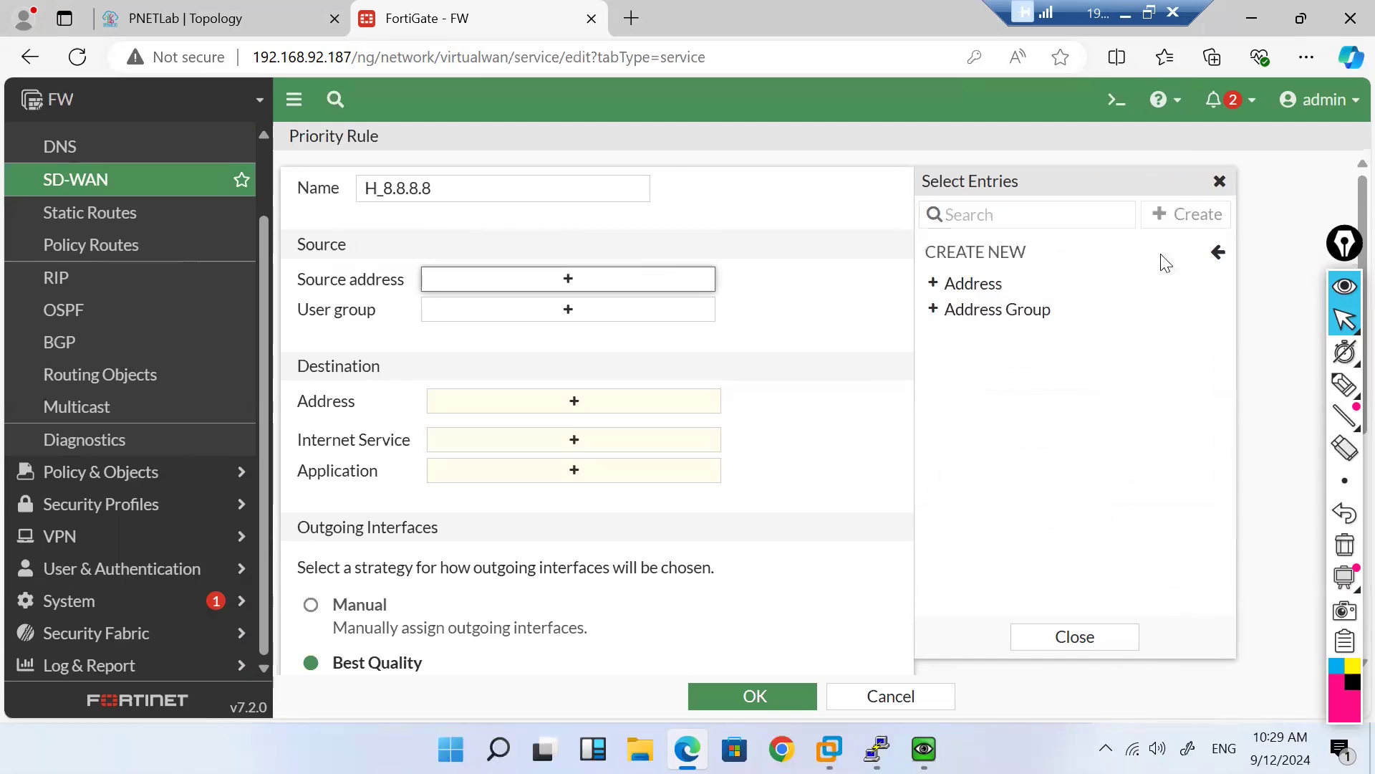
{"action": "left_click", "coordinate": [989, 289]}
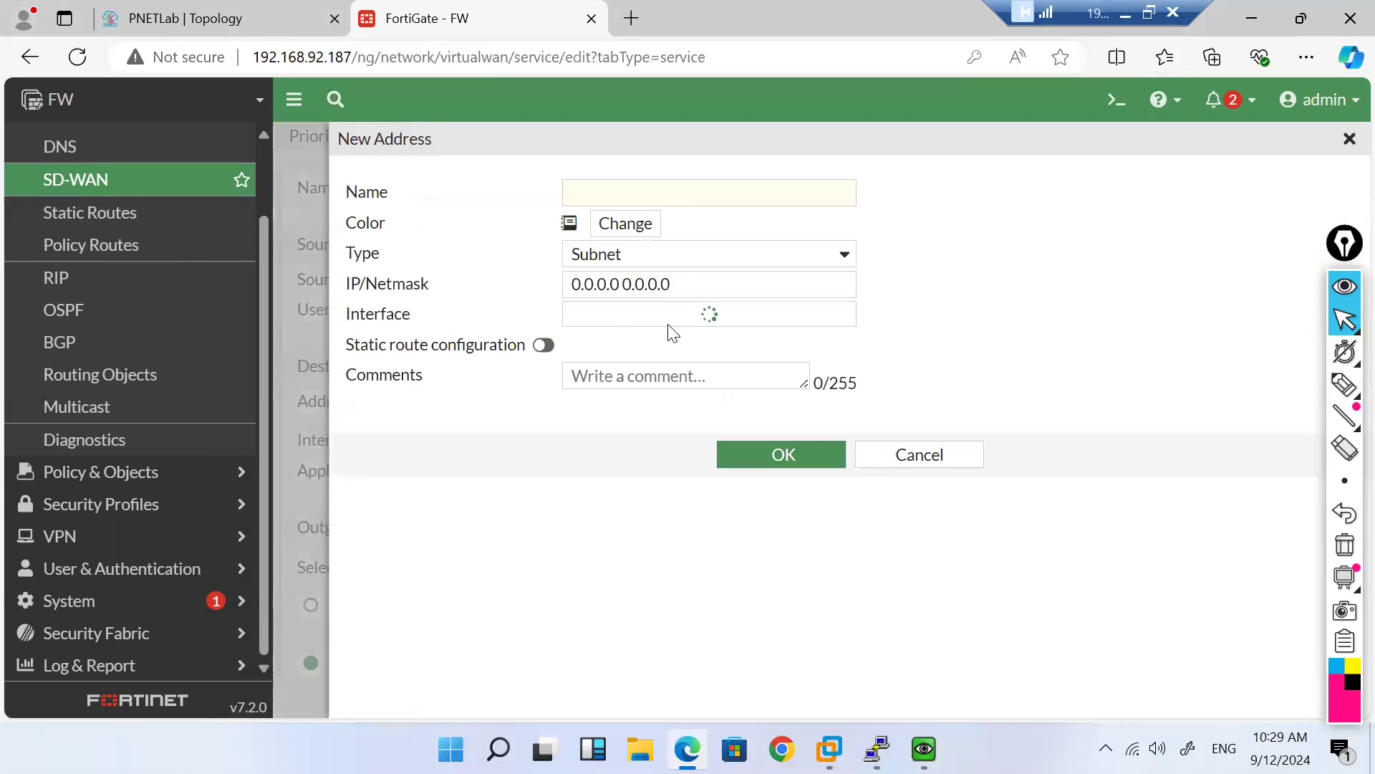
{"action": "left_click", "coordinate": [603, 196]}
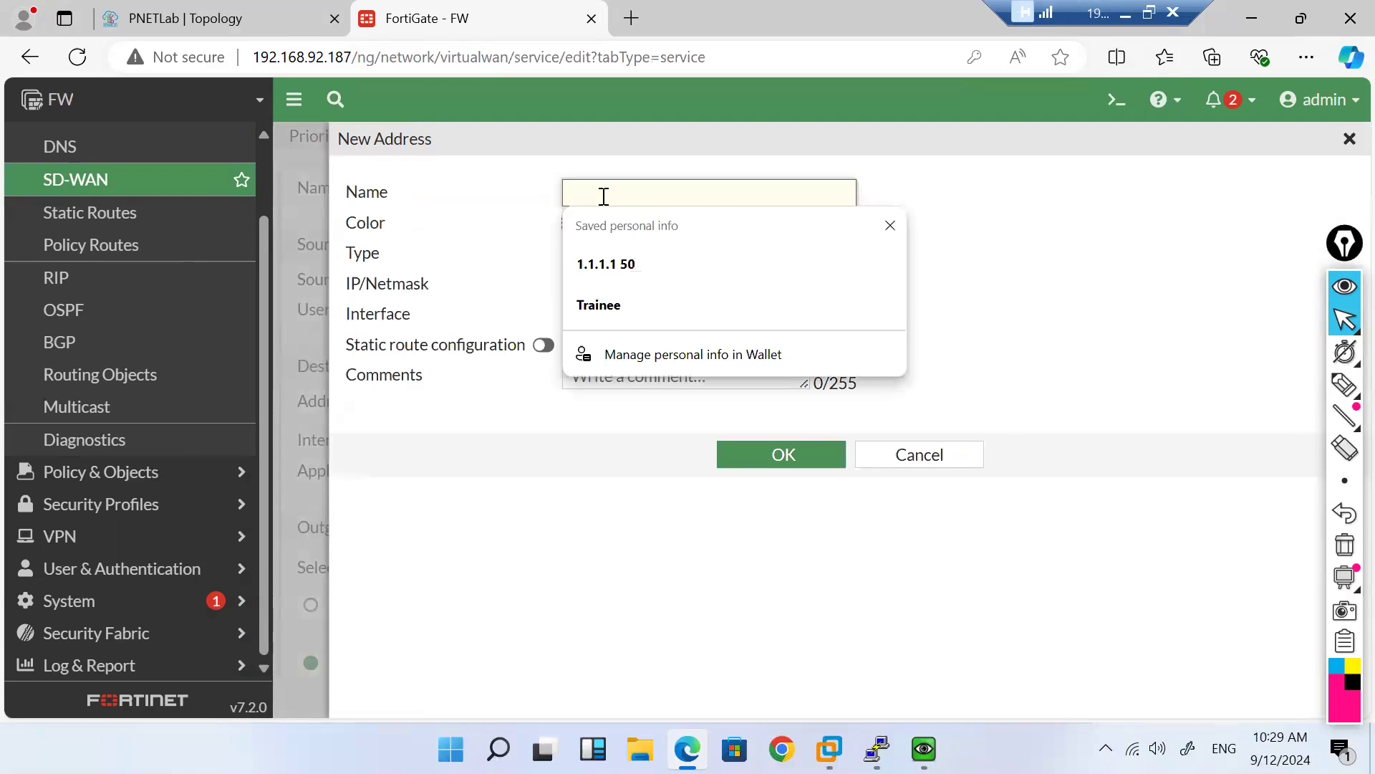
{"action": "type", "text": "H_172.168.6"}
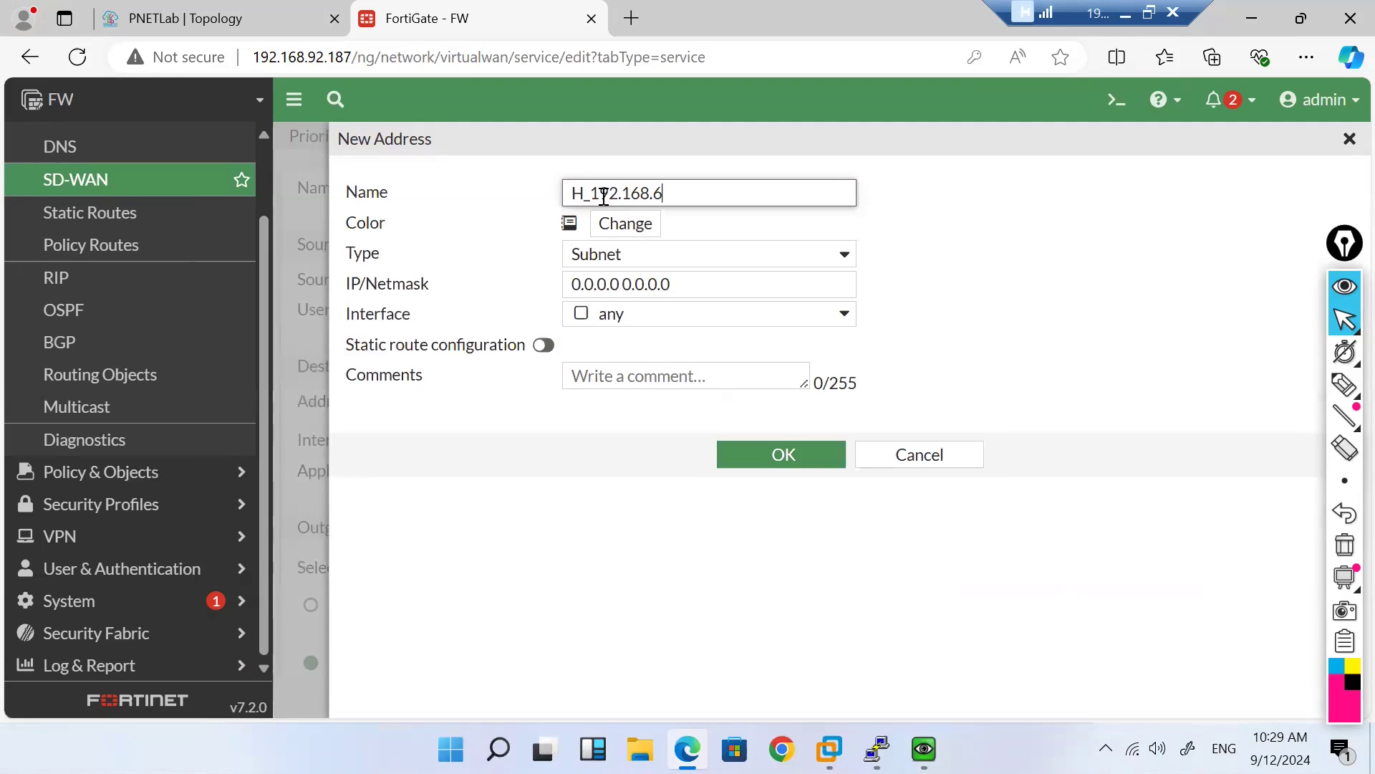
{"action": "type", "text": "5.5"}
{"action": "left_click", "coordinate": [681, 281]}
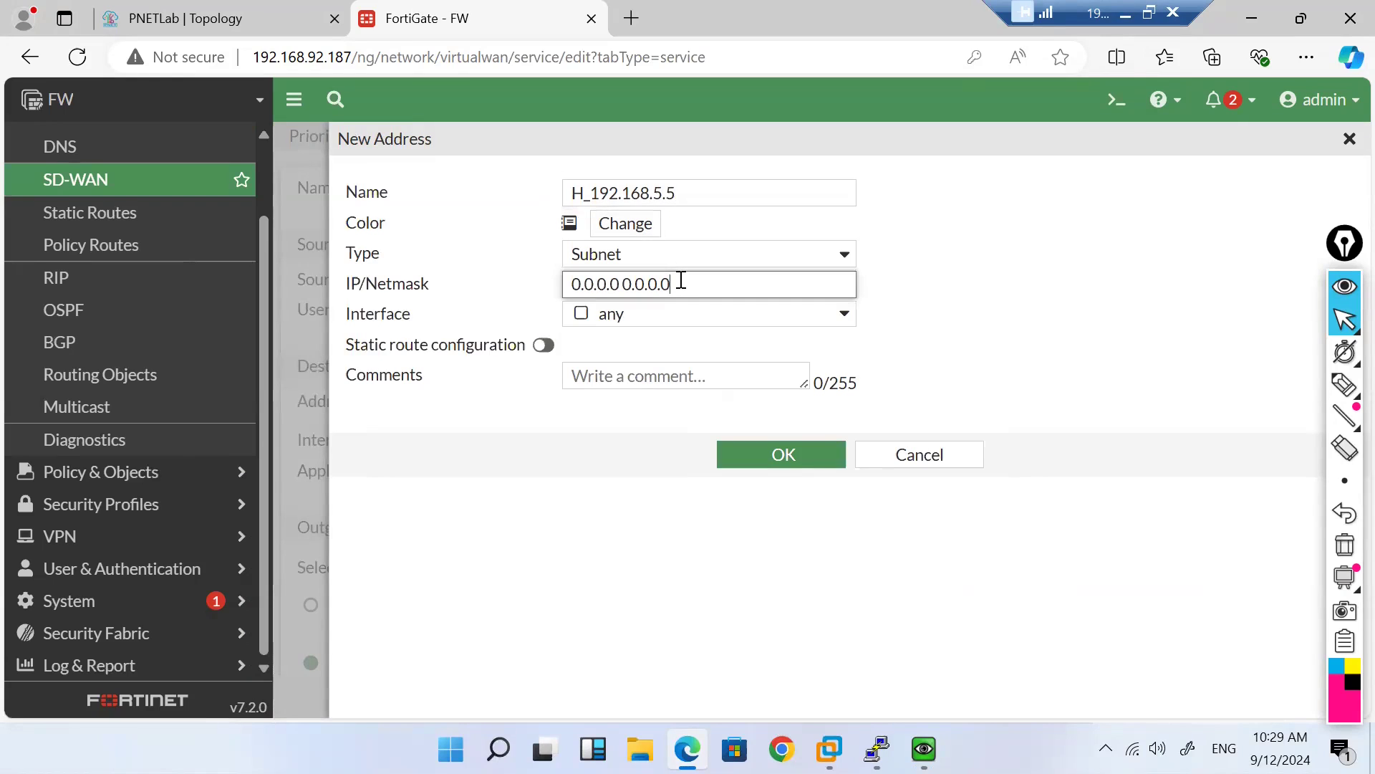
{"action": "key", "text": "ctrl+a"}
{"action": "type", "text": "192.168"}
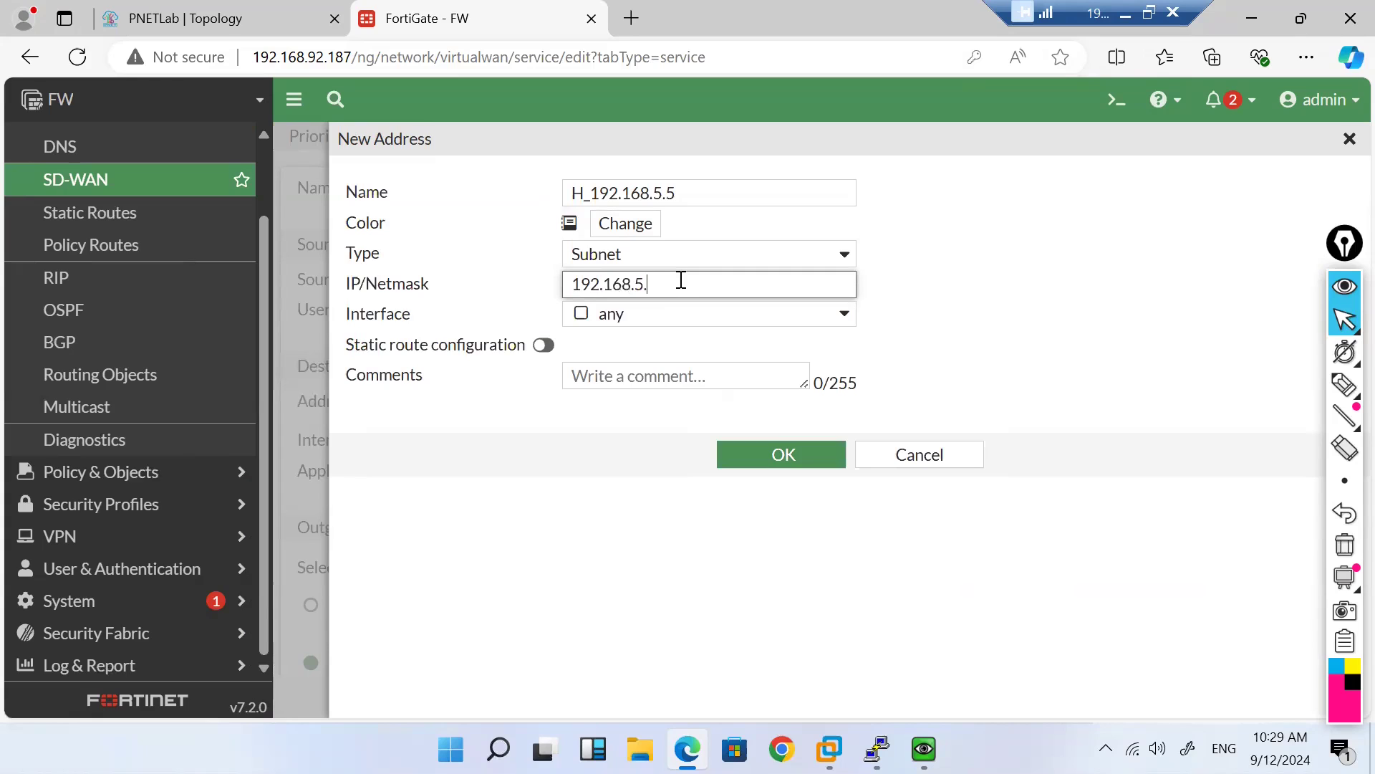
{"action": "type", "text": ".5.5/32"}
{"action": "left_click", "coordinate": [756, 457]}
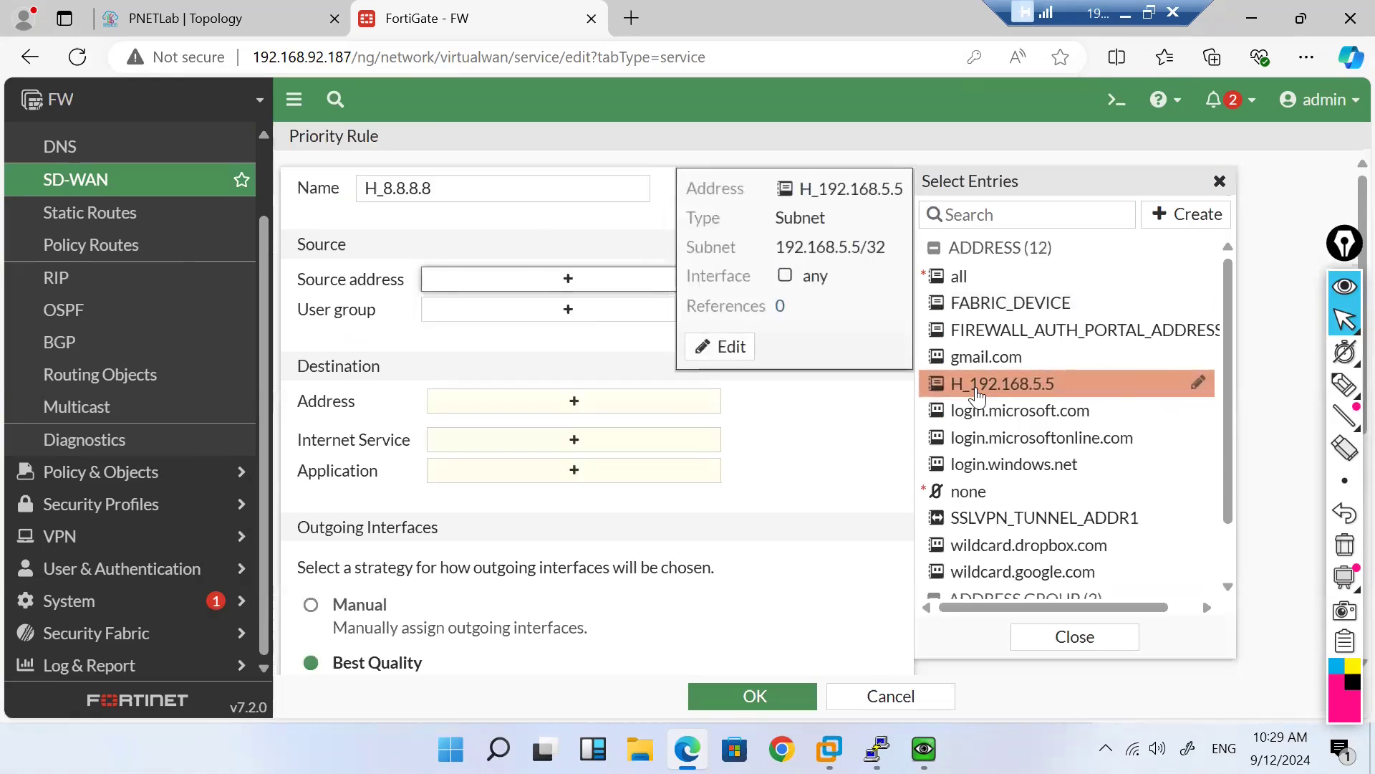
{"action": "left_click", "coordinate": [978, 391]}
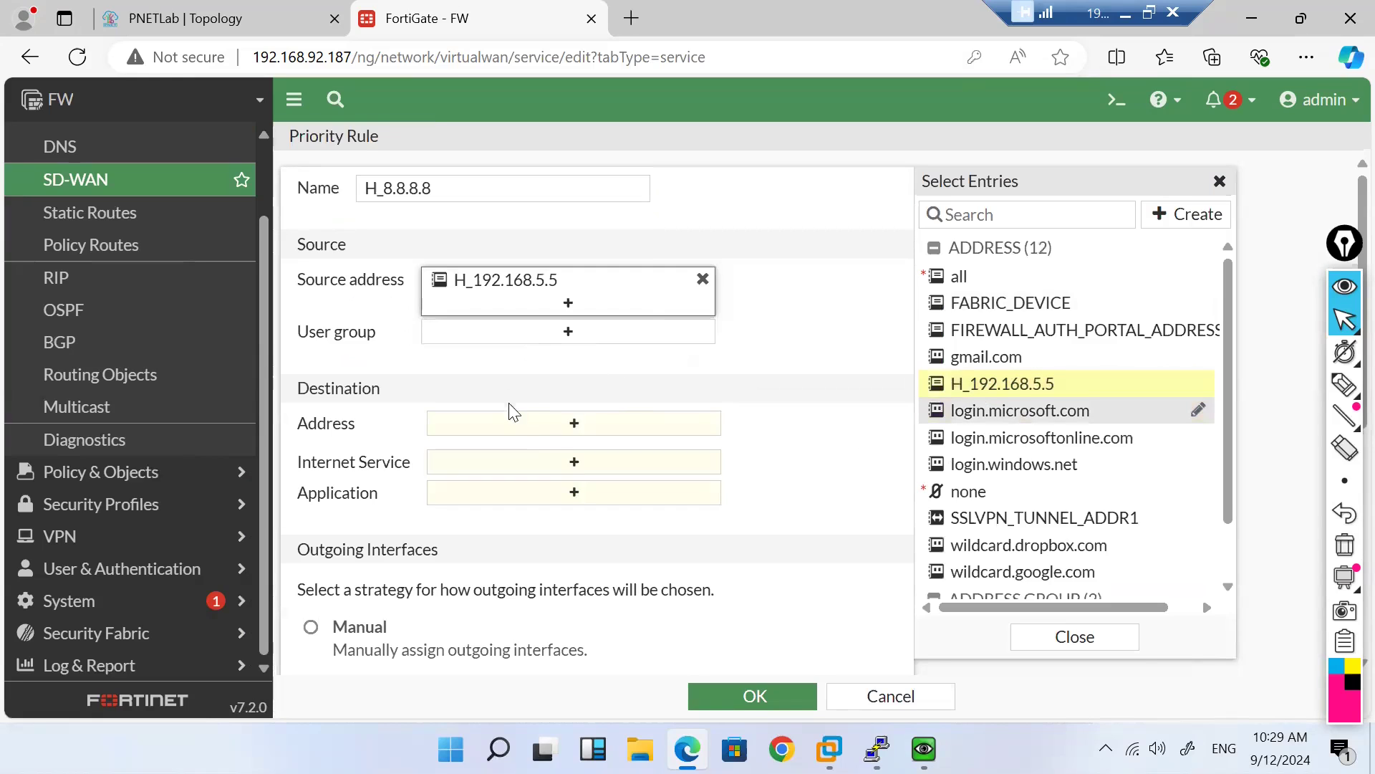
Step: From the destination address list, start a new address named H_8.8.8.8
{"action": "left_click", "coordinate": [562, 430]}
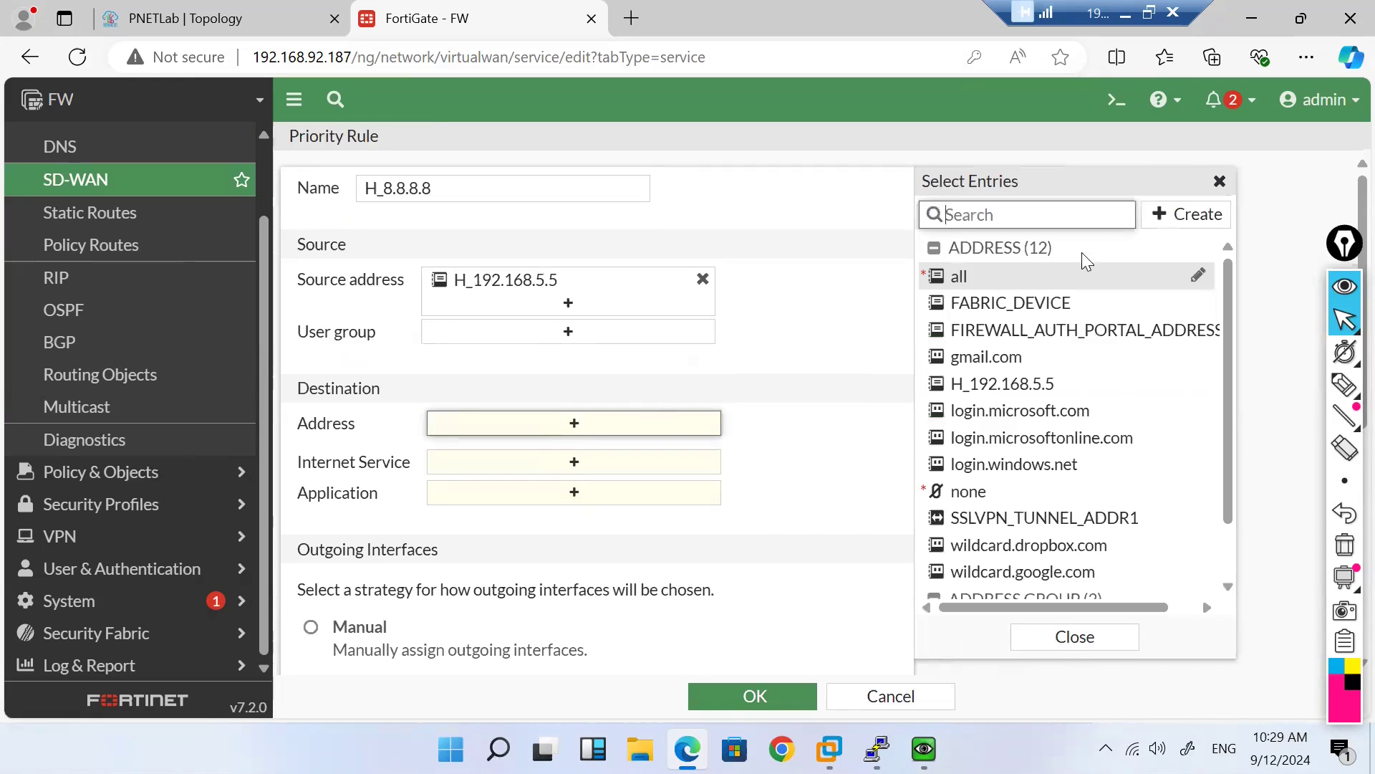
{"action": "left_click", "coordinate": [1186, 214]}
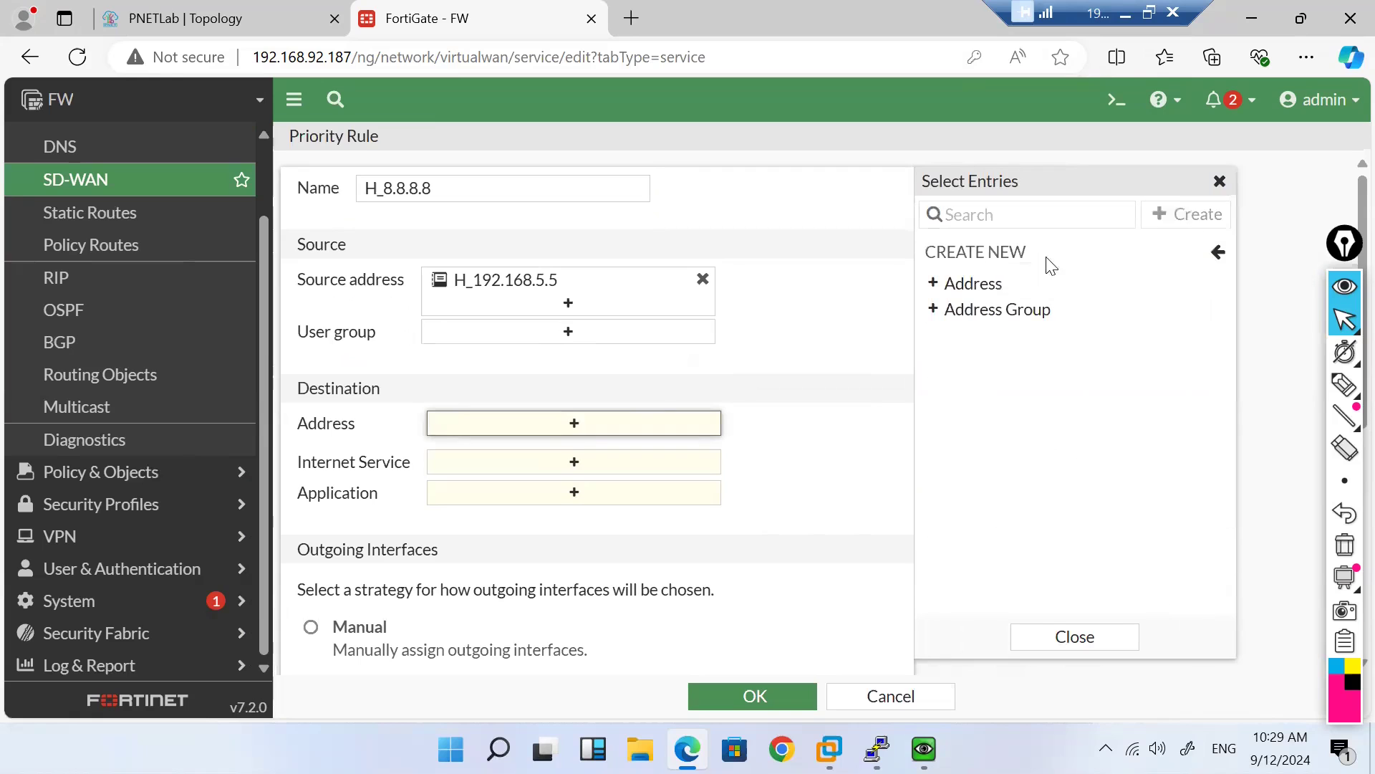
{"action": "left_click", "coordinate": [989, 283]}
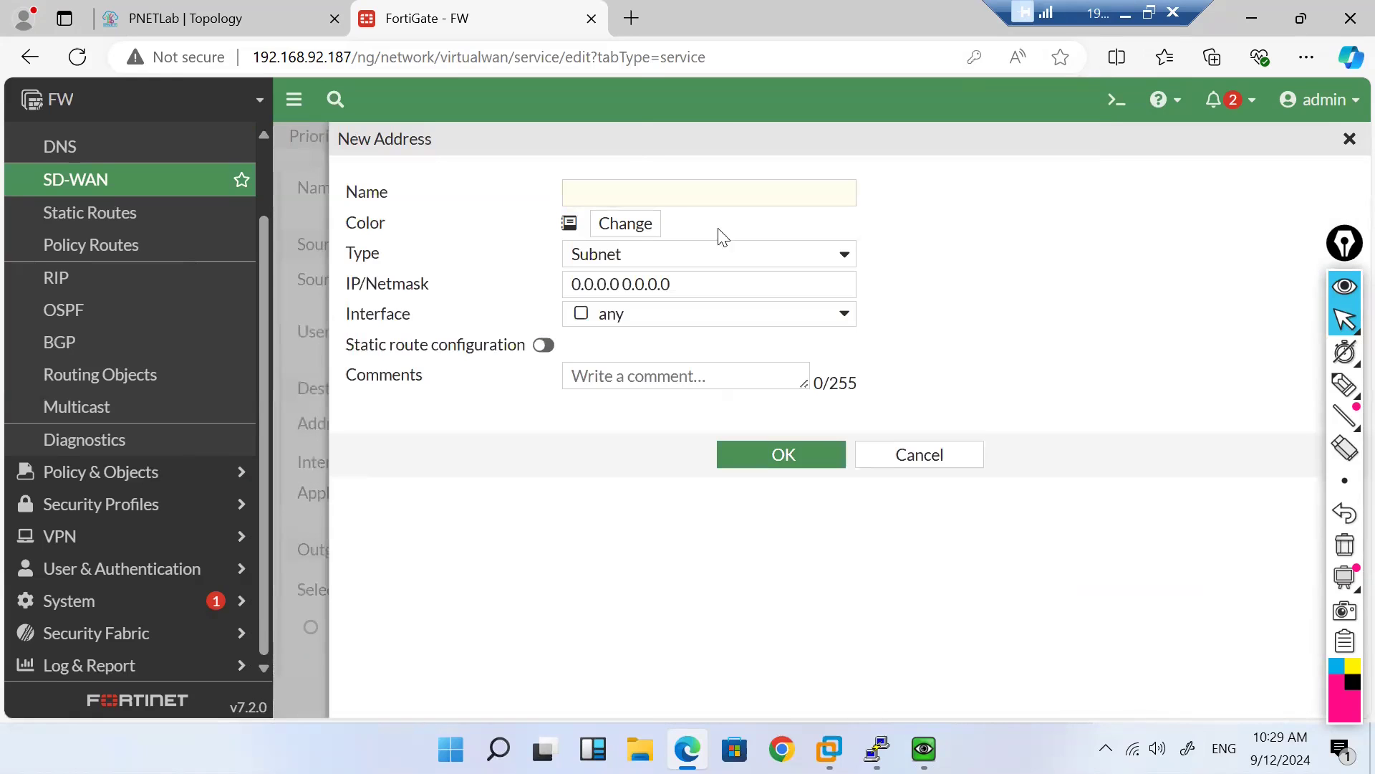
{"action": "left_click", "coordinate": [683, 197]}
{"action": "type", "text": "H)"}
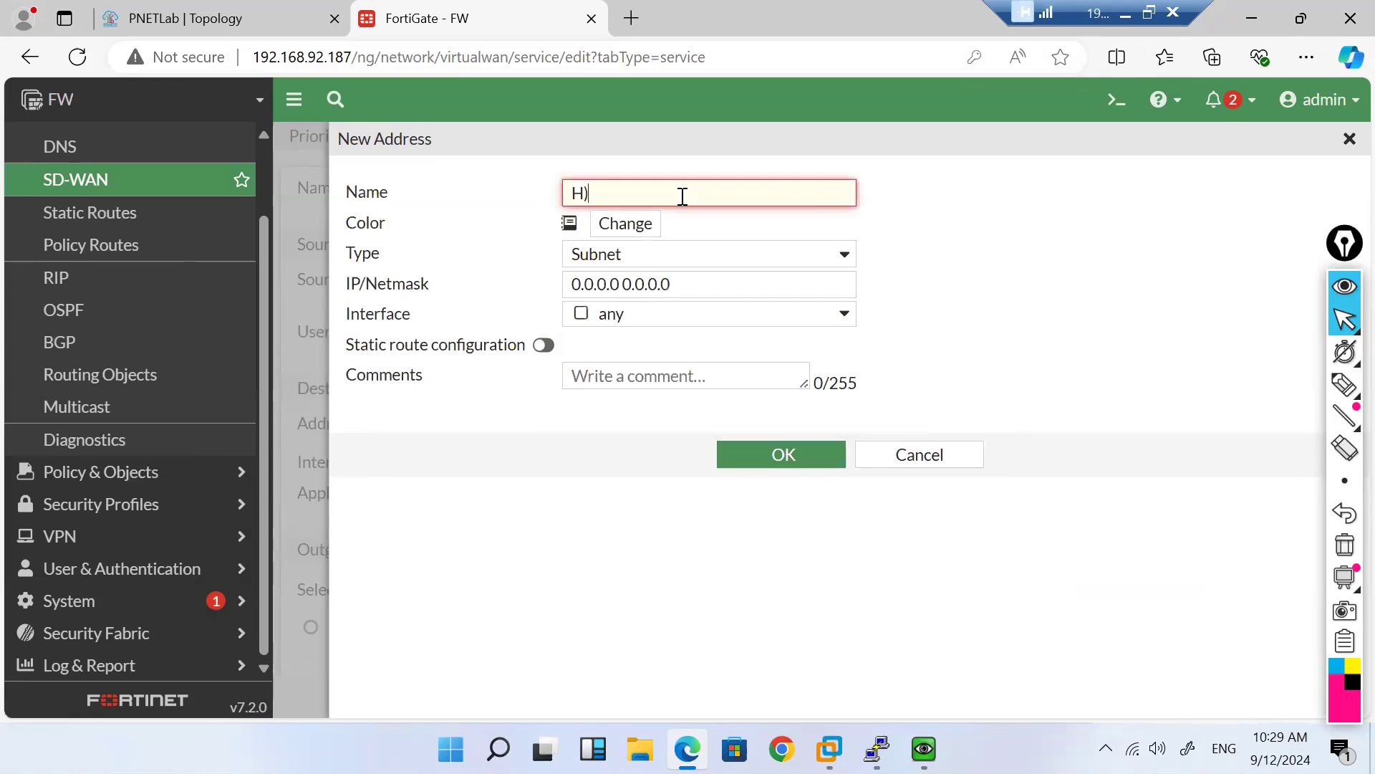
{"action": "key", "text": "BackSpace"}
{"action": "type", "text": "_8.8.8.8"}
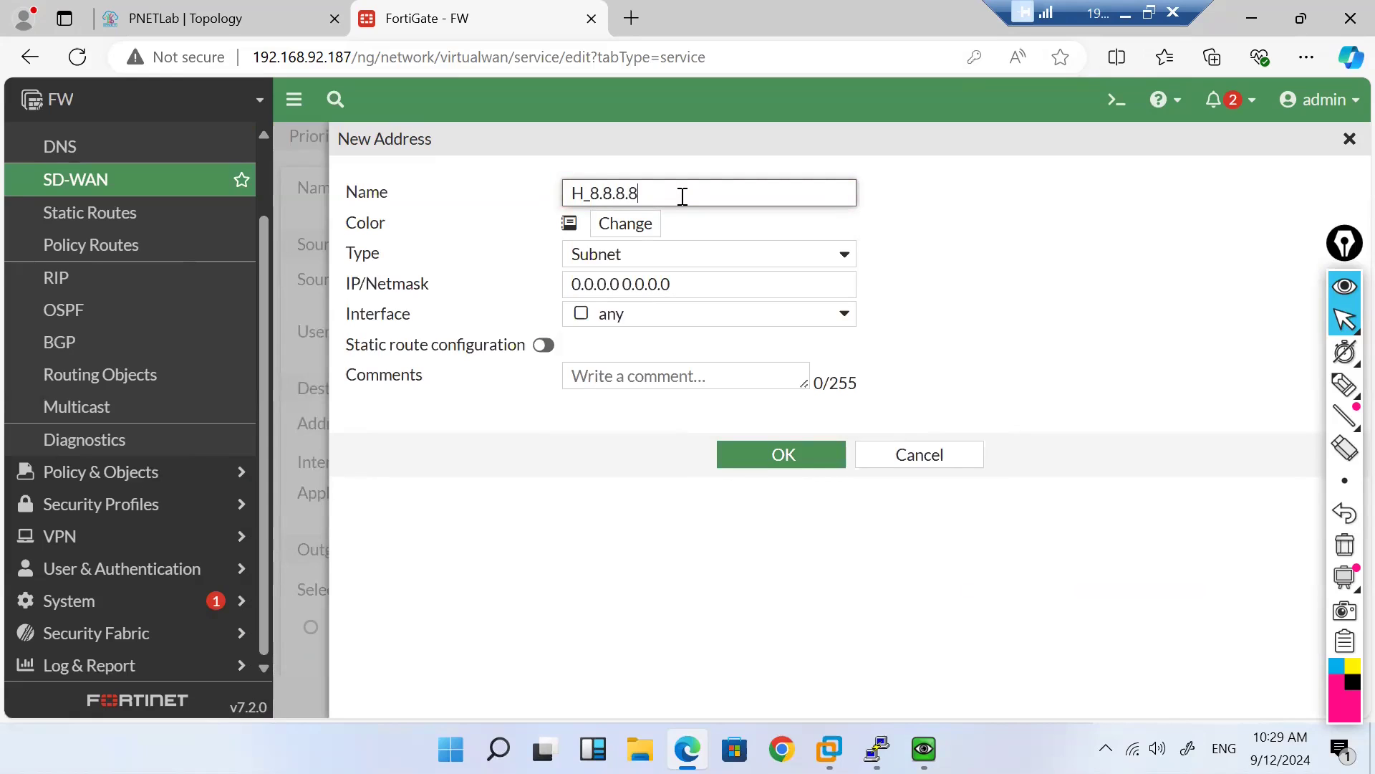
Step: Give it type Subnet and IP 8.8.8.8, save, and select it as the rule's destination
{"action": "left_click", "coordinate": [702, 255]}
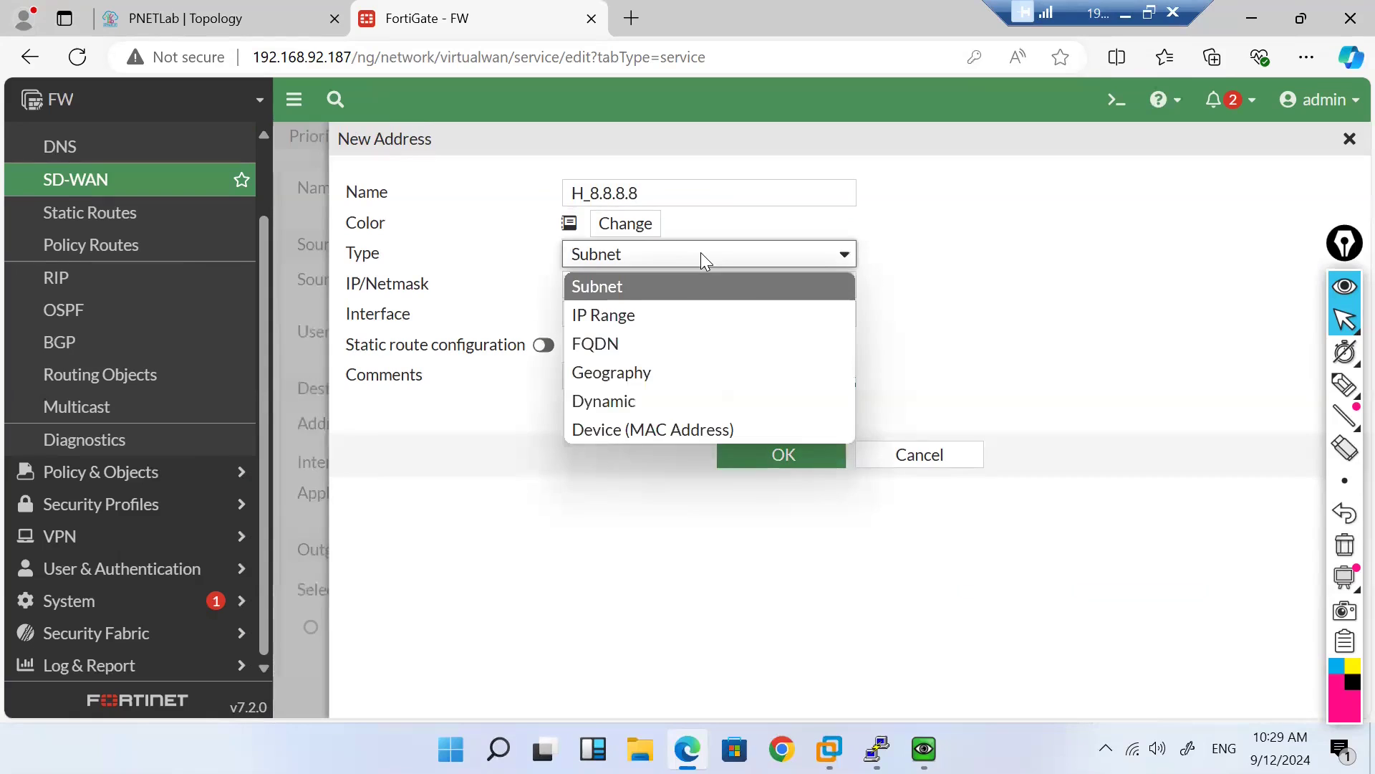
{"action": "left_click", "coordinate": [701, 252]}
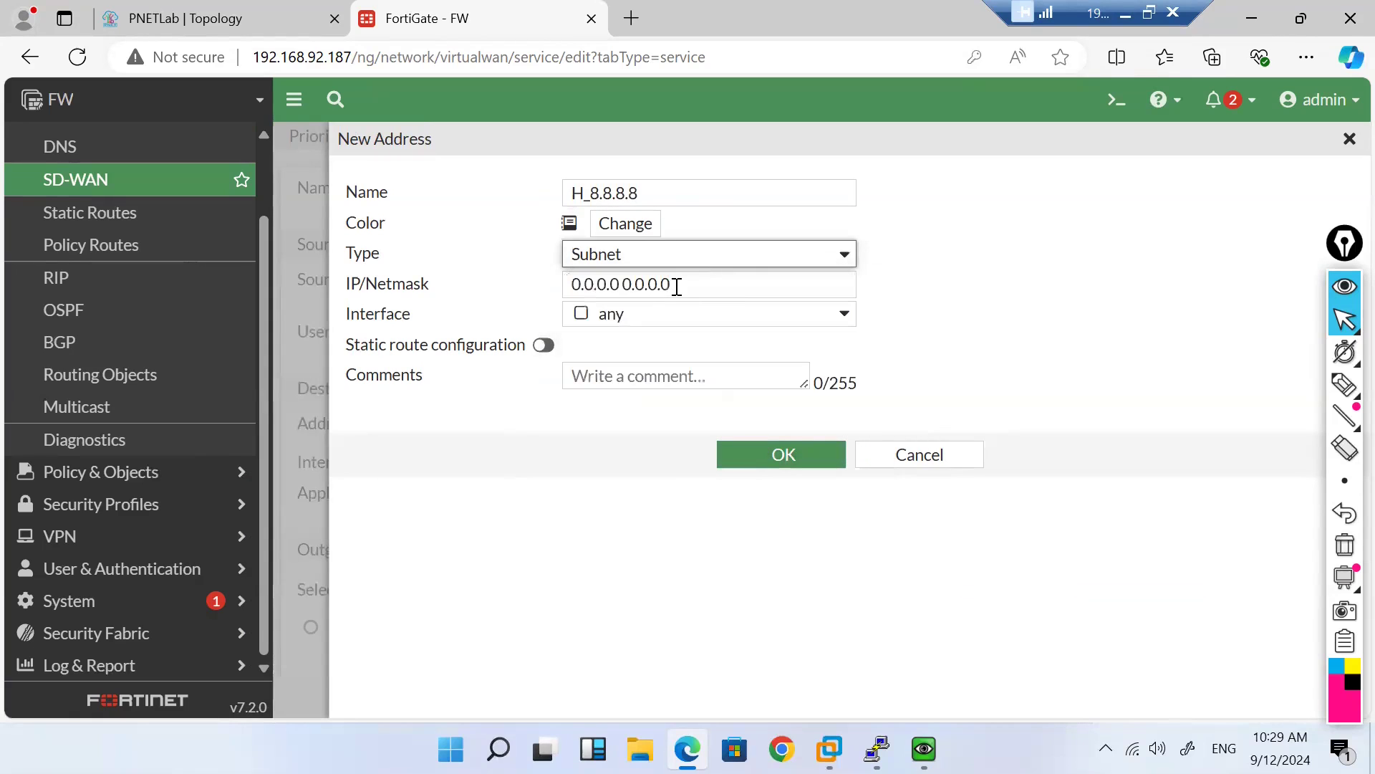
{"action": "left_click", "coordinate": [677, 285]}
{"action": "type", "text": "8.8.8.8/32"}
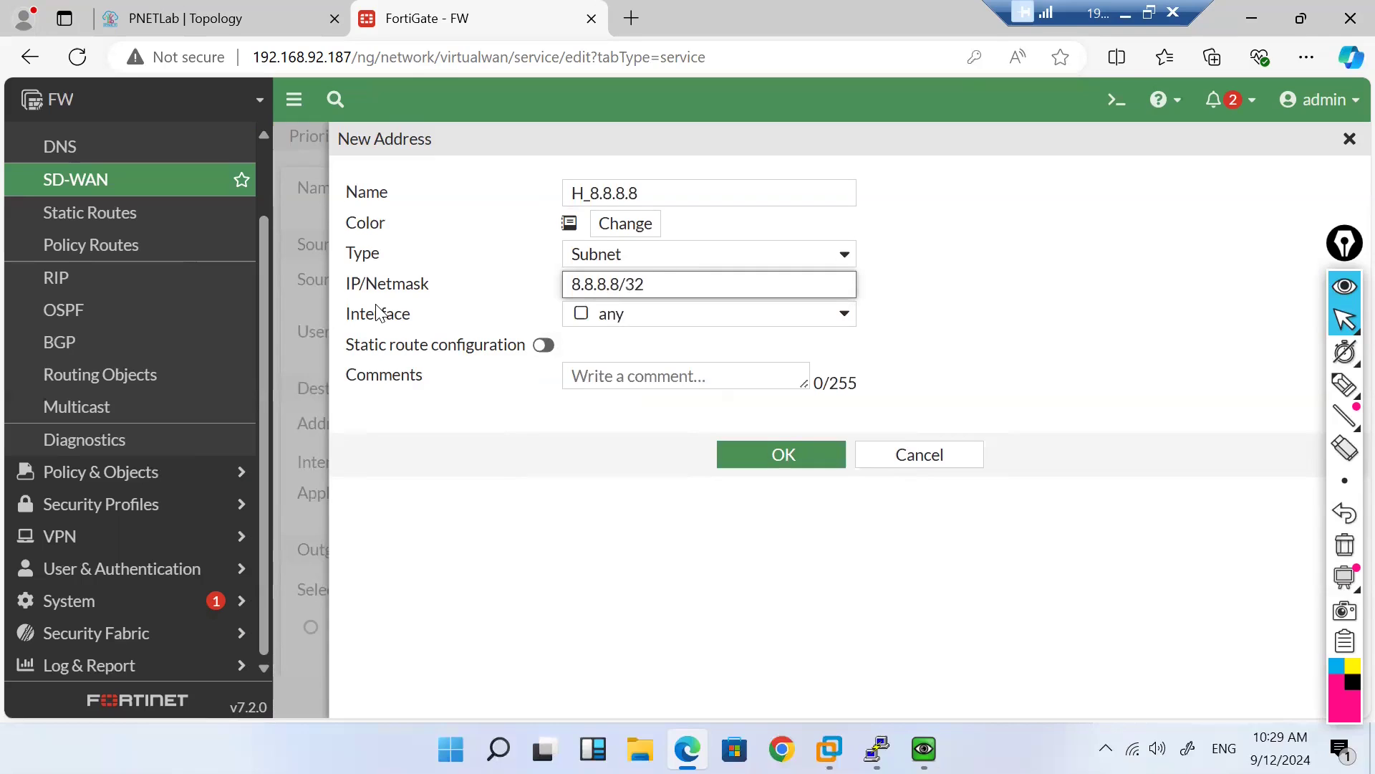
{"action": "left_click", "coordinate": [561, 465]}
{"action": "left_click", "coordinate": [776, 467]}
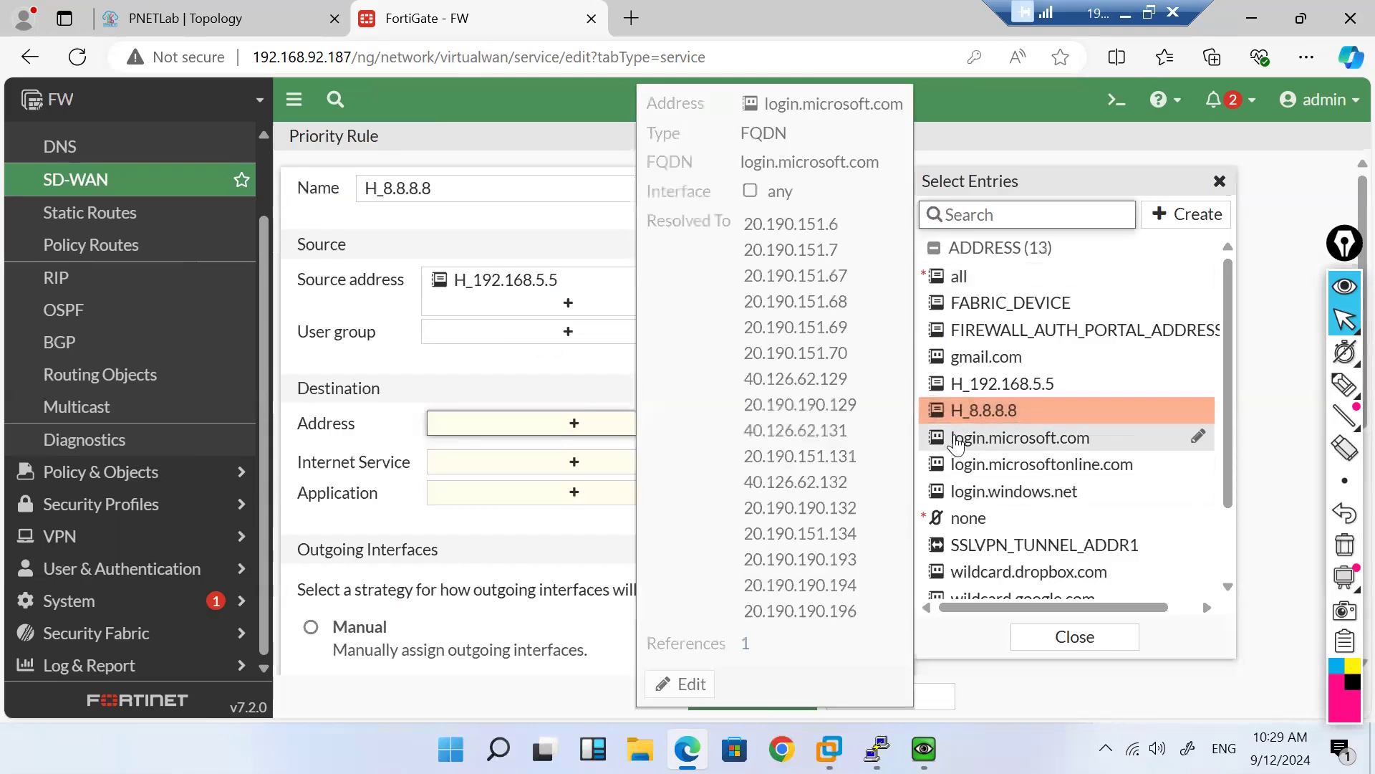
{"action": "left_click", "coordinate": [978, 416]}
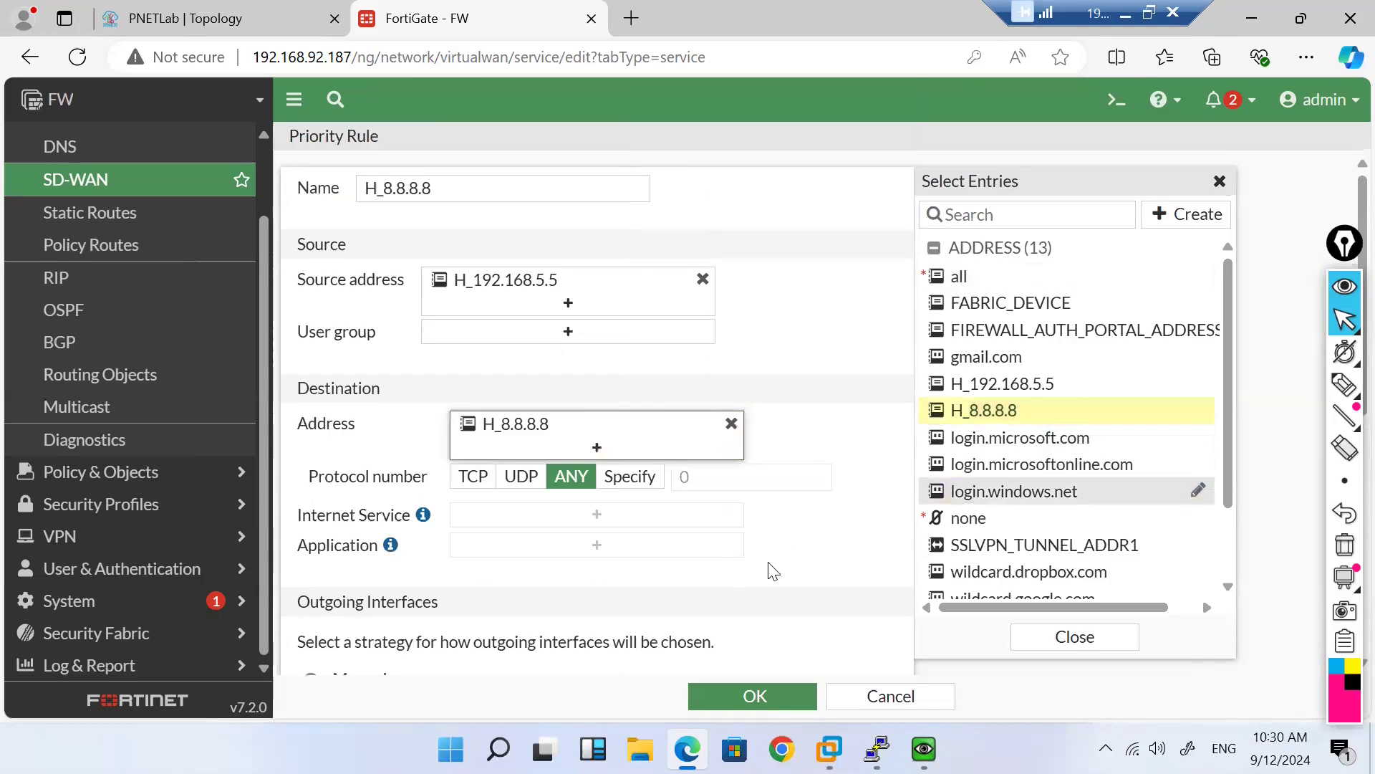
Step: Make ISP1-Tata (port2) the rule's interface preference, checking the ISP links on the topology diagram
{"action": "scroll", "coordinate": [772, 571], "scroll_direction": "down", "scroll_amount": 2}
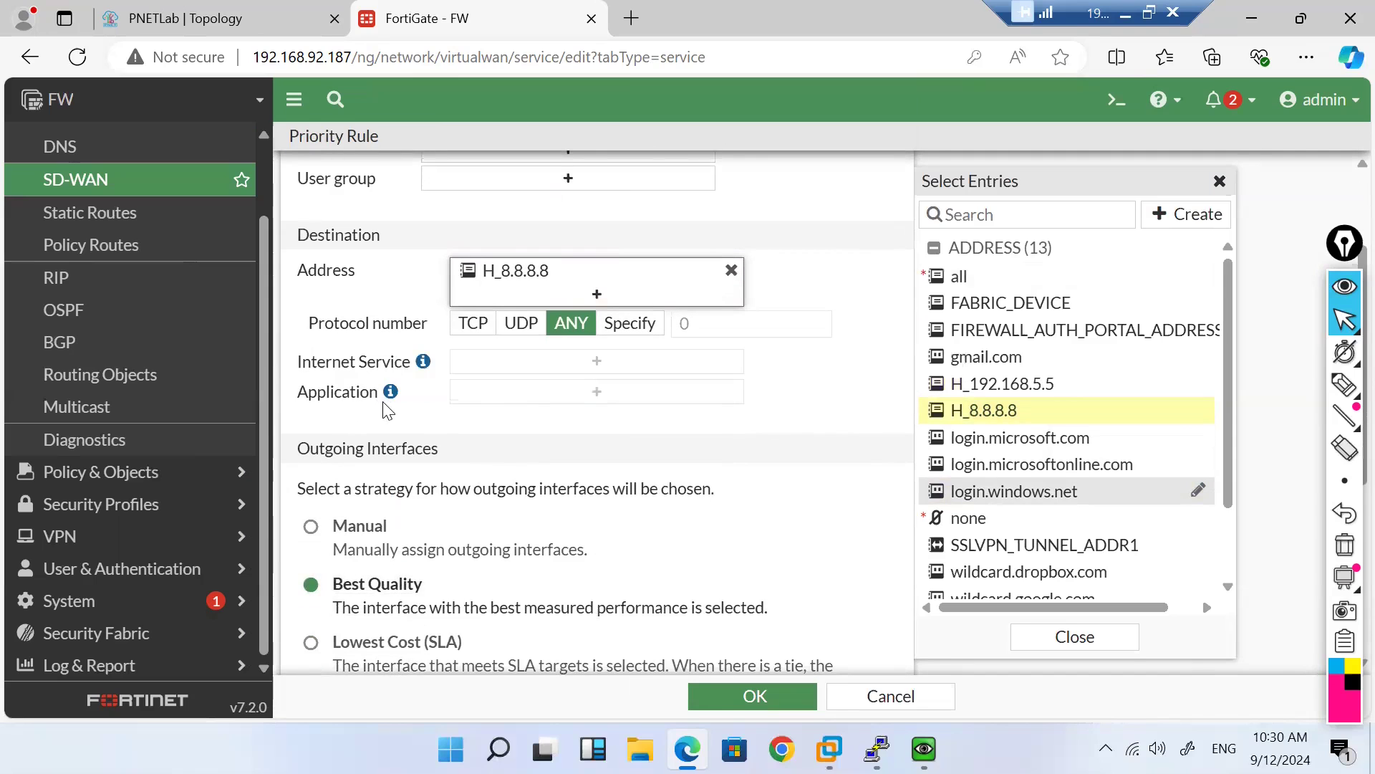
{"action": "scroll", "coordinate": [499, 469], "scroll_direction": "down", "scroll_amount": 5}
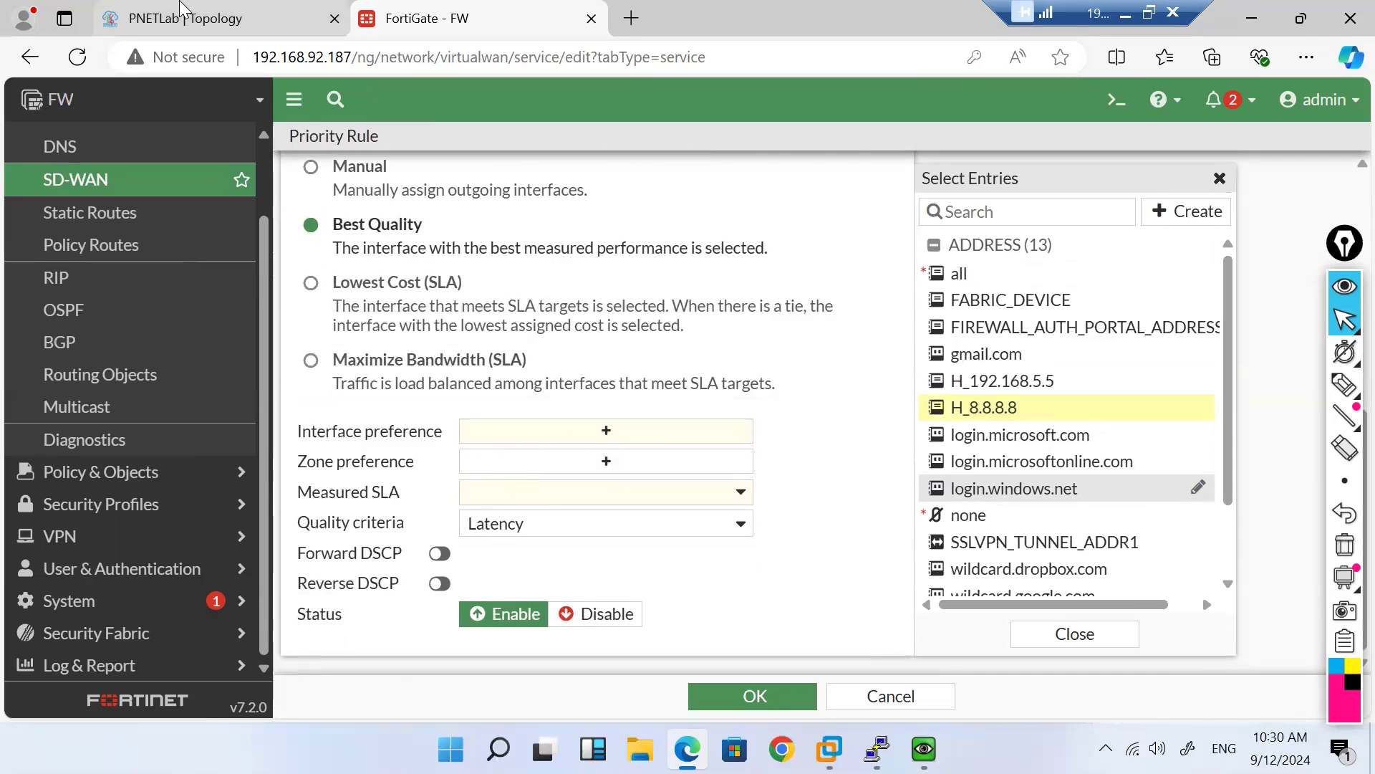
{"action": "left_click", "coordinate": [182, 9]}
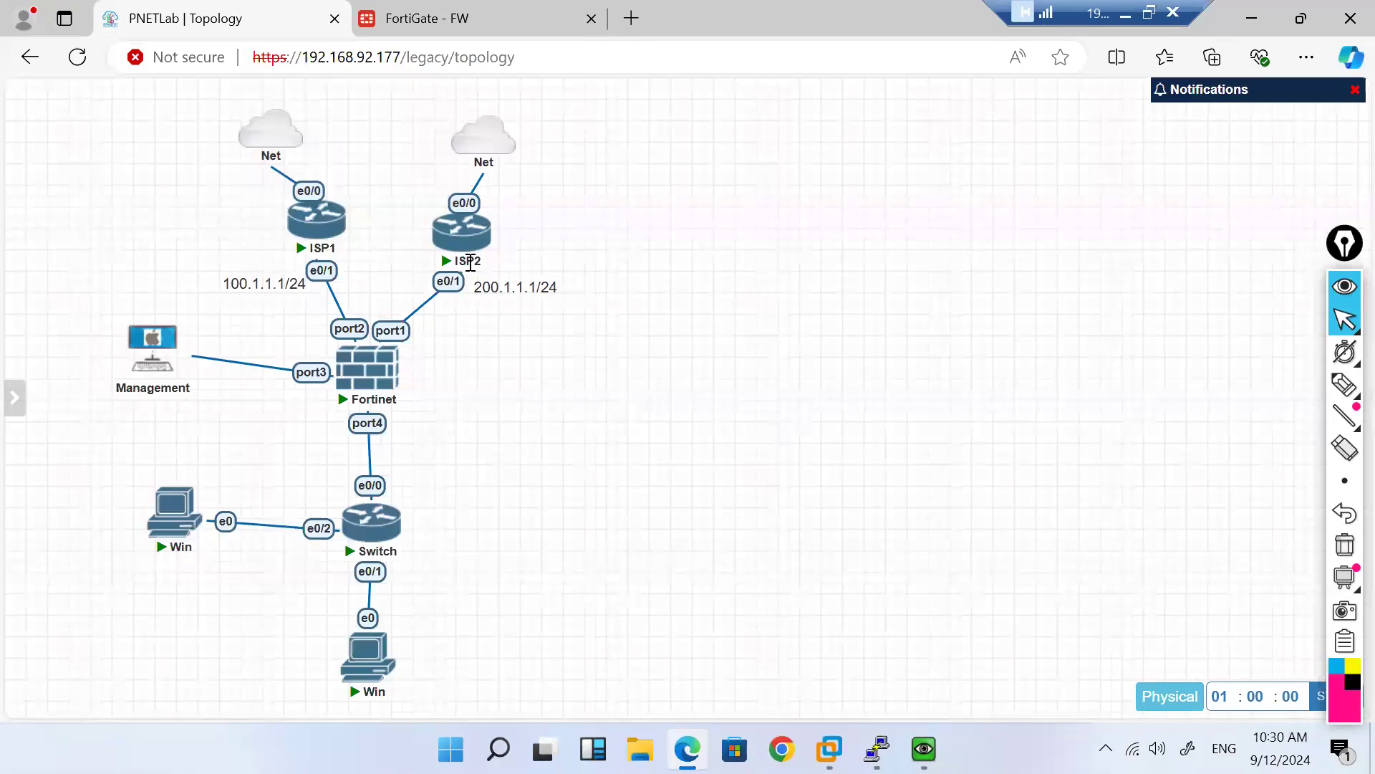
{"action": "left_click", "coordinate": [474, 10]}
{"action": "left_click", "coordinate": [605, 432]}
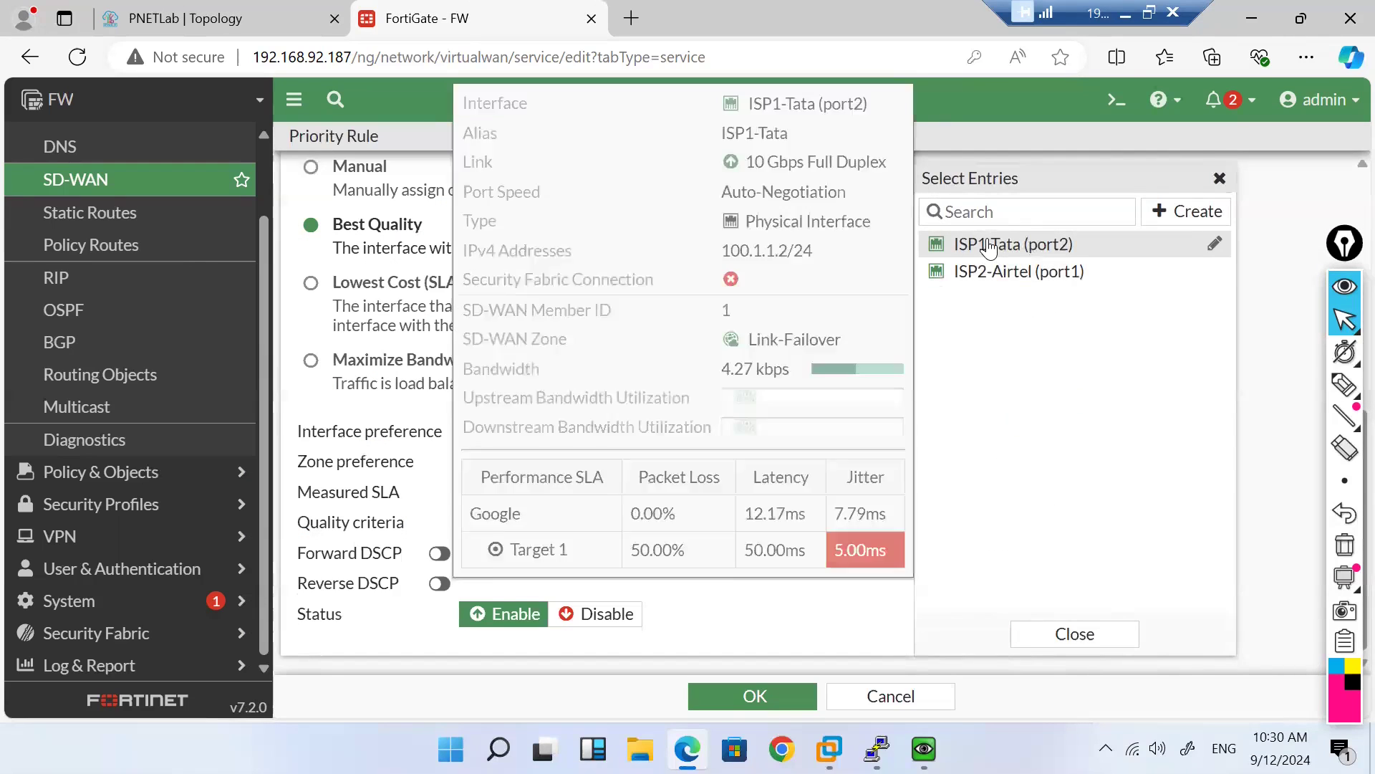
{"action": "left_click", "coordinate": [989, 248]}
{"action": "mouse_move", "coordinate": [986, 283]}
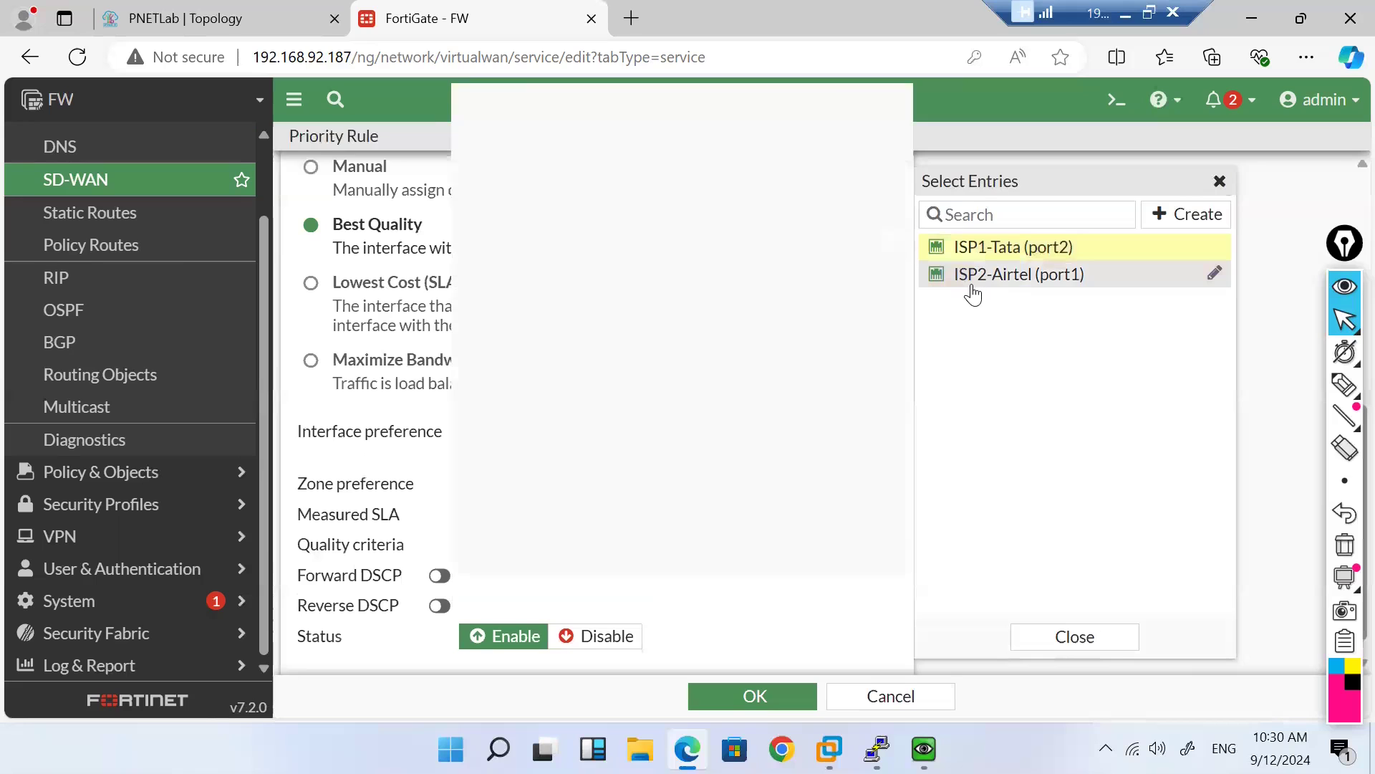
{"action": "left_click", "coordinate": [188, 10]}
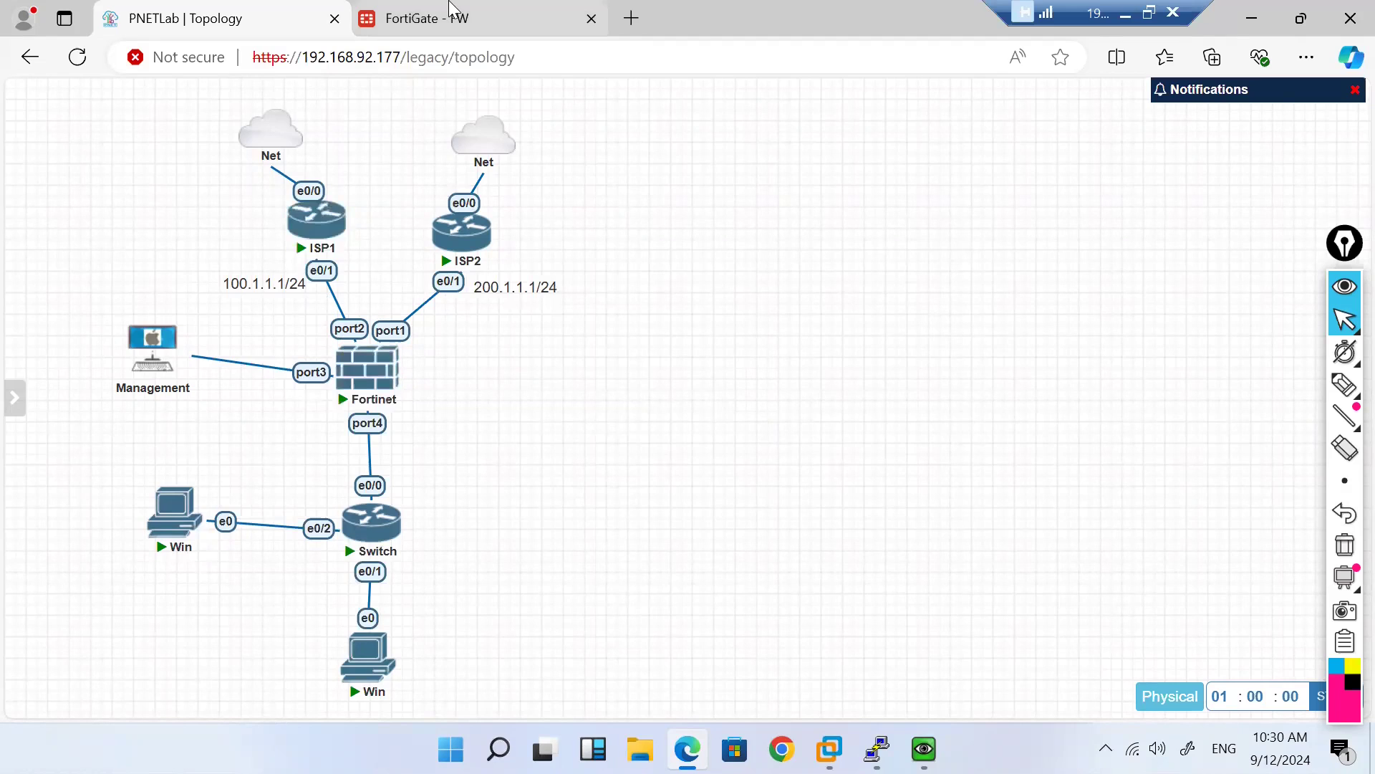
{"action": "left_click", "coordinate": [426, 18]}
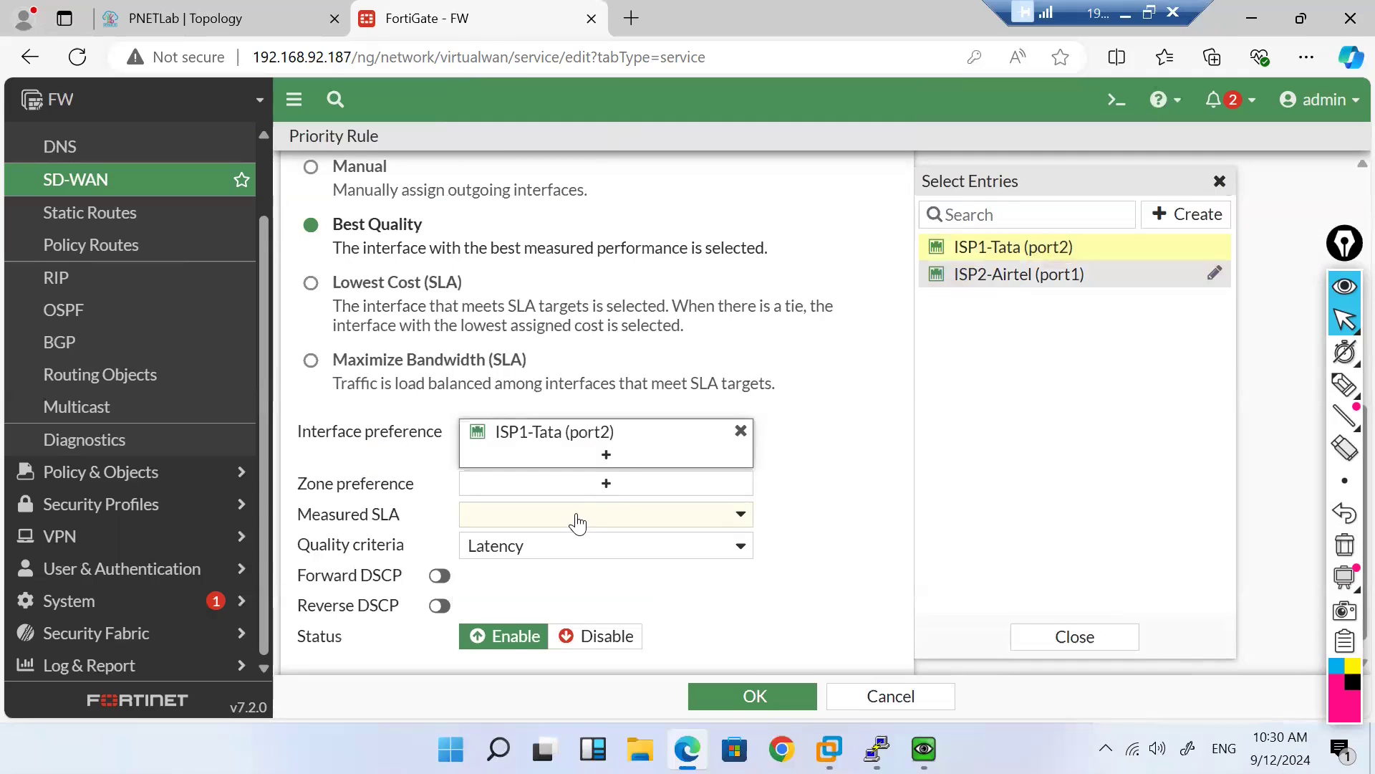
{"action": "scroll", "coordinate": [579, 521], "scroll_direction": "down", "scroll_amount": 1}
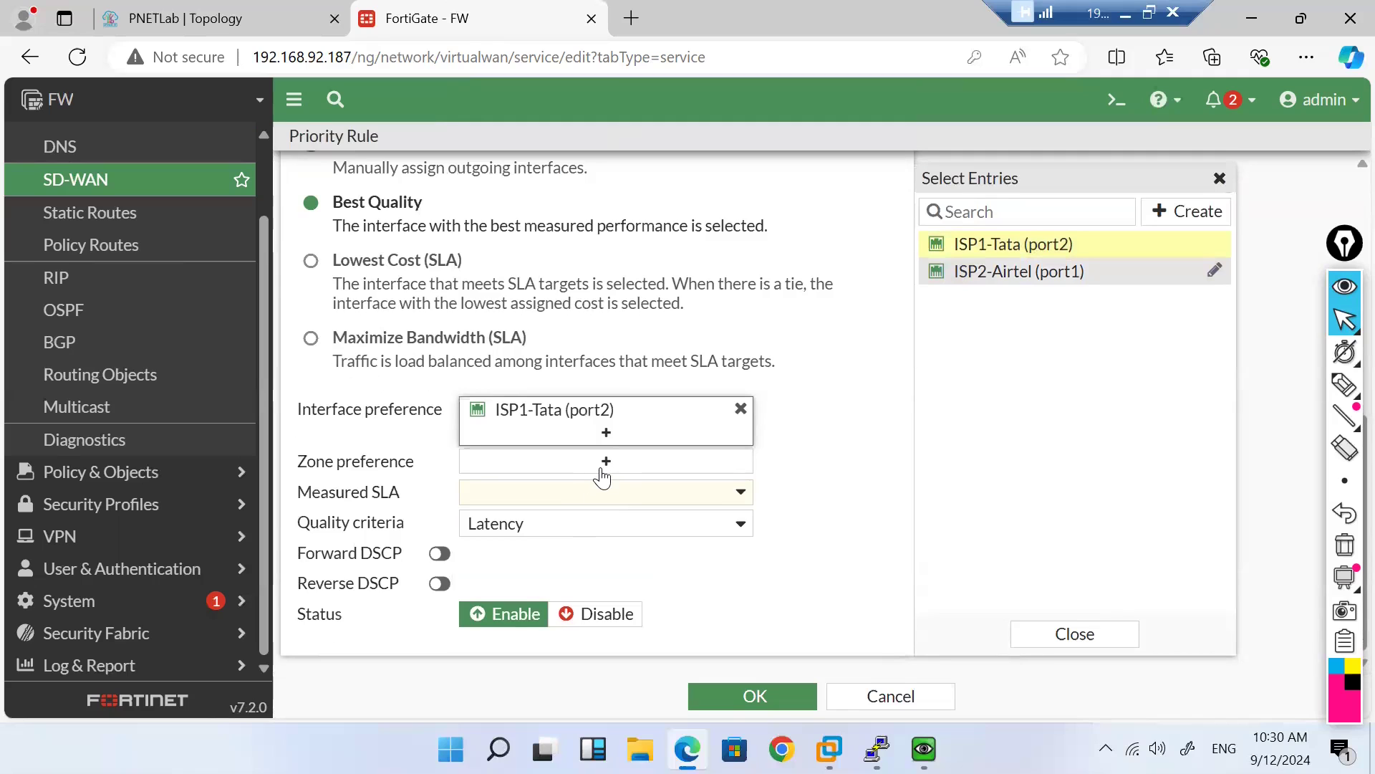
Step: Set the Measured SLA to Google and save the H_8.8.8.8 priority rule
{"action": "left_click", "coordinate": [729, 492]}
{"action": "scroll", "coordinate": [665, 634], "scroll_direction": "down", "scroll_amount": 1}
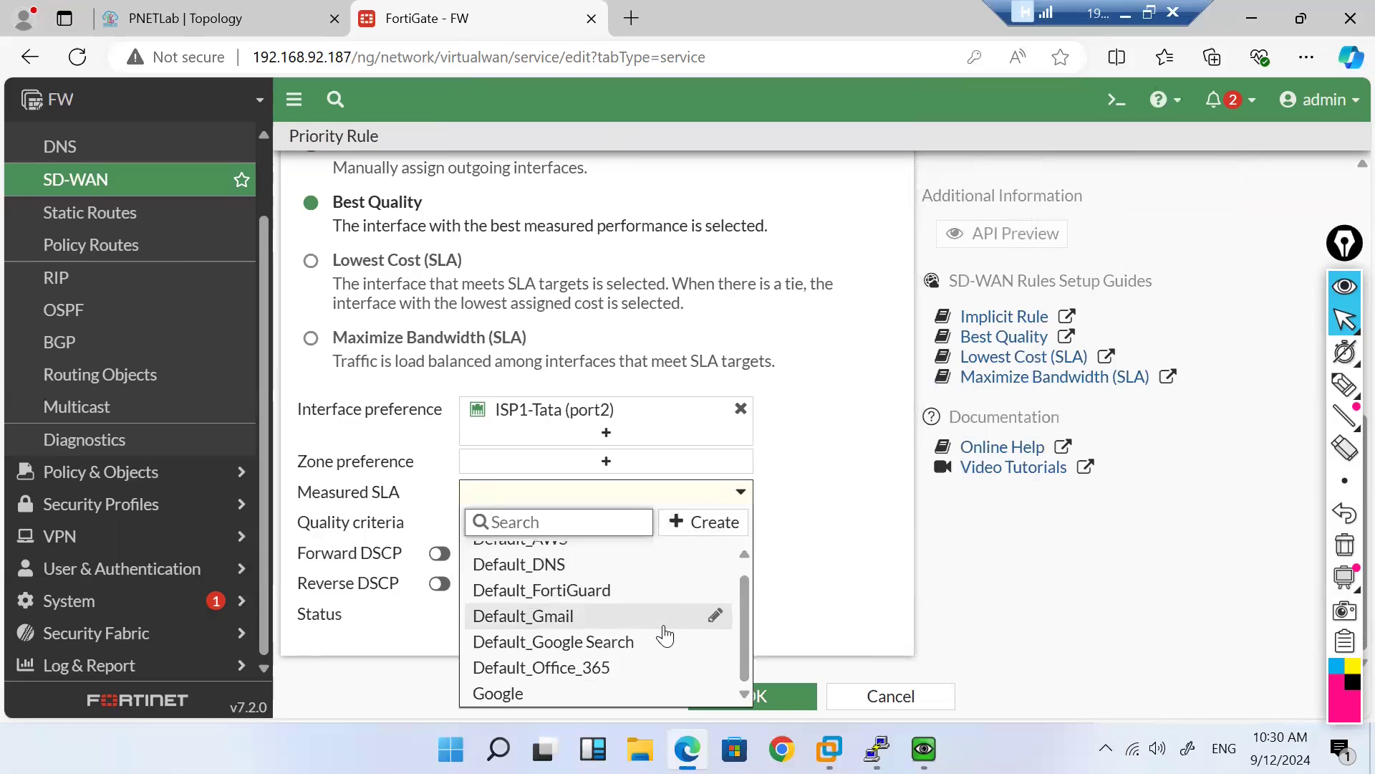
{"action": "left_click", "coordinate": [534, 692]}
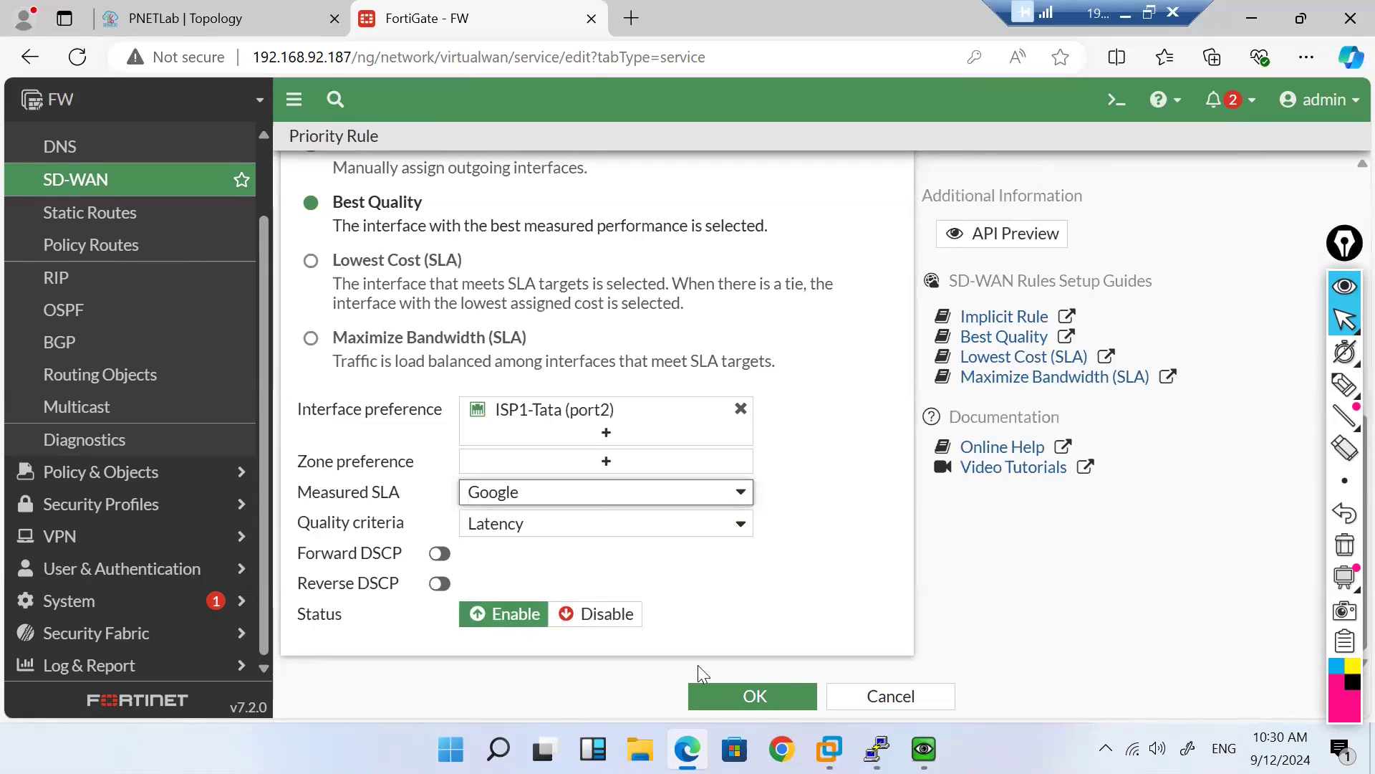
{"action": "left_click", "coordinate": [753, 706]}
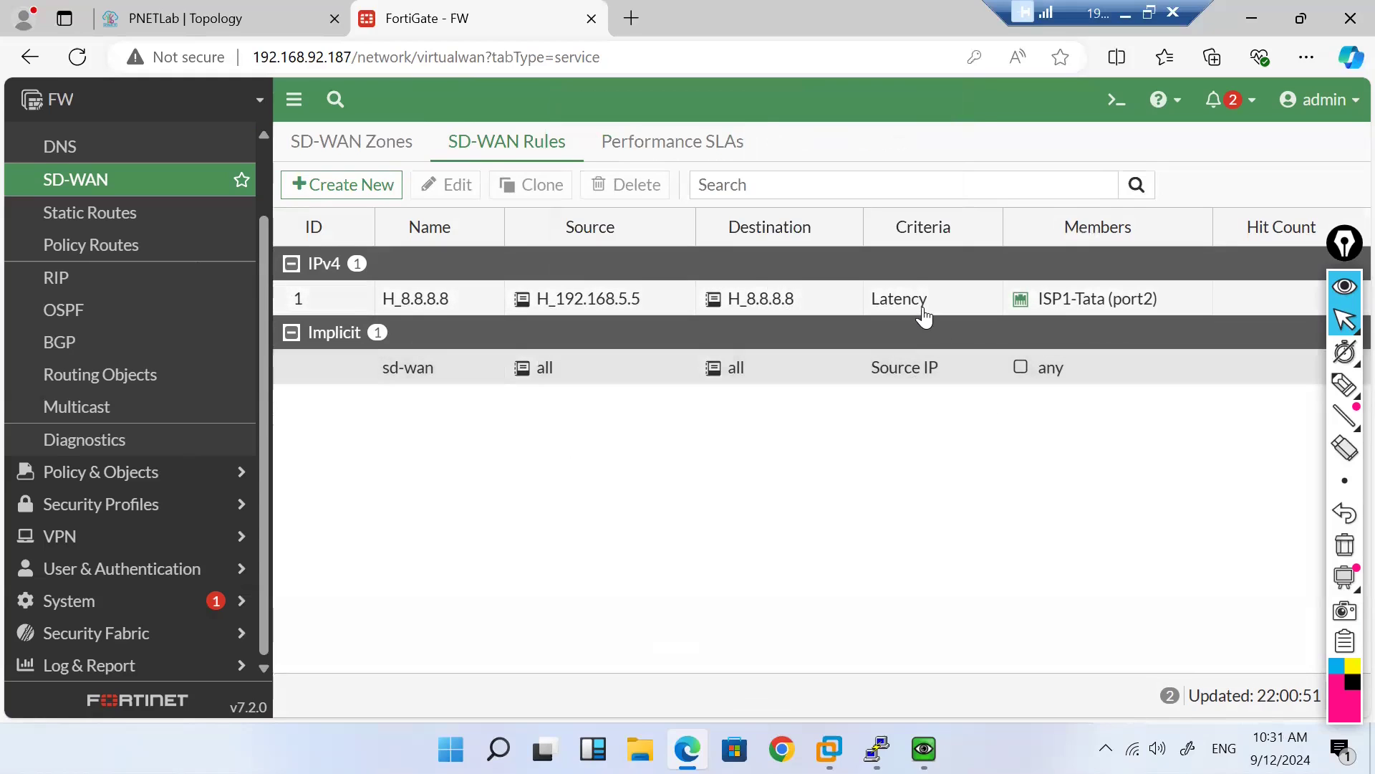
Step: On the Windows lab PC console, run tracert -d 8.8.8.8
{"action": "mouse_move", "coordinate": [876, 748]}
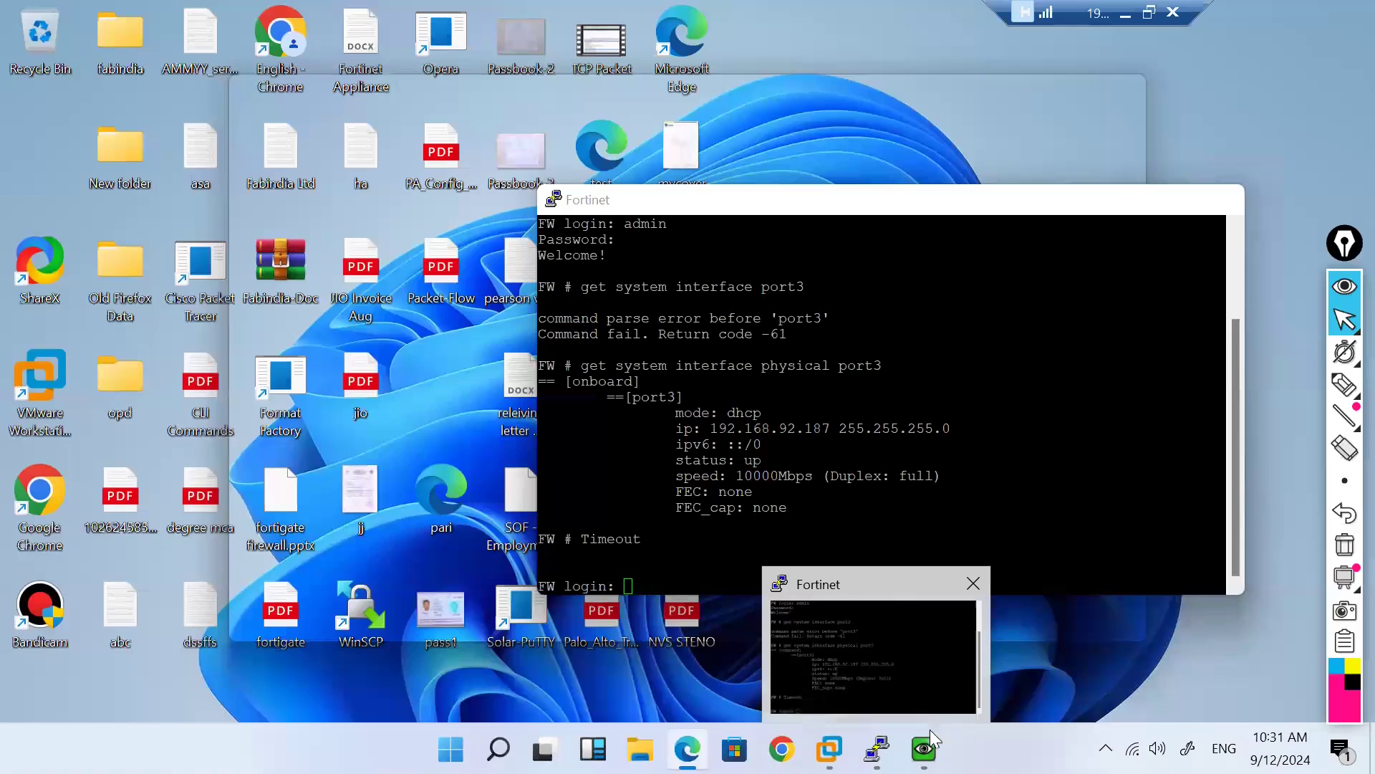
{"action": "mouse_move", "coordinate": [926, 745]}
{"action": "left_click", "coordinate": [992, 674]}
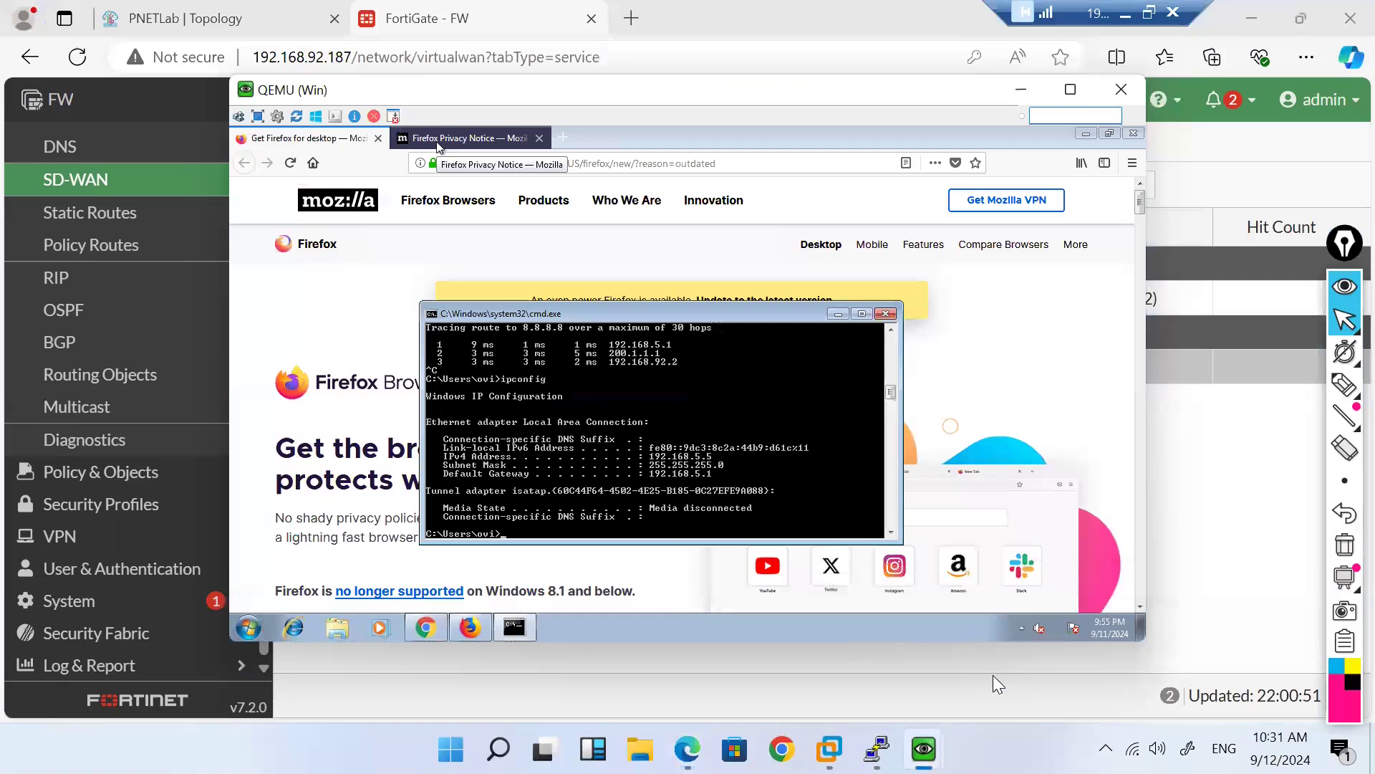
{"action": "type", "text": "tracert -d 8.8.8.8"}
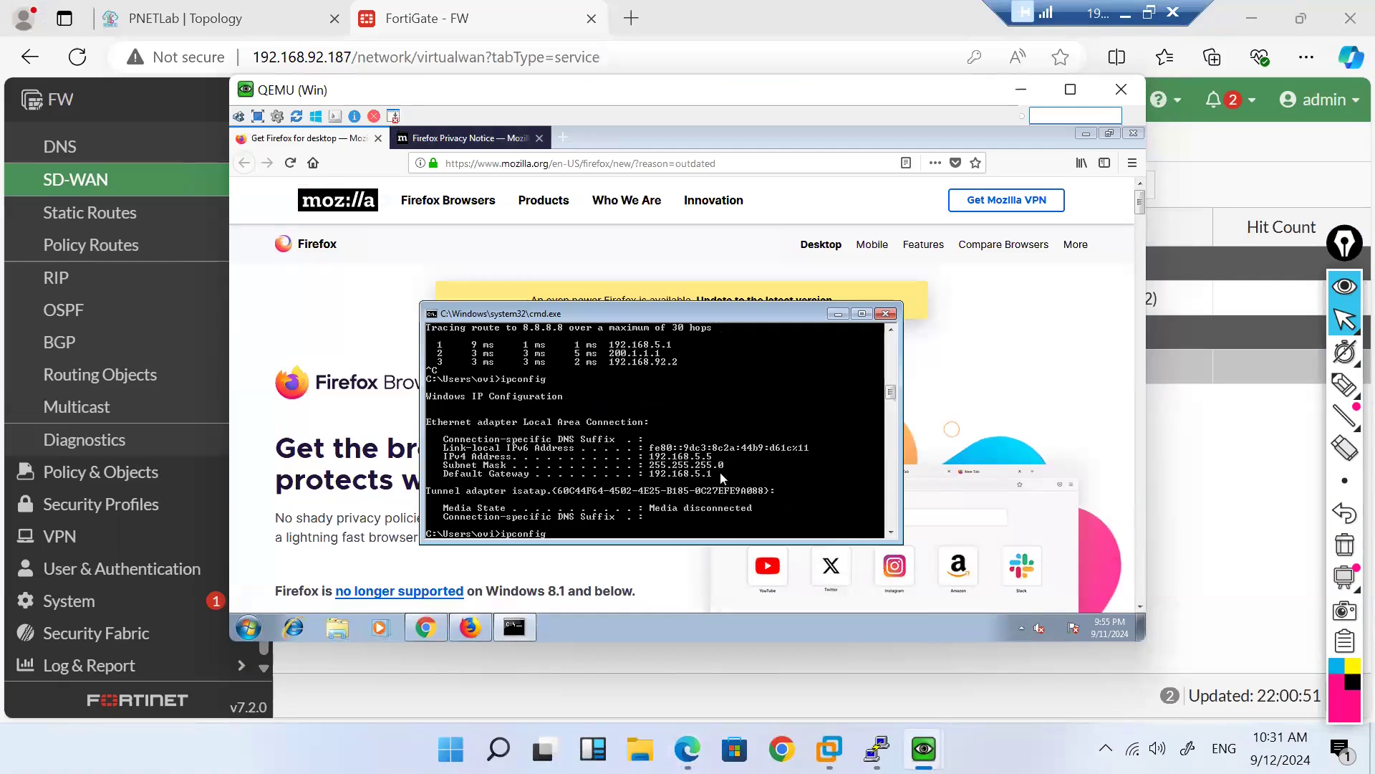
{"action": "key", "text": "Return"}
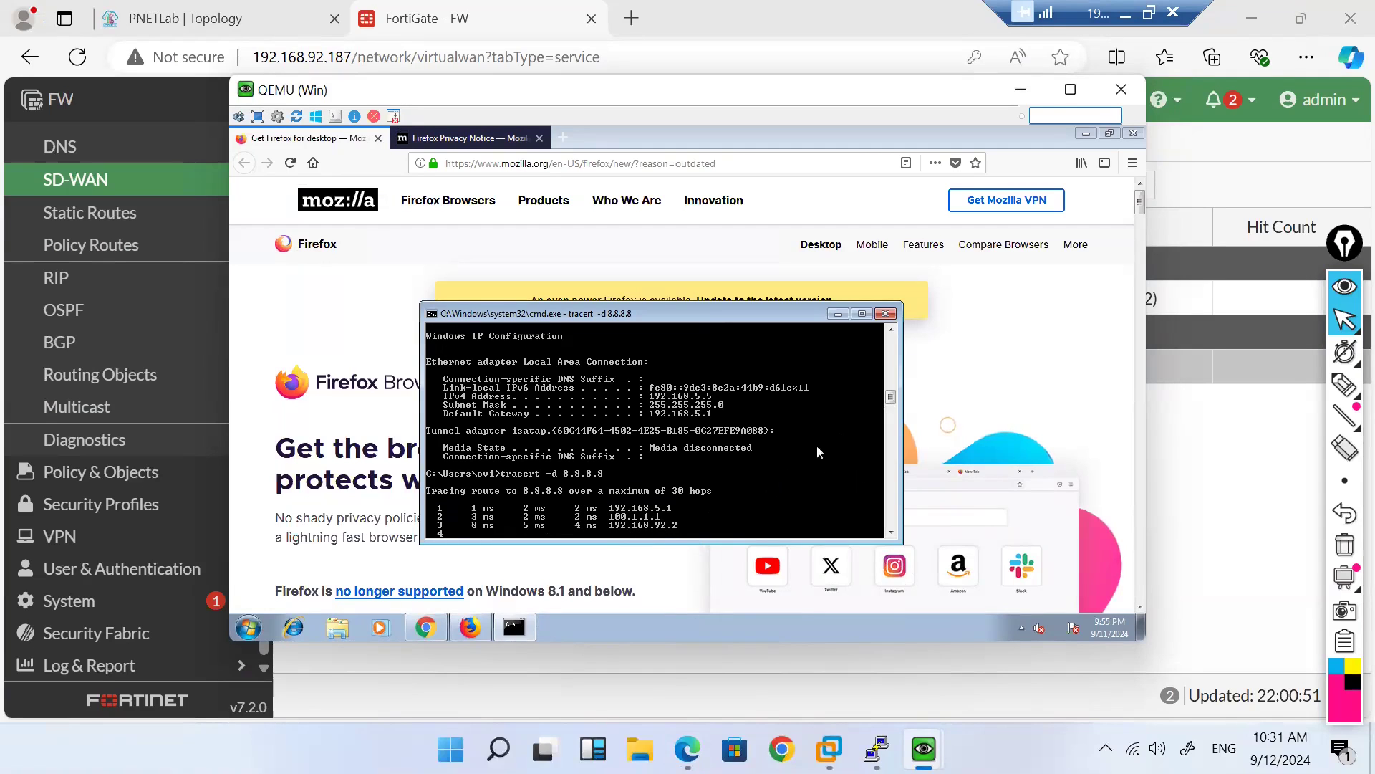
Step: Review the trace hops to confirm 100.1.1.1 via ISP1, then stop it with Ctrl+C
{"action": "left_click", "coordinate": [891, 335]}
{"action": "scroll", "coordinate": [893, 340], "scroll_direction": "up", "scroll_amount": 3}
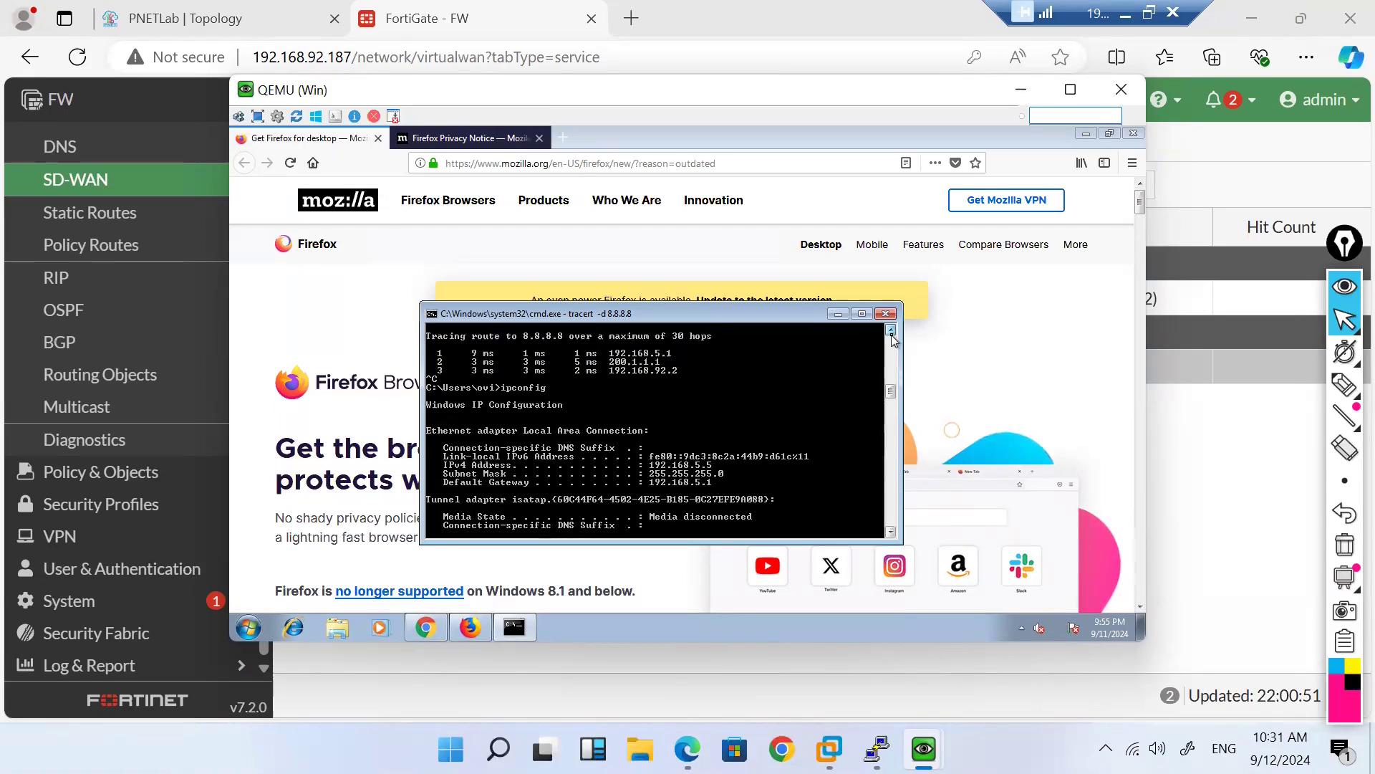
{"action": "left_click", "coordinate": [892, 333]}
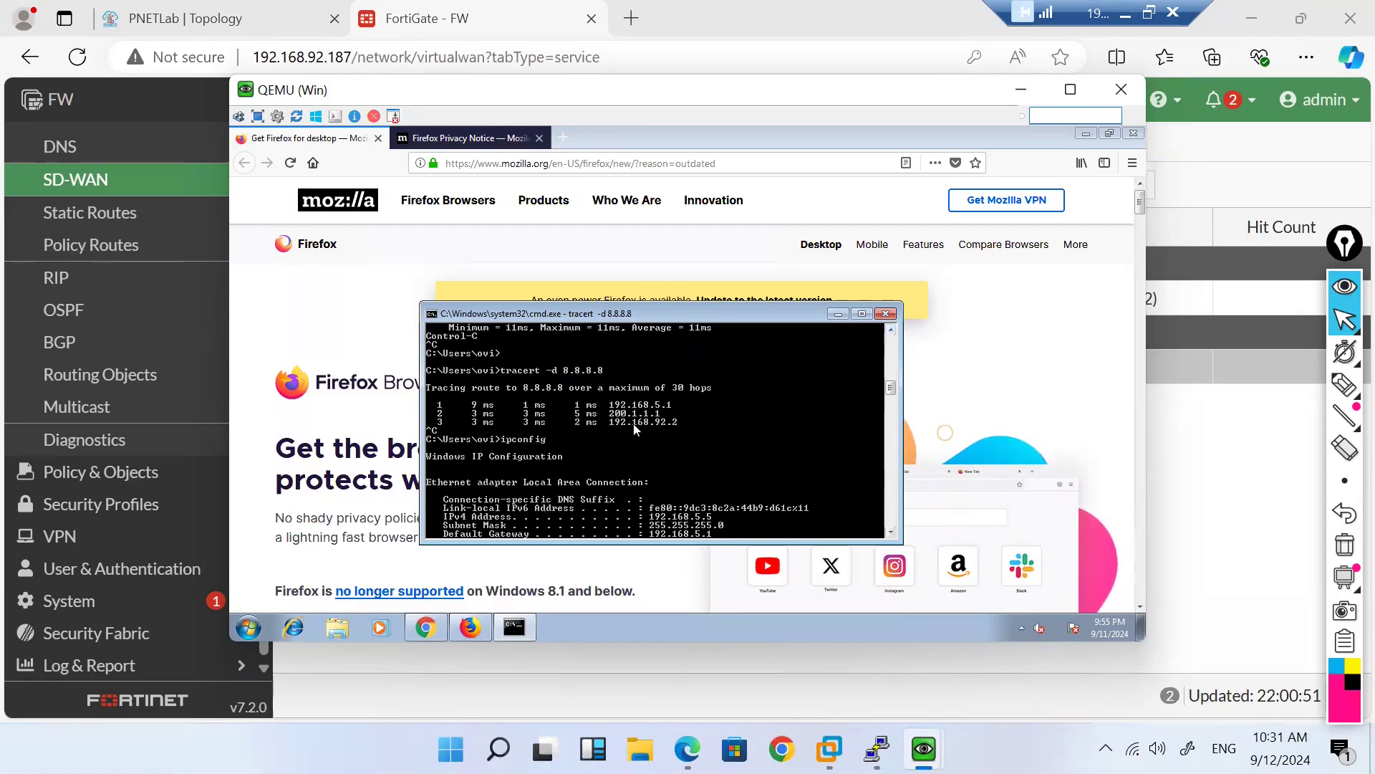
{"action": "scroll", "coordinate": [634, 424], "scroll_direction": "down", "scroll_amount": 5}
{"action": "scroll", "coordinate": [698, 434], "scroll_direction": "up", "scroll_amount": 3}
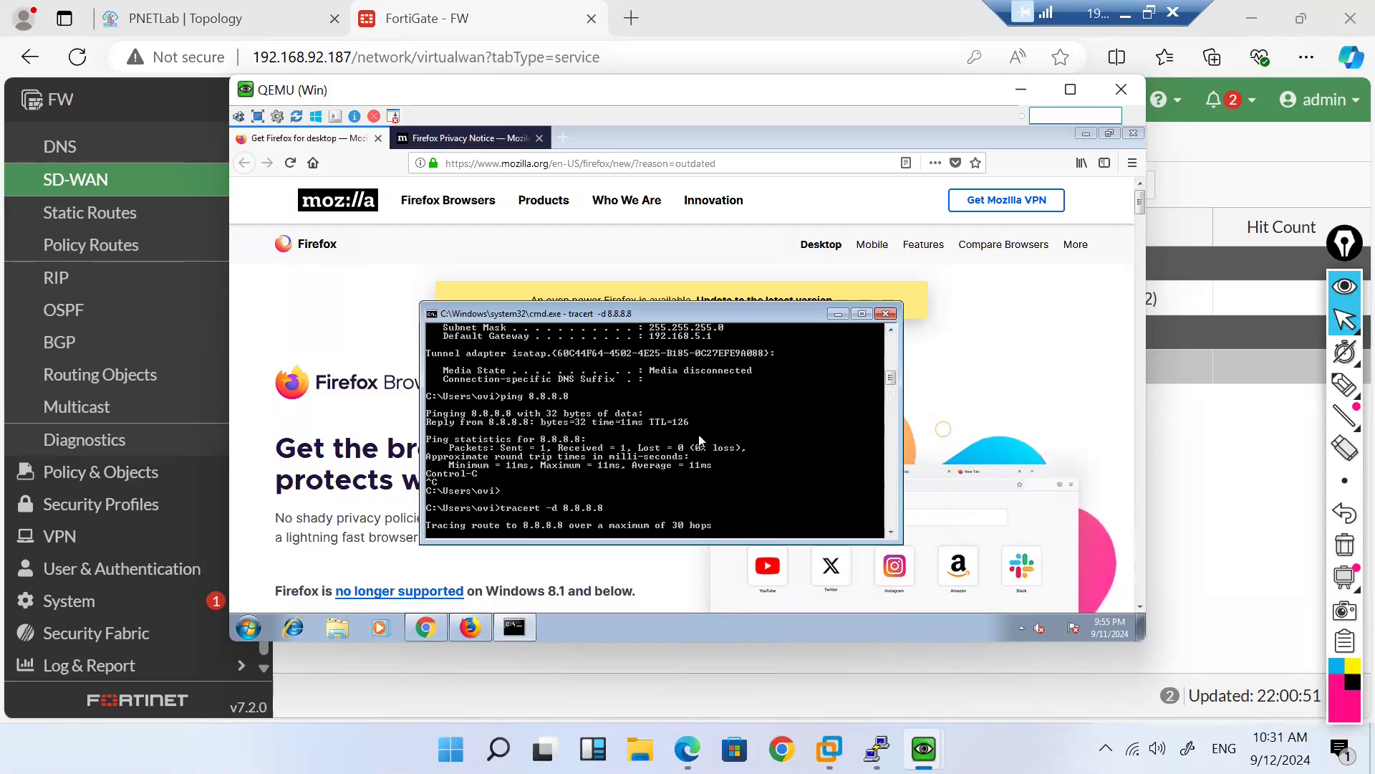
{"action": "key", "text": "ctrl+c"}
{"action": "scroll", "coordinate": [702, 440], "scroll_direction": "up", "scroll_amount": 2}
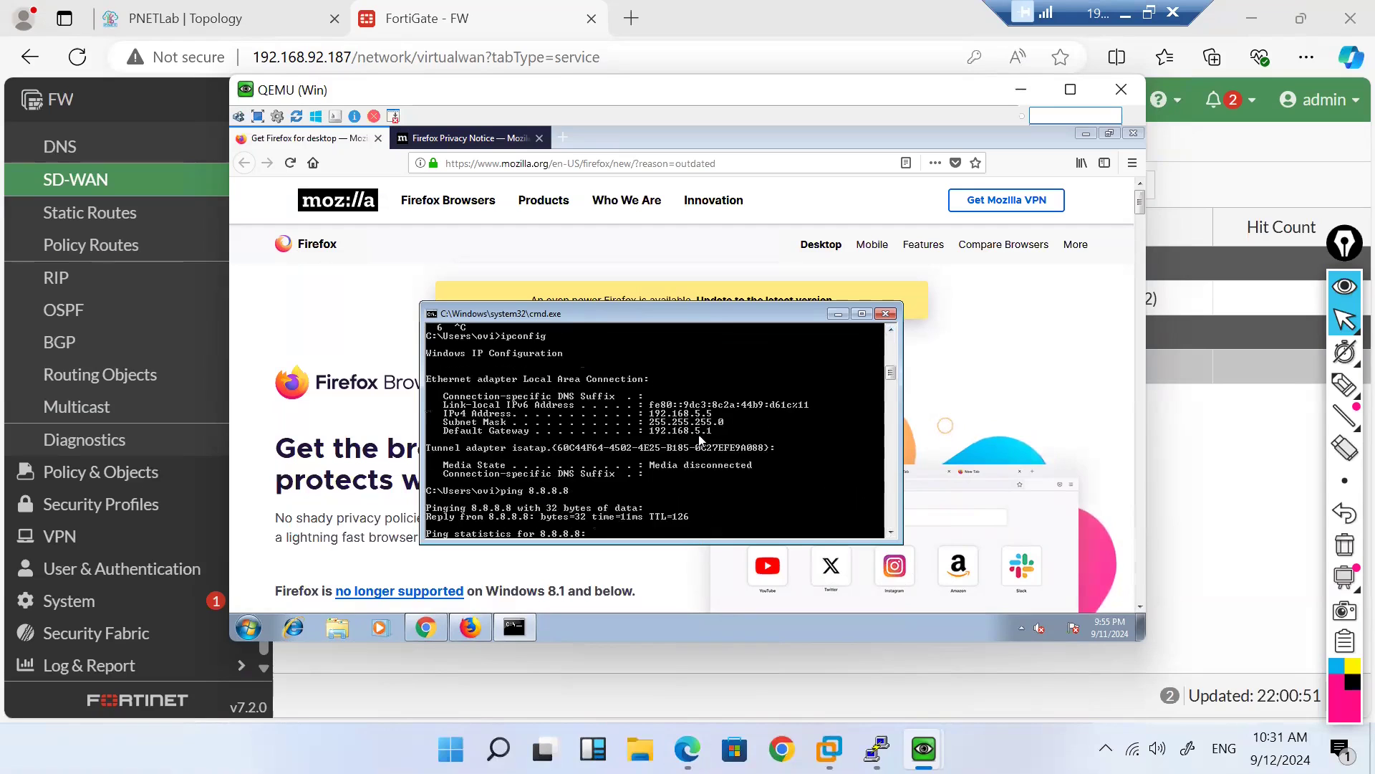
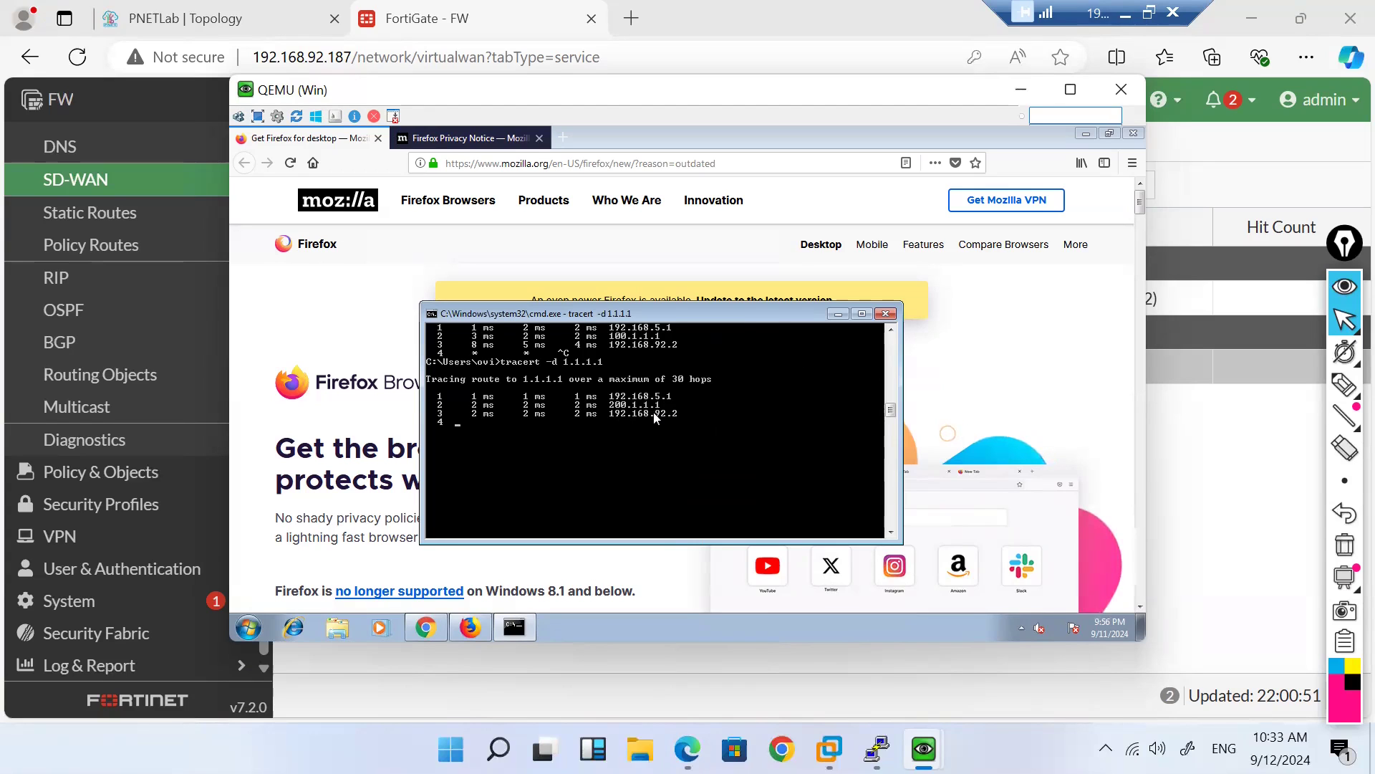
Step: Rerun tracert -d 8.8.8.8 on the client and stop it once it times out
{"action": "key", "text": "ctrl+c"}
{"action": "key", "text": "Up"}
{"action": "key", "text": "Up"}
{"action": "key", "text": "Return"}
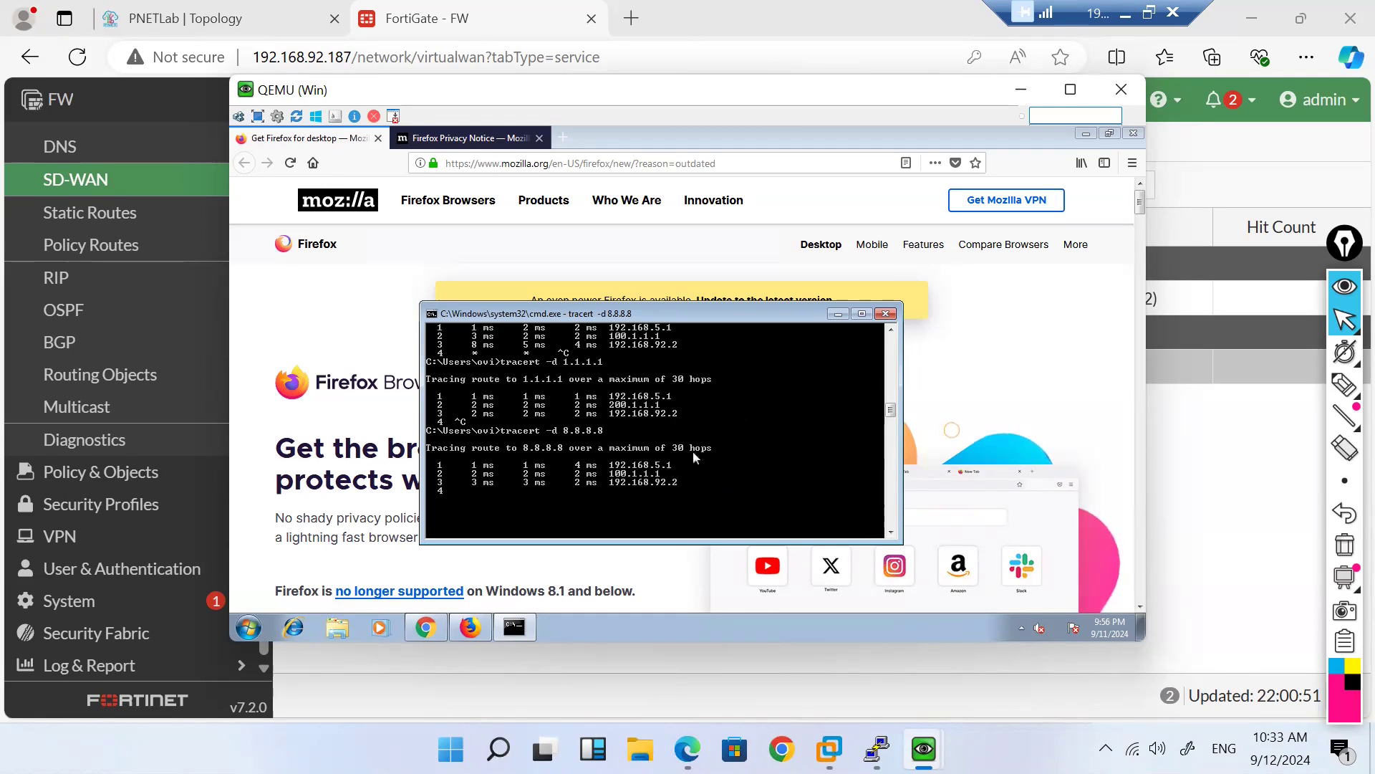
{"action": "left_click", "coordinate": [892, 331]}
{"action": "left_click", "coordinate": [892, 332]}
{"action": "left_click", "coordinate": [892, 331]}
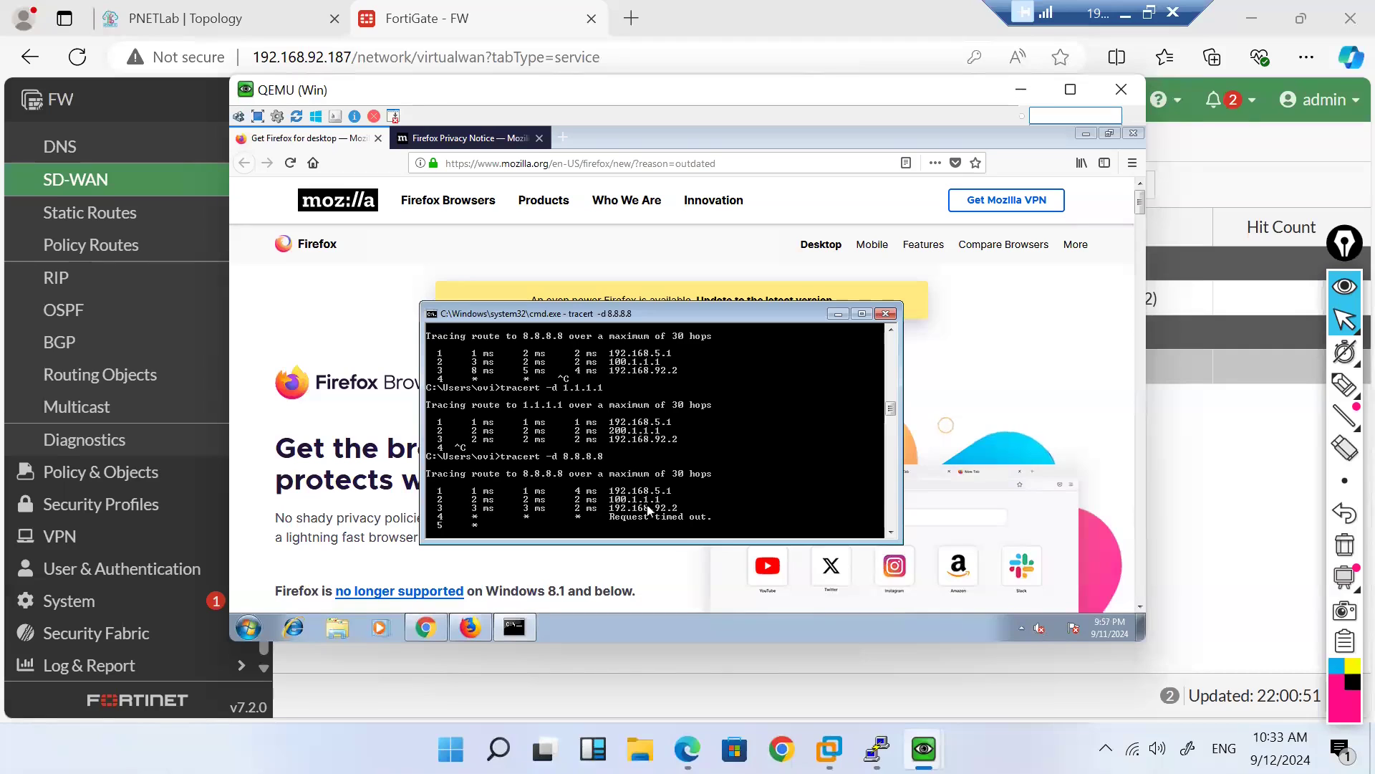
{"action": "key", "text": "ctrl+c"}
{"action": "key", "text": "Return"}
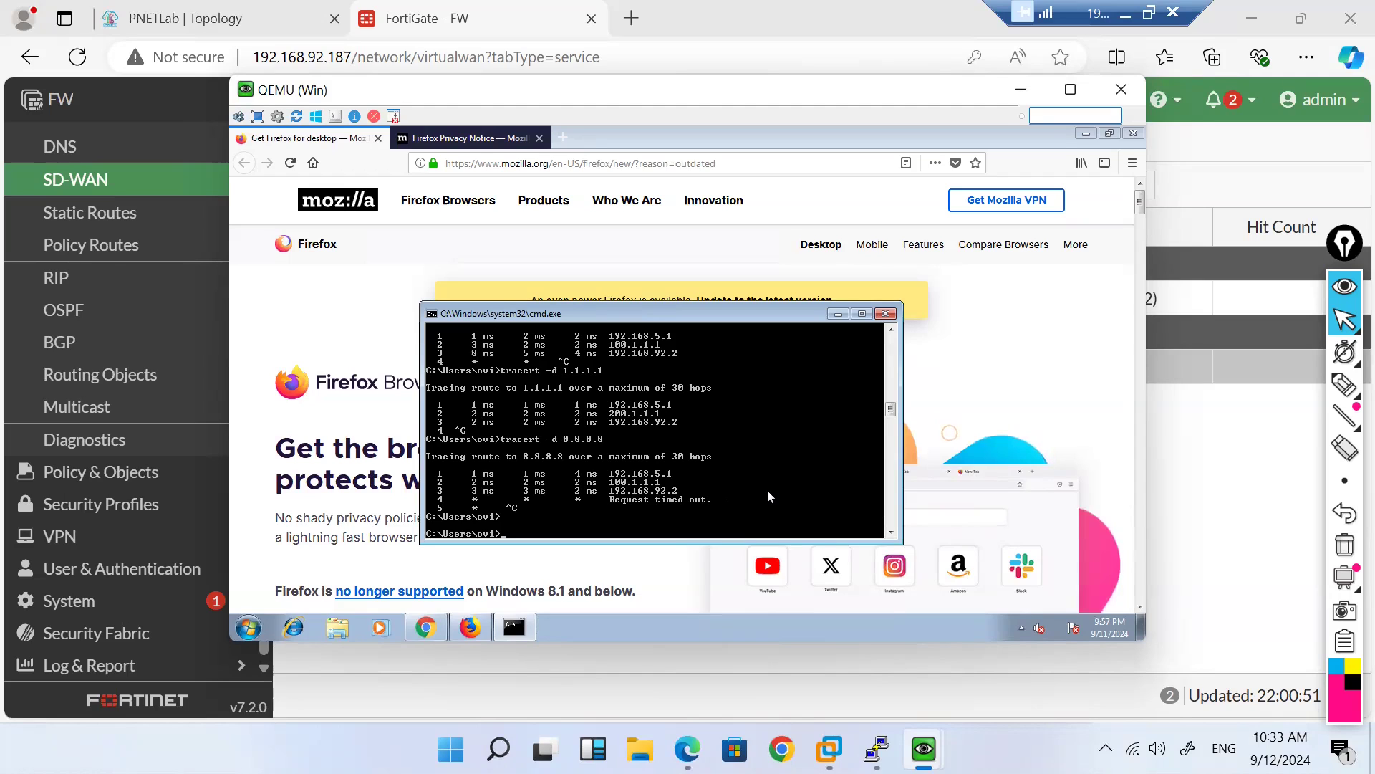
{"action": "type", "text": "tracert"}
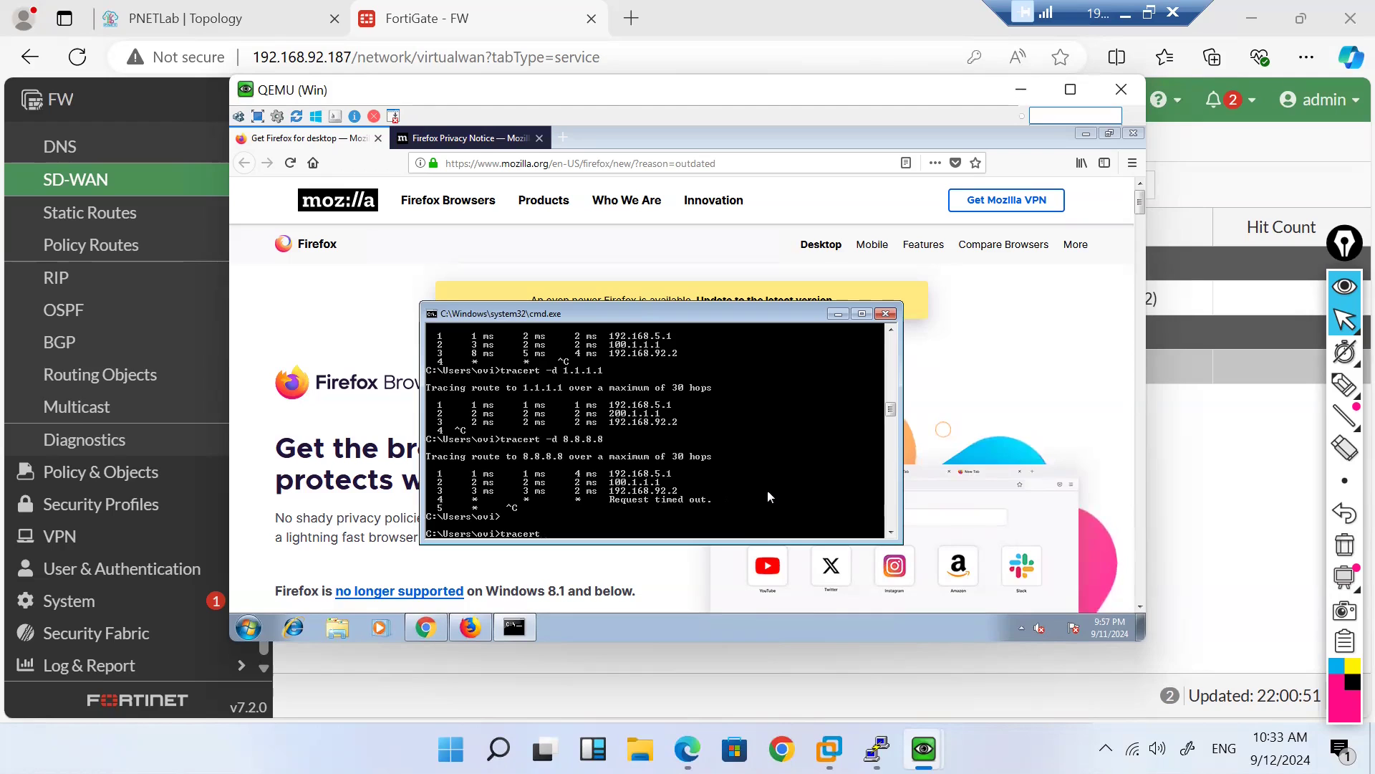
{"action": "type", "text": " -d www.yahoo.com"}
{"action": "key", "text": "Return"}
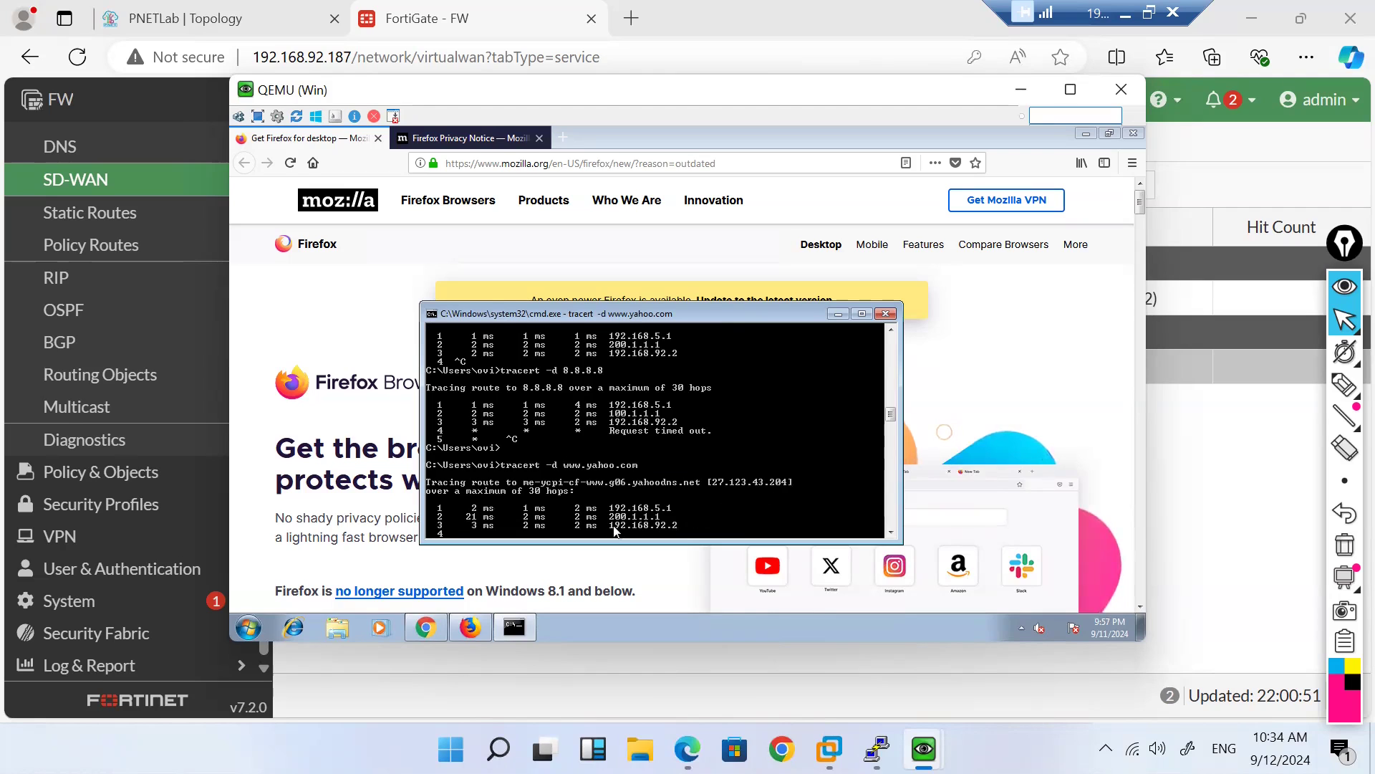
{"action": "key", "text": "ctrl+c"}
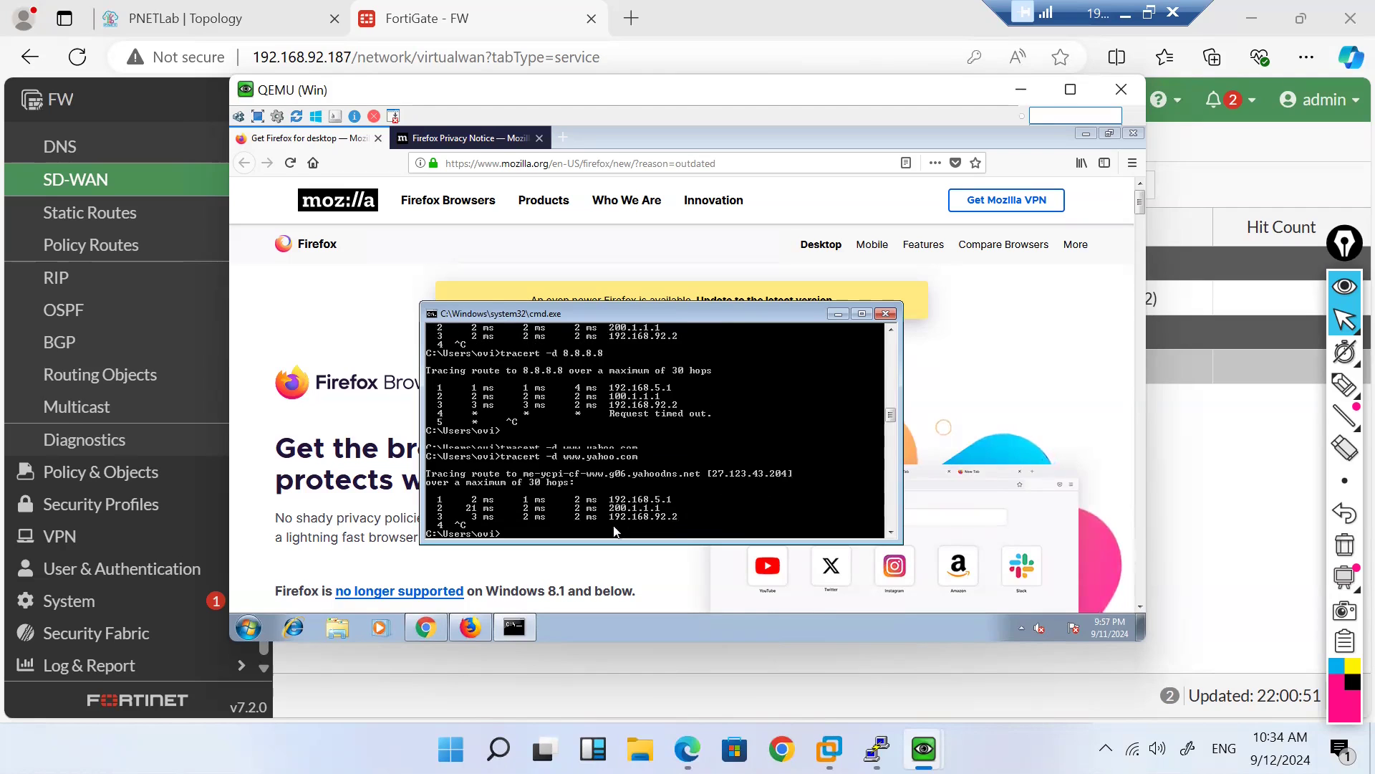
{"action": "key", "text": "Return"}
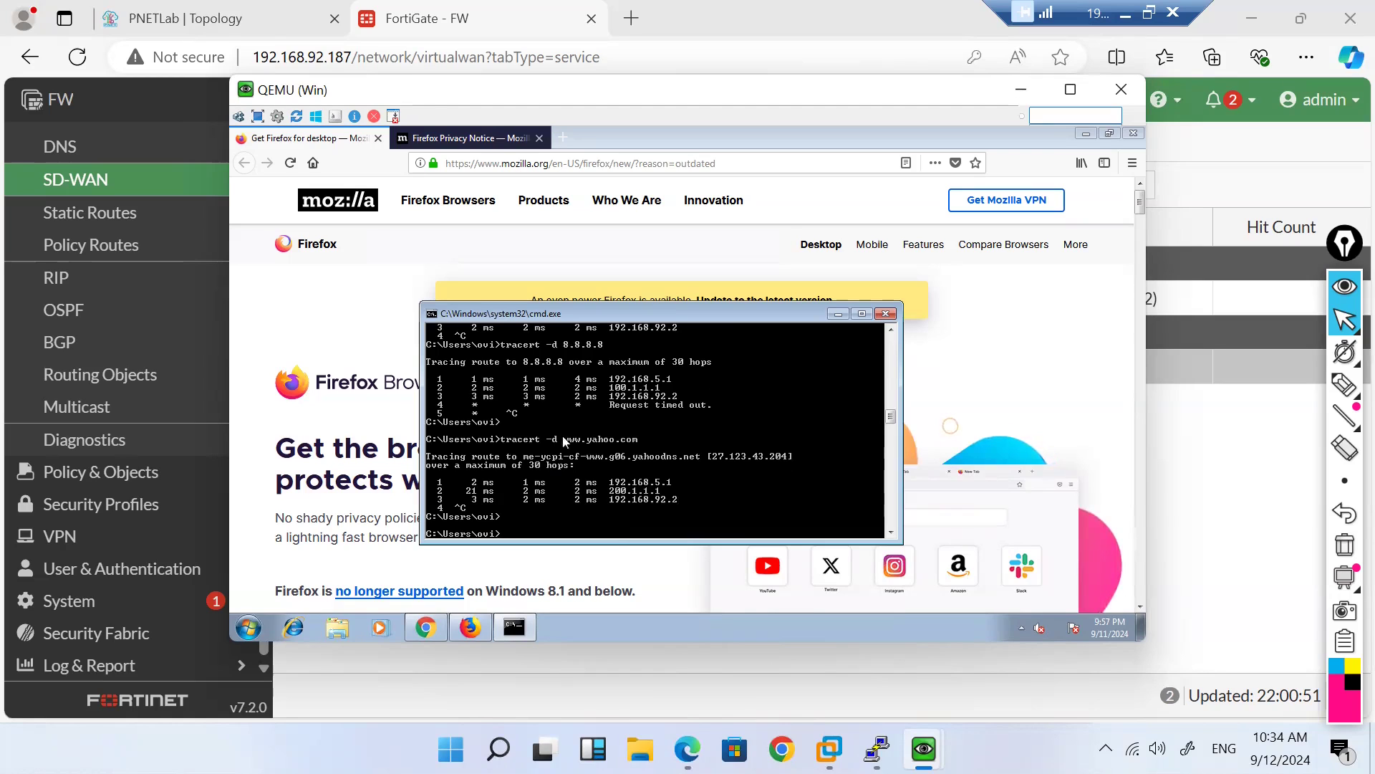
{"action": "left_click", "coordinate": [422, 24]}
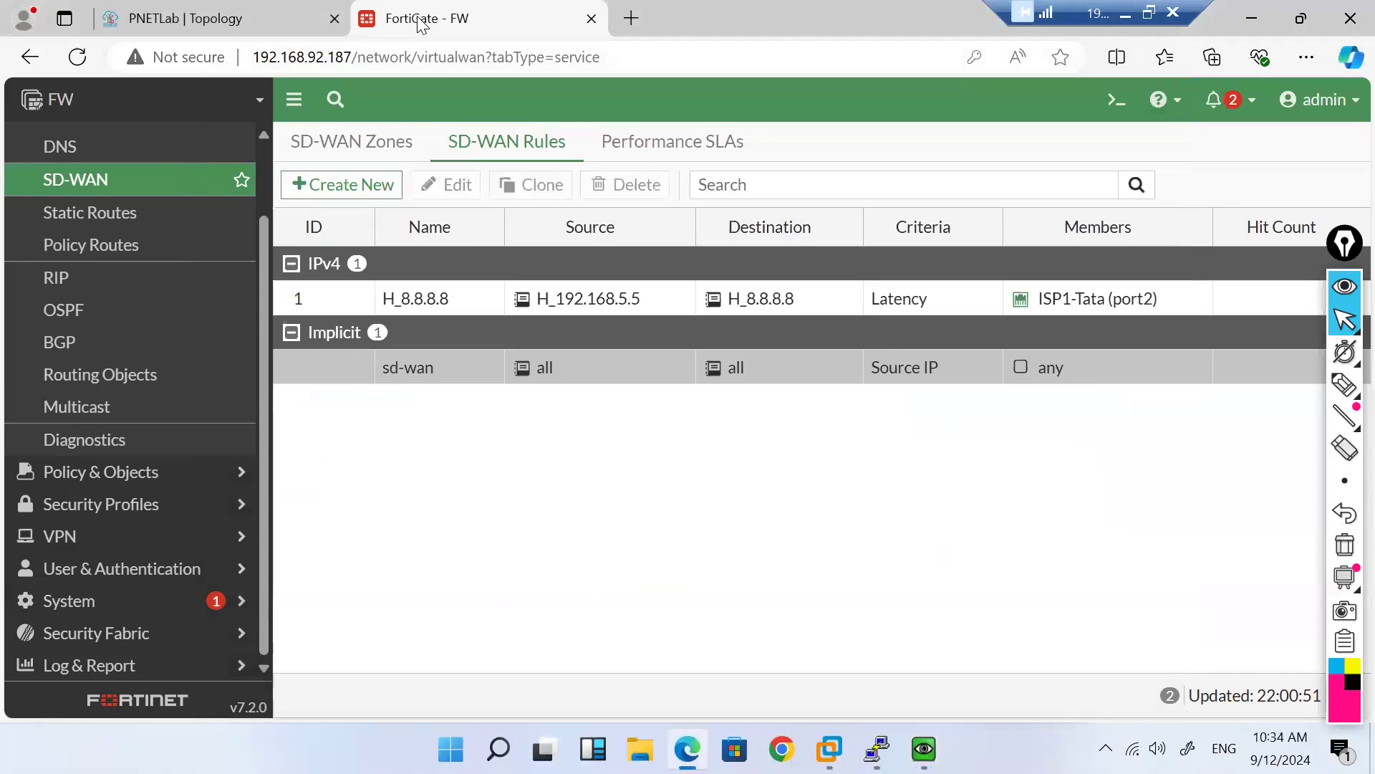
{"action": "double_click", "coordinate": [426, 300]}
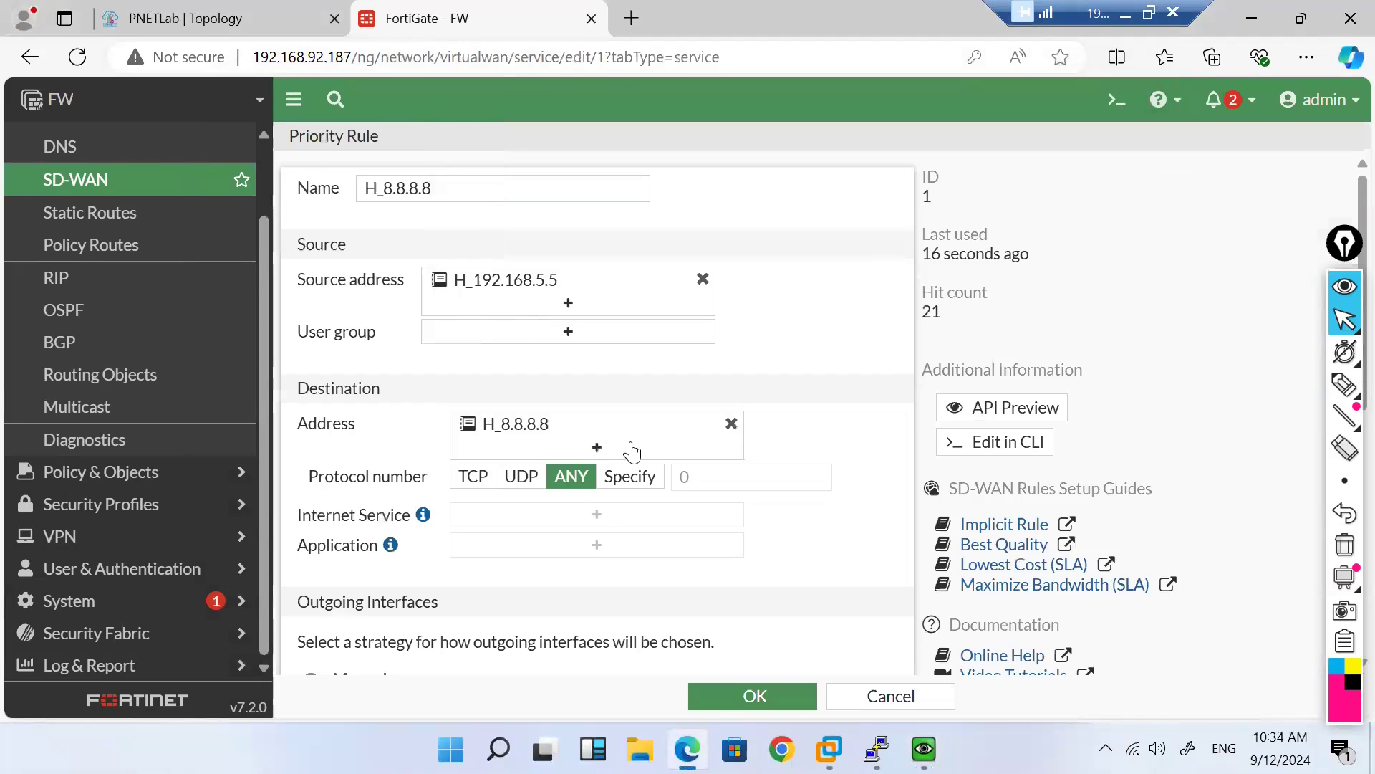
{"action": "left_click", "coordinate": [596, 449]}
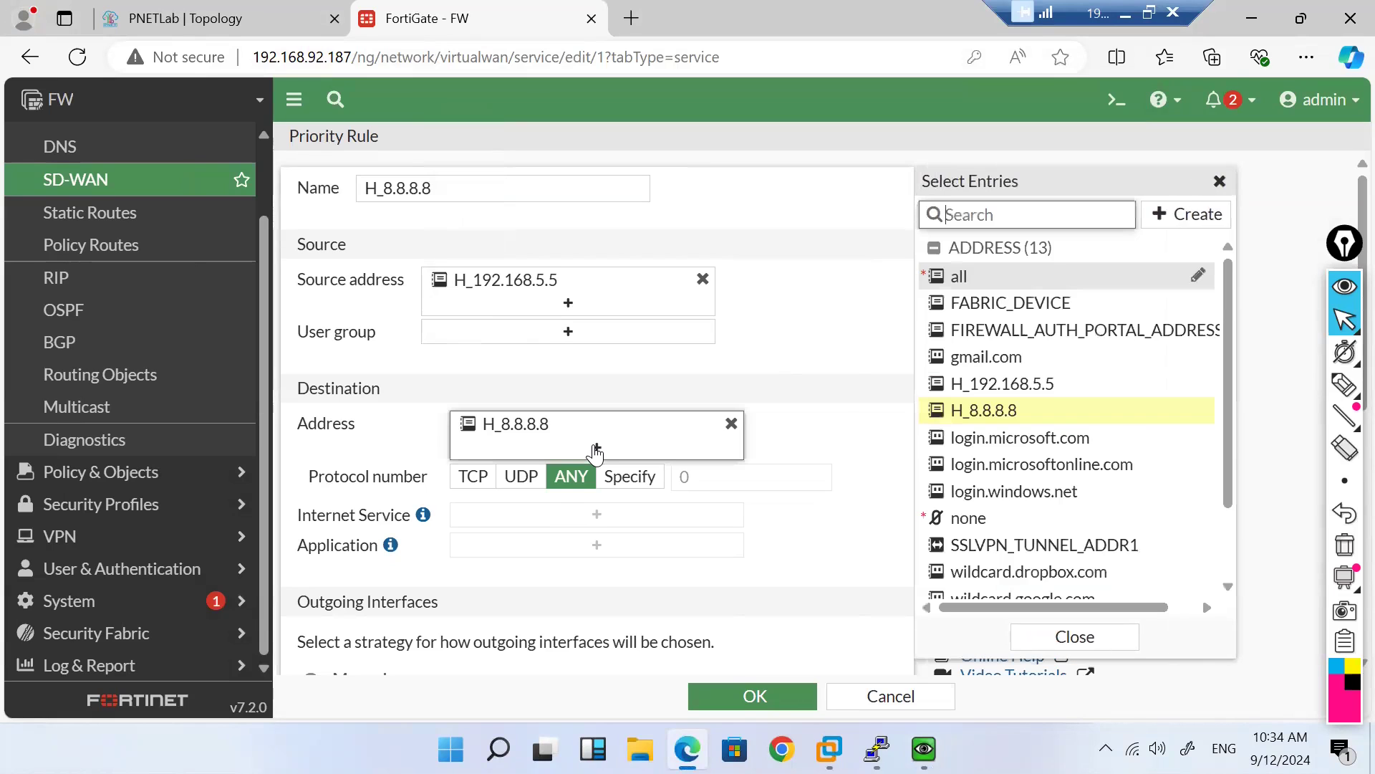
{"action": "left_click", "coordinate": [1184, 218]}
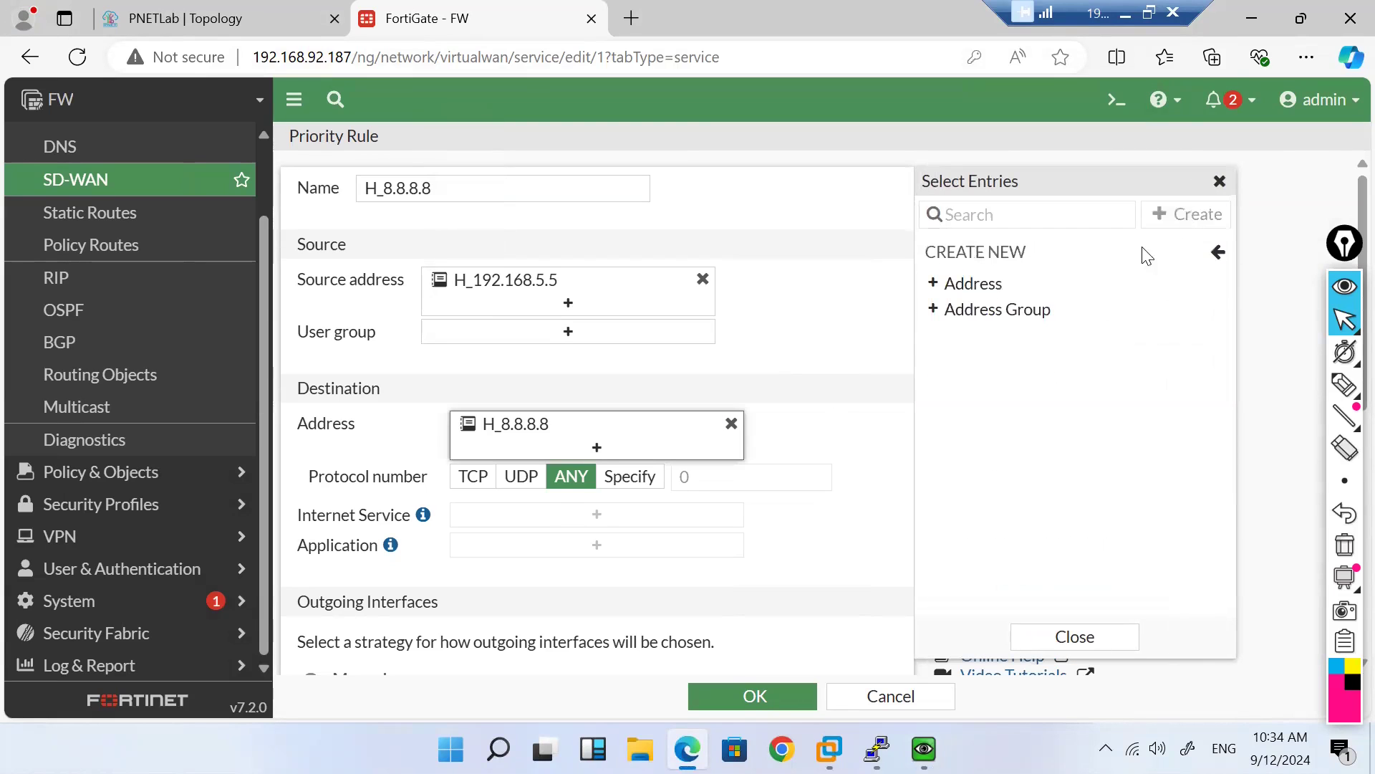
{"action": "left_click", "coordinate": [990, 285]}
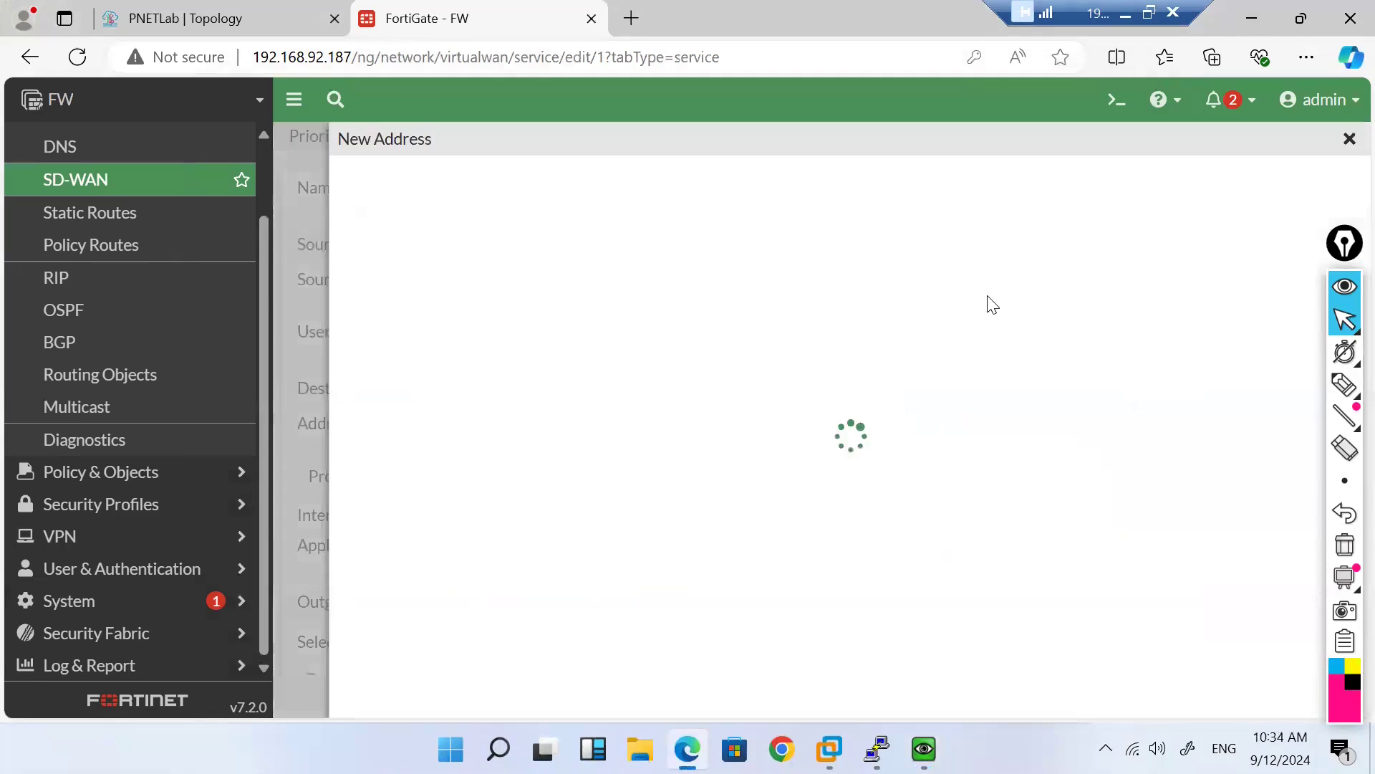
{"action": "left_click", "coordinate": [633, 262]}
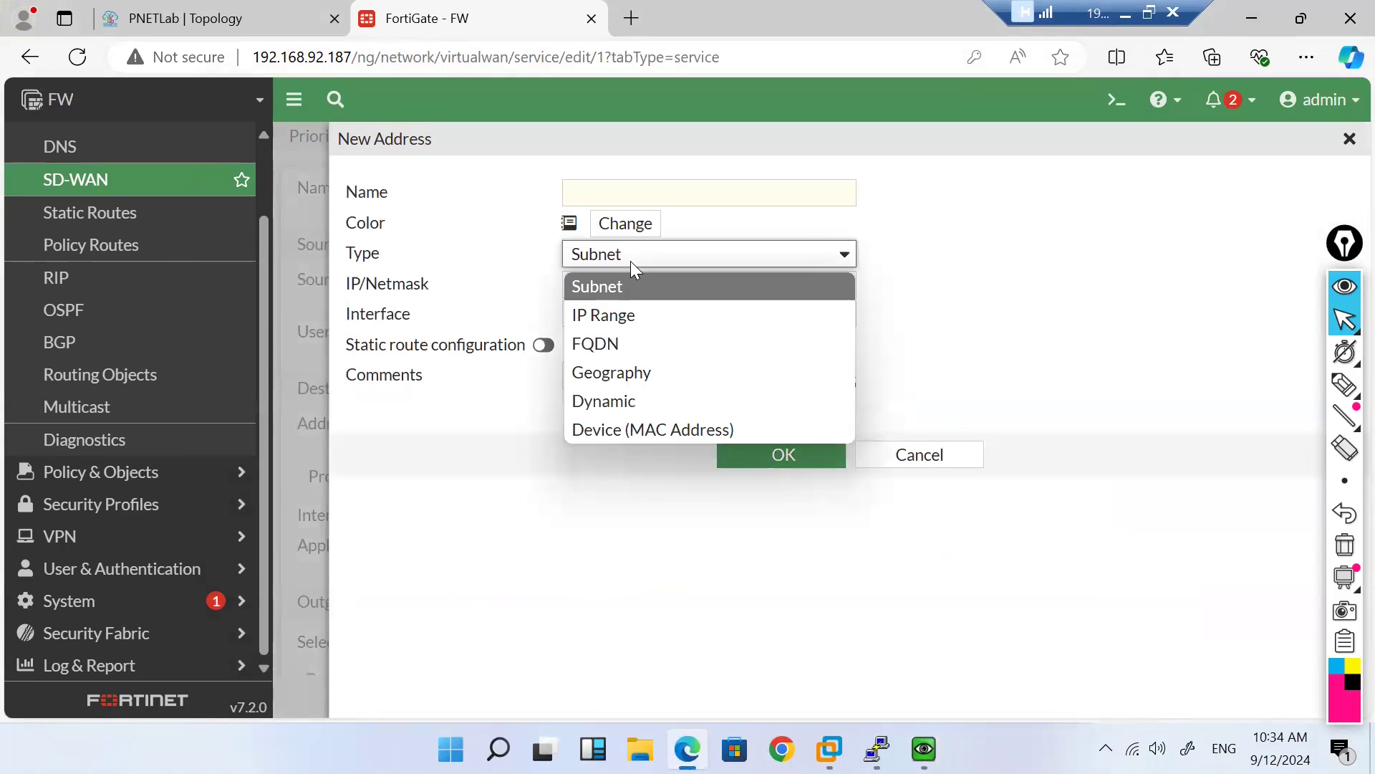
{"action": "left_click", "coordinate": [614, 343]}
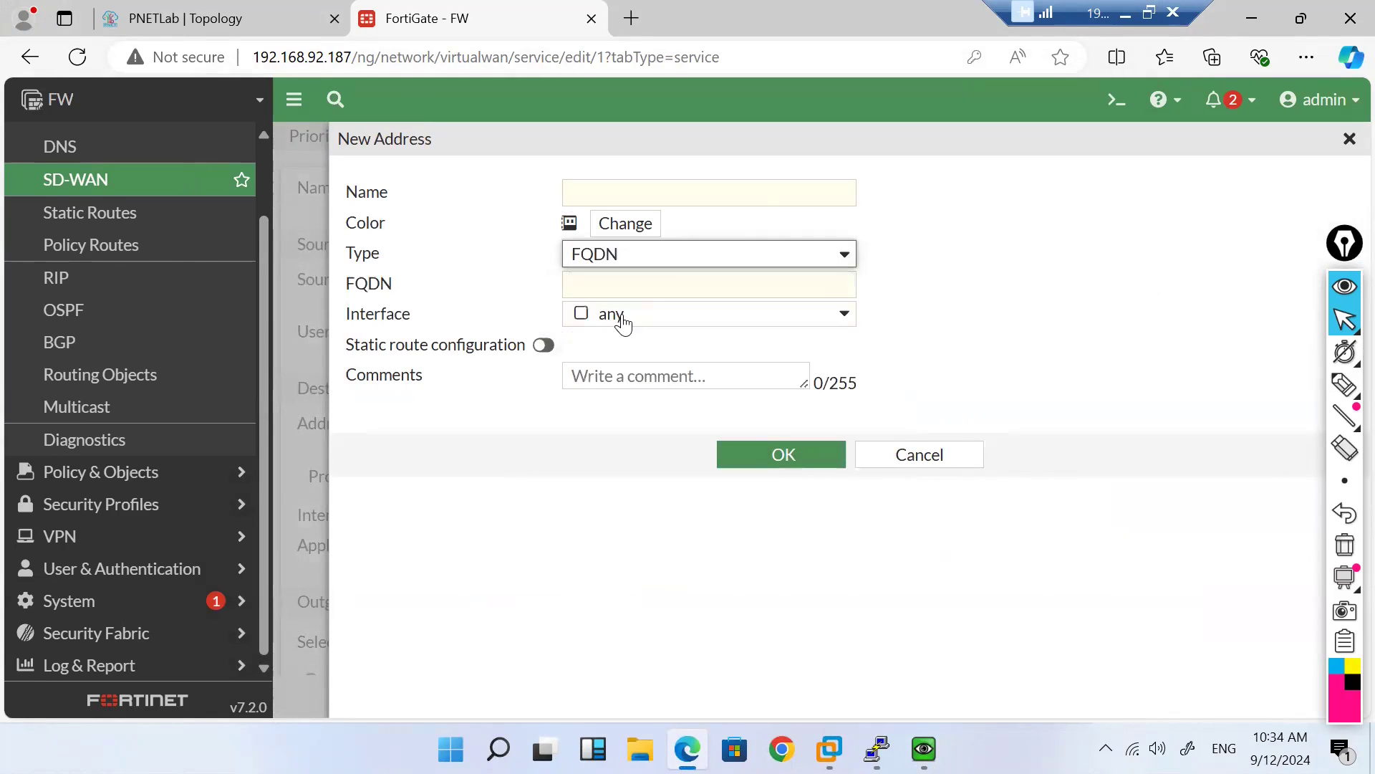
{"action": "left_click", "coordinate": [610, 285]}
{"action": "type", "text": "w"}
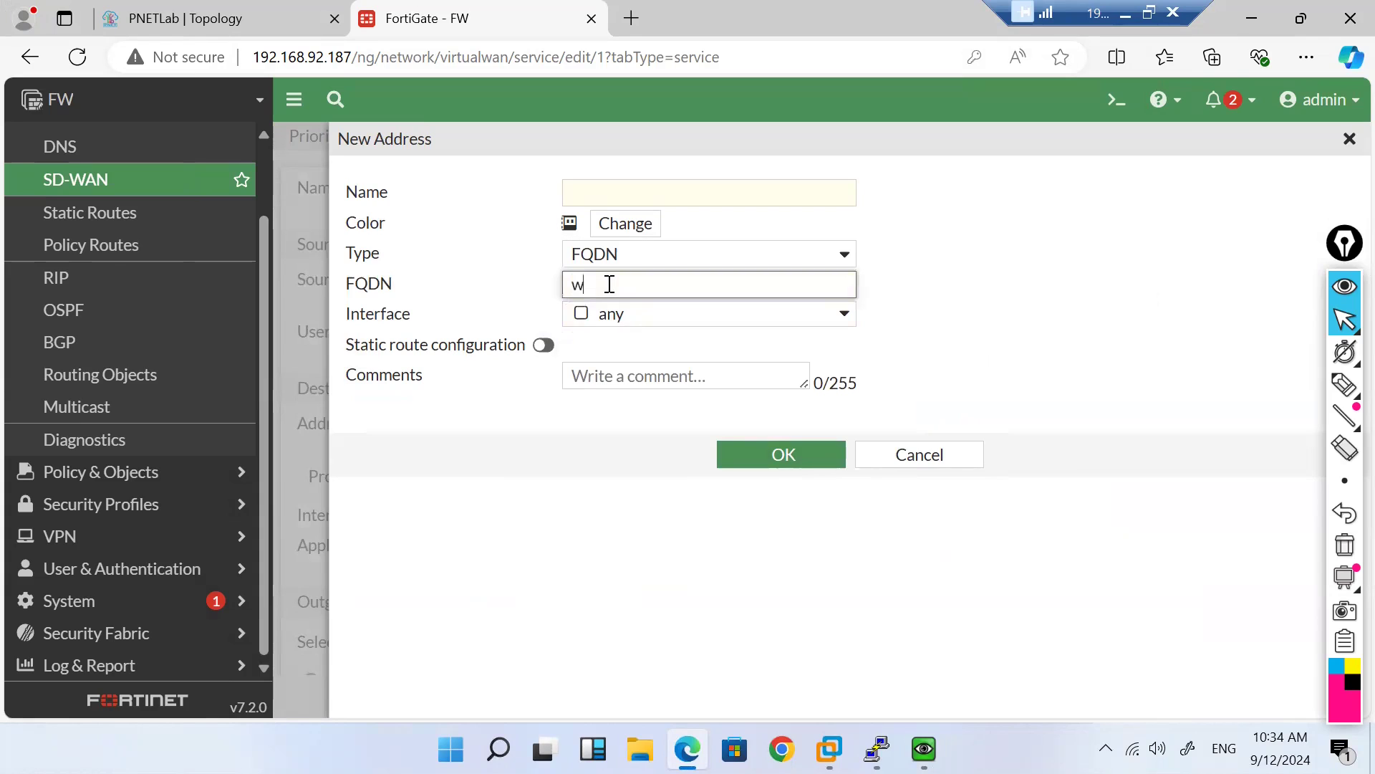
{"action": "type", "text": "ww.yahoo.com"}
{"action": "left_click", "coordinate": [619, 201]}
{"action": "type", "text": "yahoo.com"}
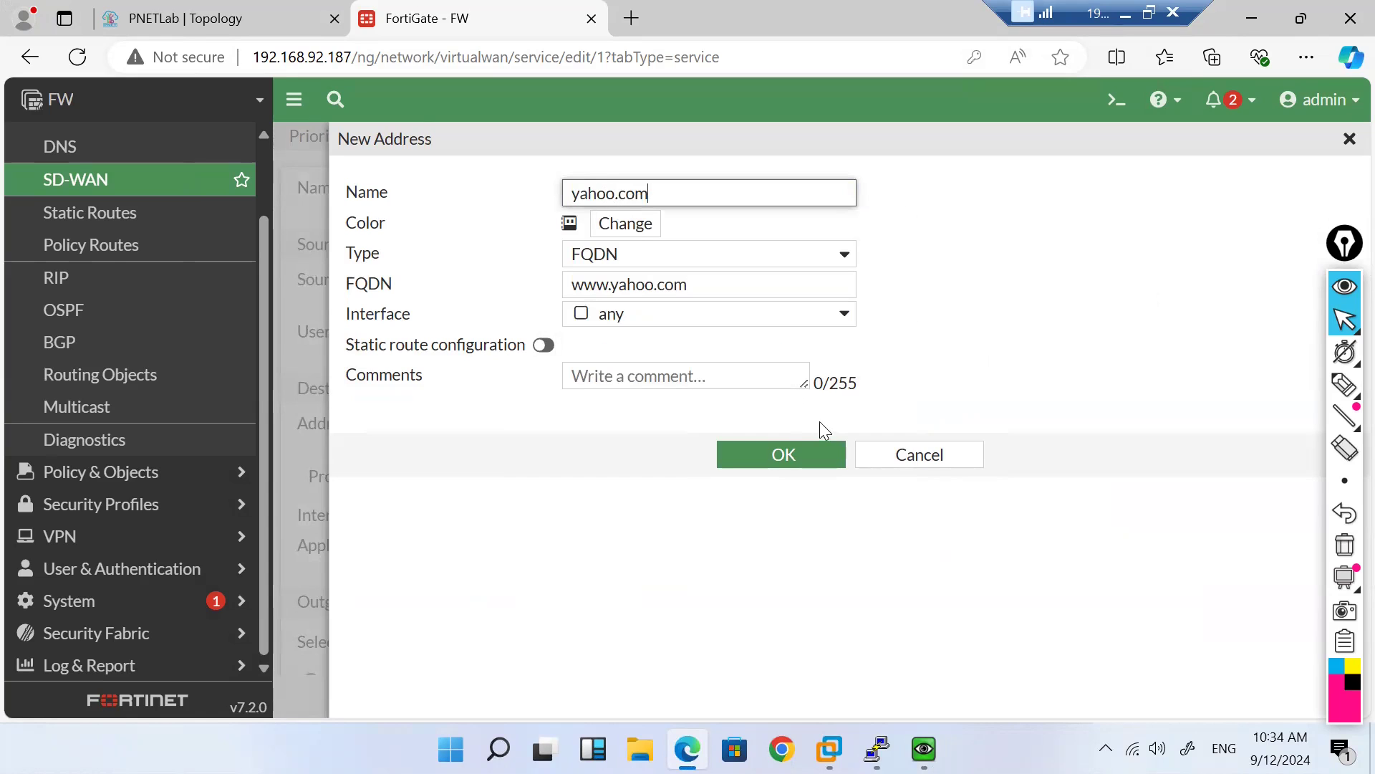
{"action": "left_click", "coordinate": [783, 456]}
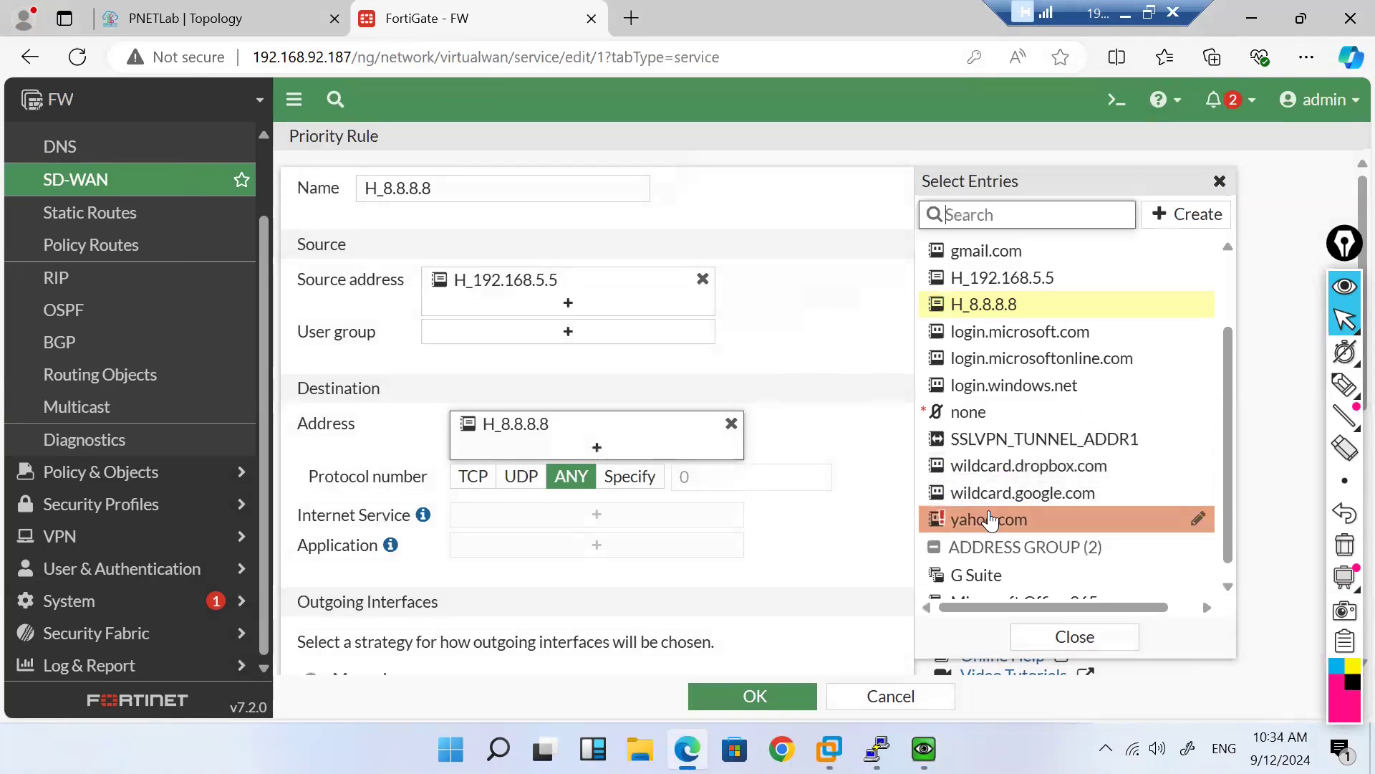
Step: Add yahoo.com as a destination of rule H_8.8.8.8 and save it
{"action": "mouse_move", "coordinate": [994, 517]}
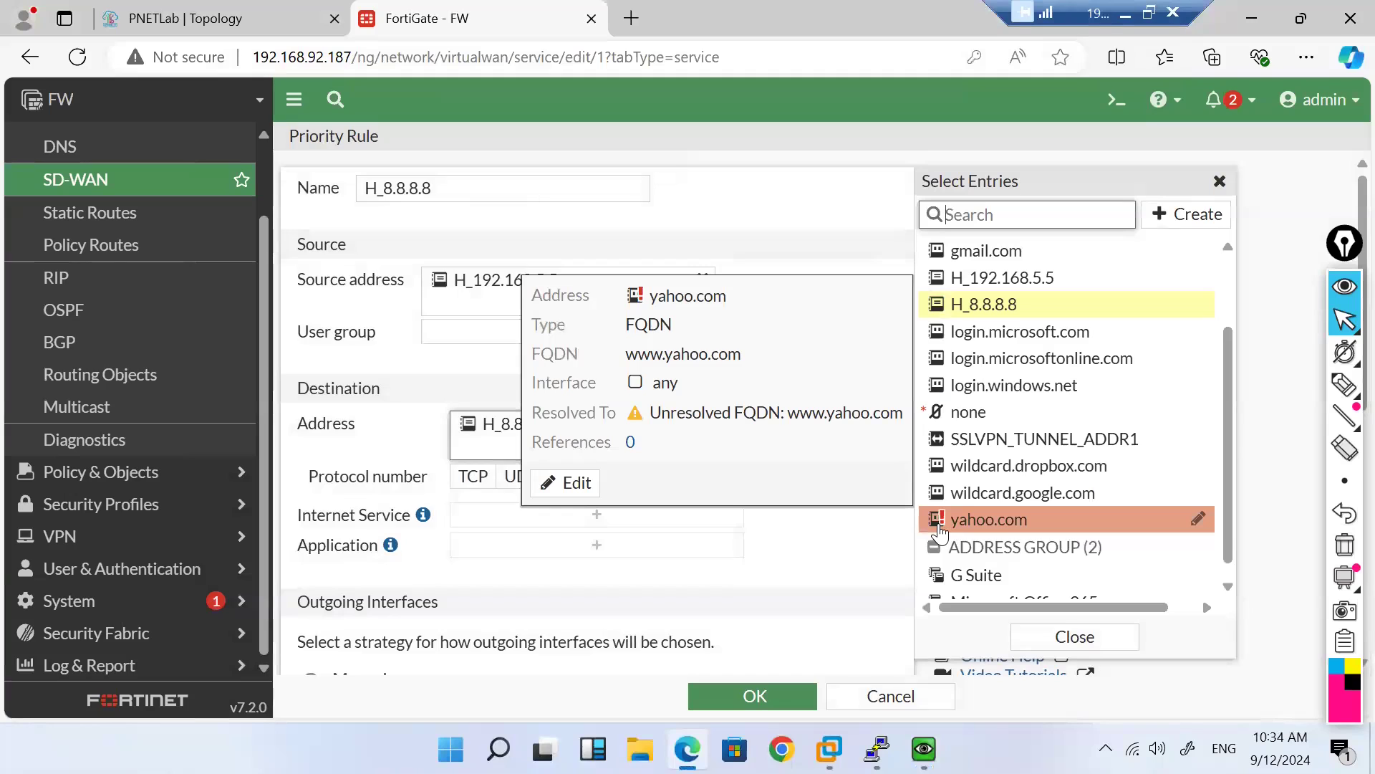
{"action": "left_click", "coordinate": [982, 530]}
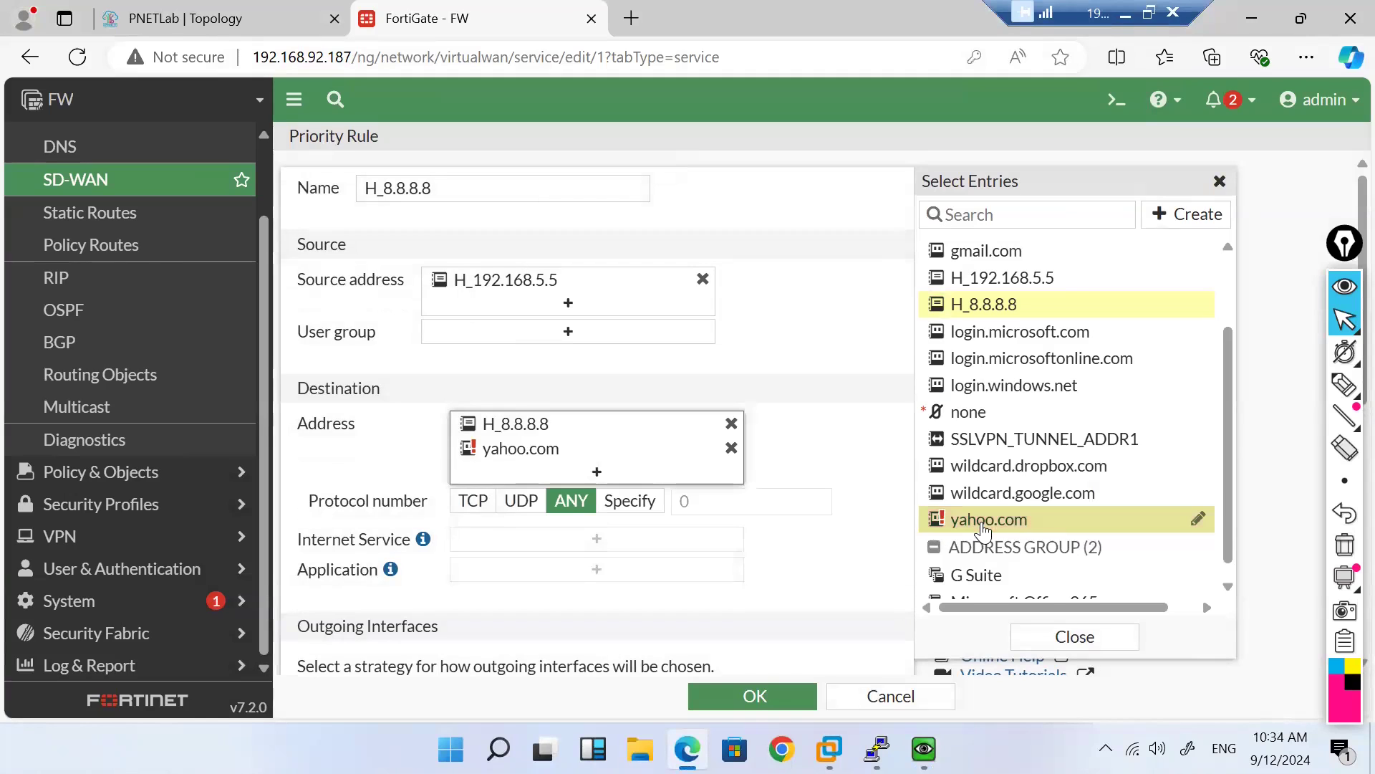
{"action": "left_click", "coordinate": [738, 704]}
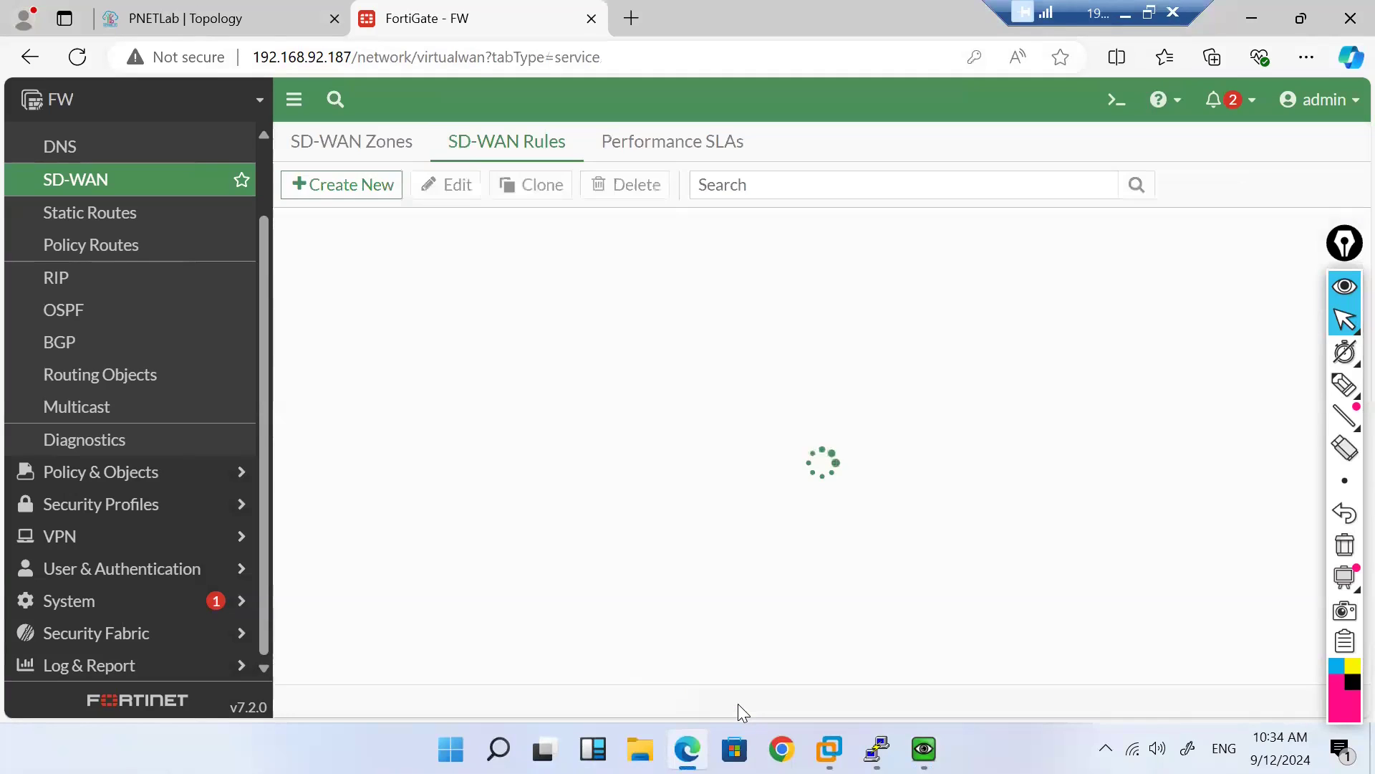
Step: Reopen the rule to check yahoo.com resolves to 27.123.42.204/205 and 27.123.43.204/205
{"action": "double_click", "coordinate": [411, 322]}
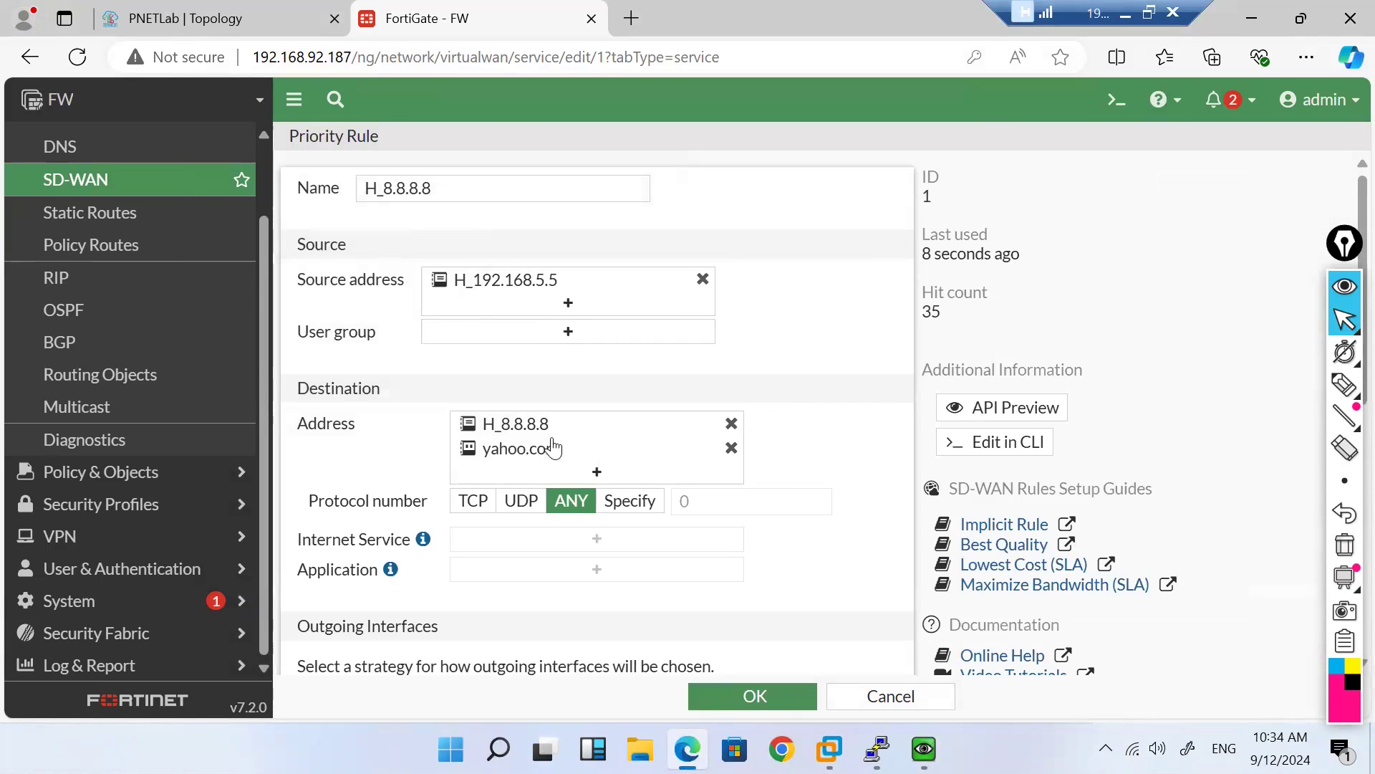
{"action": "mouse_move", "coordinate": [527, 460]}
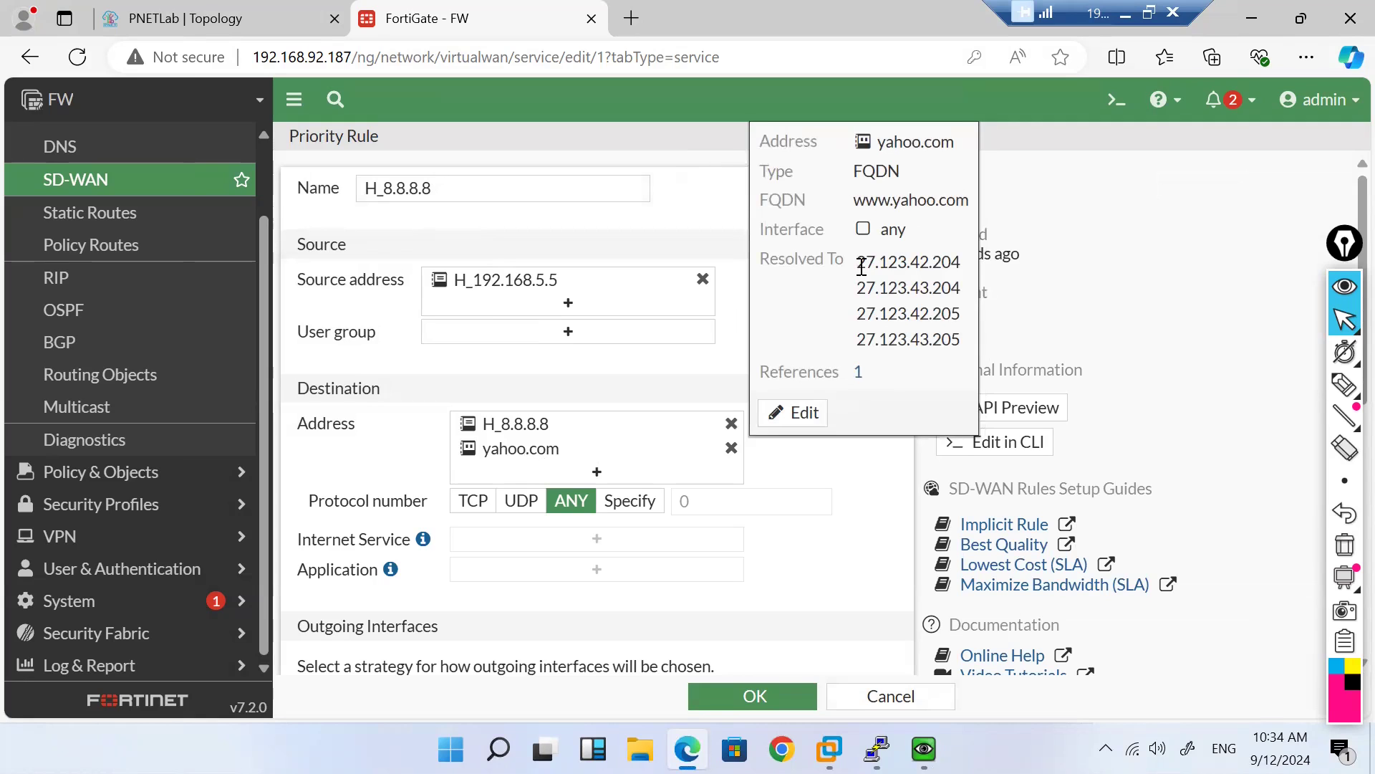
{"action": "left_click_drag", "start_coordinate": [861, 265], "coordinate": [953, 341]}
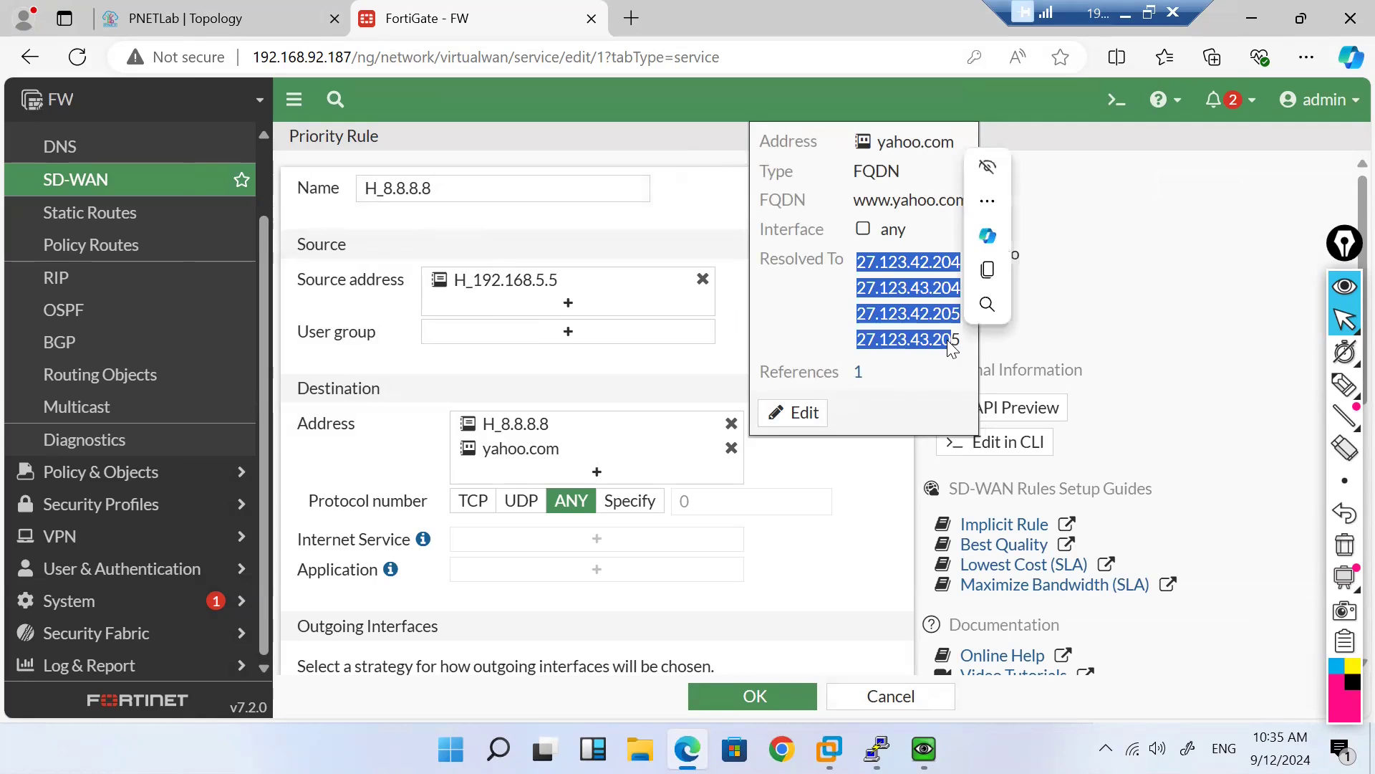
{"action": "left_click", "coordinate": [784, 698]}
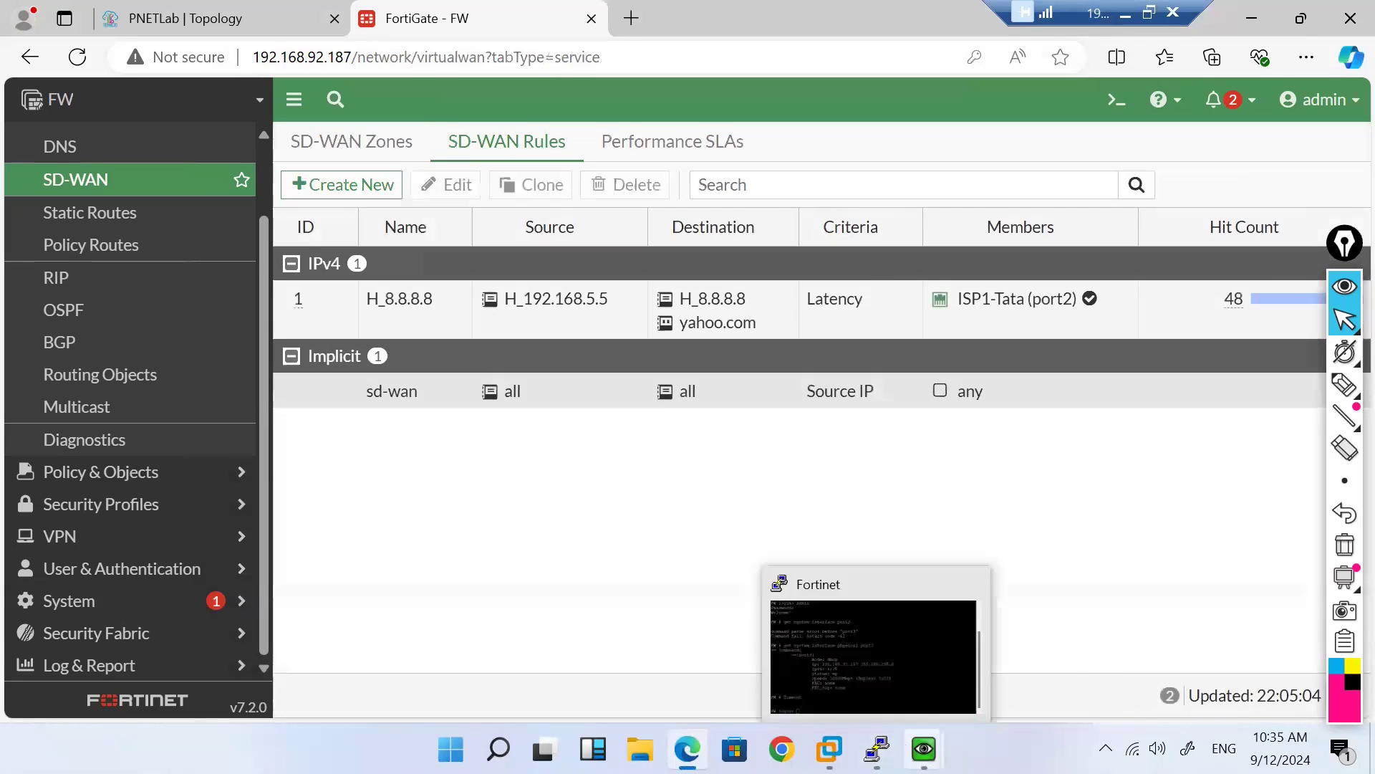
{"action": "mouse_move", "coordinate": [924, 749]}
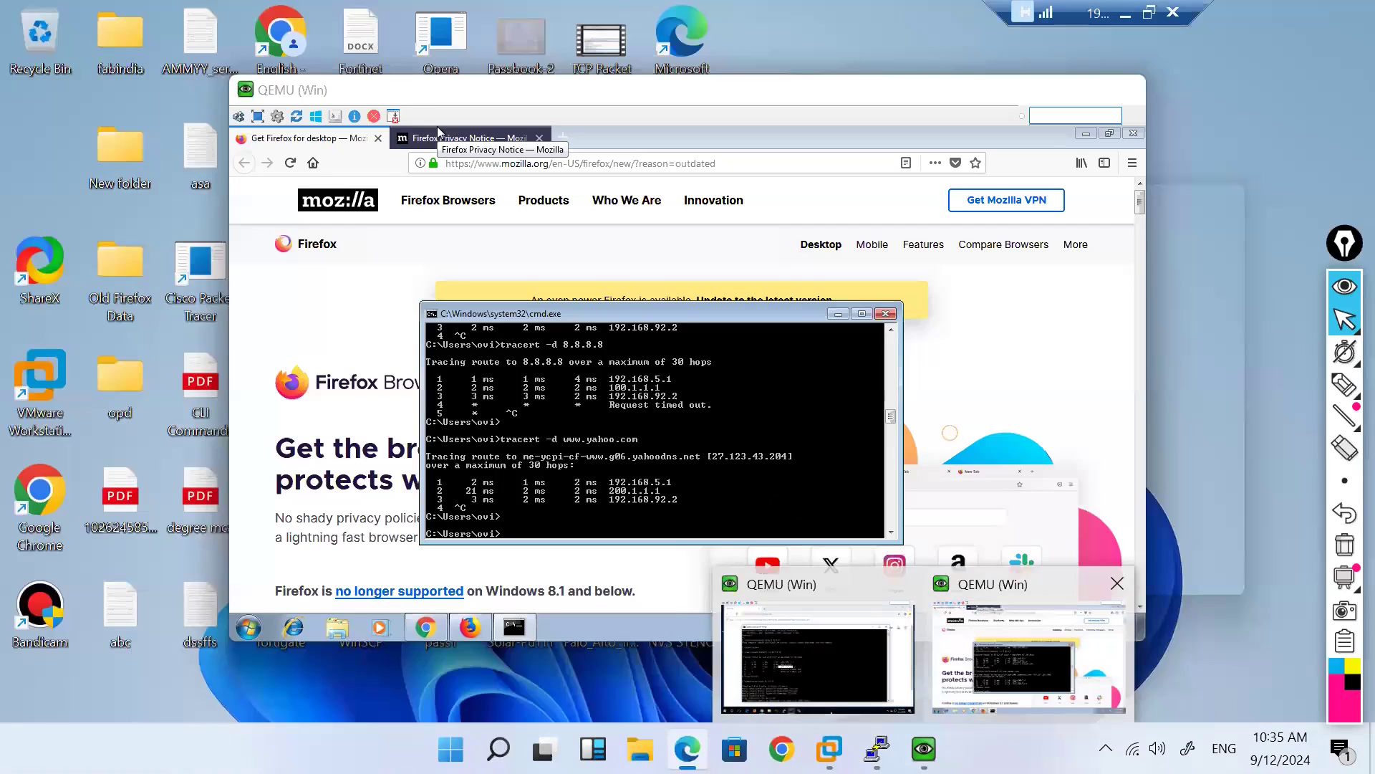
{"action": "left_click", "coordinate": [997, 653]}
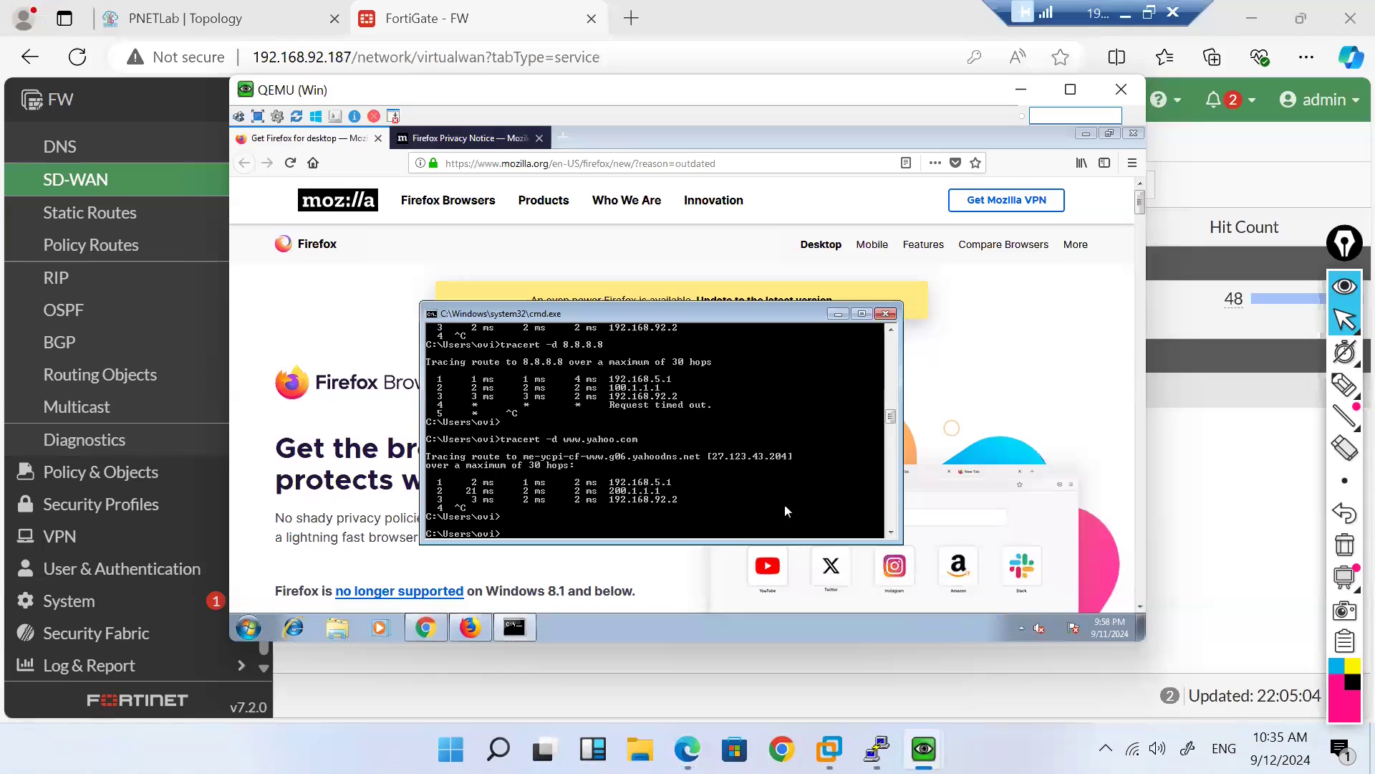
{"action": "key", "text": "Up"}
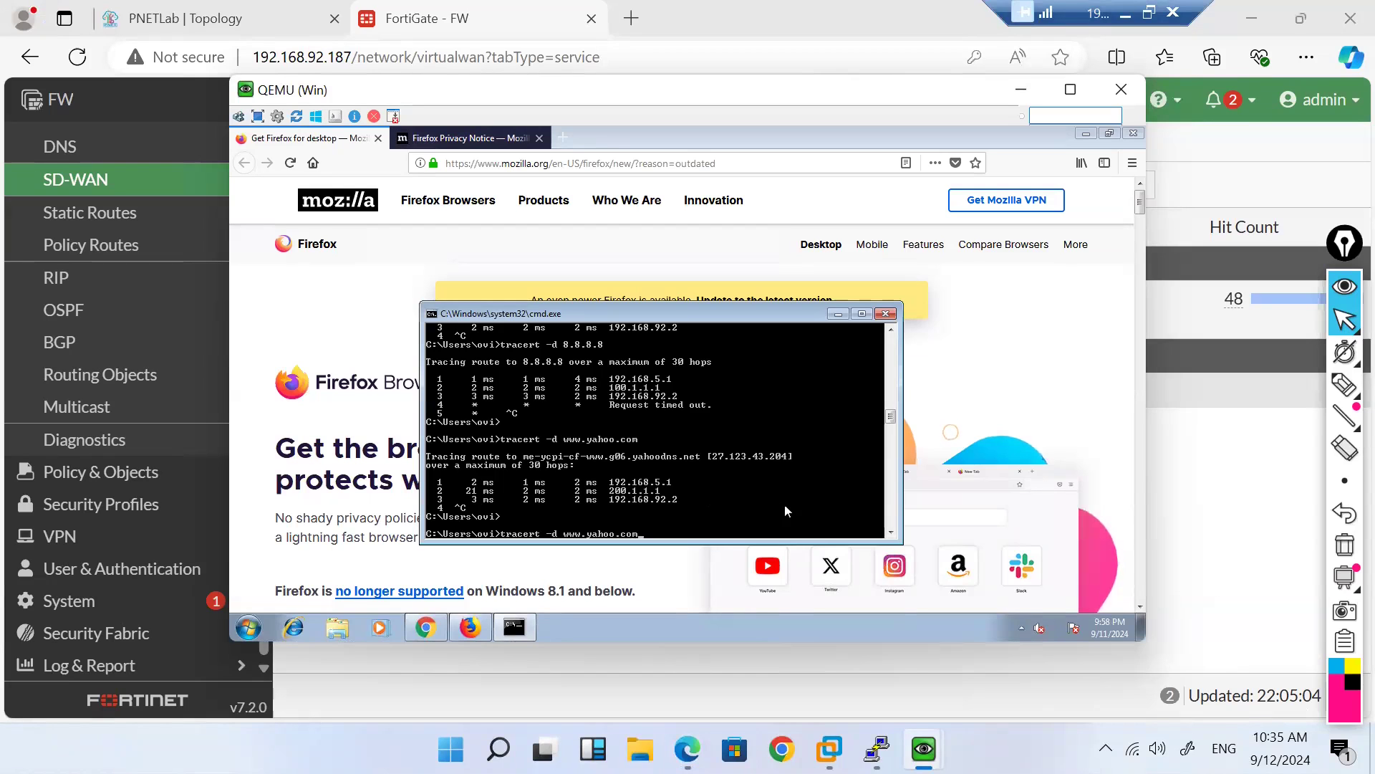
{"action": "key", "text": "Return"}
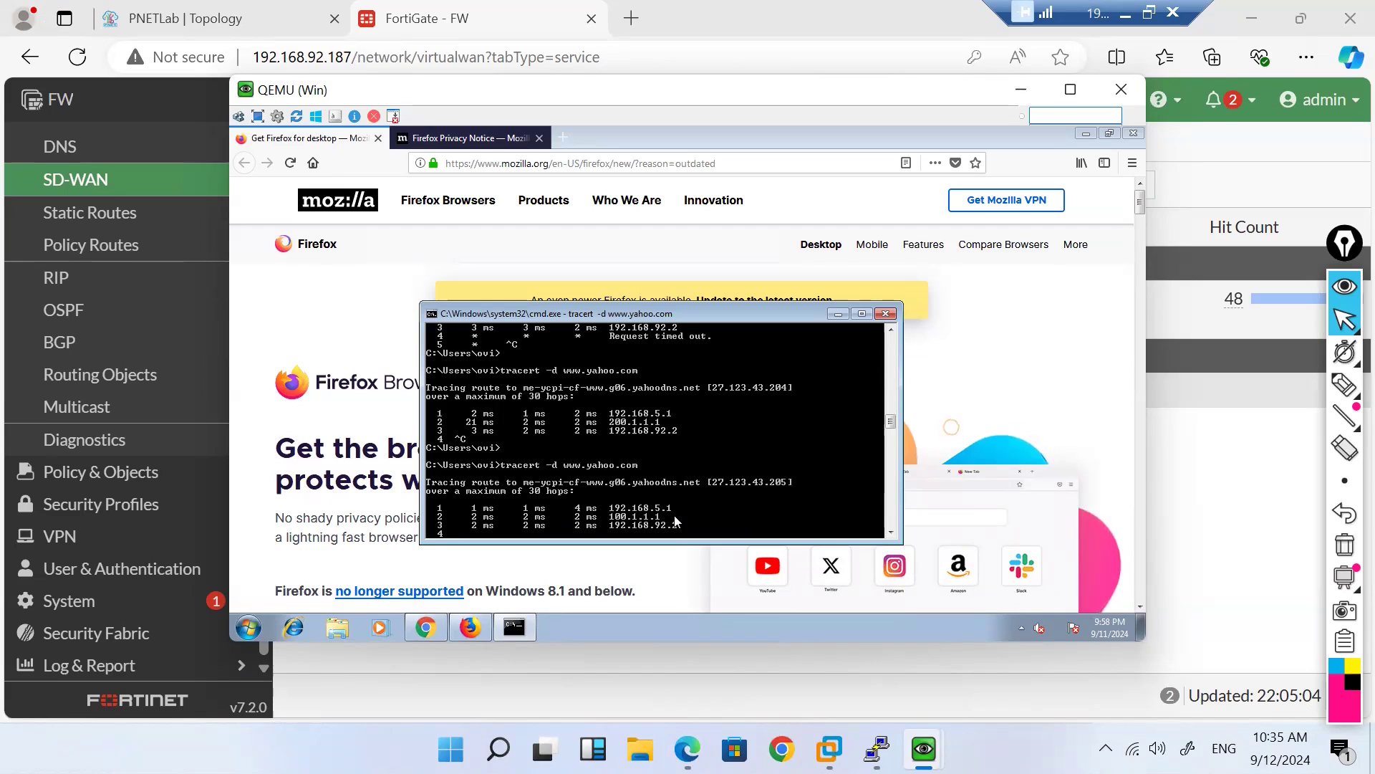
{"action": "left_click", "coordinate": [501, 13]}
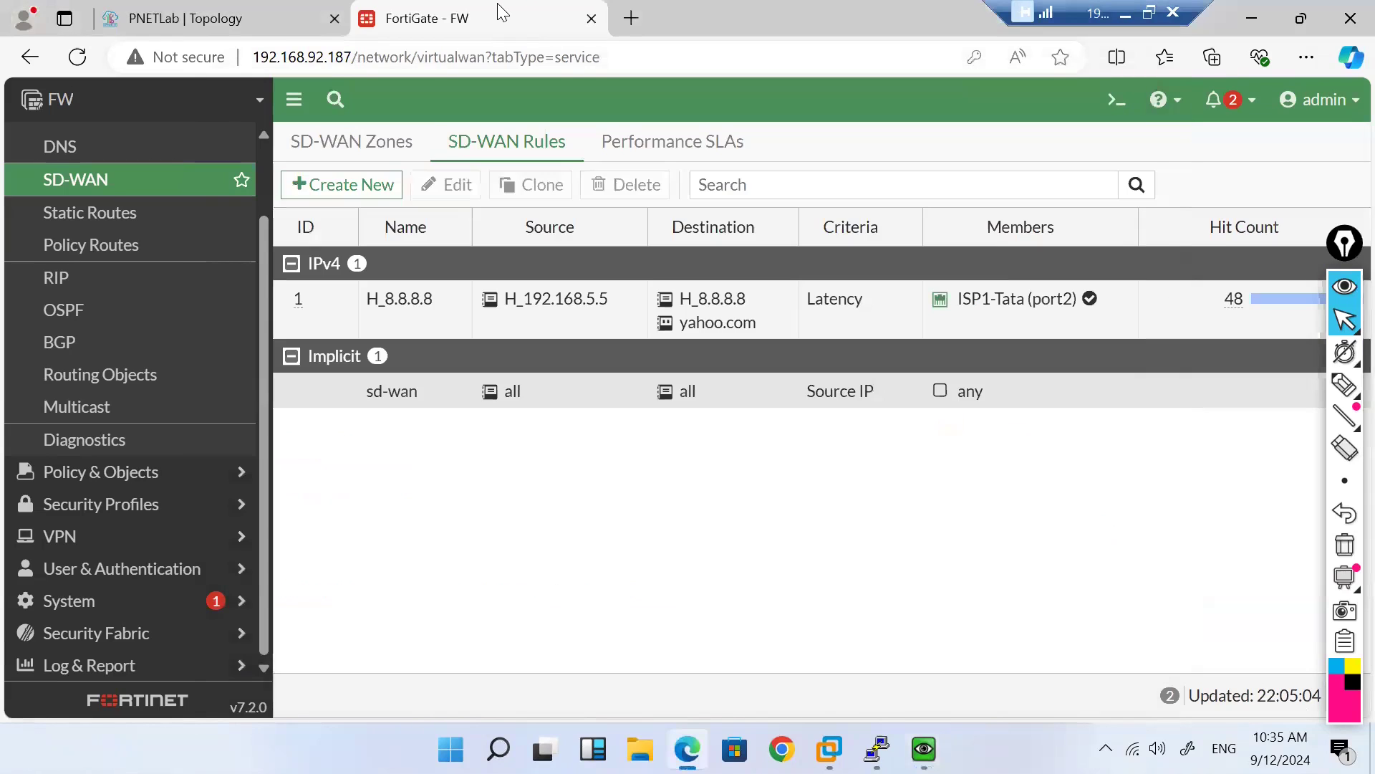
Step: On the second client console, trace yahoo.com (74.6.143.26), which goes via 200.1.1.1
{"action": "mouse_move", "coordinate": [923, 749]}
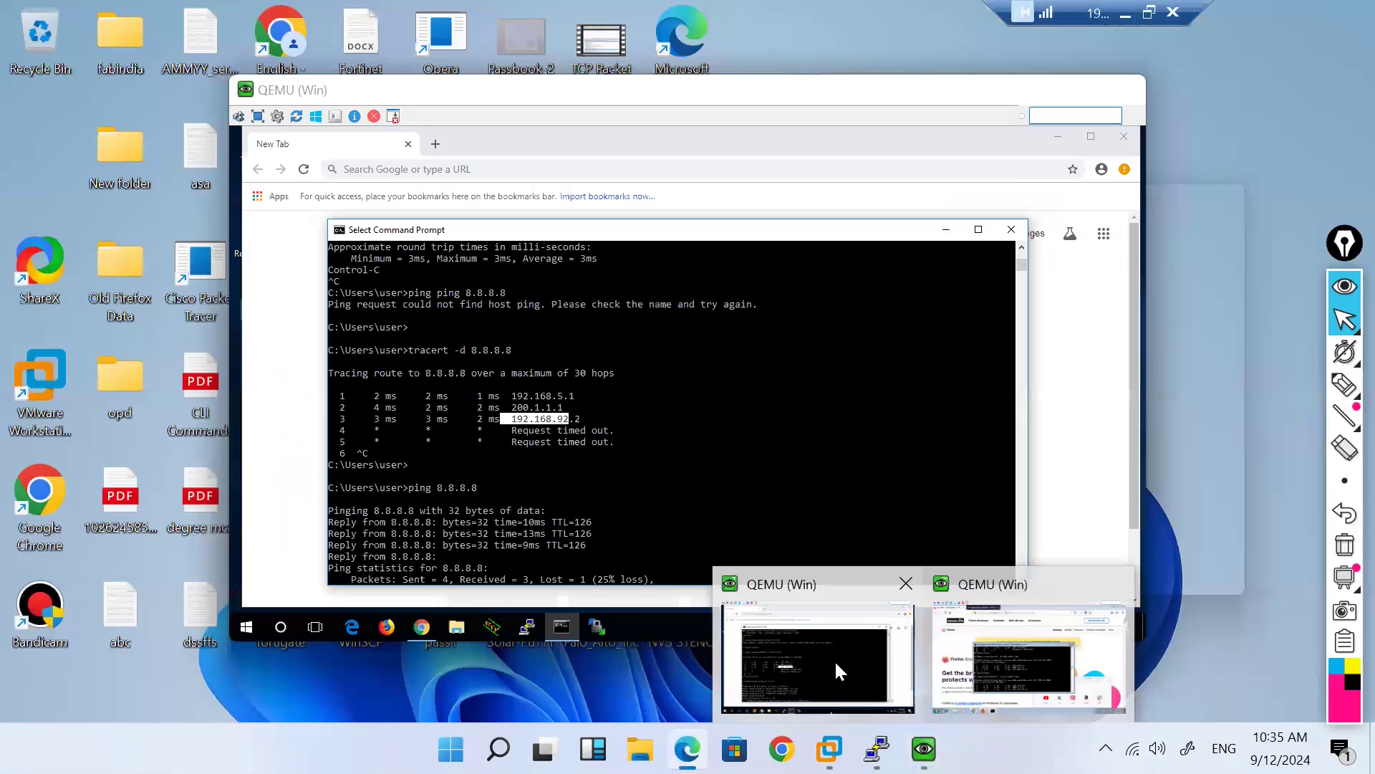
{"action": "left_click", "coordinate": [833, 659]}
{"action": "left_click", "coordinate": [709, 507]}
{"action": "key", "text": "Return"}
{"action": "key", "text": "Return"}
{"action": "key", "text": "Return"}
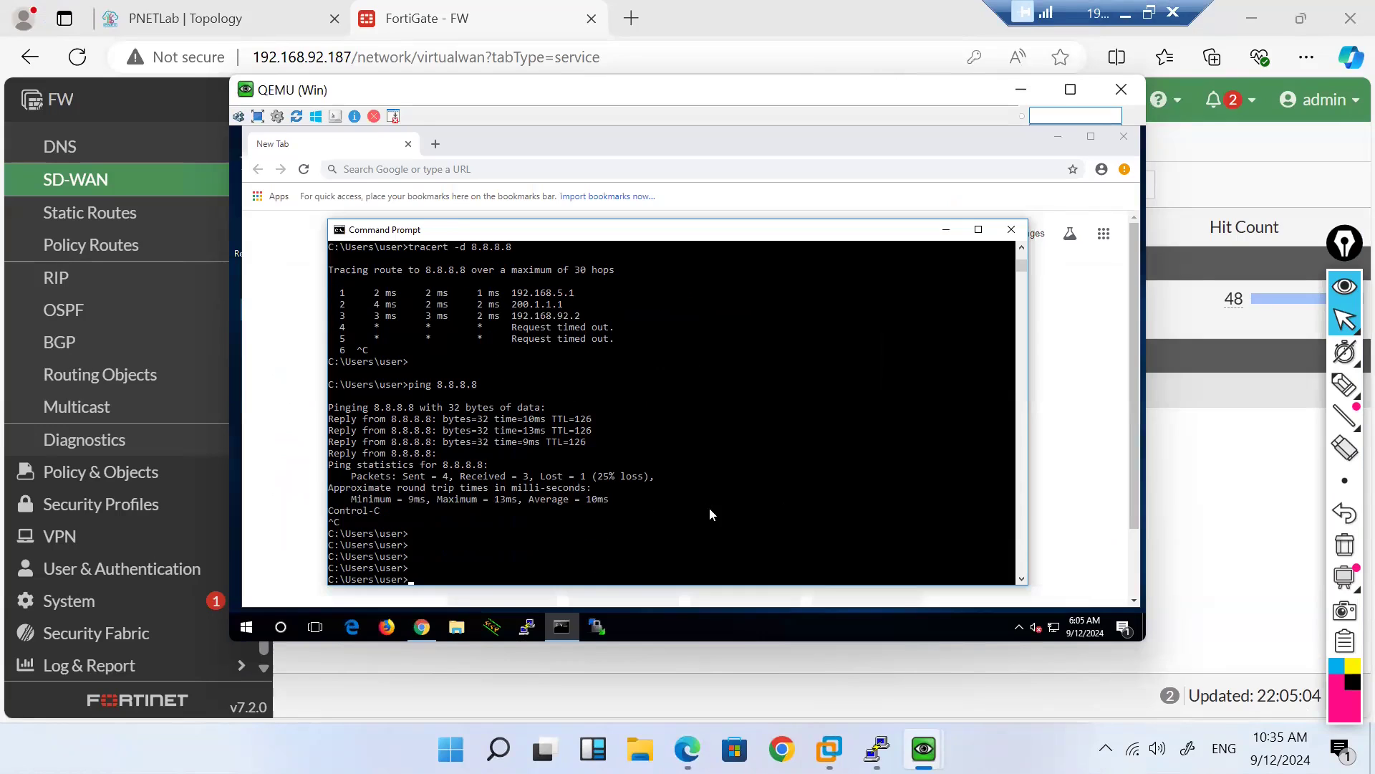
{"action": "type", "text": "tracert -d yahoo.com"}
{"action": "key", "text": "Return"}
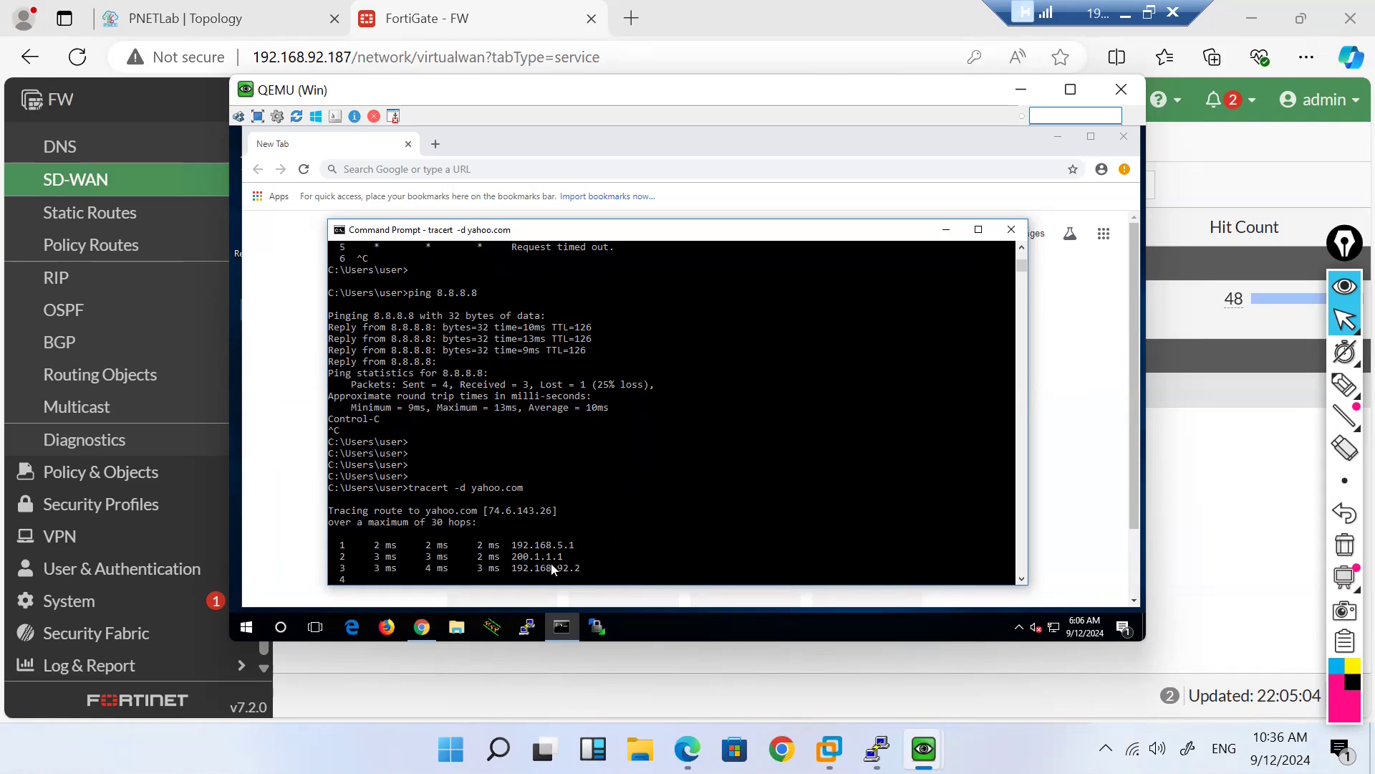
{"action": "mouse_move", "coordinate": [924, 748]}
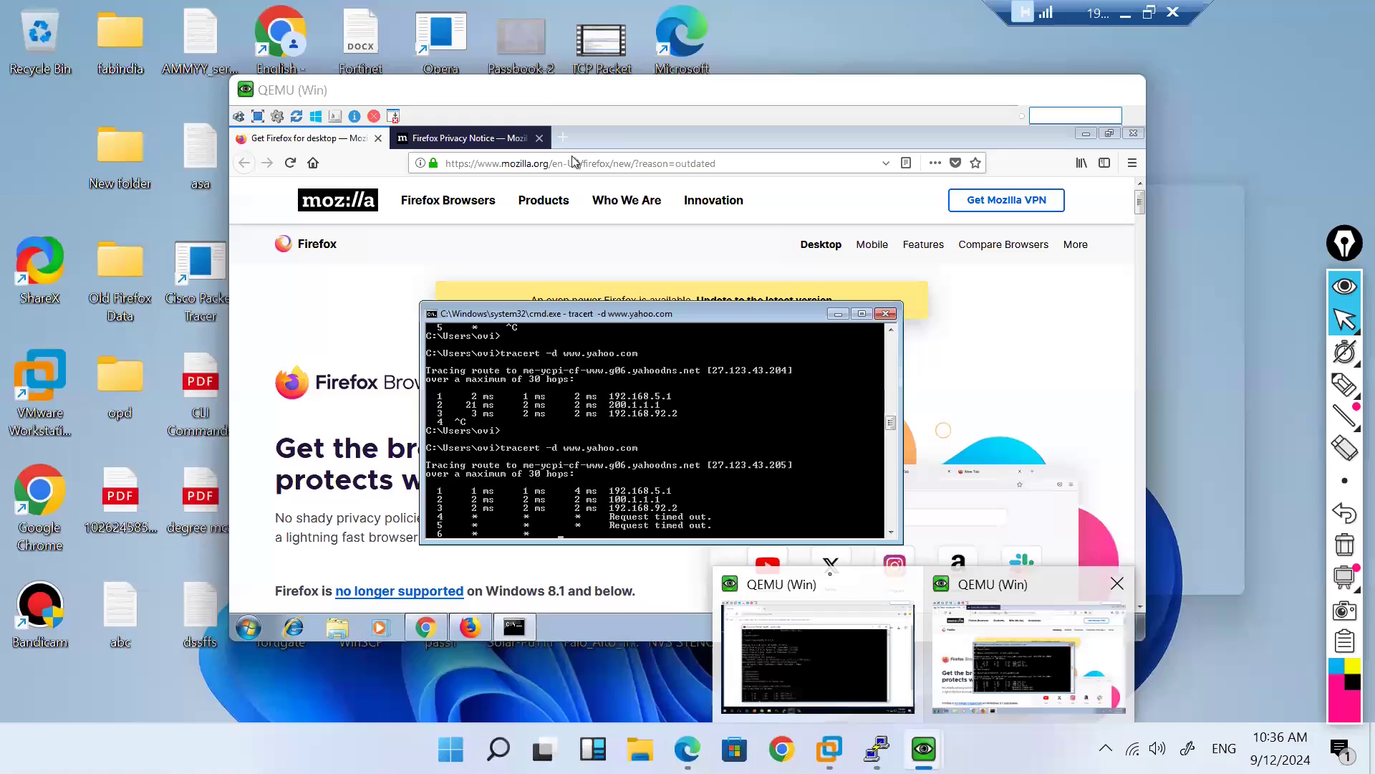
{"action": "left_click", "coordinate": [1003, 659]}
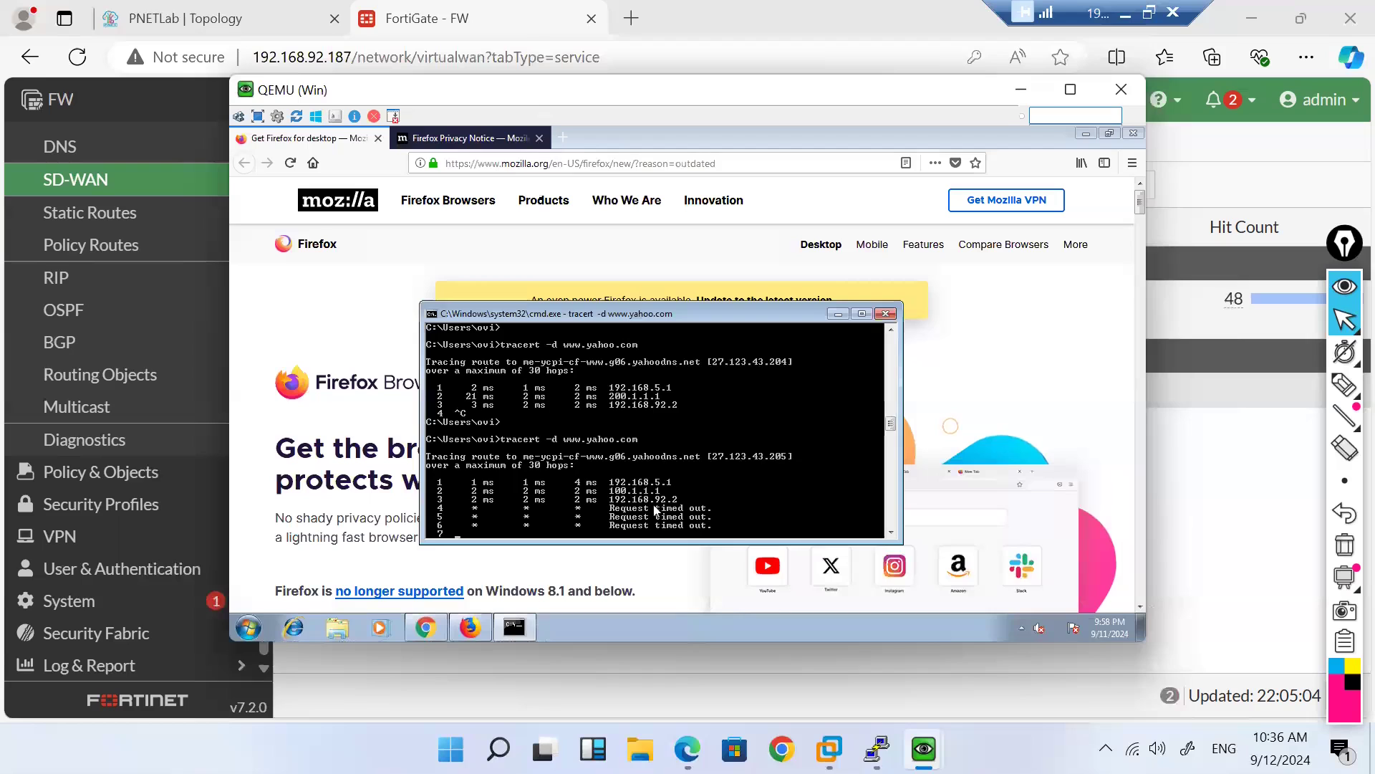
{"action": "left_click", "coordinate": [484, 32]}
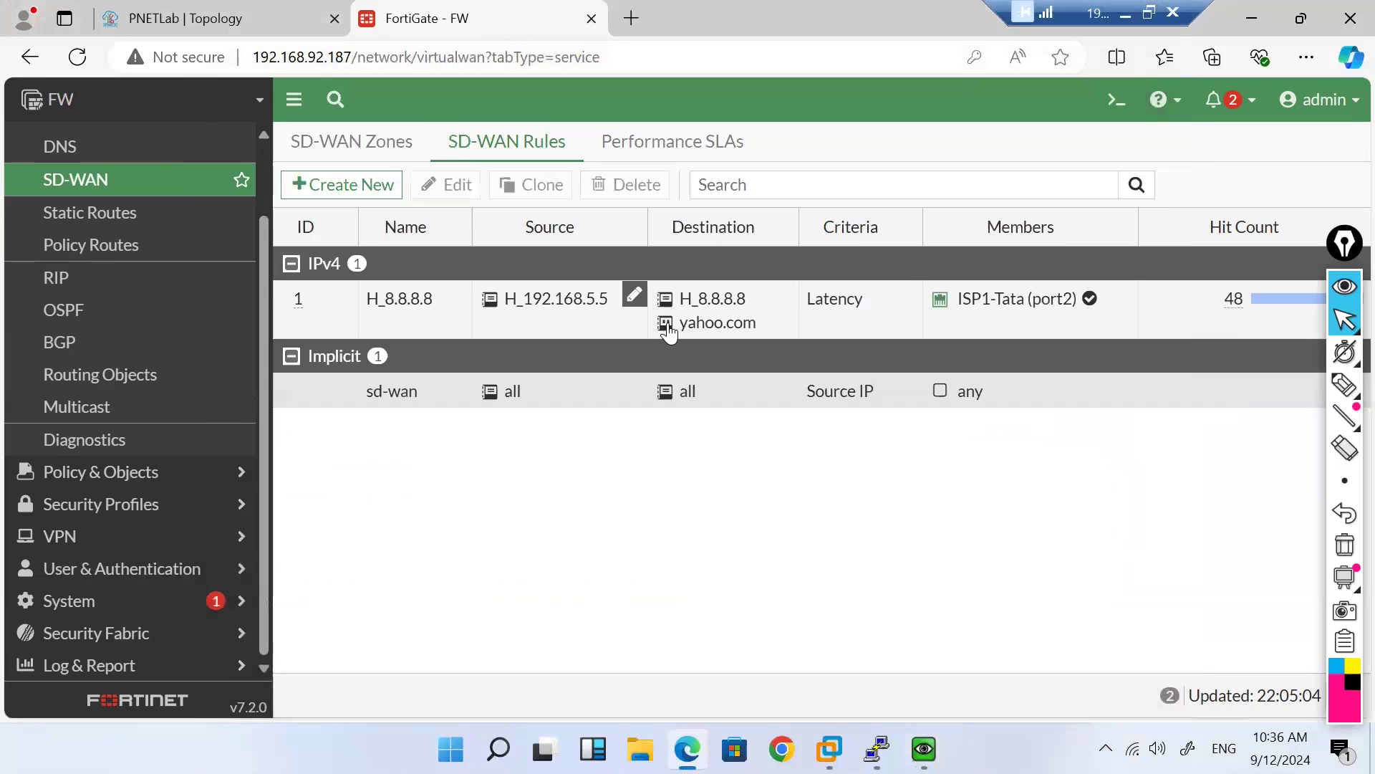
Step: Open rule H_8.8.8.8's source address H_192.168.5.5 (192.168.5.5/32) for editing
{"action": "double_click", "coordinate": [578, 331]}
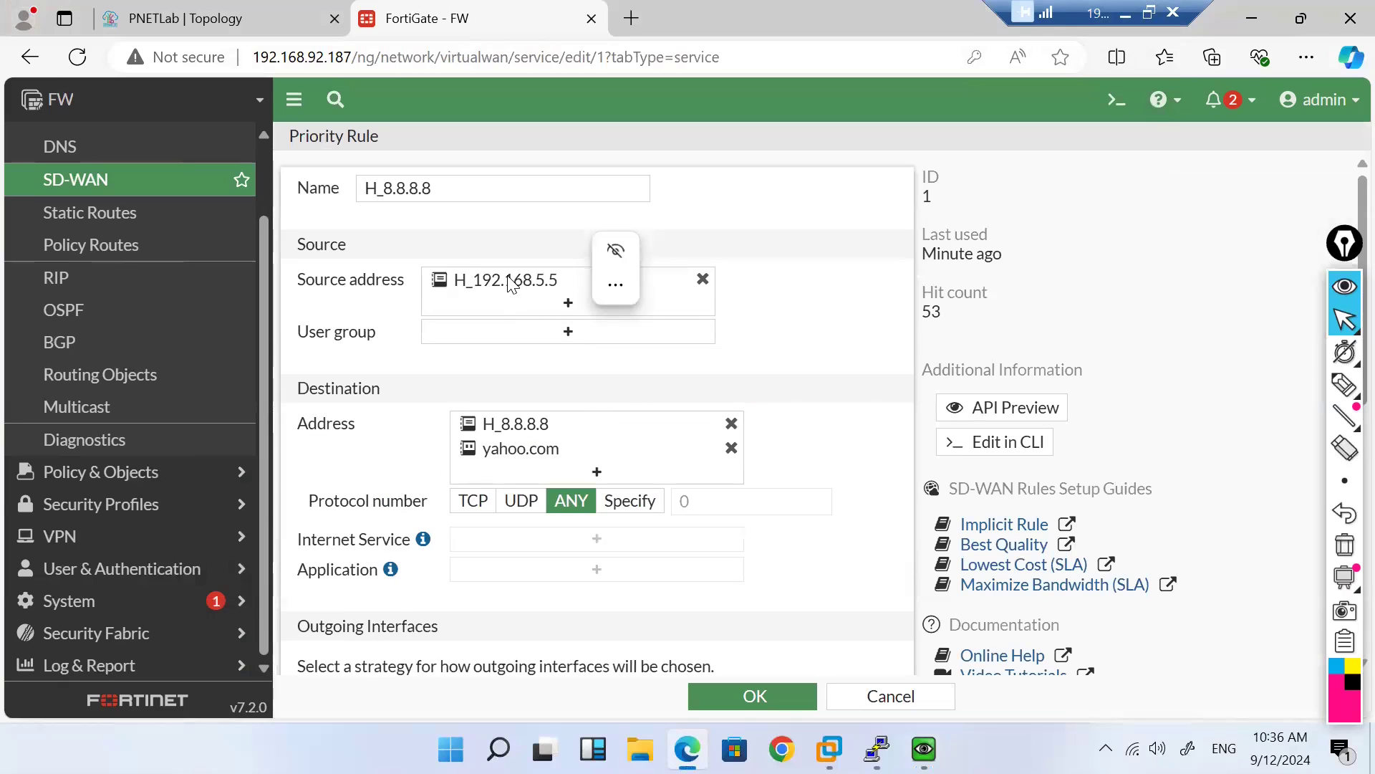
{"action": "left_click", "coordinate": [510, 282]}
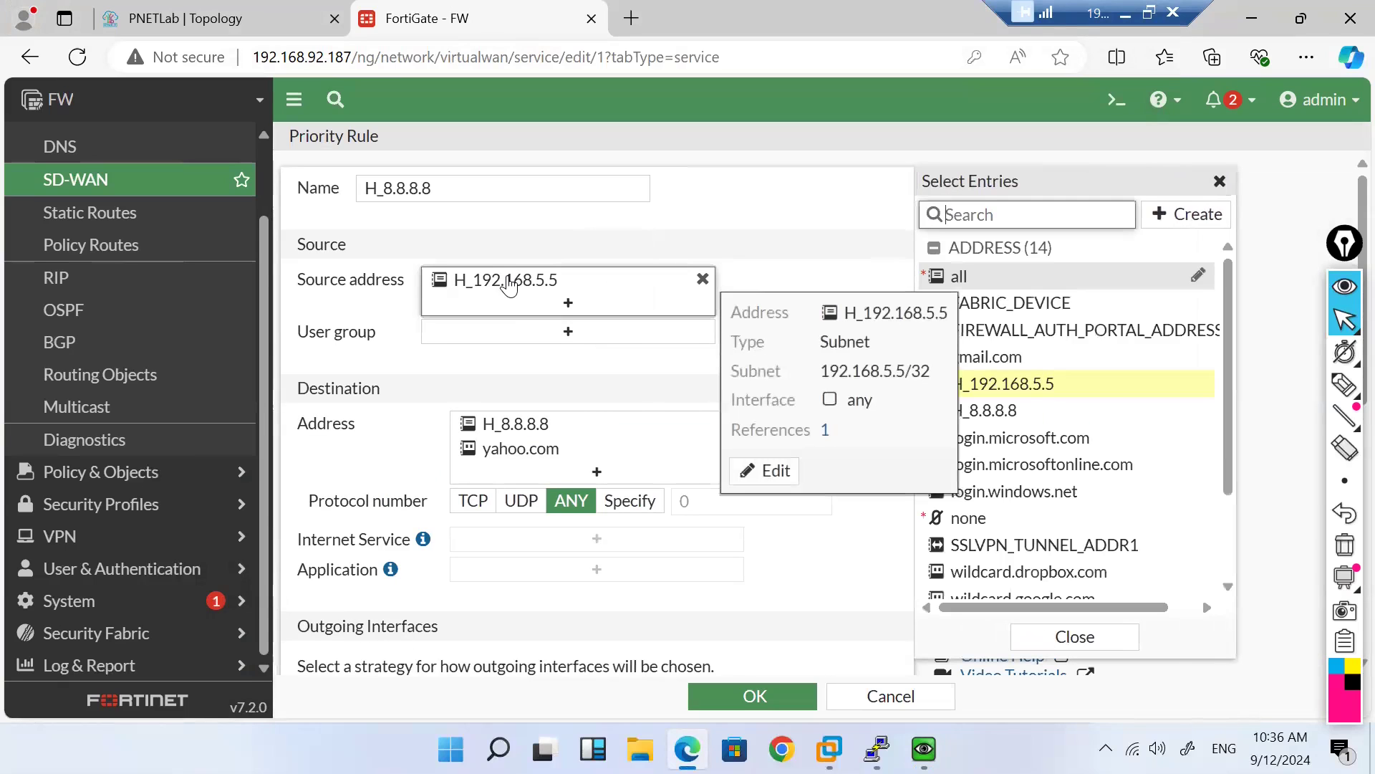
{"action": "mouse_move", "coordinate": [1197, 383]}
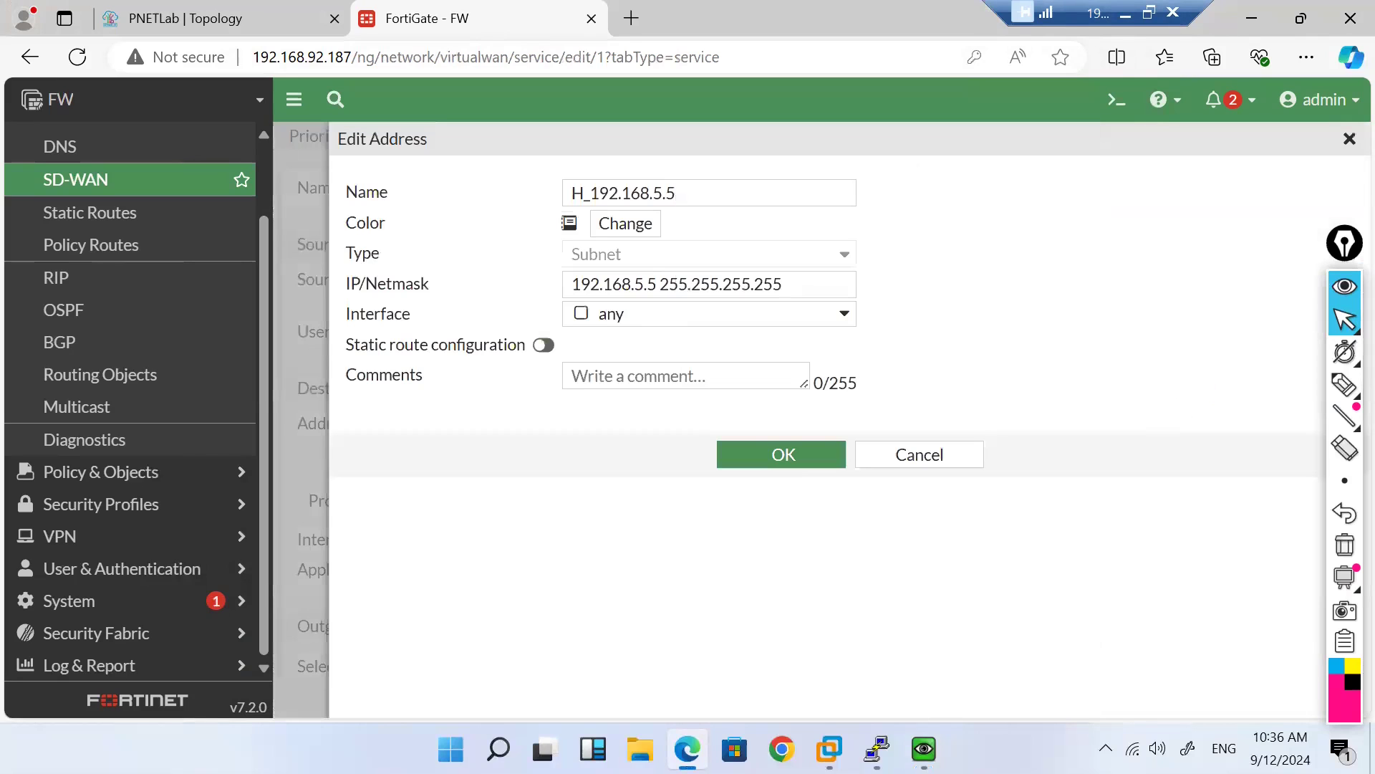
Step: Stop the client's yahoo.com trace after hop 6 via 200.1.1.1
{"action": "mouse_move", "coordinate": [924, 748]}
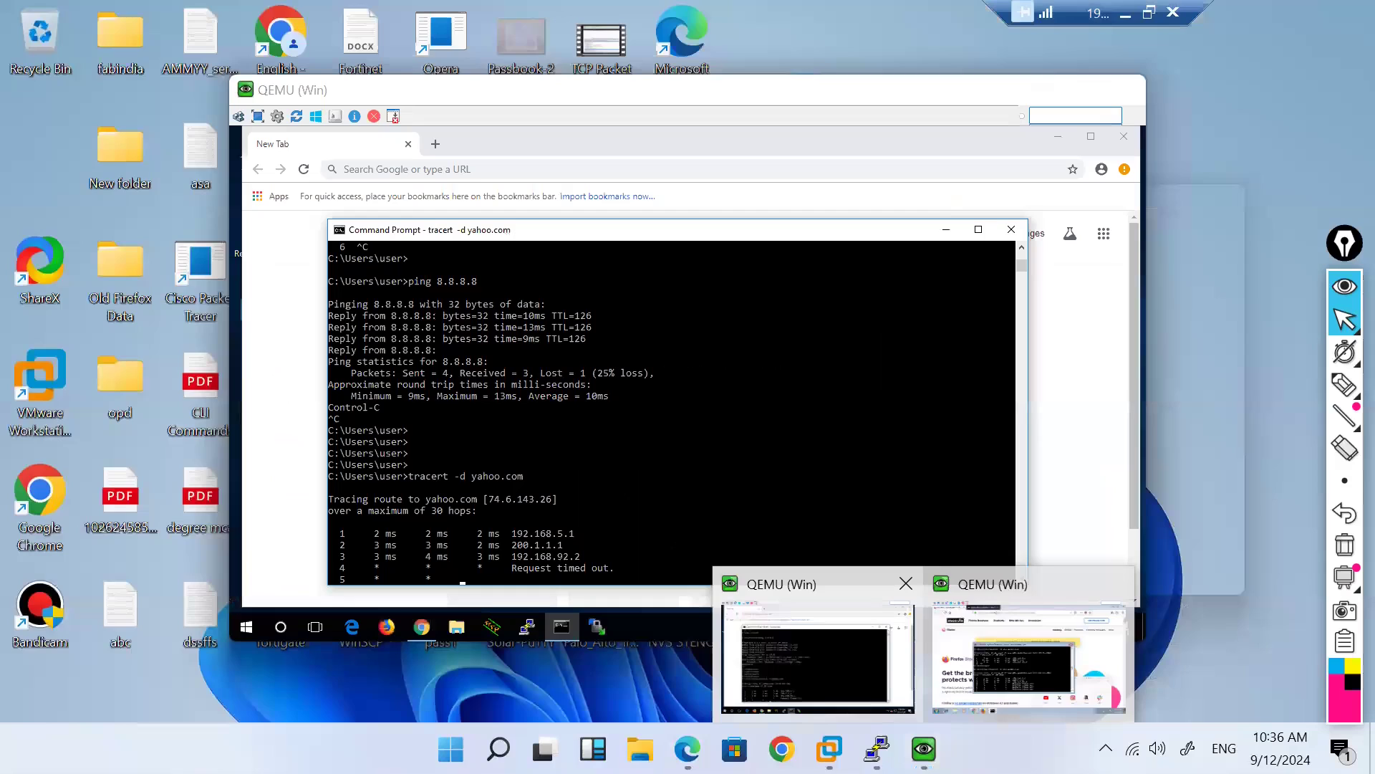
{"action": "left_click", "coordinate": [785, 655]}
{"action": "key", "text": "ctrl+c"}
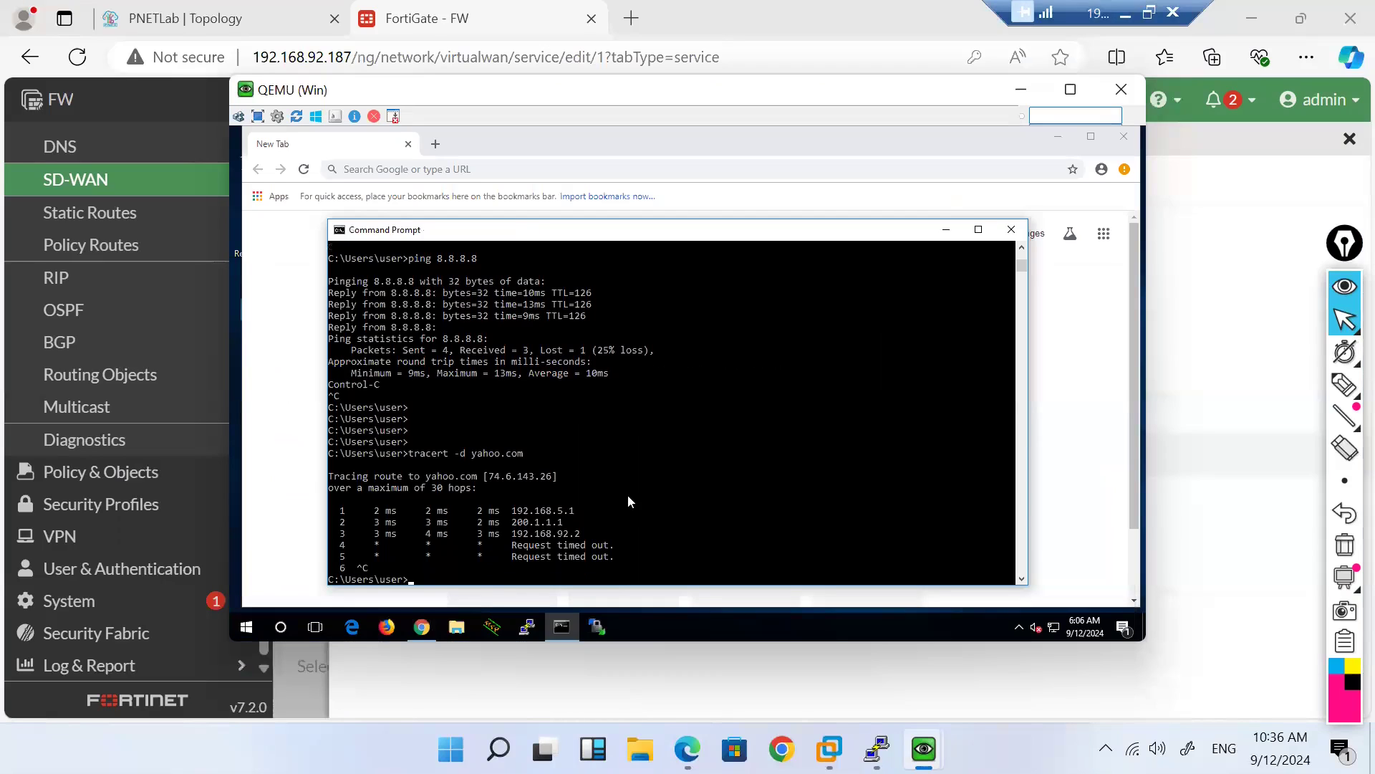
Step: Run ipconfig on the client and mark its IPv4 address 192.168.5.4, gateway 192.168.5.1
{"action": "type", "text": "ipconfig"}
{"action": "key", "text": "Return"}
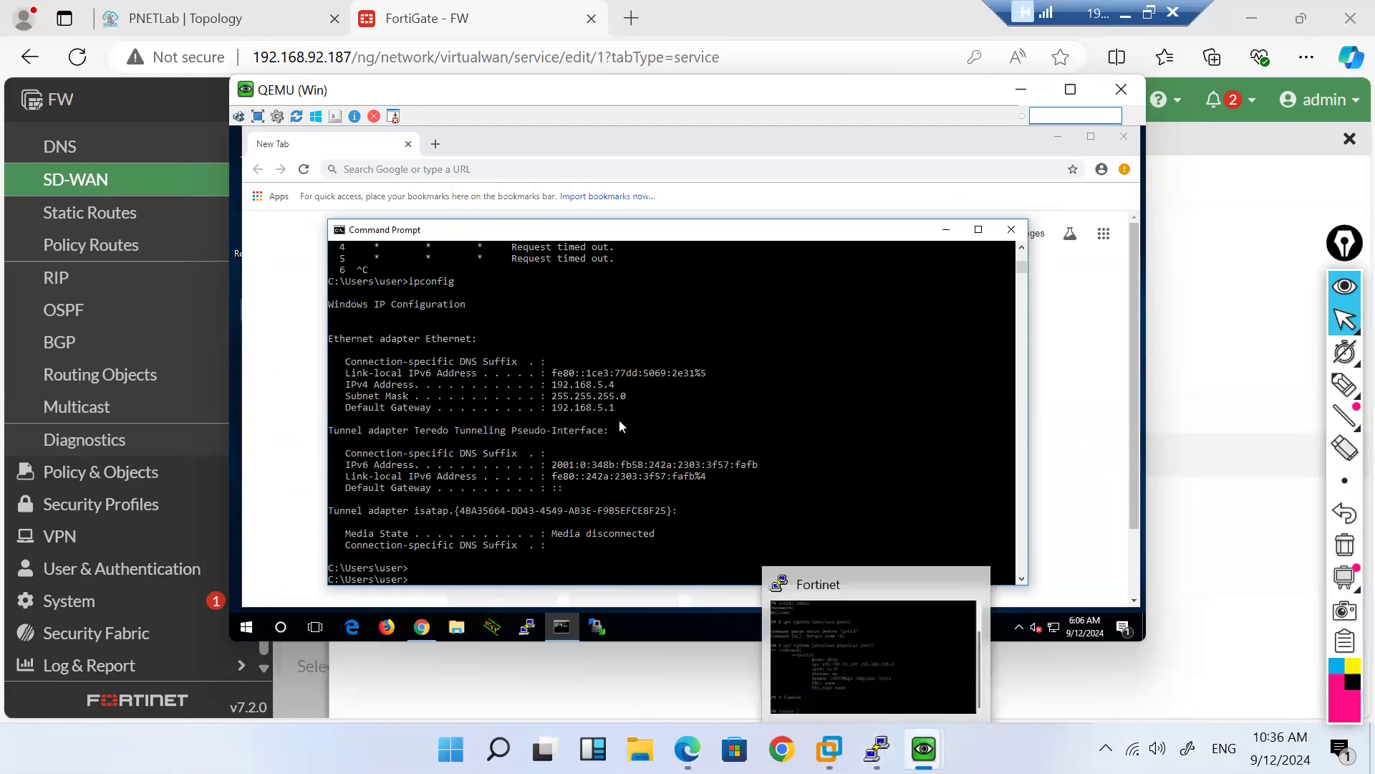
{"action": "left_click", "coordinate": [617, 384]}
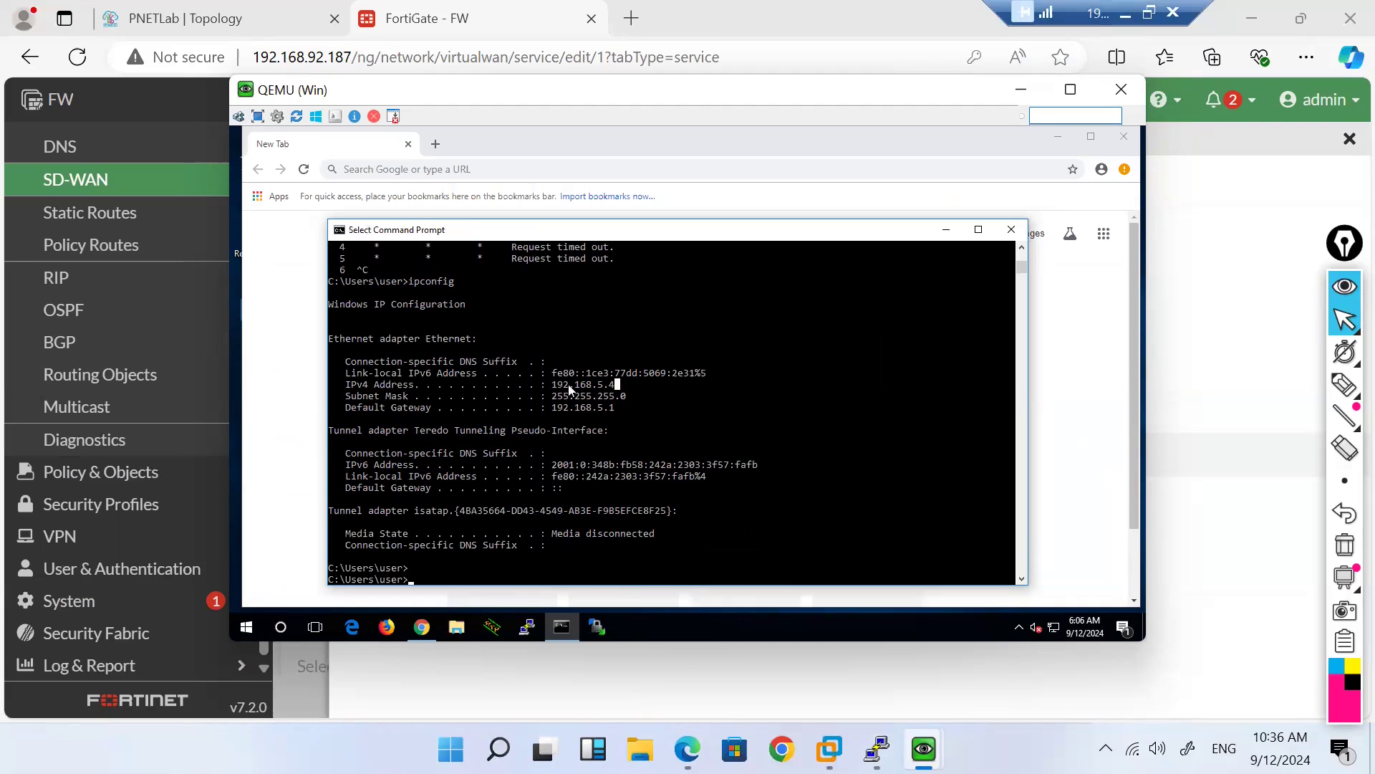
{"action": "left_click_drag", "start_coordinate": [571, 389], "coordinate": [541, 386]}
{"action": "left_click", "coordinate": [487, 19]}
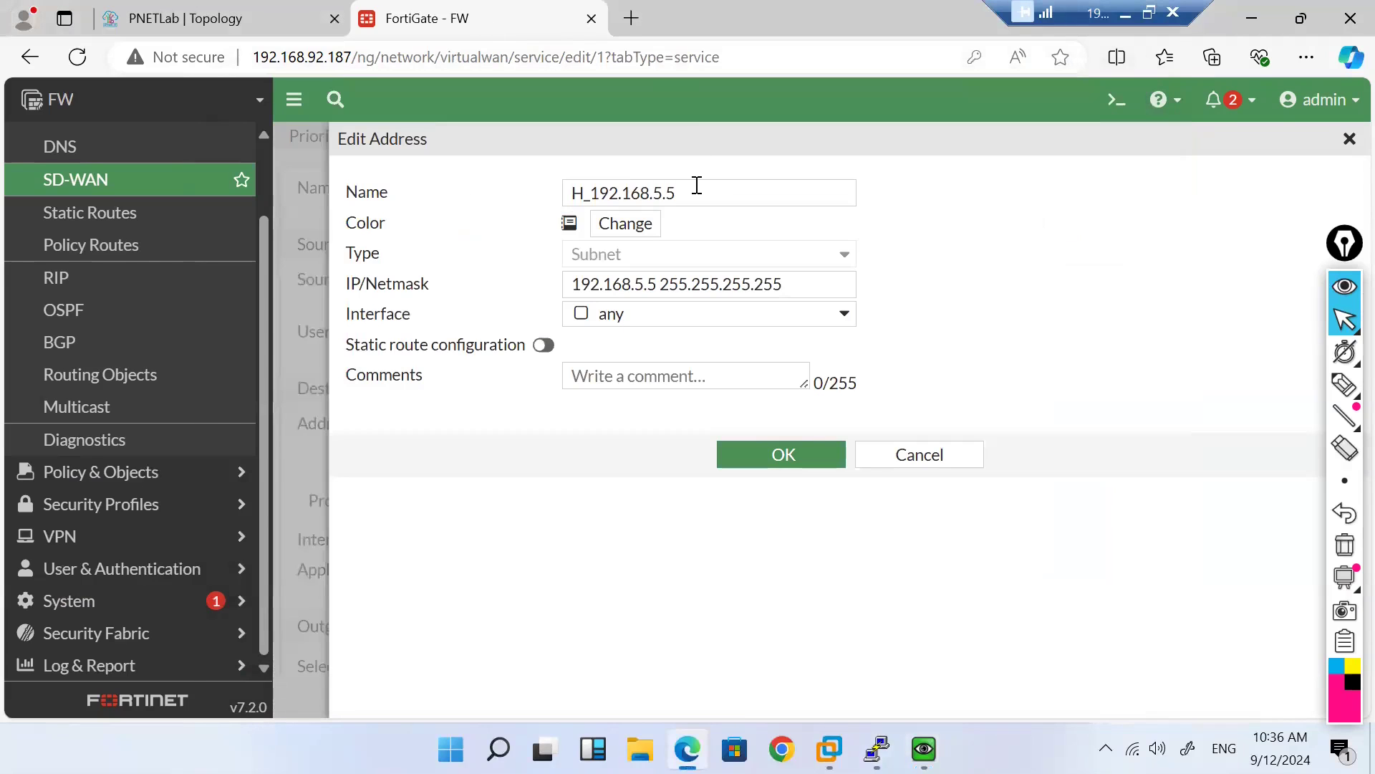
Step: Change the address to 192.168.5.4/32 named H_192.168.5.4 and save it as rule H_8.8.8.8's source
{"action": "left_click", "coordinate": [653, 280]}
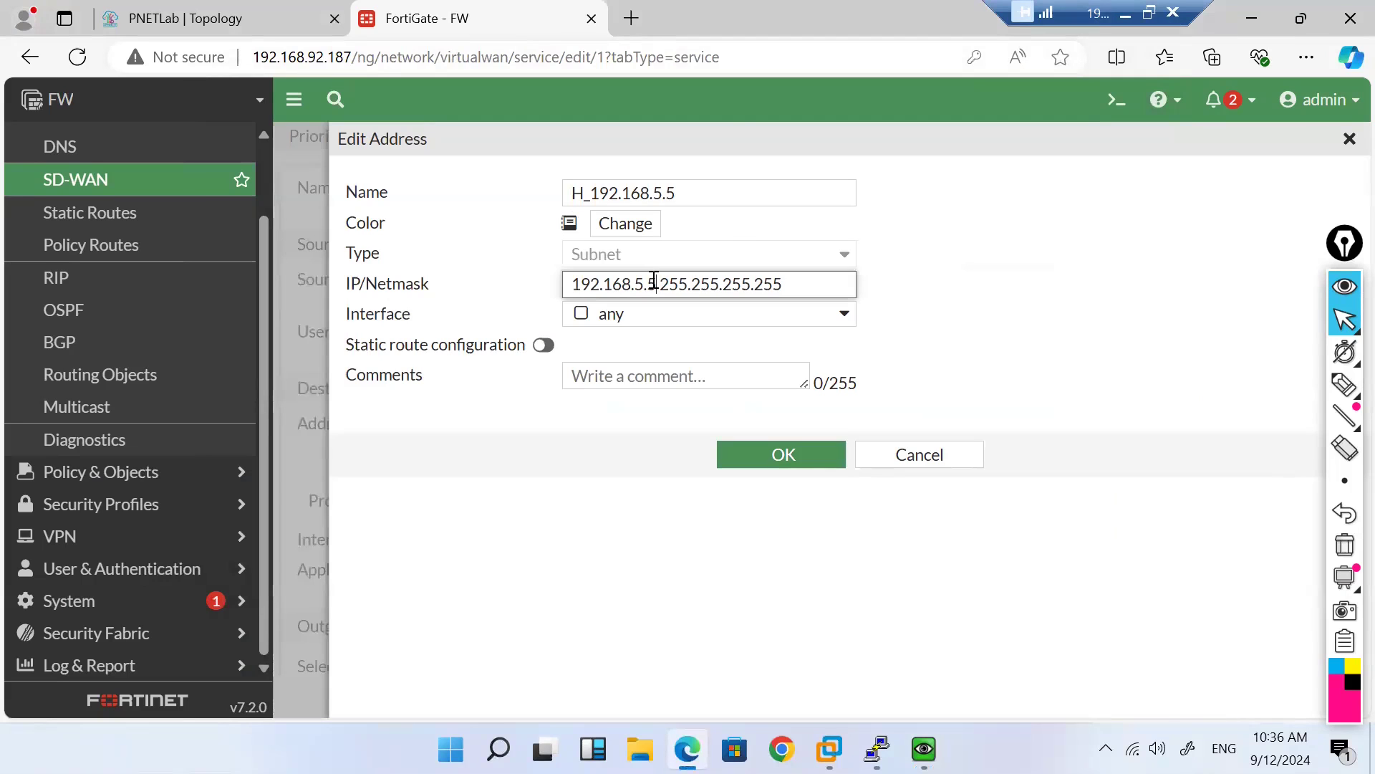
{"action": "key", "text": "BackSpace"}
{"action": "type", "text": "4"}
{"action": "left_click", "coordinate": [707, 194]}
{"action": "key", "text": "BackSpace"}
{"action": "type", "text": "4"}
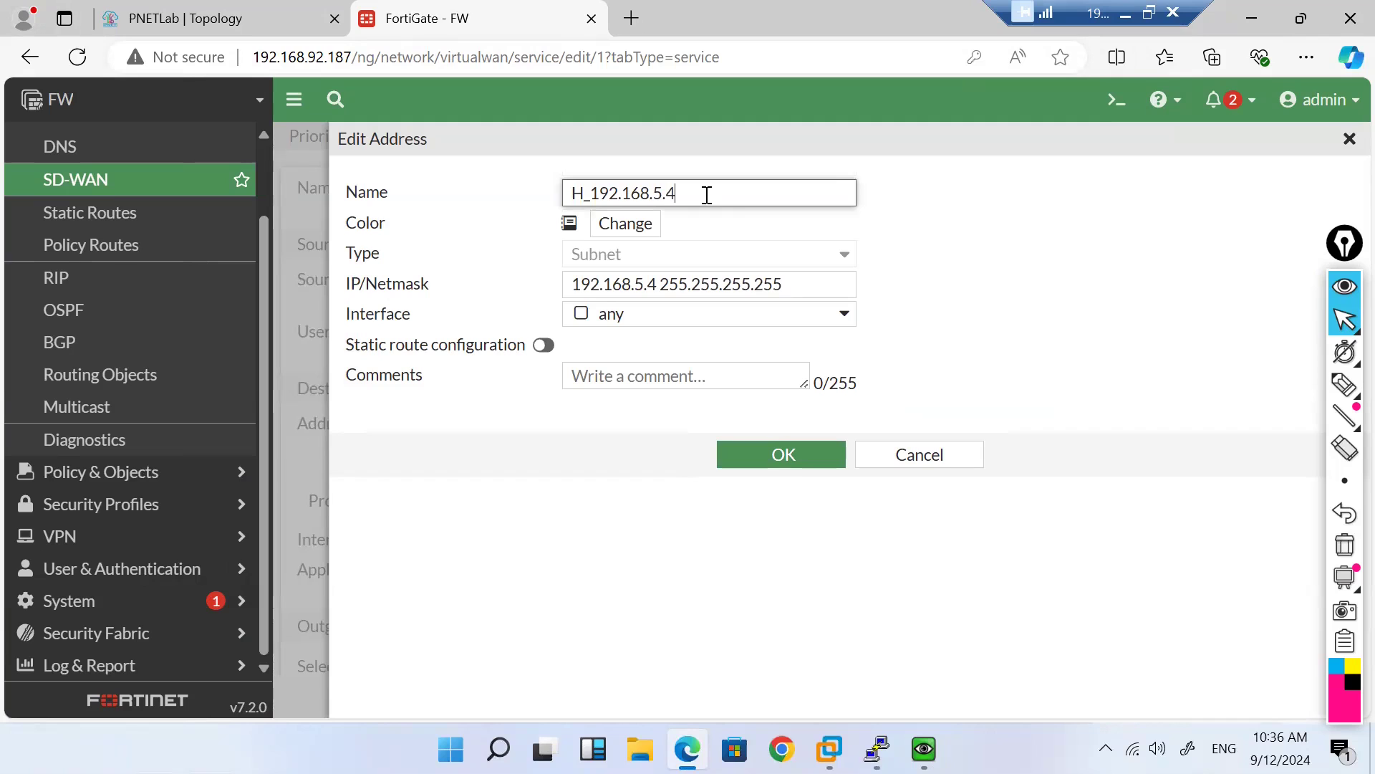
{"action": "left_click", "coordinate": [773, 451]}
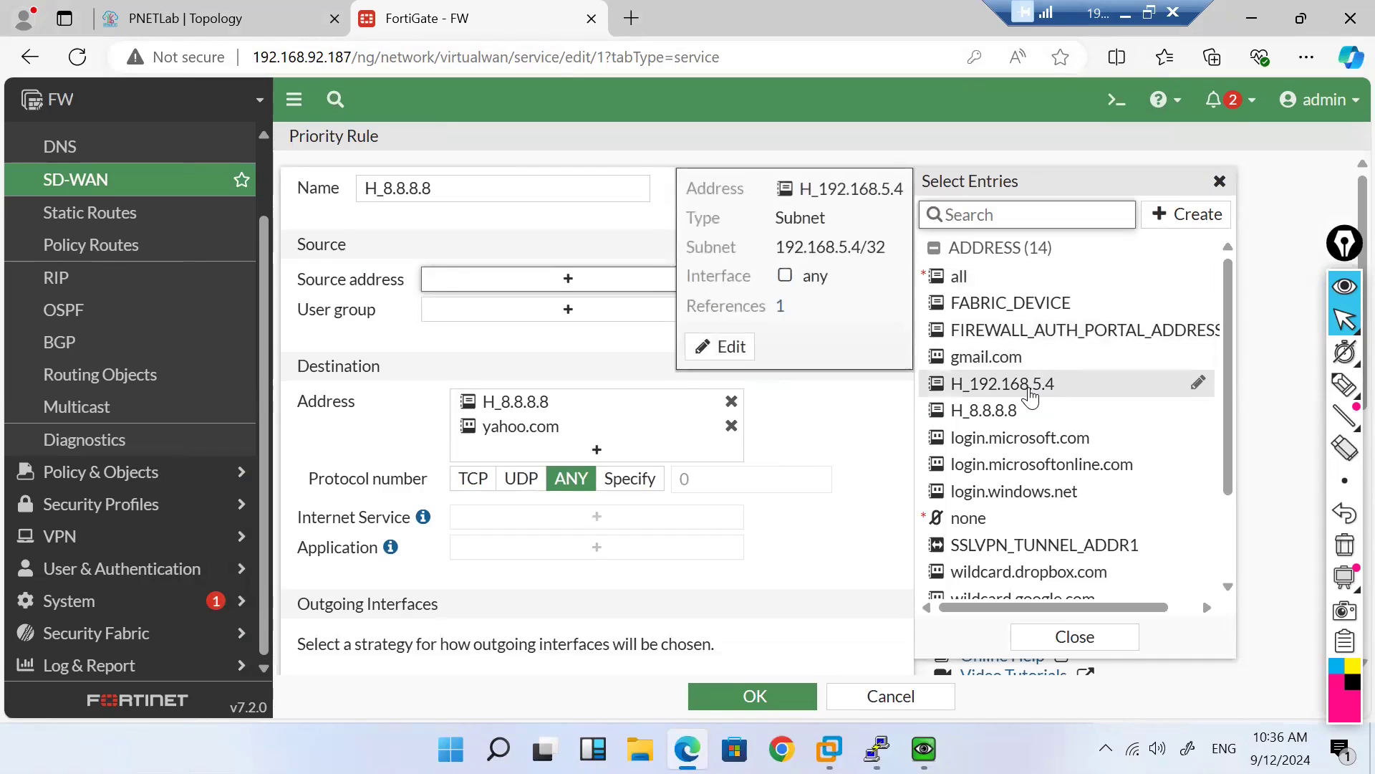
{"action": "left_click", "coordinate": [1029, 390]}
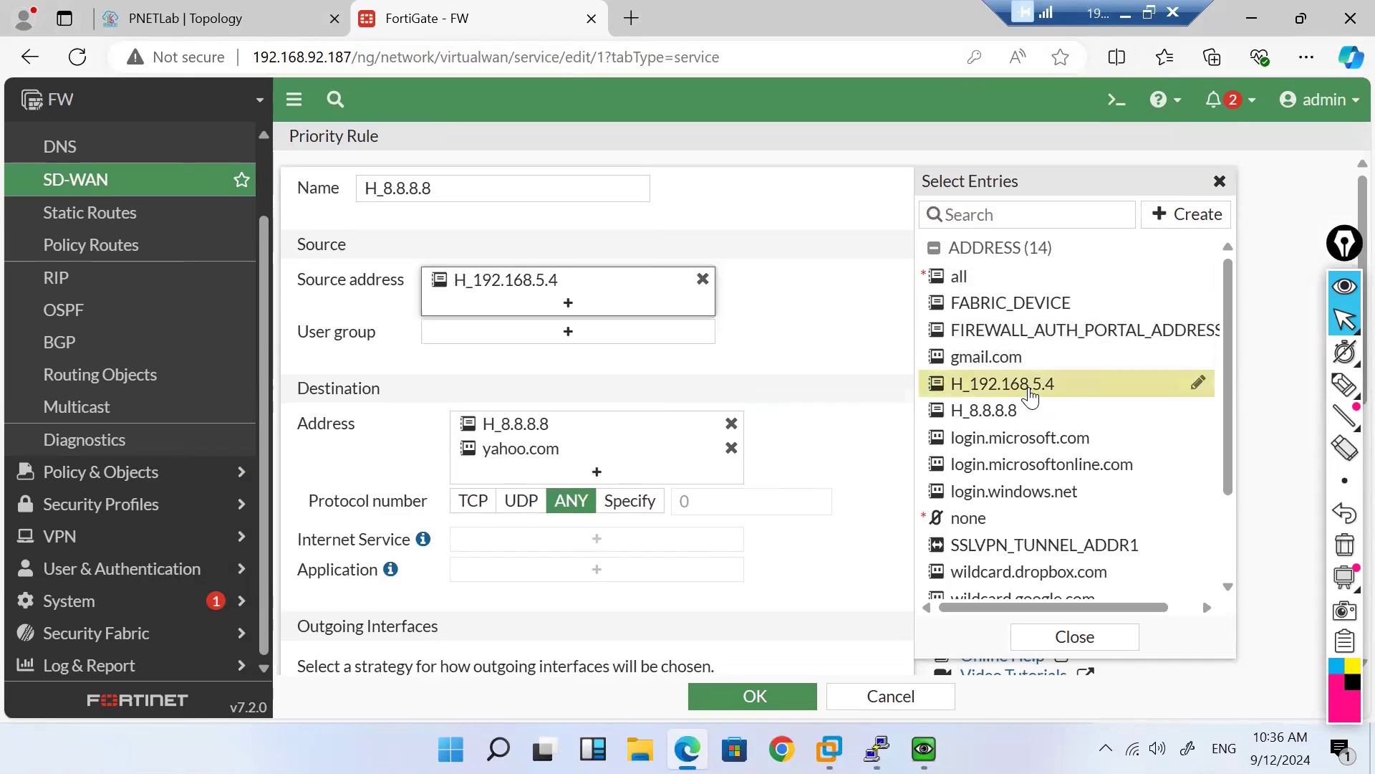
{"action": "left_click", "coordinate": [746, 694]}
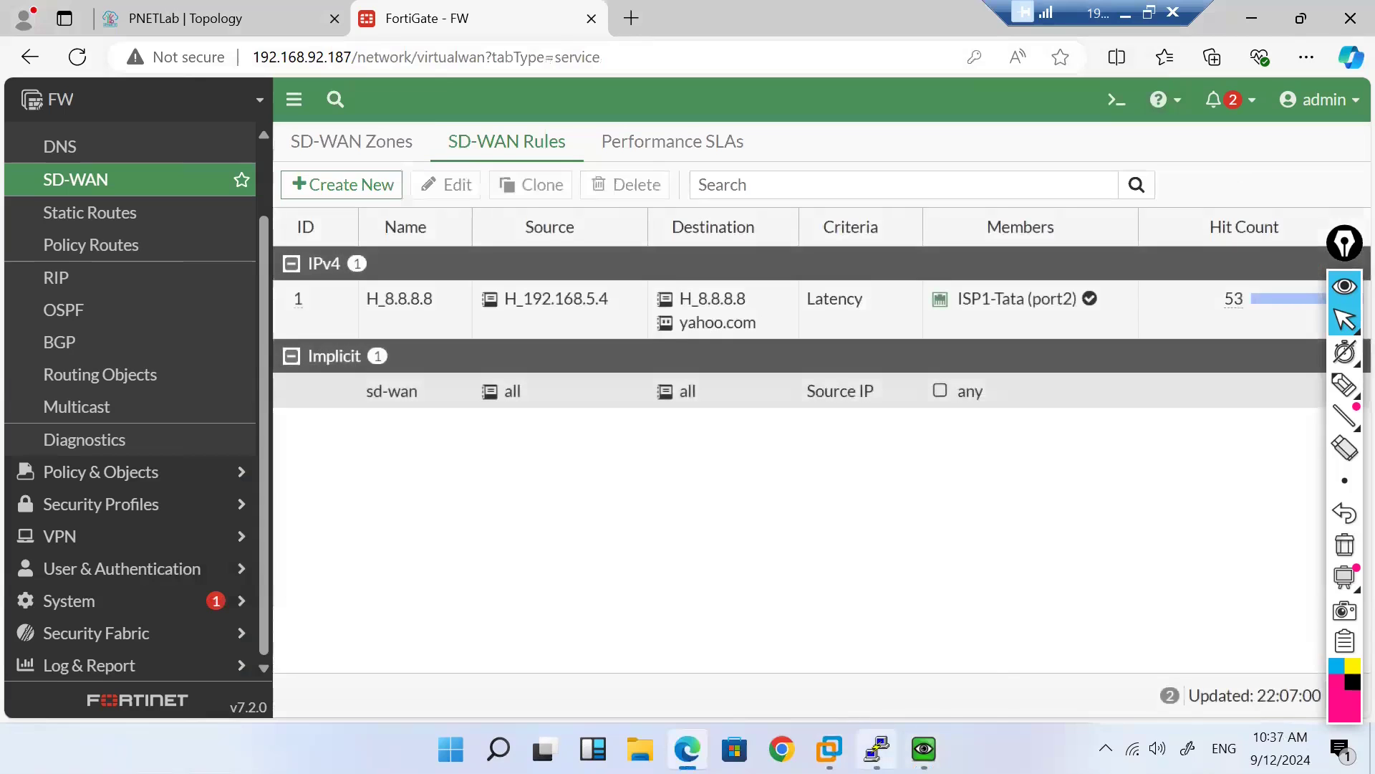
Step: Rerun tracert -d yahoo.com from the 192.168.5.4 client
{"action": "mouse_move", "coordinate": [877, 749]}
{"action": "mouse_move", "coordinate": [924, 749]}
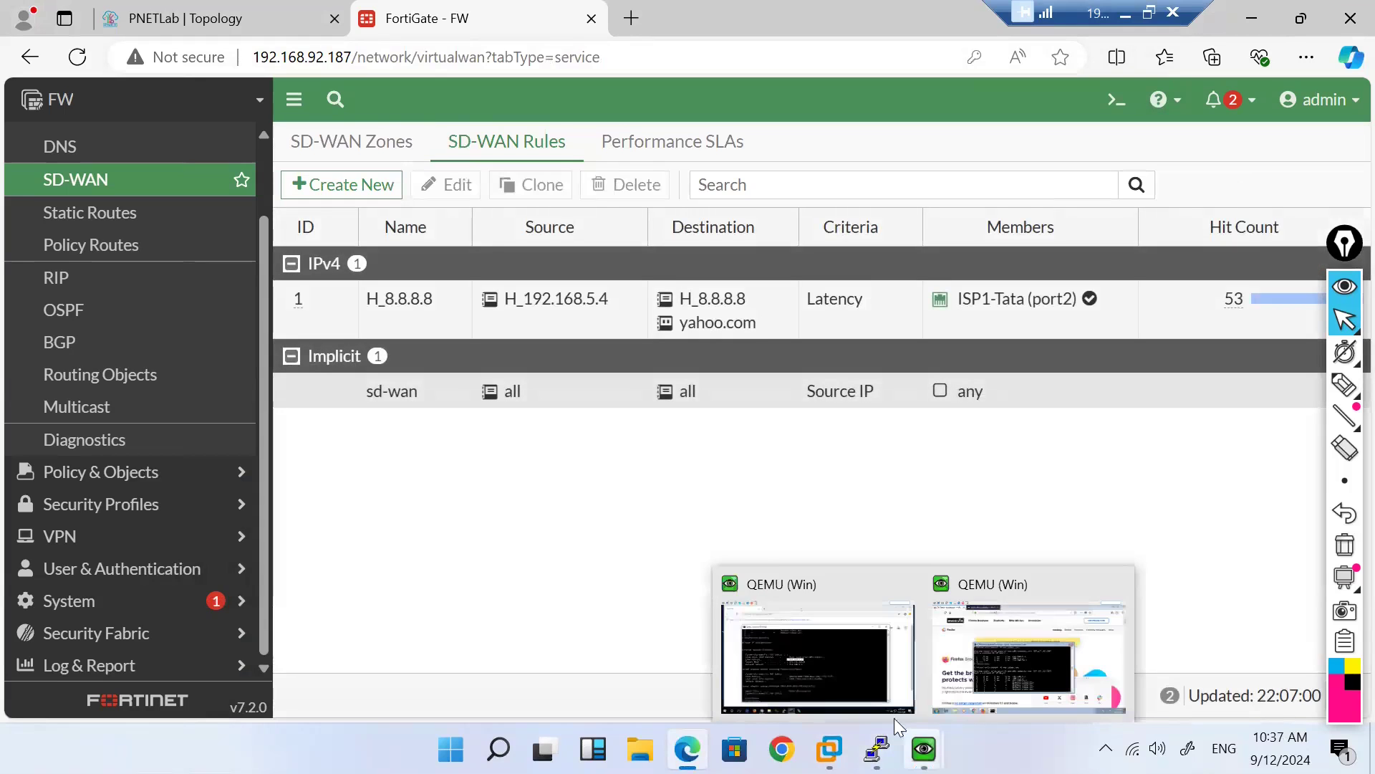
{"action": "mouse_move", "coordinate": [823, 675]}
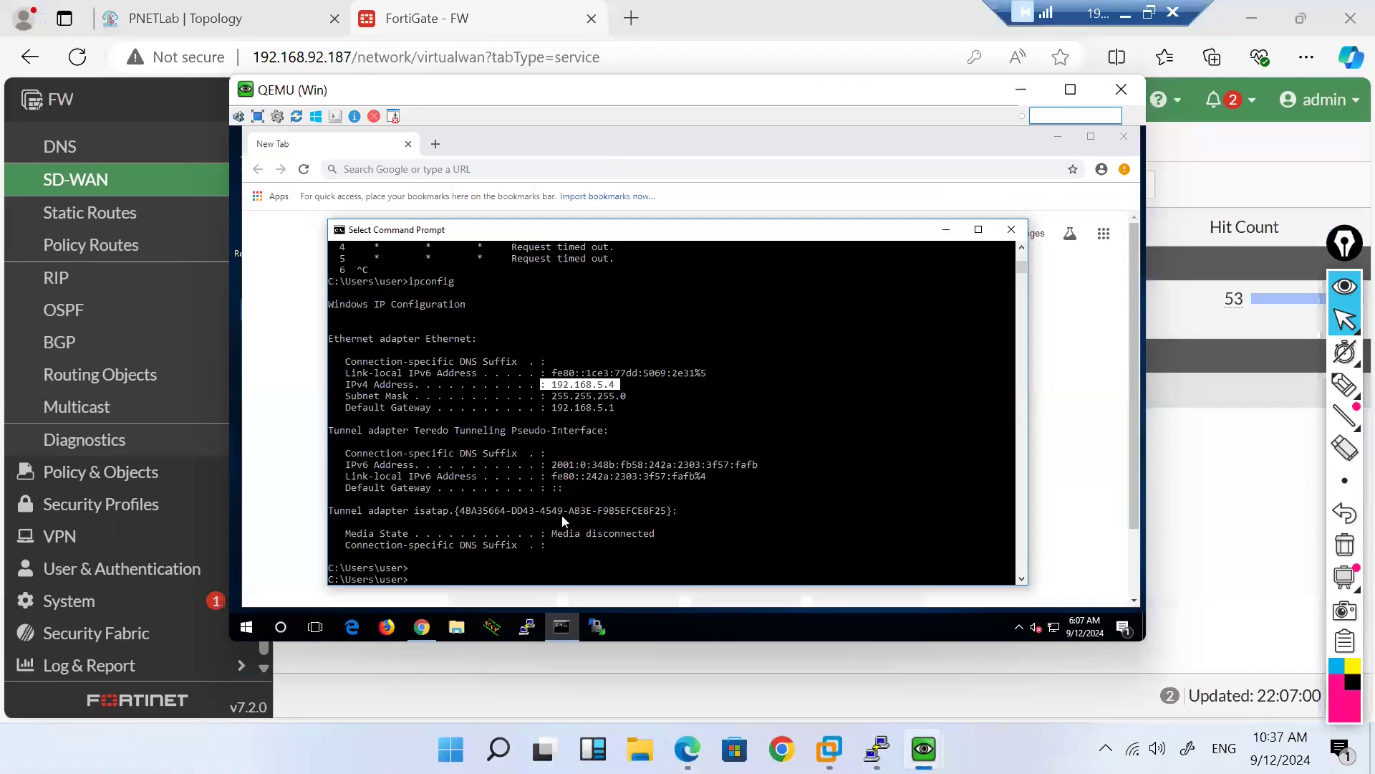
{"action": "left_click", "coordinate": [562, 512]}
{"action": "key", "text": "Escape"}
{"action": "key", "text": "Up"}
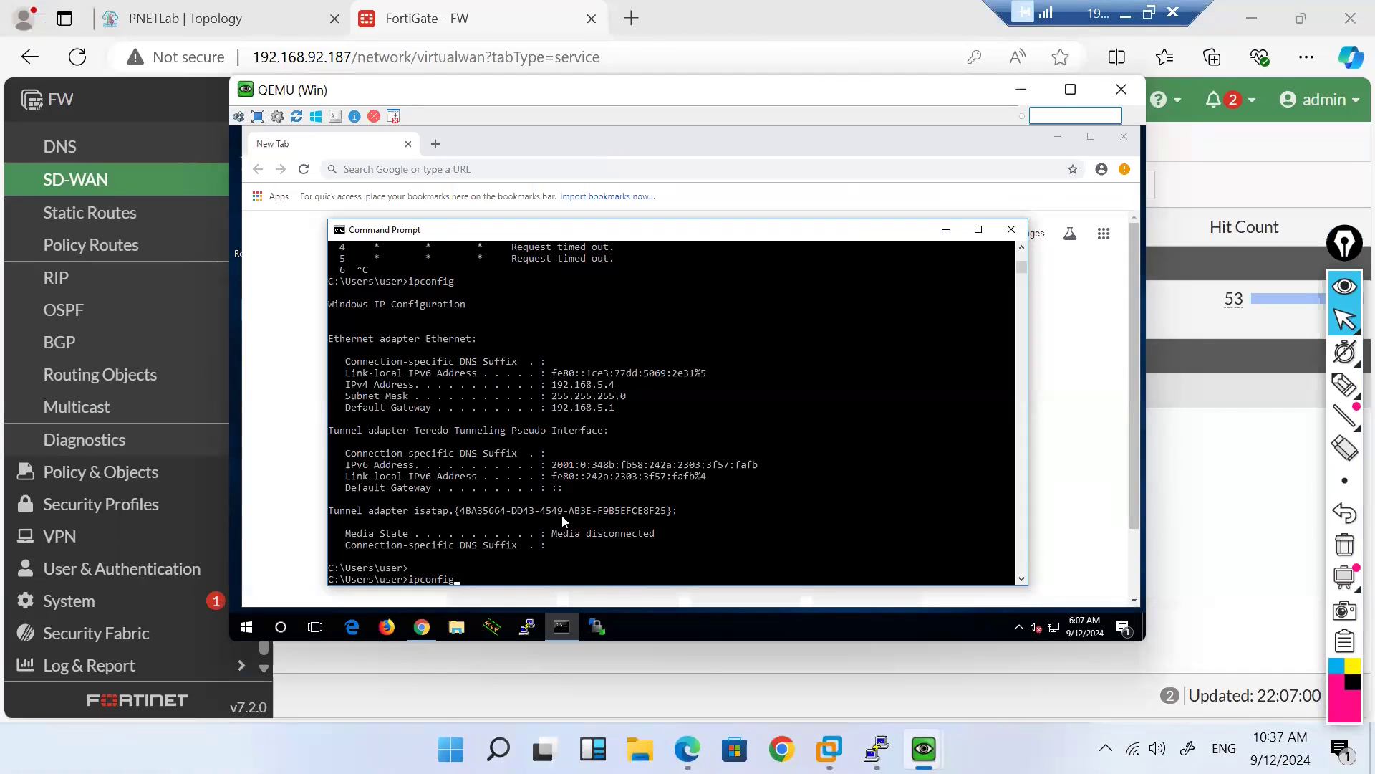
{"action": "key", "text": "Up"}
{"action": "key", "text": "Return"}
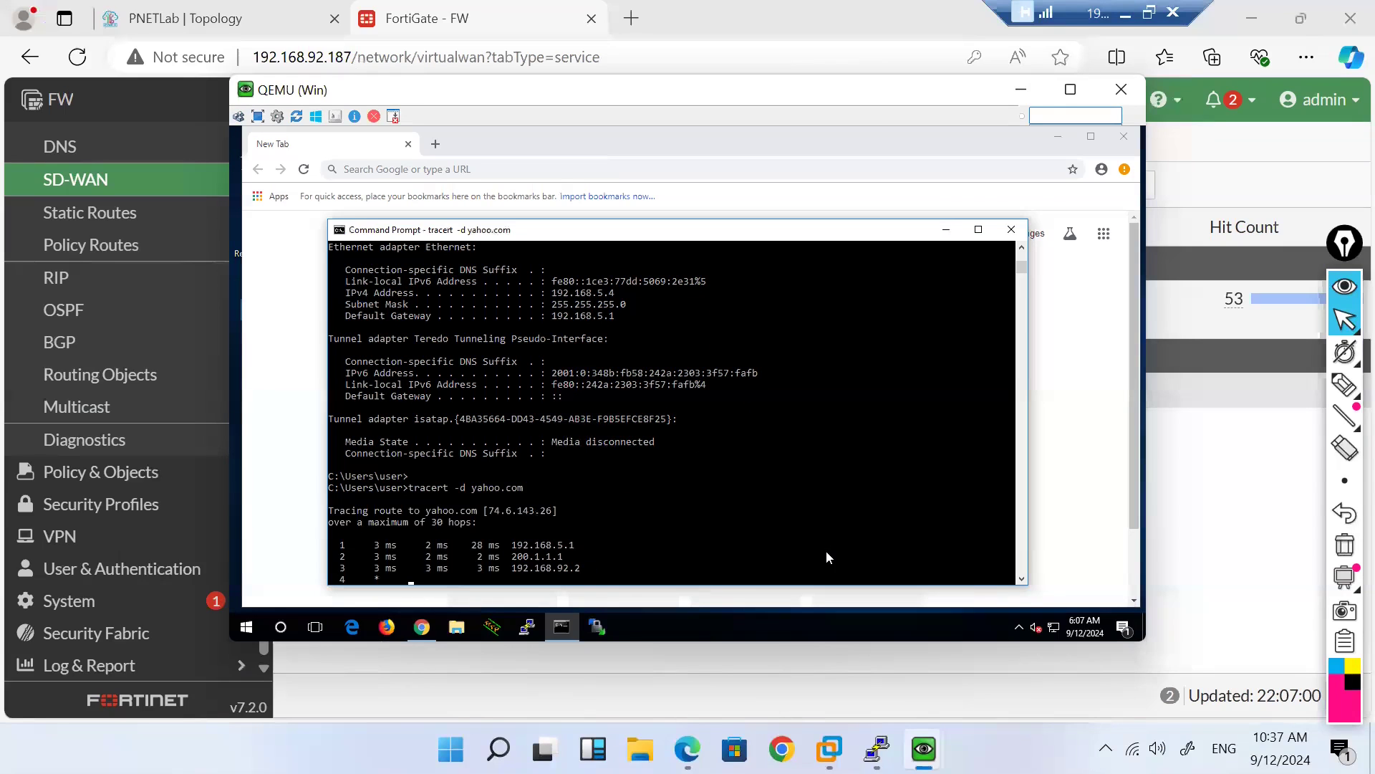
Step: Stop and rerun the yahoo.com trace, which goes via 192.168.5.1, 200.1.1.1, 192.168.92.2
{"action": "key", "text": "ctrl+c"}
{"action": "key", "text": "Return"}
{"action": "key", "text": "Return"}
{"action": "key", "text": "Up"}
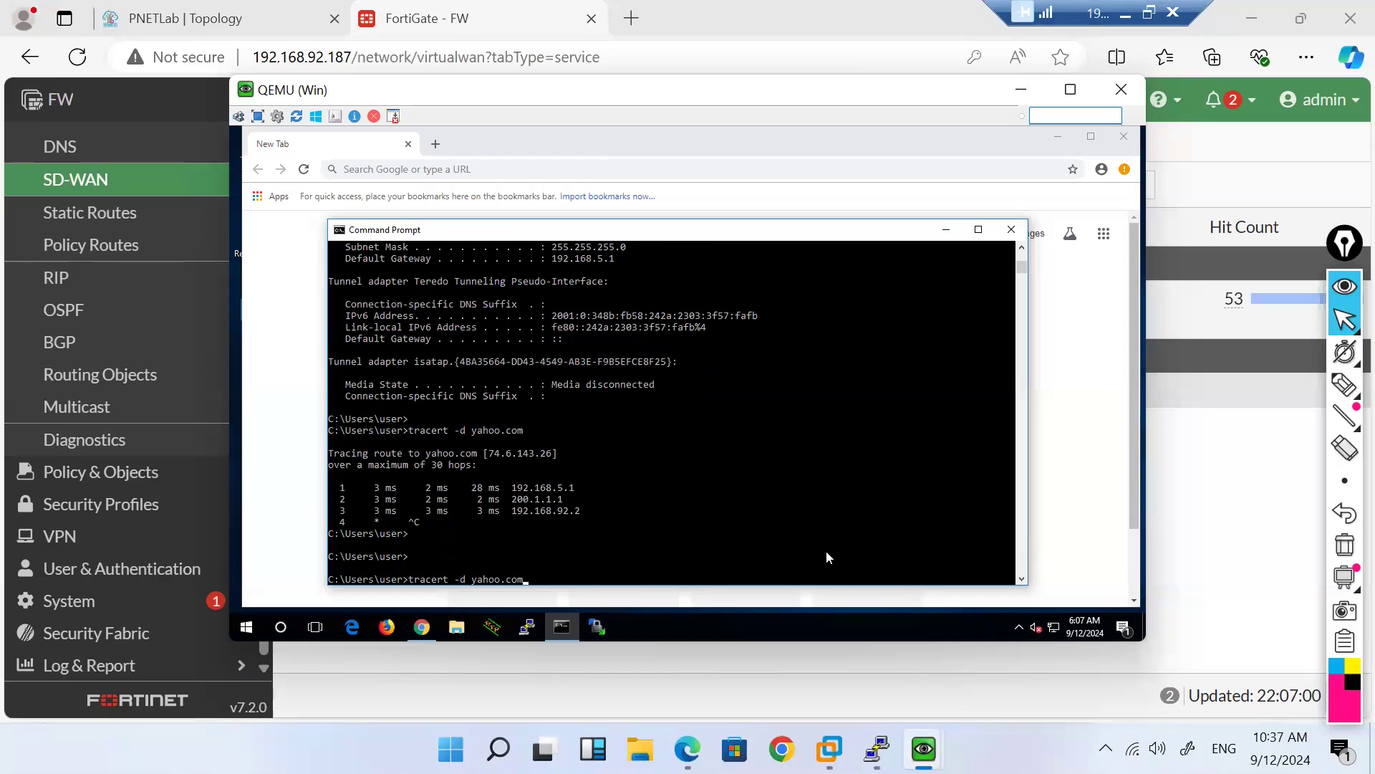
{"action": "key", "text": "BackSpace"}
{"action": "key", "text": "BackSpace"}
{"action": "key", "text": "BackSpace"}
{"action": "key", "text": "BackSpace"}
{"action": "key", "text": "BackSpace"}
{"action": "key", "text": "BackSpace"}
{"action": "key", "text": "BackSpace"}
{"action": "key", "text": "BackSpace"}
{"action": "key", "text": "BackSpace"}
{"action": "key", "text": "BackSpace"}
{"action": "key", "text": "BackSpace"}
{"action": "key", "text": "BackSpace"}
{"action": "key", "text": "BackSpace"}
{"action": "key", "text": "BackSpace"}
{"action": "key", "text": "BackSpace"}
{"action": "key", "text": "BackSpace"}
{"action": "key", "text": "BackSpace"}
{"action": "key", "text": "BackSpace"}
{"action": "key", "text": "BackSpace"}
{"action": "key", "text": "Up"}
{"action": "key", "text": "Up"}
{"action": "key", "text": "Up"}
{"action": "key", "text": "Up"}
{"action": "key", "text": "Up"}
{"action": "key", "text": "Down"}
{"action": "key", "text": "Down"}
{"action": "key", "text": "Down"}
{"action": "key", "text": "BackSpace"}
{"action": "key", "text": "BackSpace"}
{"action": "key", "text": "BackSpace"}
{"action": "key", "text": "BackSpace"}
{"action": "key", "text": "BackSpace"}
{"action": "type", "text": "yahoo.com"}
{"action": "key", "text": "Return"}
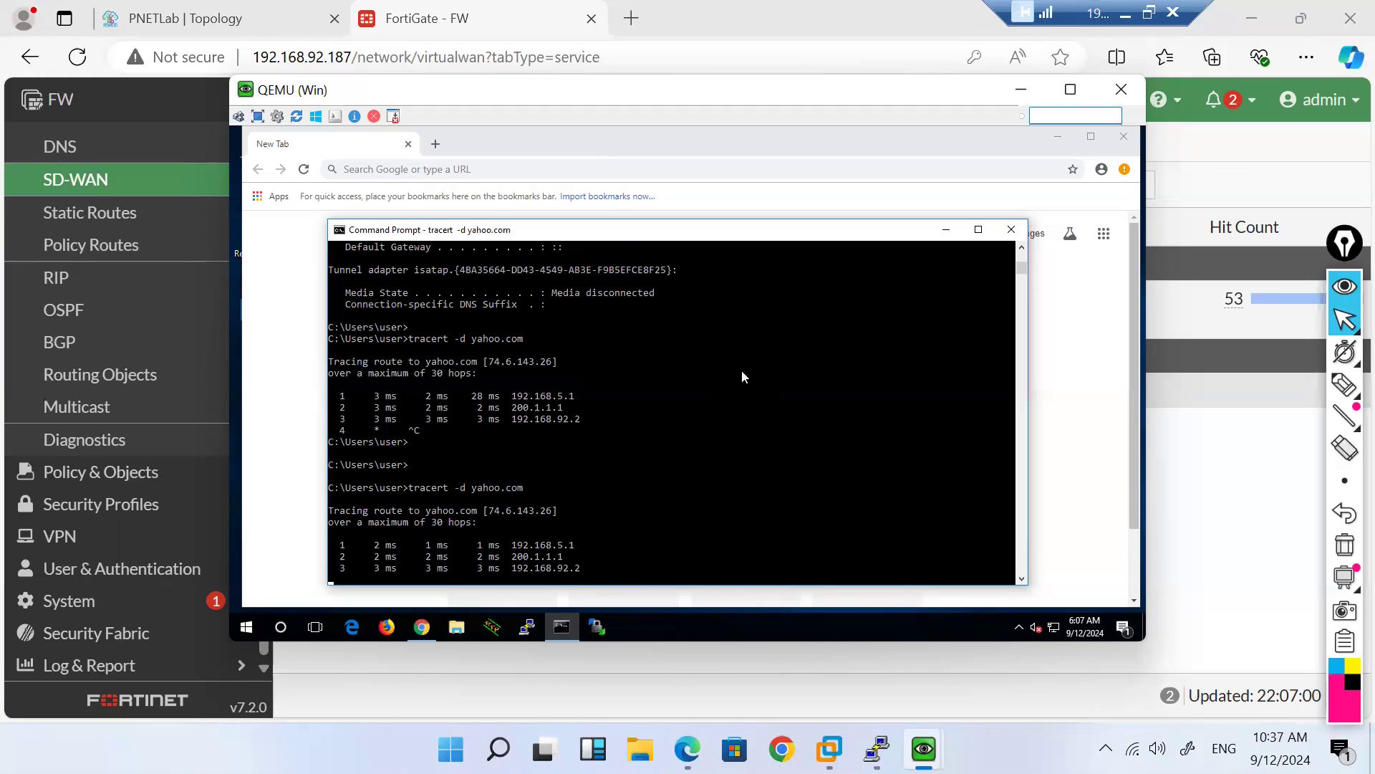
{"action": "key", "text": "ctrl+c"}
{"action": "type", "text": "tracert -d 8.8.8.8"}
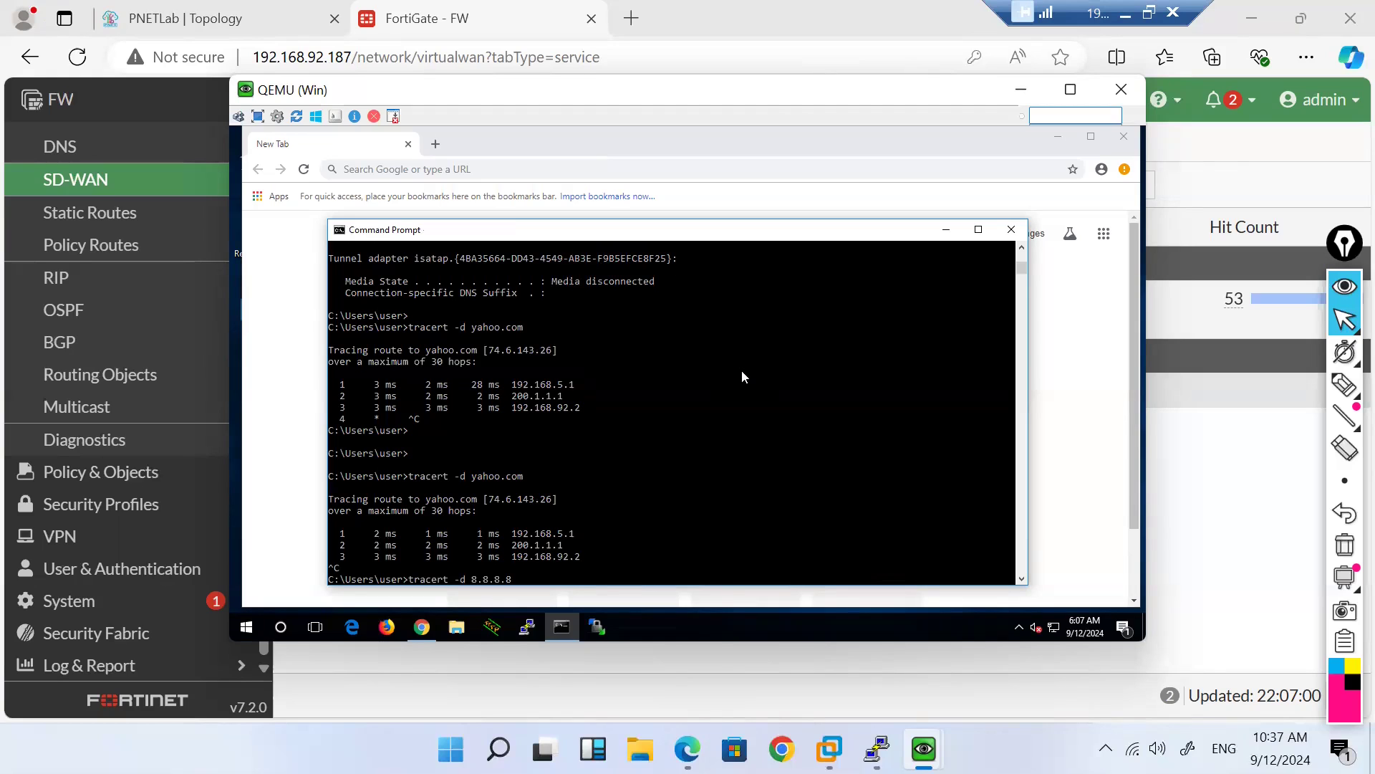
{"action": "key", "text": "Up"}
{"action": "key", "text": "BackSpace"}
{"action": "key", "text": "BackSpace"}
{"action": "key", "text": "BackSpace"}
{"action": "key", "text": "BackSpace"}
{"action": "key", "text": "BackSpace"}
{"action": "key", "text": "BackSpace"}
{"action": "key", "text": "Down"}
{"action": "key", "text": "BackSpace"}
{"action": "key", "text": "BackSpace"}
{"action": "key", "text": "BackSpace"}
{"action": "key", "text": "BackSpace"}
{"action": "key", "text": "BackSpace"}
{"action": "key", "text": "BackSpace"}
{"action": "type", "text": "www.yahoo.com"}
{"action": "key", "text": "Return"}
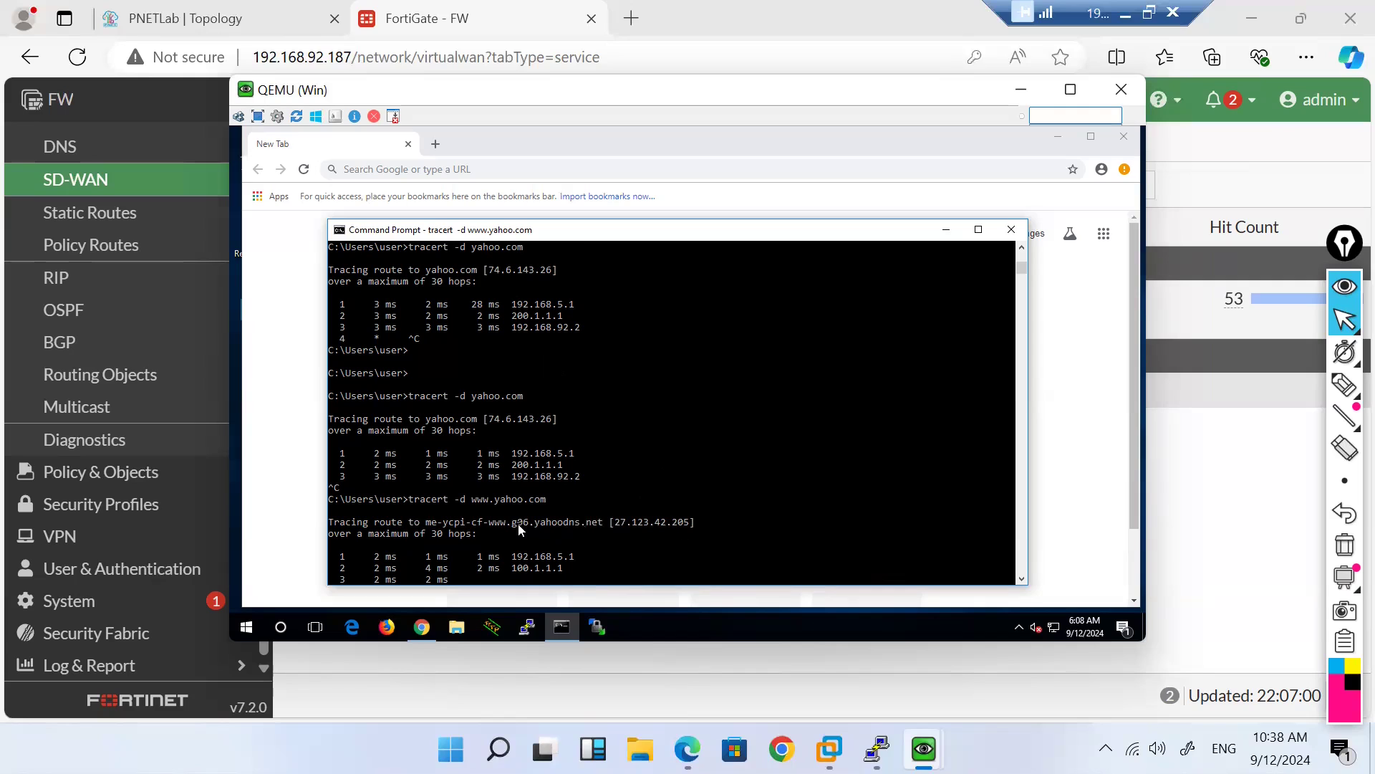
{"action": "key", "text": "ctrl+c"}
Step: Rerun tracert -d yahoo.com, which reaches 192.168.92.2 via 200.1.1.1
{"action": "key", "text": "Return"}
{"action": "key", "text": "Up"}
{"action": "key", "text": "Up"}
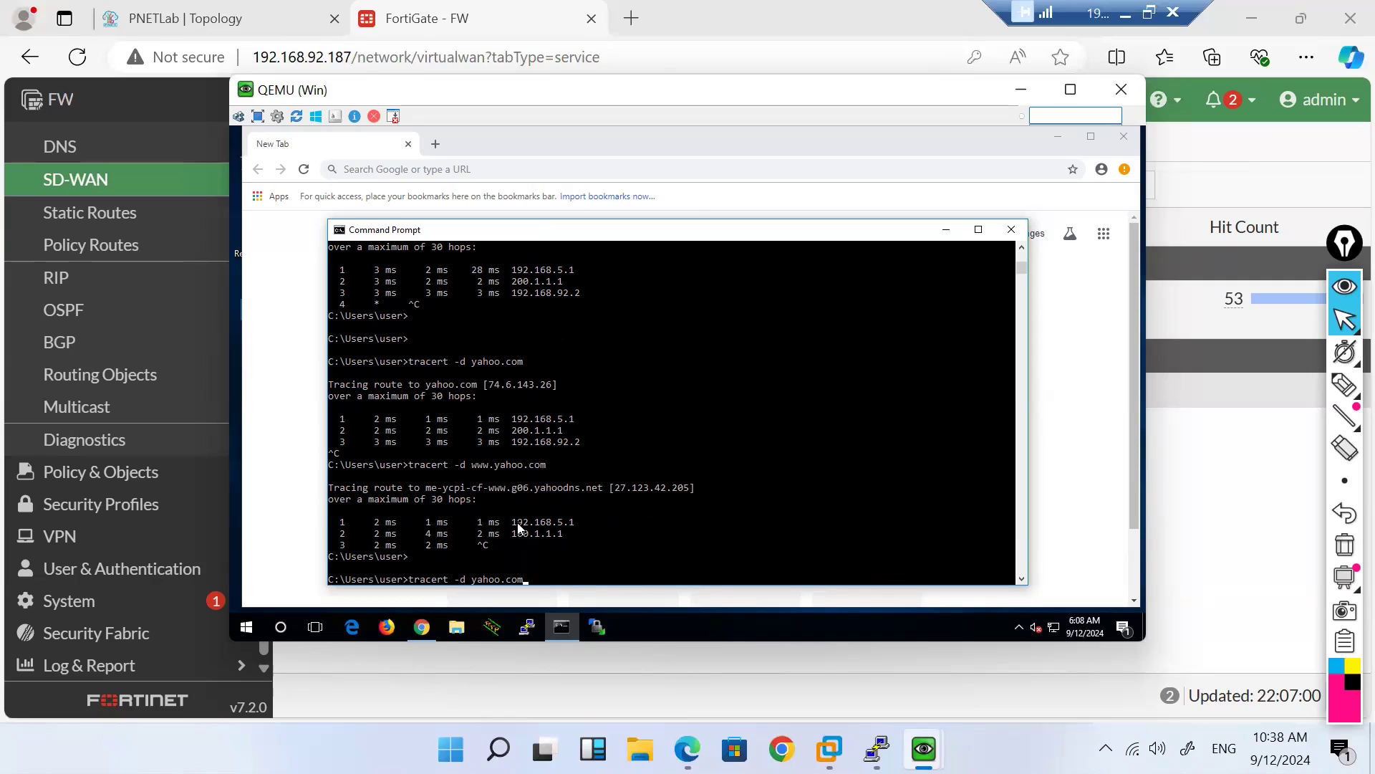
{"action": "key", "text": "Return"}
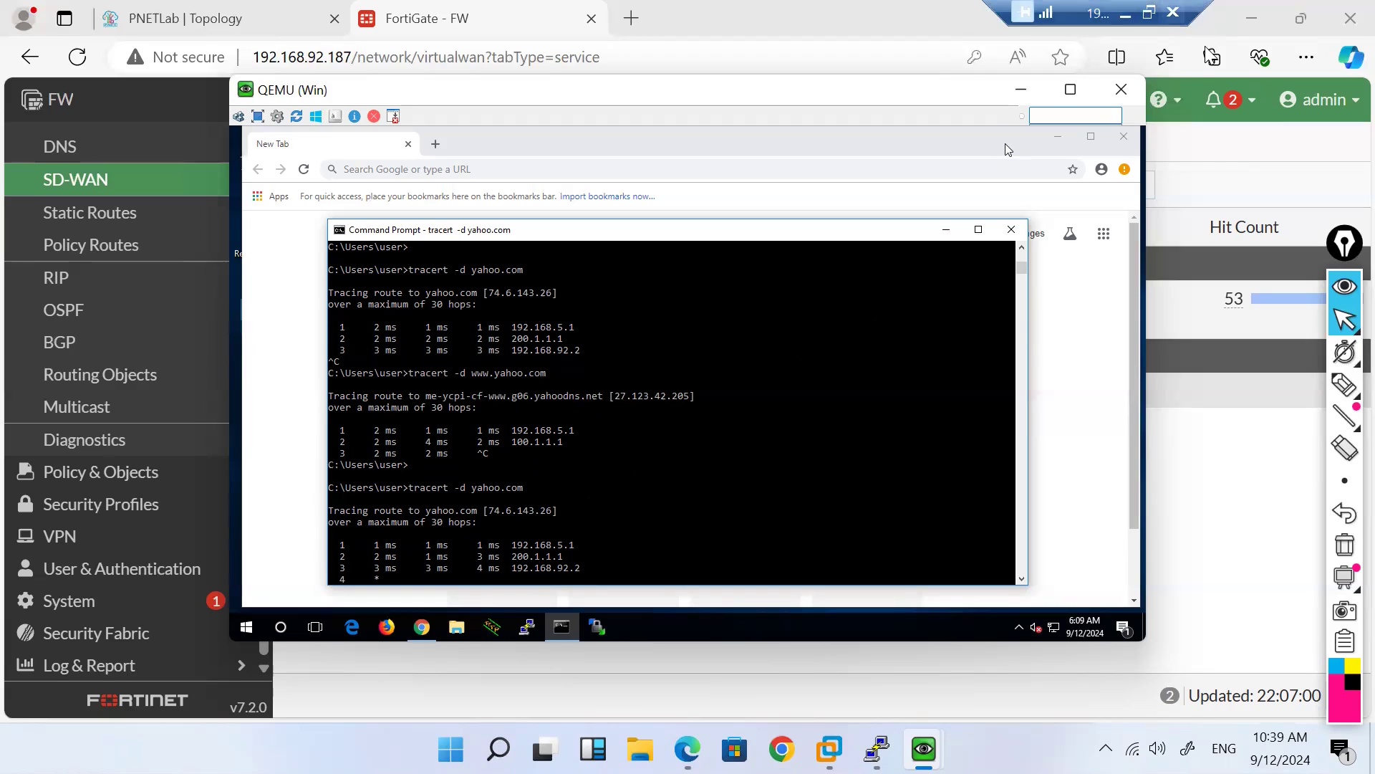
Step: In the CLI console, run diagnose sys session filter src 192.168.5.4, then diagnose sys session clear
{"action": "left_click", "coordinate": [1021, 92]}
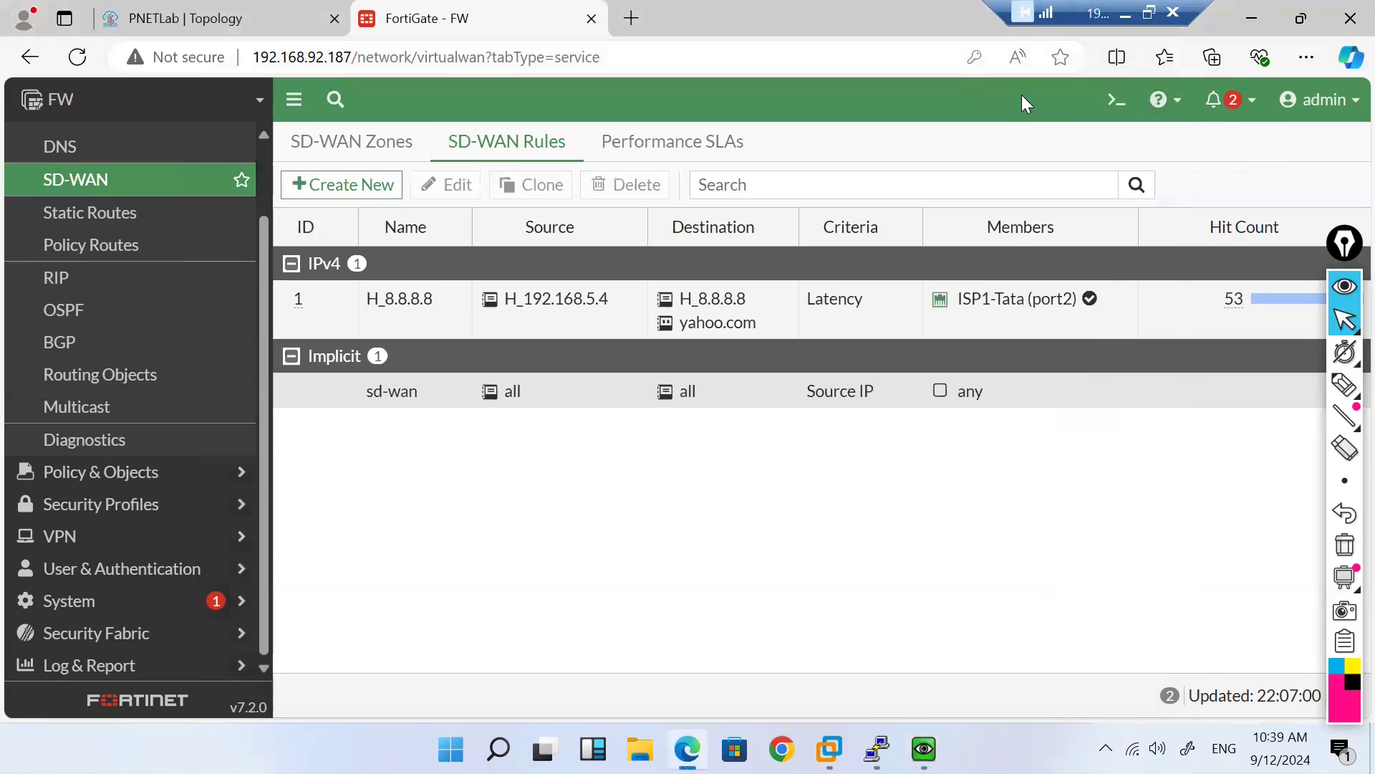
{"action": "left_click", "coordinate": [1116, 103]}
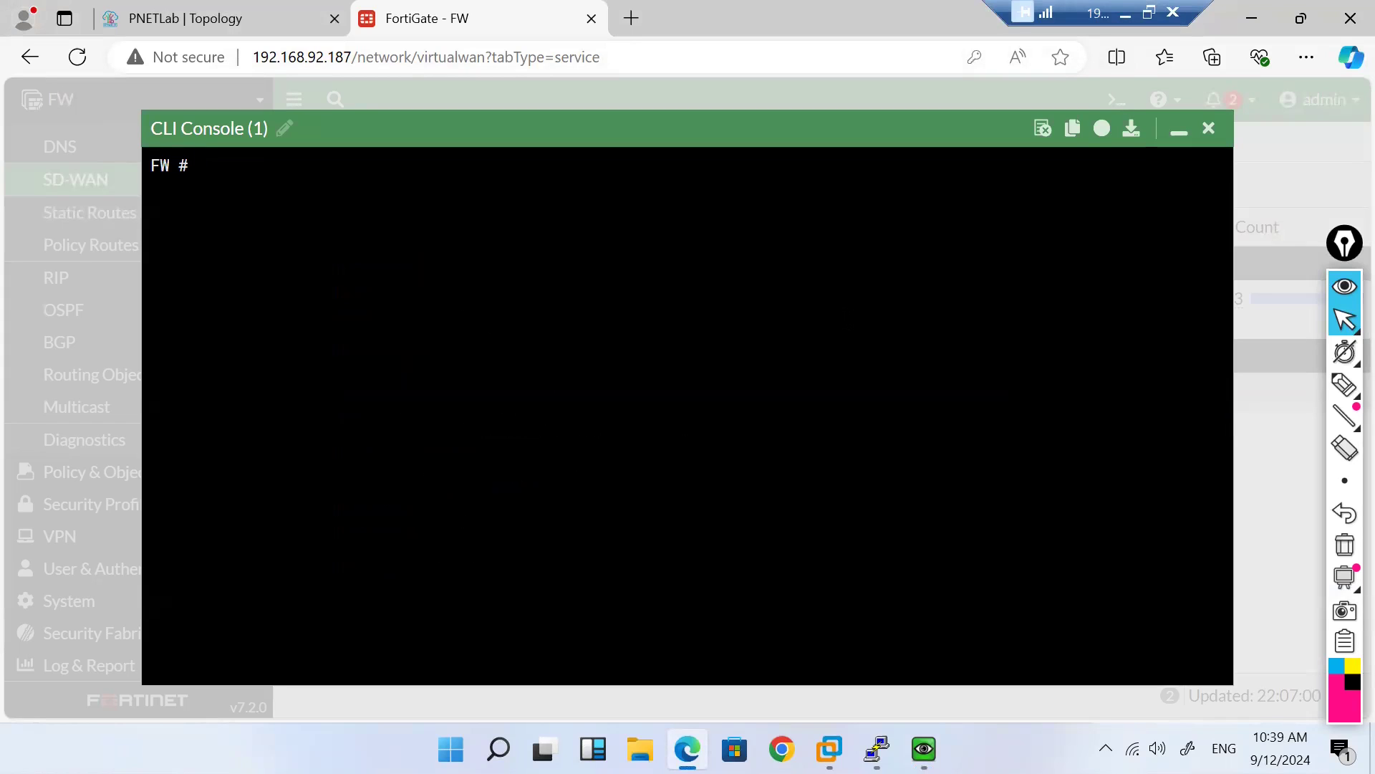
{"action": "type", "text": "diagnose sys session"}
{"action": "type", "text": " filter sintf"}
{"action": "key", "text": "BackSpace"}
{"action": "key", "text": "BackSpace"}
{"action": "key", "text": "BackSpace"}
{"action": "key", "text": "BackSpace"}
{"action": "type", "text": "rc 1"}
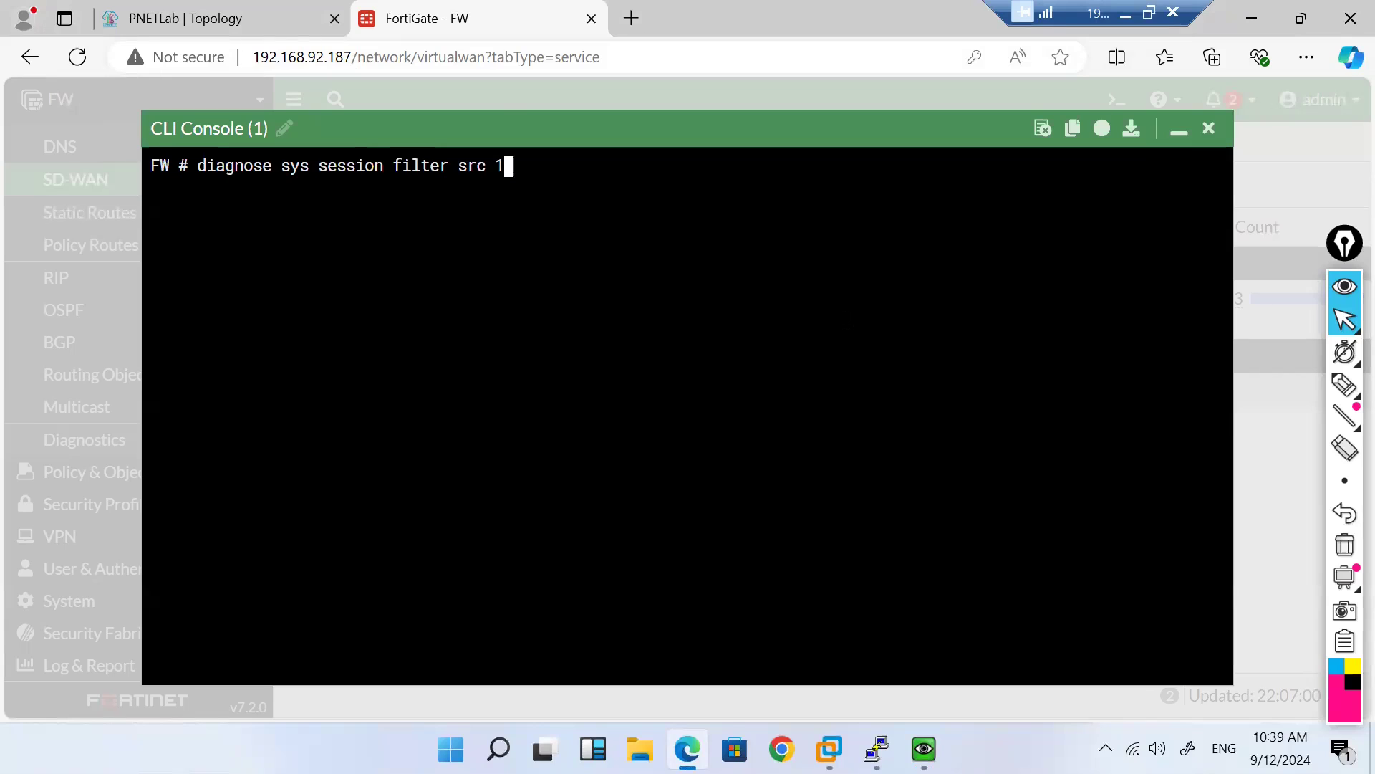
{"action": "type", "text": "92.168.5.4"}
{"action": "key", "text": "Return"}
{"action": "type", "text": "diagnose sys s"}
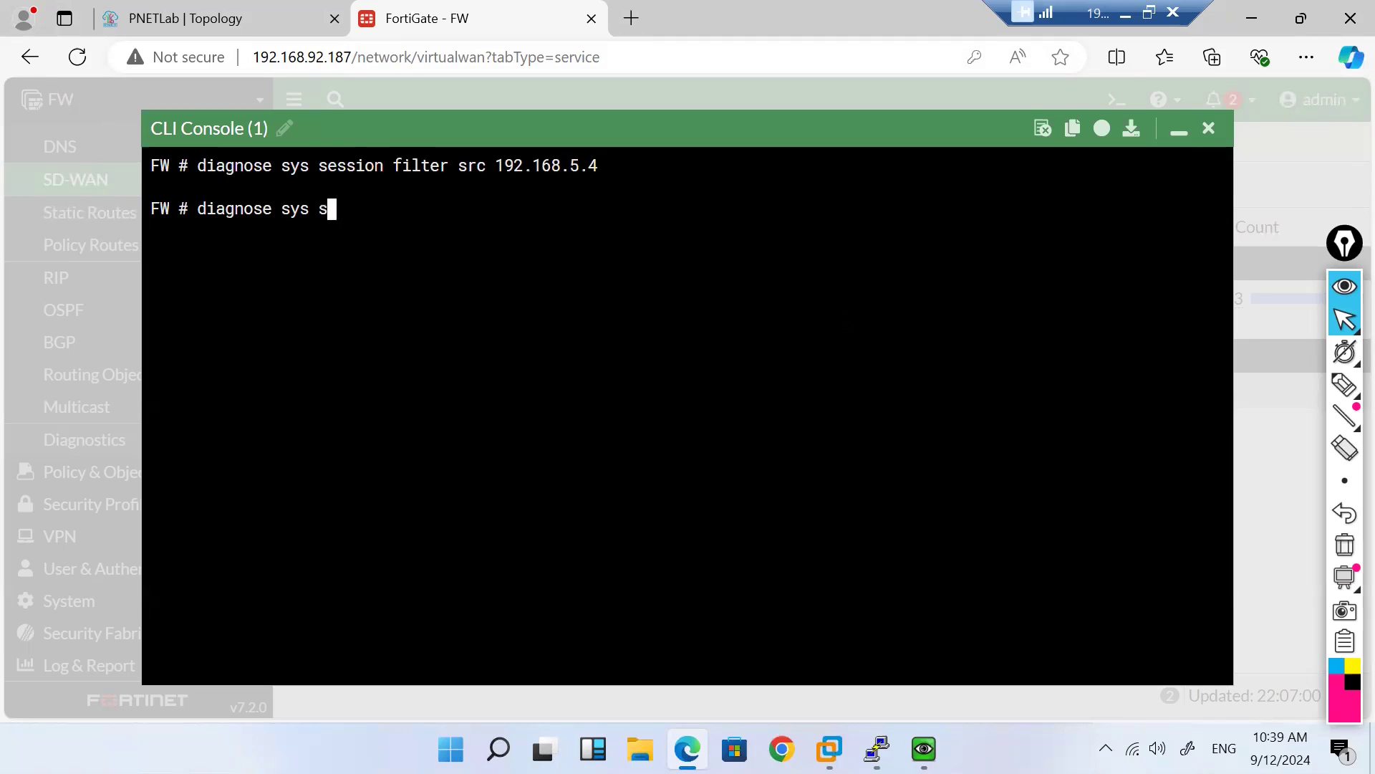
{"action": "type", "text": "ession clear"}
{"action": "key", "text": "Return"}
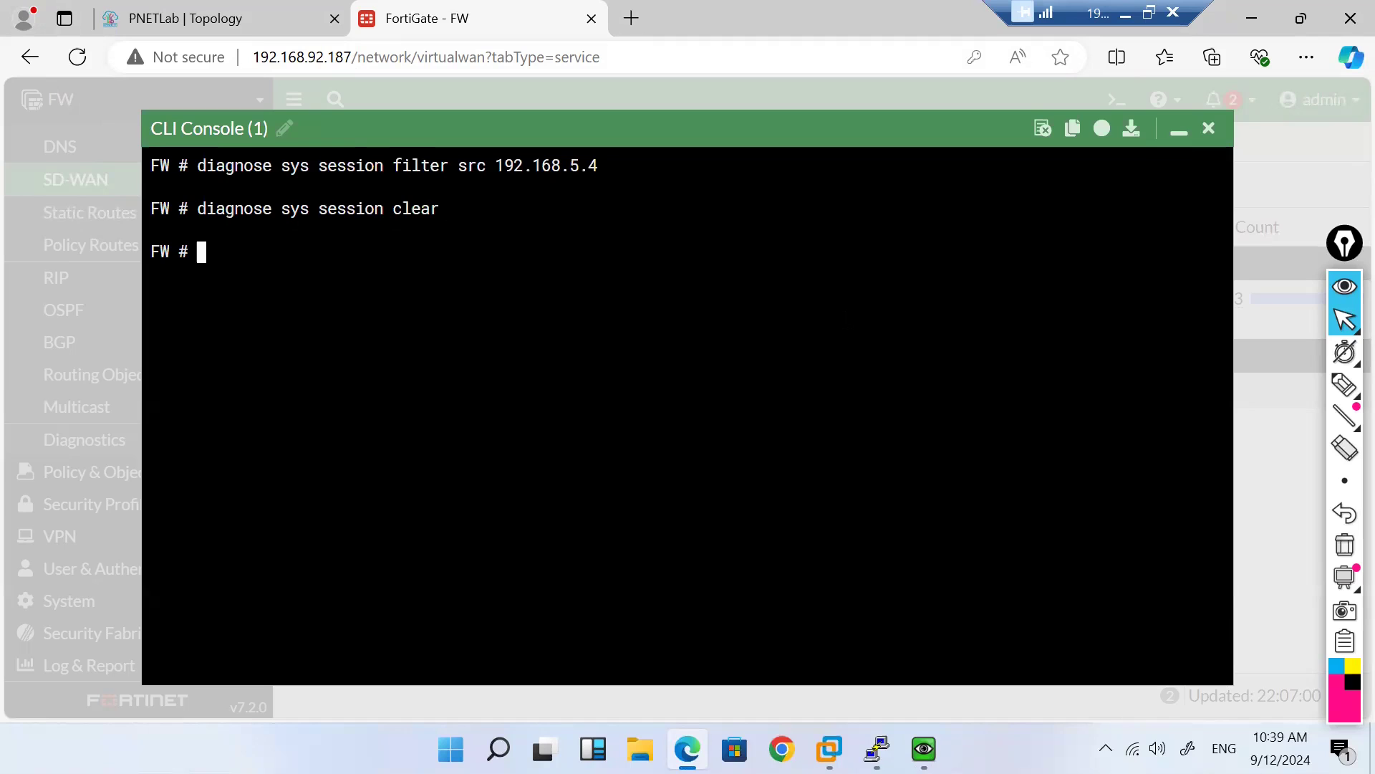
Step: Restart the yahoo.com traceroute on the Windows client, then return to FortiGate's SD-WAN rules list
{"action": "mouse_move", "coordinate": [876, 748]}
{"action": "mouse_move", "coordinate": [858, 660]}
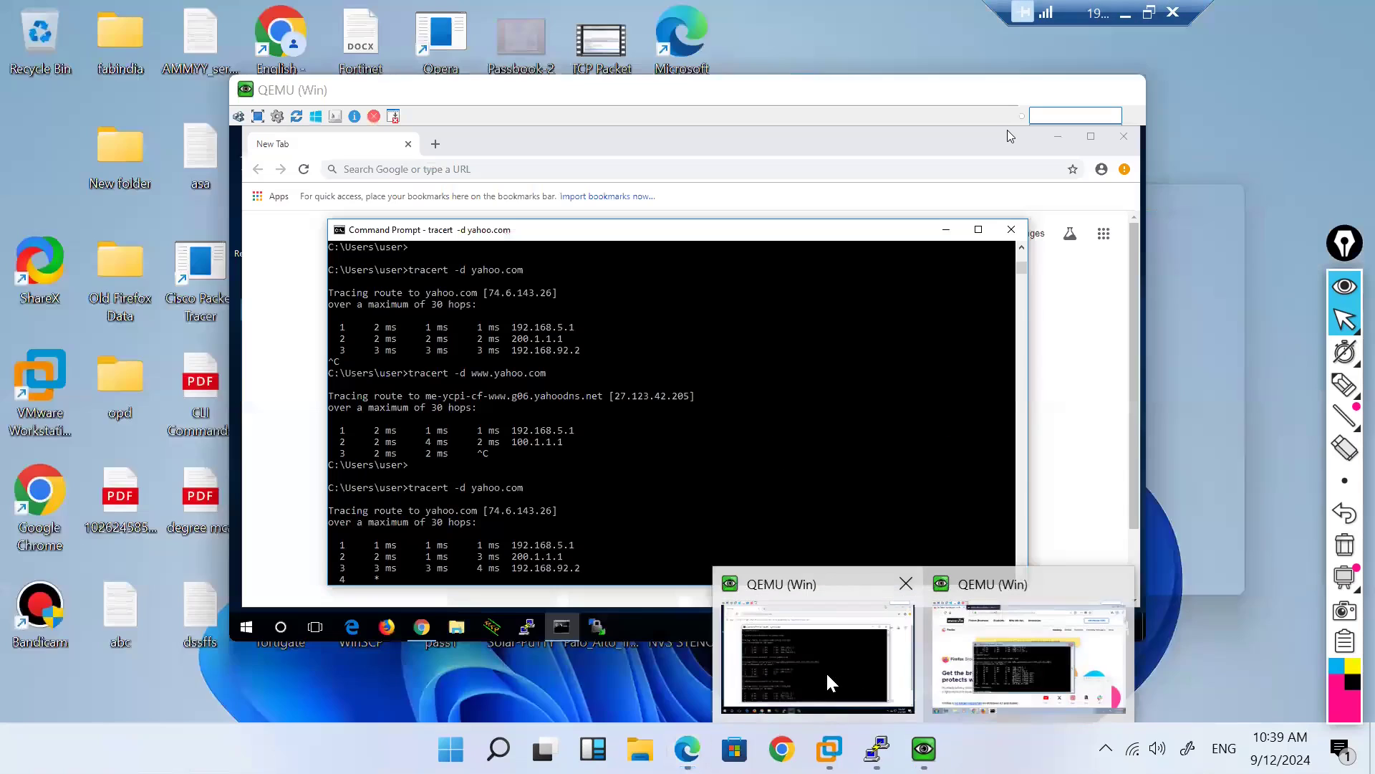
{"action": "left_click", "coordinate": [830, 681]}
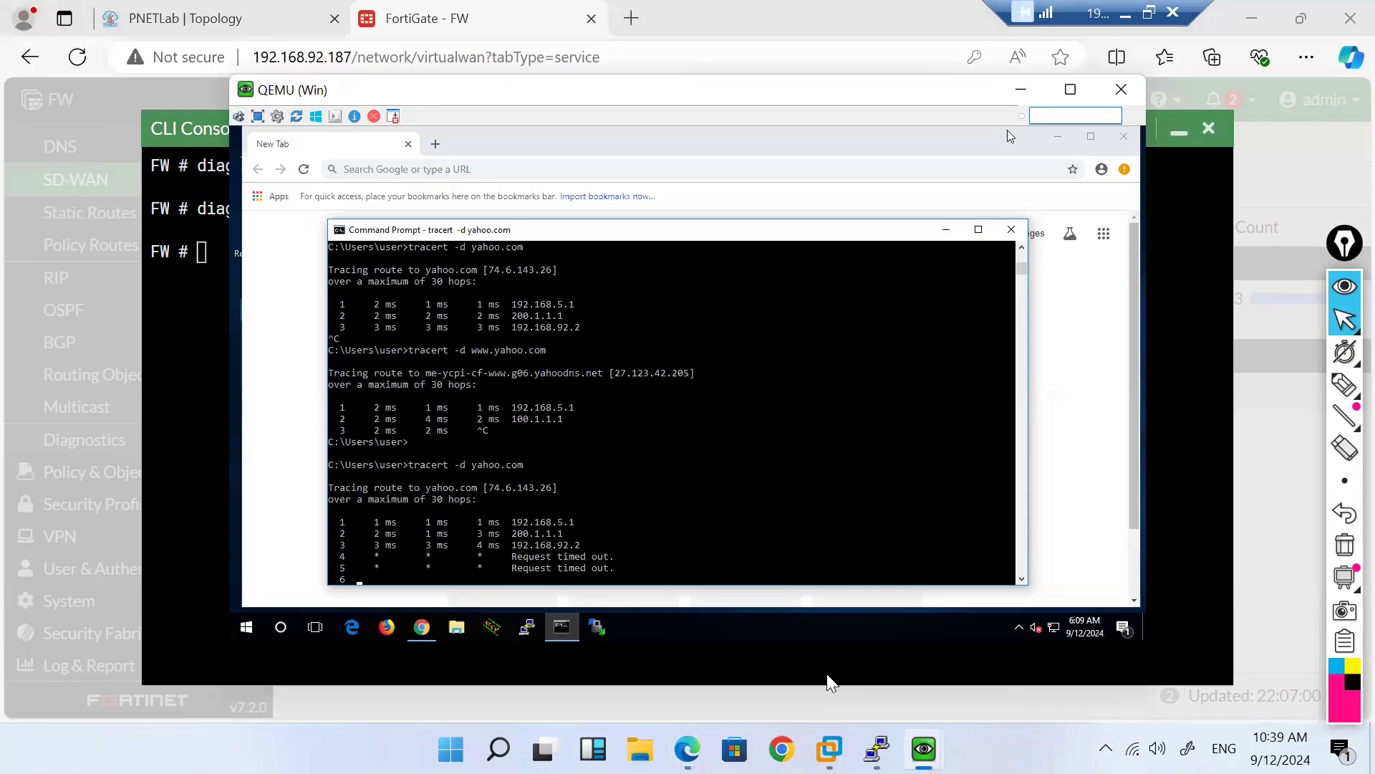
{"action": "key", "text": "ctrl+c"}
{"action": "key", "text": "Up"}
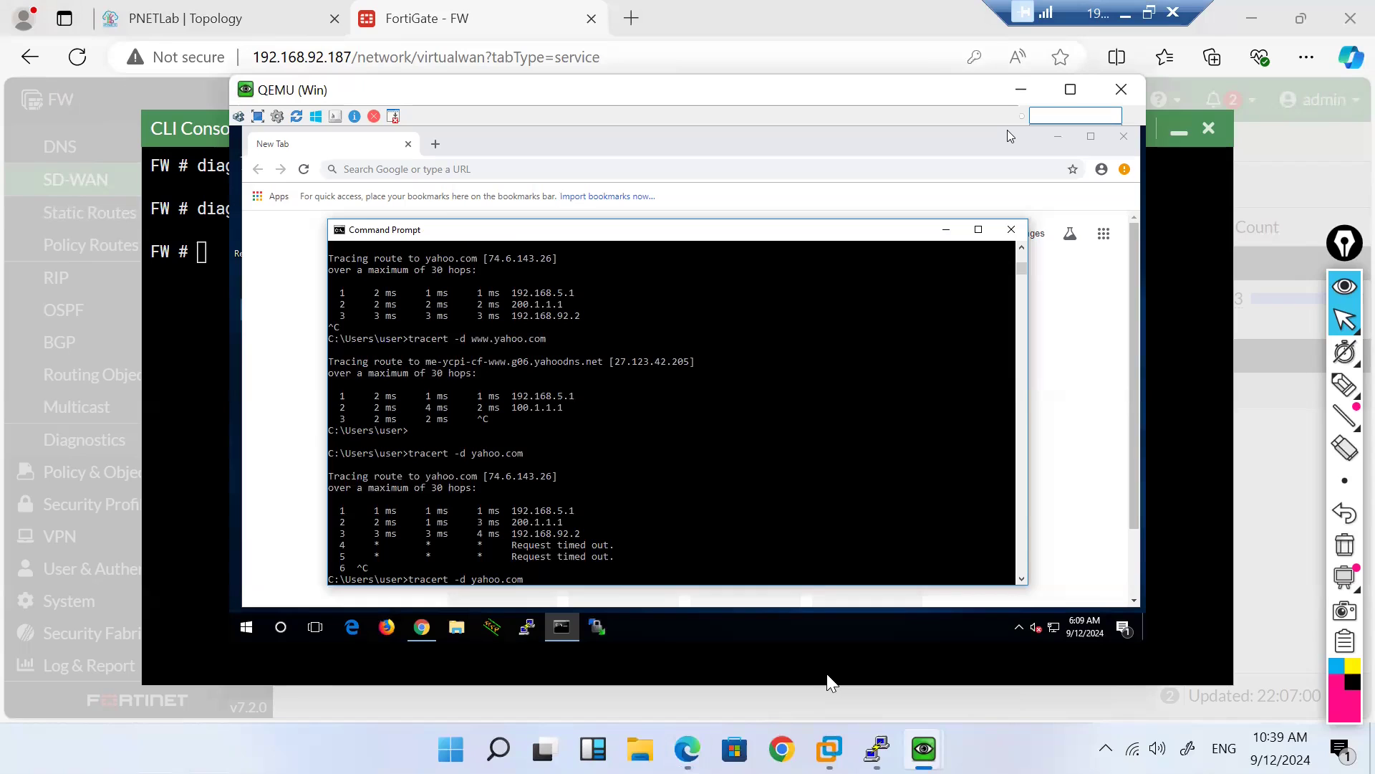
{"action": "key", "text": "Return"}
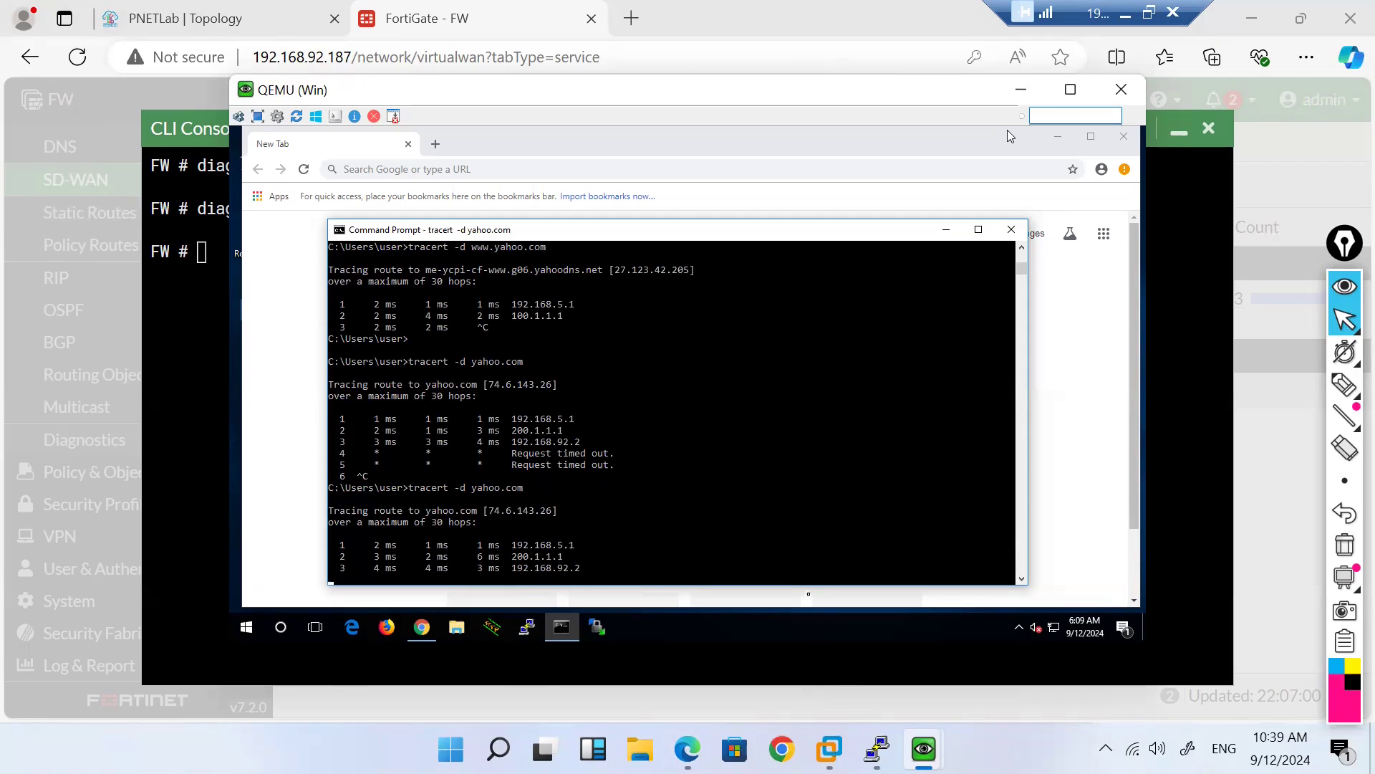
{"action": "left_click", "coordinate": [1283, 175]}
{"action": "left_click", "coordinate": [1180, 133]}
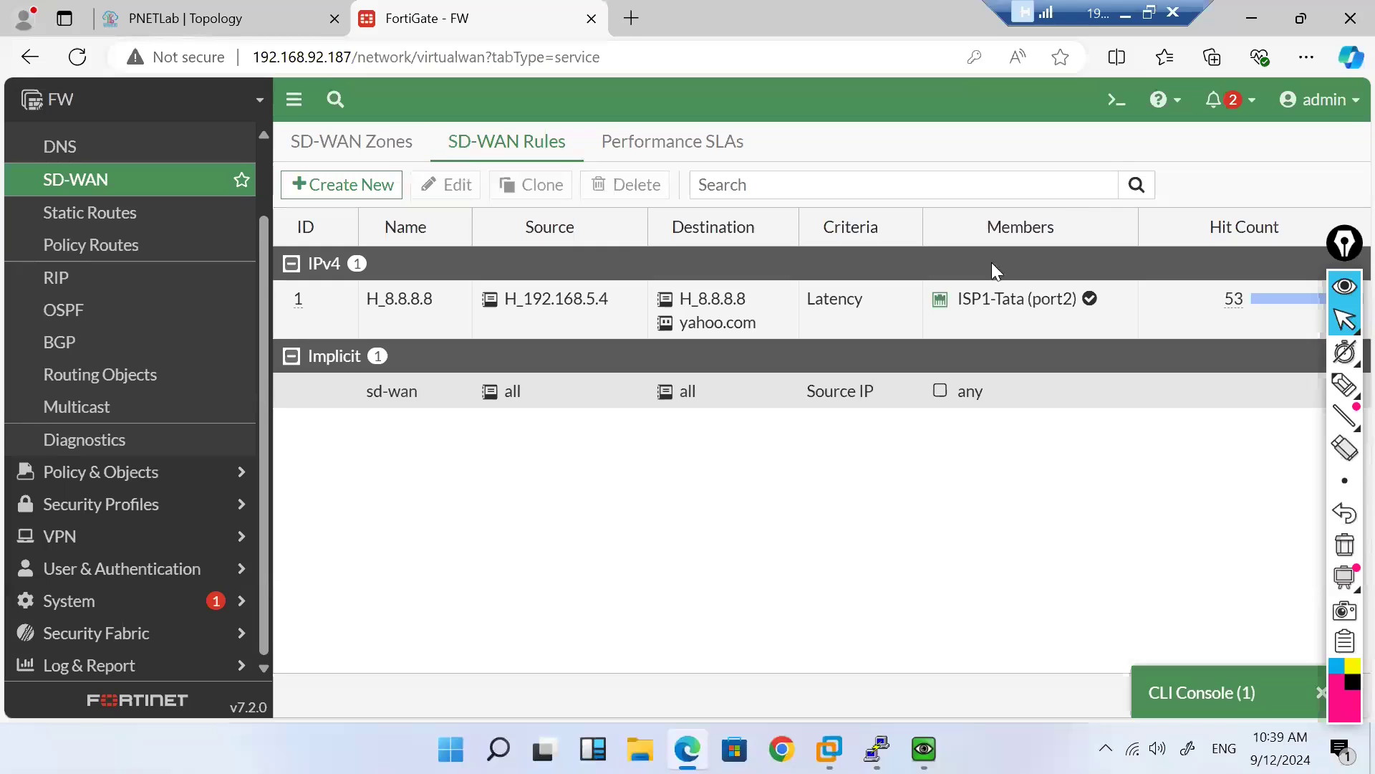
{"action": "double_click", "coordinate": [401, 329]}
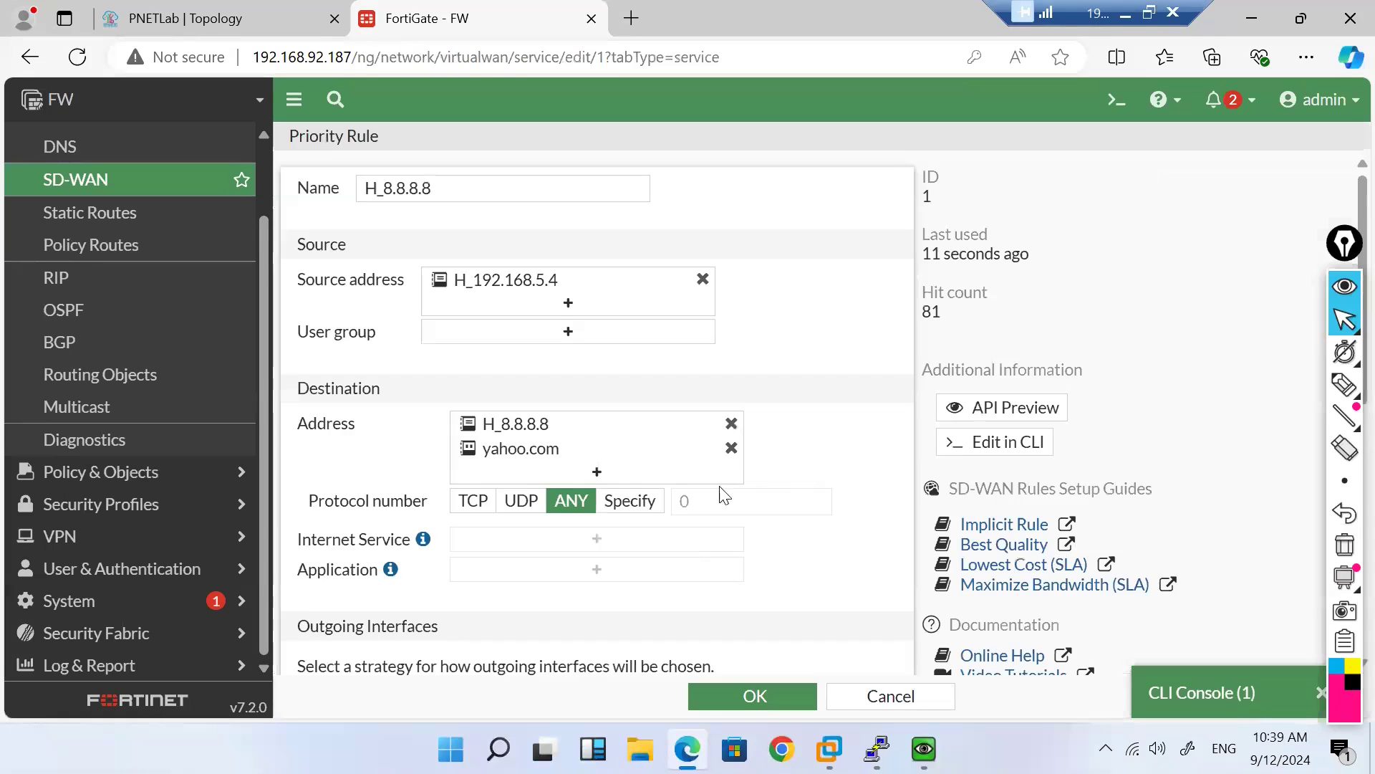
{"action": "left_click", "coordinate": [557, 462]}
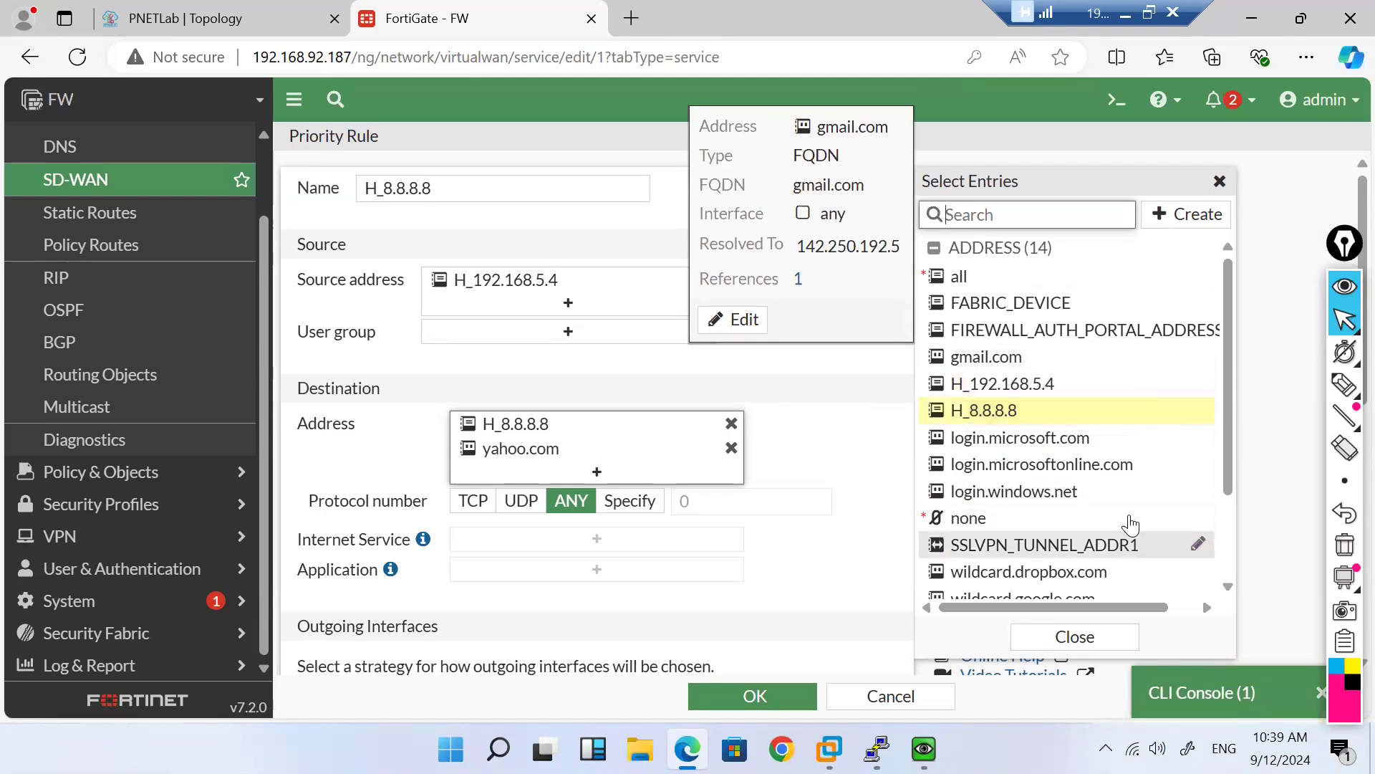
{"action": "scroll", "coordinate": [1118, 467], "scroll_direction": "down", "scroll_amount": 2}
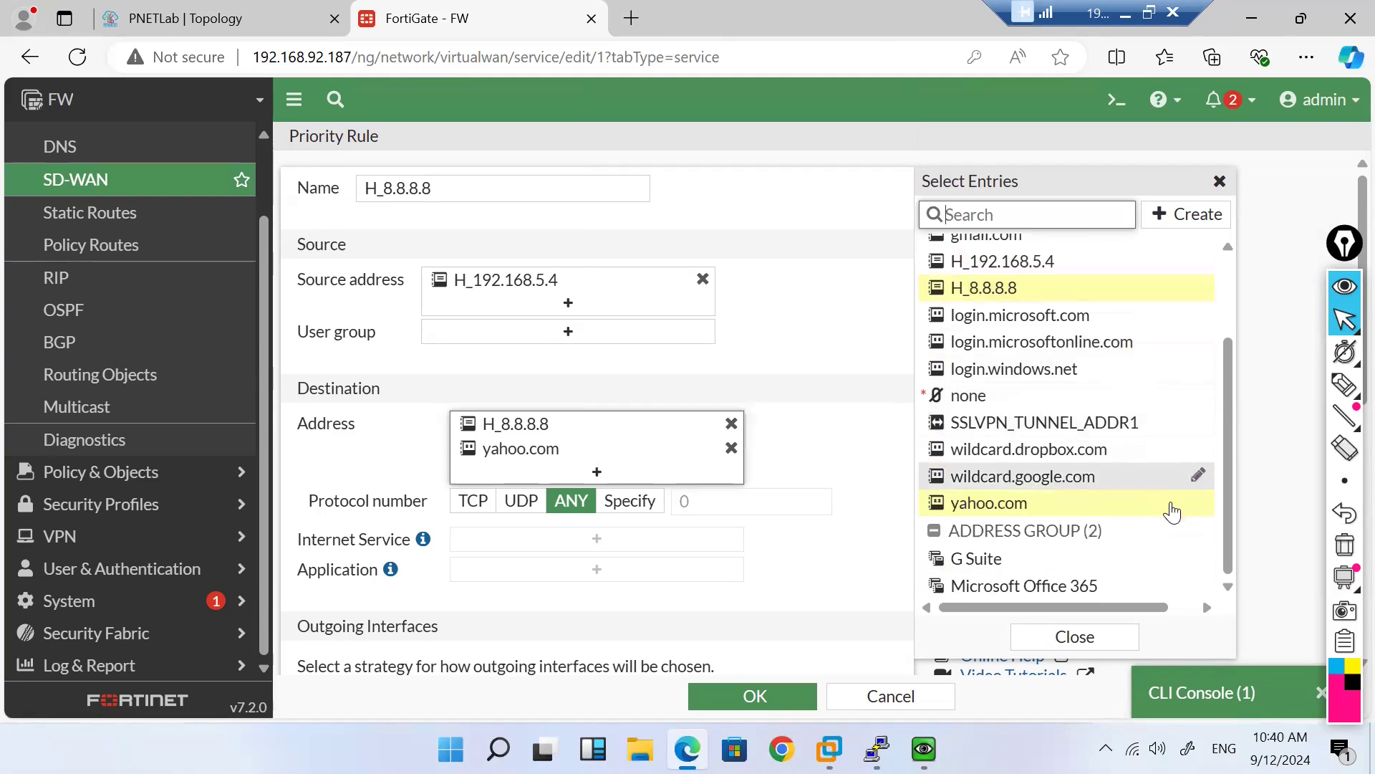
{"action": "left_click", "coordinate": [1198, 502]}
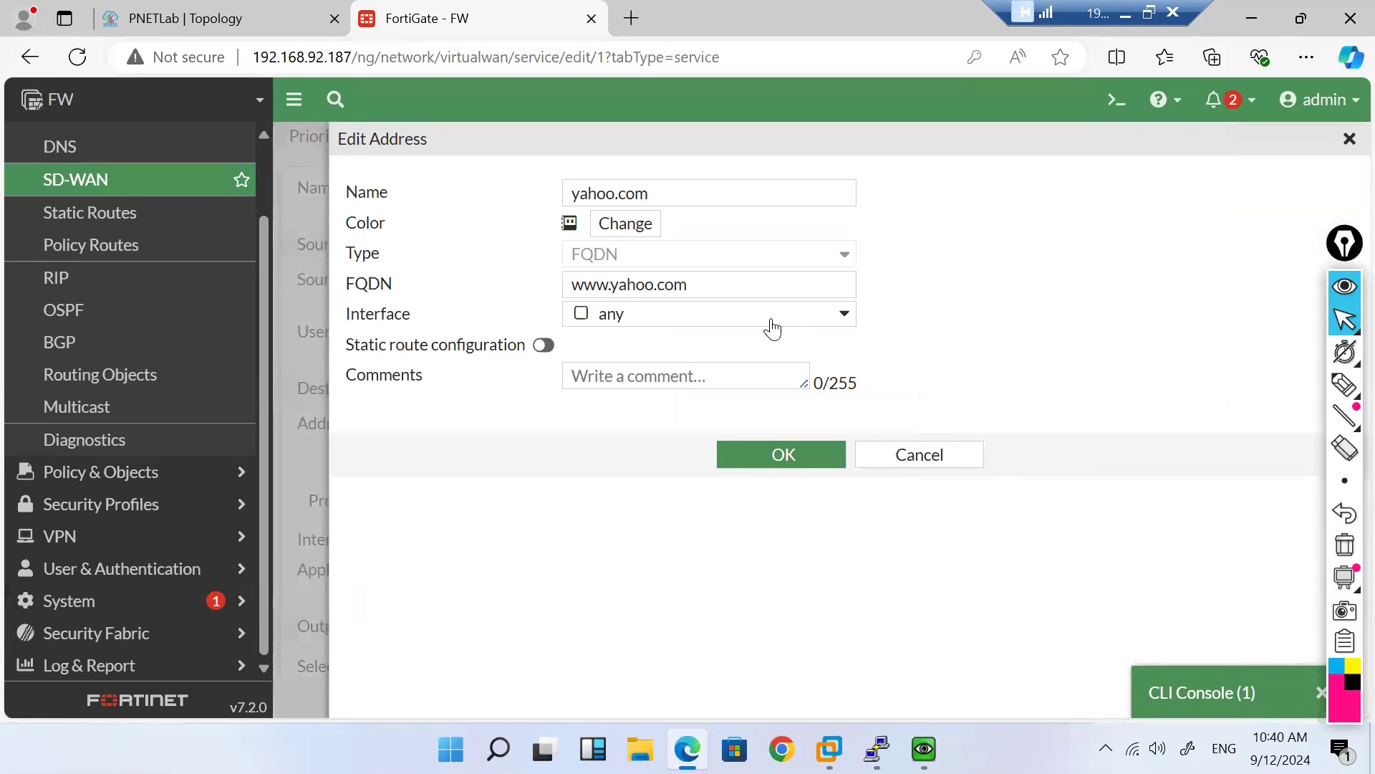
{"action": "left_click", "coordinate": [616, 284]}
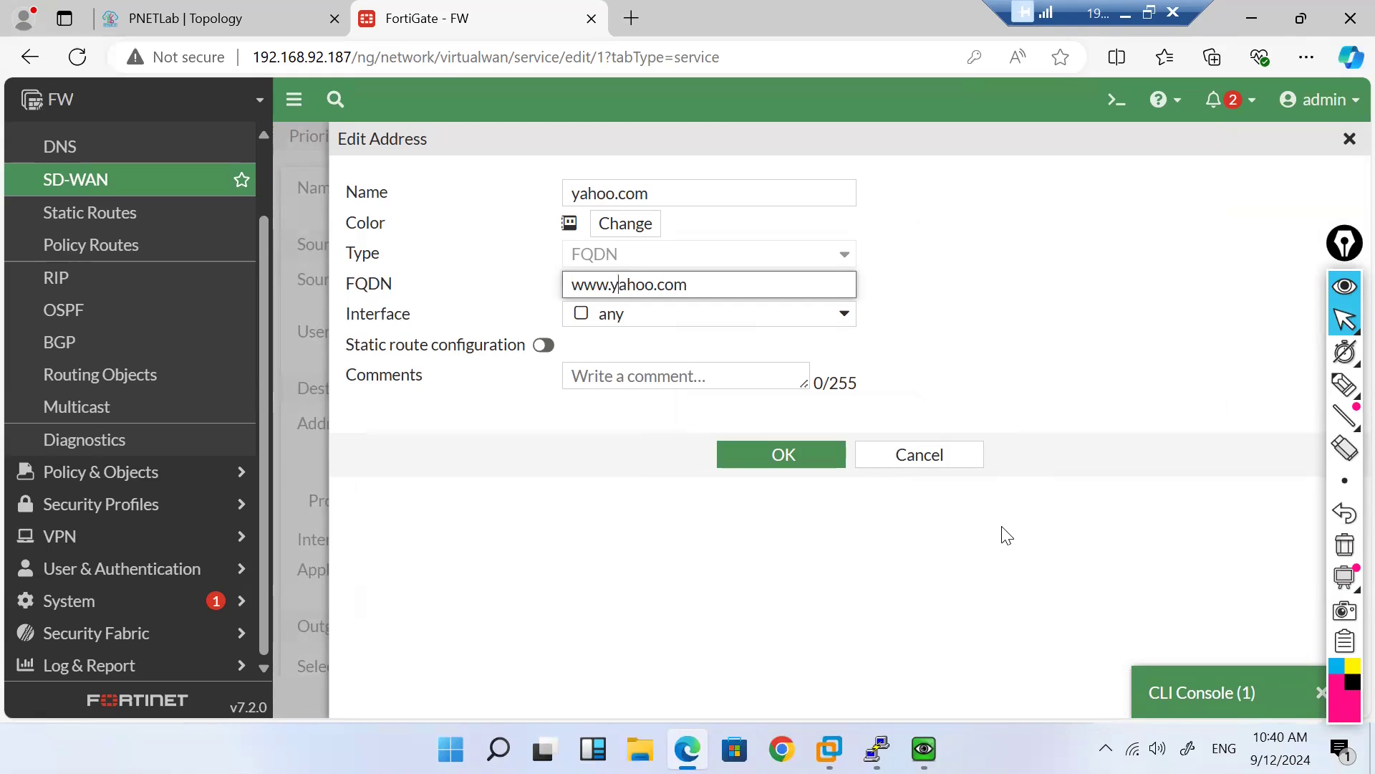
{"action": "key", "text": "BackSpace"}
{"action": "key", "text": "BackSpace"}
{"action": "key", "text": "BackSpace"}
{"action": "key", "text": "BackSpace"}
{"action": "left_click", "coordinate": [816, 461]}
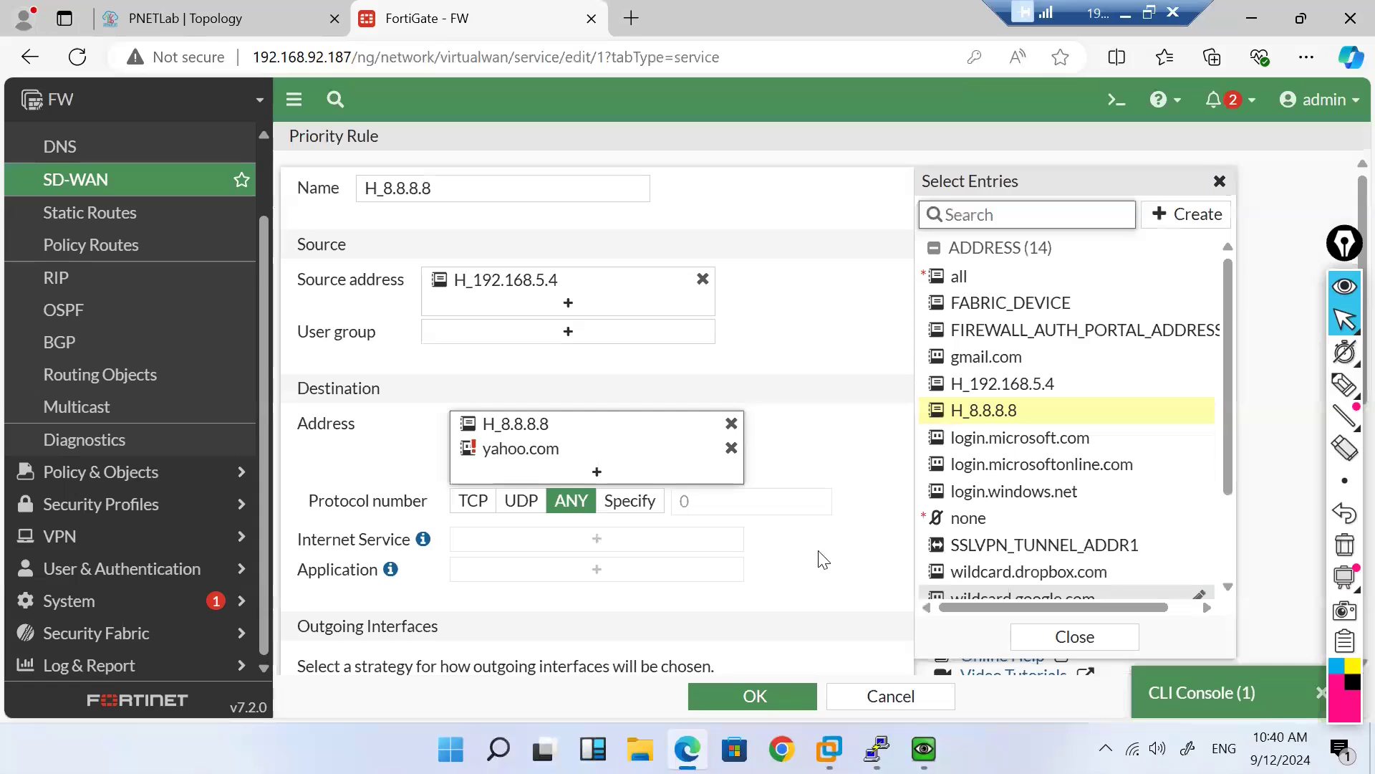
Step: Save rule H_8.8.8.8, then reopen it to check the result
{"action": "mouse_move", "coordinate": [472, 451]}
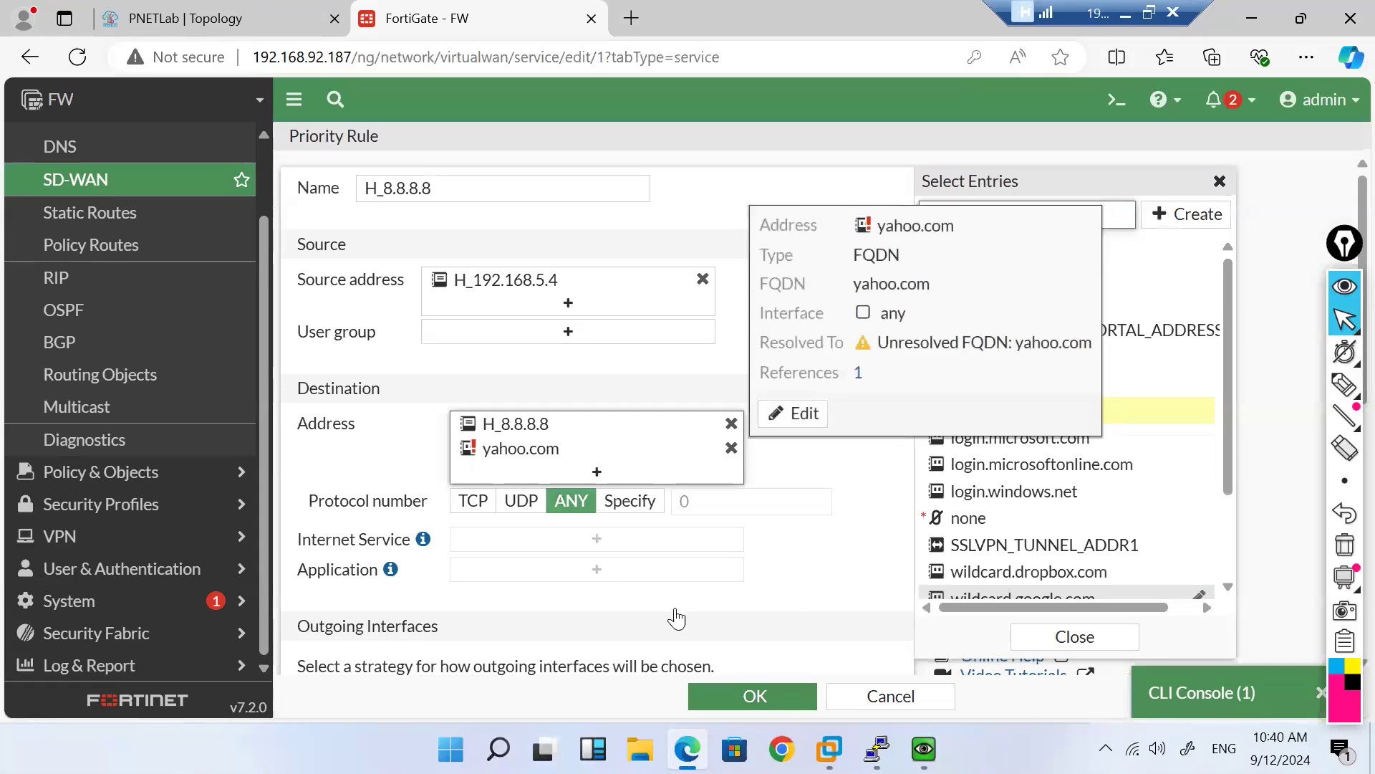
{"action": "left_click", "coordinate": [743, 697]}
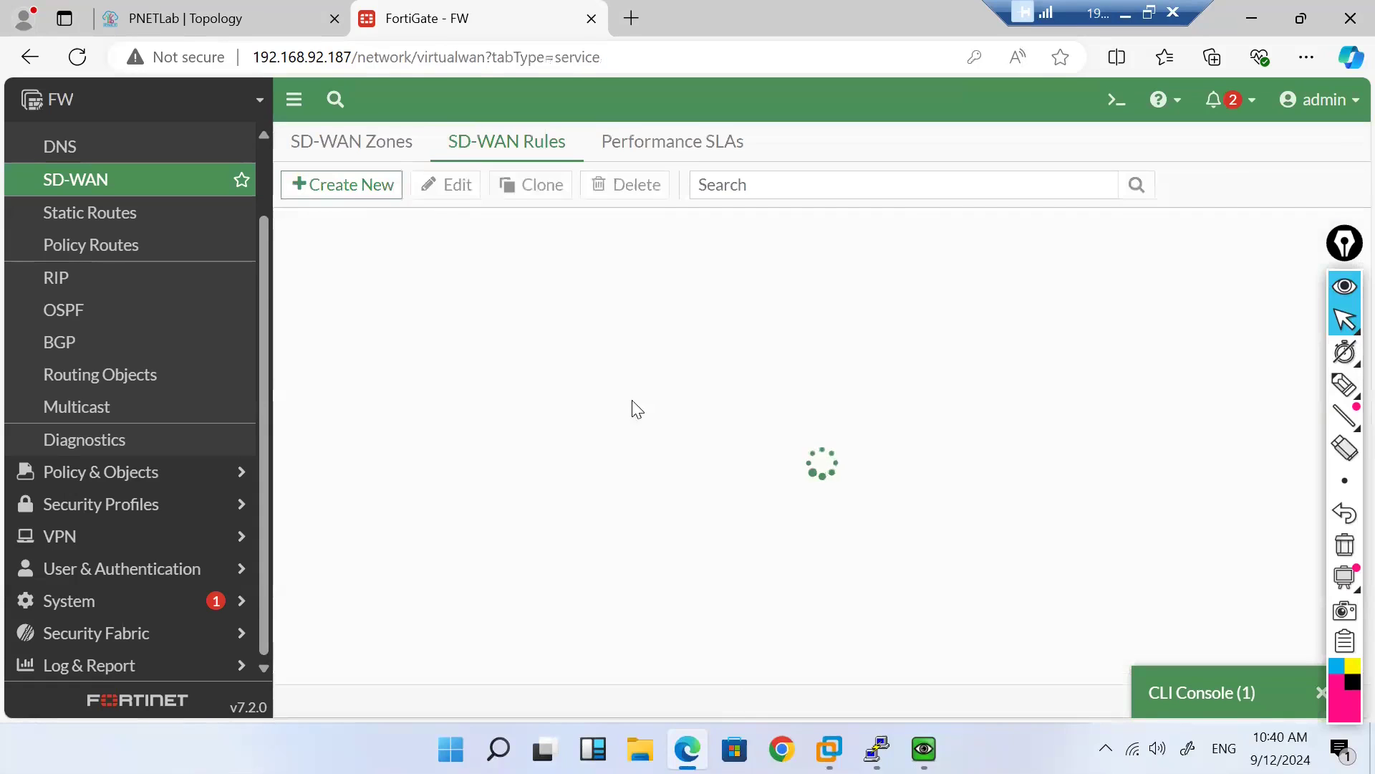
{"action": "double_click", "coordinate": [424, 327]}
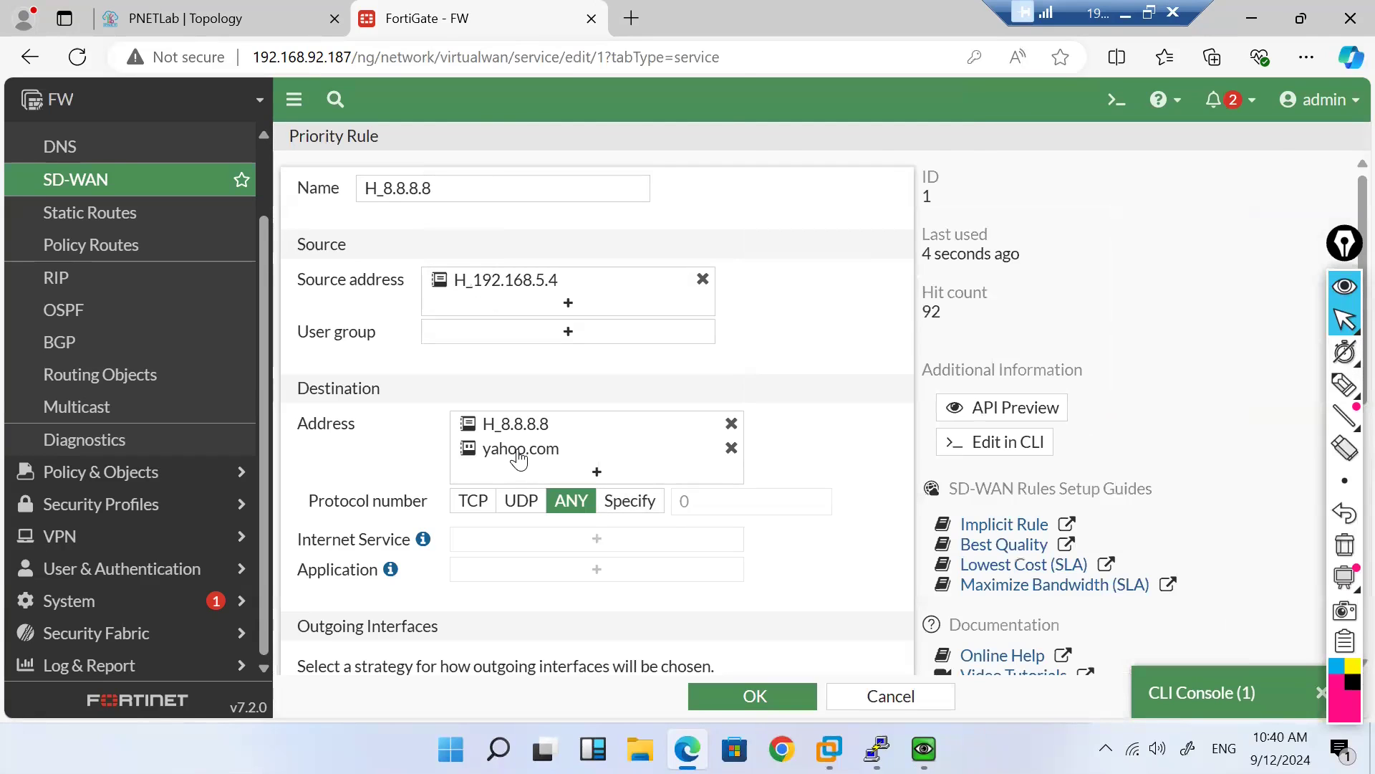
Step: Rerun tracert -d yahoo.com in the client's Command Prompt, showing hops 192.168.5.1 then 200.1.1.1
{"action": "mouse_move", "coordinate": [517, 457]}
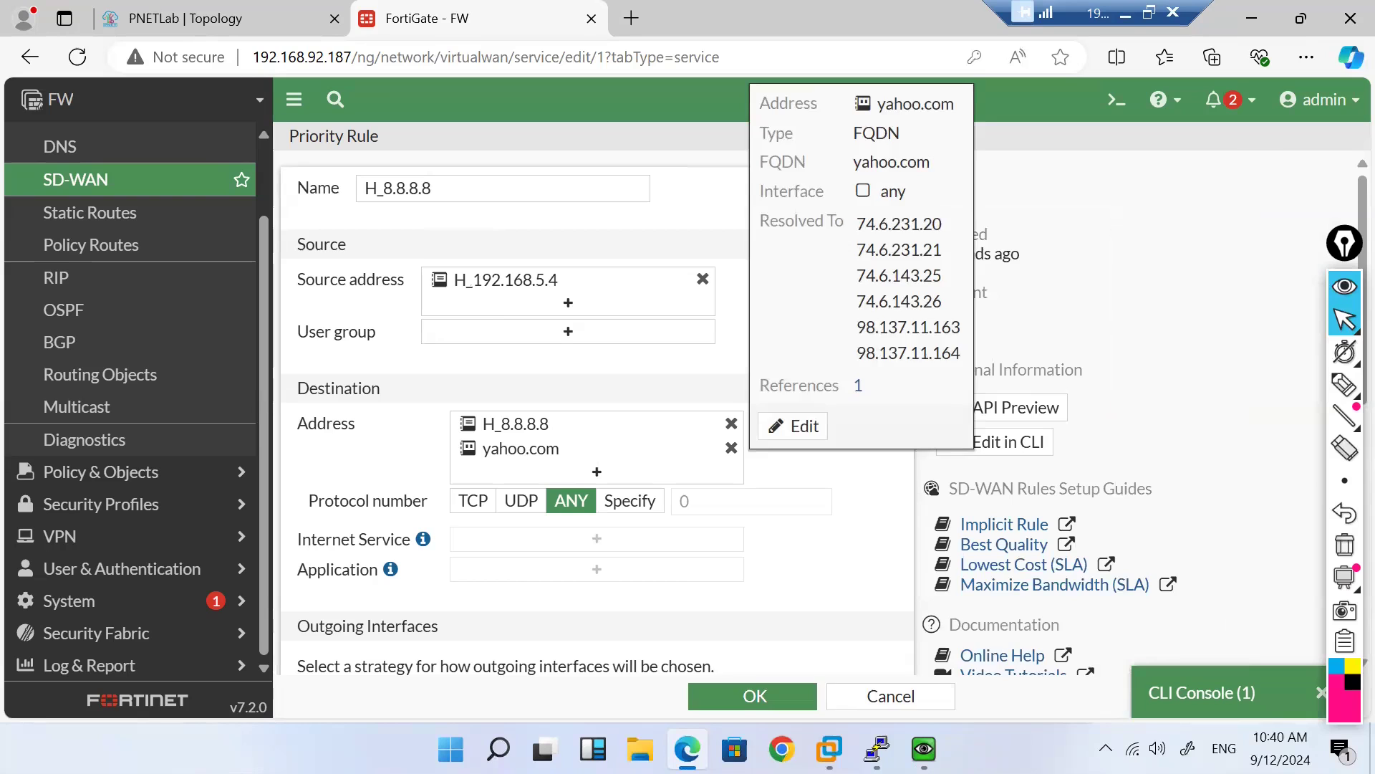
{"action": "mouse_move", "coordinate": [876, 748]}
{"action": "mouse_move", "coordinate": [858, 665]}
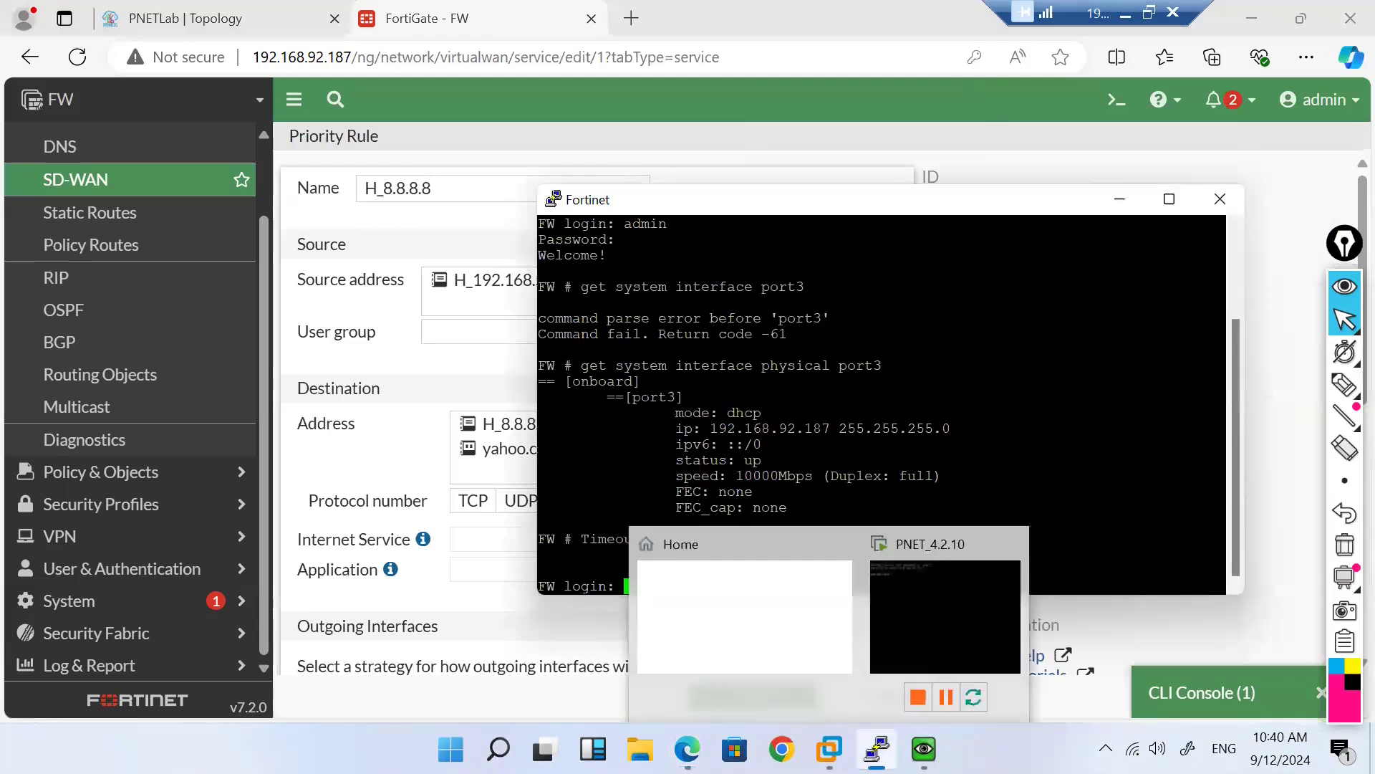
{"action": "mouse_move", "coordinate": [923, 749]}
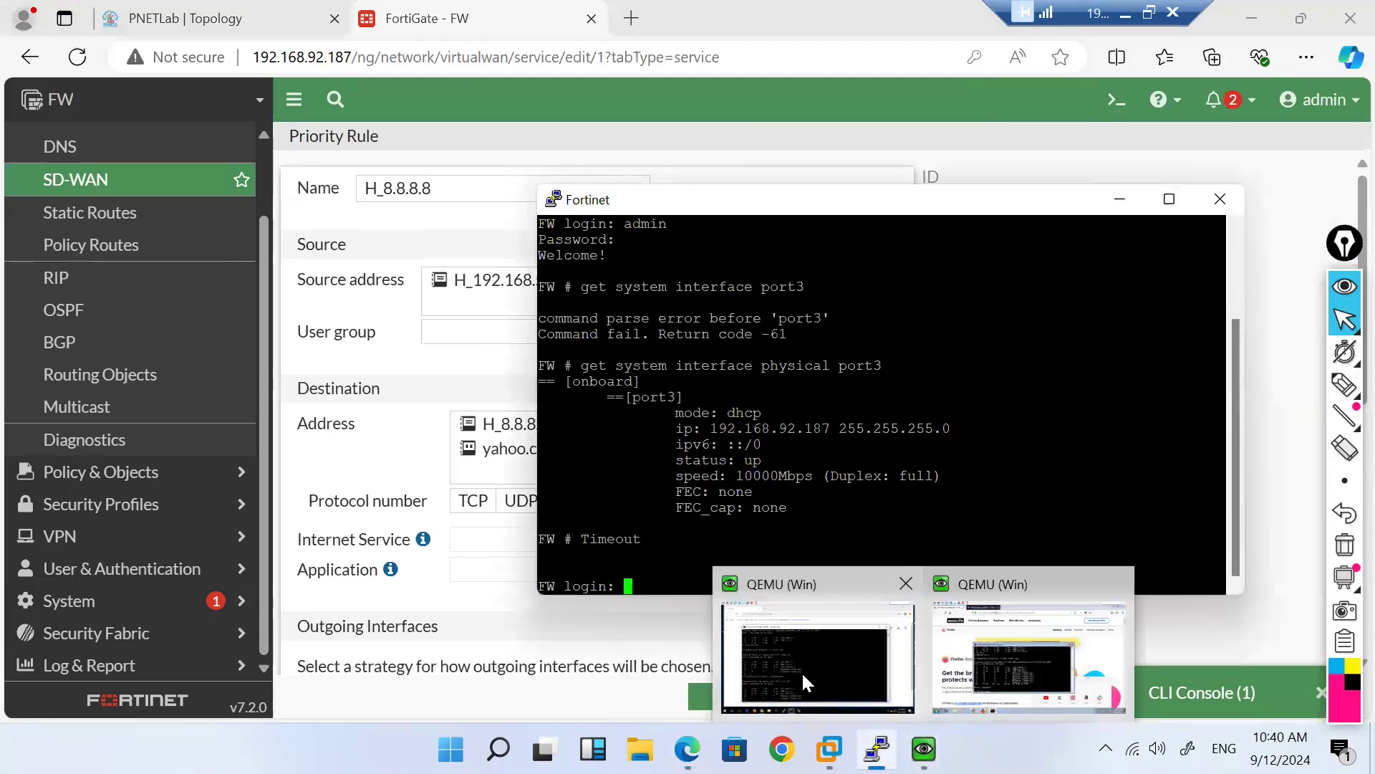
{"action": "left_click", "coordinate": [802, 671]}
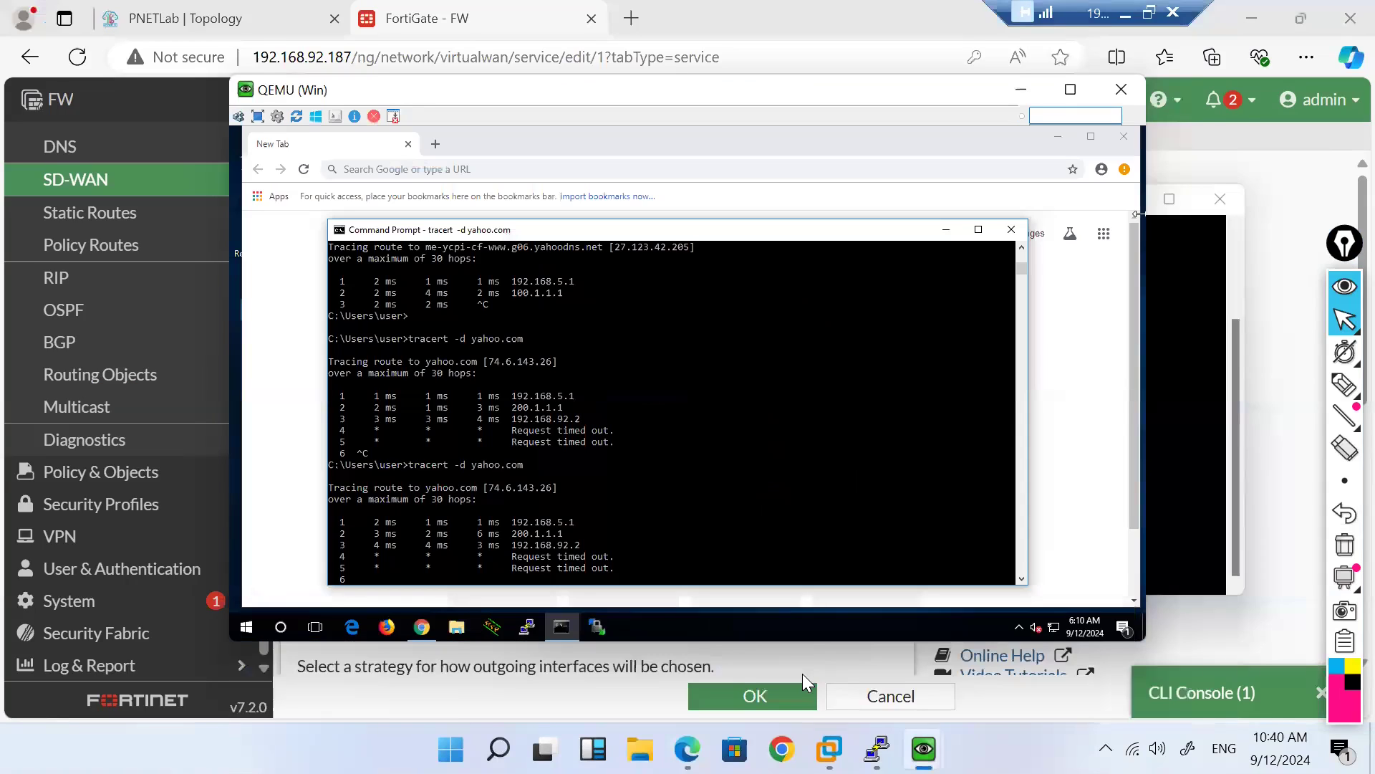
{"action": "key", "text": "ctrl+c"}
{"action": "key", "text": "Up"}
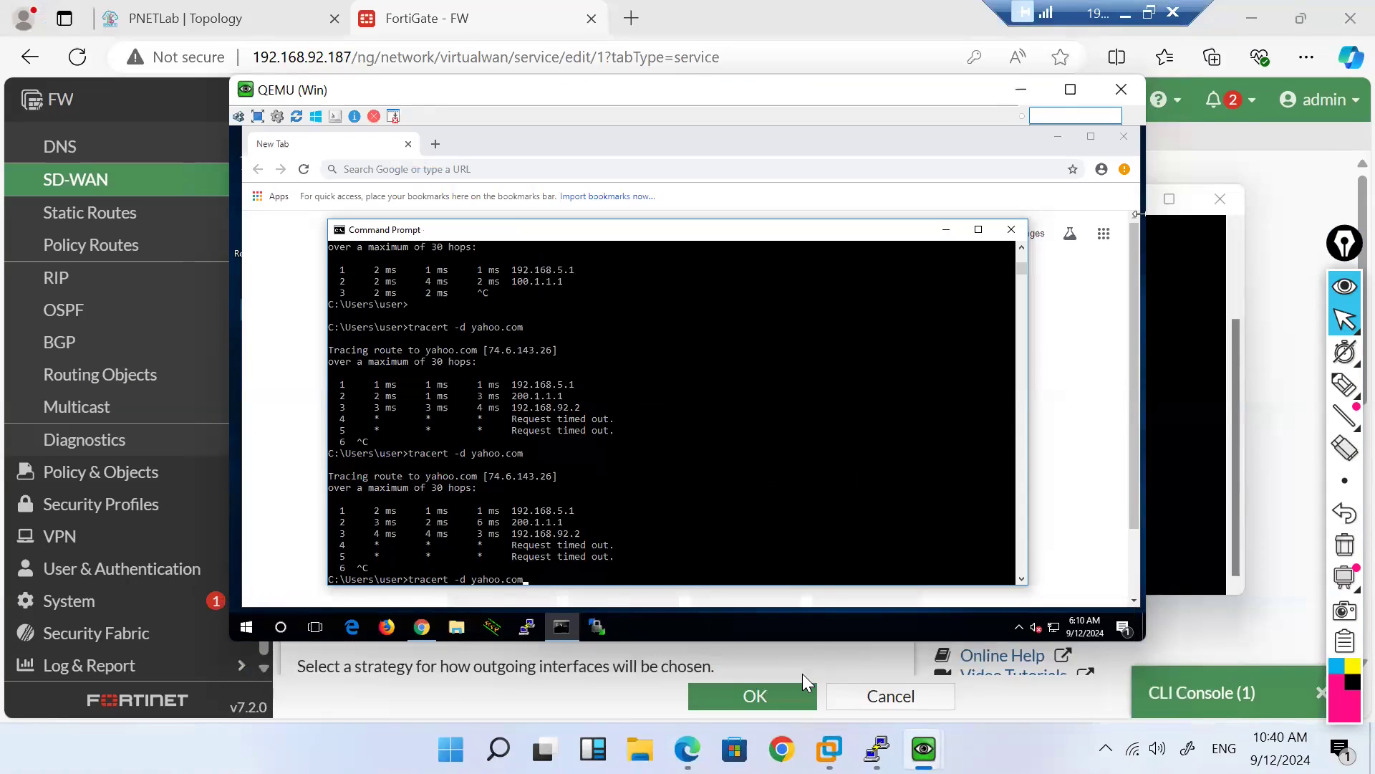
{"action": "key", "text": "Return"}
{"action": "key", "text": "ctrl+c"}
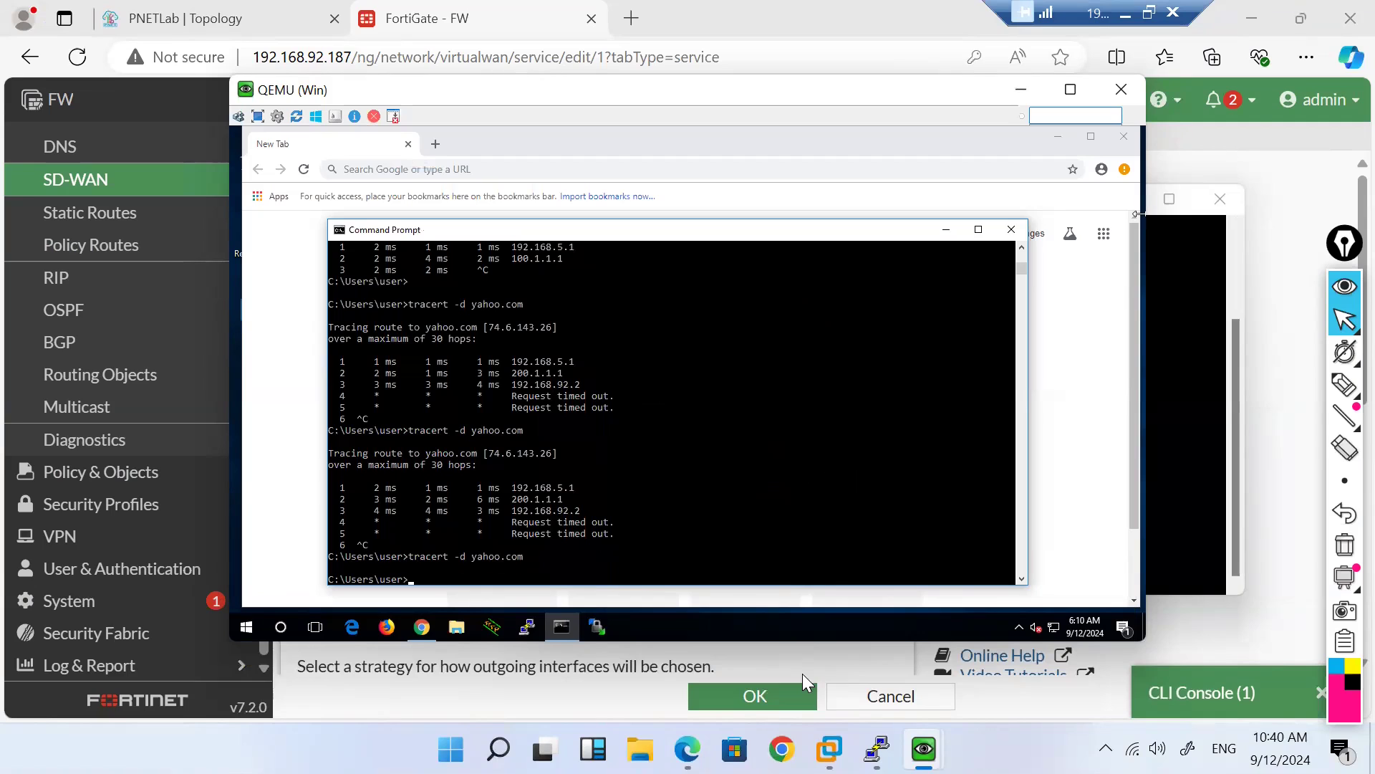
{"action": "type", "text": "ipconfig"}
{"action": "key", "text": "Up"}
{"action": "key", "text": "Return"}
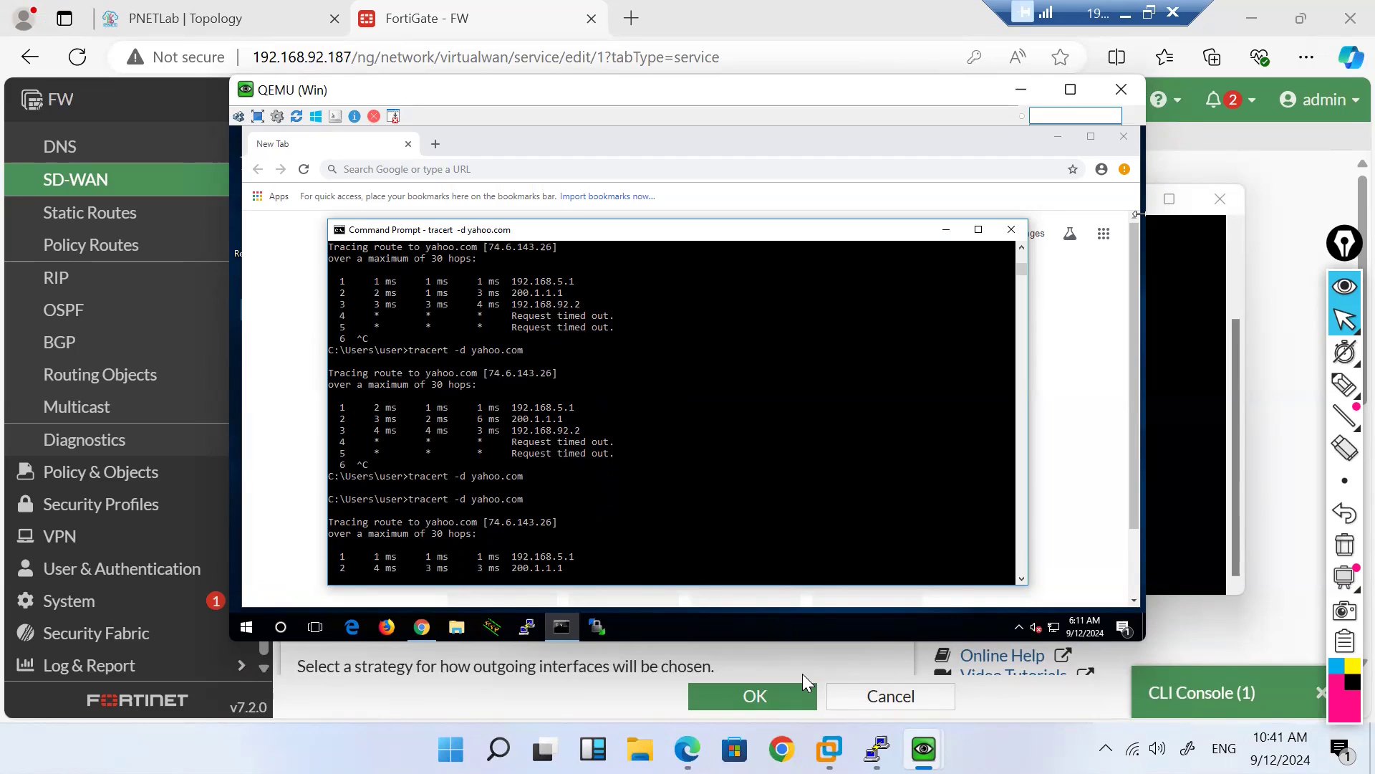
Step: Clear the firewall sessions twice in the FortiGate CLI console
{"action": "left_click", "coordinate": [1216, 705]}
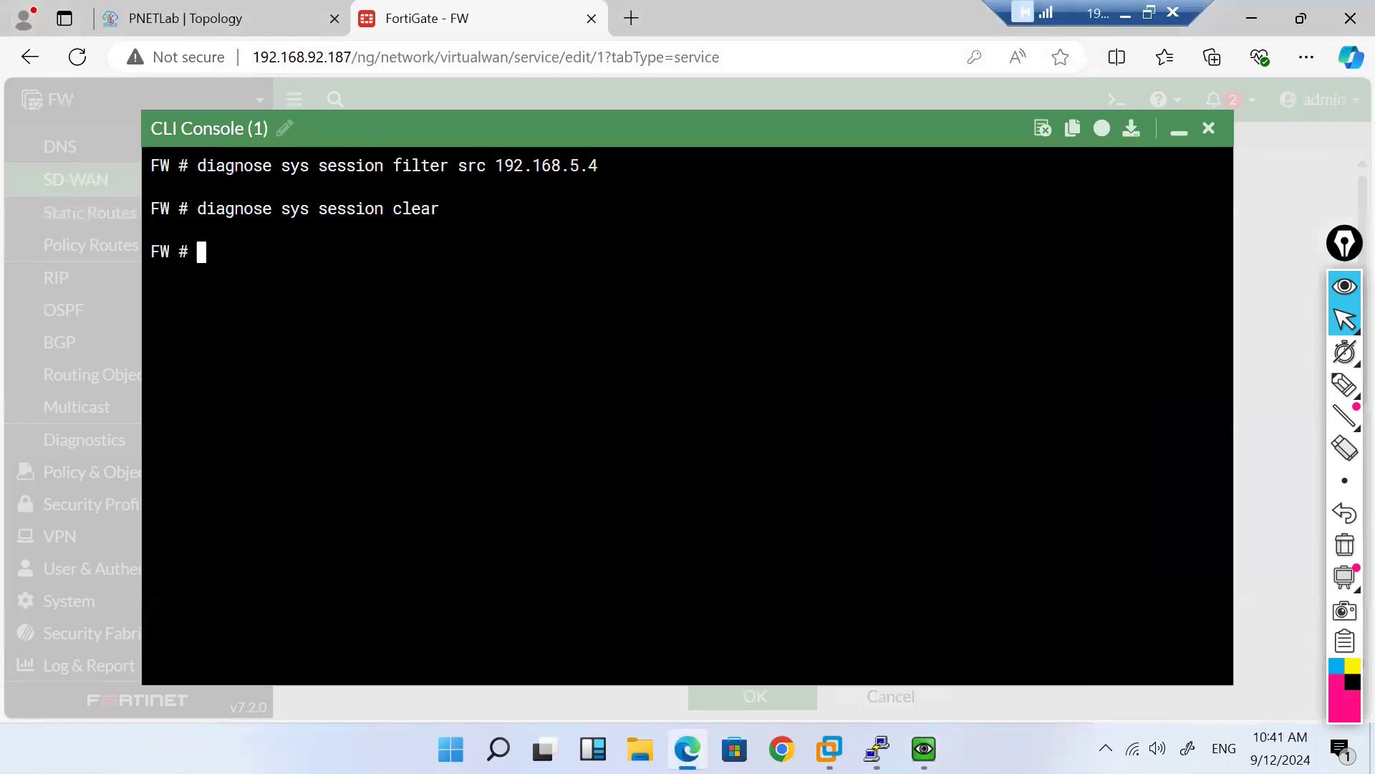
{"action": "key", "text": "Up"}
{"action": "key", "text": "Return"}
{"action": "key", "text": "Up"}
{"action": "key", "text": "Return"}
Step: Reapply the source 192.168.5.4 session filter, clear those sessions, and return to the Windows client
{"action": "key", "text": "Up"}
{"action": "key", "text": "Up"}
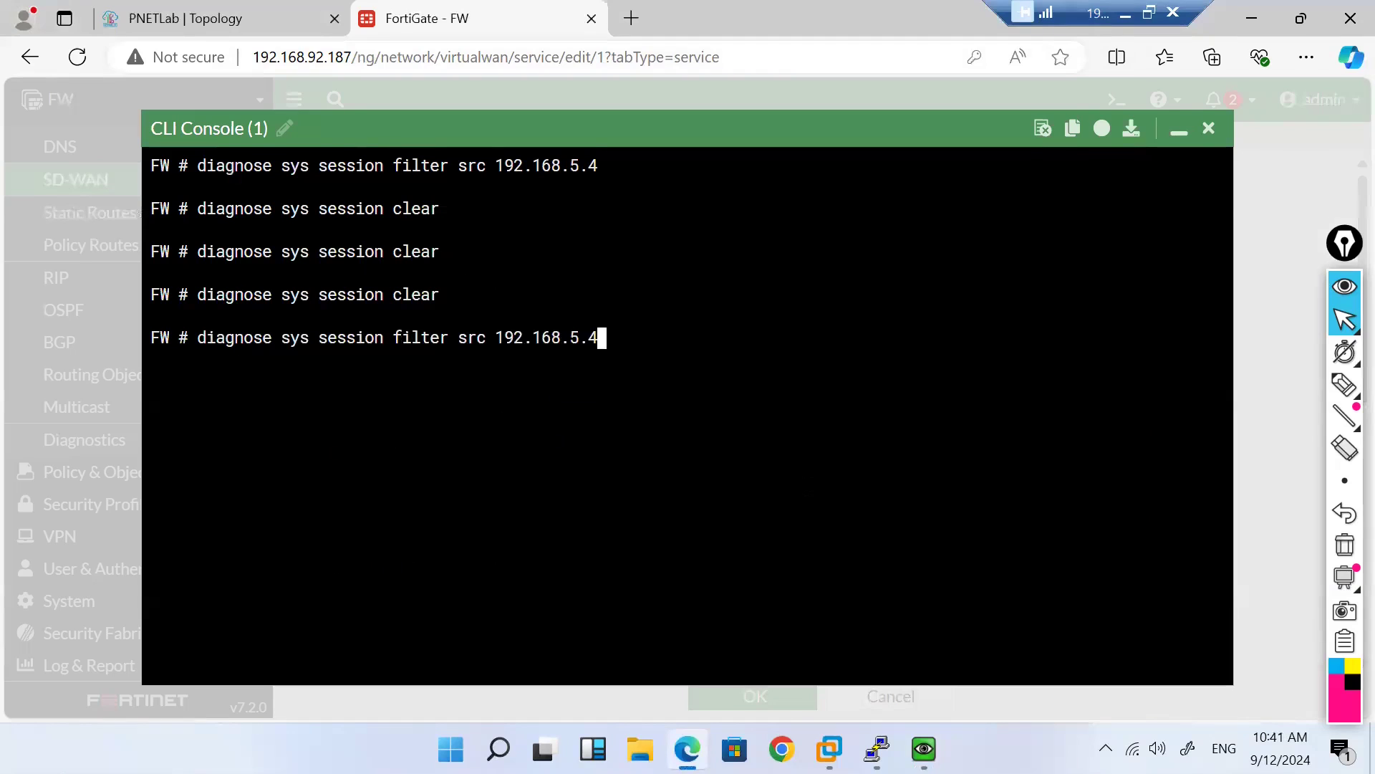
{"action": "key", "text": "Return"}
{"action": "key", "text": "Up"}
{"action": "key", "text": "Up"}
{"action": "key", "text": "Return"}
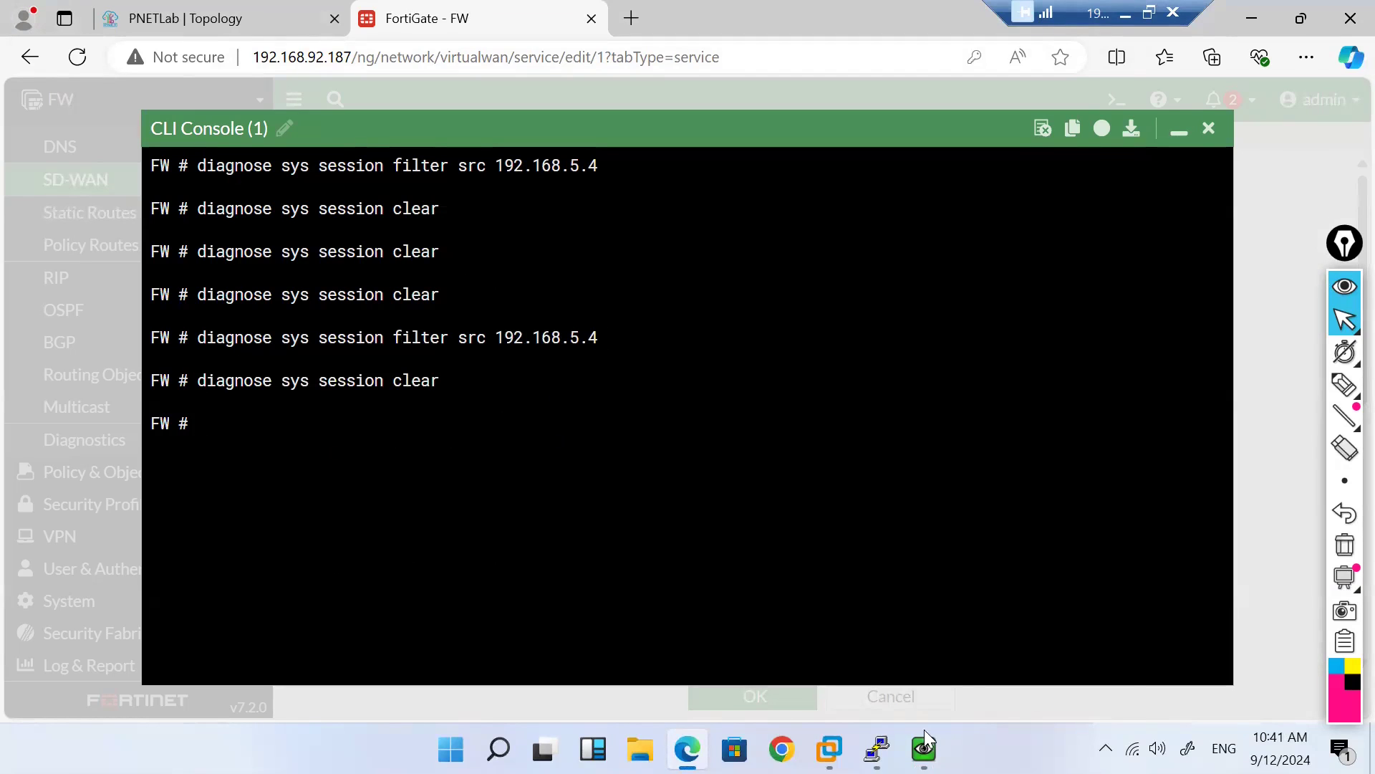
{"action": "mouse_move", "coordinate": [876, 748]}
{"action": "mouse_move", "coordinate": [924, 748]}
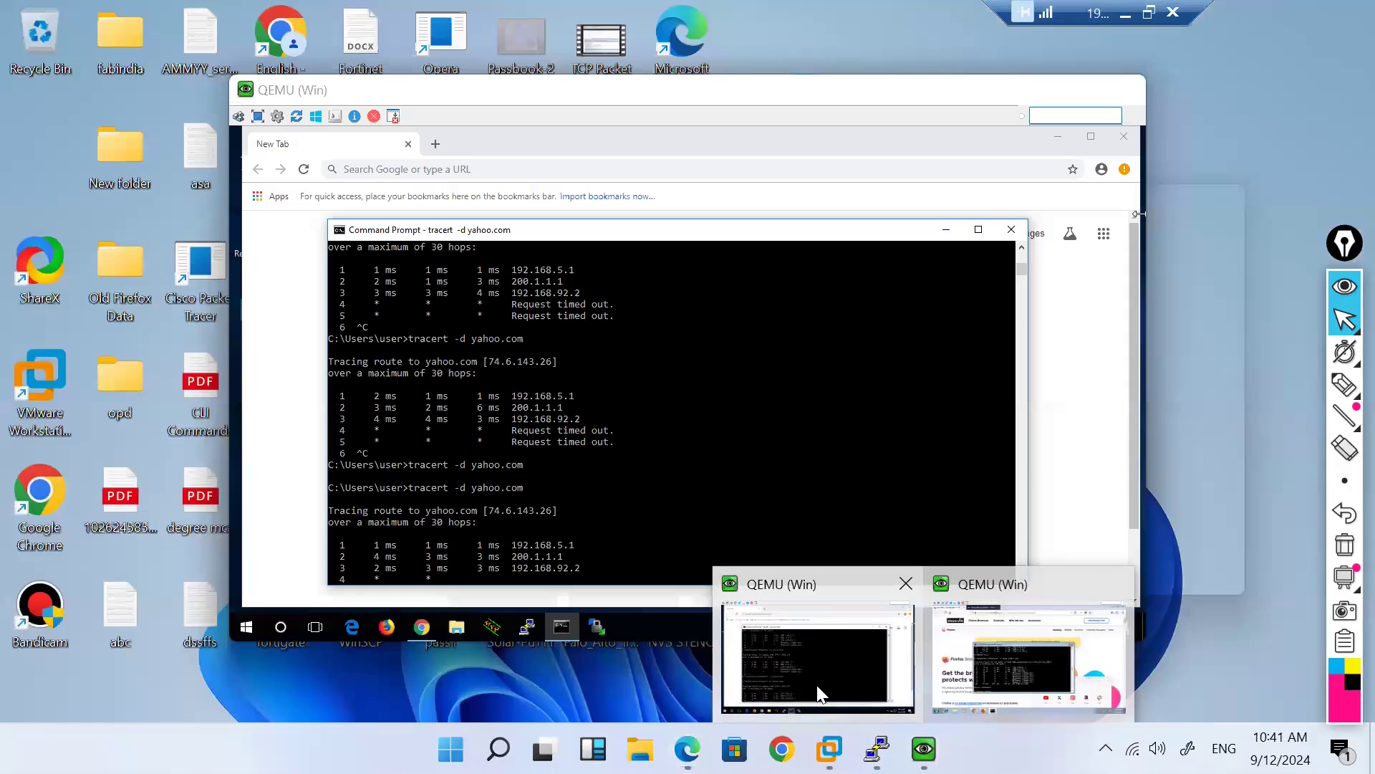
{"action": "left_click", "coordinate": [819, 693]}
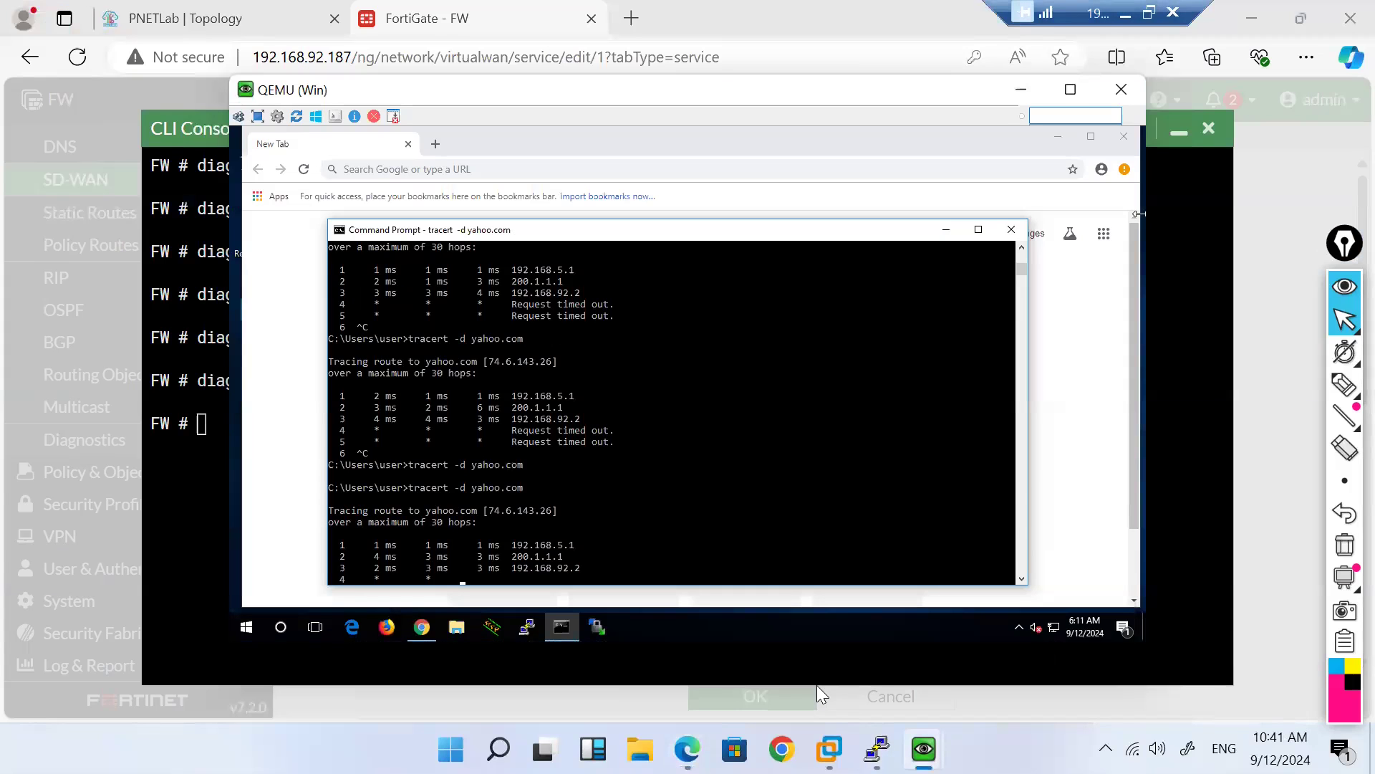
Step: Run ipconfig /flushdns on the client and re-trace yahoo.com (98.137.11.163), now via 100.1.1.1
{"action": "key", "text": "ctrl+c"}
{"action": "key", "text": "Return"}
{"action": "type", "text": "ipconfig /flushdns"}
{"action": "key", "text": "Return"}
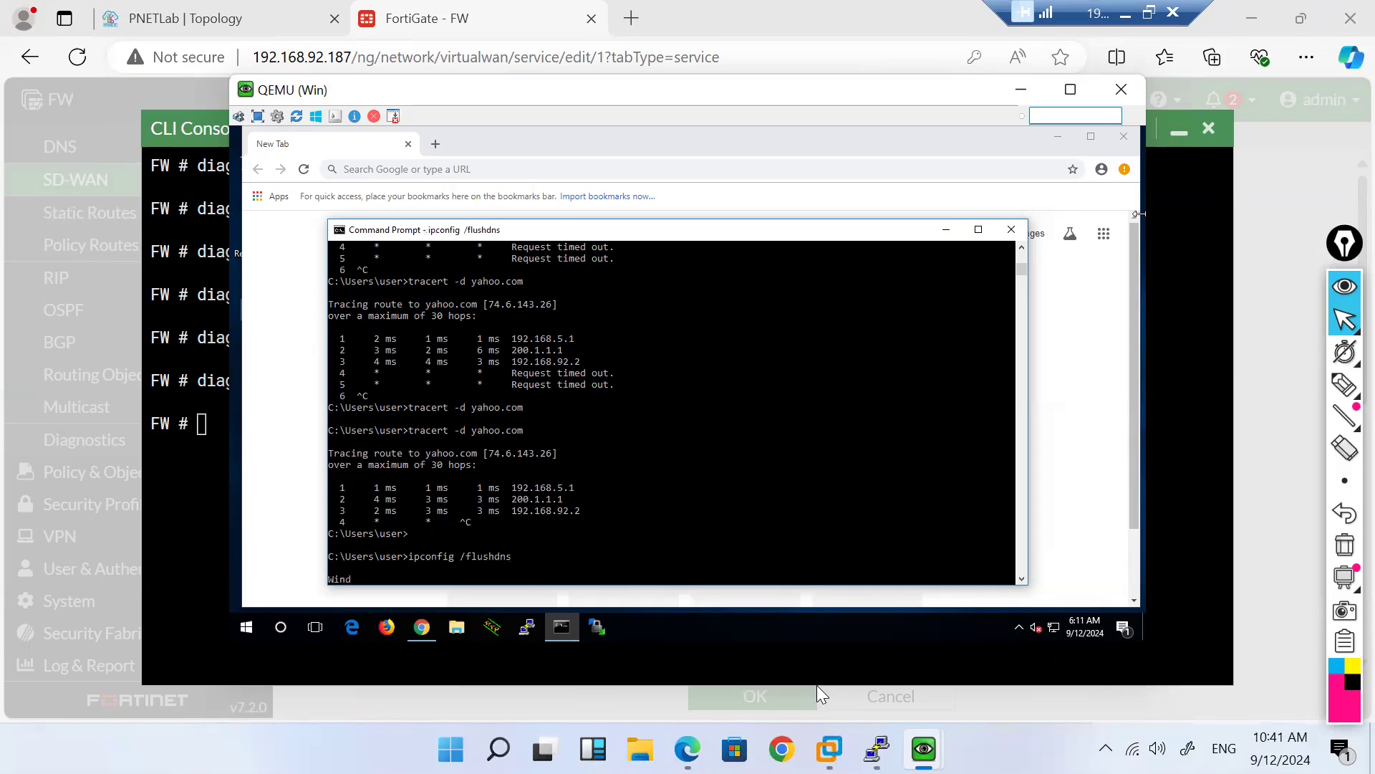
{"action": "key", "text": "Up"}
{"action": "key", "text": "Up"}
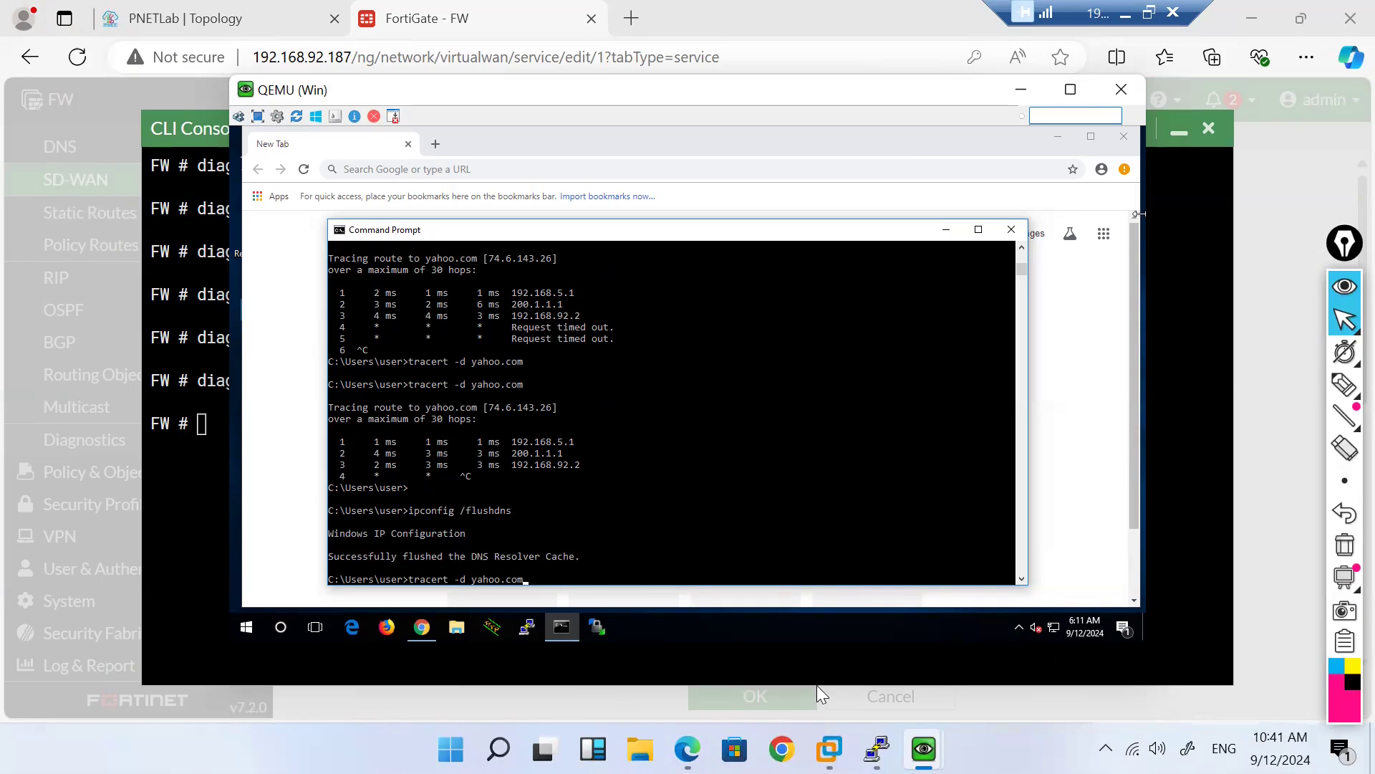
{"action": "key", "text": "Return"}
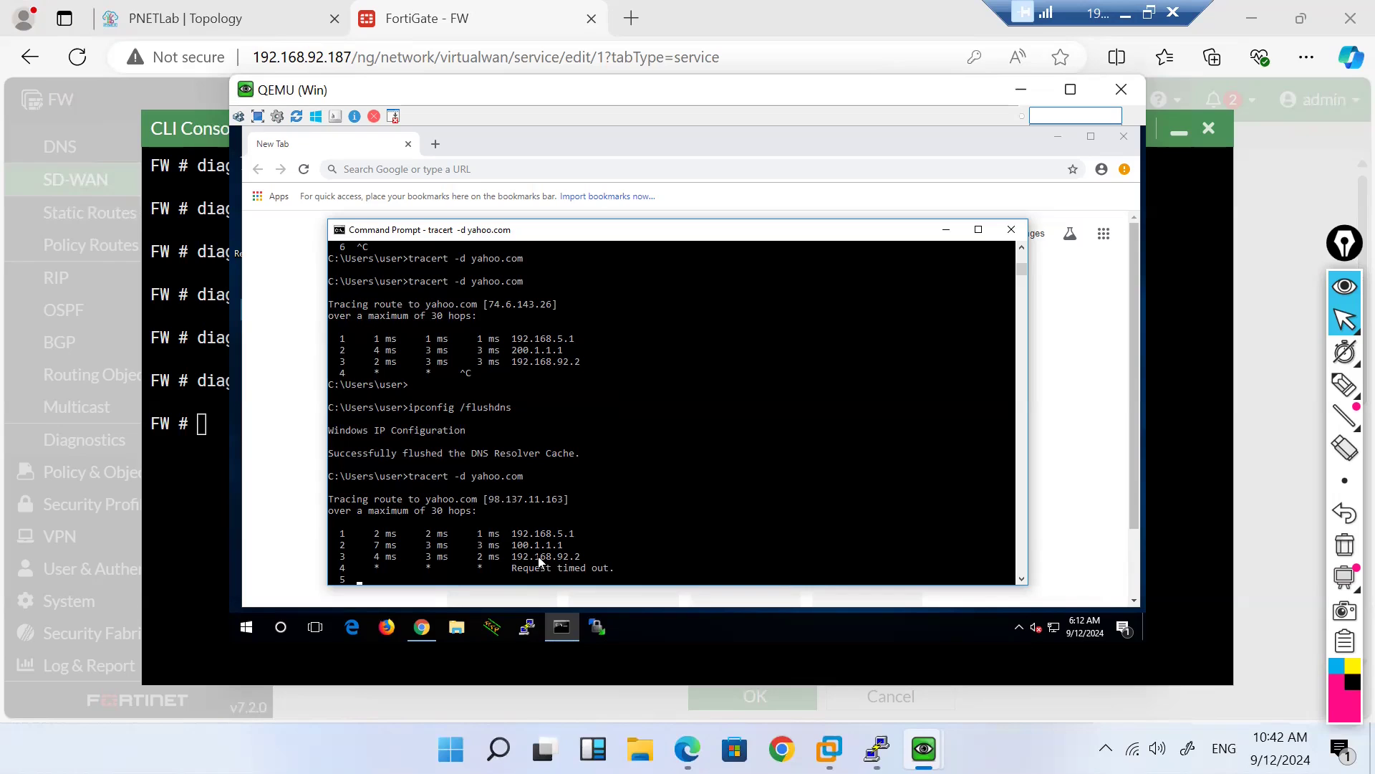
{"action": "key", "text": "ctrl+c"}
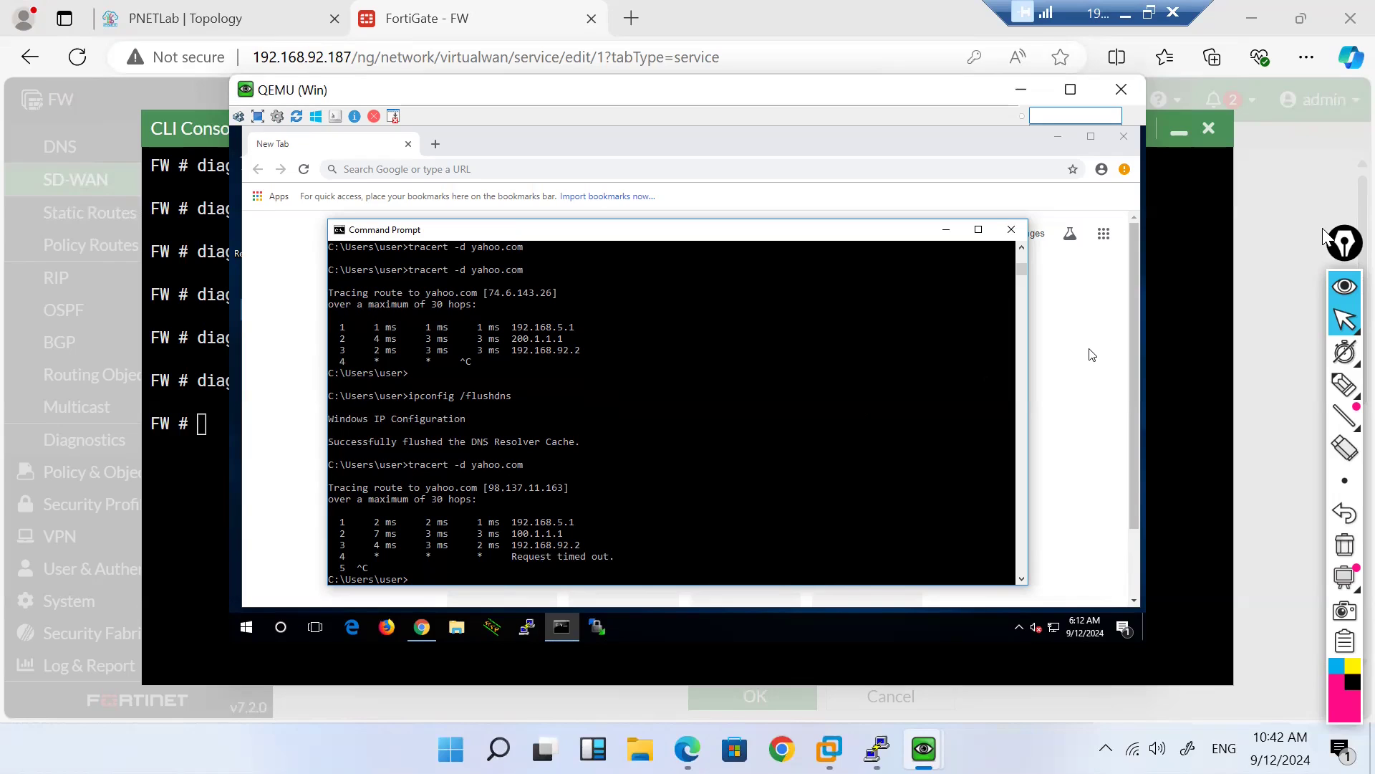
{"action": "key", "text": "Up"}
{"action": "key", "text": "BackSpace"}
{"action": "key", "text": "BackSpace"}
{"action": "key", "text": "BackSpace"}
{"action": "key", "text": "BackSpace"}
{"action": "key", "text": "BackSpace"}
{"action": "key", "text": "BackSpace"}
{"action": "key", "text": "BackSpace"}
{"action": "key", "text": "BackSpace"}
{"action": "type", "text": "www.yahoo.com"}
{"action": "key", "text": "Return"}
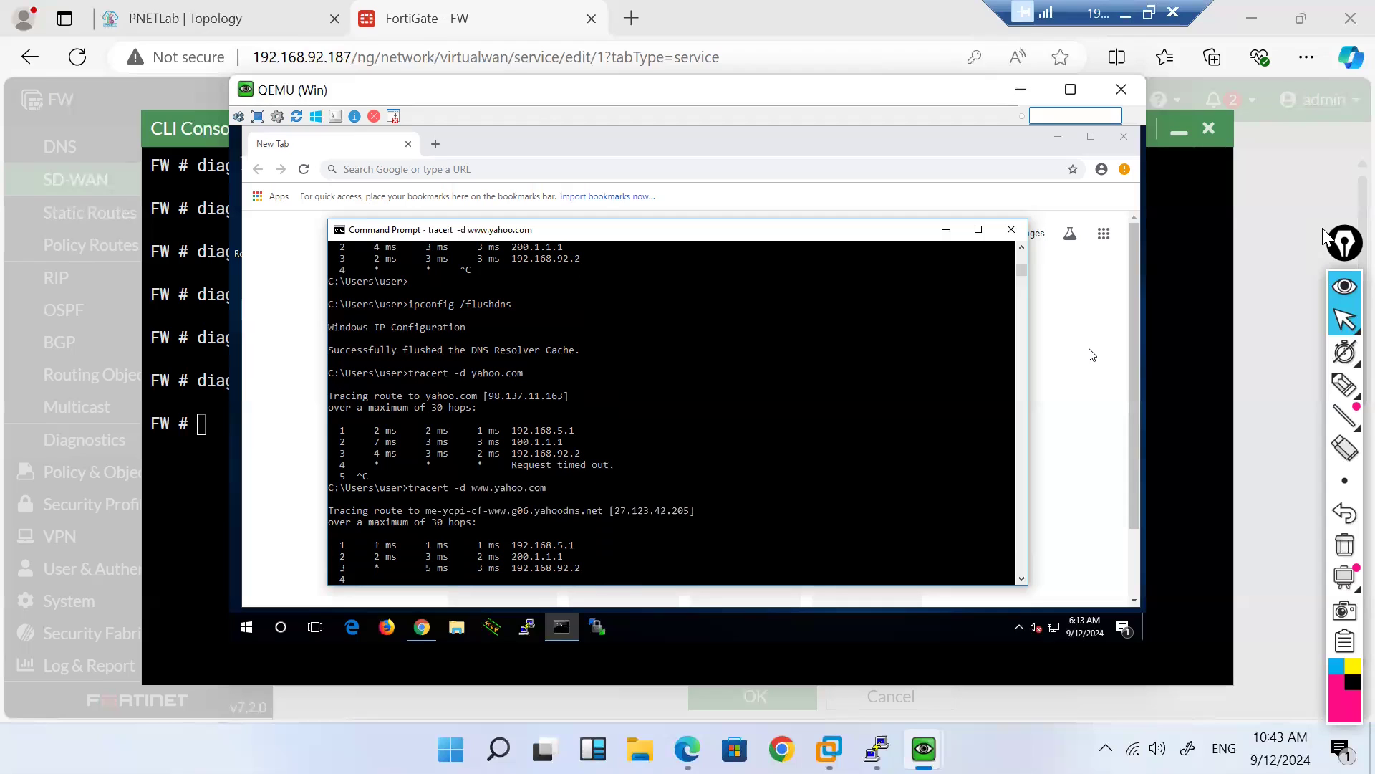
{"action": "key", "text": "ctrl+c"}
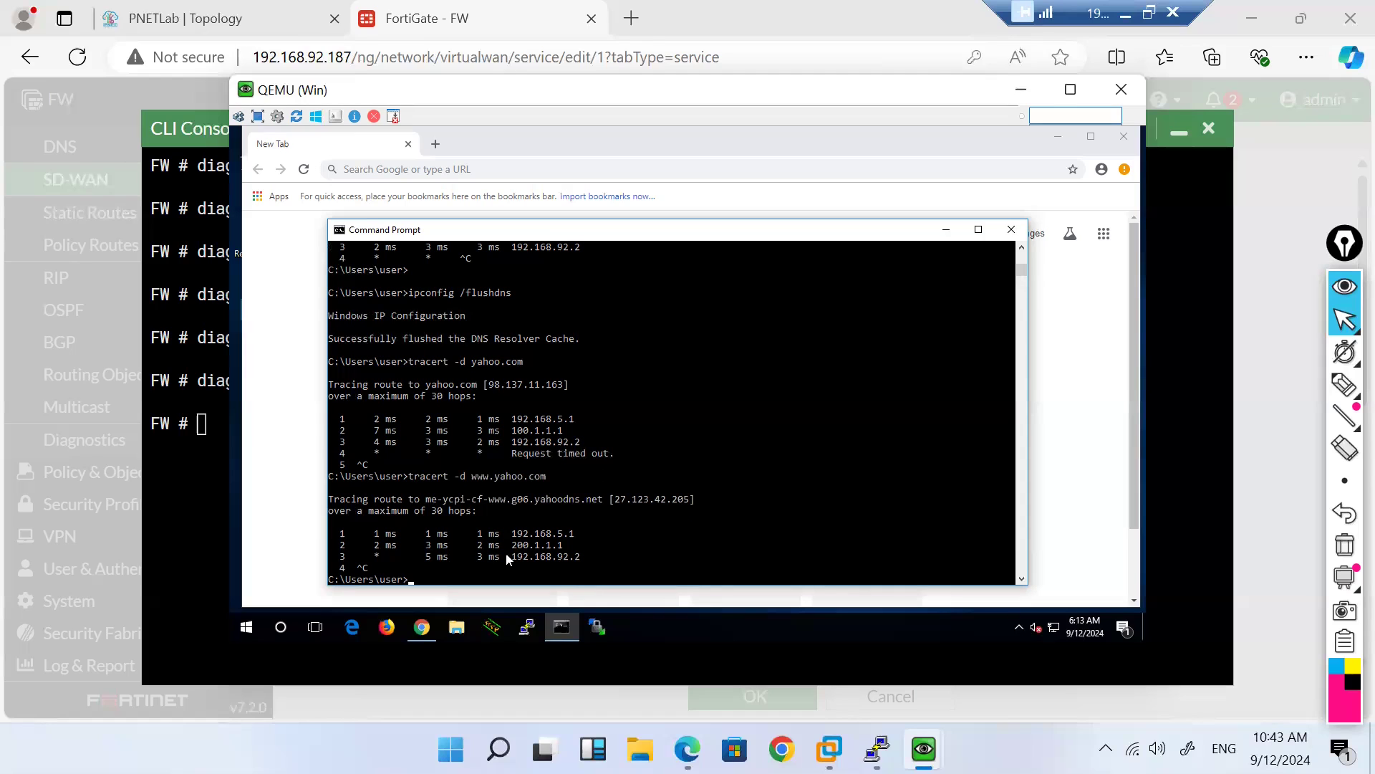
{"action": "type", "text": "tracert -d www.gmail.com"}
{"action": "key", "text": "Return"}
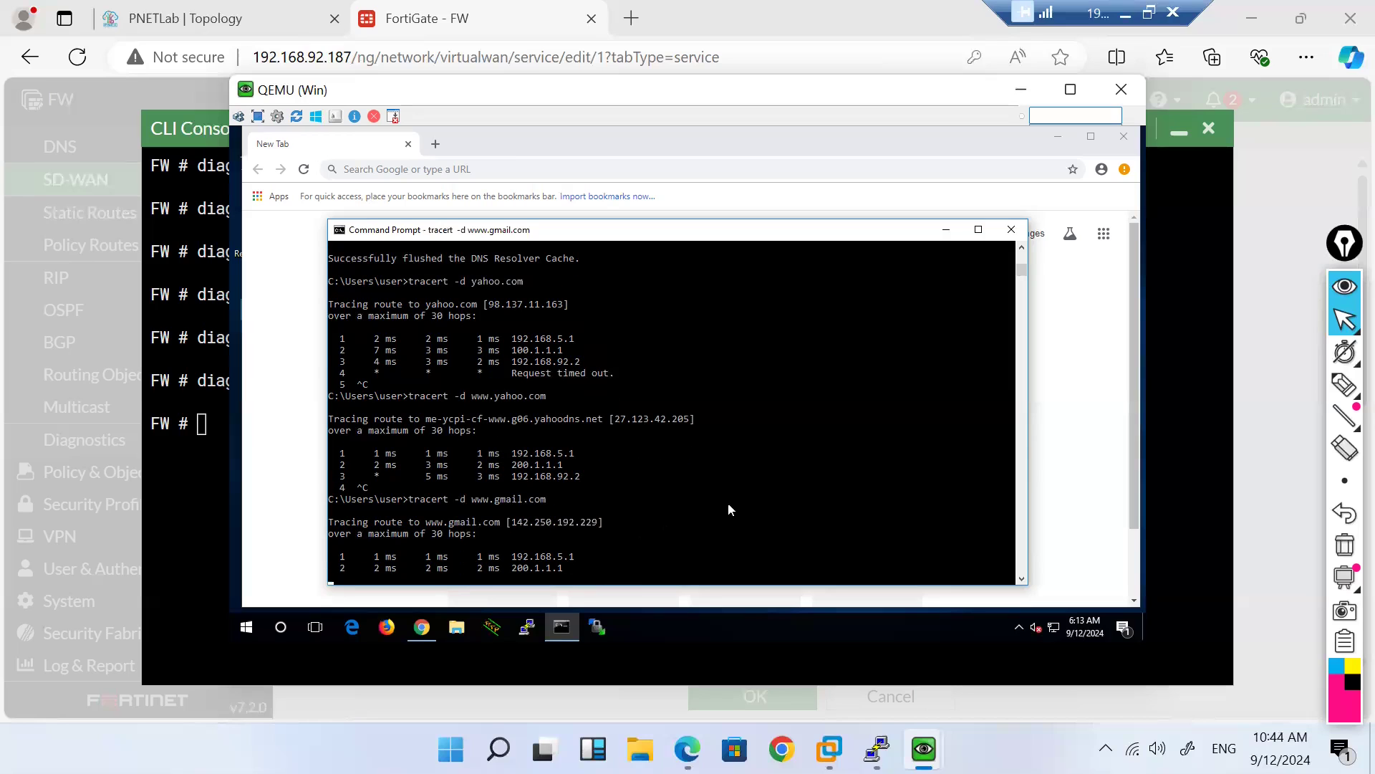
Step: Add gmail.com as a third destination address of rule H_8.8.8.8 and save it
{"action": "left_click", "coordinate": [434, 18]}
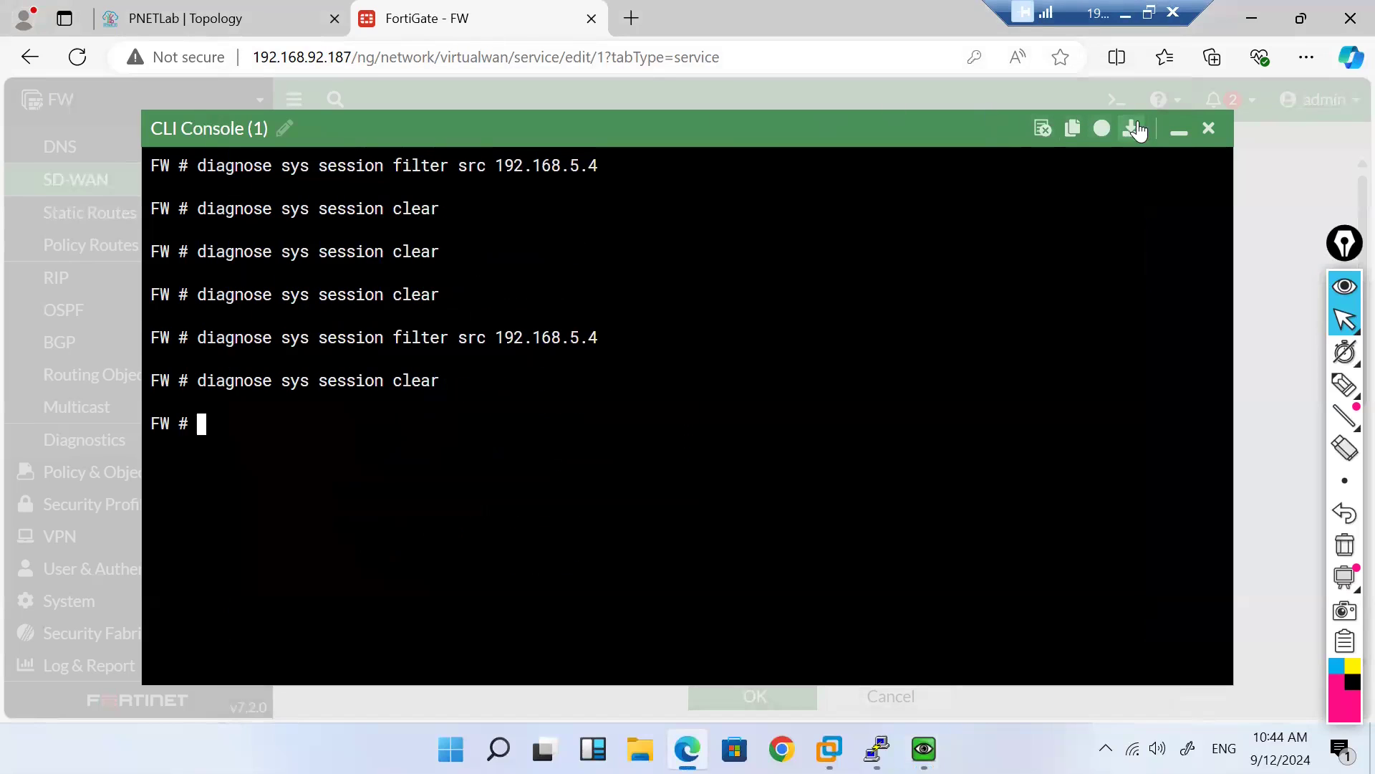
{"action": "left_click", "coordinate": [1174, 133]}
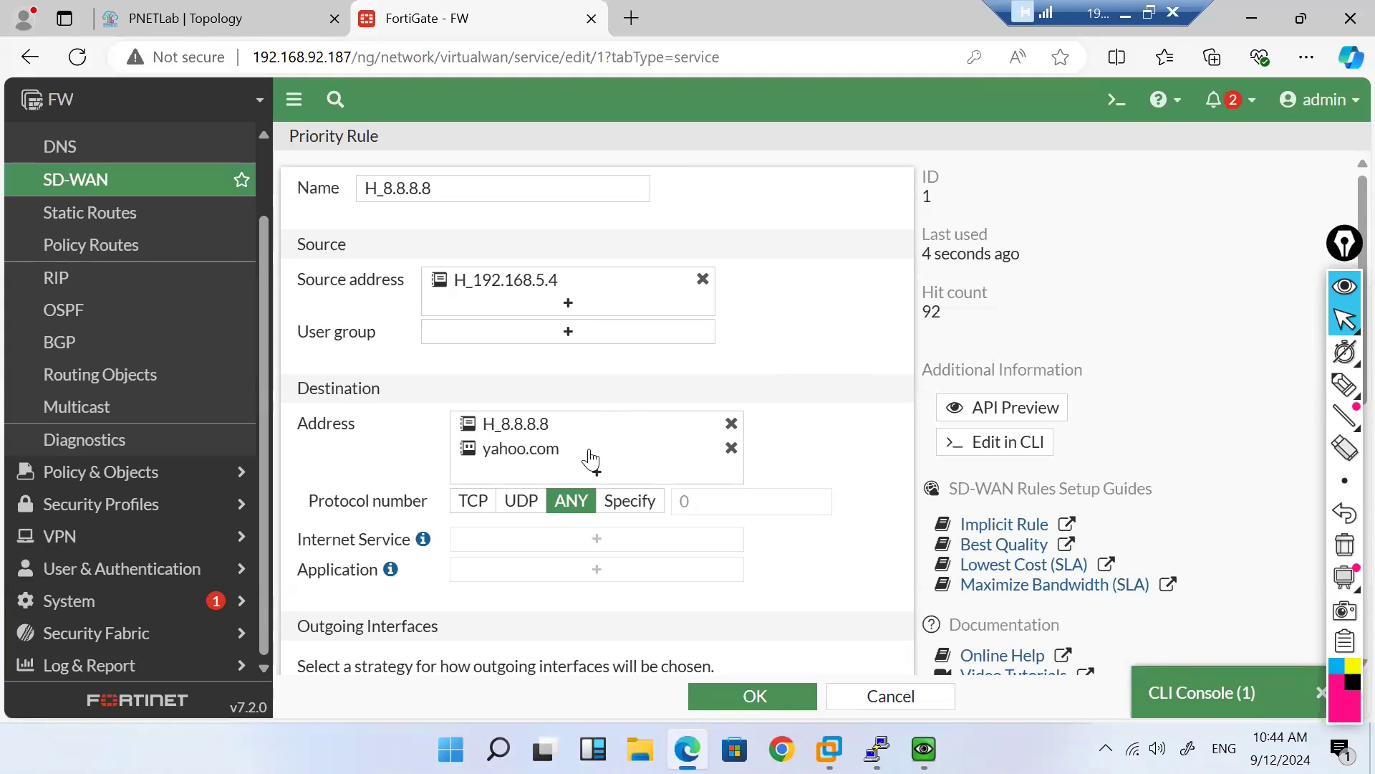
{"action": "left_click", "coordinate": [599, 470]}
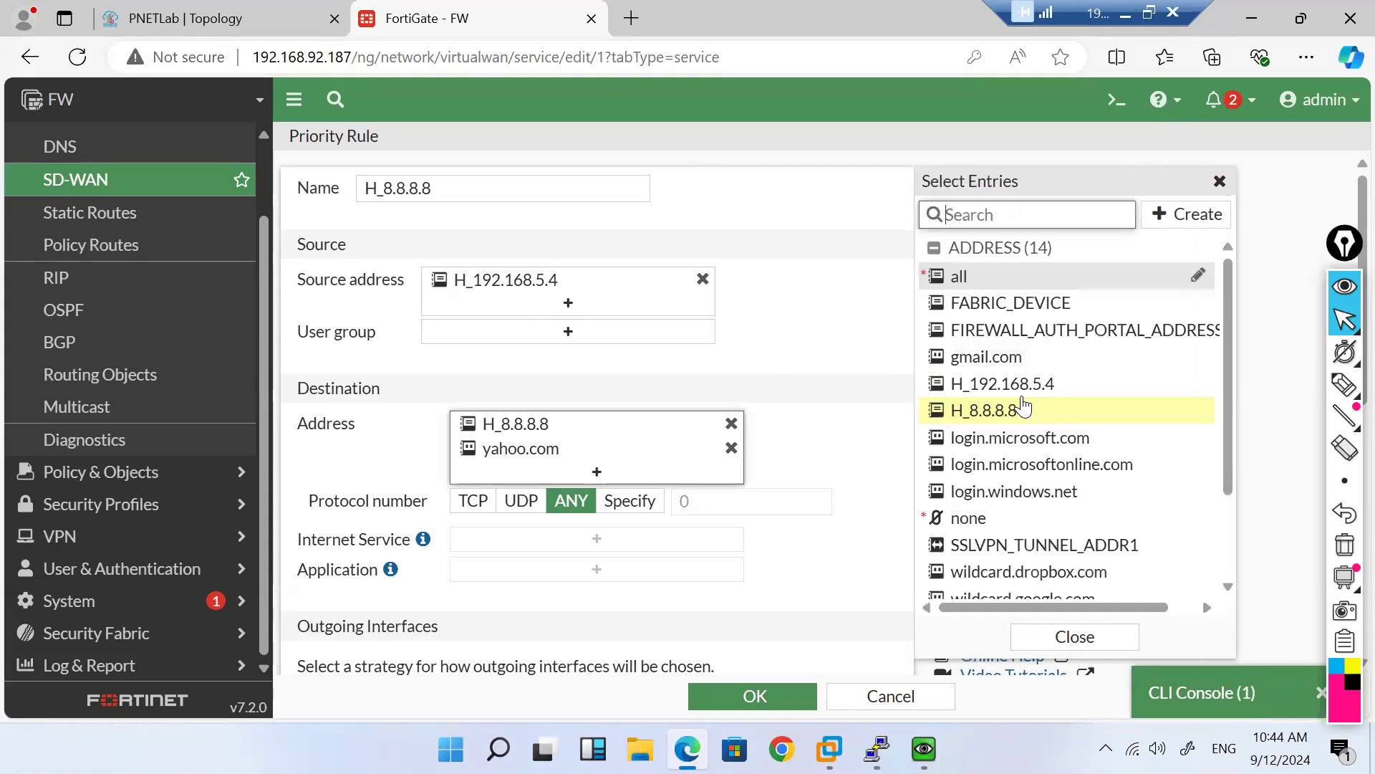
{"action": "left_click", "coordinate": [995, 362]}
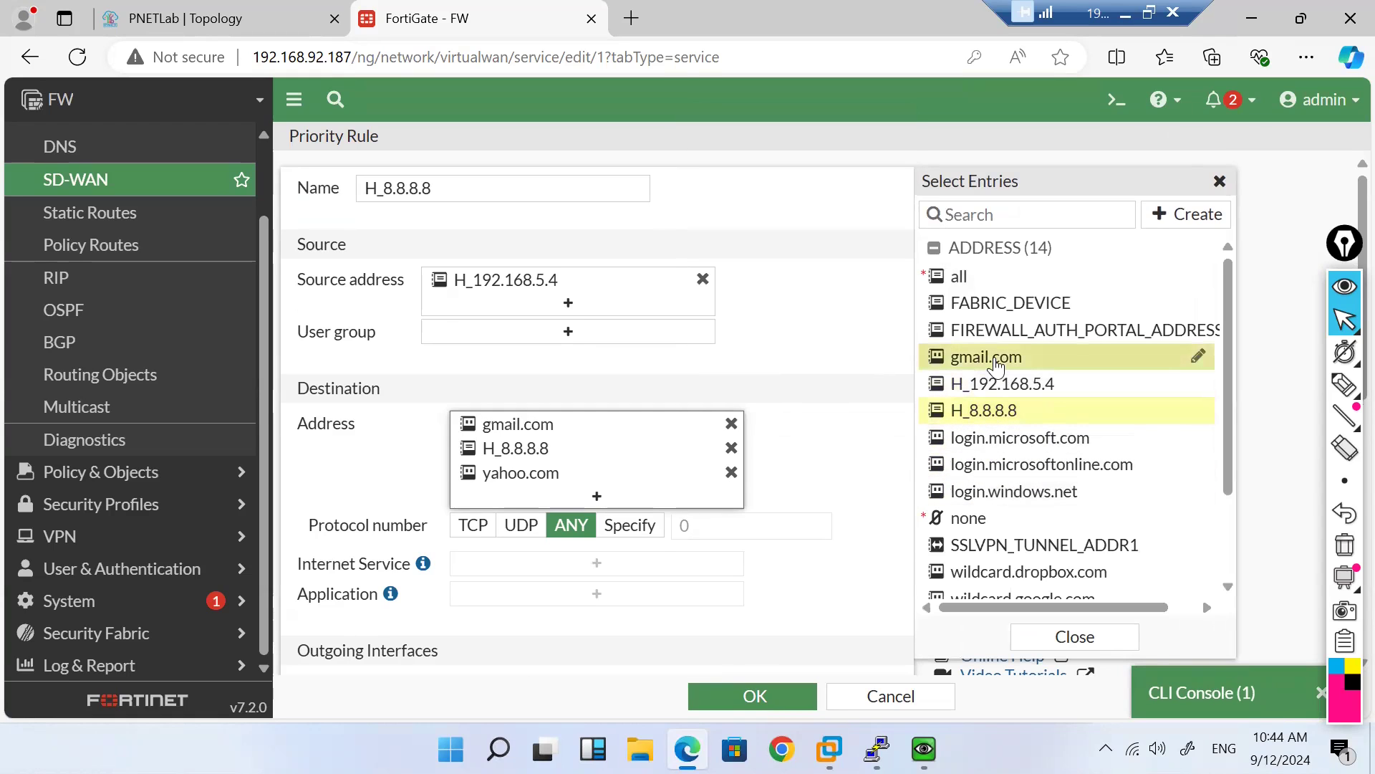
{"action": "left_click", "coordinate": [734, 691]}
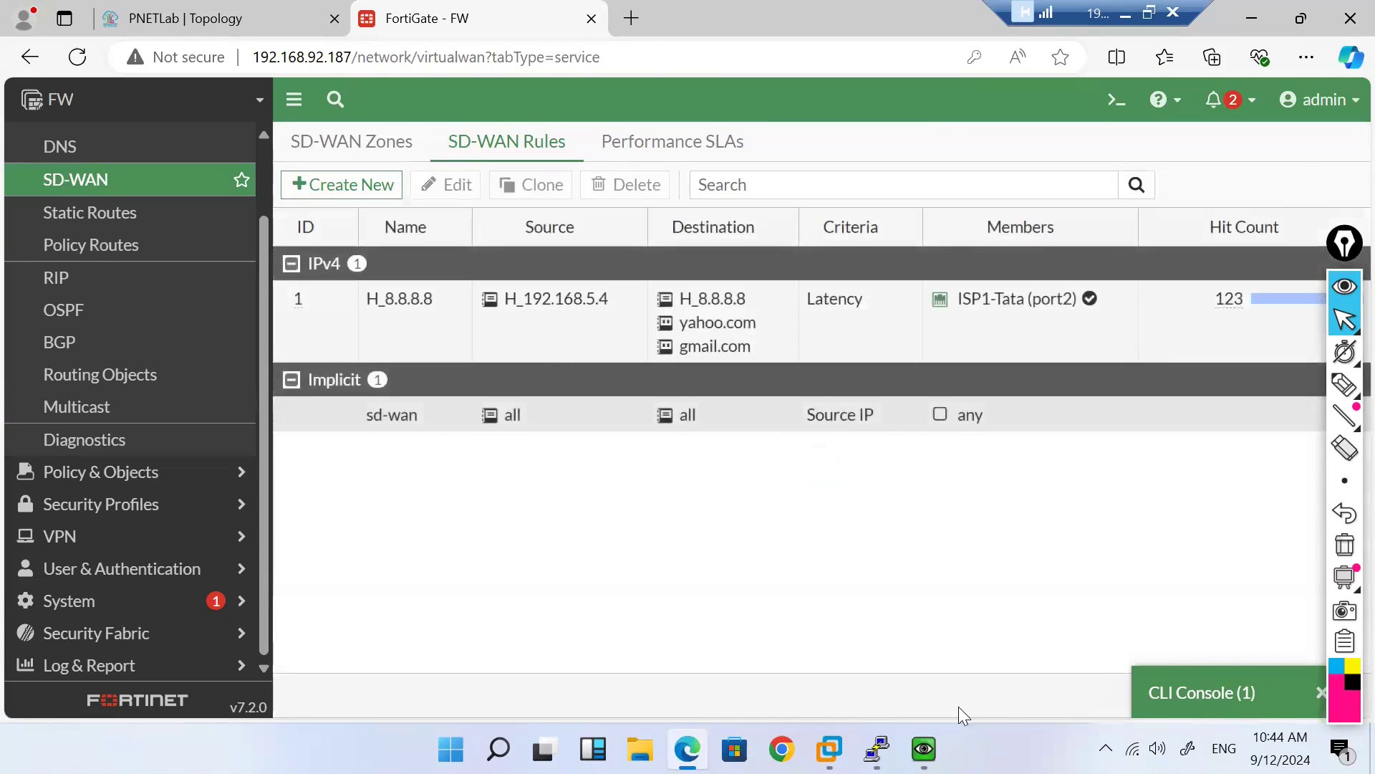
{"action": "mouse_move", "coordinate": [924, 748]}
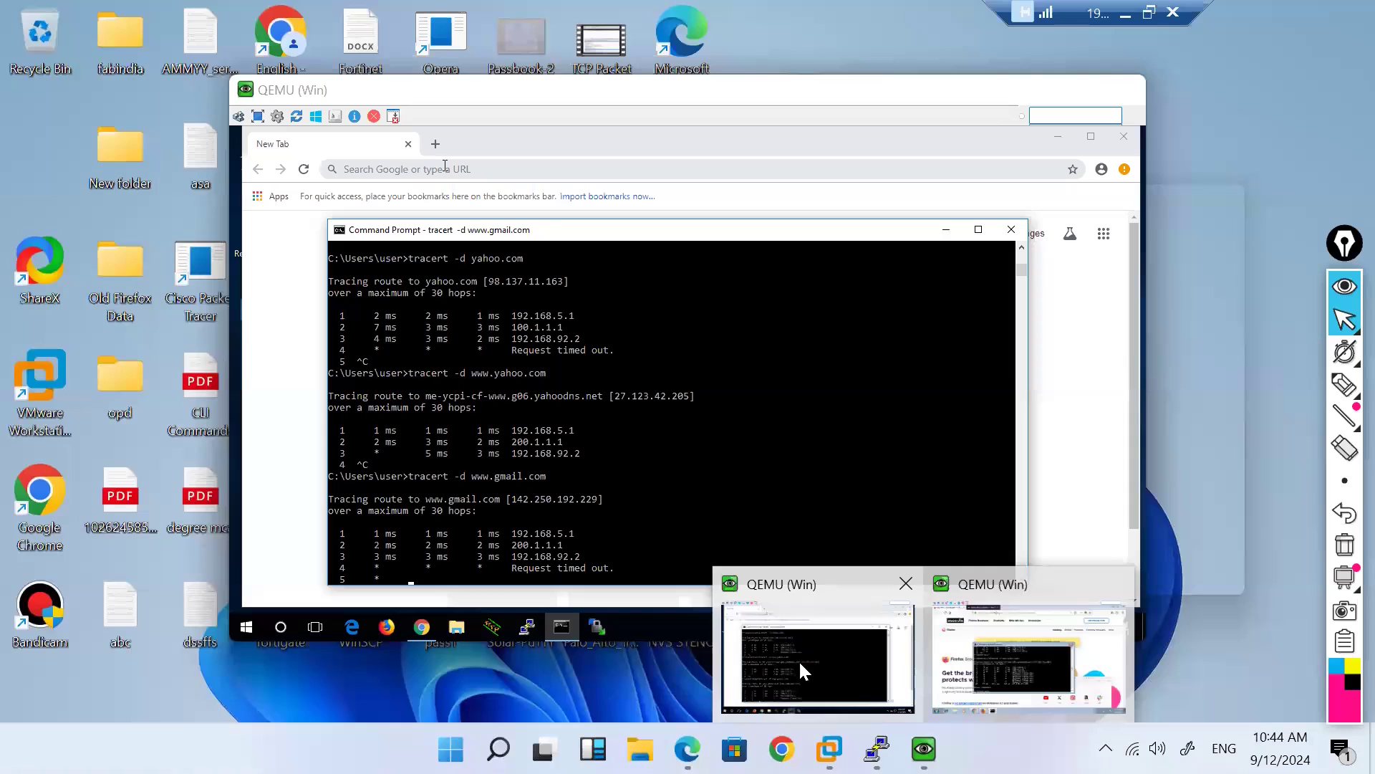
{"action": "left_click", "coordinate": [800, 664]}
{"action": "left_click", "coordinate": [641, 478]}
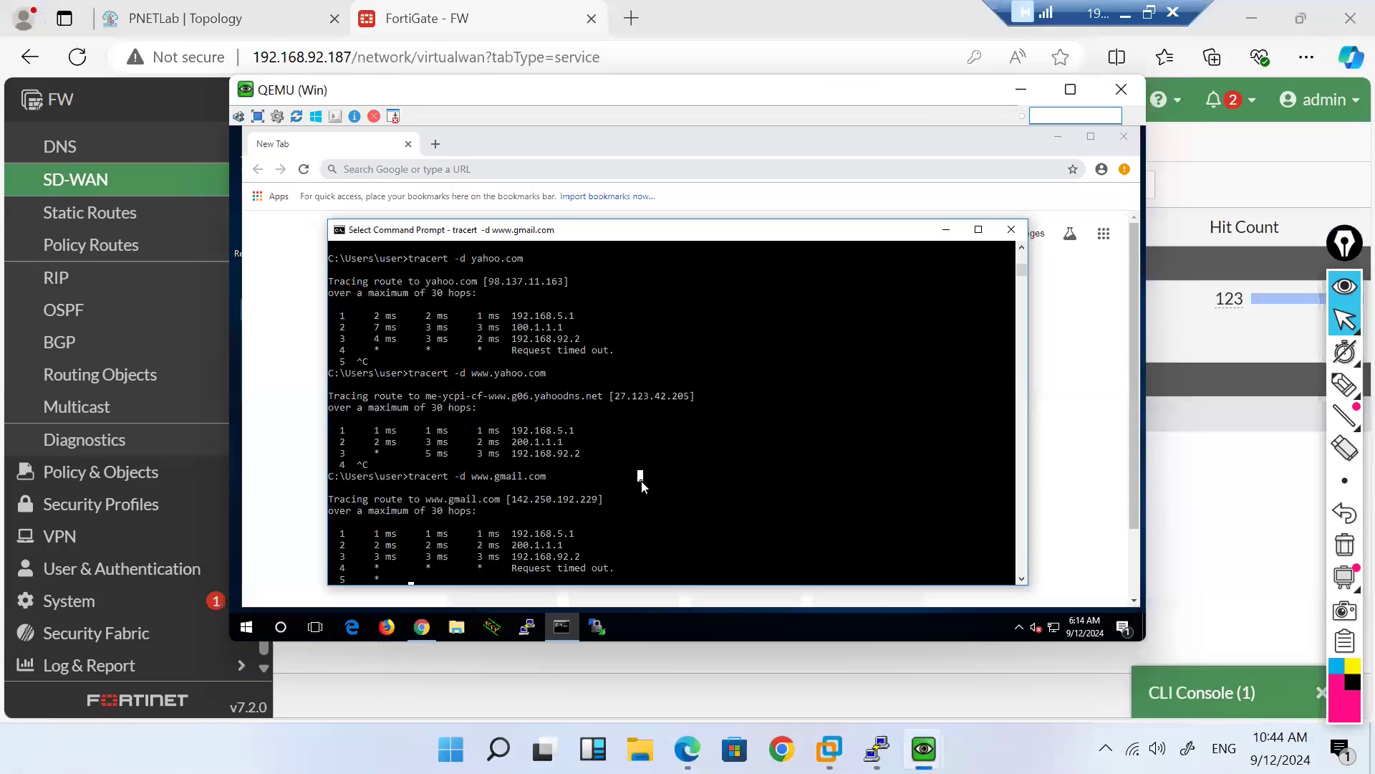
{"action": "key", "text": "Escape"}
{"action": "key", "text": "ctrl+c"}
{"action": "key", "text": "Return"}
{"action": "key", "text": "Return"}
{"action": "key", "text": "Up"}
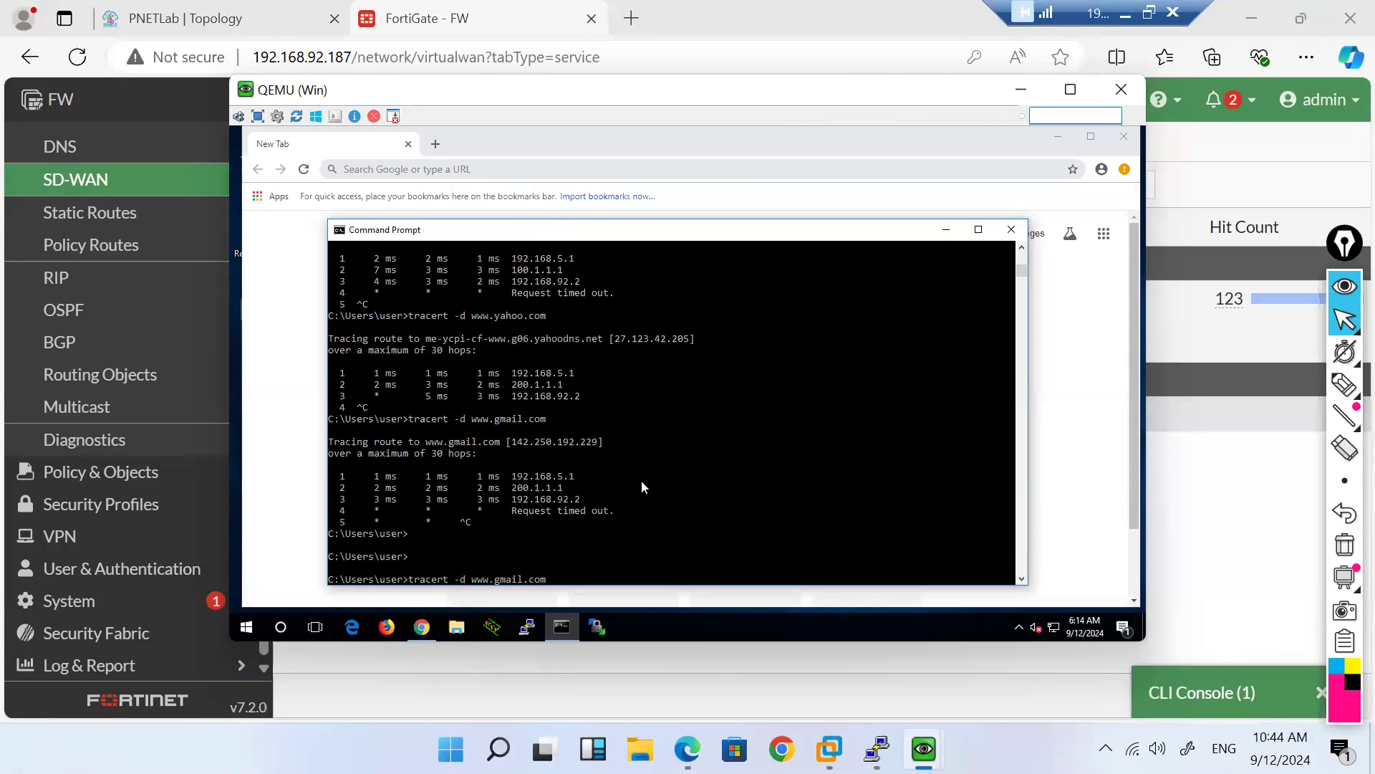
{"action": "key", "text": "Return"}
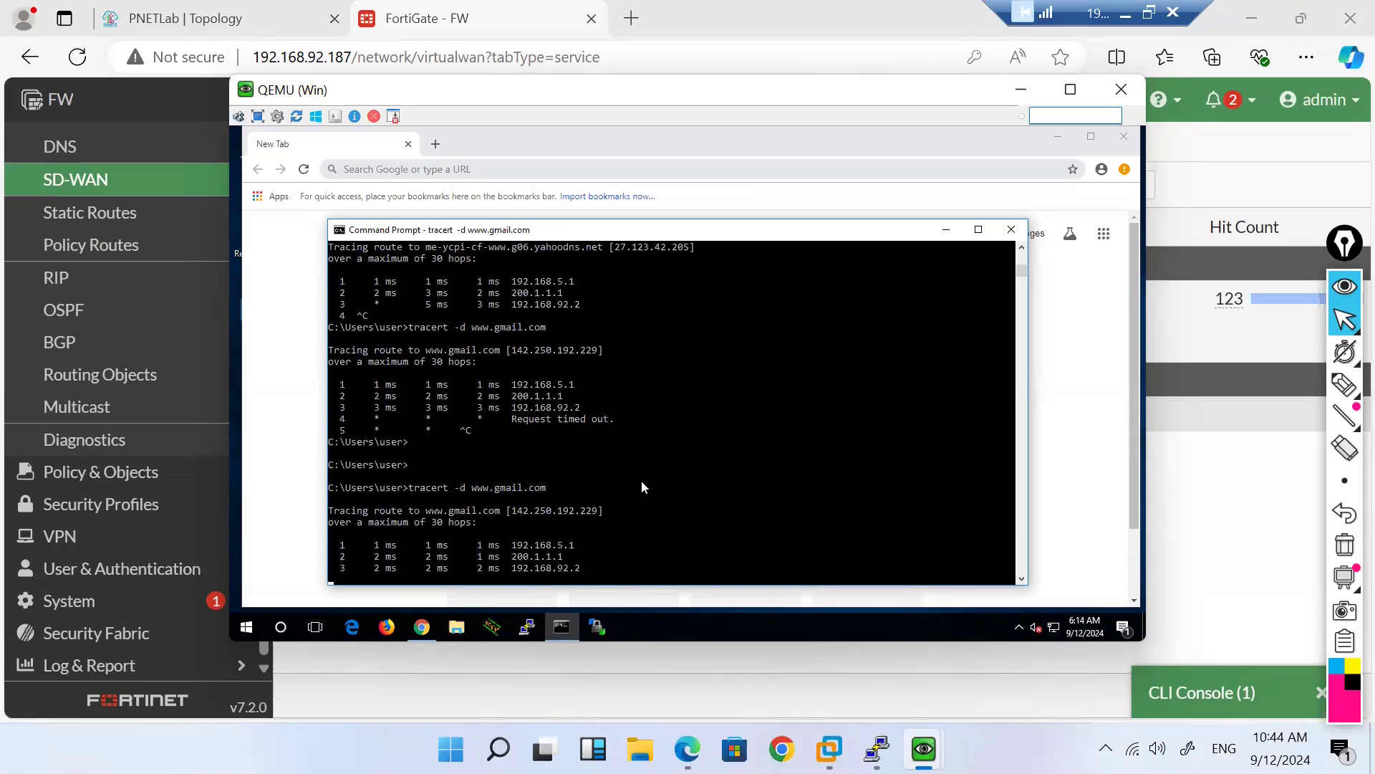
{"action": "key", "text": "ctrl+c"}
Step: Flush the client's DNS cache with ipconfig /flushdns
{"action": "key", "text": "Return"}
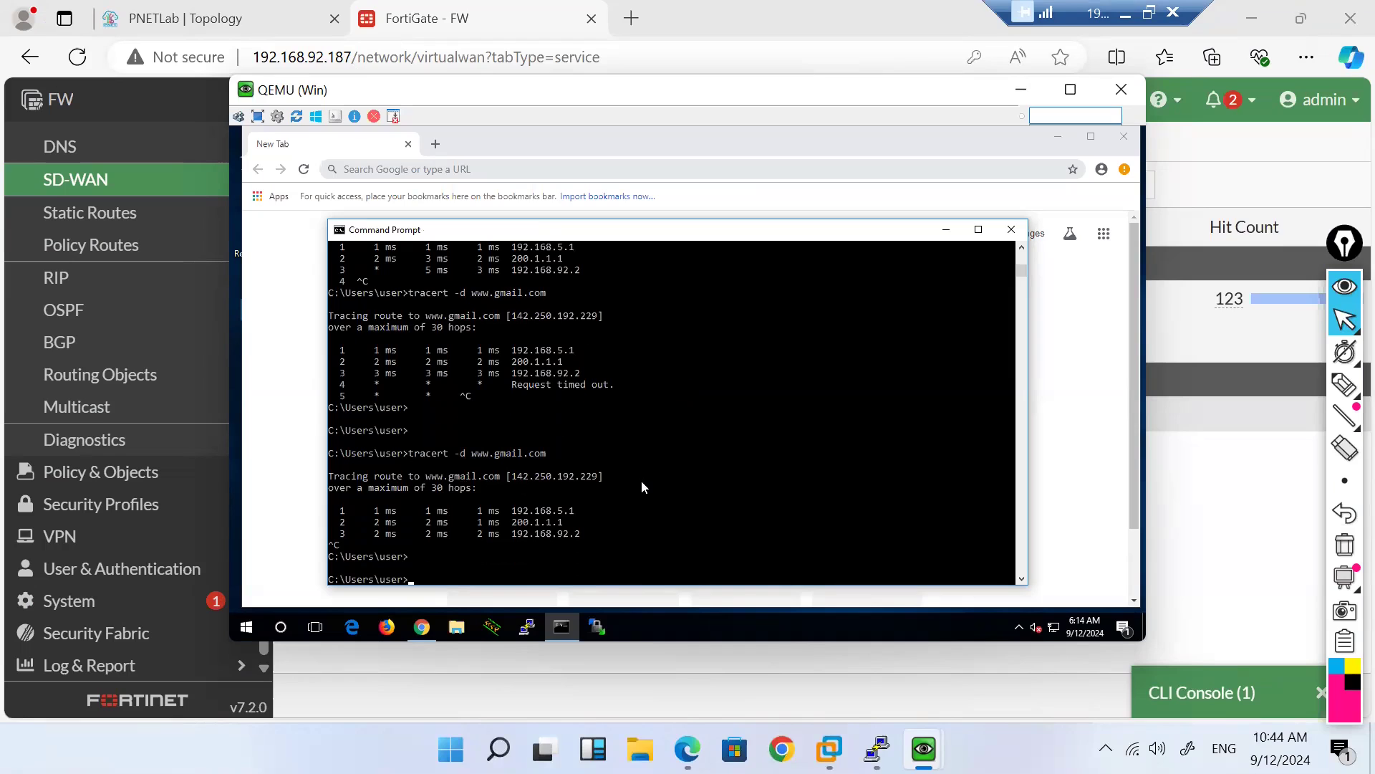
{"action": "key", "text": "Up"}
{"action": "key", "text": "Up"}
{"action": "key", "text": "Up"}
{"action": "key", "text": "Up"}
{"action": "key", "text": "Return"}
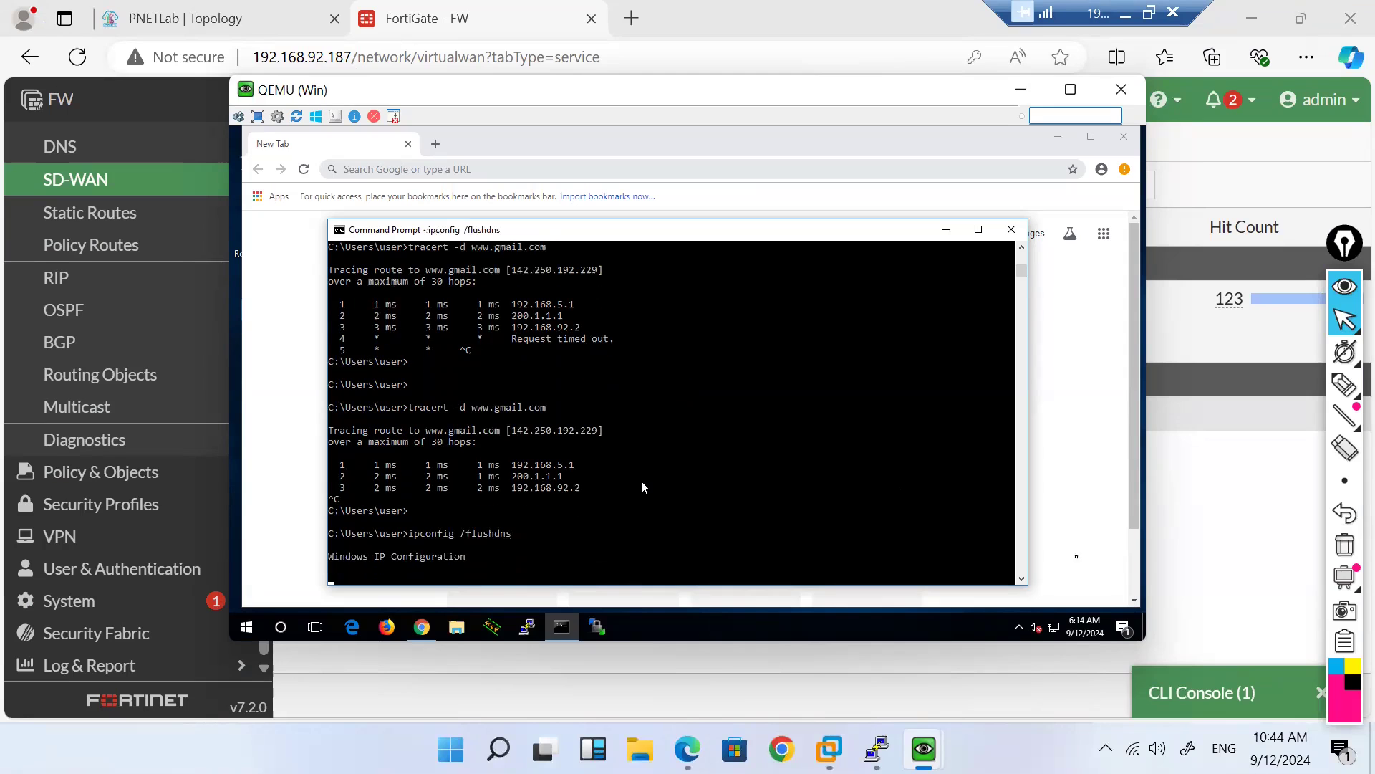
Step: Reapply the source 192.168.5.4 session filter in the FortiGate CLI and clear the filtered sessions
{"action": "left_click", "coordinate": [1191, 701]}
{"action": "key", "text": "Up"}
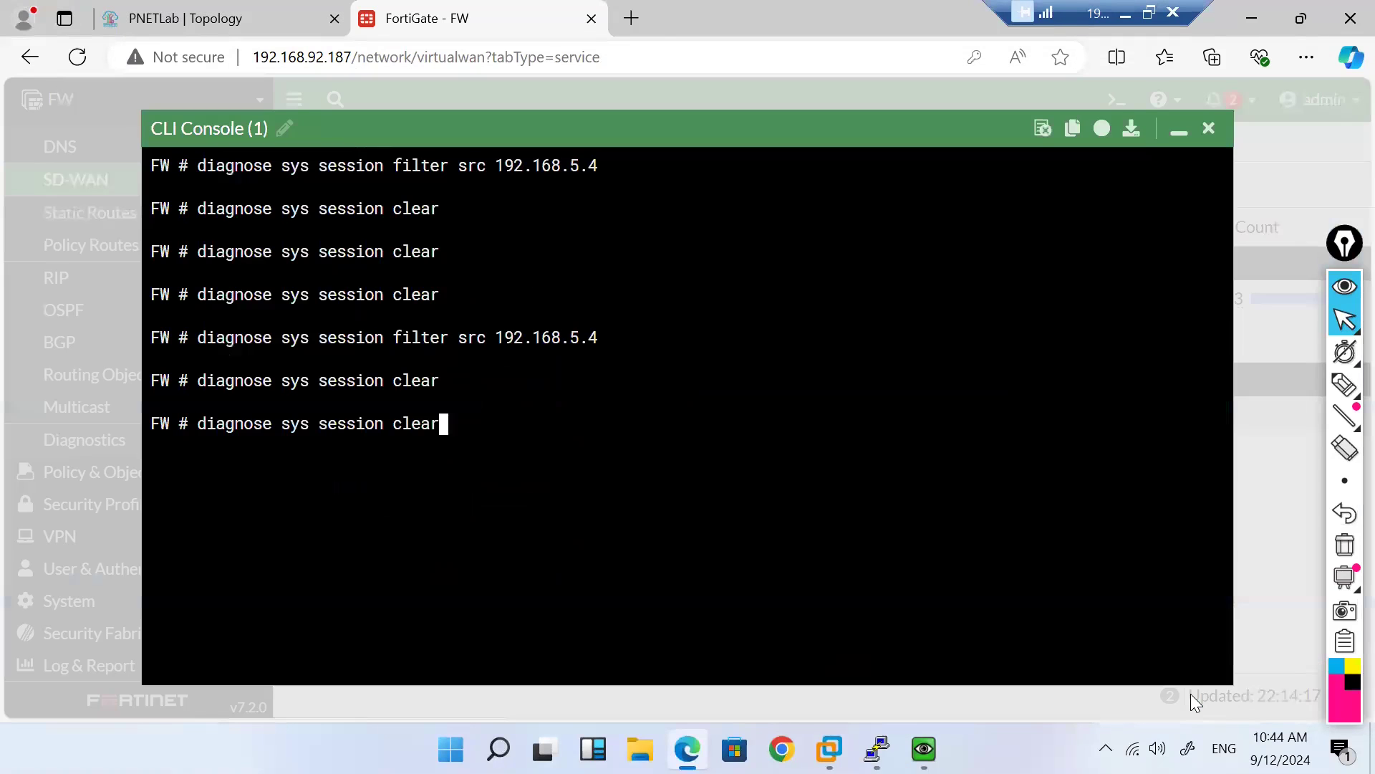
{"action": "key", "text": "Up"}
{"action": "key", "text": "Return"}
{"action": "key", "text": "Up"}
{"action": "key", "text": "Up"}
{"action": "key", "text": "Return"}
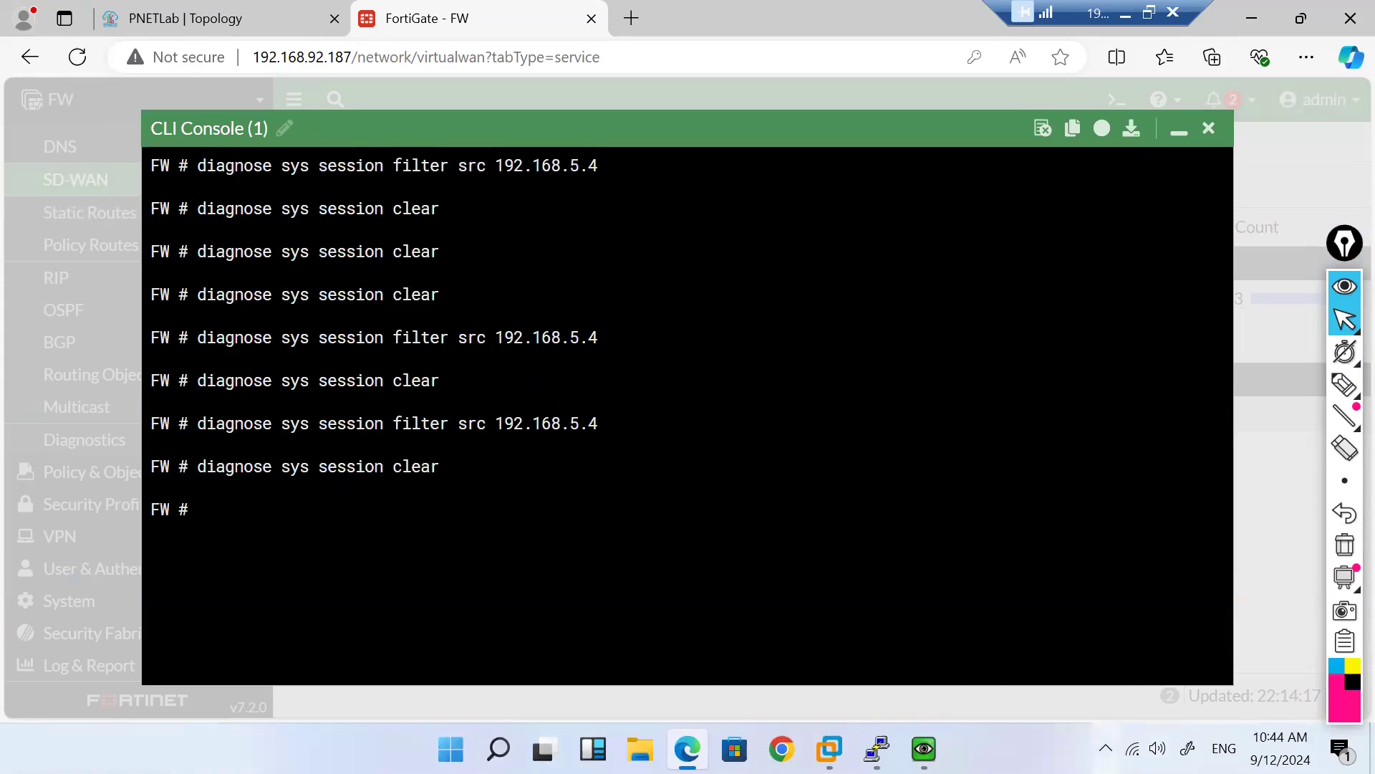
{"action": "mouse_move", "coordinate": [877, 749]}
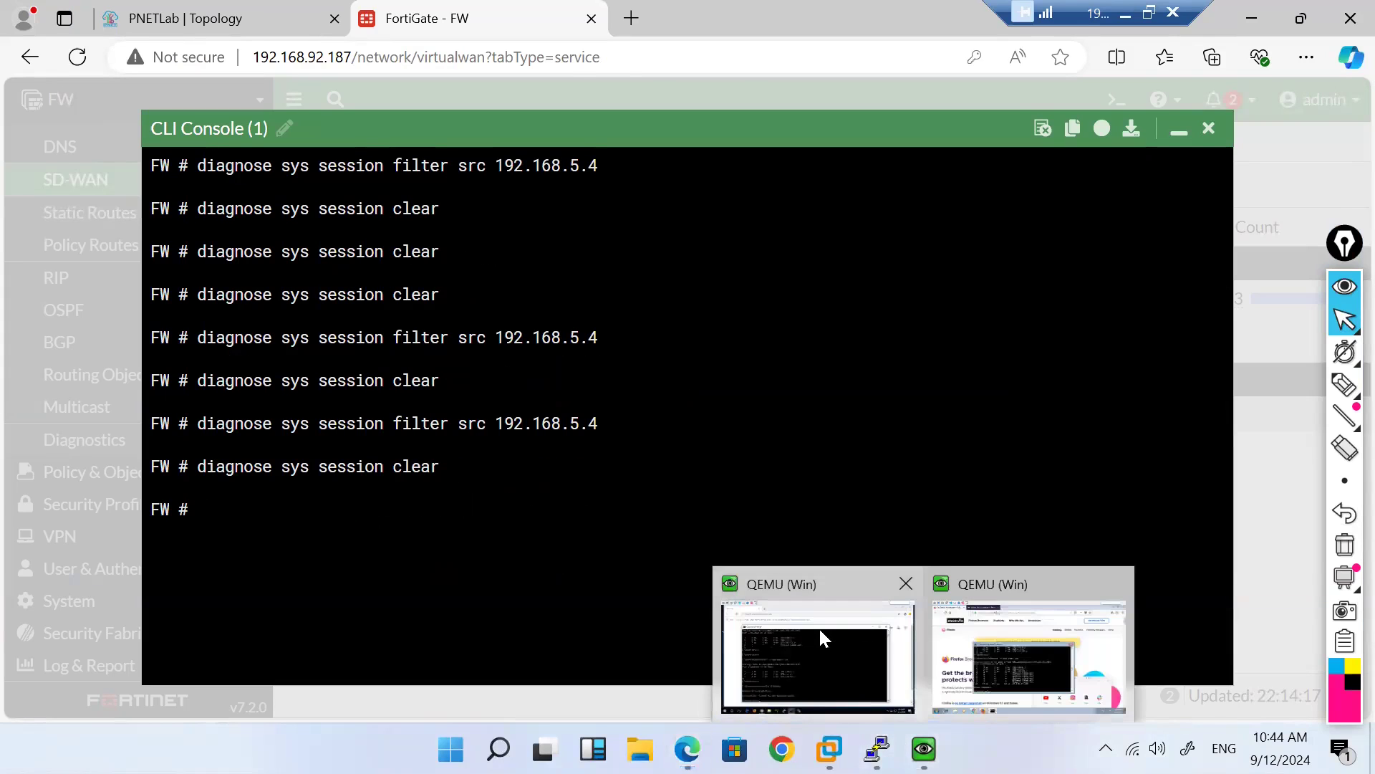
{"action": "left_click", "coordinate": [819, 631]}
{"action": "type", "text": "tracert -d yahoo.com"}
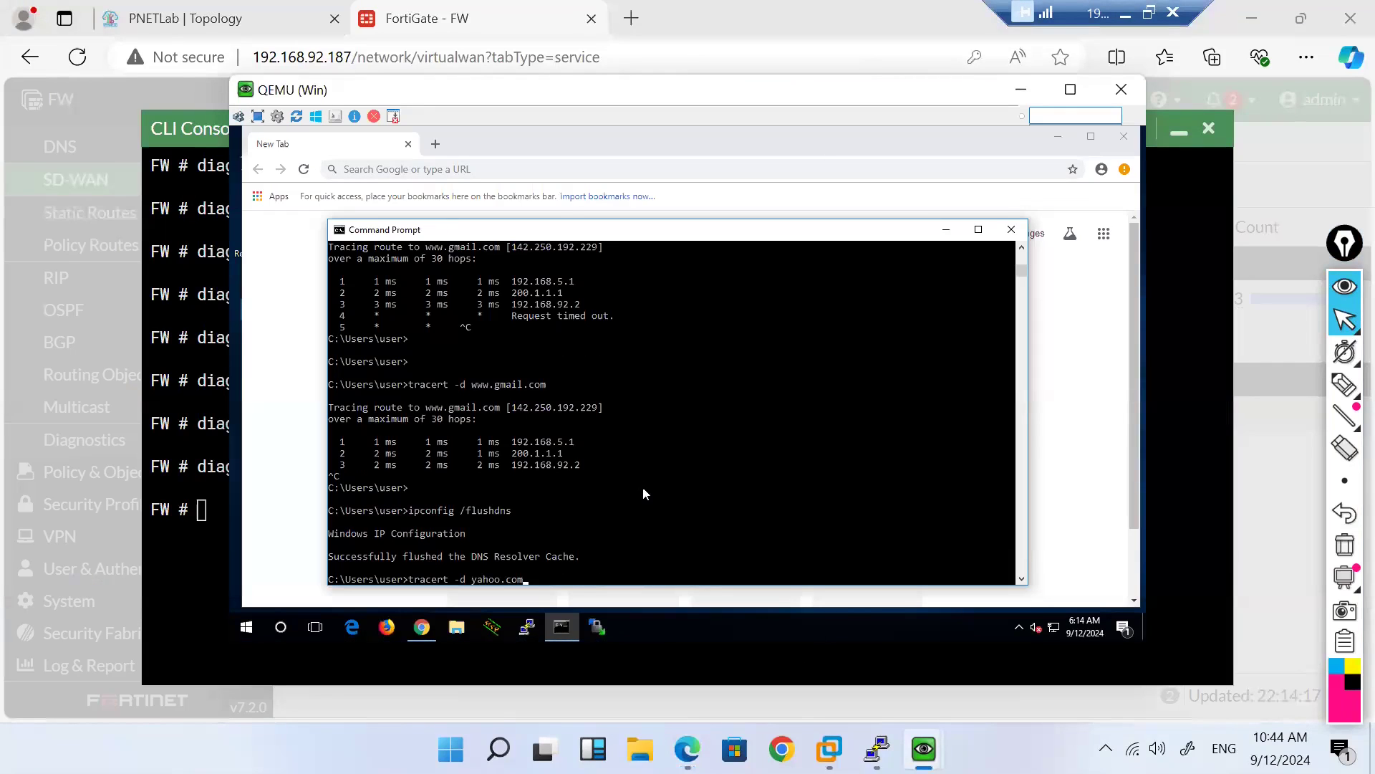
{"action": "key", "text": "Left"}
{"action": "key", "text": "Left"}
{"action": "key", "text": "Left"}
{"action": "key", "text": "Left"}
{"action": "key", "text": "Left"}
{"action": "key", "text": "Left"}
{"action": "key", "text": "Left"}
{"action": "key", "text": "Left"}
{"action": "key", "text": "Left"}
{"action": "type", "text": "www."}
{"action": "key", "text": "End"}
{"action": "key", "text": "Up"}
{"action": "key", "text": "Return"}
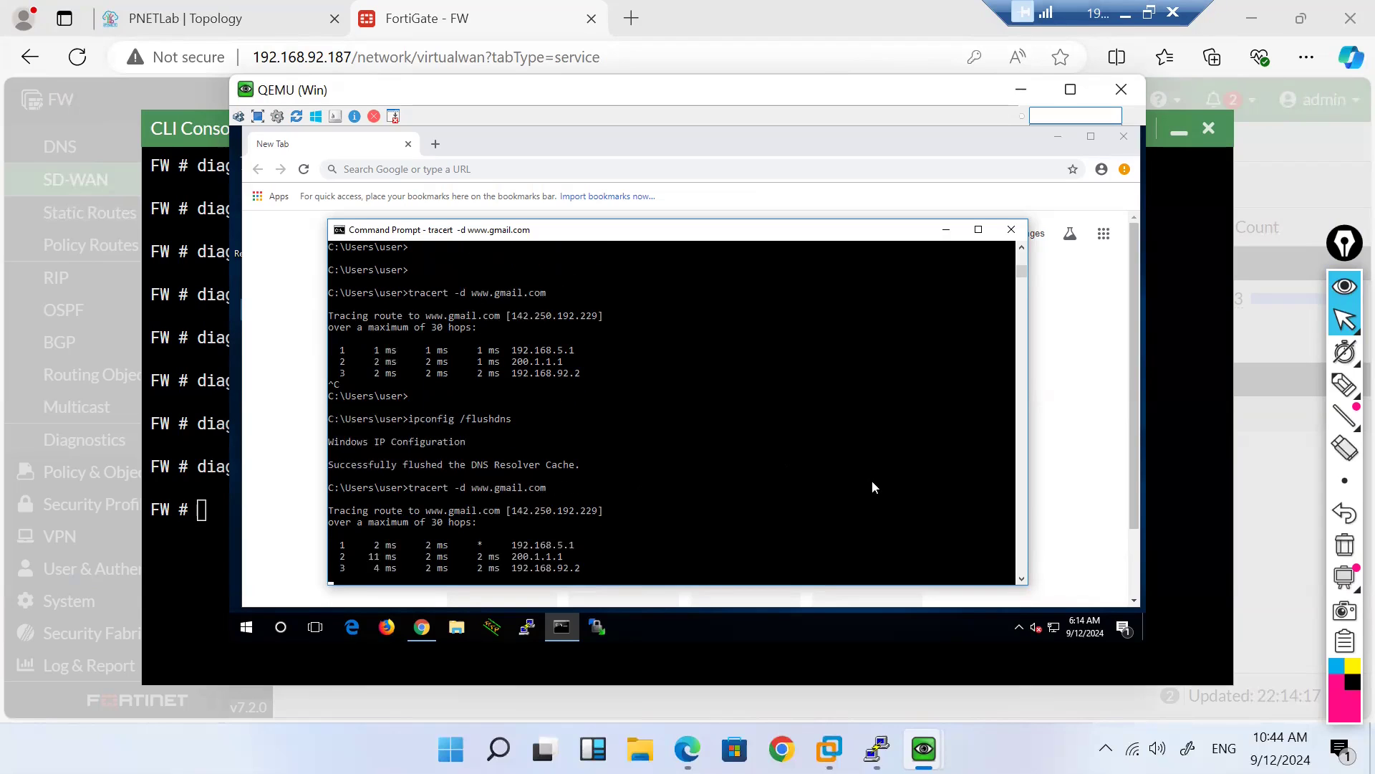
{"action": "key", "text": "ctrl+c"}
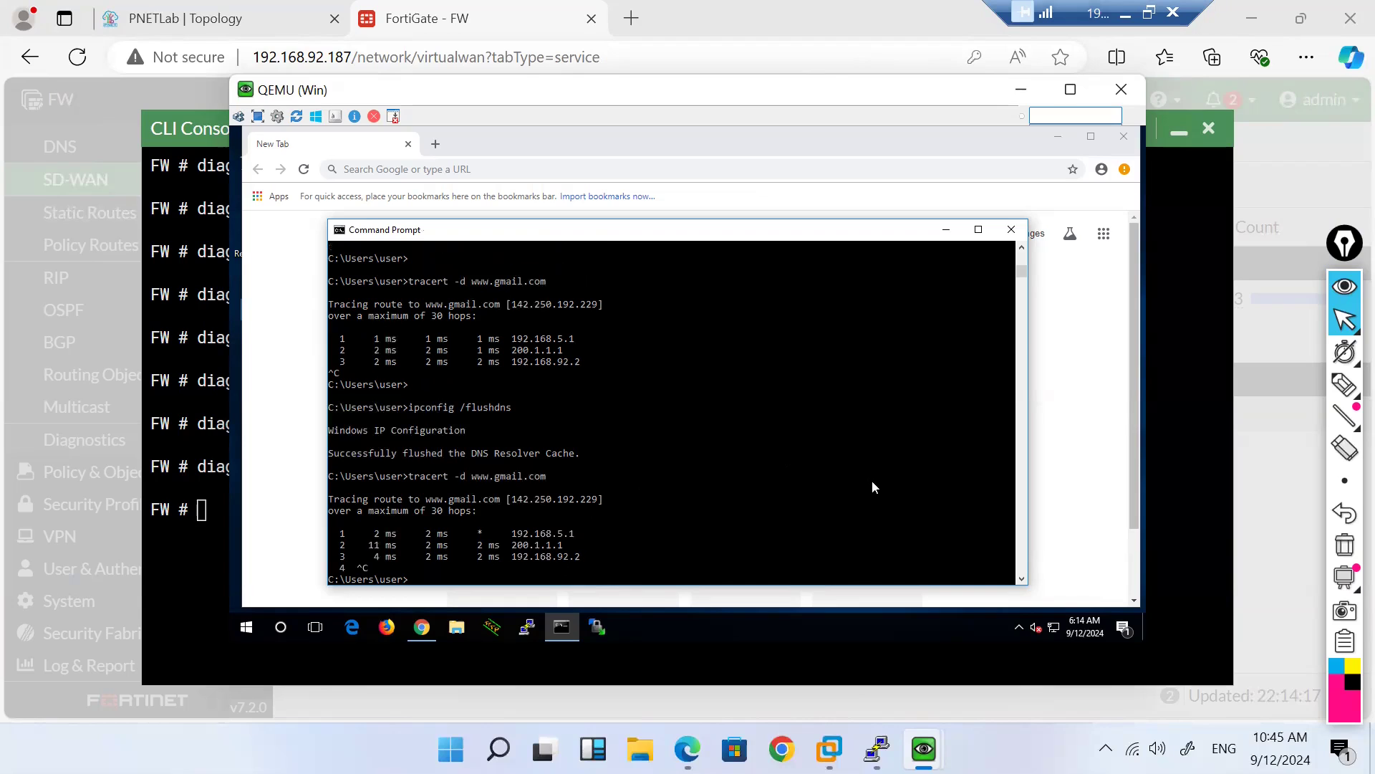
Step: Trace gmail.com (142.250.194.101) with tracert -d, now routed through 100.1.1.1
{"action": "key", "text": "Up"}
{"action": "key", "text": "BackSpace"}
{"action": "key", "text": "BackSpace"}
{"action": "key", "text": "BackSpace"}
{"action": "key", "text": "BackSpace"}
{"action": "key", "text": "Return"}
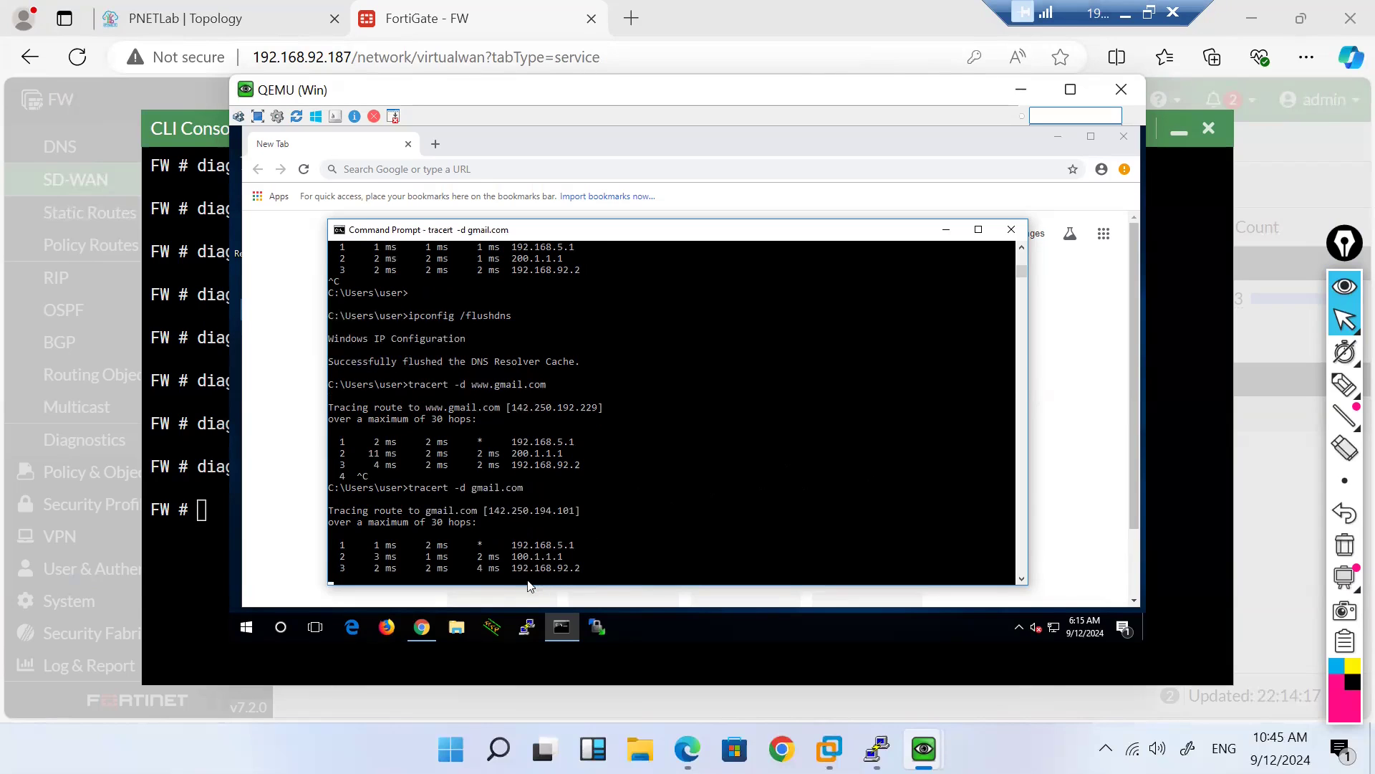
{"action": "key", "text": "ctrl+c"}
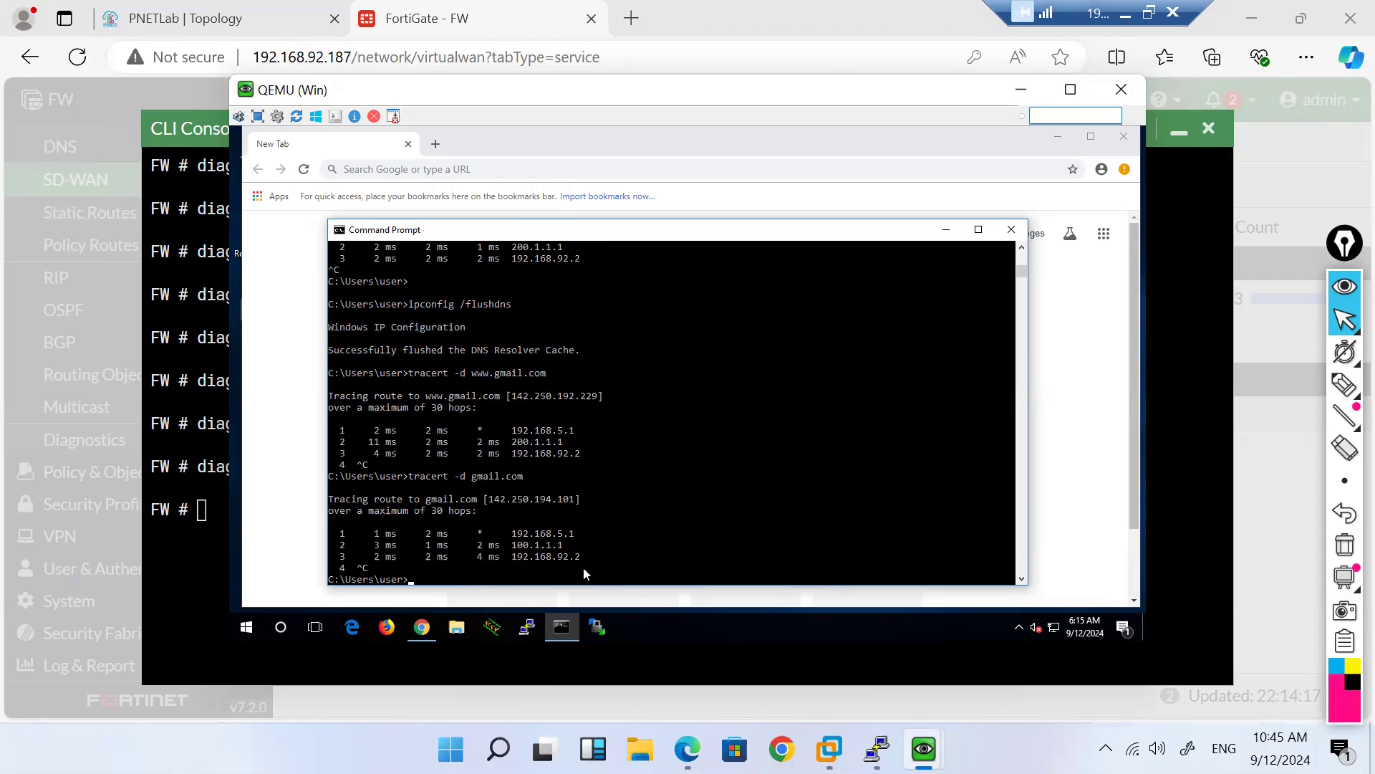
{"action": "key", "text": "Return"}
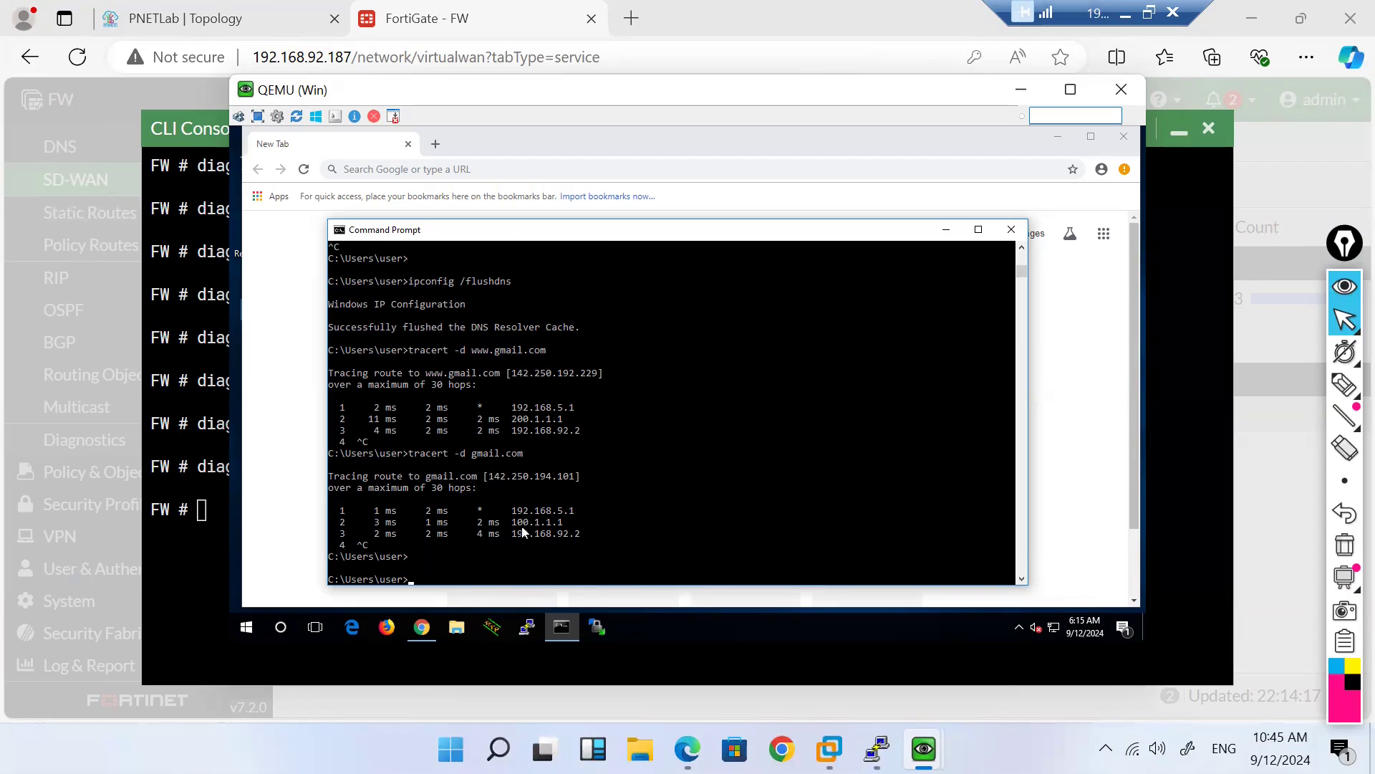
Step: Review rule H_8.8.8.8's destinations (gmail.com, H_8.8.8.8, yahoo.com), then return to the SD-WAN overview
{"action": "left_click", "coordinate": [1013, 93]}
{"action": "left_click", "coordinate": [1177, 129]}
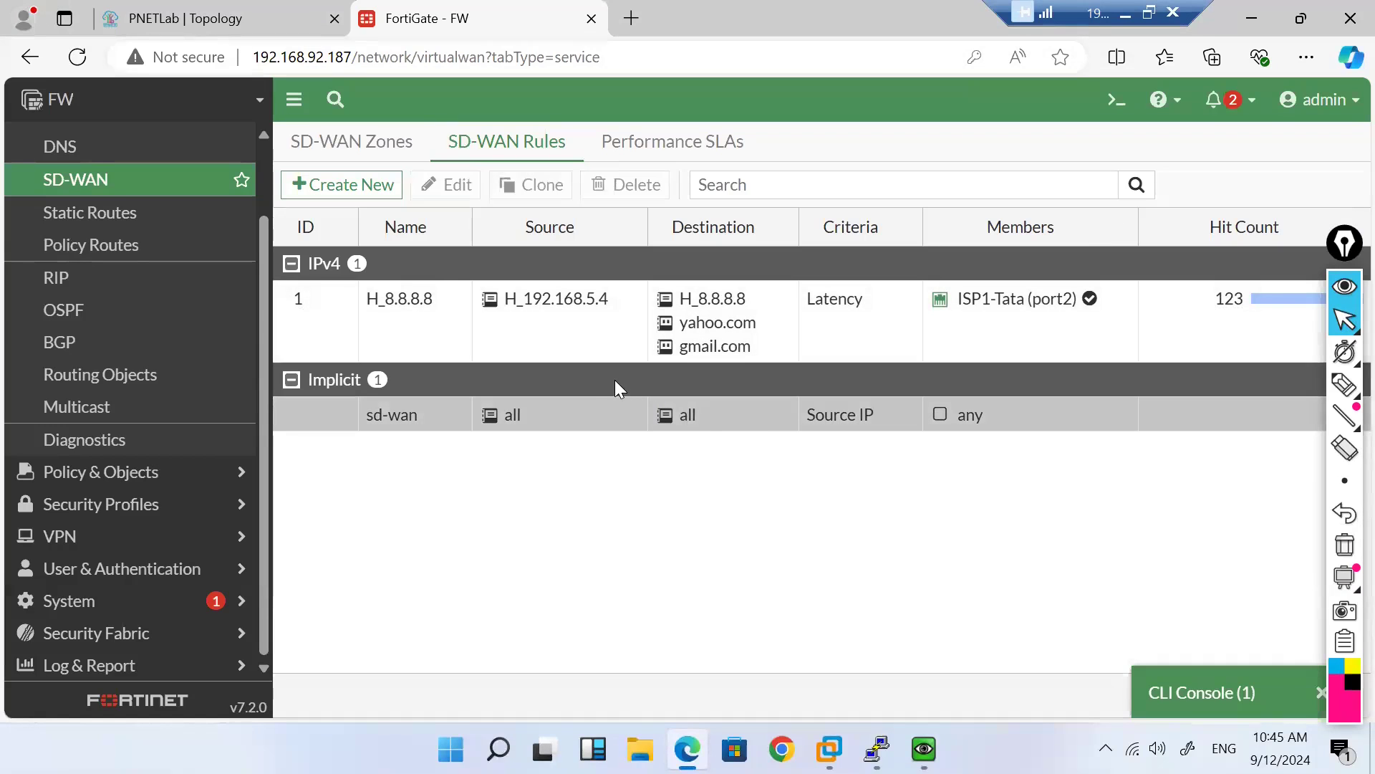
{"action": "double_click", "coordinate": [547, 351]}
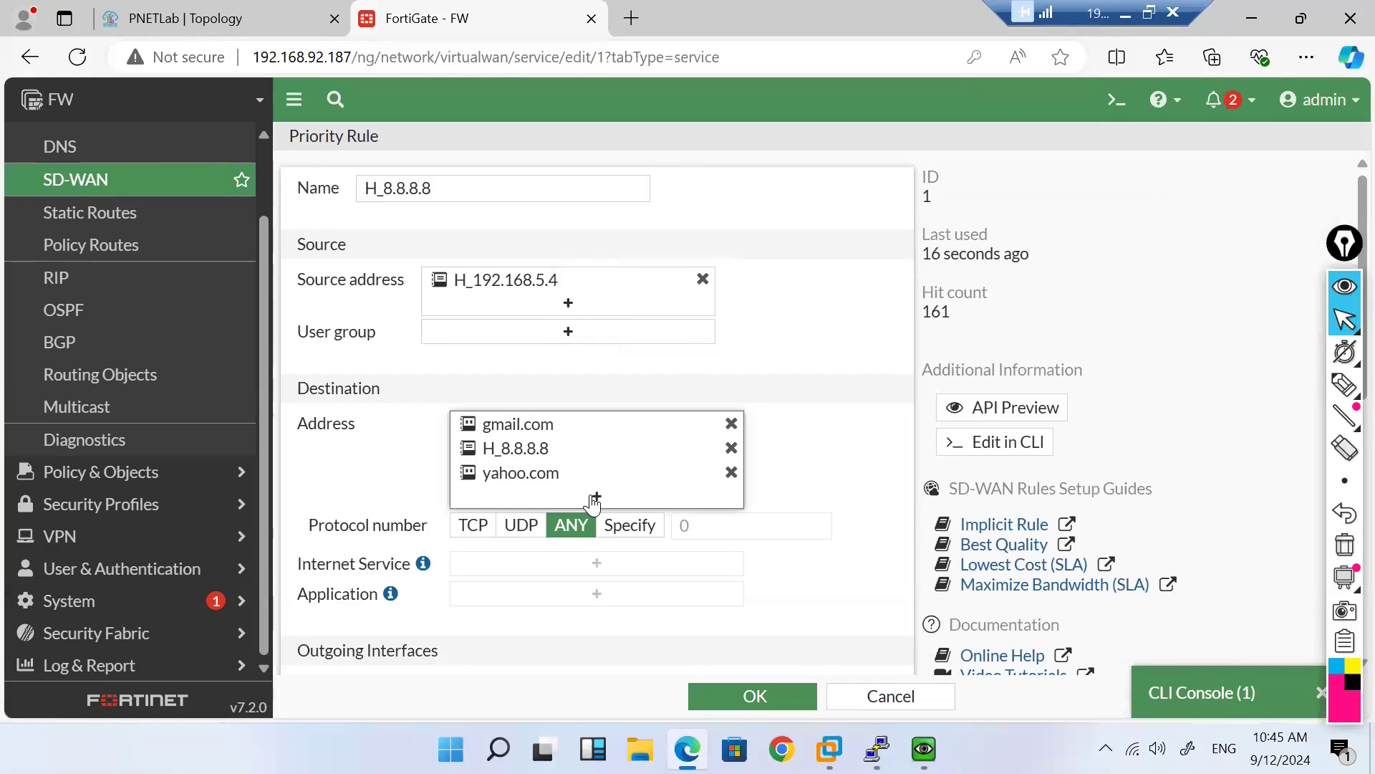
{"action": "left_click", "coordinate": [595, 497]}
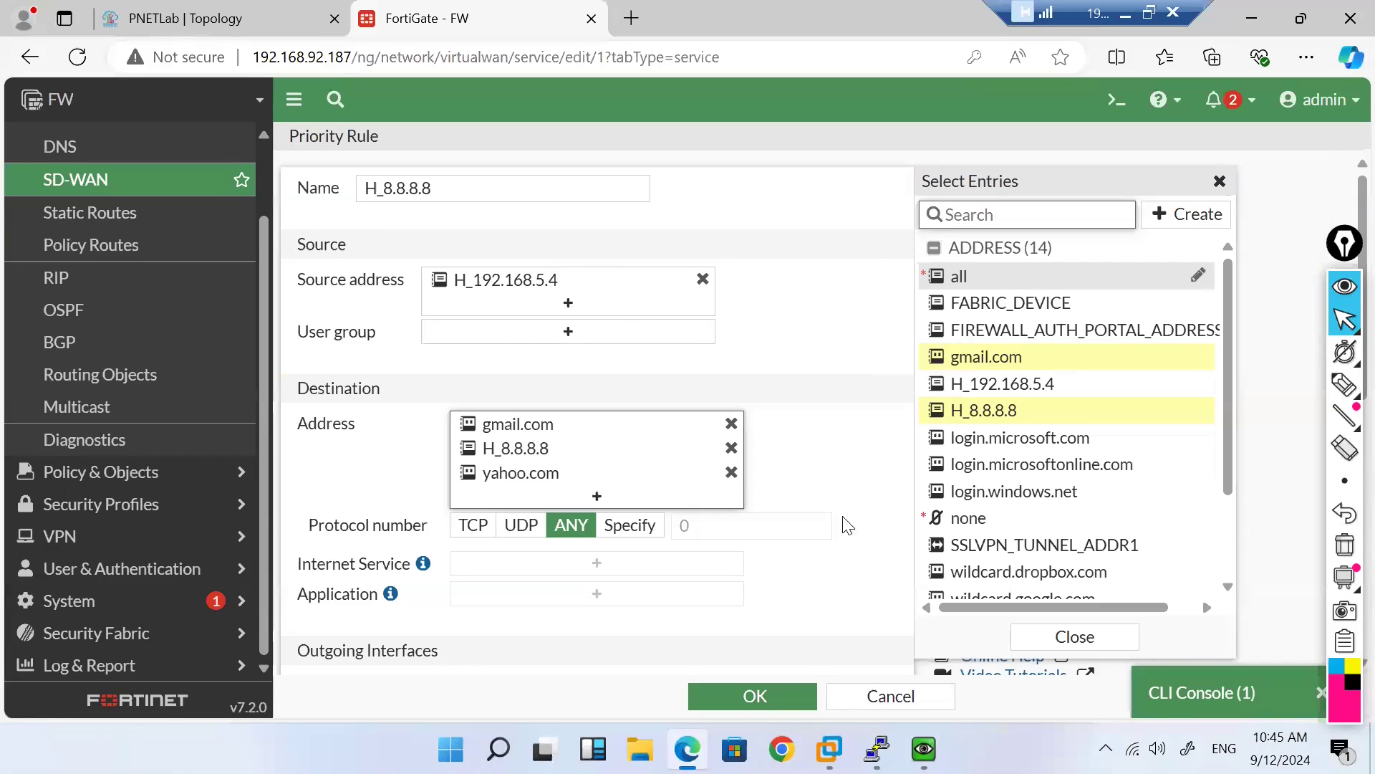
{"action": "scroll", "coordinate": [801, 569], "scroll_direction": "down", "scroll_amount": 7}
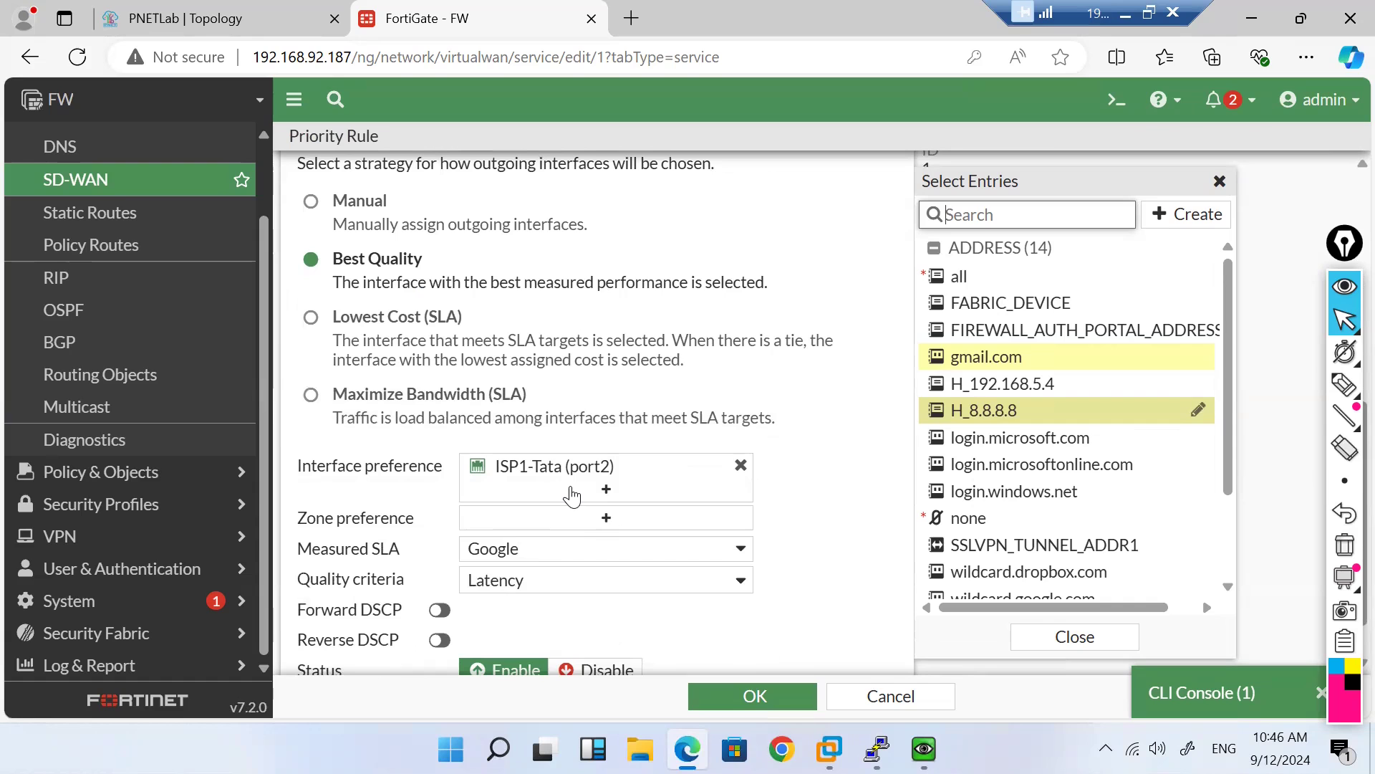
{"action": "scroll", "coordinate": [637, 358], "scroll_direction": "up", "scroll_amount": 7}
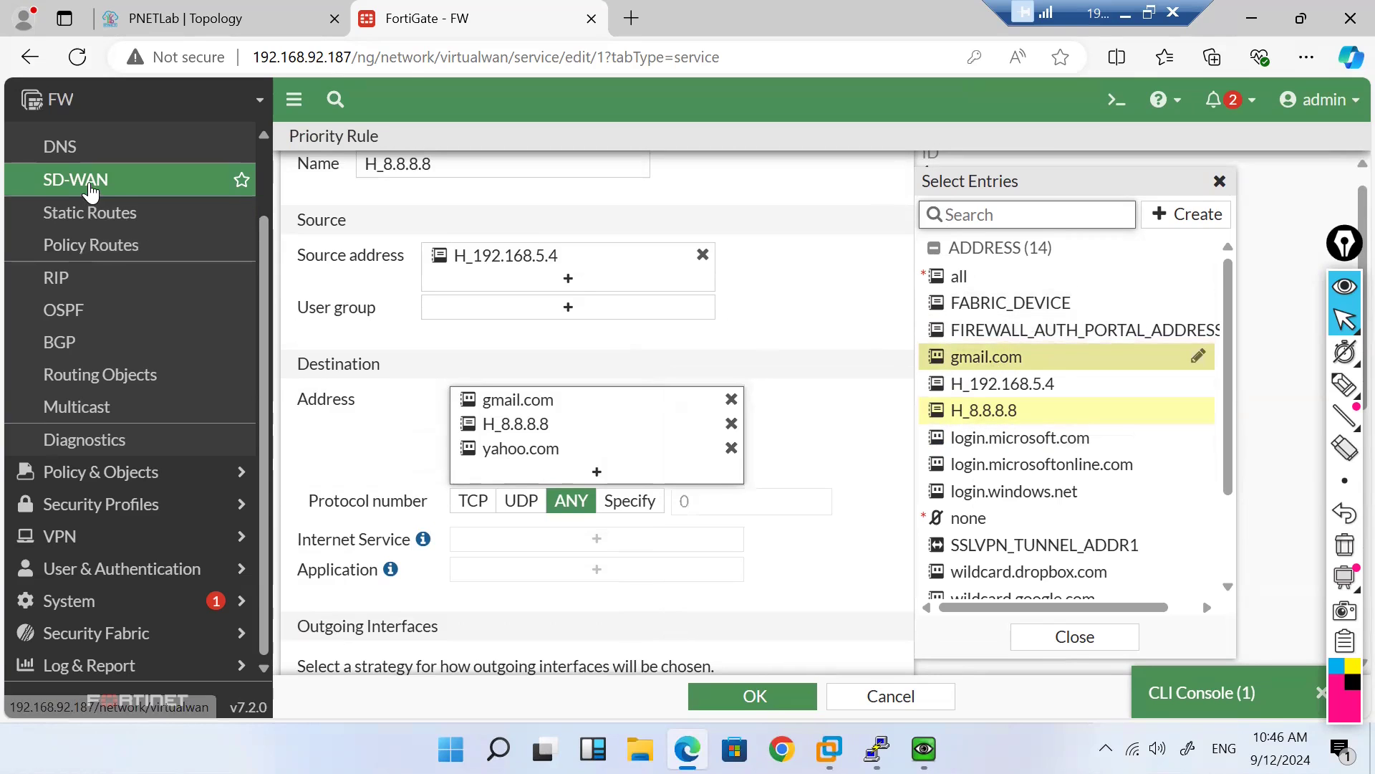
{"action": "left_click", "coordinate": [90, 192]}
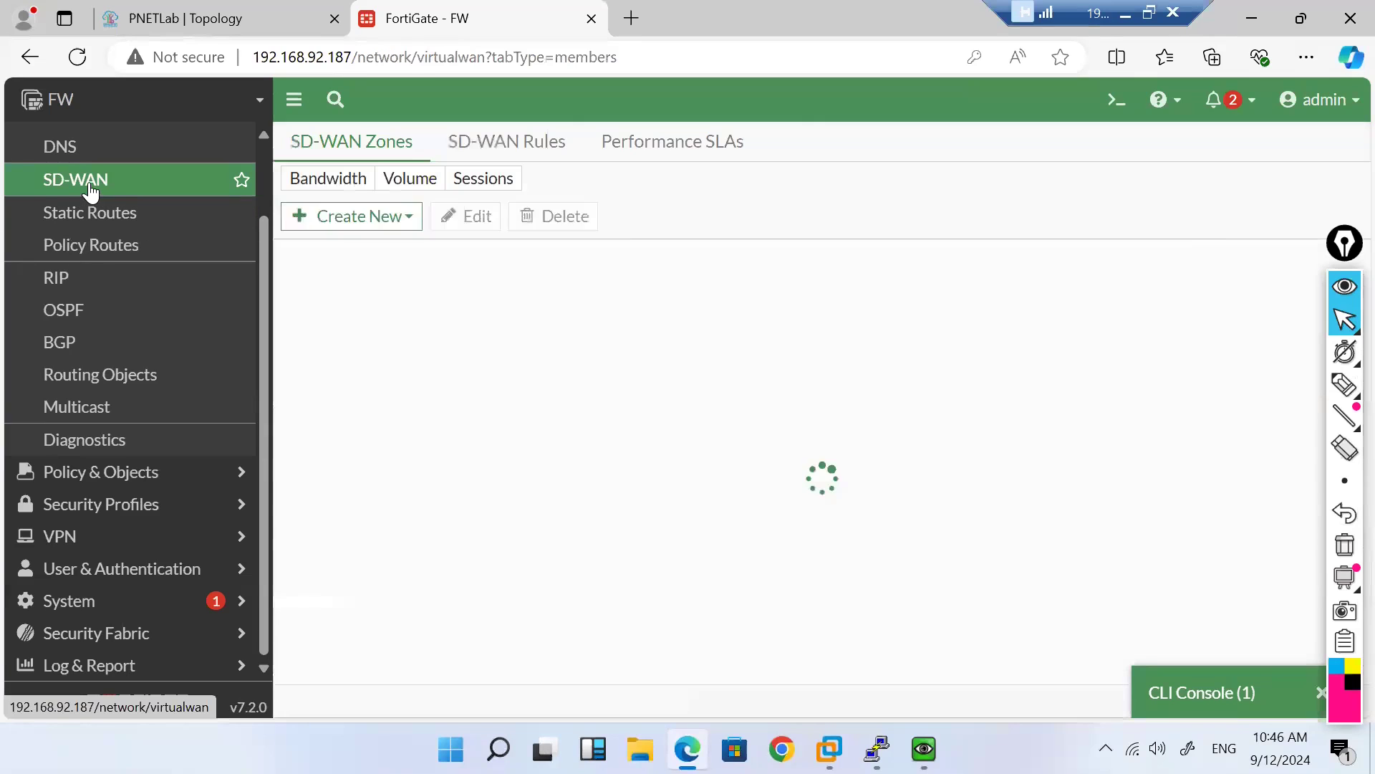
Step: Open the Forward Traffic log to review 192.168.5.4's gmail.com sessions
{"action": "left_click", "coordinate": [212, 661]}
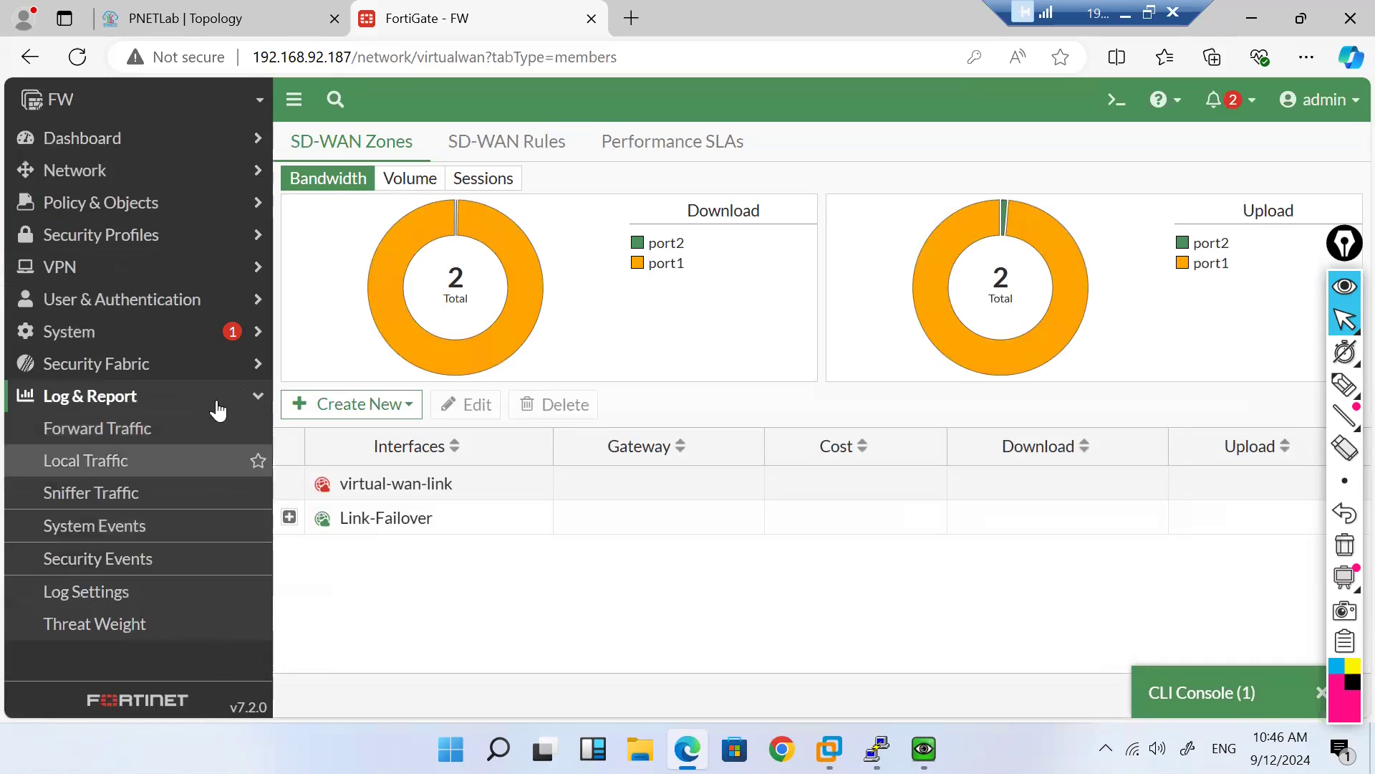
{"action": "left_click", "coordinate": [99, 426]}
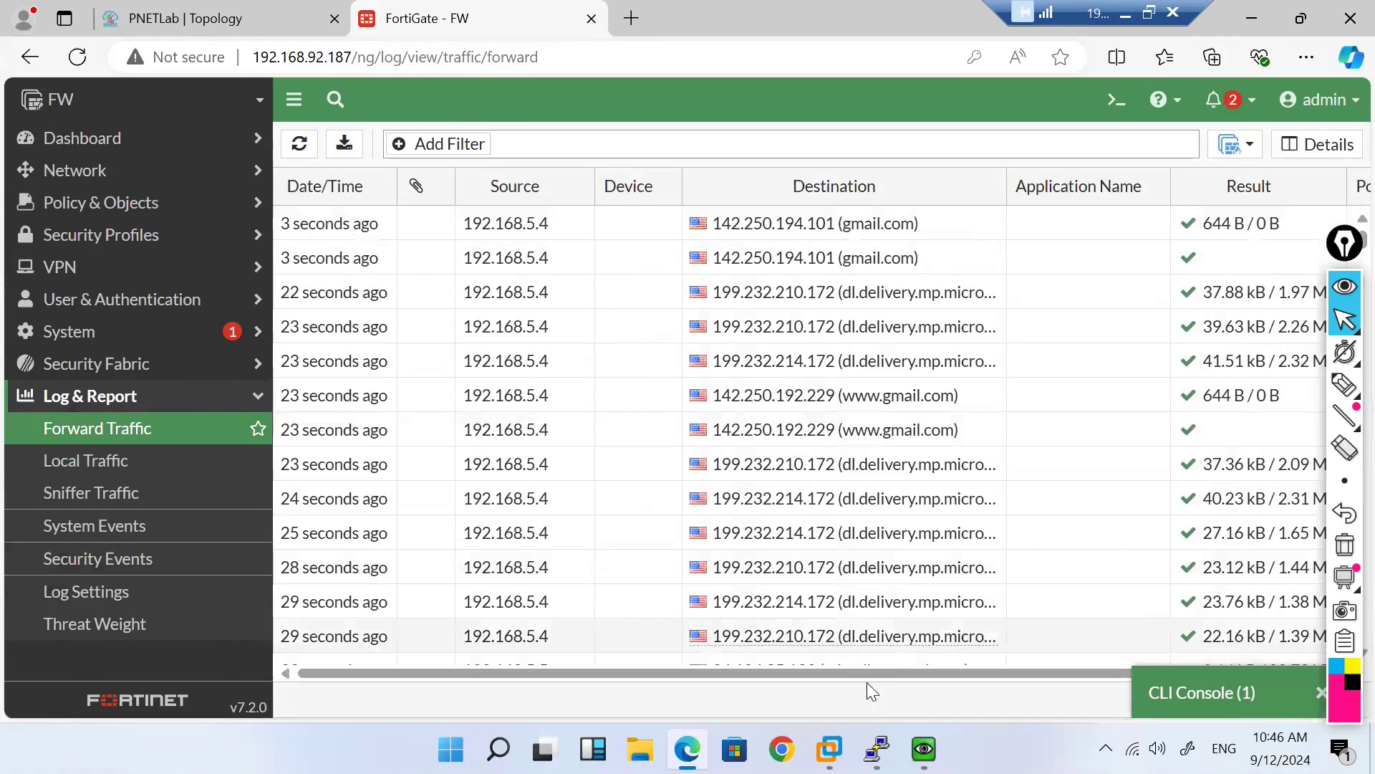
Step: Load gmail.com in Chrome on the Windows 10 client VM
{"action": "mouse_move", "coordinate": [924, 748]}
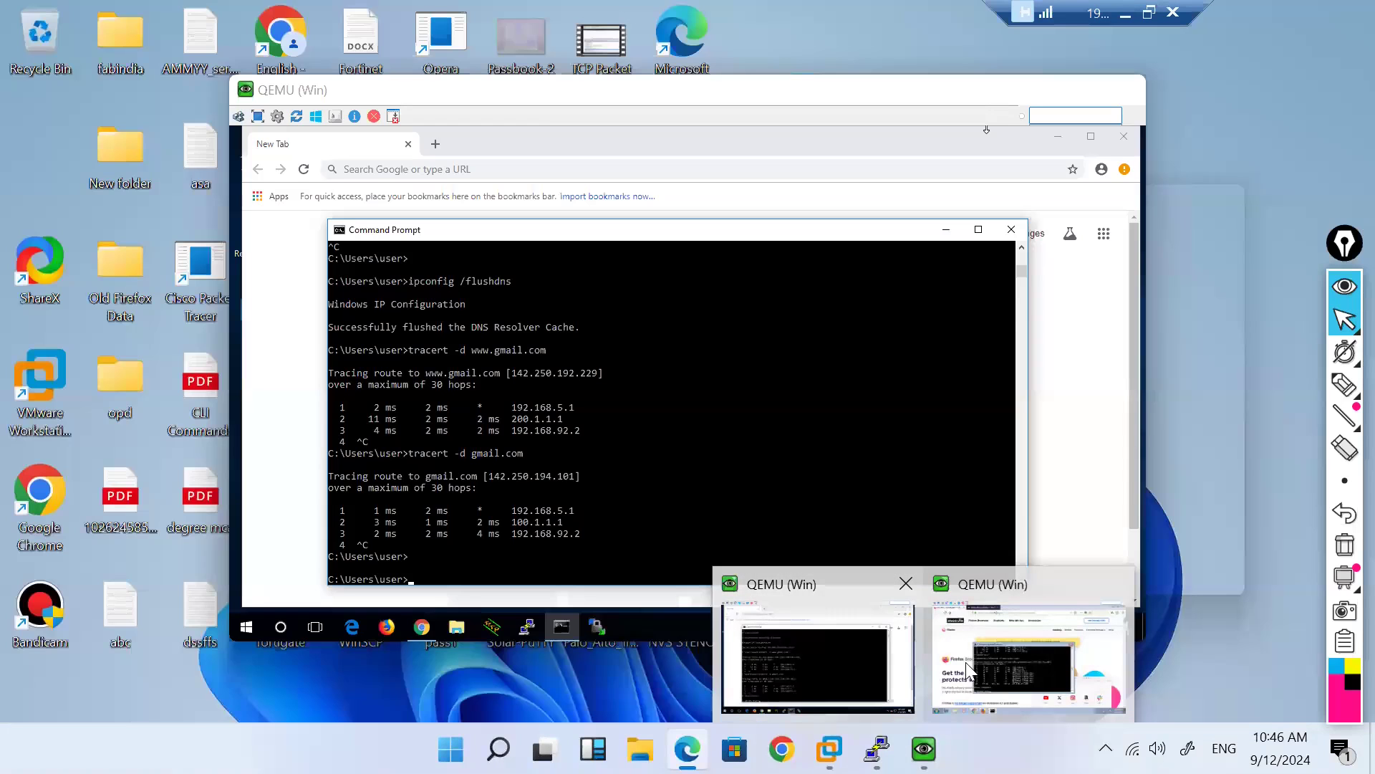
{"action": "mouse_move", "coordinate": [967, 668]}
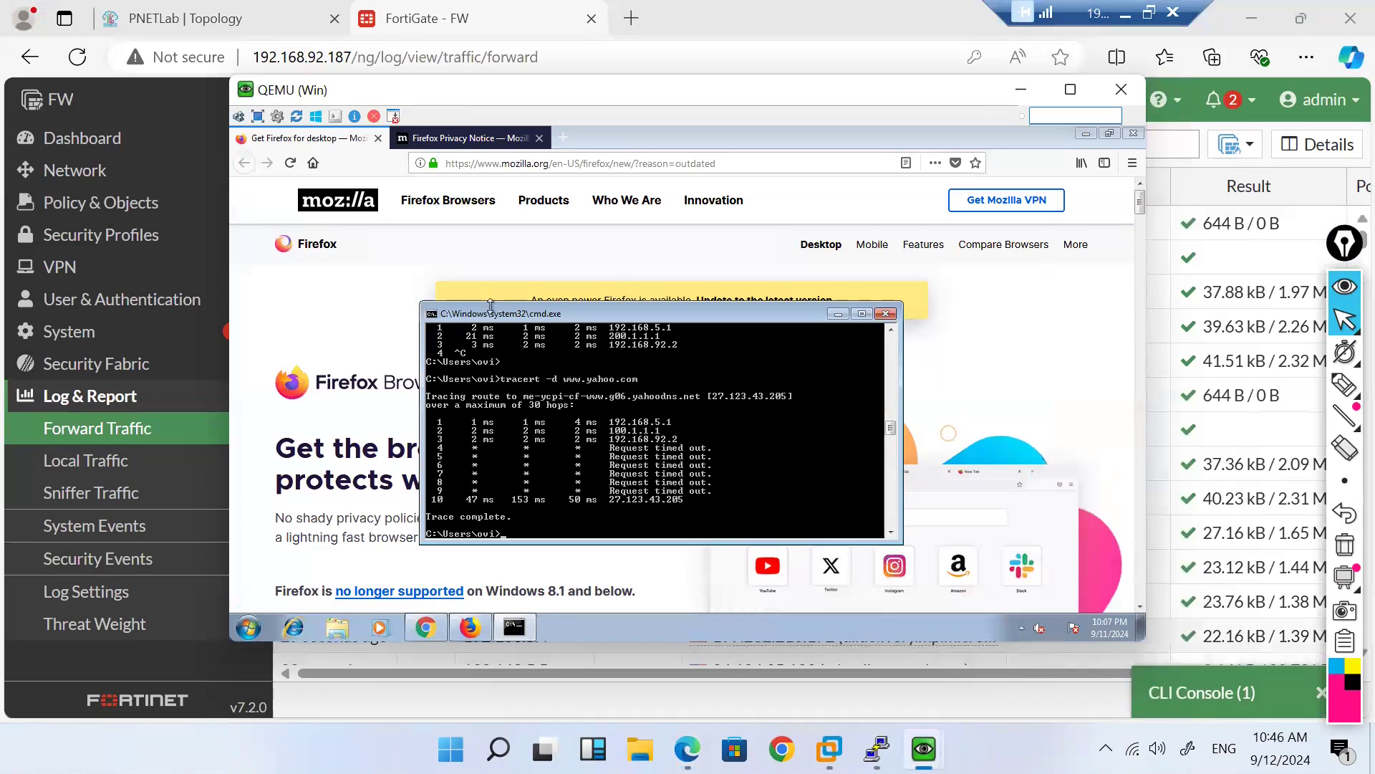
{"action": "mouse_move", "coordinate": [924, 749]}
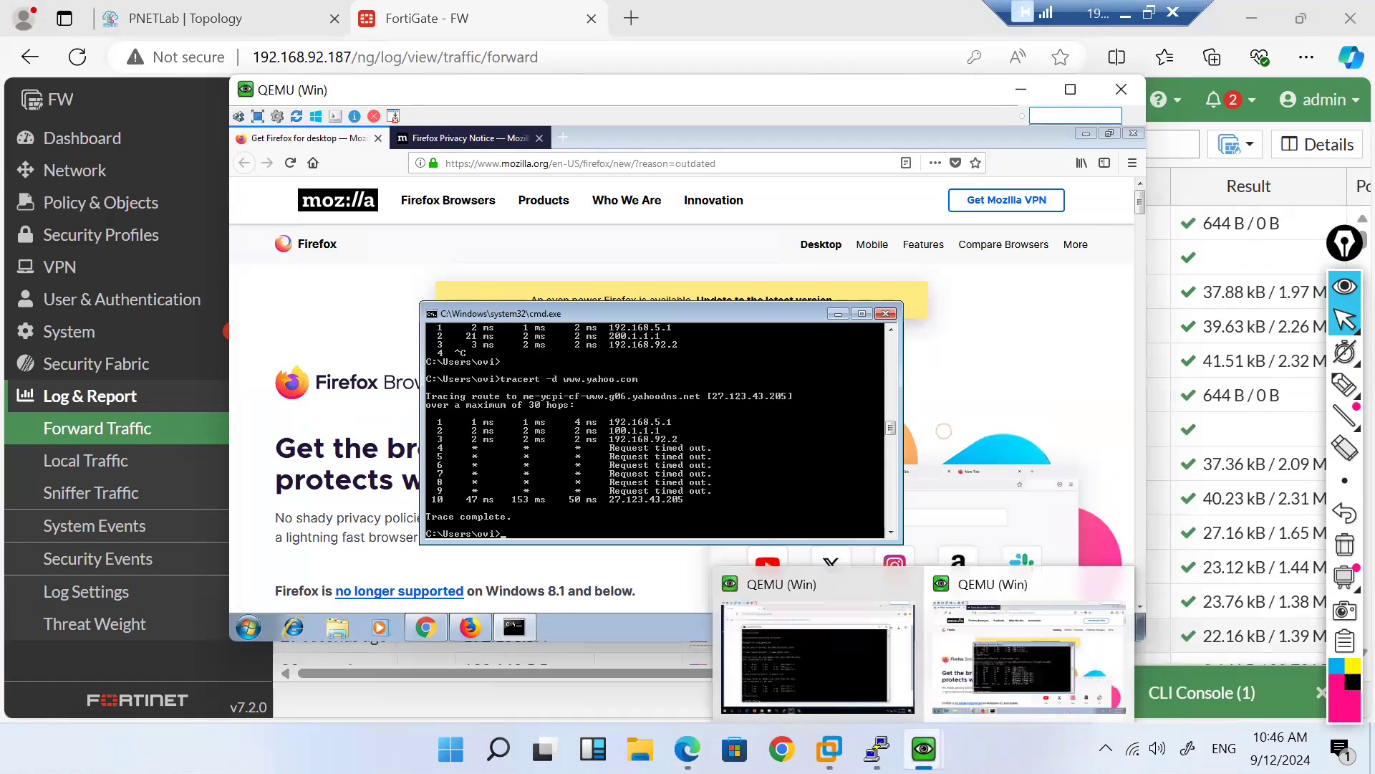
{"action": "left_click", "coordinate": [818, 666]}
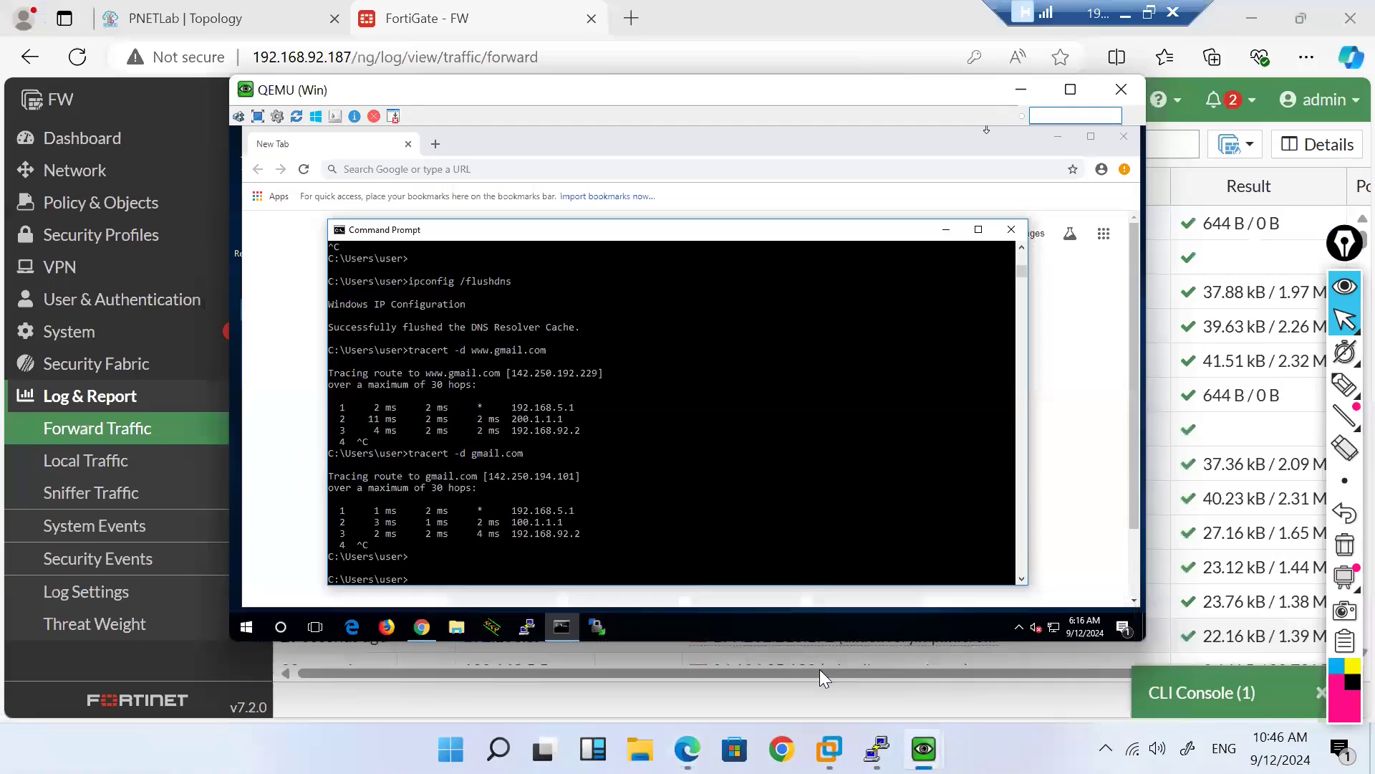
{"action": "left_click", "coordinate": [467, 172]}
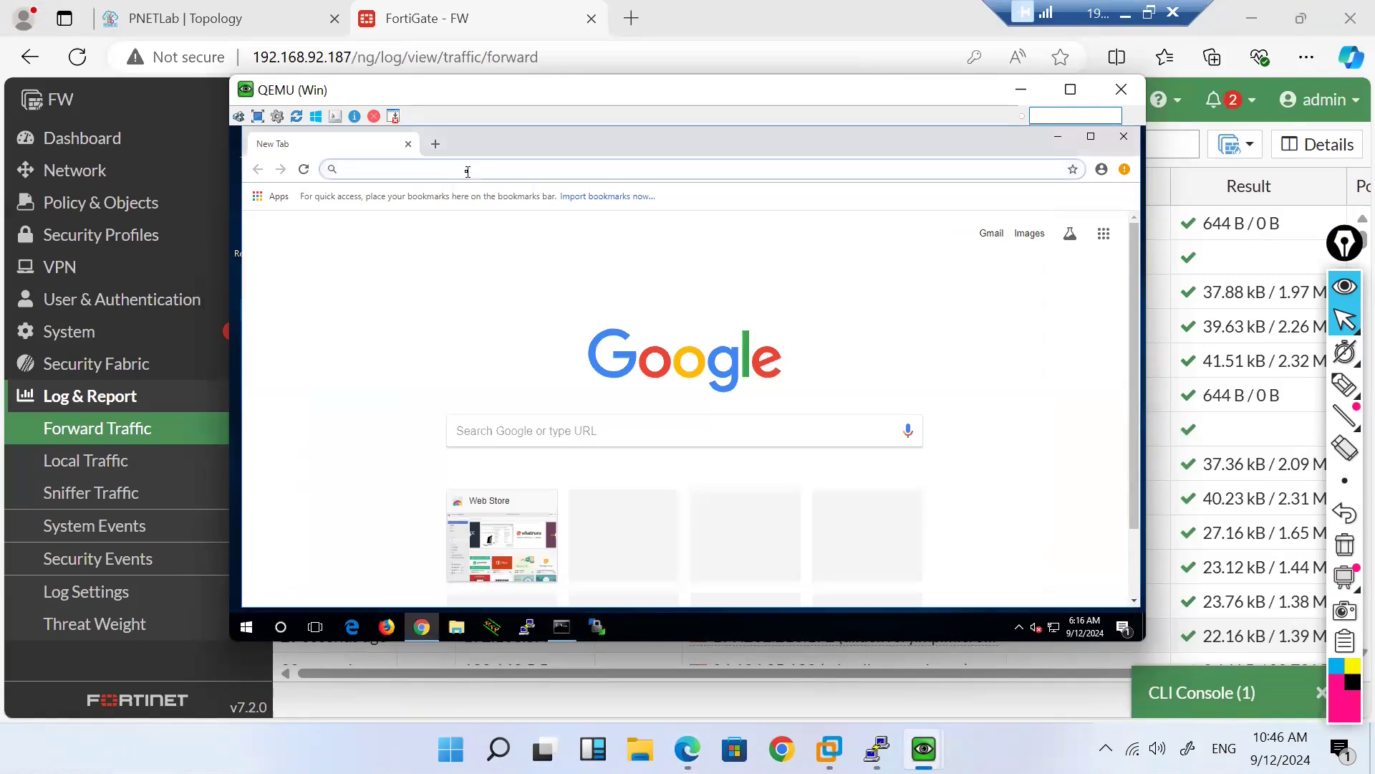
{"action": "type", "text": "gmail"}
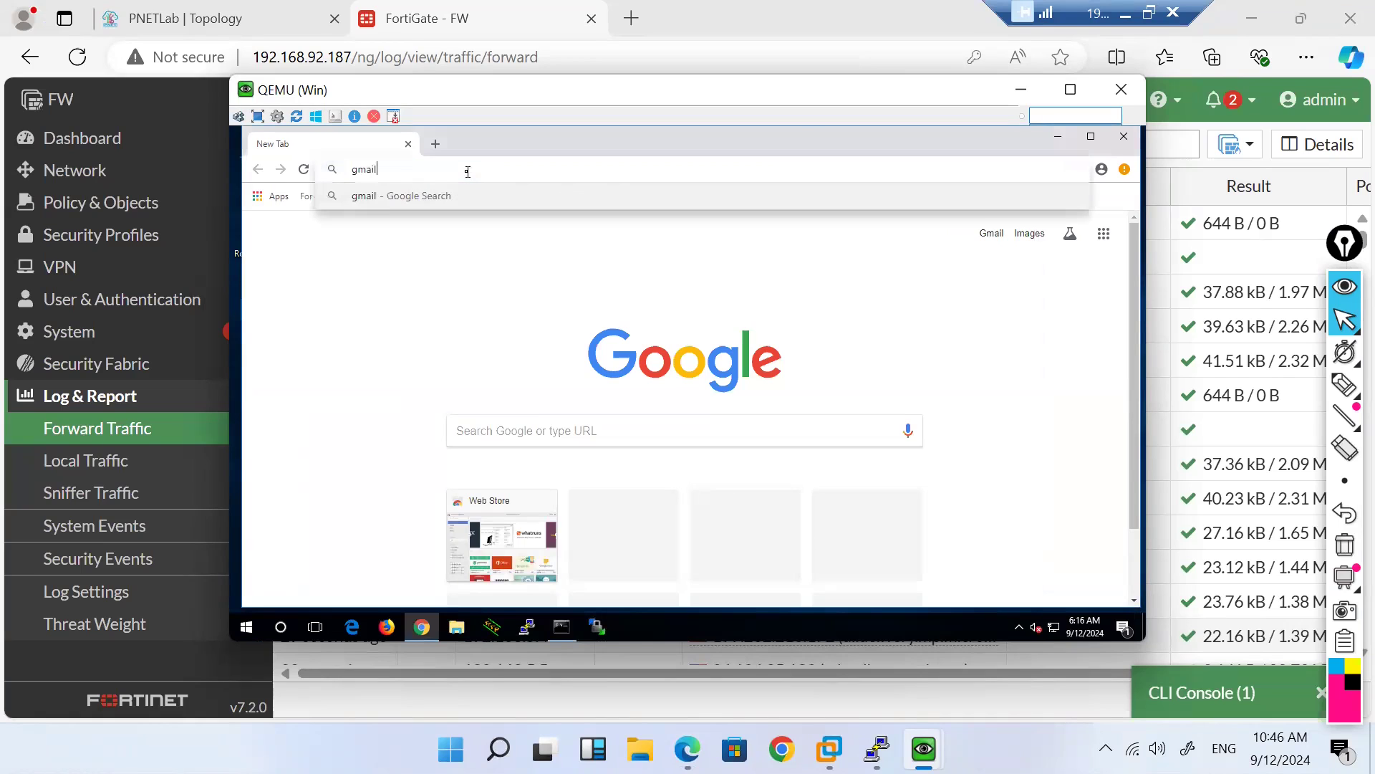
{"action": "type", "text": ".com"}
{"action": "key", "text": "Return"}
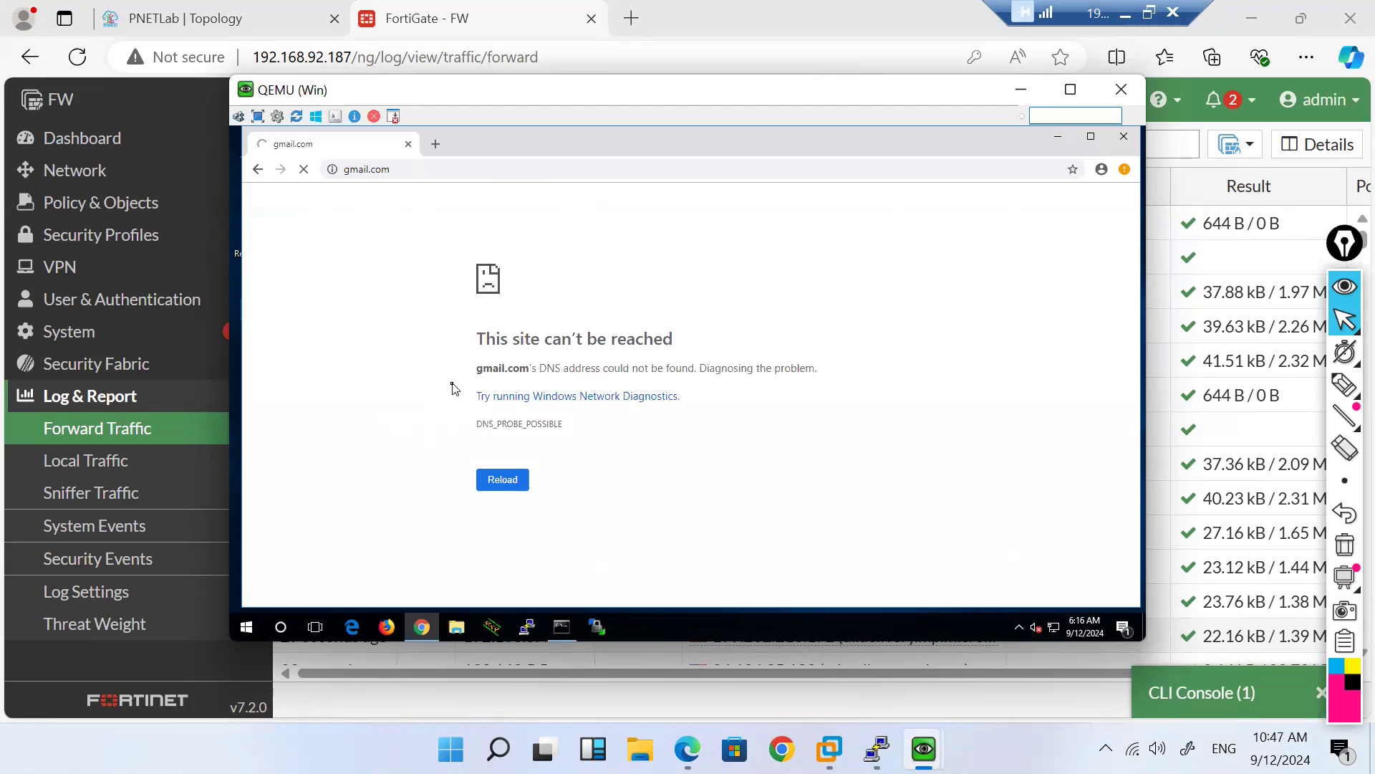
{"action": "left_click", "coordinate": [501, 479]}
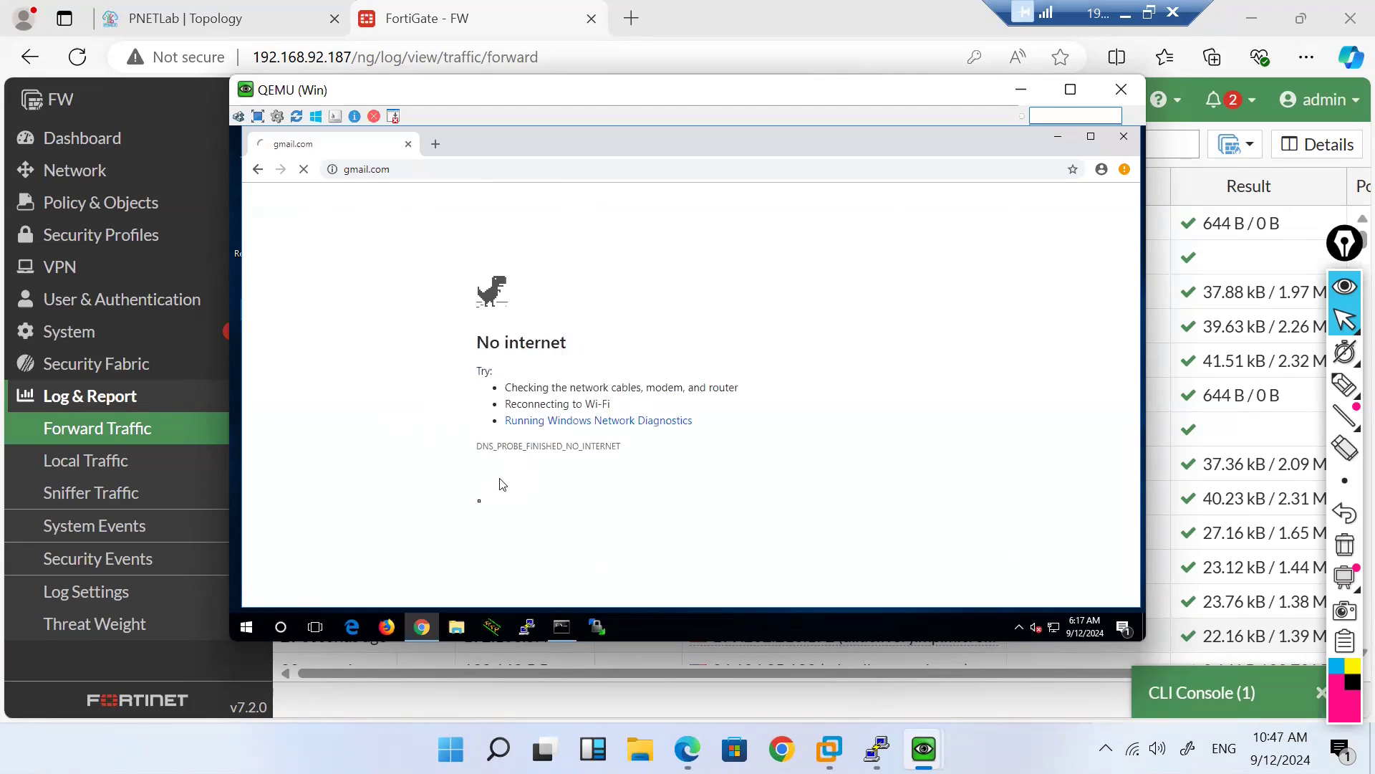
{"action": "left_click", "coordinate": [434, 168]}
{"action": "type", "text": "w"}
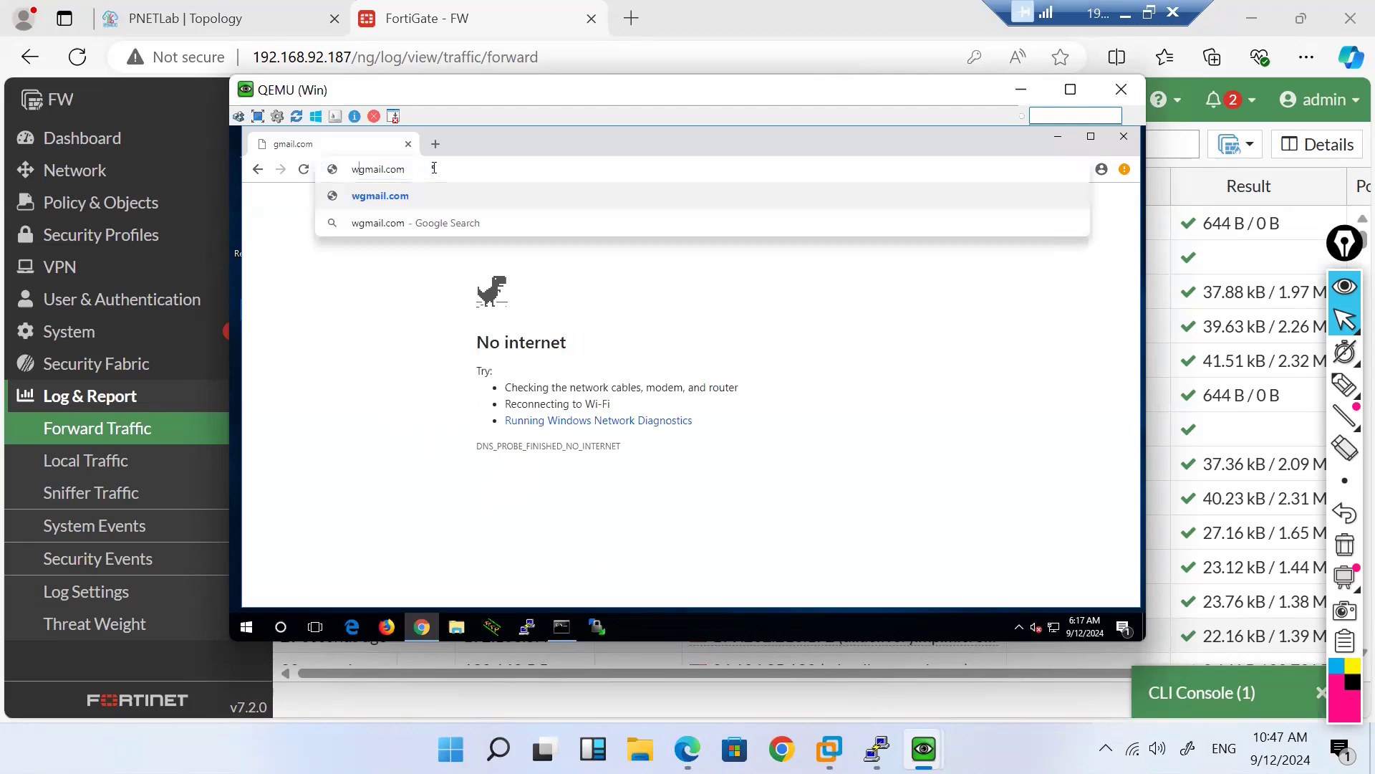
{"action": "type", "text": "ww"}
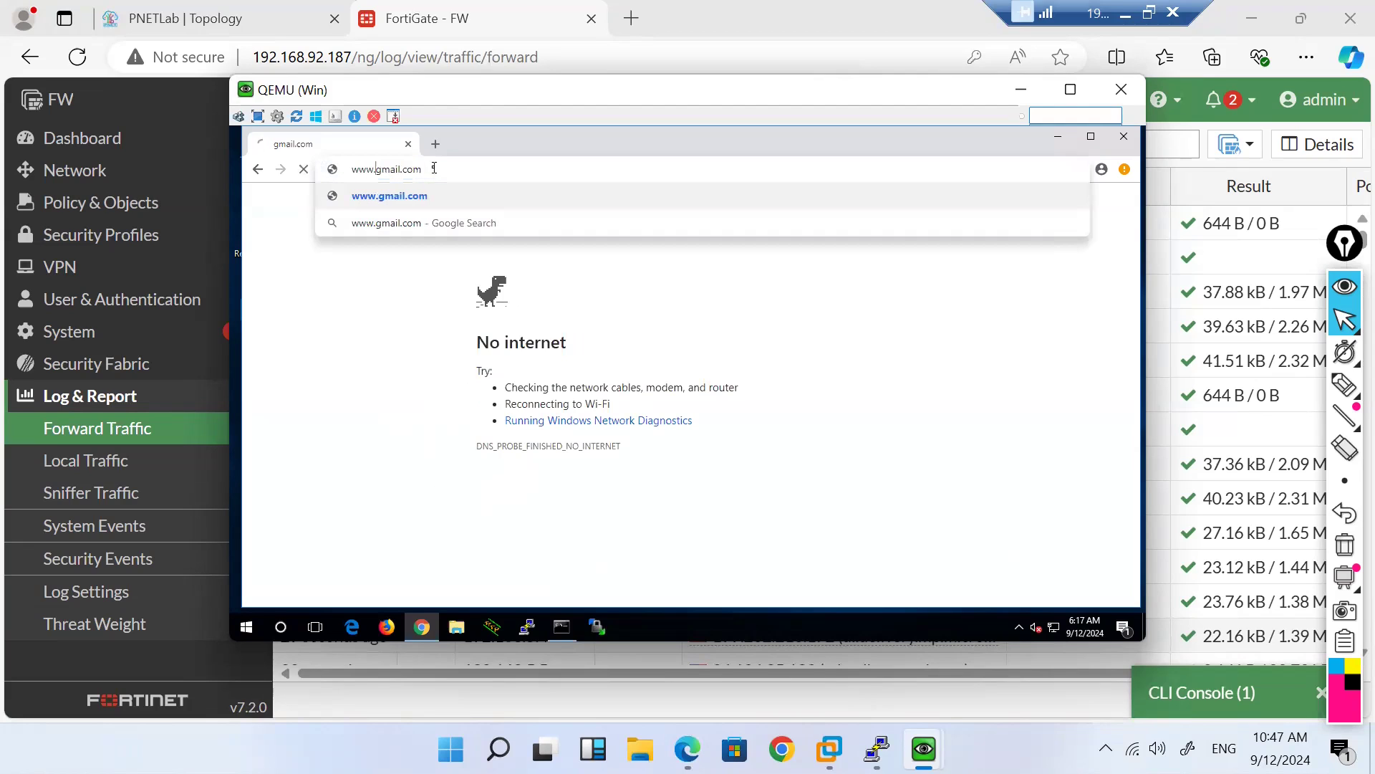
{"action": "key", "text": "Escape"}
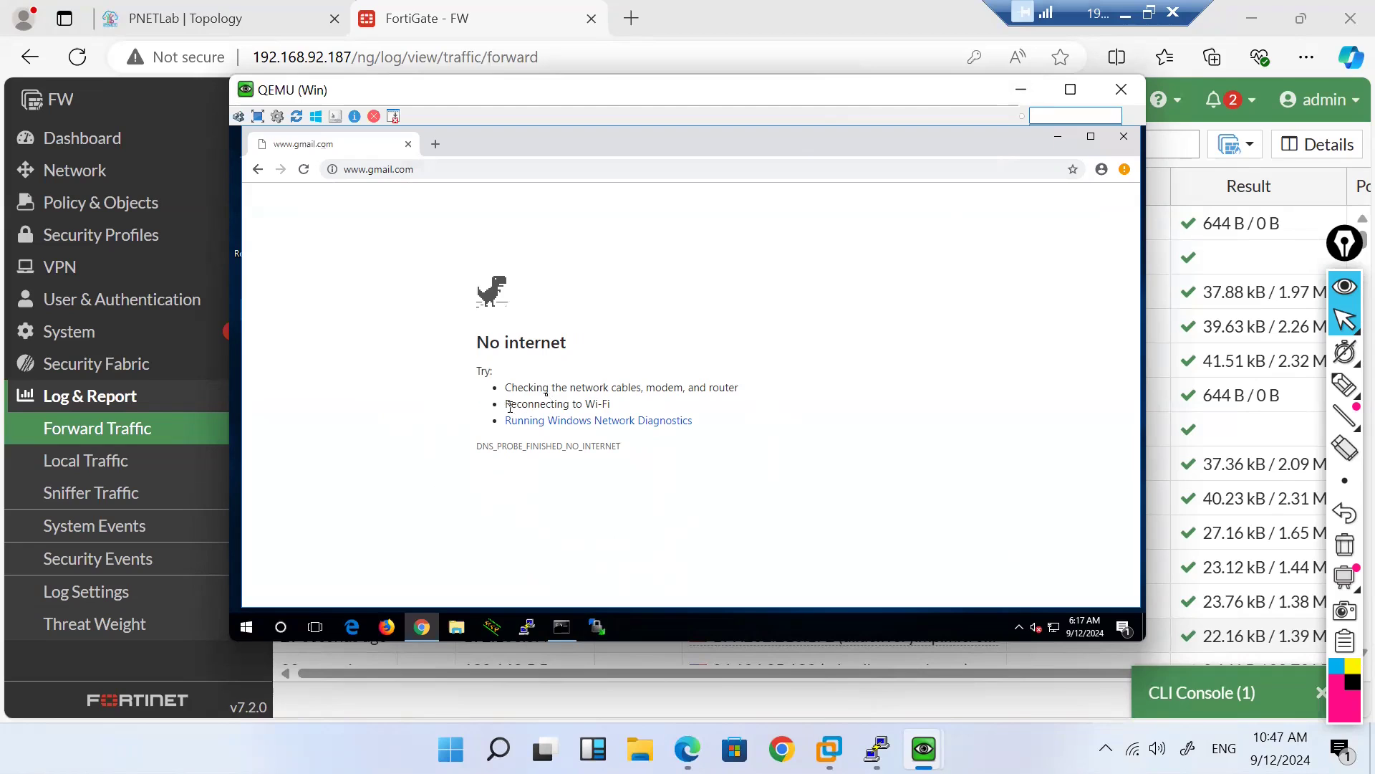
Step: Start typing a ping command in the client's Command Prompt
{"action": "left_click", "coordinate": [562, 628]}
{"action": "left_click", "coordinate": [445, 443]}
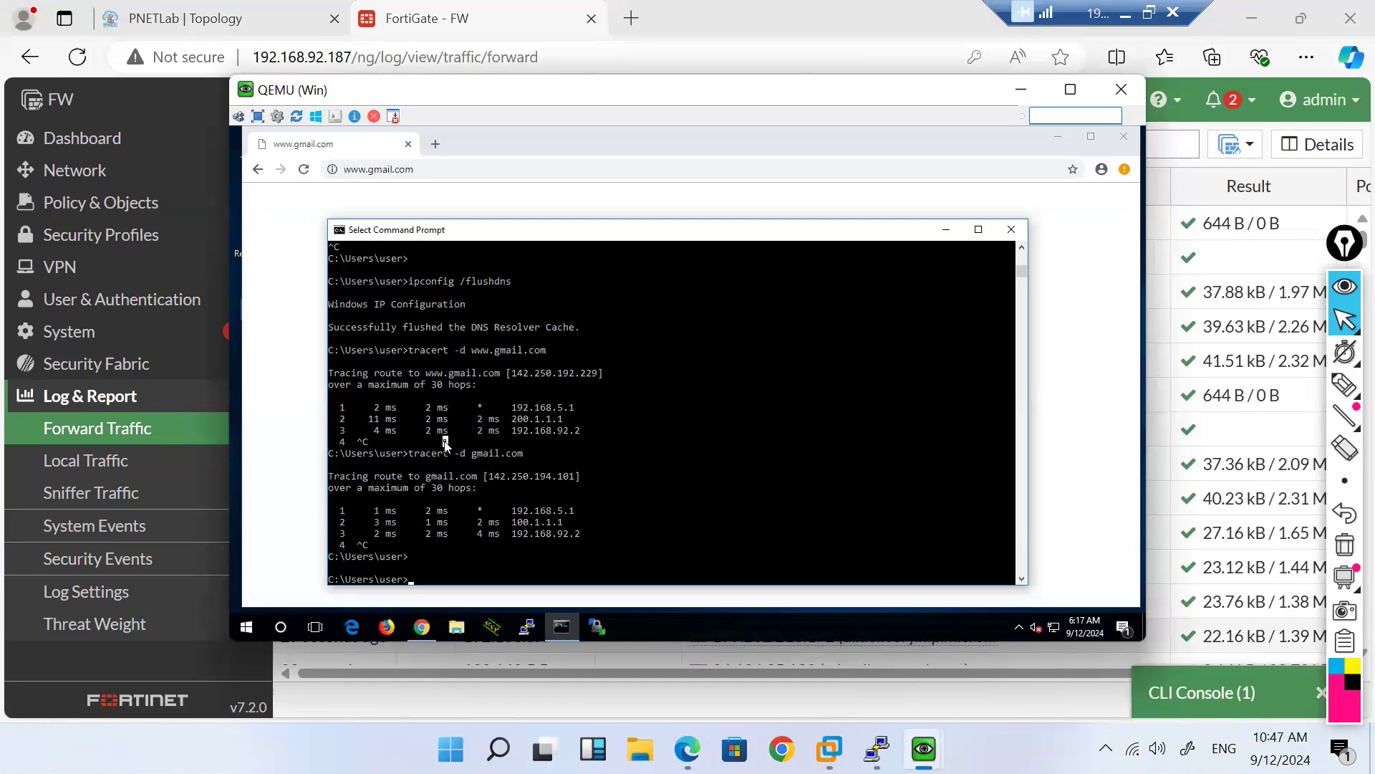
{"action": "type", "text": "ping"}
Step: Load yahoo.com in Chrome, which also shows No internet
{"action": "left_click", "coordinate": [421, 170]}
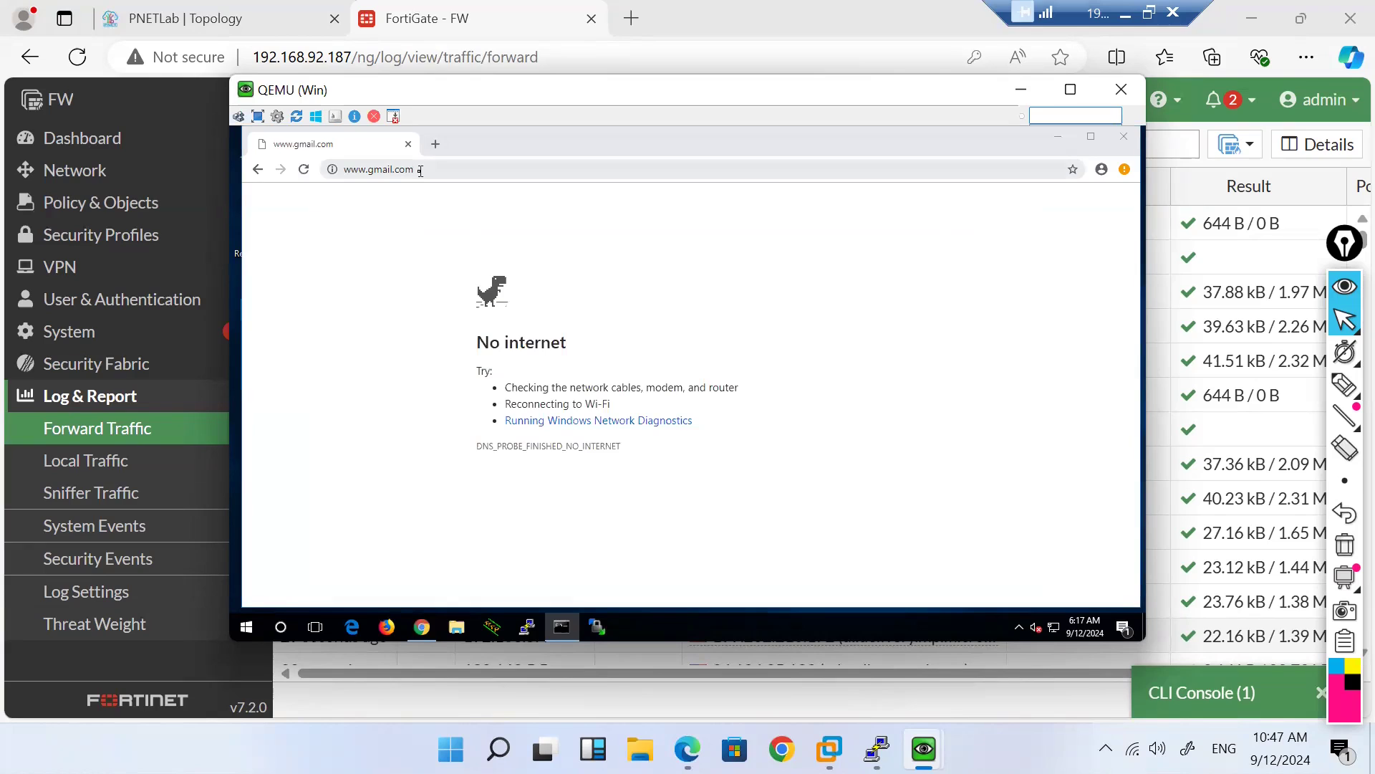
{"action": "left_click", "coordinate": [420, 170]}
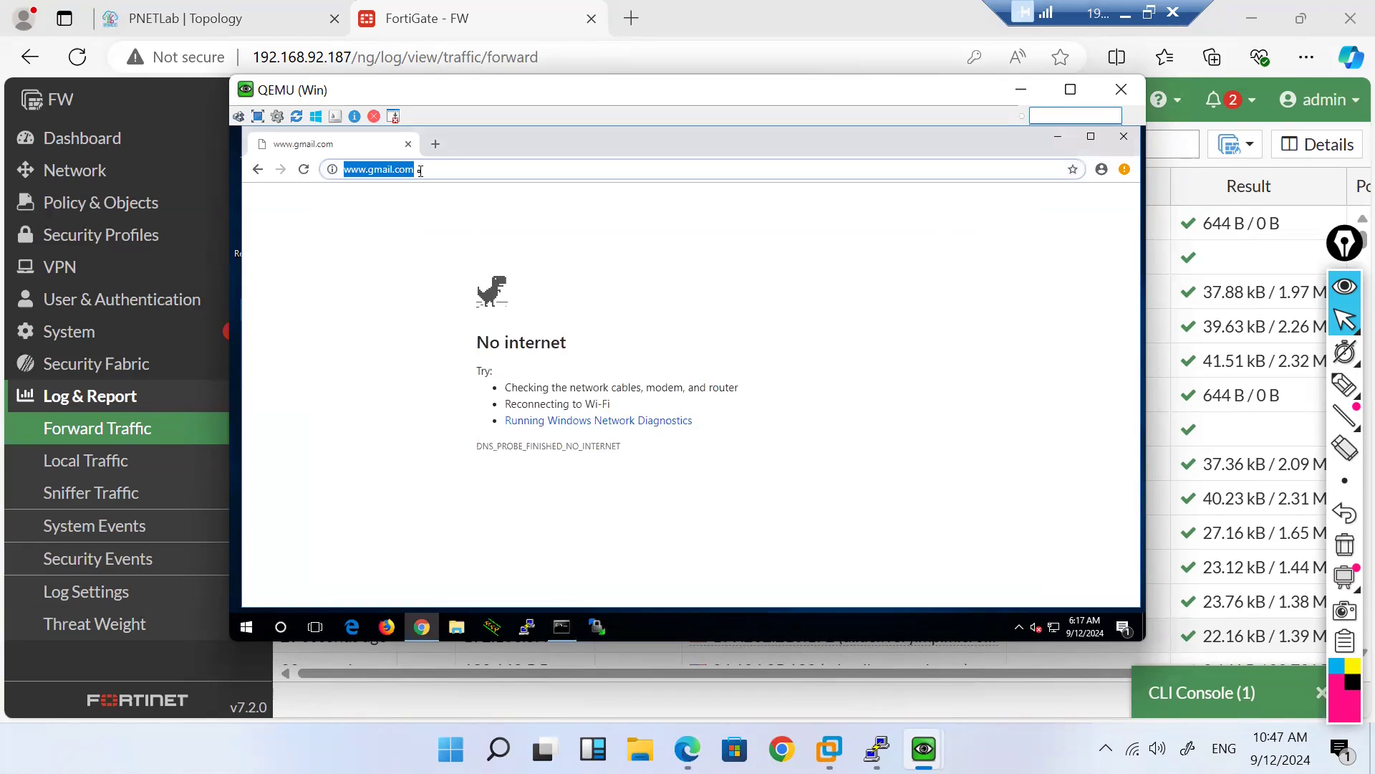
{"action": "type", "text": "yahoo.com"}
{"action": "key", "text": "Return"}
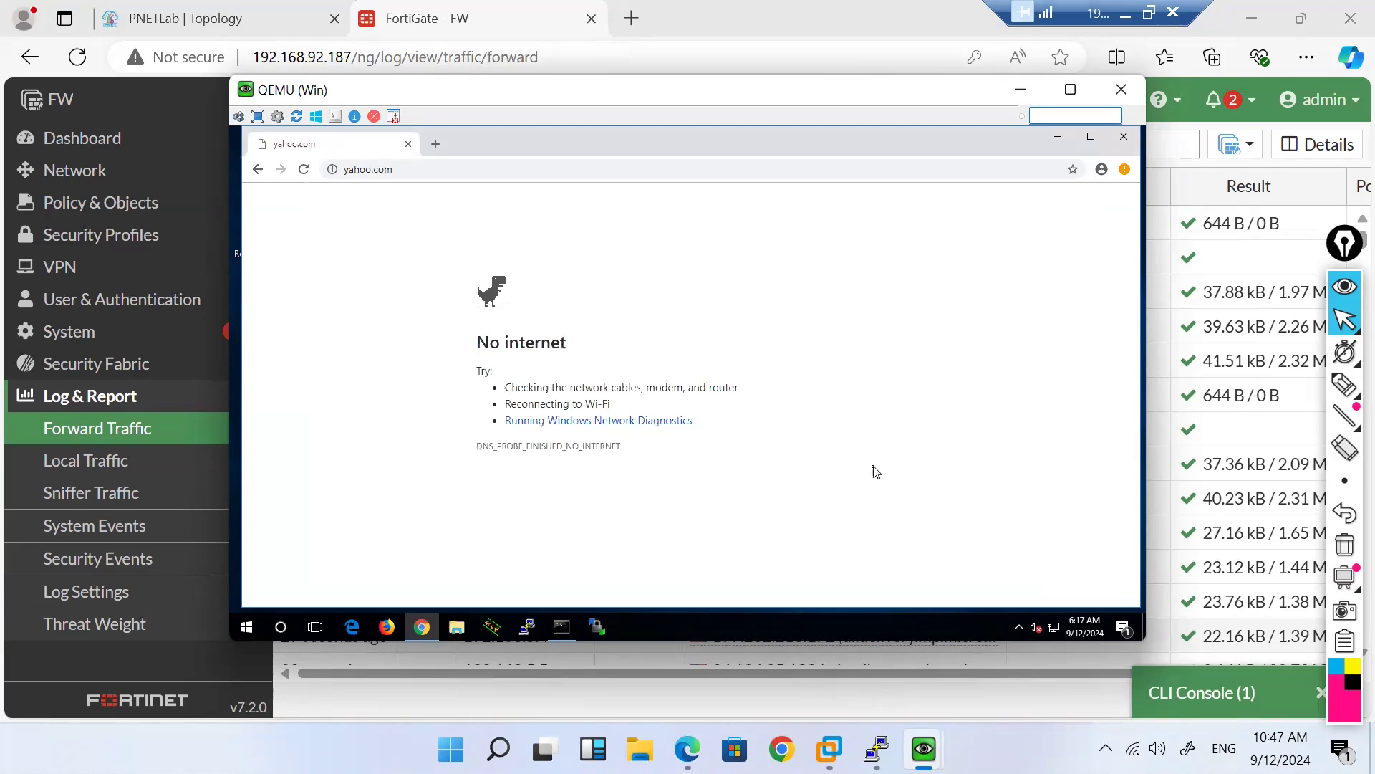
Step: Complete and run the mistyped 'ping ipconfig /flushdns' command in Command Prompt
{"action": "left_click", "coordinate": [569, 627]}
{"action": "left_click", "coordinate": [542, 499]}
{"action": "type", "text": "ing i"}
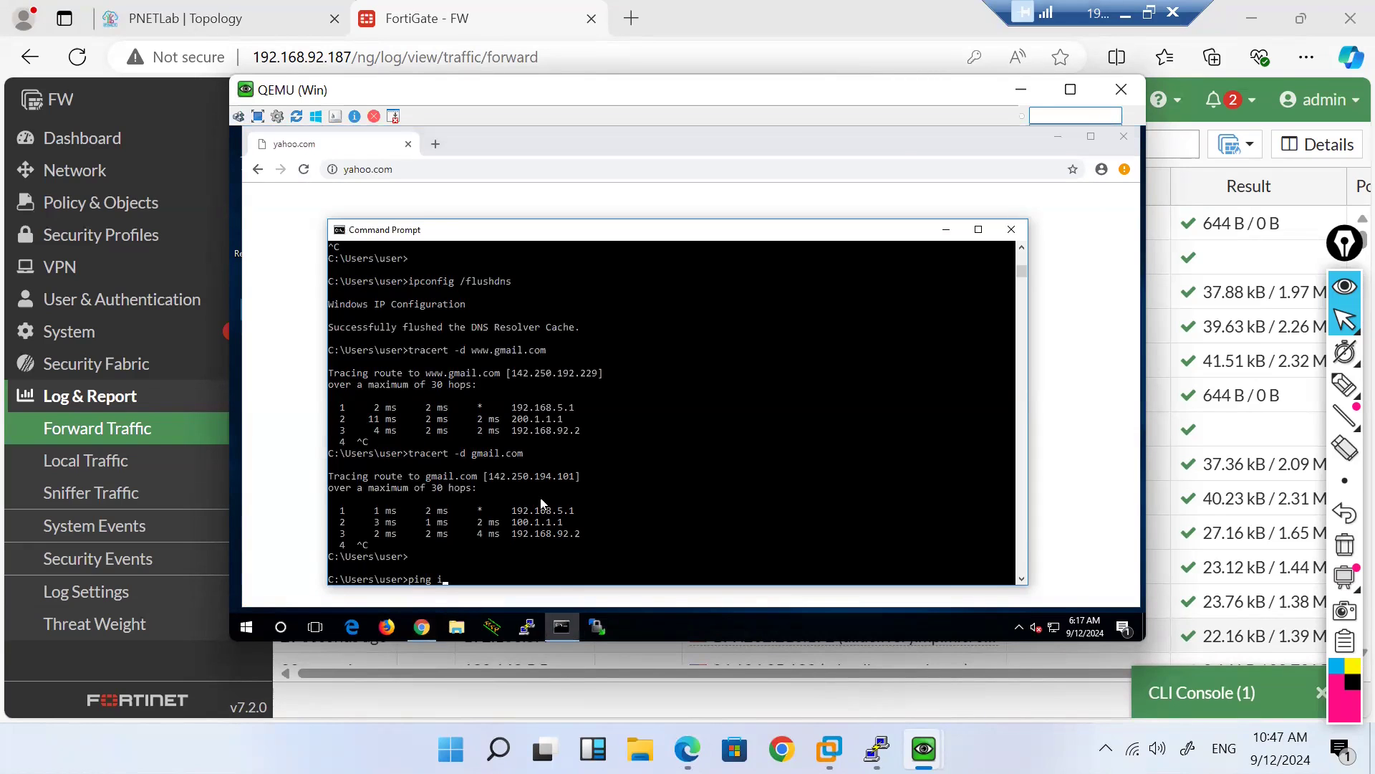
{"action": "type", "text": "pconfig /flushdns"}
{"action": "key", "text": "Return"}
Step: Load gmail.com in Firefox on the second client VM
{"action": "mouse_move", "coordinate": [924, 748]}
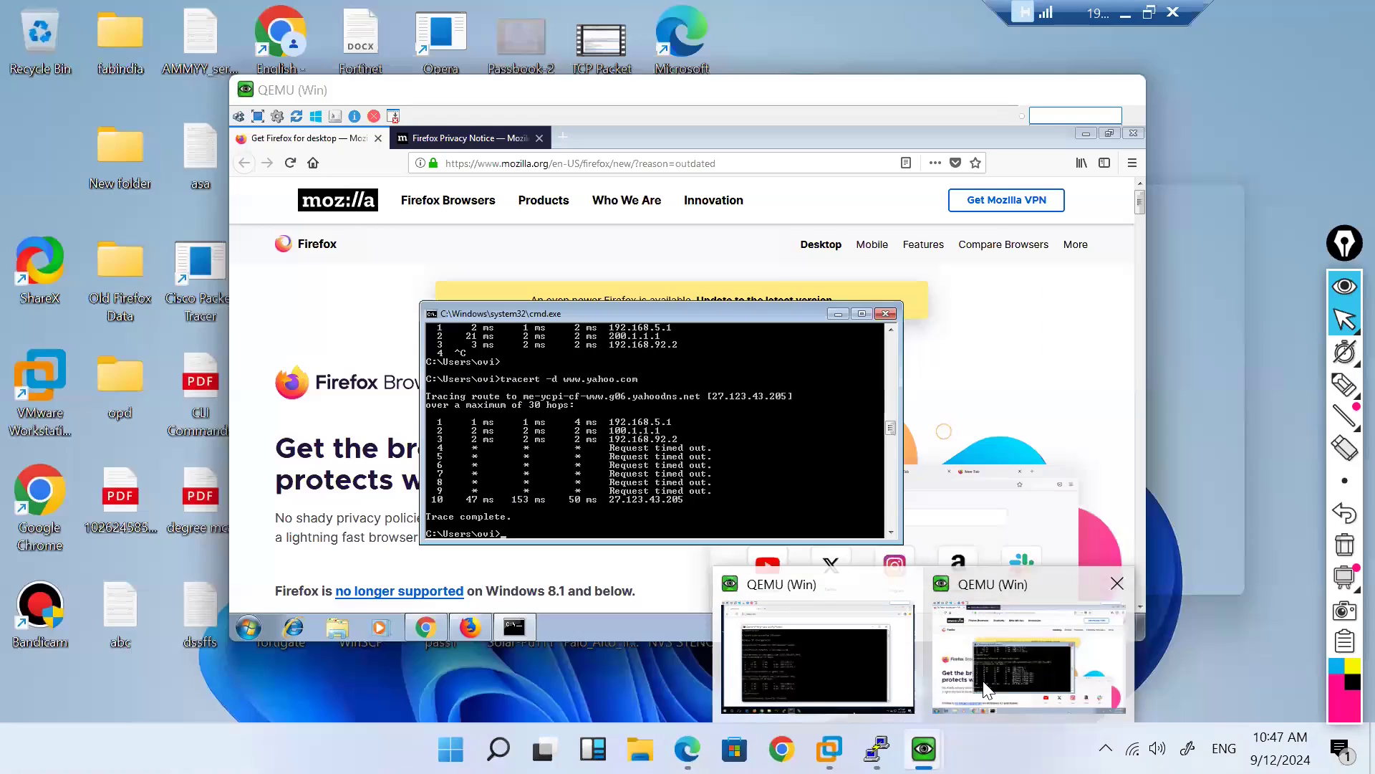
{"action": "left_click", "coordinate": [988, 692]}
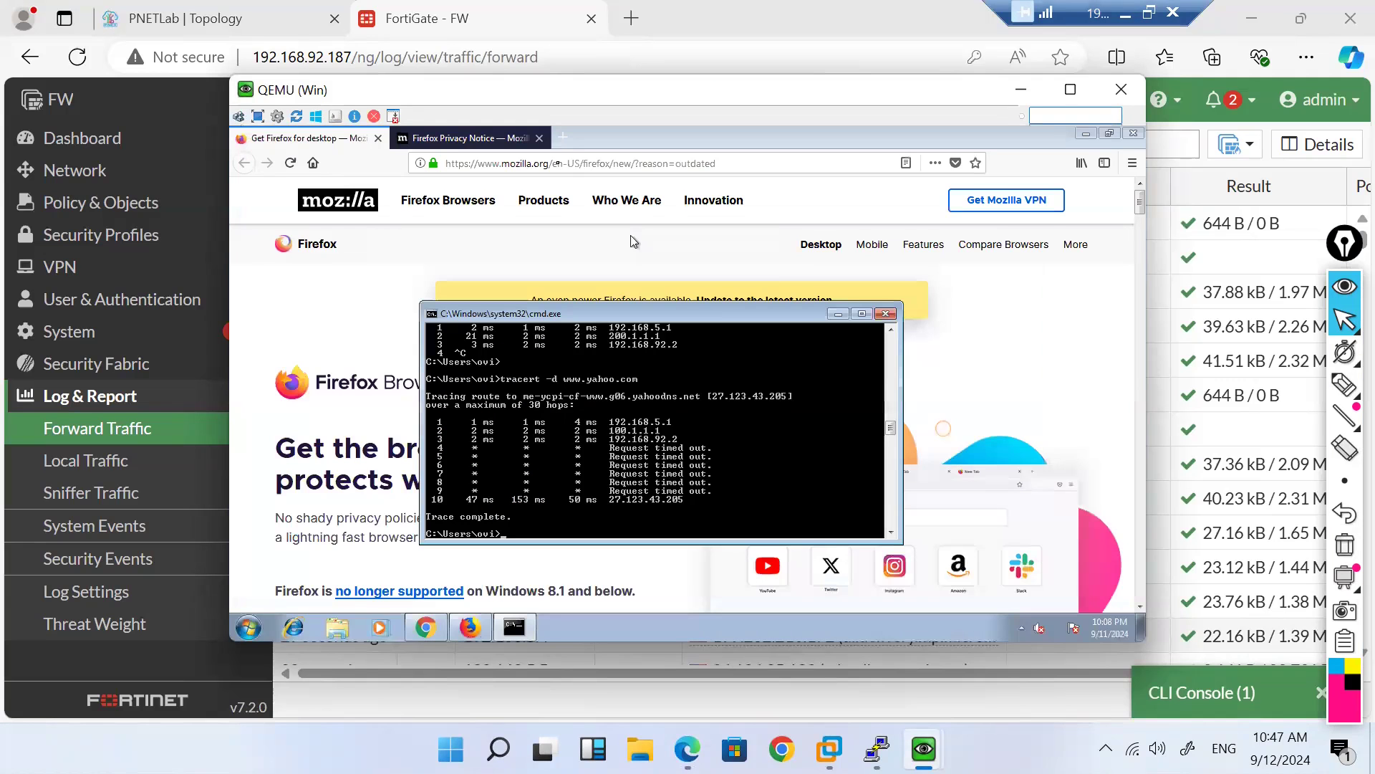
{"action": "left_click", "coordinate": [556, 164]}
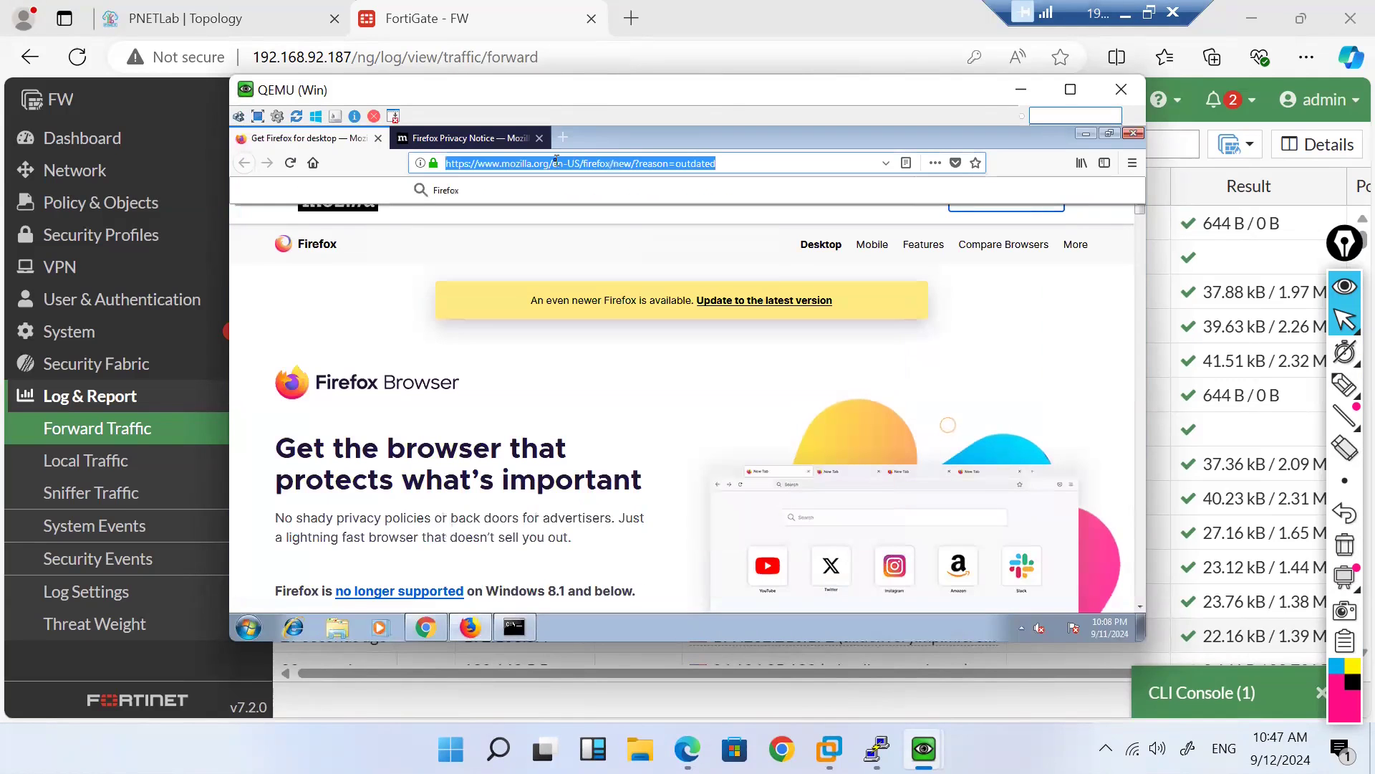
{"action": "type", "text": "gmail.com"}
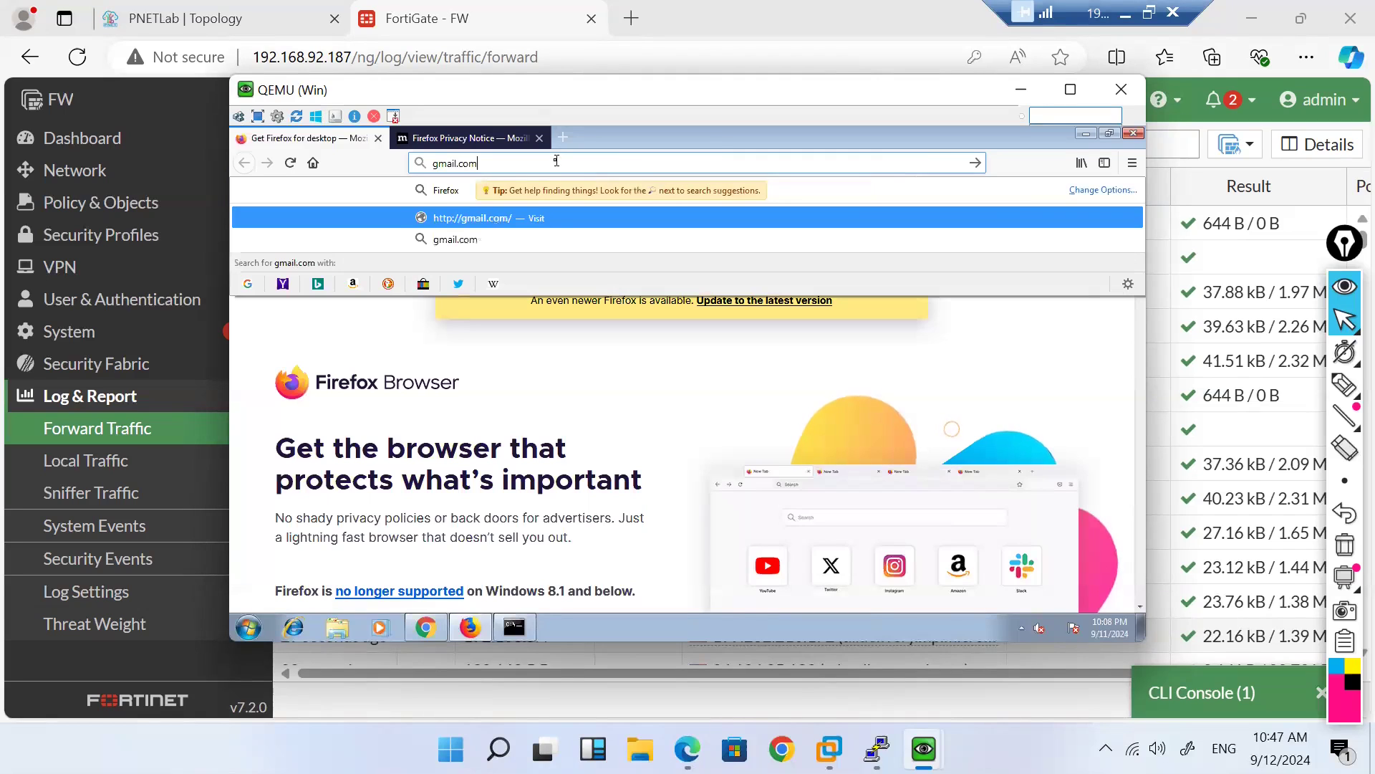
{"action": "key", "text": "Return"}
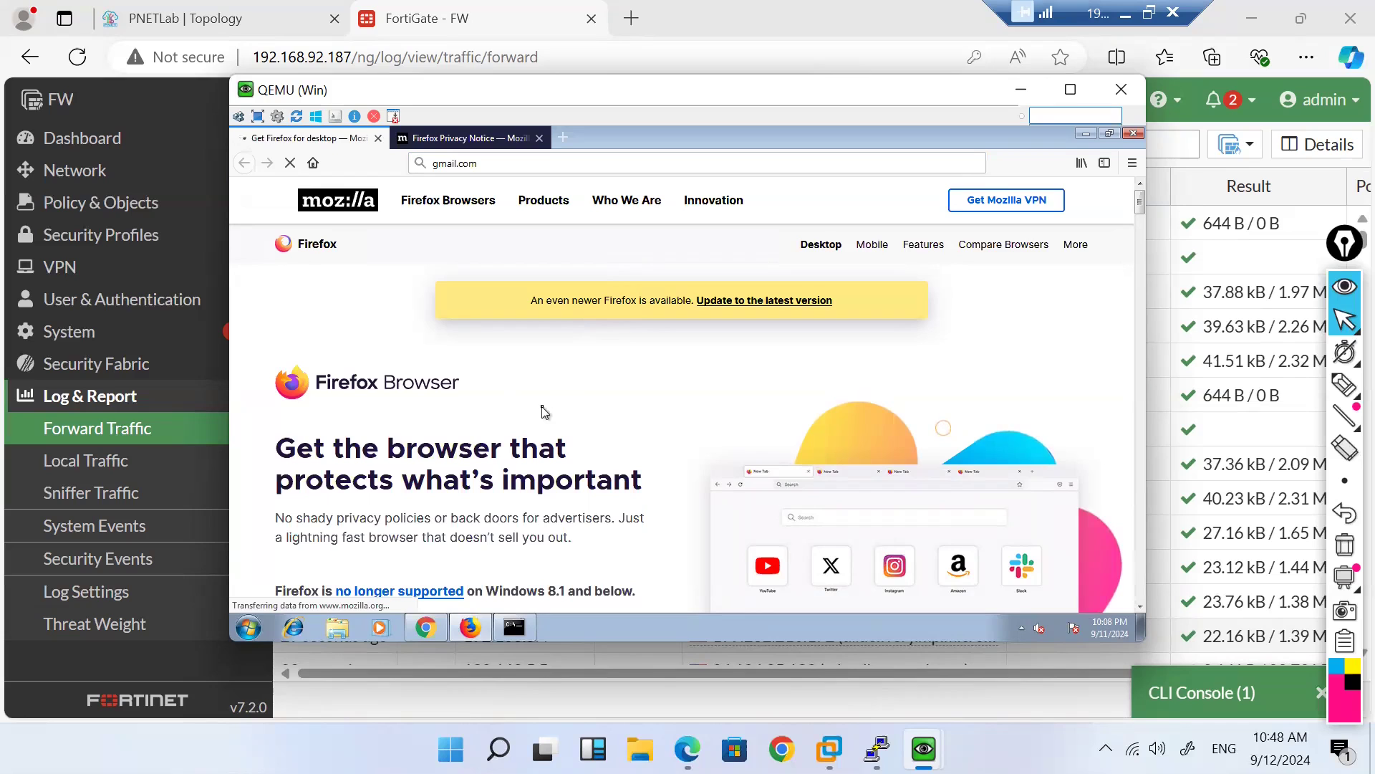
Step: Revisit the Windows 10 client's yahoo.com page, then return to FortiGate's Forward Traffic log
{"action": "mouse_move", "coordinate": [876, 748]}
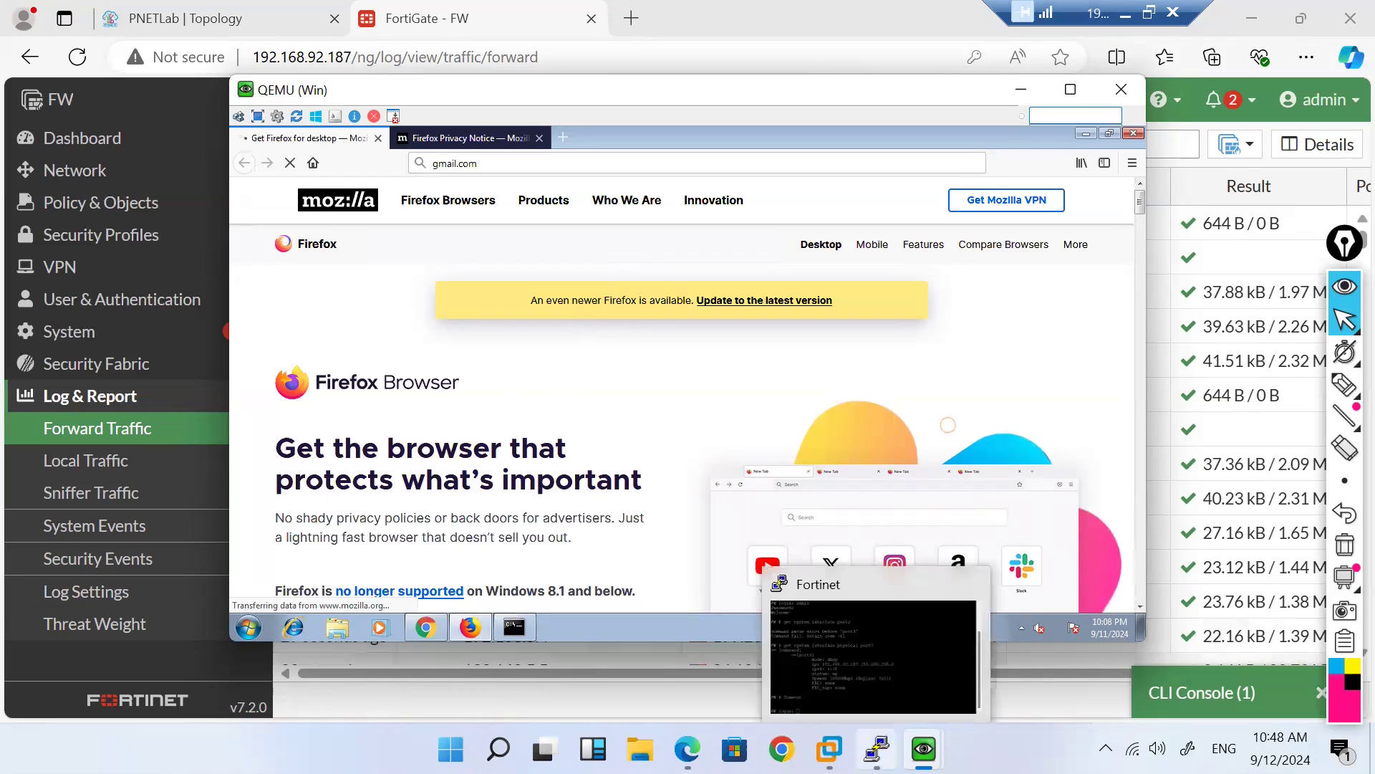
{"action": "mouse_move", "coordinate": [924, 748]}
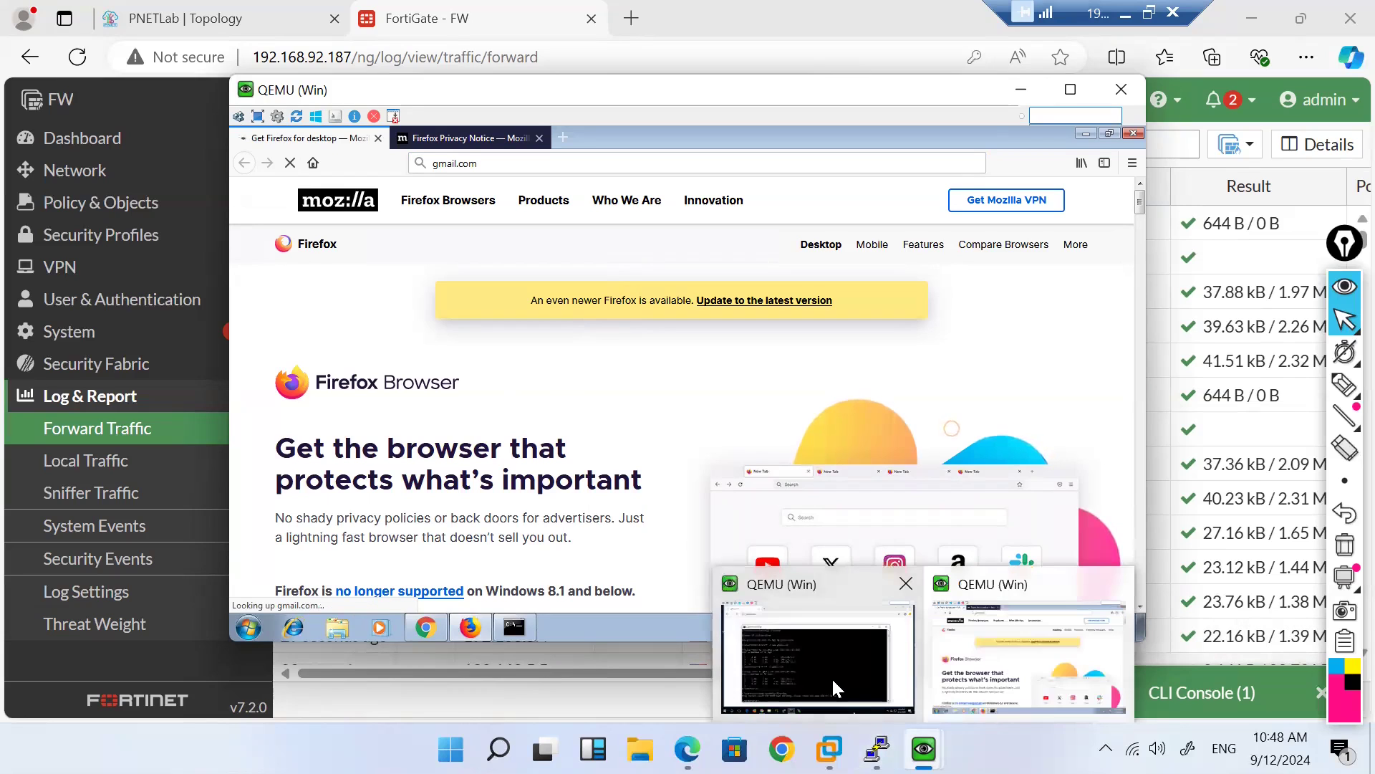
{"action": "left_click", "coordinate": [832, 679]}
{"action": "left_click", "coordinate": [945, 231]}
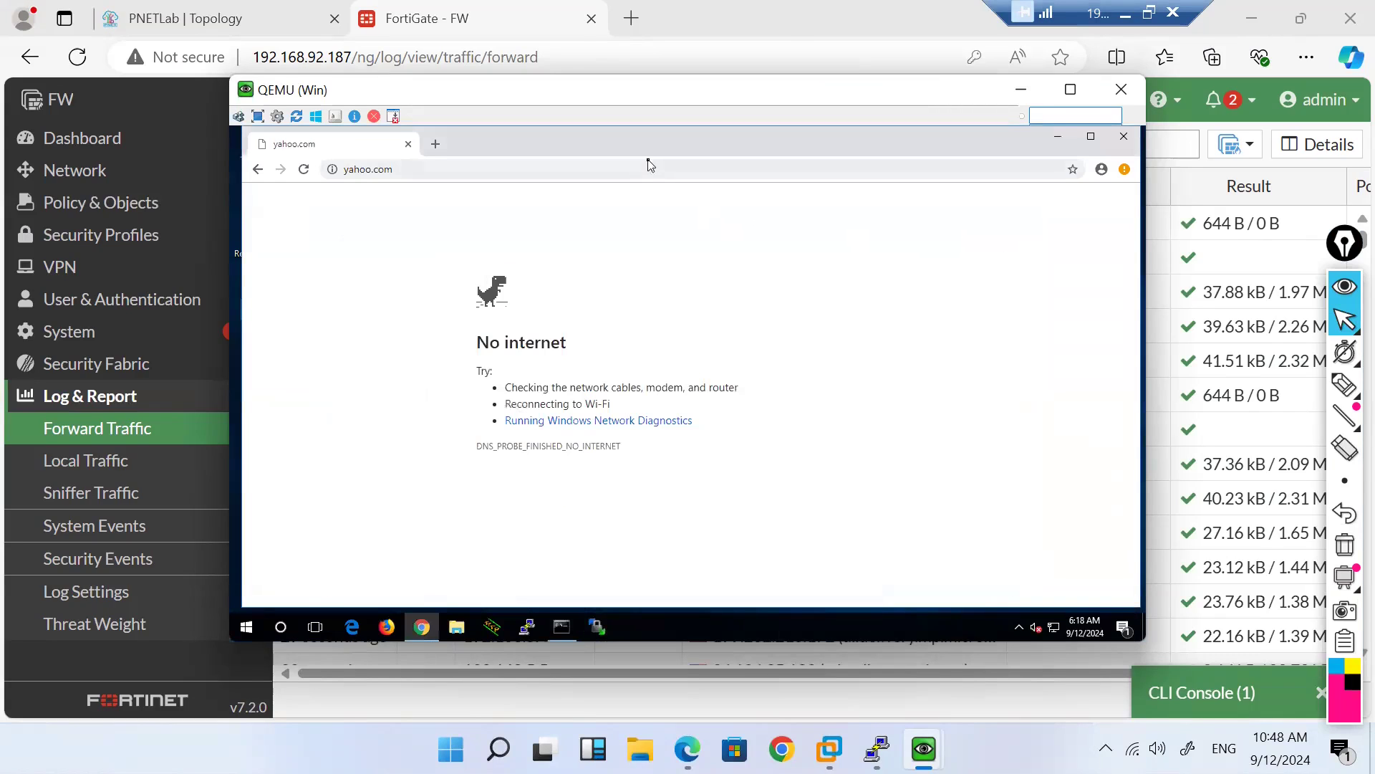
{"action": "left_click", "coordinate": [649, 166]}
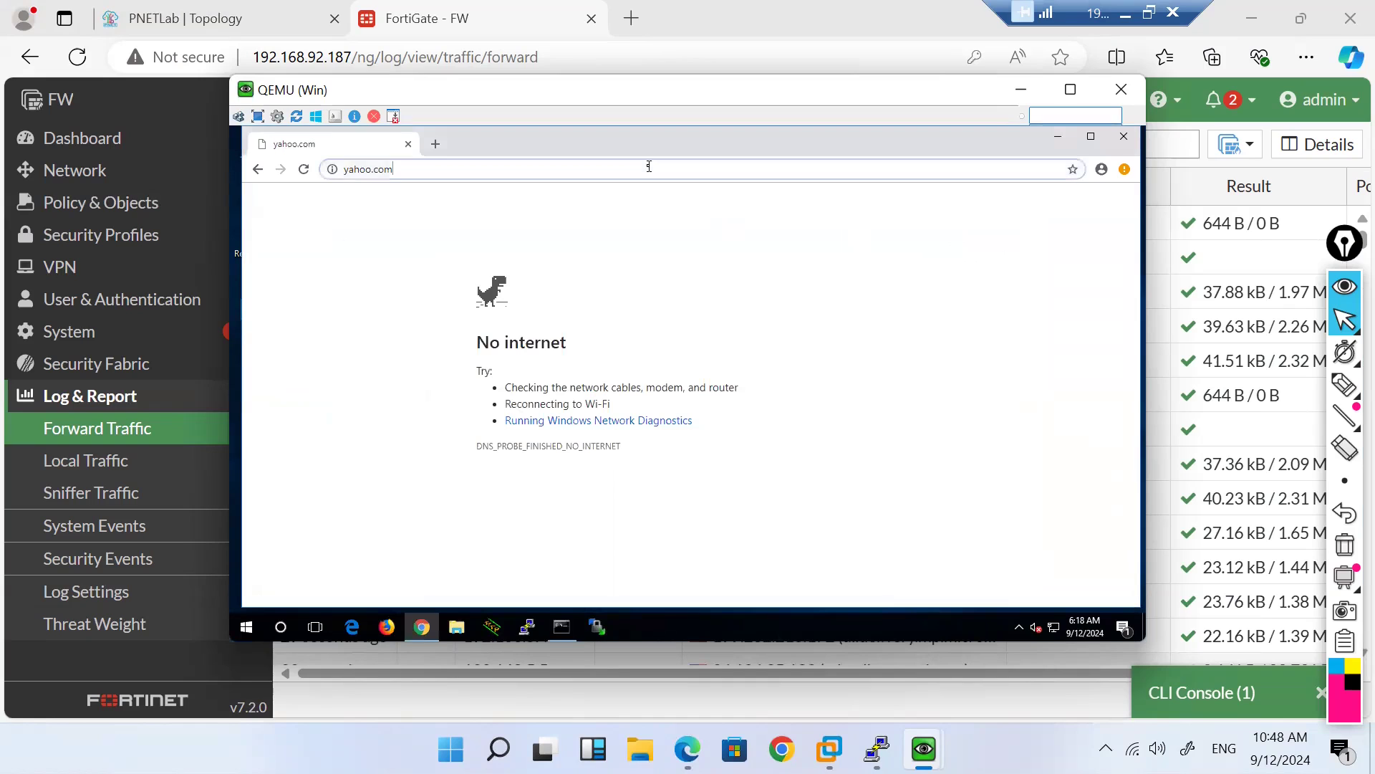
{"action": "left_click", "coordinate": [116, 442]}
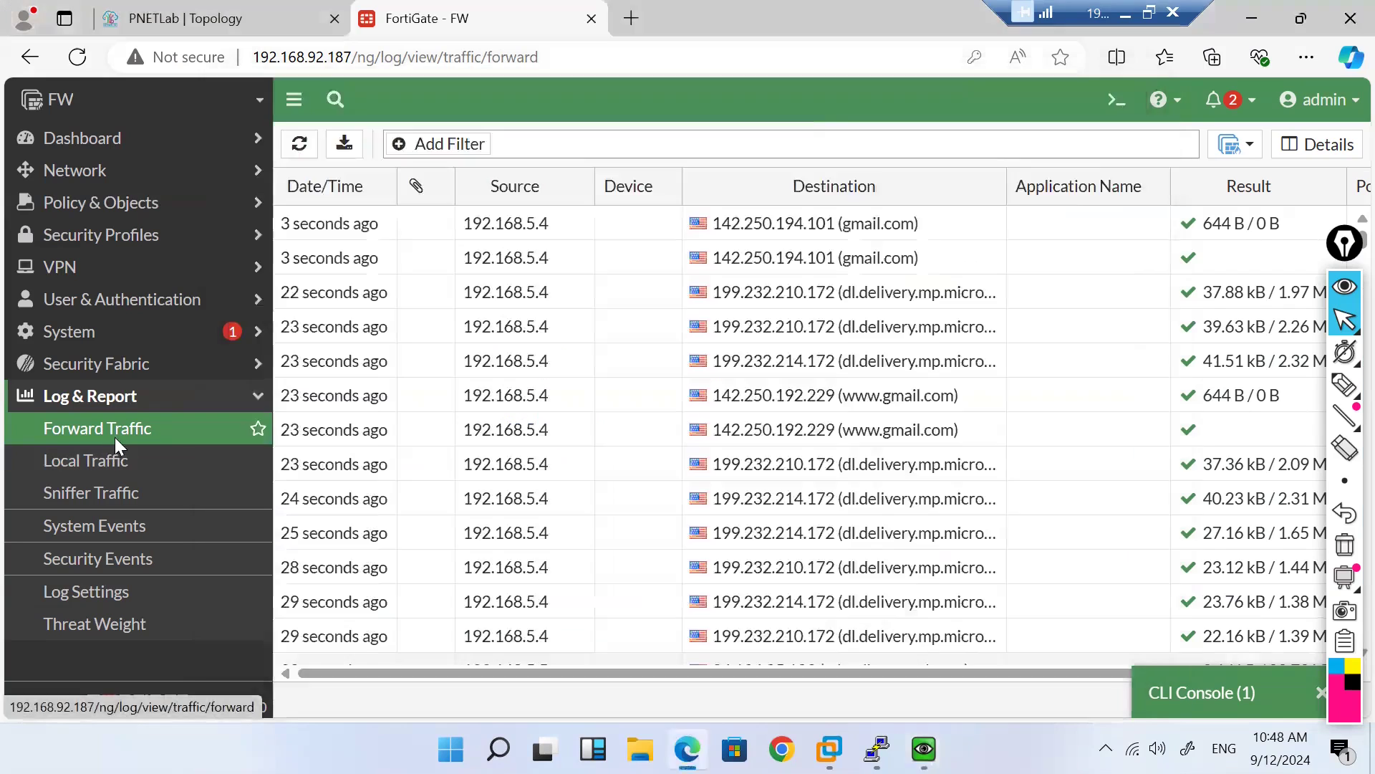
Step: Show the SD-WAN Rules list with rule H_8.8.8.8 for H_192.168.5.4 at 252 hits
{"action": "left_click", "coordinate": [217, 185]}
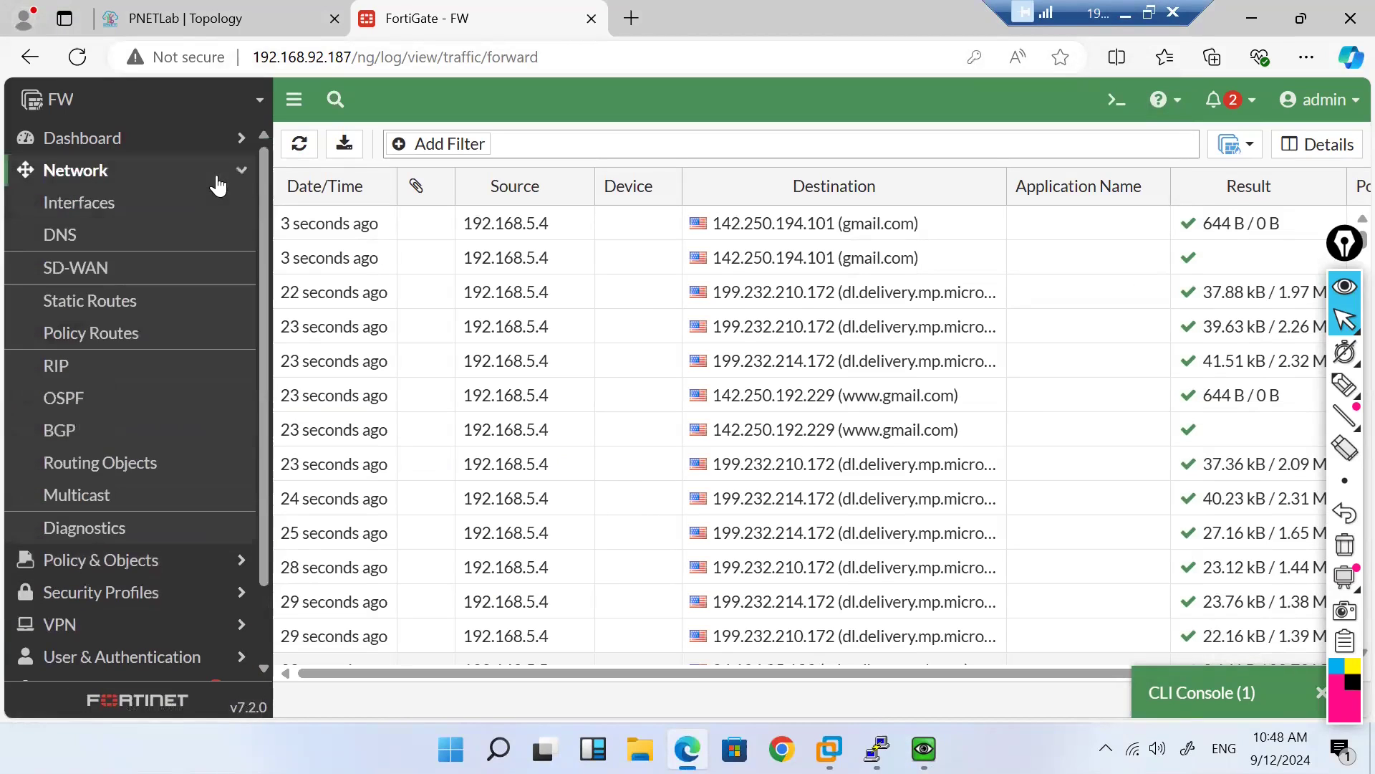
{"action": "left_click", "coordinate": [81, 284]}
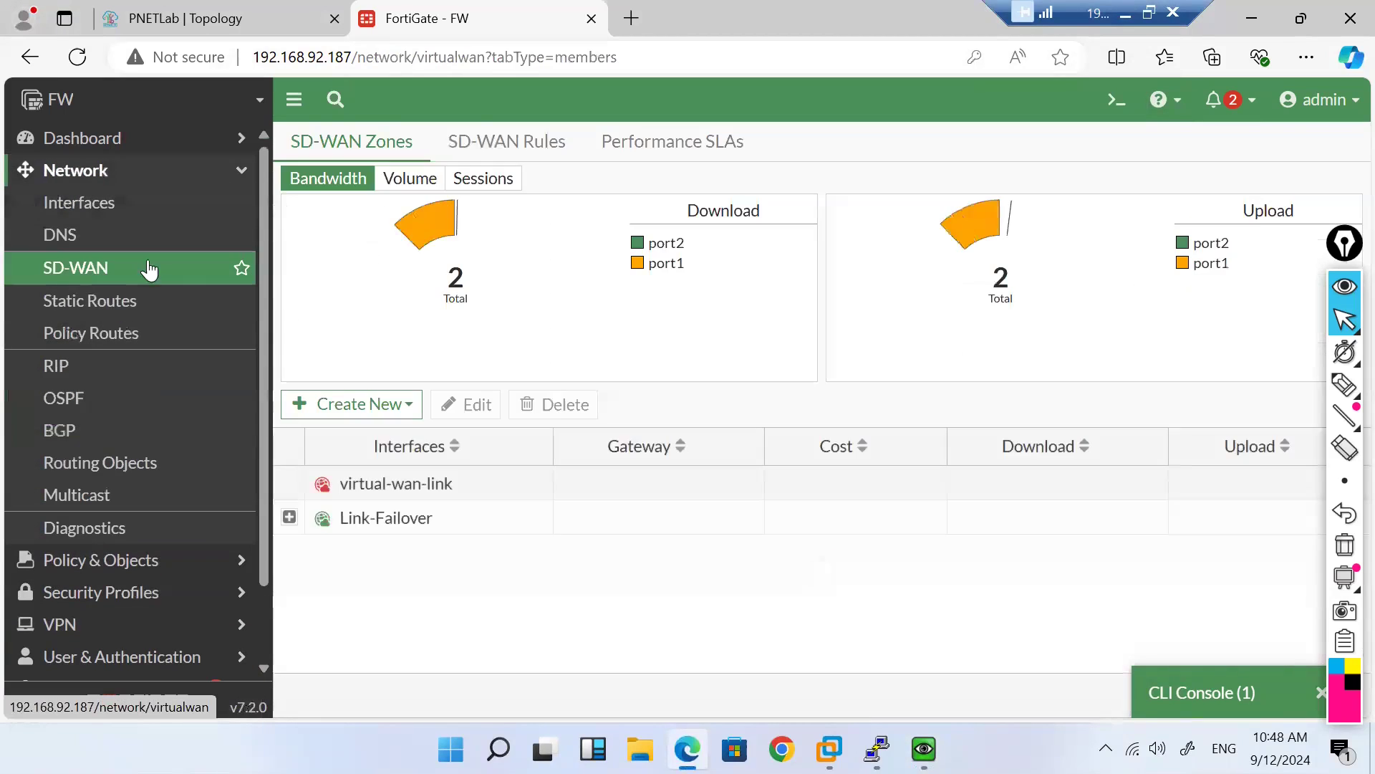
{"action": "left_click", "coordinate": [493, 141]}
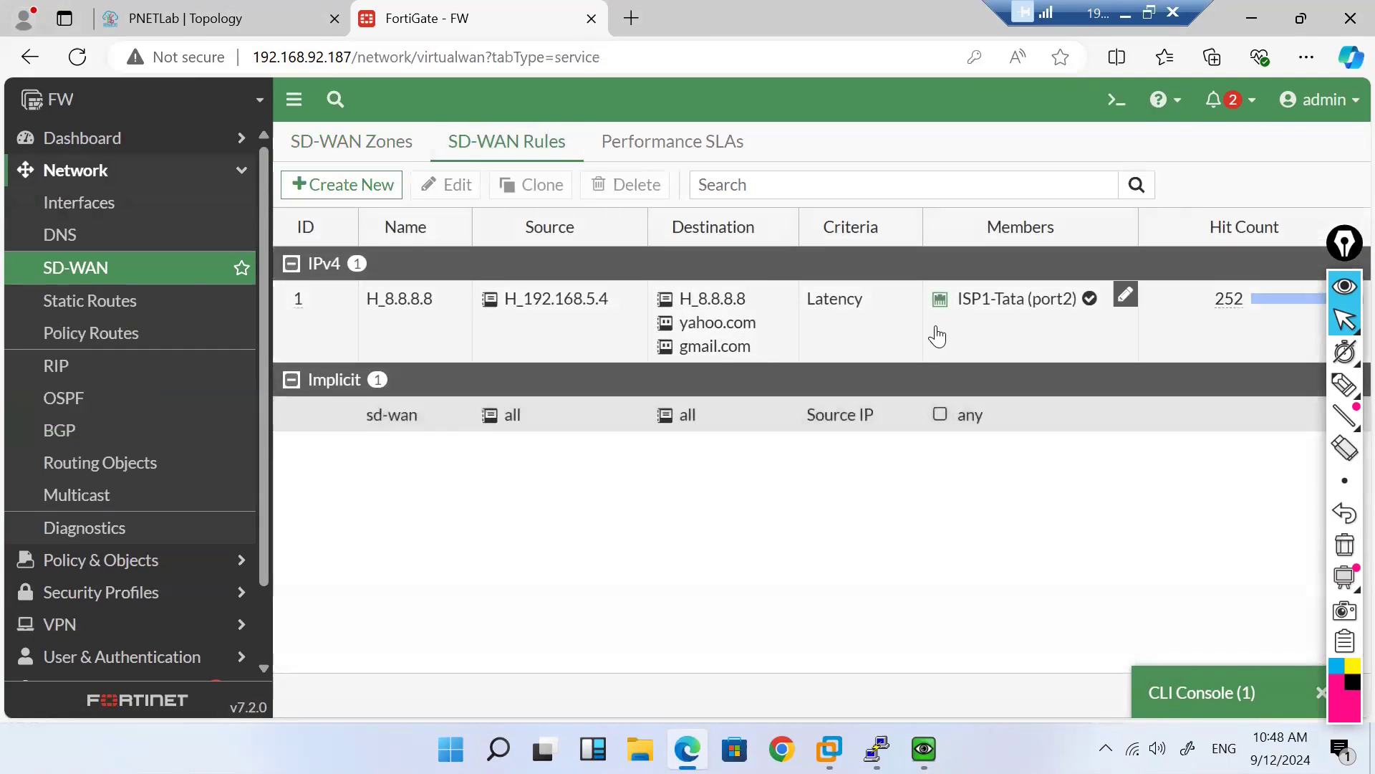
{"action": "left_click", "coordinate": [148, 558]}
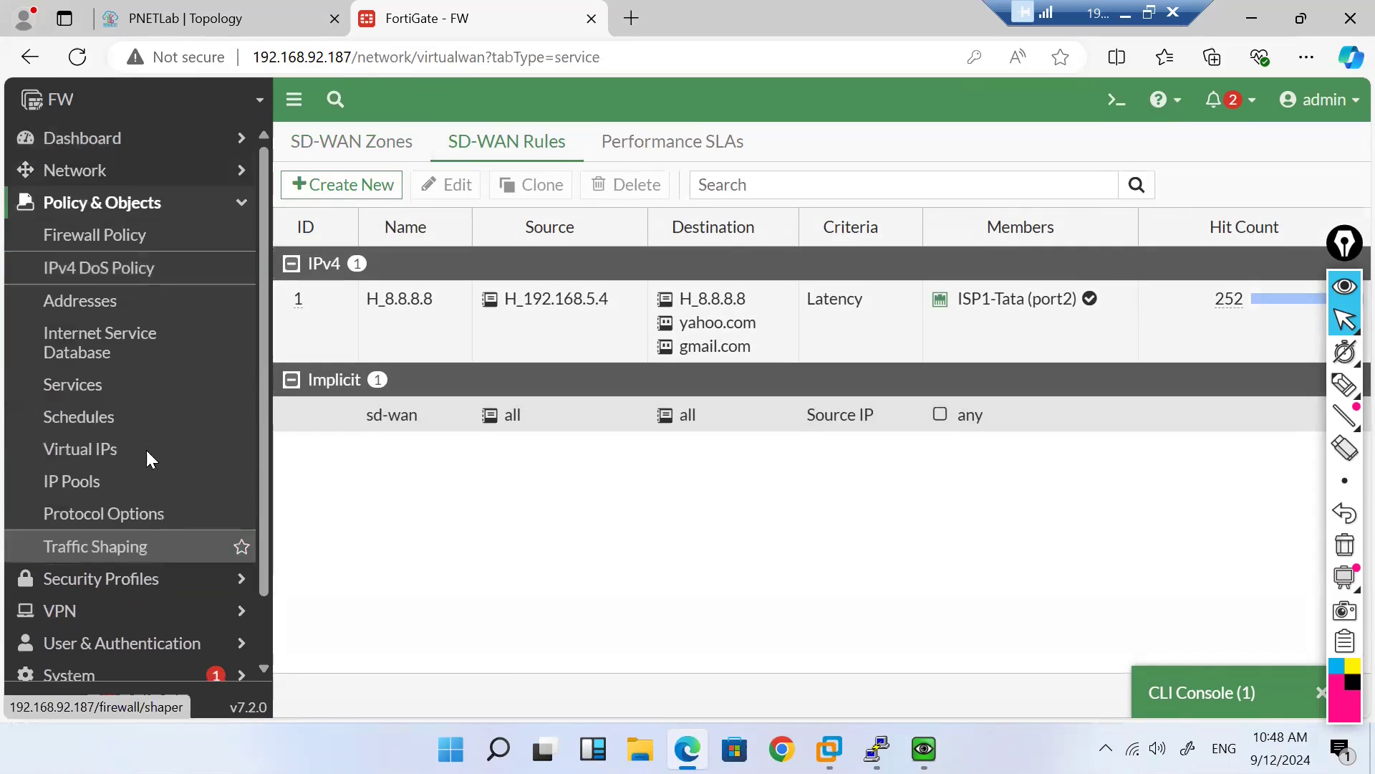
Step: View the Firewall Policy list by sequence, with Internet ACCEPT above Implicit Deny
{"action": "left_click", "coordinate": [143, 239]}
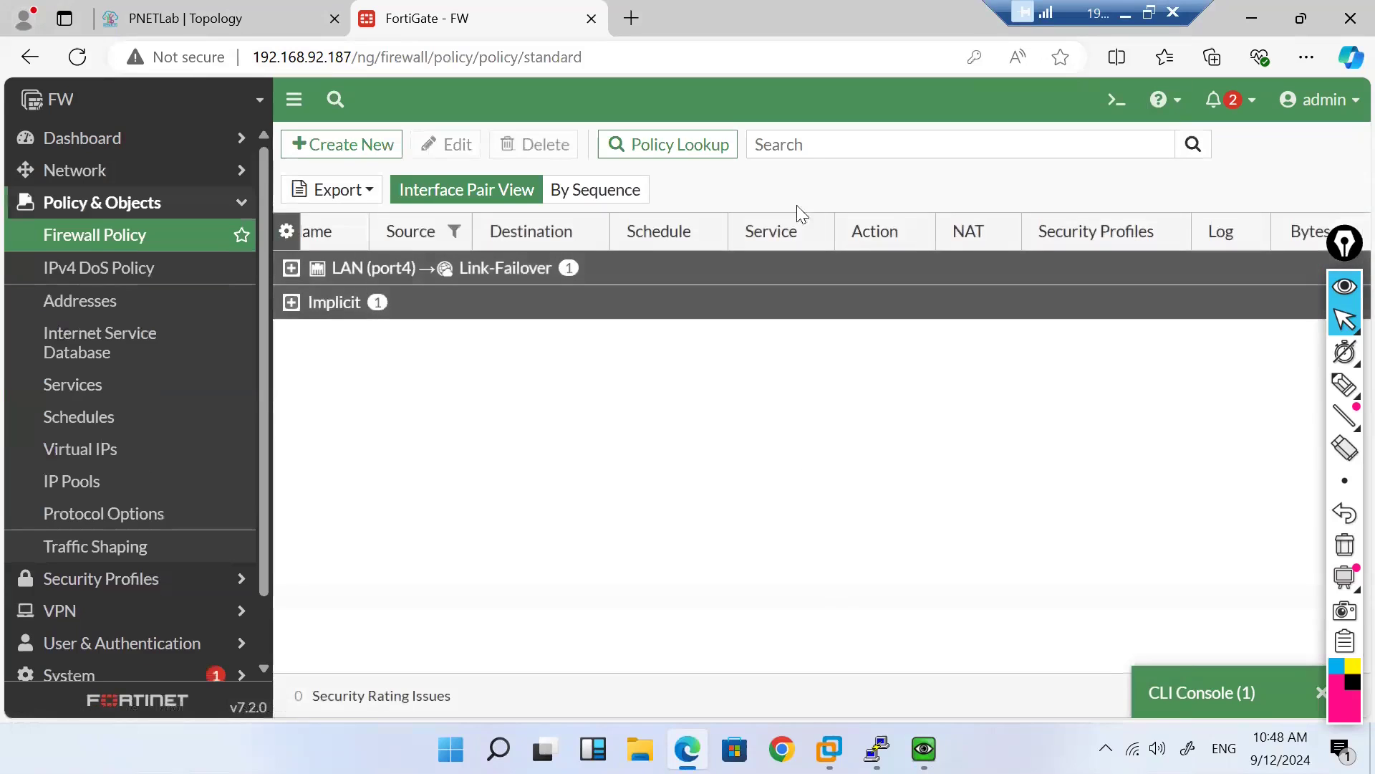
{"action": "left_click", "coordinate": [559, 191]}
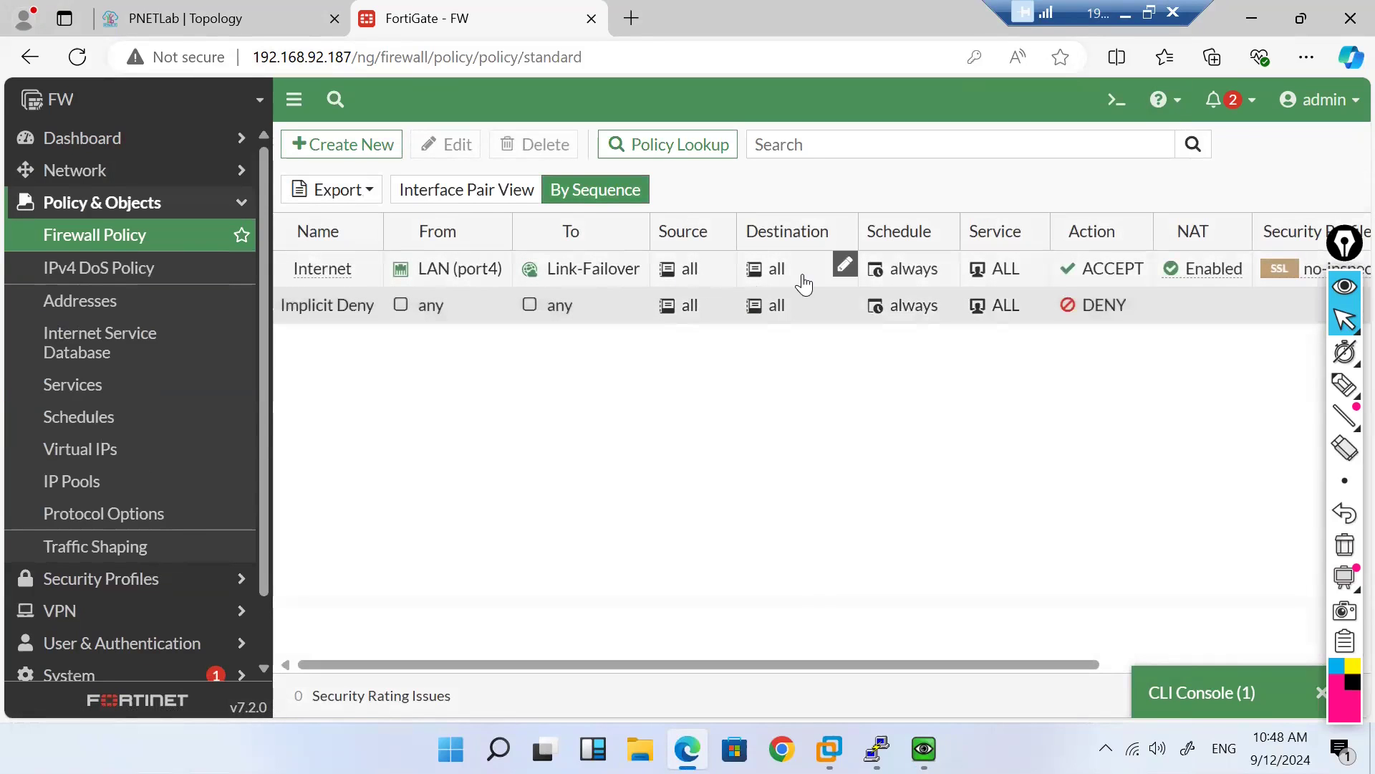
{"action": "scroll", "coordinate": [945, 269], "scroll_direction": "right", "scroll_amount": 5}
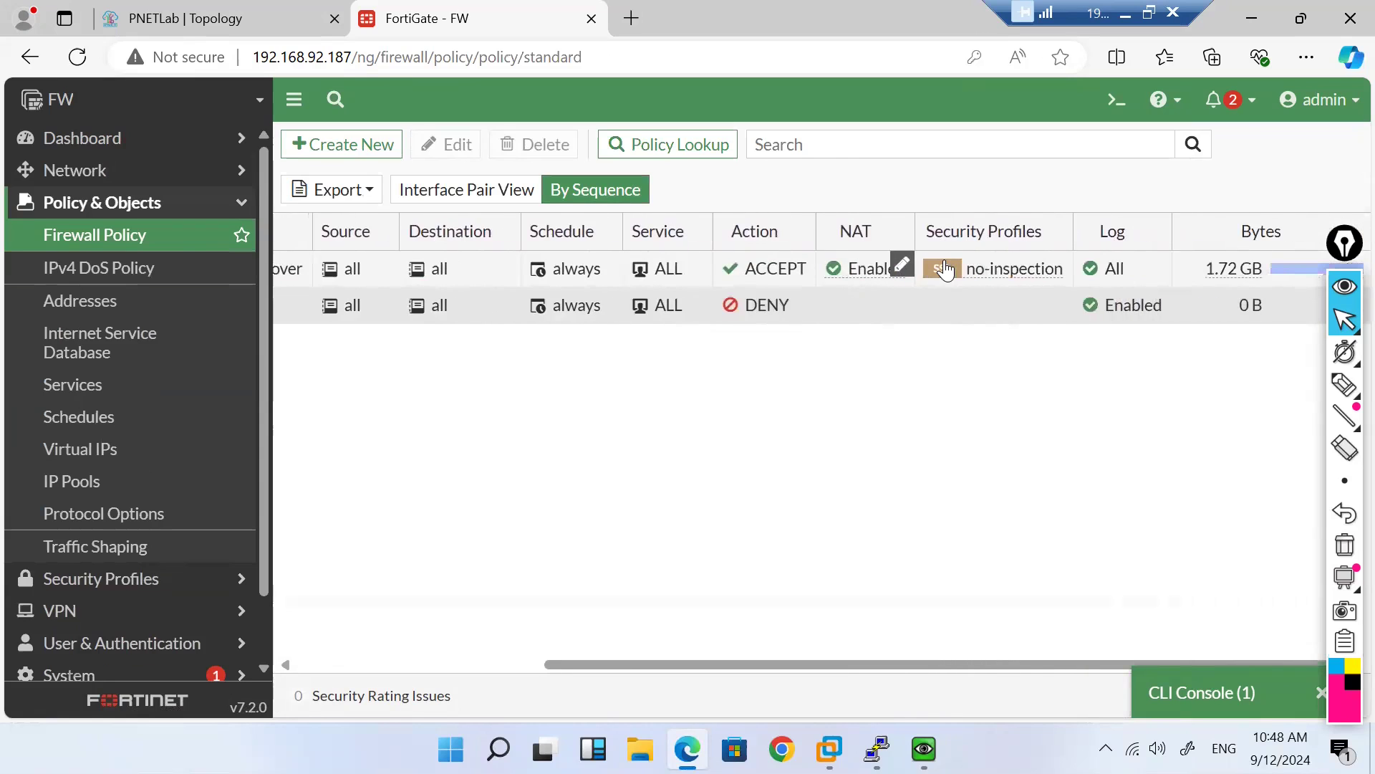
{"action": "scroll", "coordinate": [946, 270], "scroll_direction": "left", "scroll_amount": 5}
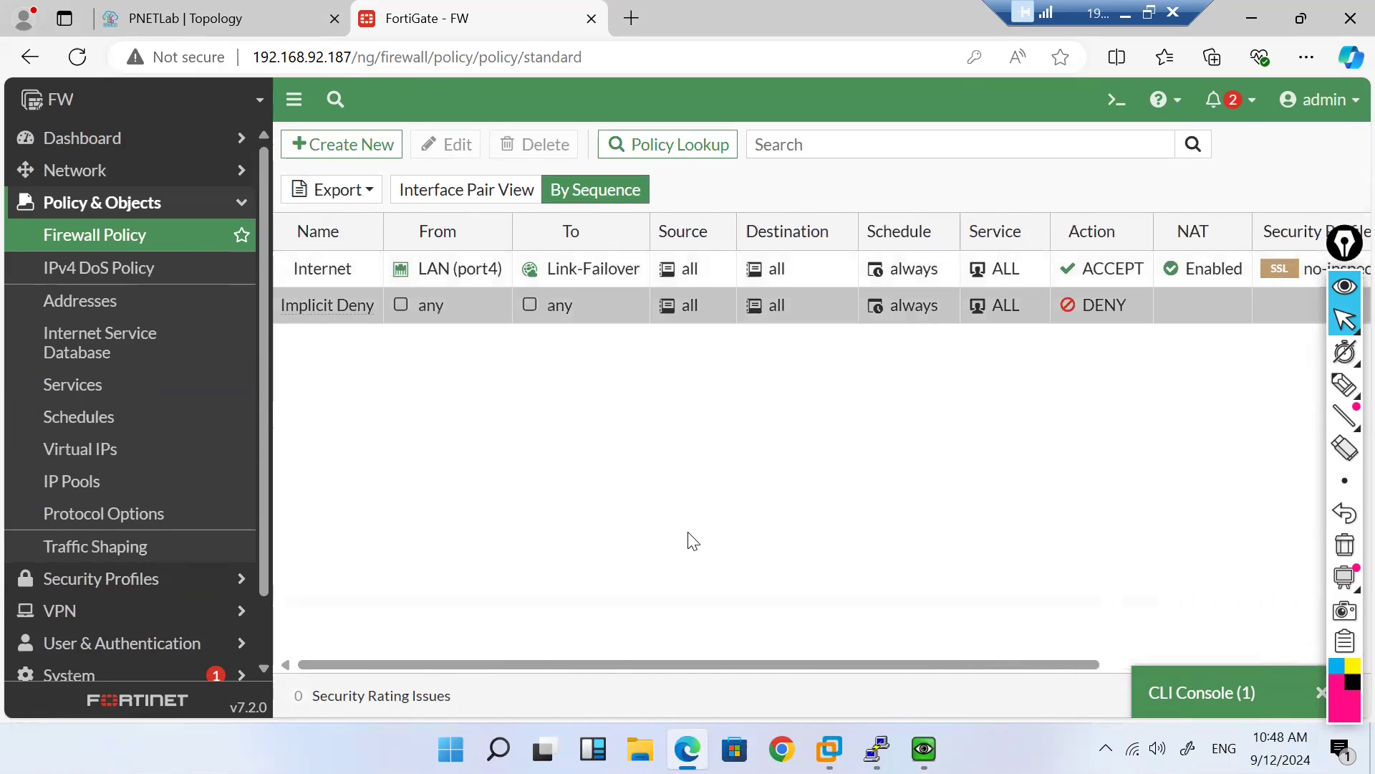
Step: Bring back the client VM's Chrome showing No internet for yahoo.com
{"action": "mouse_move", "coordinate": [829, 749]}
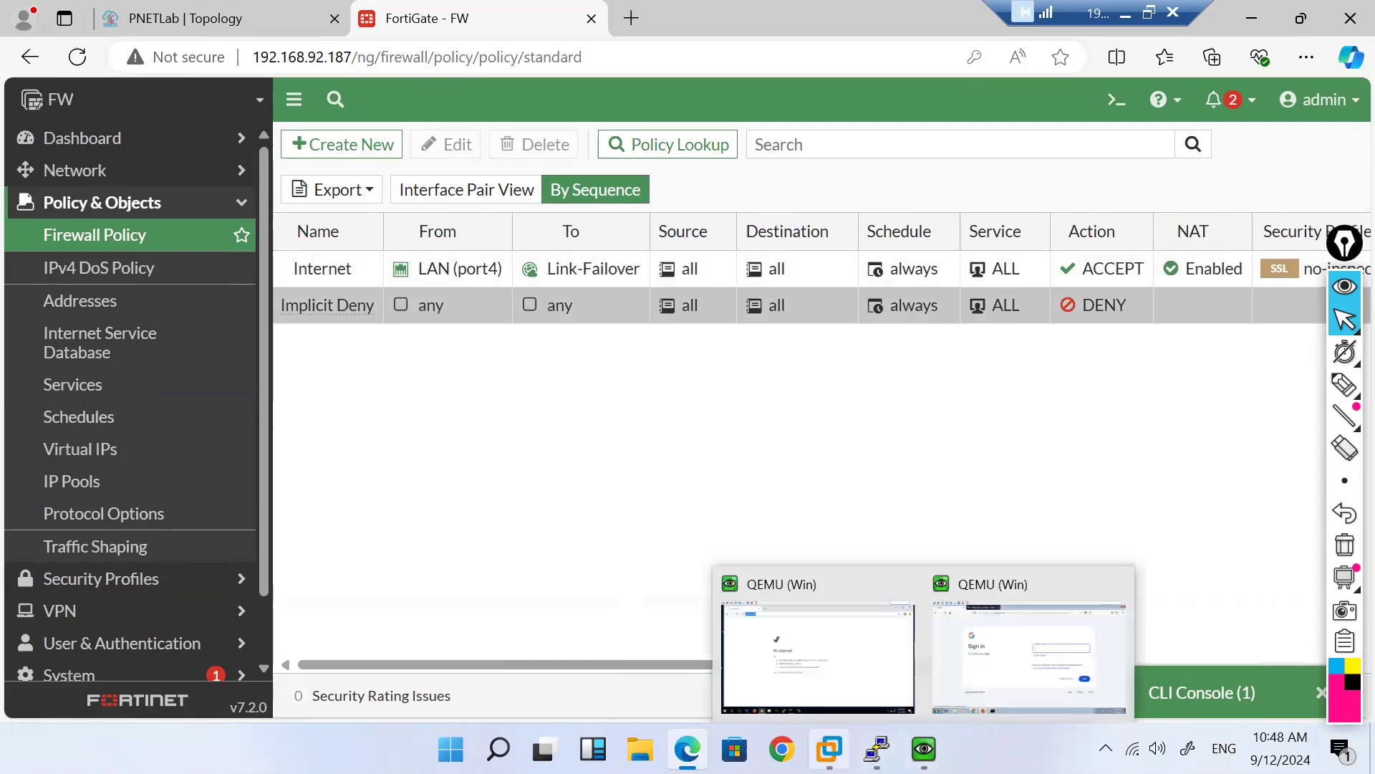
{"action": "mouse_move", "coordinate": [876, 748]}
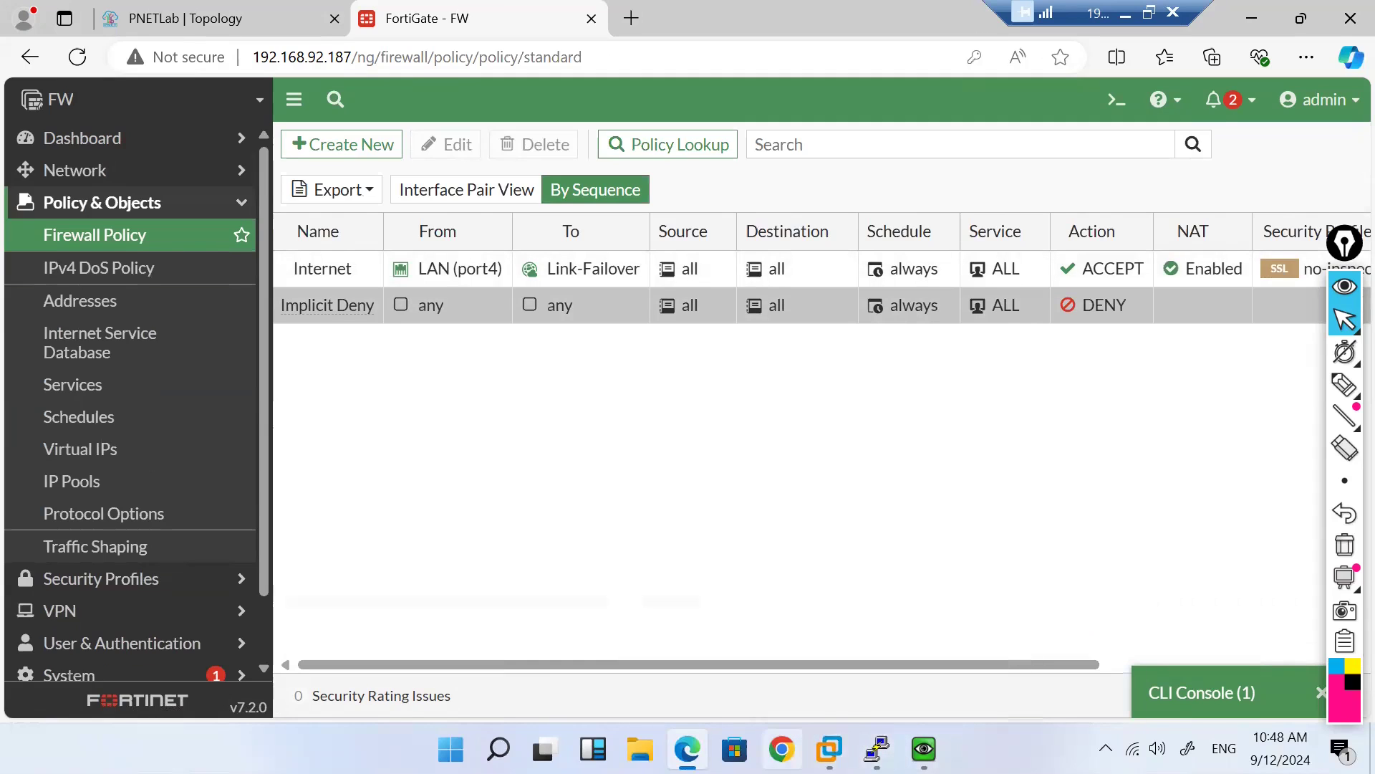
{"action": "mouse_move", "coordinate": [924, 748]}
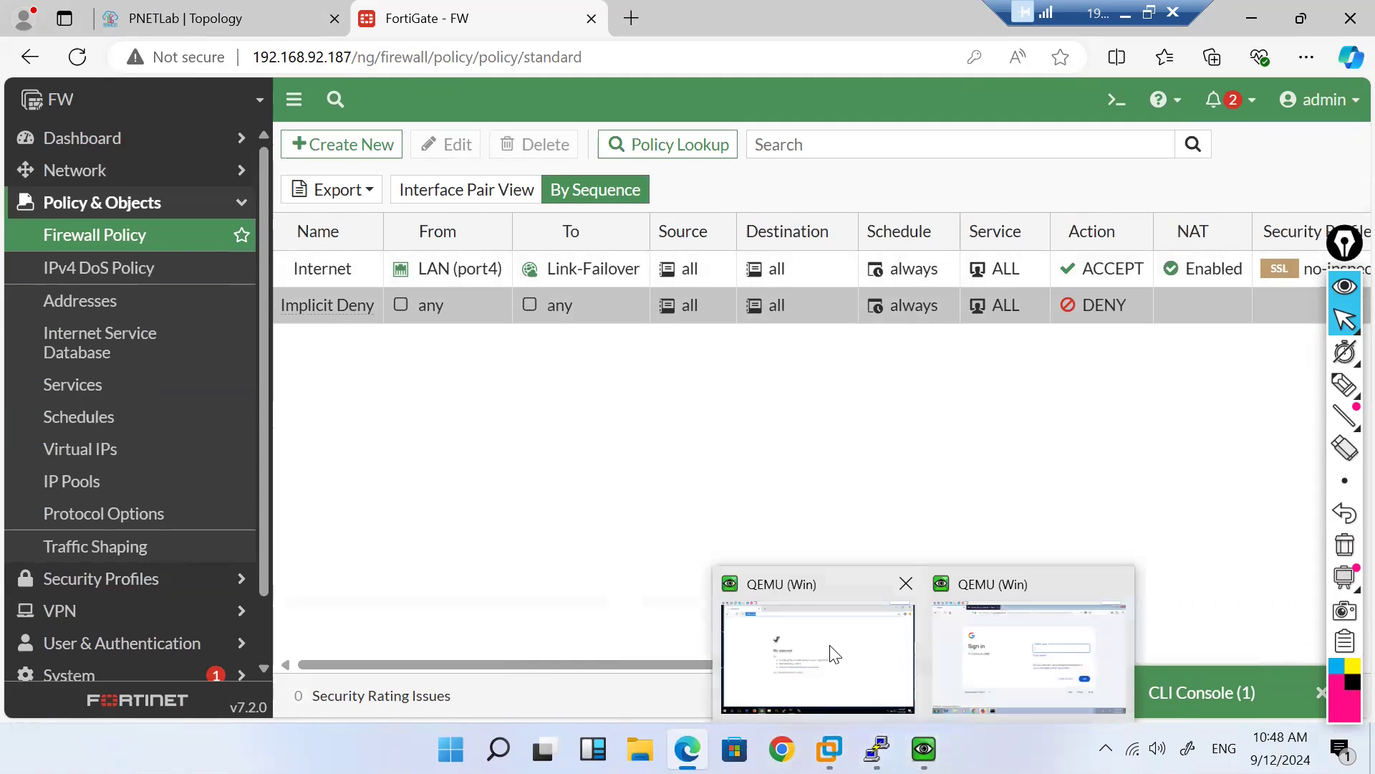
{"action": "left_click", "coordinate": [894, 709]}
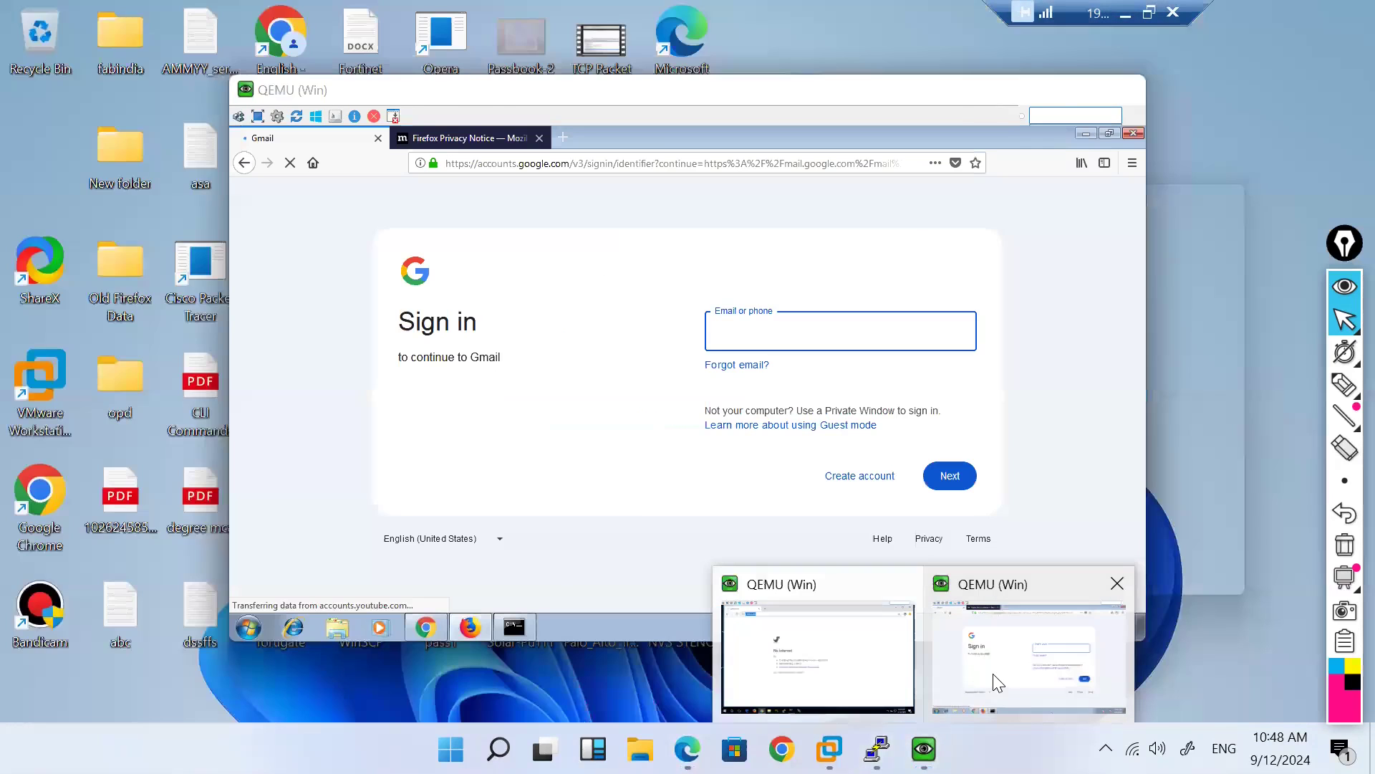
Step: Open Network Connections with ncpa.cpl from the Windows client's command prompt
{"action": "left_click", "coordinate": [993, 679]}
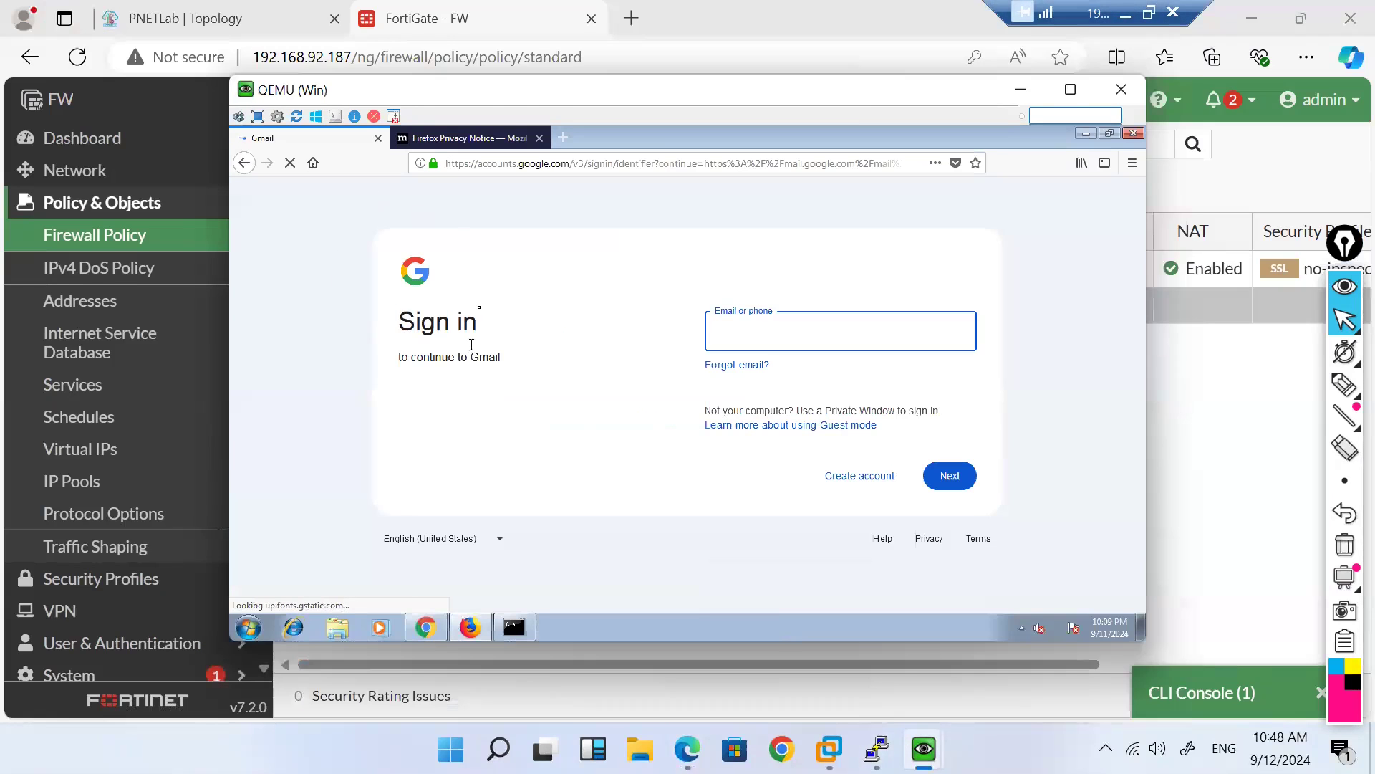
{"action": "left_click", "coordinate": [1021, 90]}
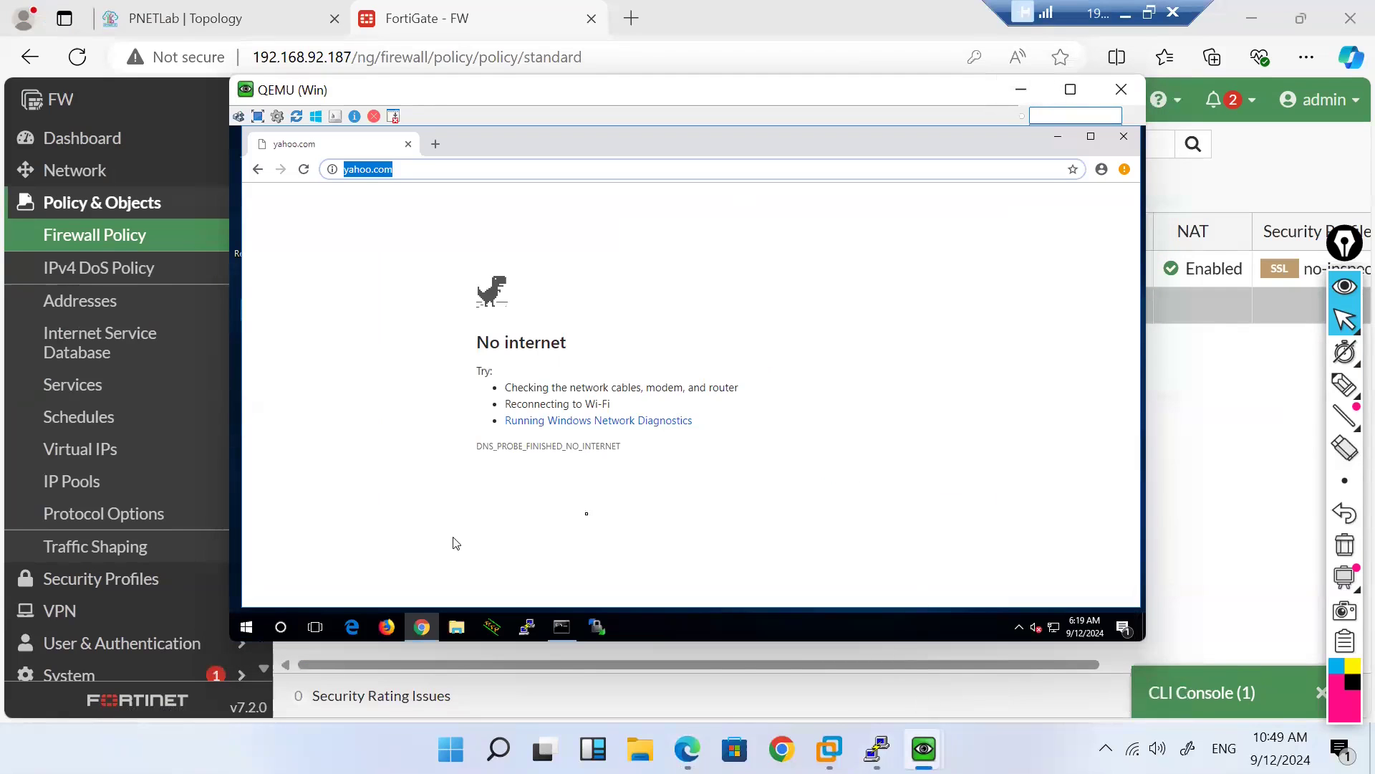
{"action": "left_click", "coordinate": [562, 627]}
{"action": "left_click", "coordinate": [582, 467]}
{"action": "type", "text": "ncp"}
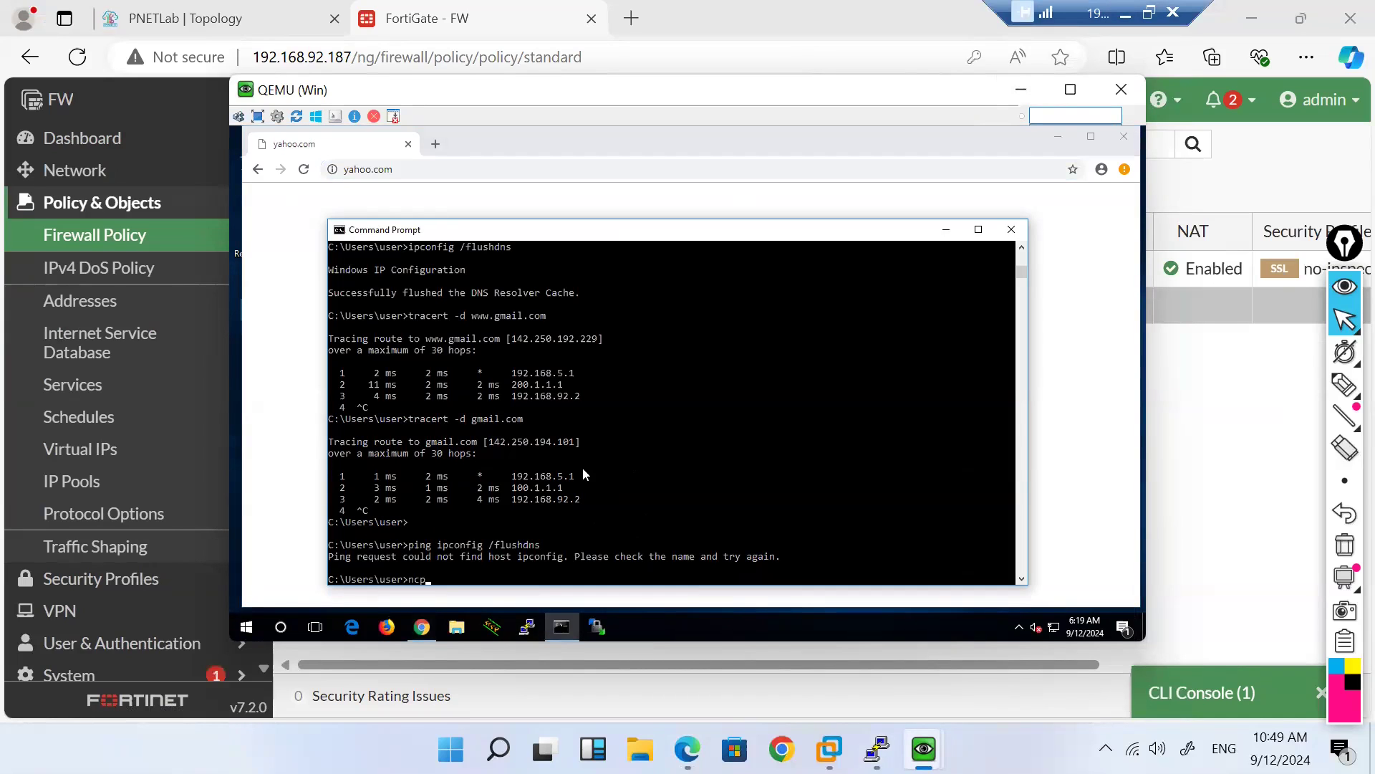
{"action": "type", "text": "a.cpl"}
{"action": "key", "text": "Return"}
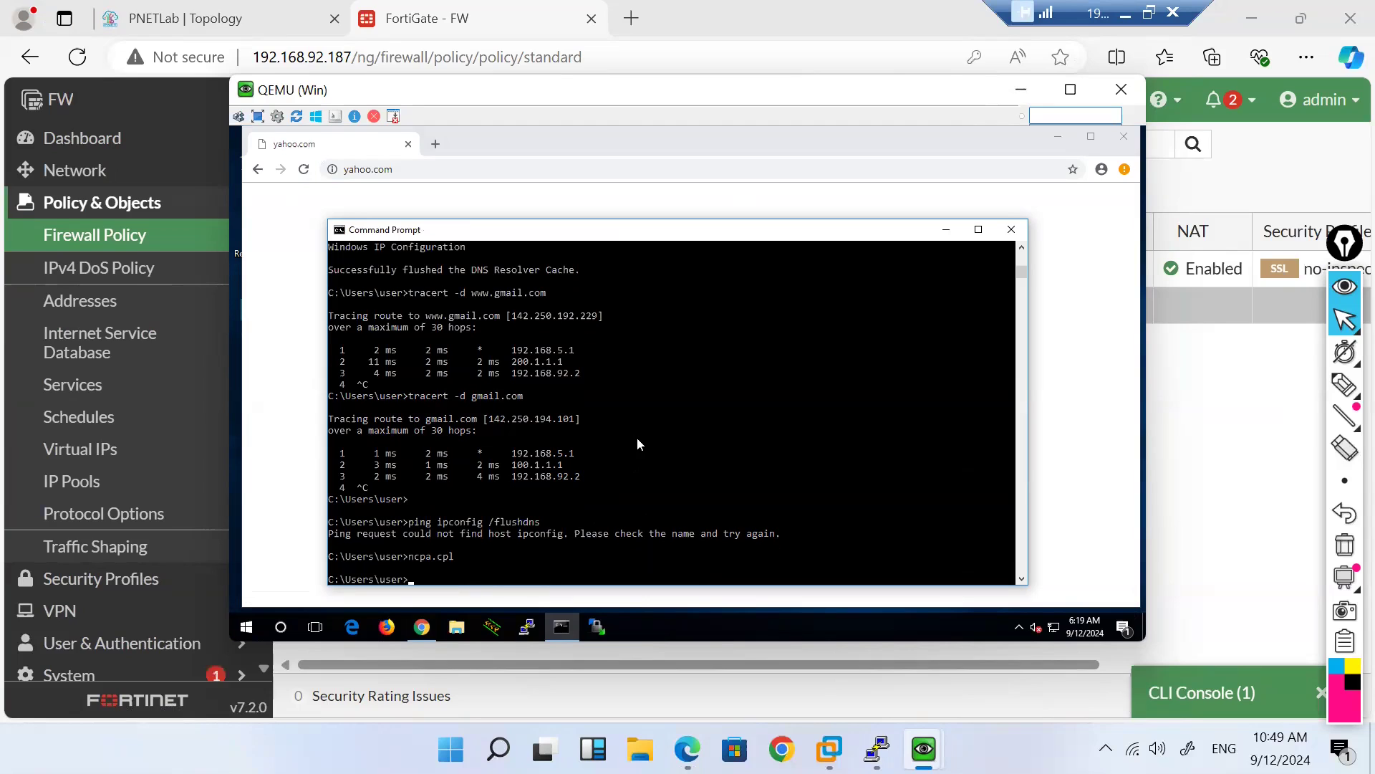
Step: Revisit the client's No internet yahoo.com page, then minimize the VM
{"action": "left_click", "coordinate": [1079, 348]}
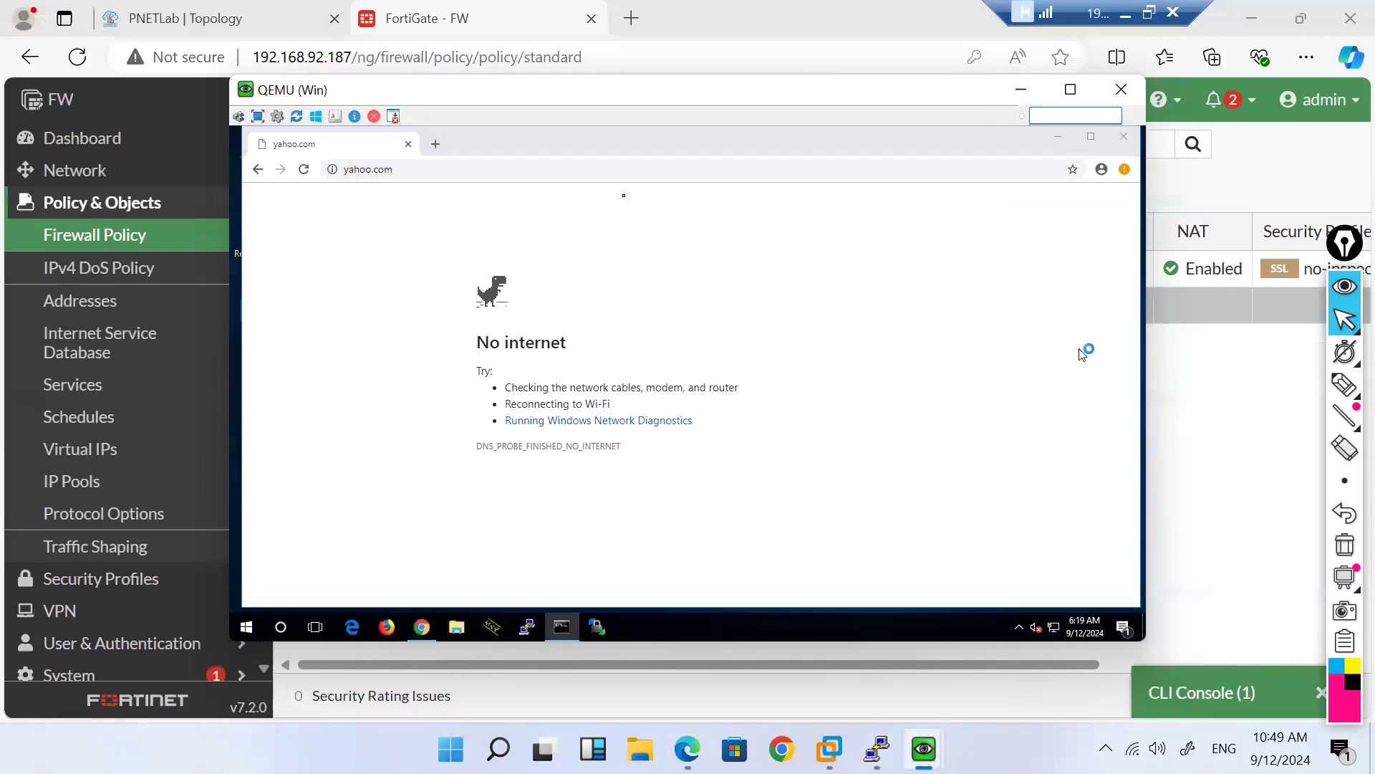
{"action": "left_click", "coordinate": [556, 170]}
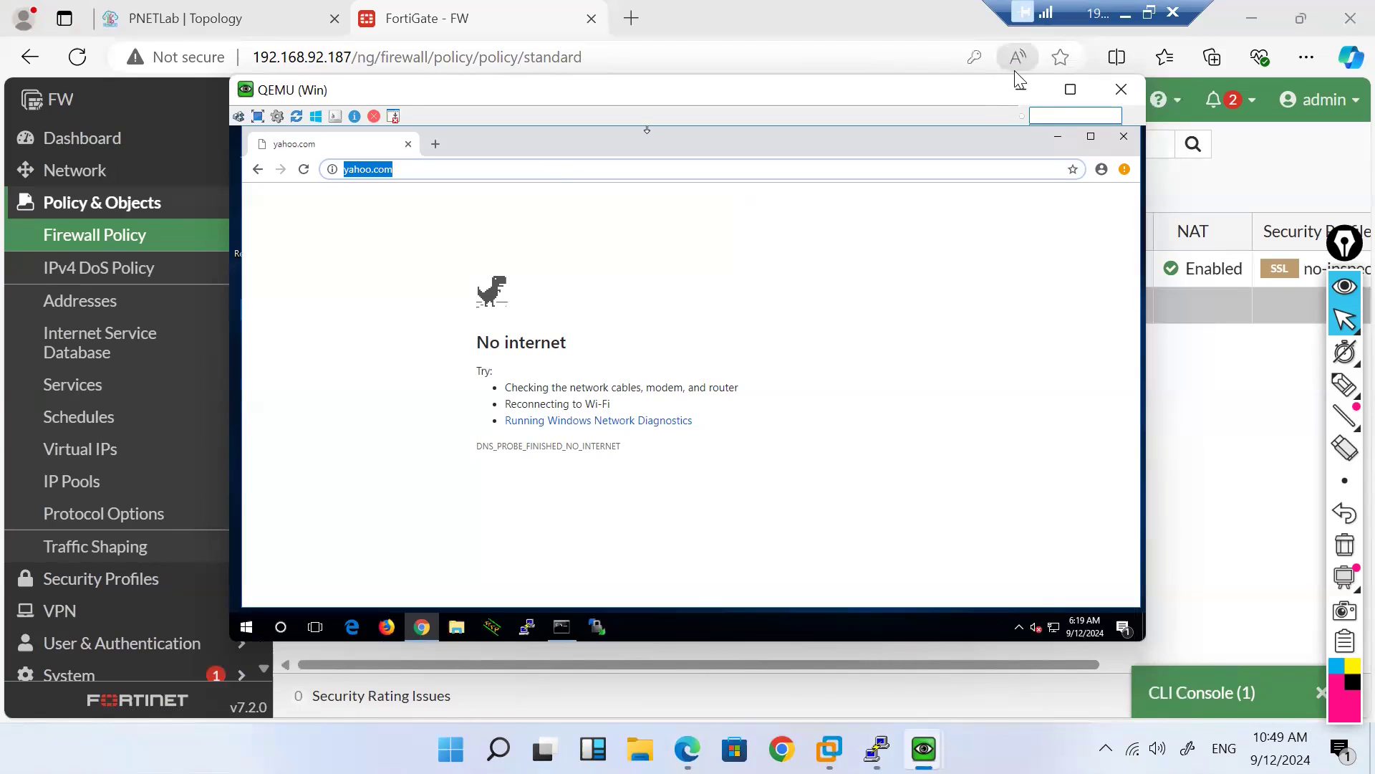
{"action": "left_click", "coordinate": [1016, 90]}
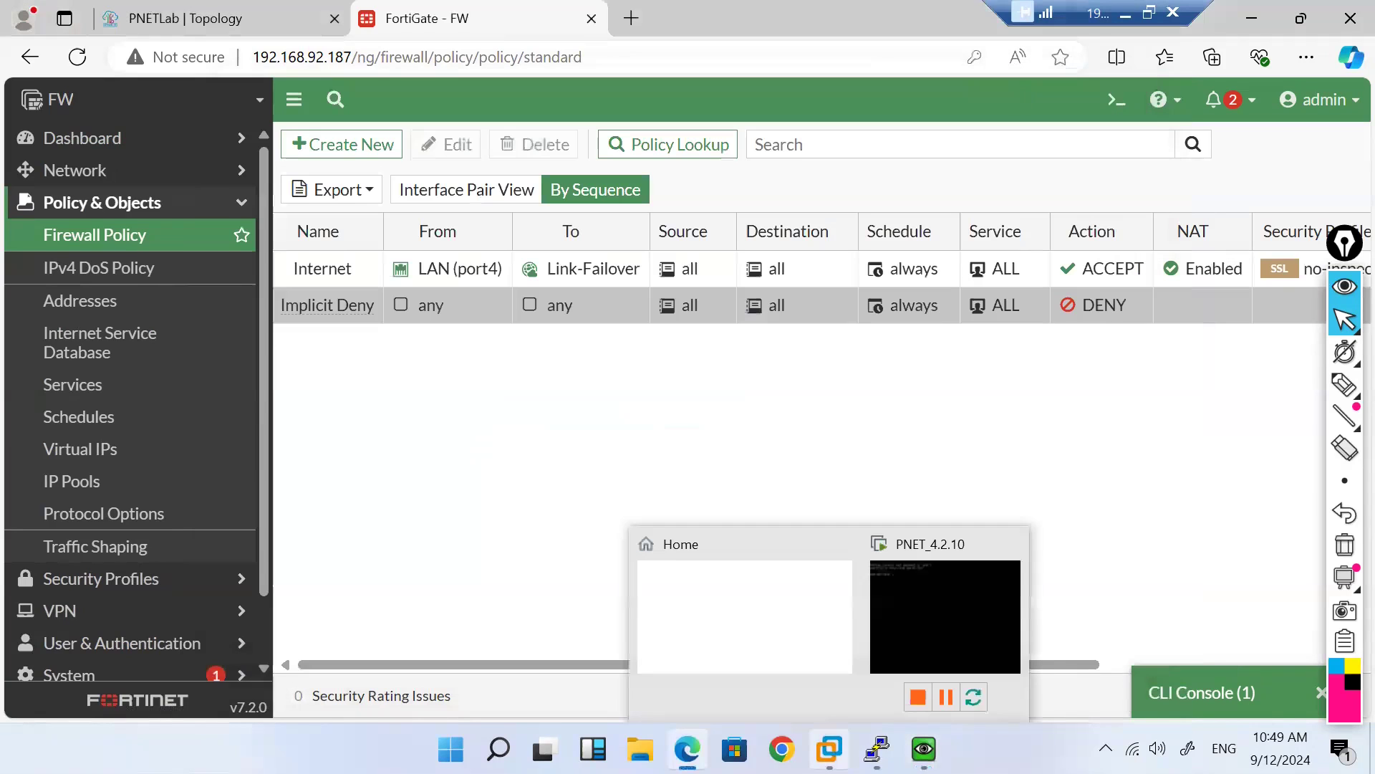
Step: Run ipconfig on the Windows 7 client, confirming 192.168.5.5 with gateway 192.168.5.1
{"action": "mouse_move", "coordinate": [924, 749]}
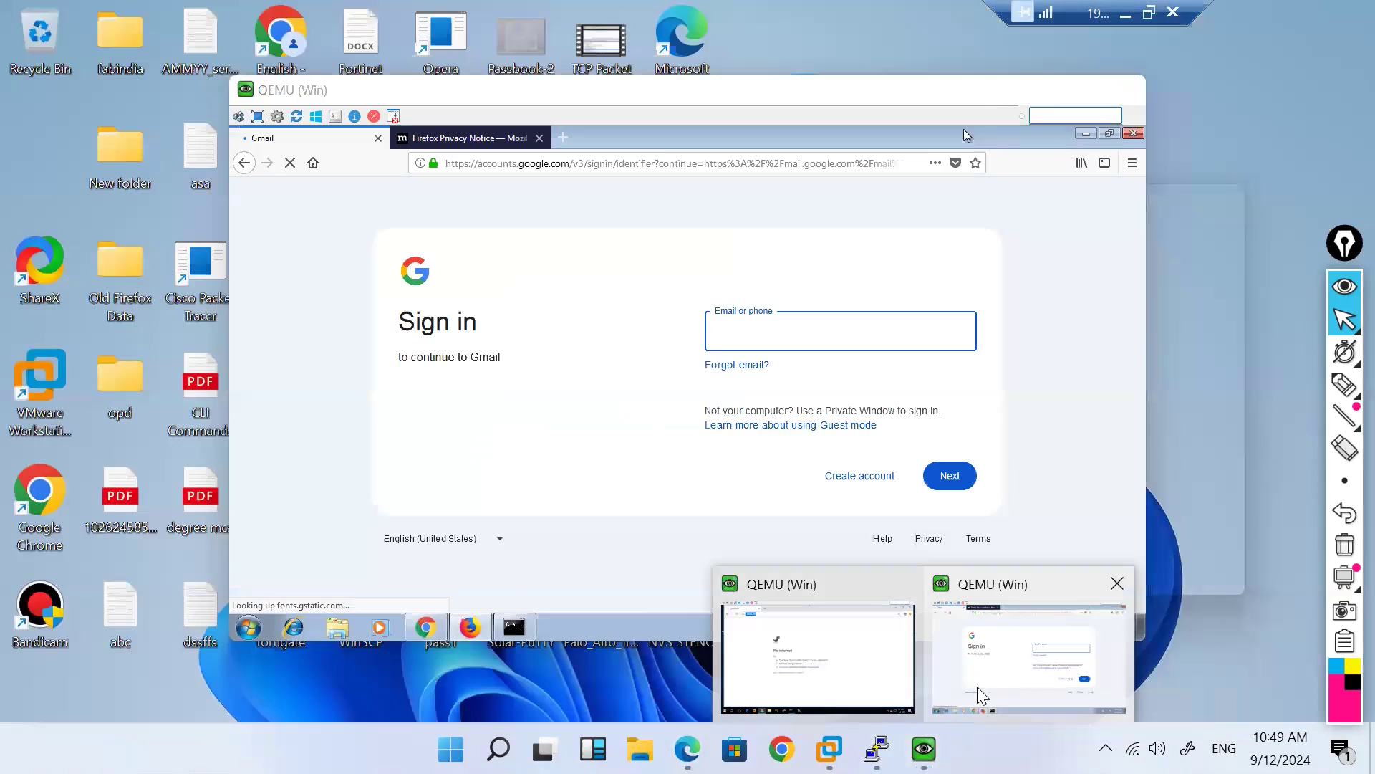
{"action": "left_click", "coordinate": [977, 686]}
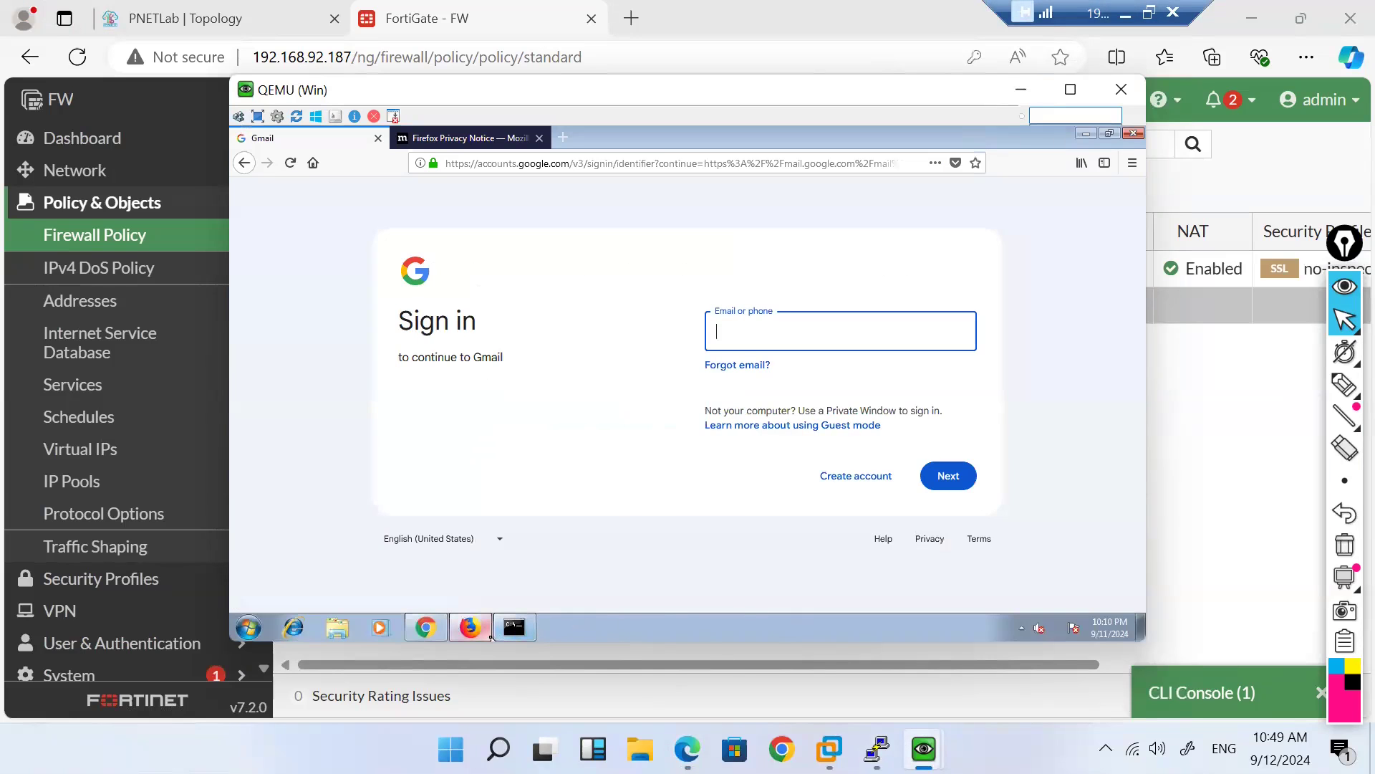
{"action": "left_click", "coordinate": [514, 627]}
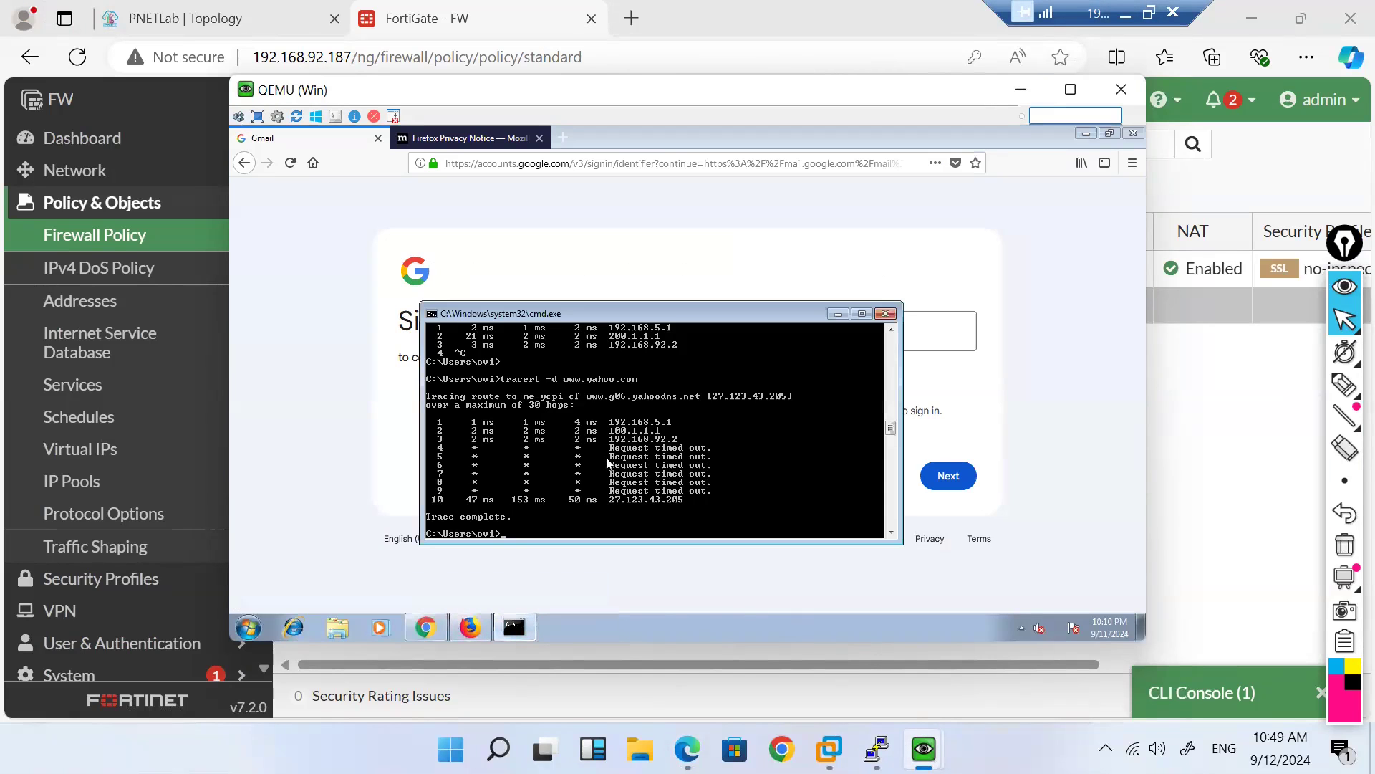
{"action": "type", "text": "ipconfig"}
{"action": "key", "text": "Return"}
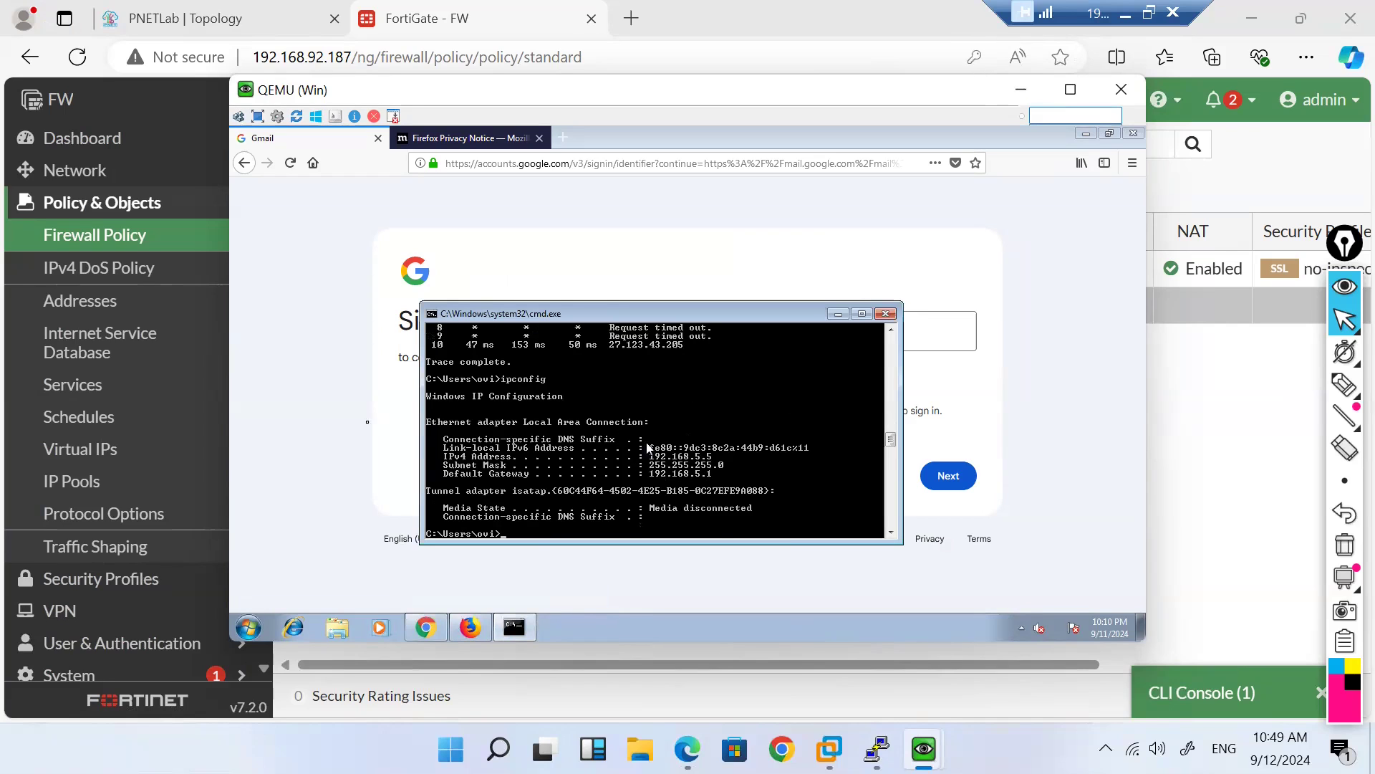
{"action": "left_click", "coordinate": [109, 610]}
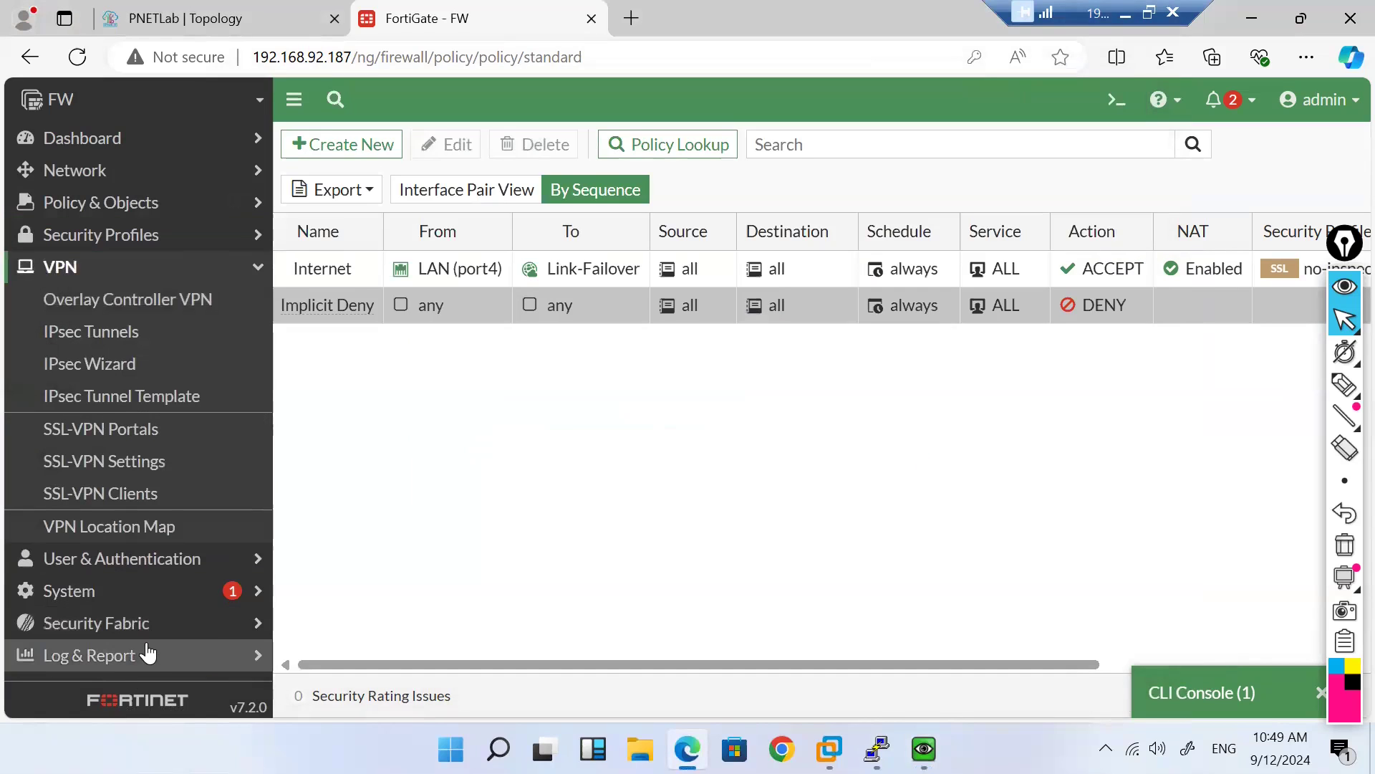
Step: Open Forward Traffic and select a 192.168.5.4 session to 142.250.194.101 (gmail.com)
{"action": "left_click", "coordinate": [148, 654]}
{"action": "left_click", "coordinate": [138, 432]}
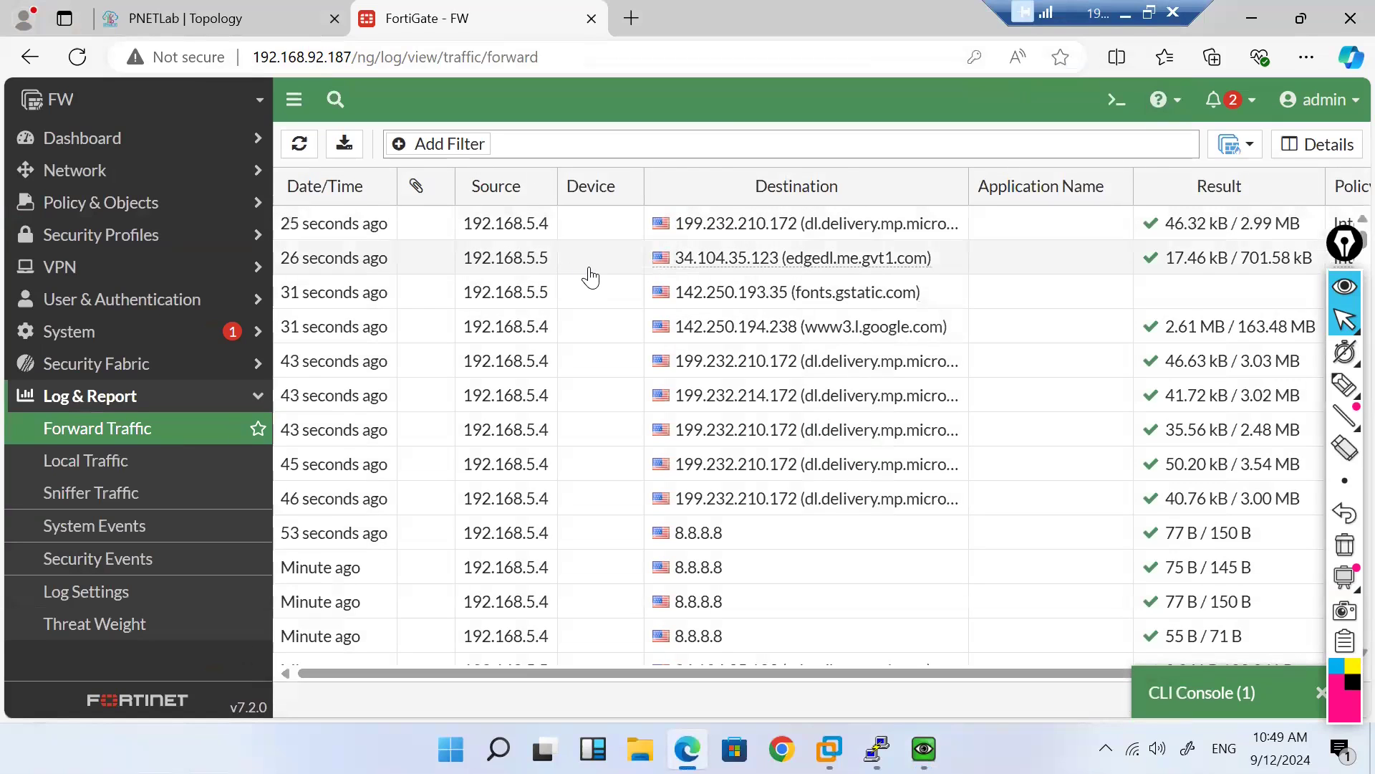
{"action": "scroll", "coordinate": [798, 273], "scroll_direction": "right", "scroll_amount": 2}
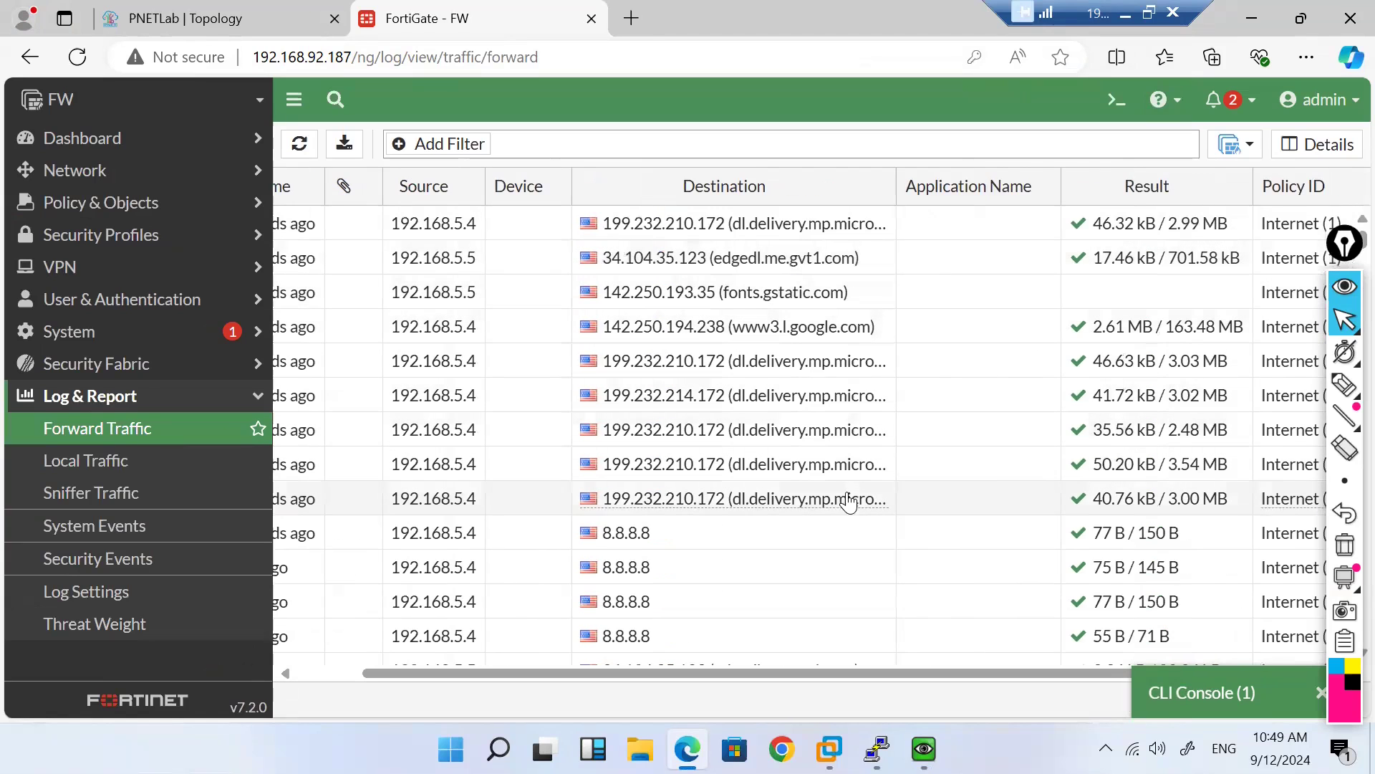
{"action": "scroll", "coordinate": [848, 502], "scroll_direction": "down", "scroll_amount": 5}
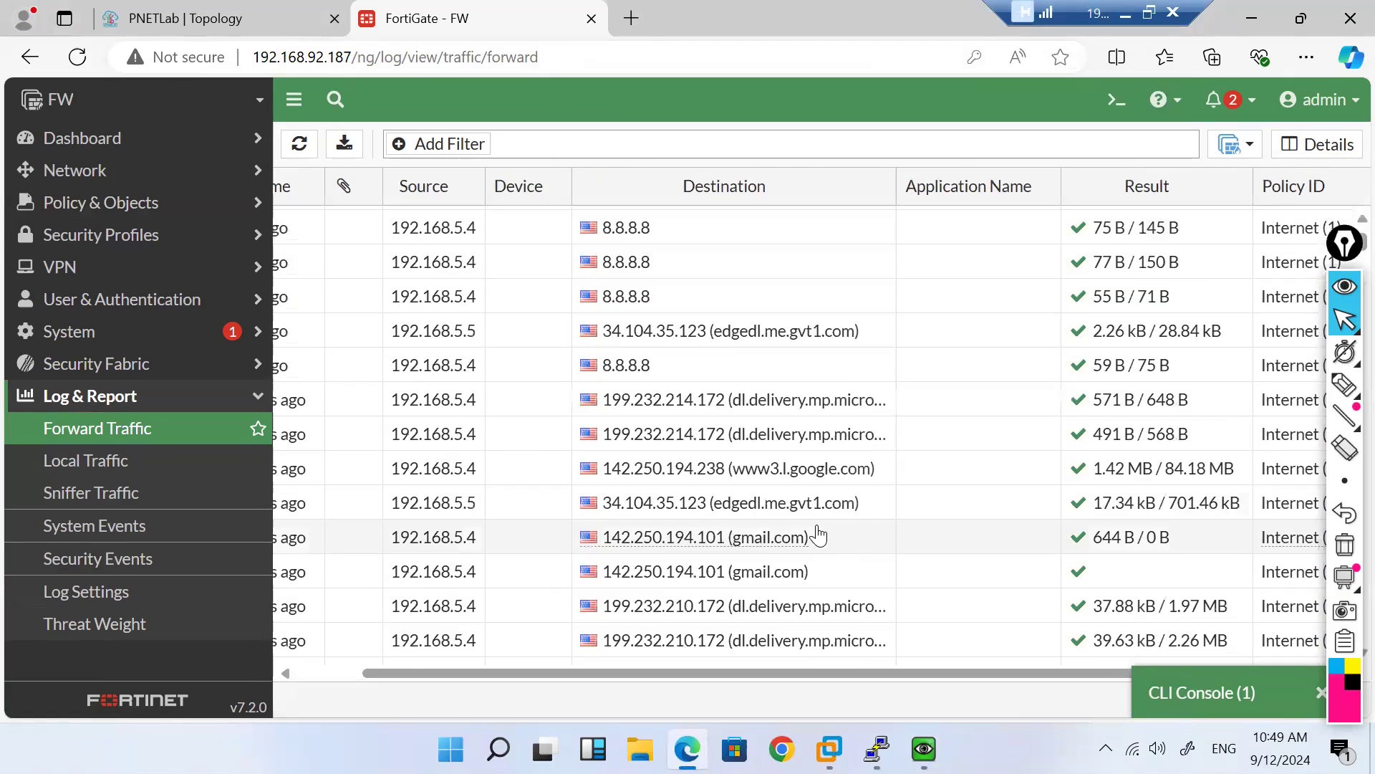
{"action": "left_click", "coordinate": [792, 546]}
Step: Briefly bring up the client VM, then minimize it back to the log
{"action": "mouse_move", "coordinate": [924, 749]}
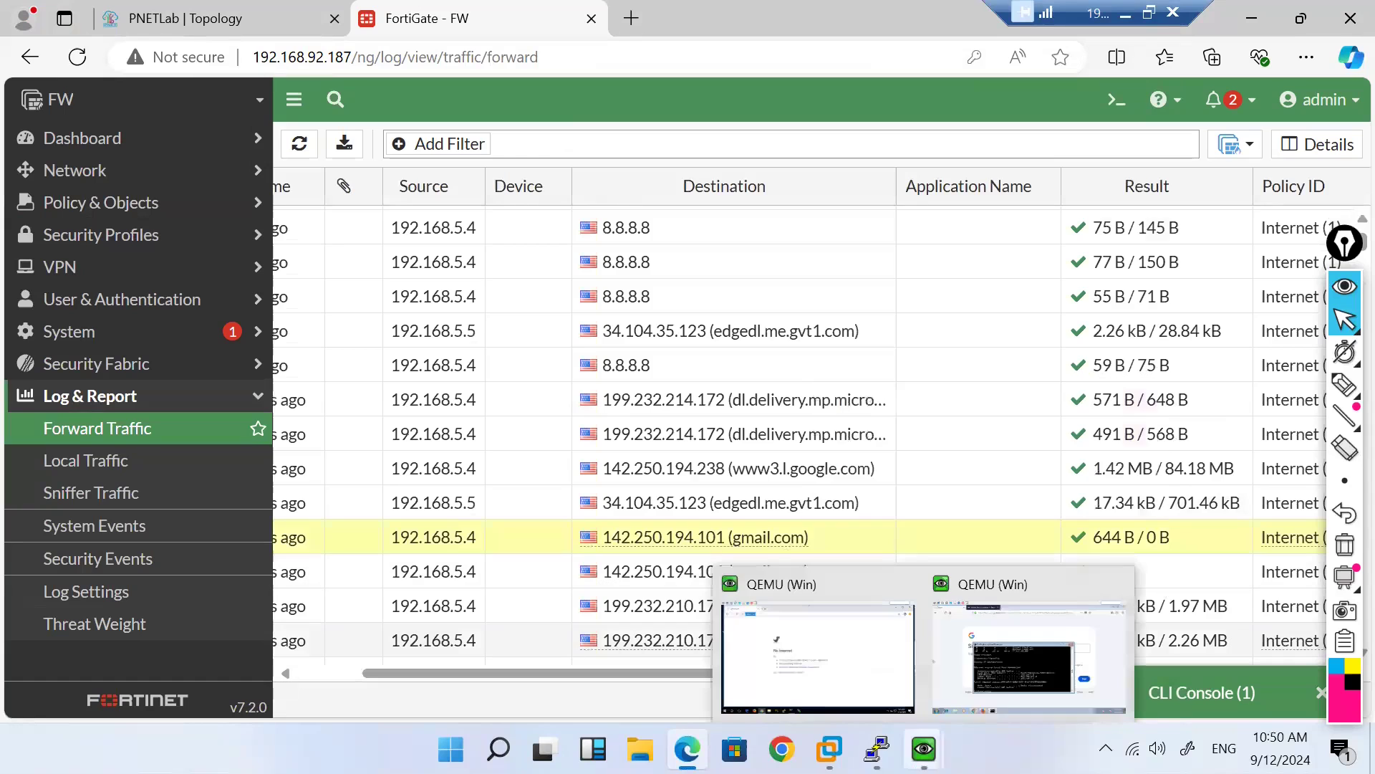
{"action": "left_click", "coordinate": [1011, 686]}
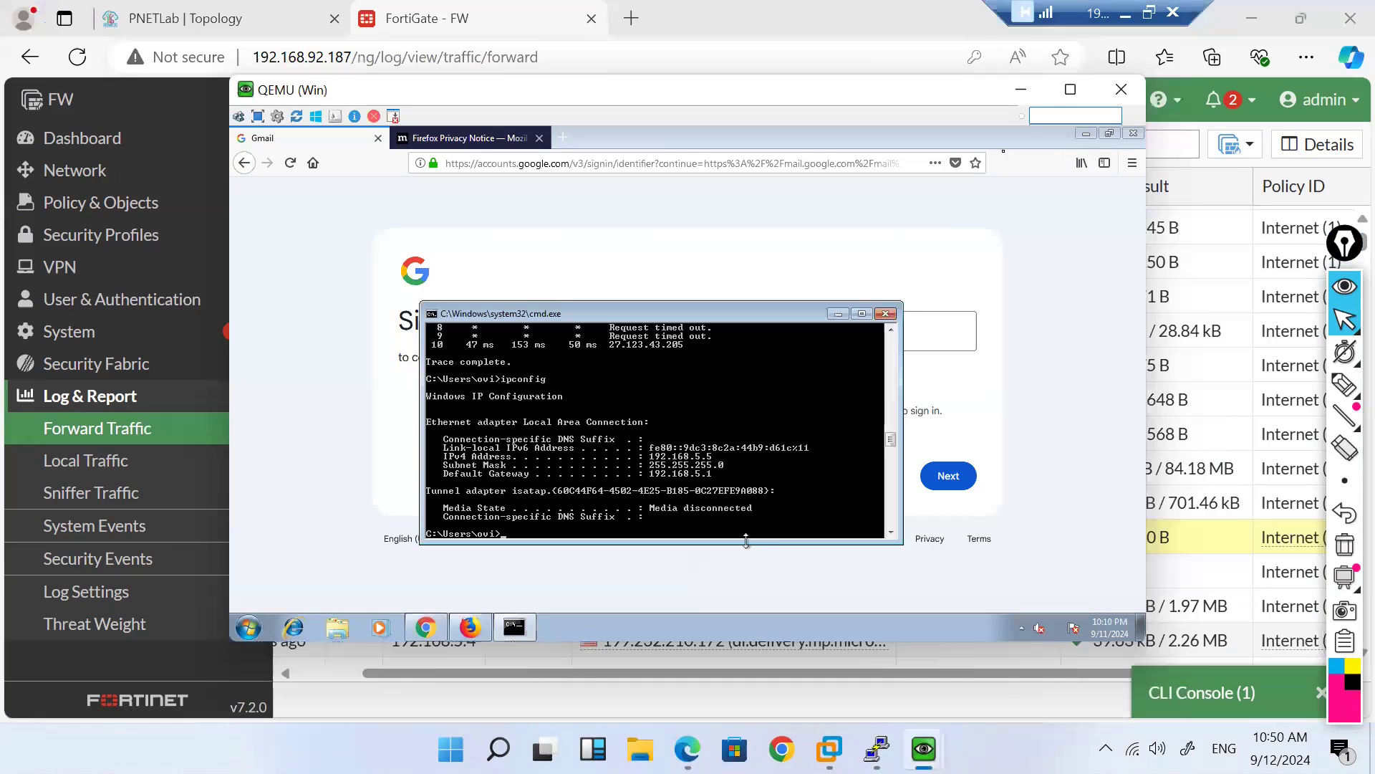
{"action": "left_click", "coordinate": [1017, 94]}
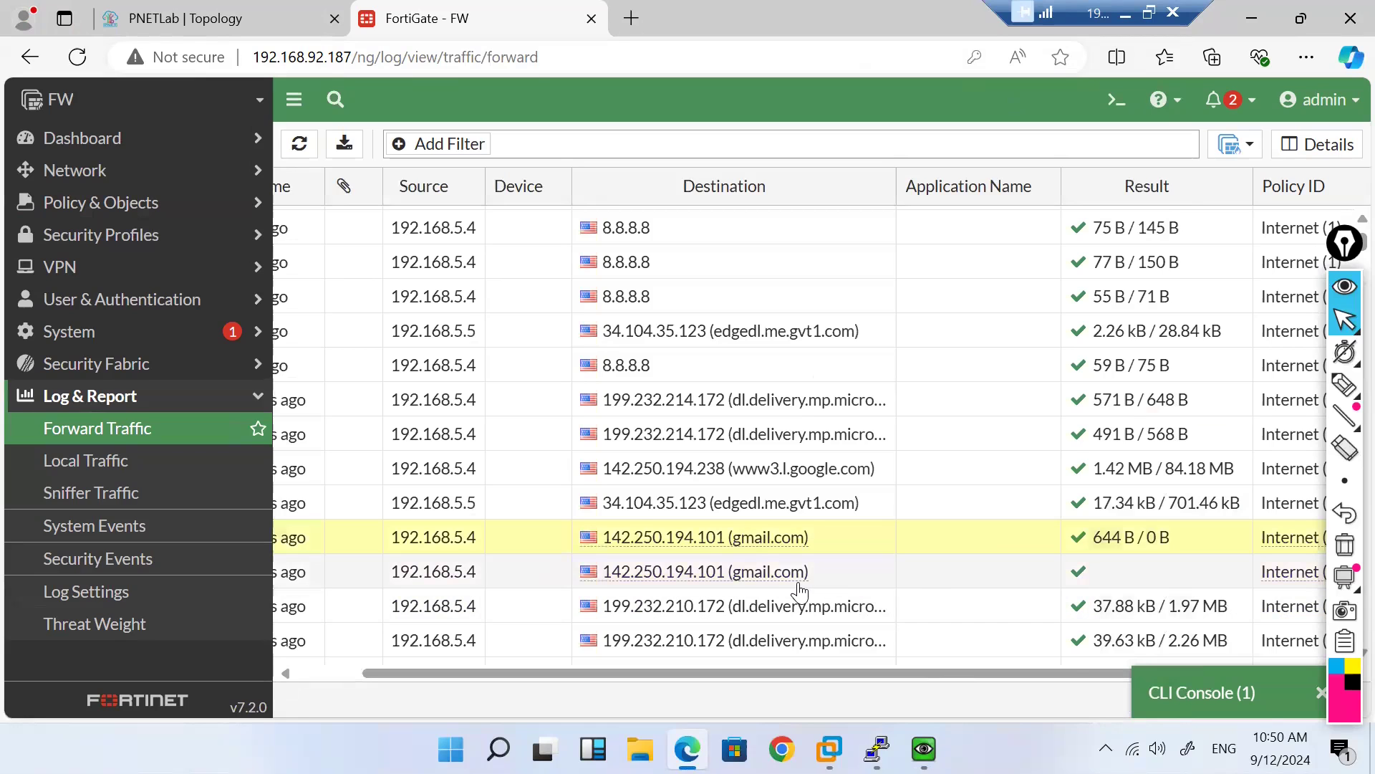
Step: Filter the Forward Traffic log to Source 192.168.5.5
{"action": "left_click", "coordinate": [437, 149]}
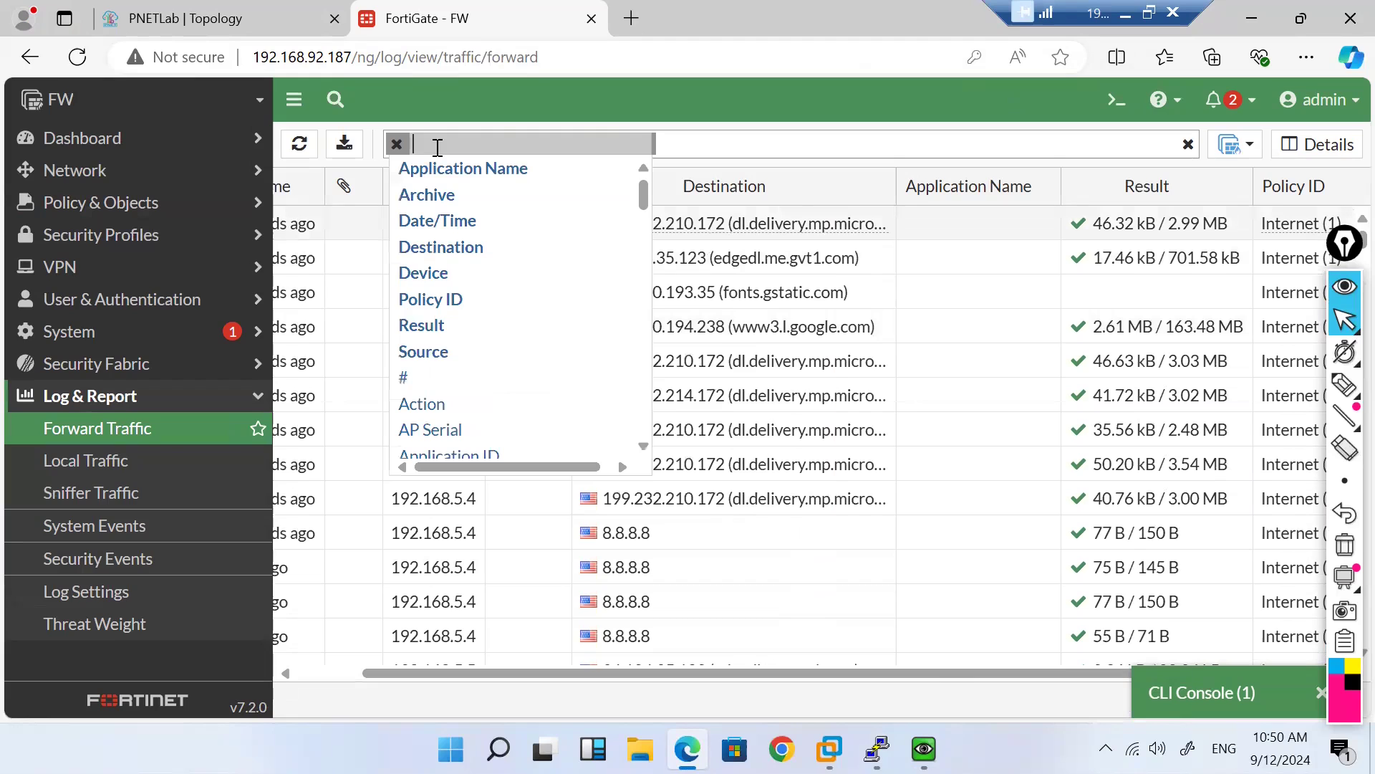
{"action": "type", "text": "so"}
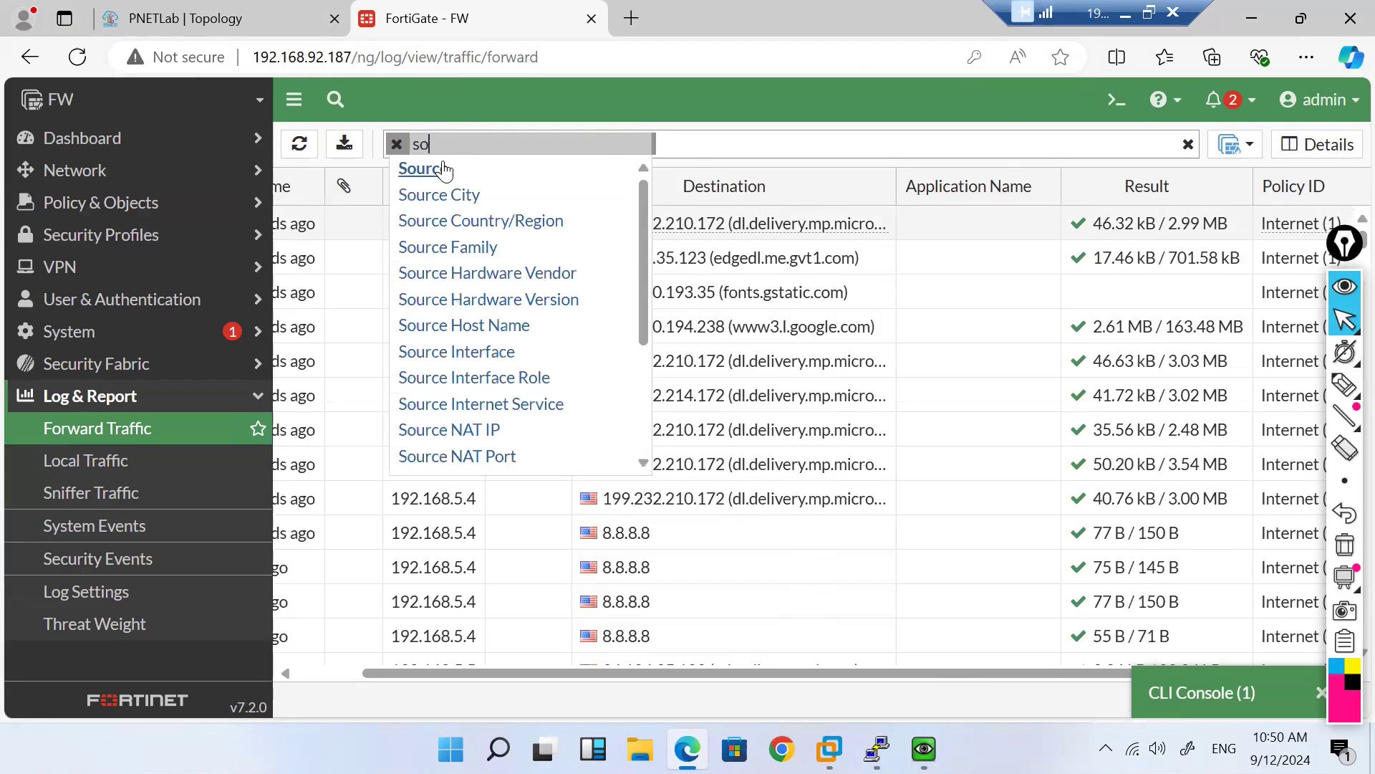
{"action": "left_click", "coordinate": [444, 167]}
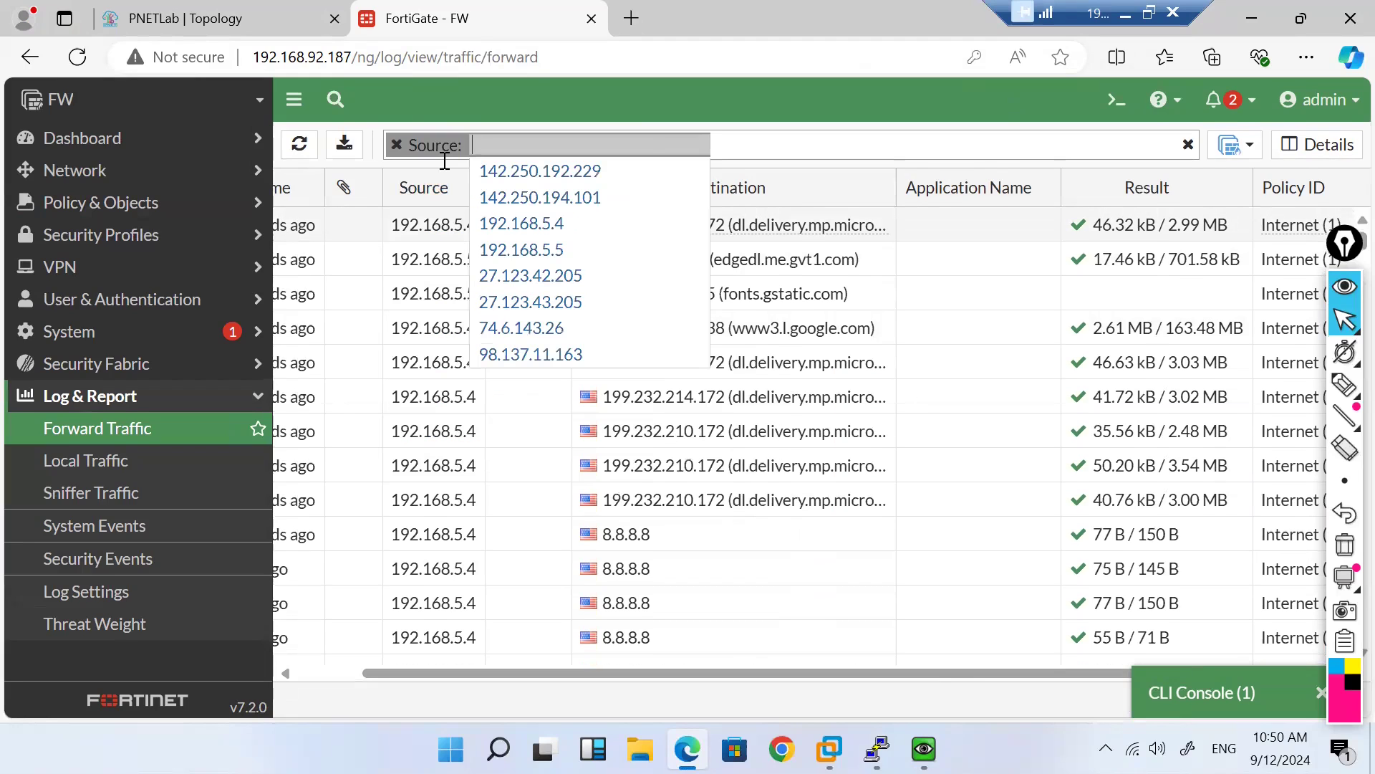
{"action": "left_click", "coordinate": [548, 247]}
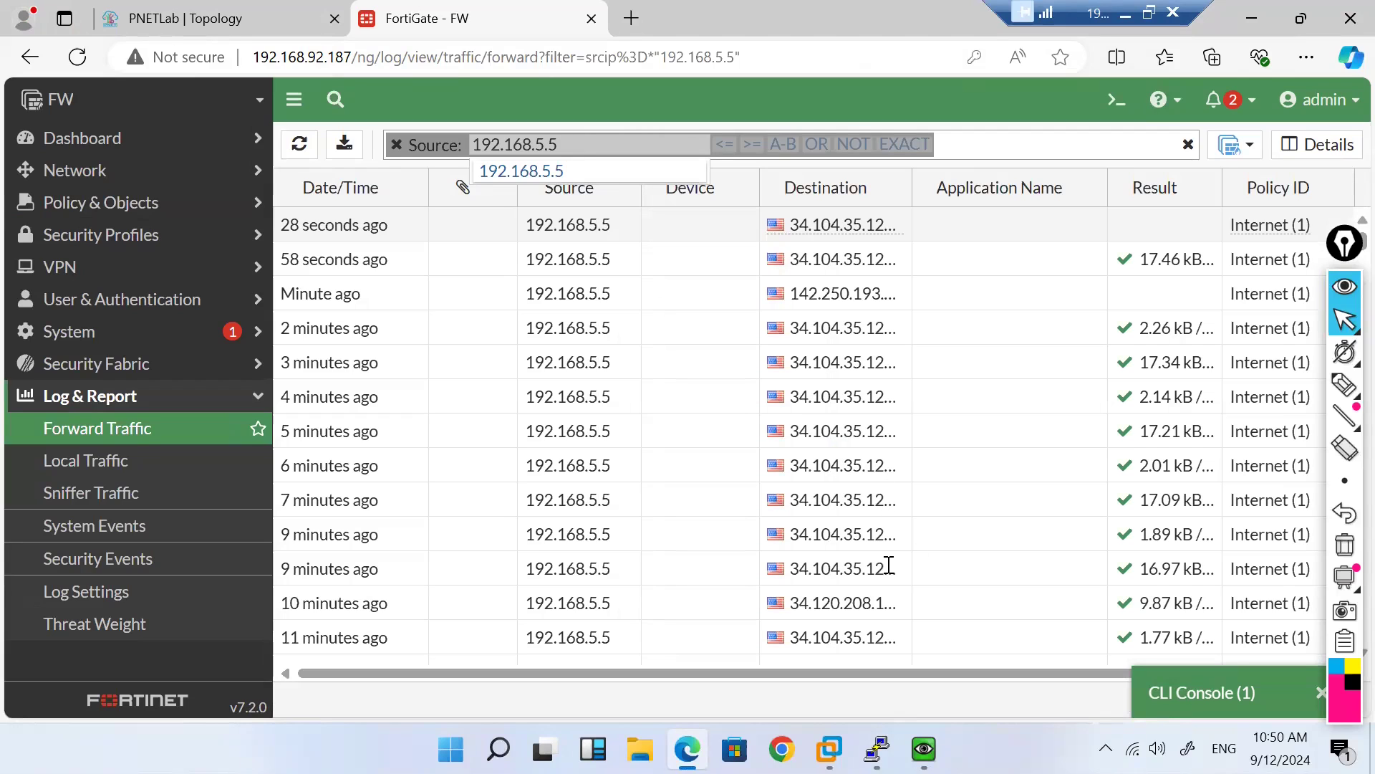
{"action": "left_click", "coordinate": [593, 334]}
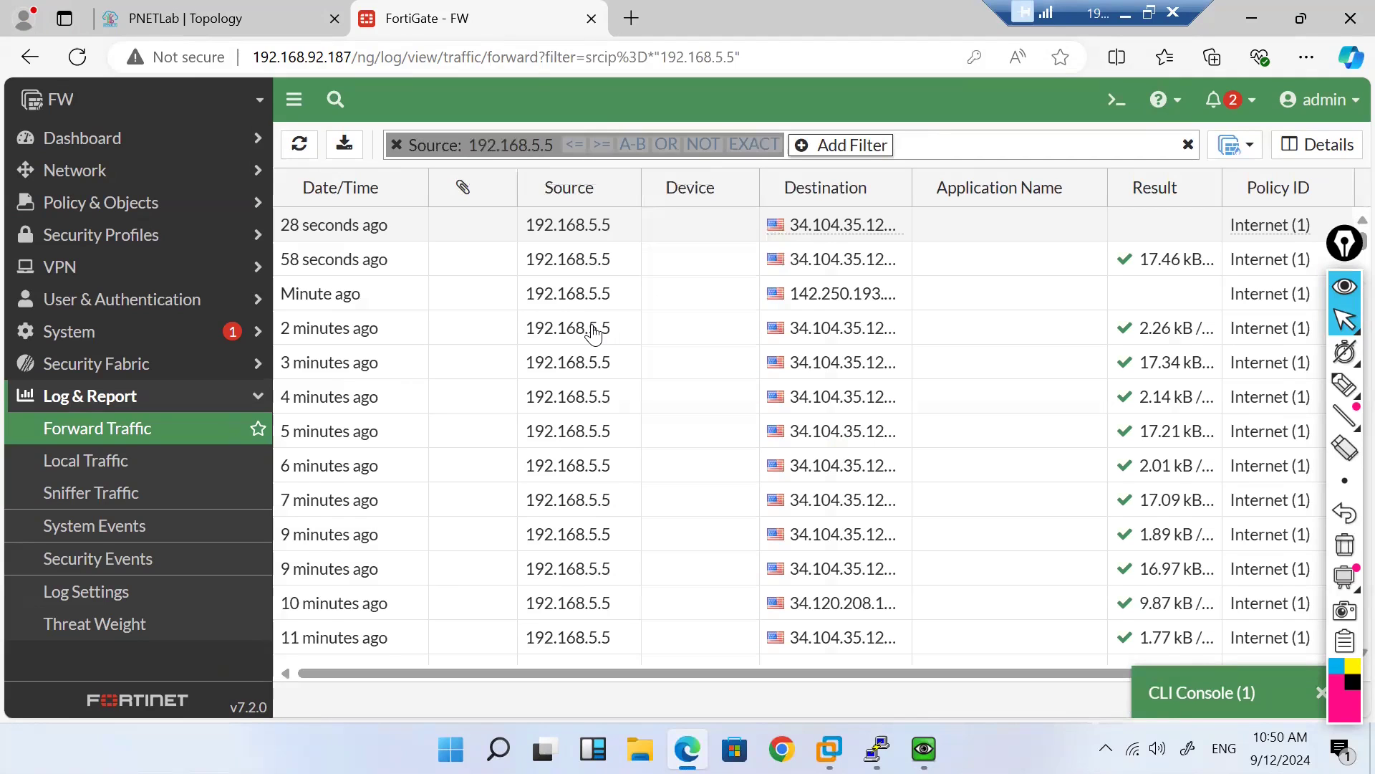
Step: Inspect the Log Details of an 8.8.8.8 DNS session, then close the panel
{"action": "scroll", "coordinate": [724, 442], "scroll_direction": "down", "scroll_amount": 5}
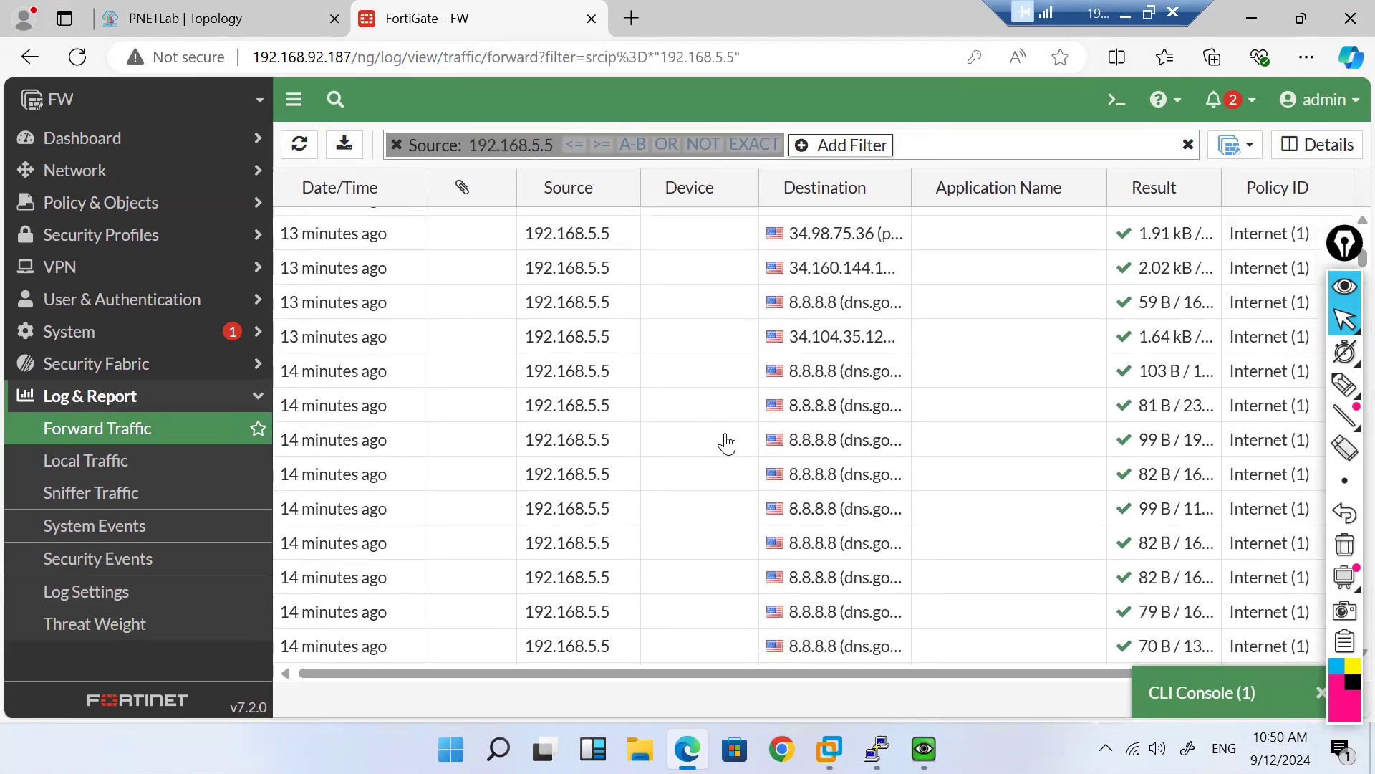
{"action": "double_click", "coordinate": [683, 442]}
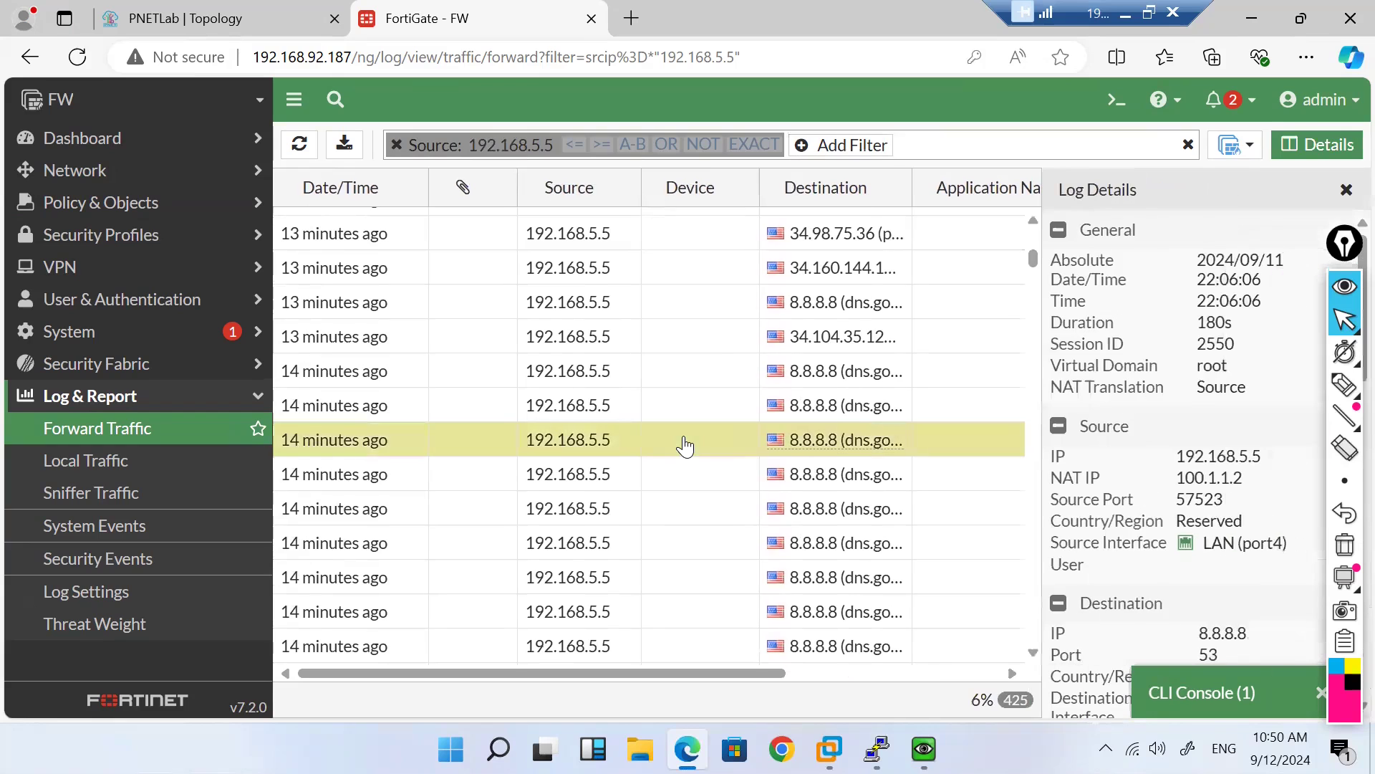
{"action": "left_click", "coordinate": [1347, 191]}
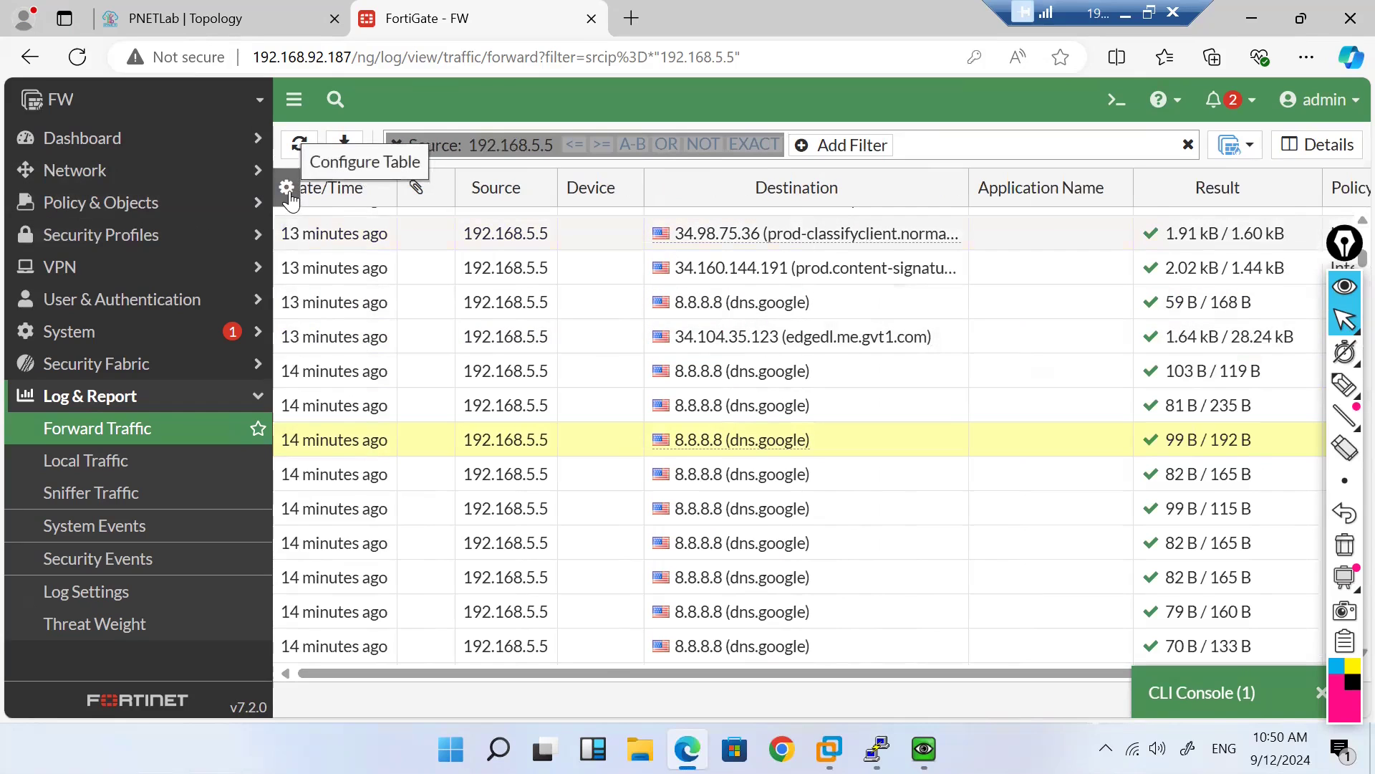
Step: Add the Service column (HTTP/HTTPS) and move it beside Application Name
{"action": "left_click", "coordinate": [287, 188]}
{"action": "scroll", "coordinate": [454, 516], "scroll_direction": "down", "scroll_amount": 5}
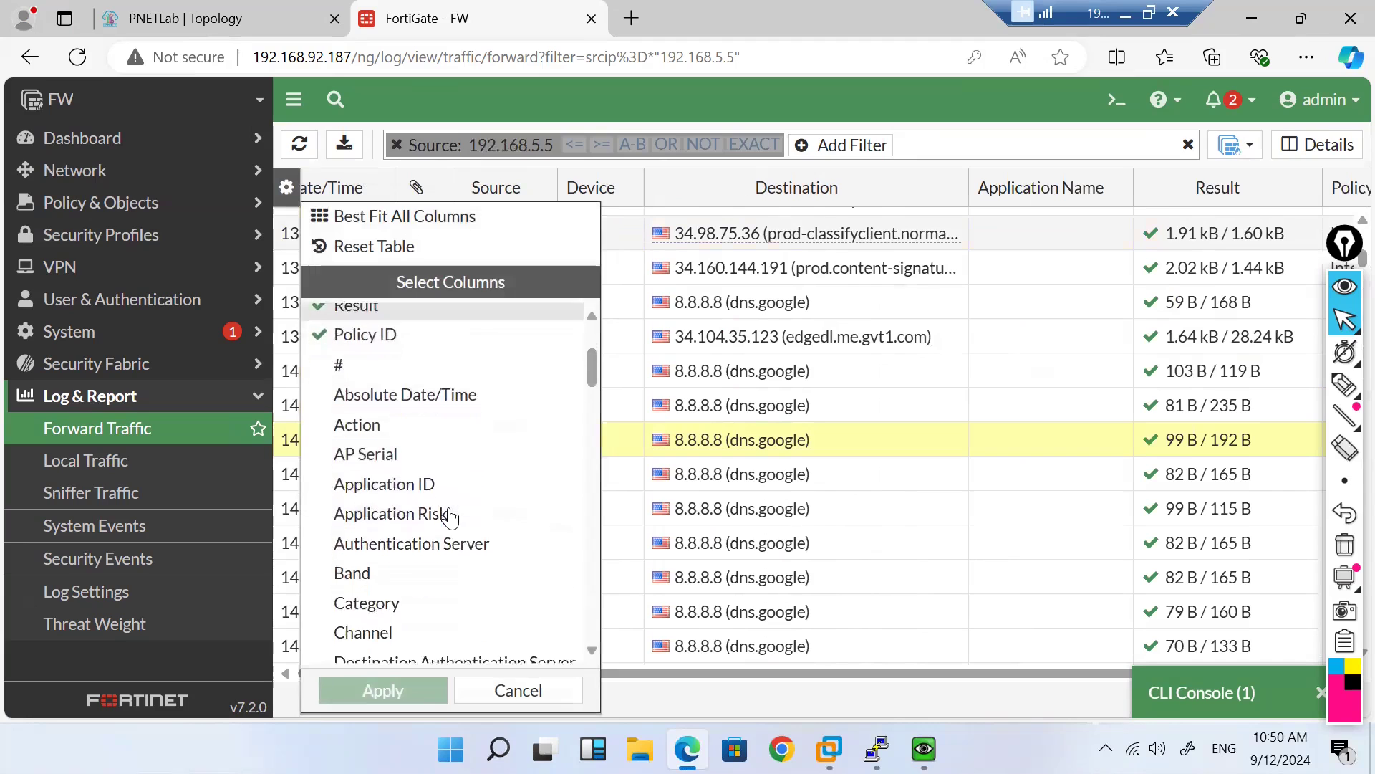
{"action": "scroll", "coordinate": [451, 517], "scroll_direction": "down", "scroll_amount": 3}
{"action": "scroll", "coordinate": [451, 517], "scroll_direction": "up", "scroll_amount": 3}
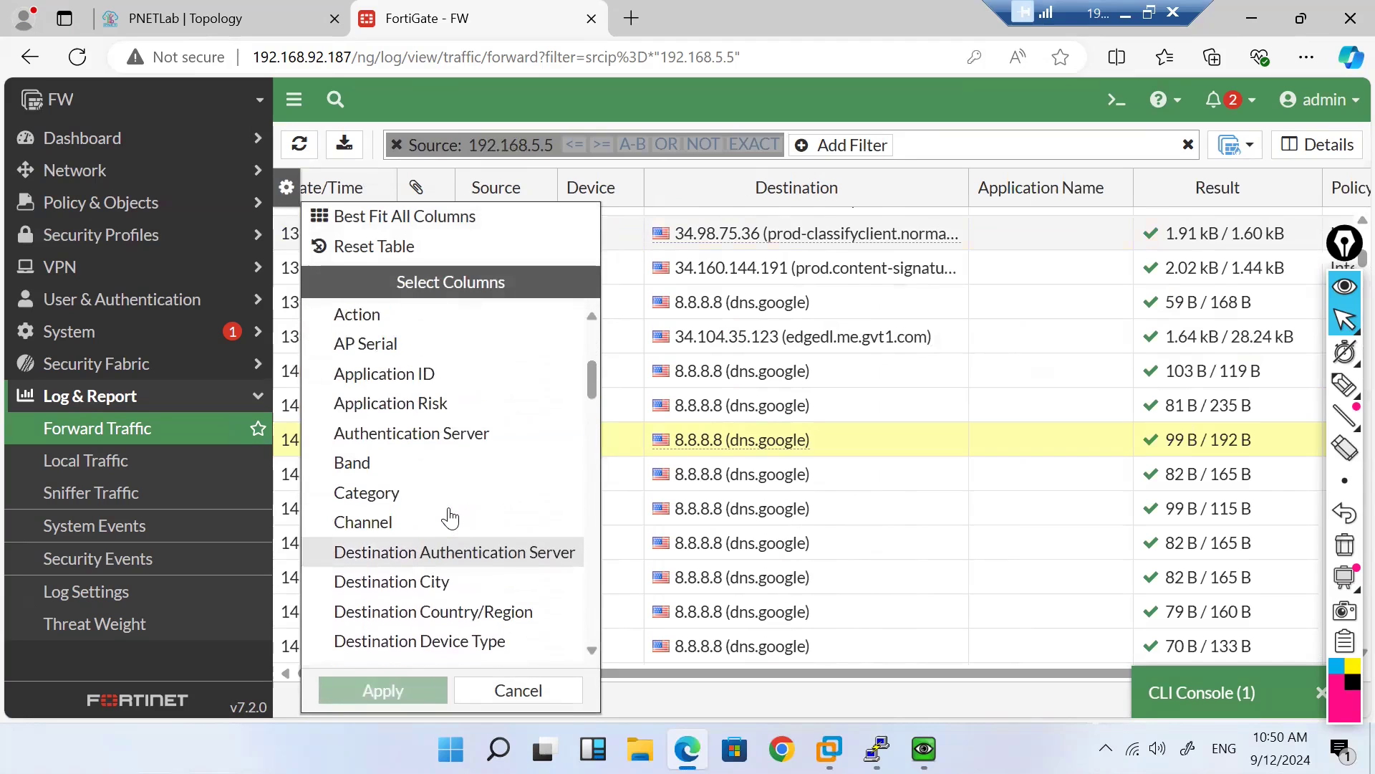
{"action": "scroll", "coordinate": [451, 517], "scroll_direction": "down", "scroll_amount": 8}
{"action": "scroll", "coordinate": [450, 518], "scroll_direction": "down", "scroll_amount": 8}
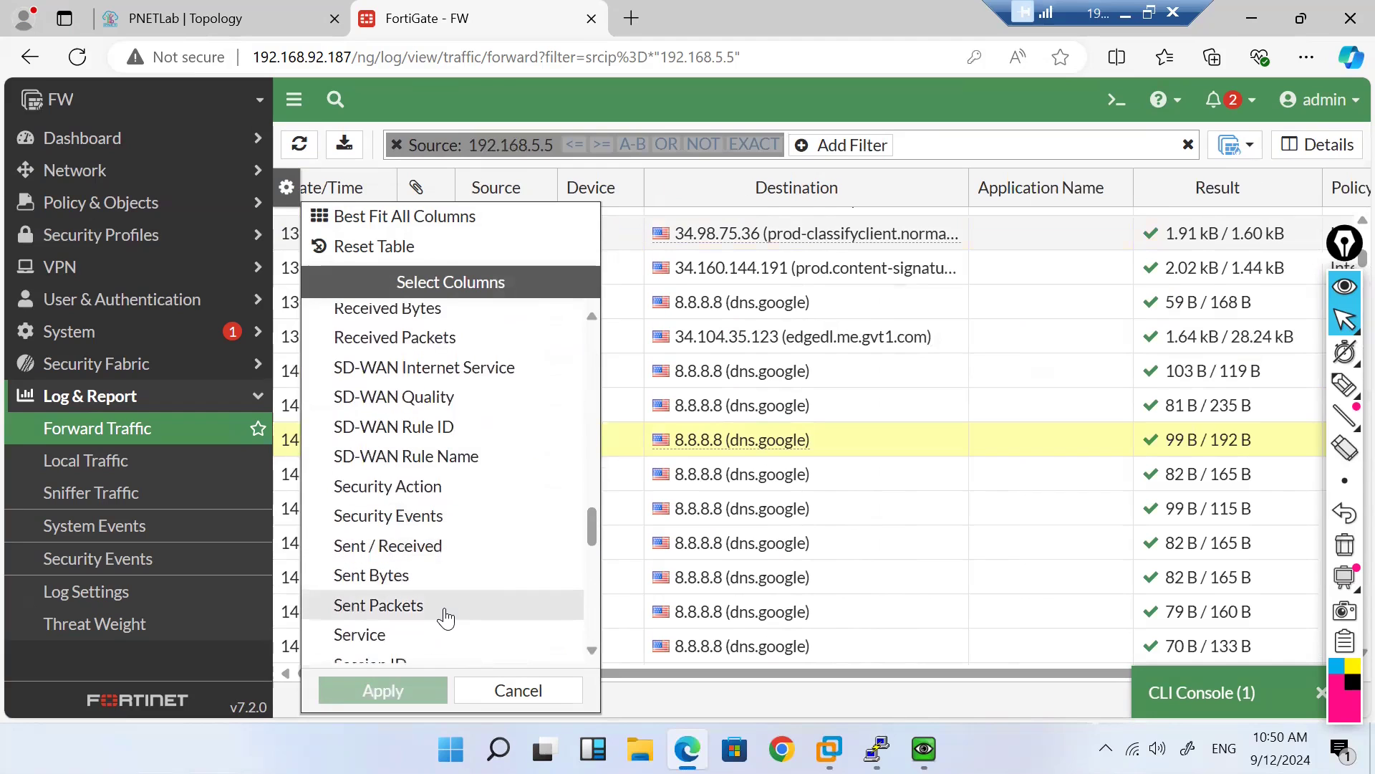
{"action": "scroll", "coordinate": [445, 617], "scroll_direction": "down", "scroll_amount": 1}
{"action": "left_click", "coordinate": [412, 618]}
{"action": "left_click", "coordinate": [399, 690]}
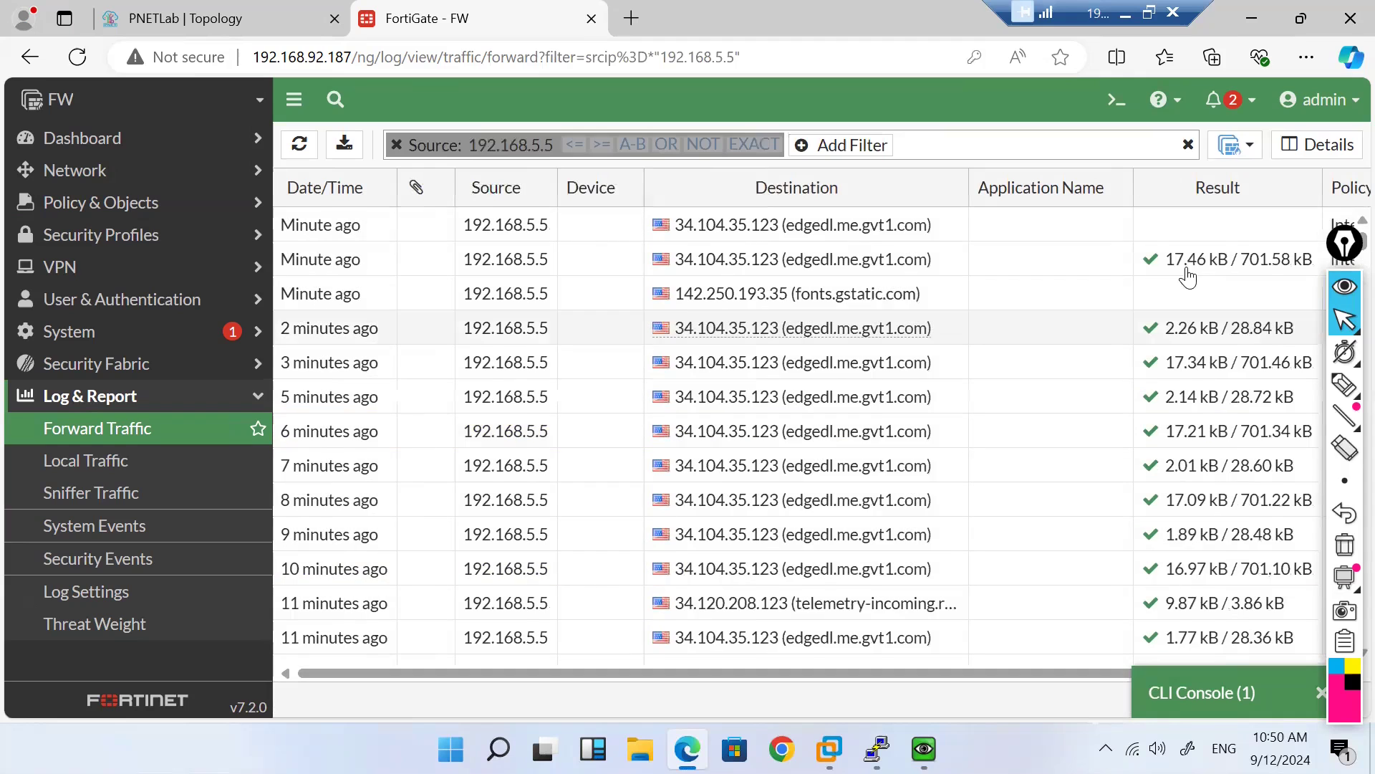
{"action": "scroll", "coordinate": [1175, 272], "scroll_direction": "right", "scroll_amount": 3}
{"action": "left_click_drag", "start_coordinate": [1298, 188], "coordinate": [909, 180]}
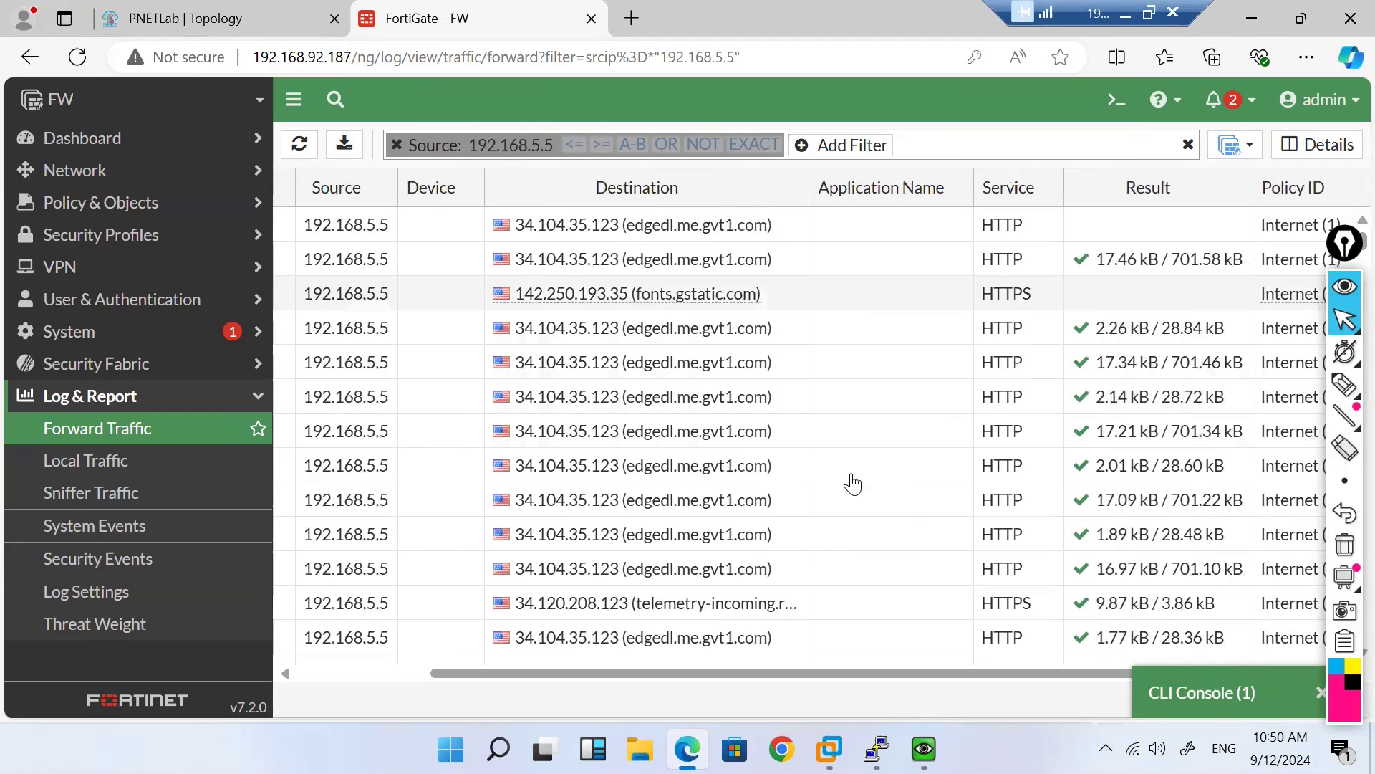
Step: Load gmail.com in Firefox on the QEMU Windows client VM
{"action": "mouse_move", "coordinate": [924, 748]}
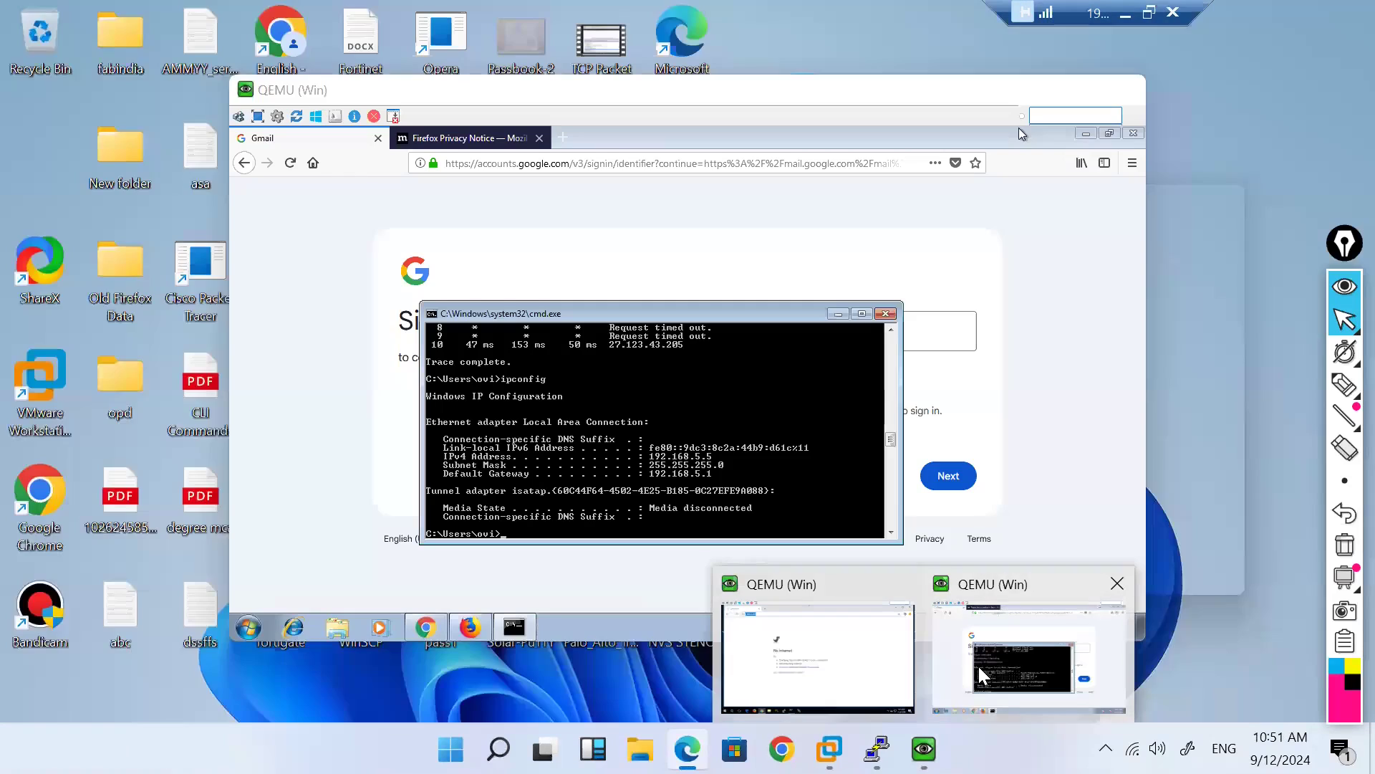
{"action": "left_click", "coordinate": [1030, 655]}
{"action": "left_click", "coordinate": [524, 163]}
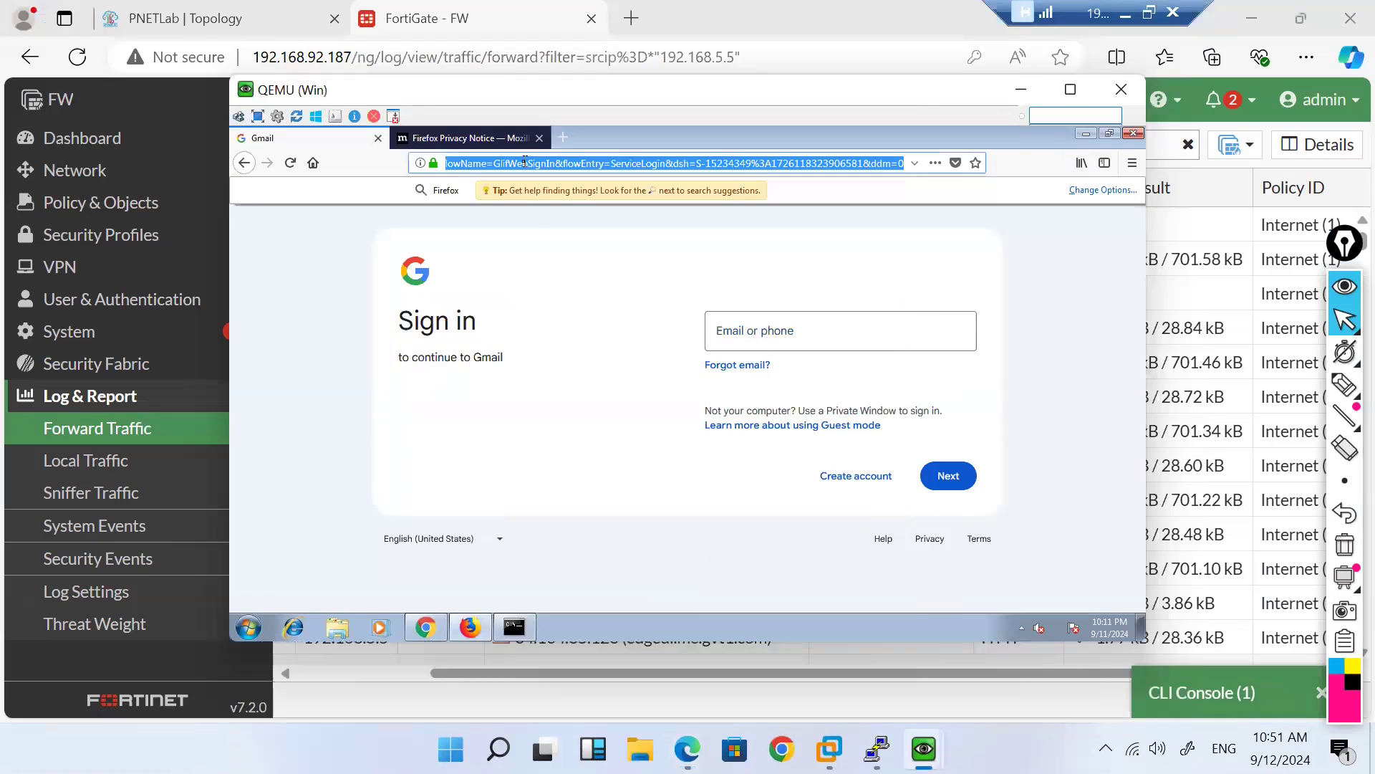
{"action": "type", "text": "gmail.com"}
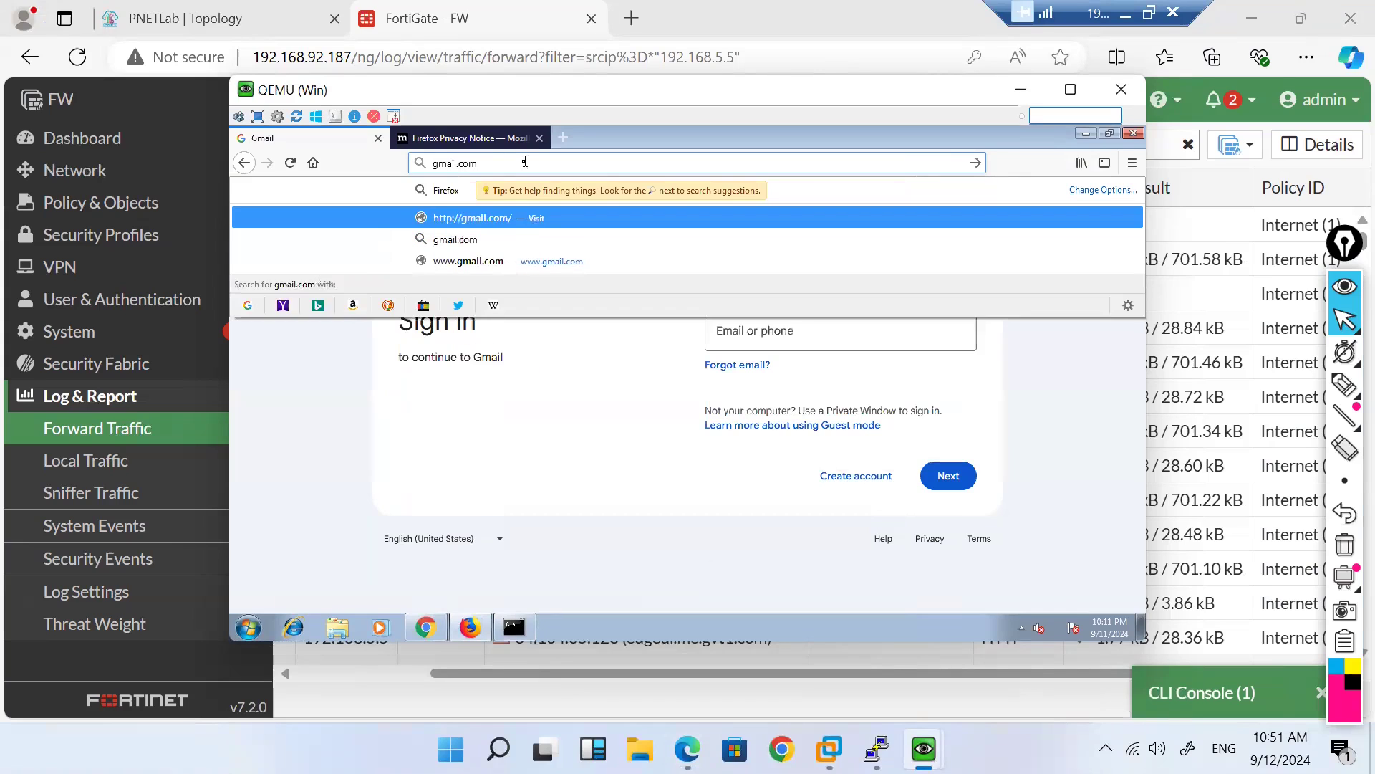
{"action": "key", "text": "Return"}
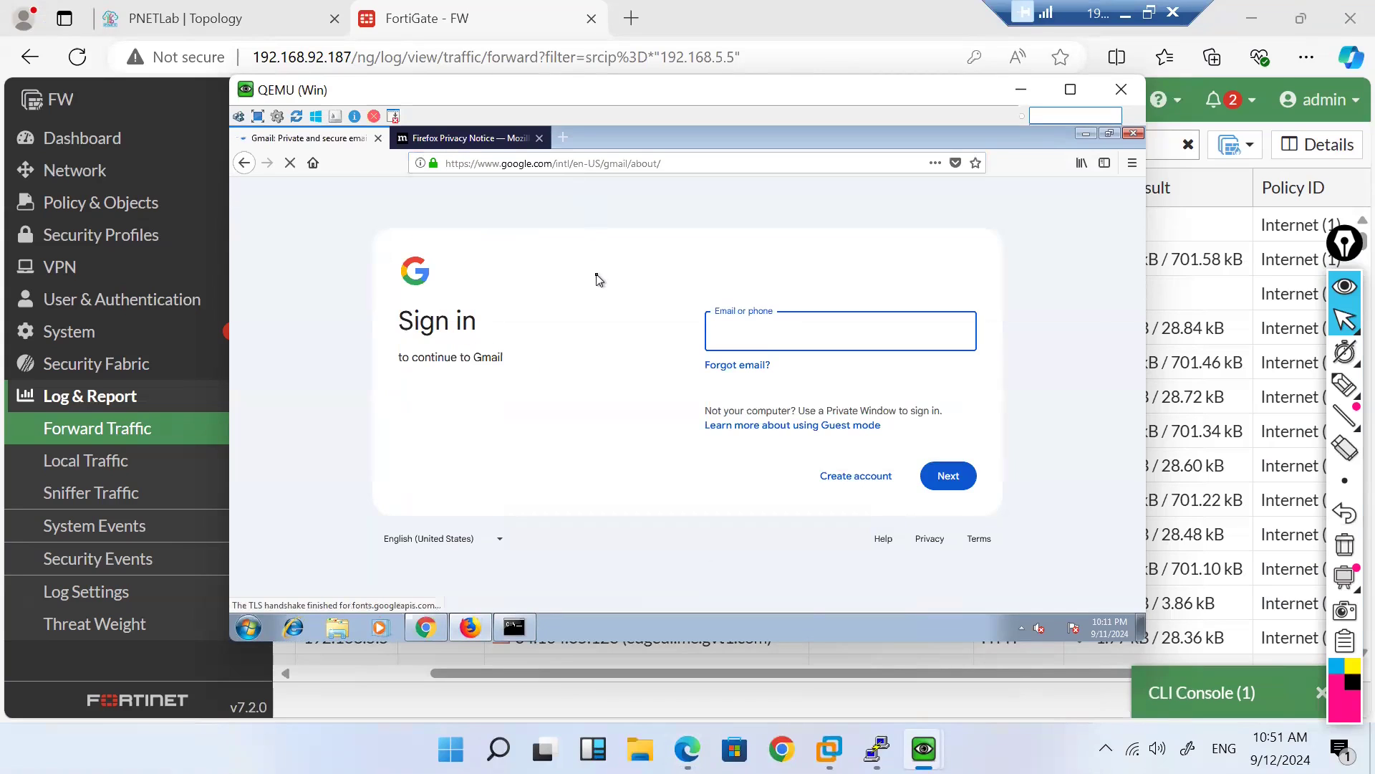
Step: Retry yahoo.com in Chrome on the other client, open the Gmail sign-in page, then minimize the VM
{"action": "mouse_move", "coordinate": [914, 737]}
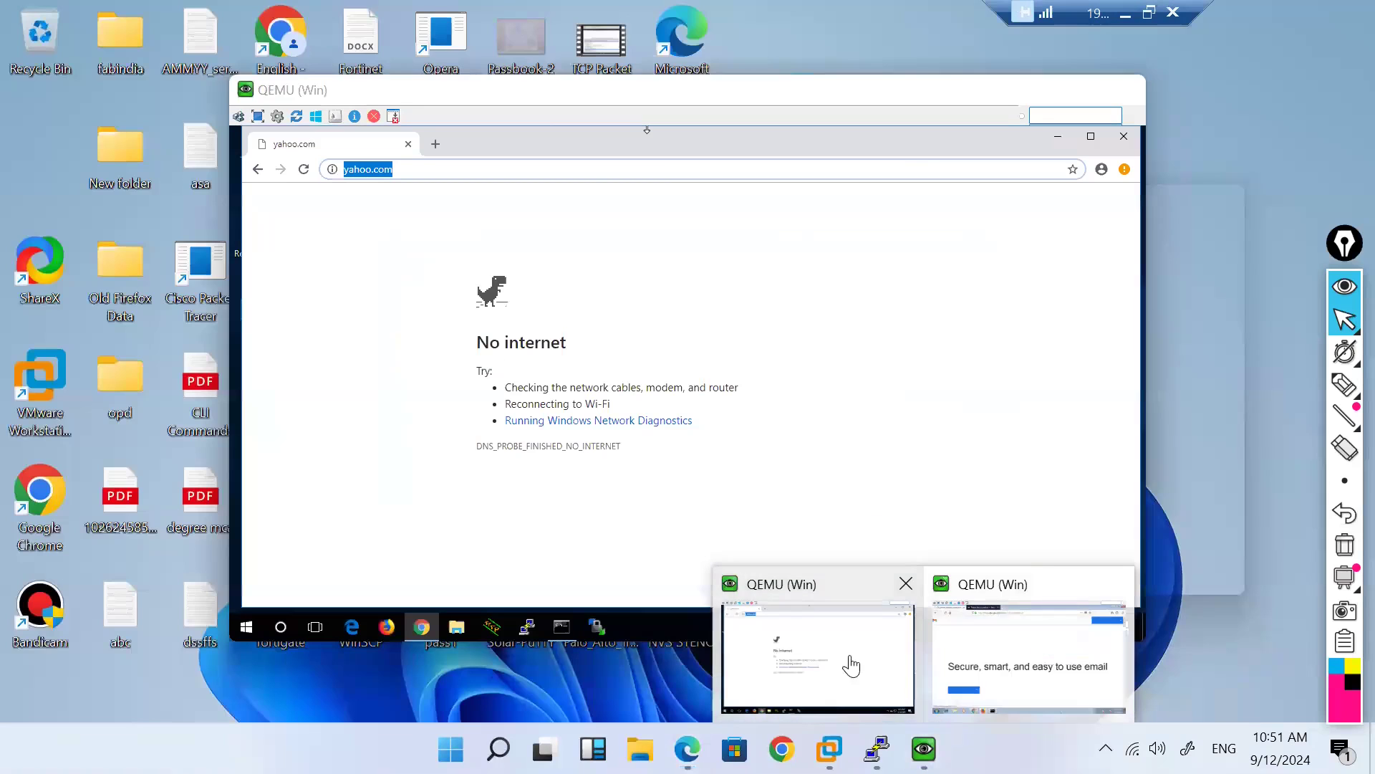
{"action": "left_click", "coordinate": [851, 664]}
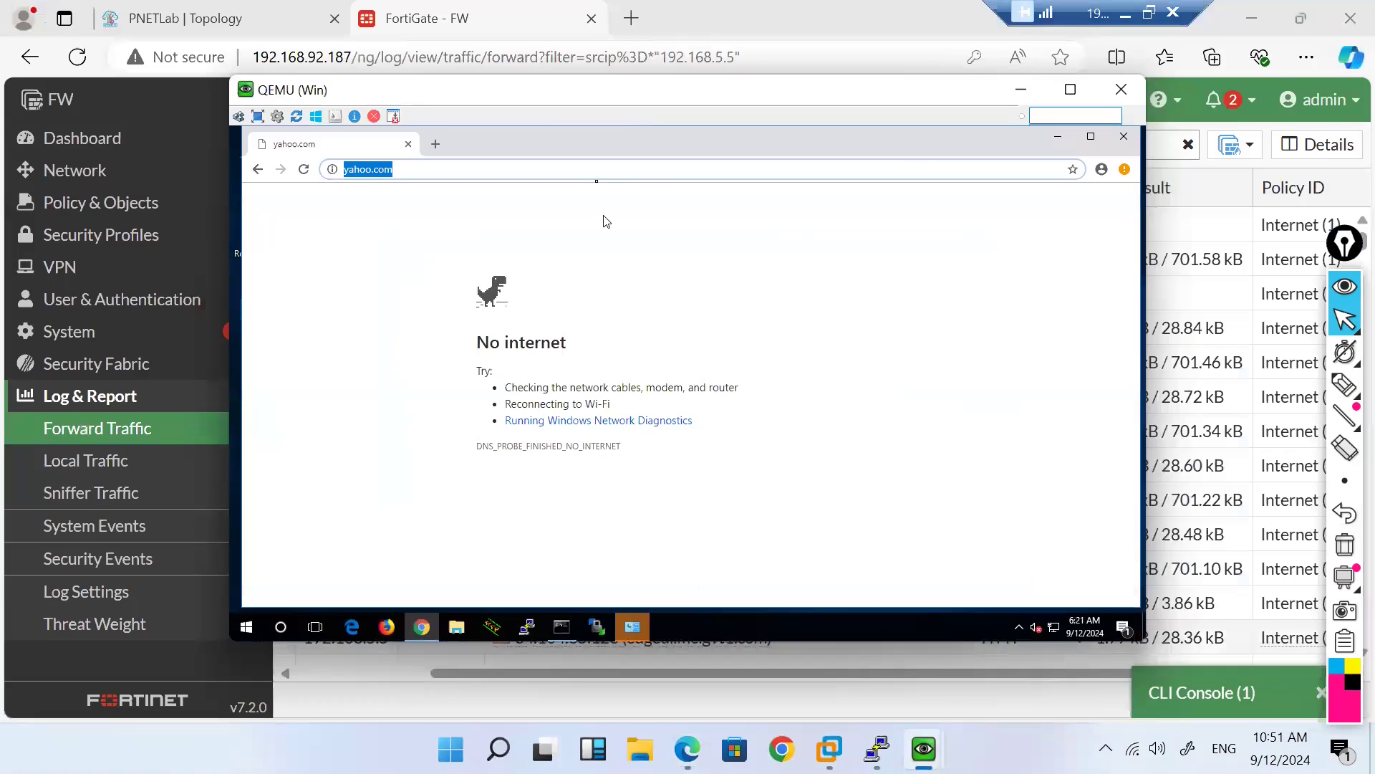
{"action": "key", "text": "Return"}
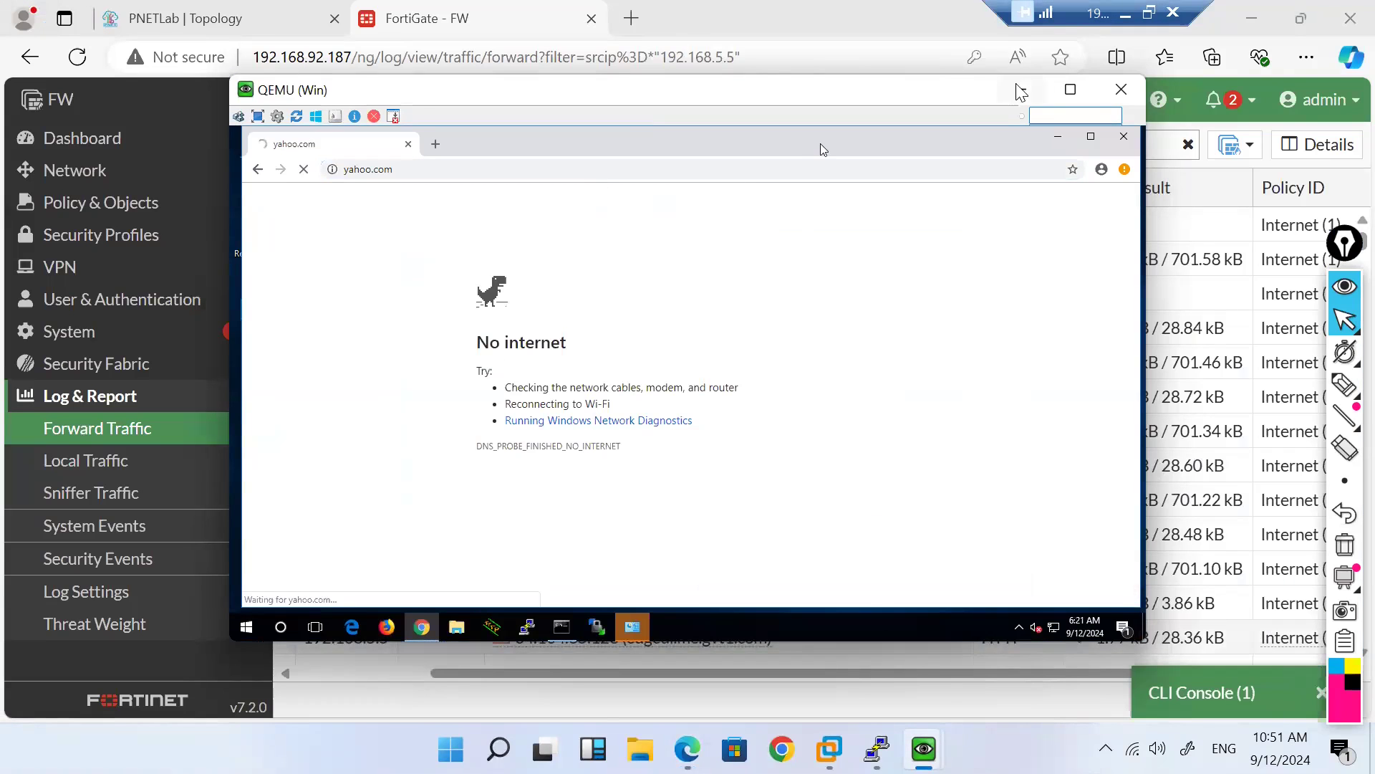
{"action": "left_click", "coordinate": [1021, 89]}
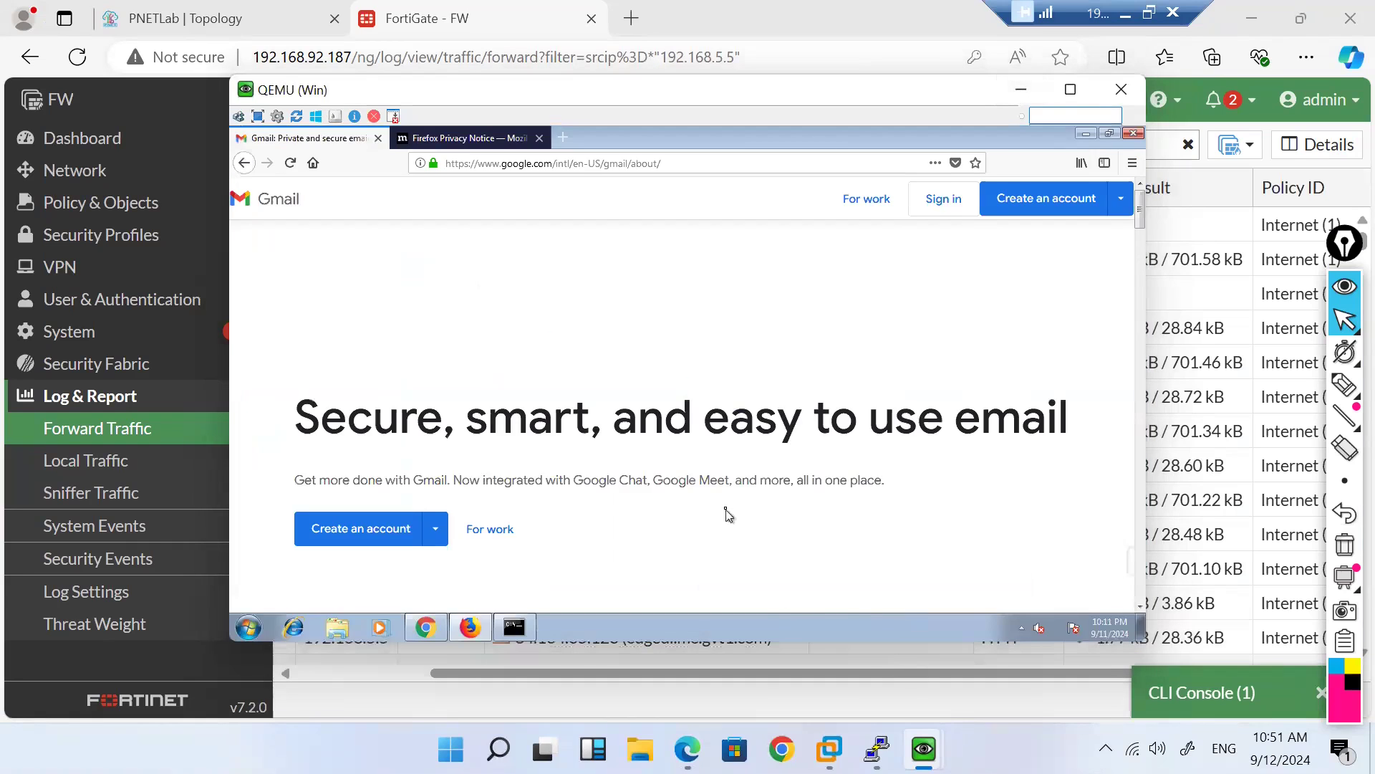
{"action": "left_click", "coordinate": [949, 205]}
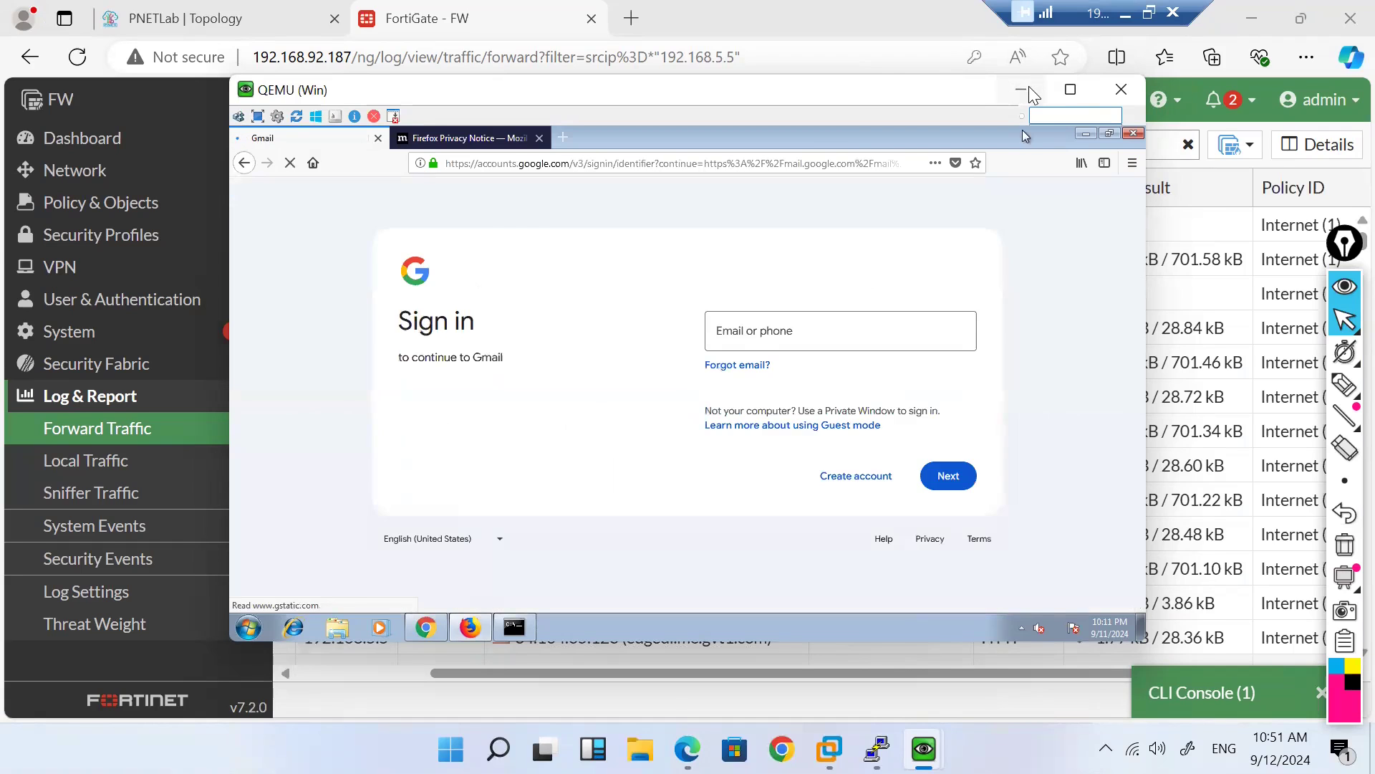
{"action": "left_click", "coordinate": [1030, 86]}
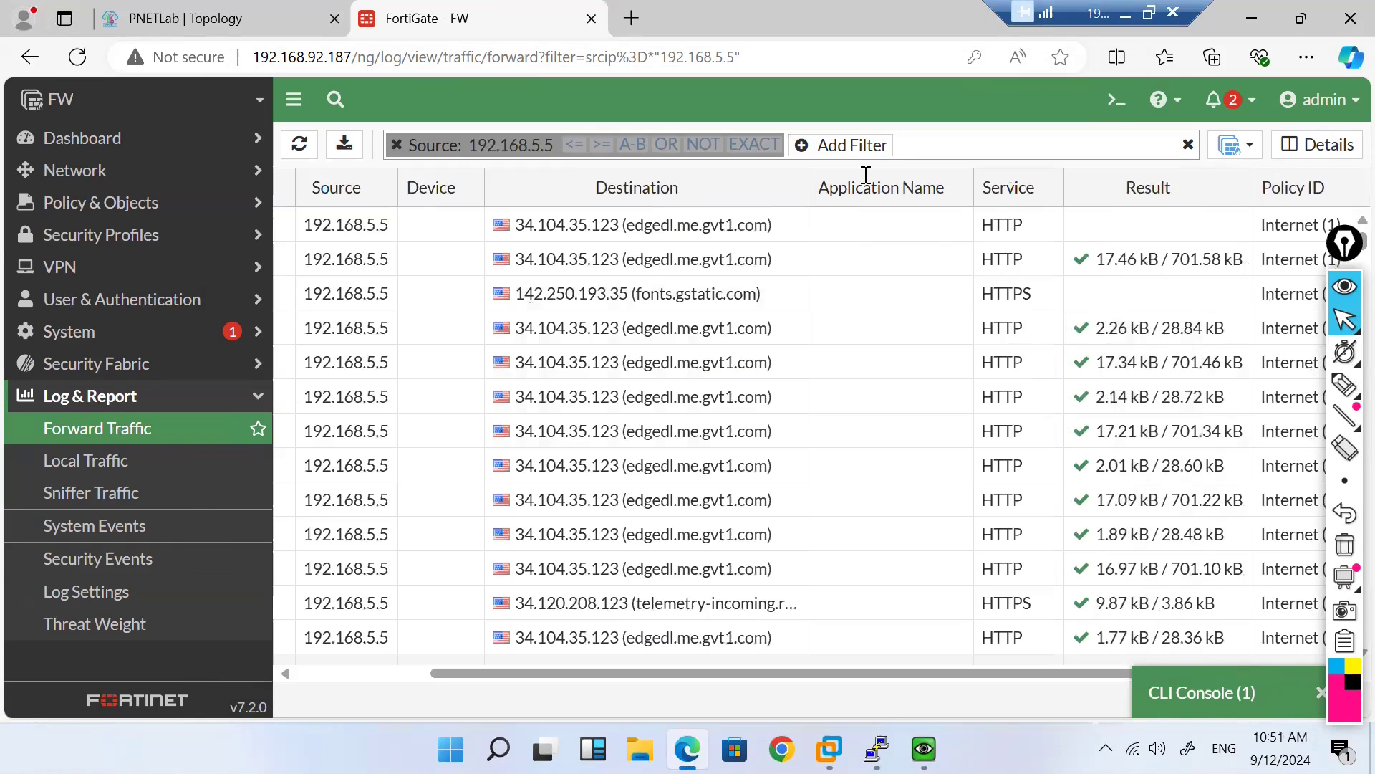
Step: Refresh the Forward Traffic log, zoom out, and inspect the newest 142.250.194.238 session details
{"action": "left_click", "coordinate": [295, 147]}
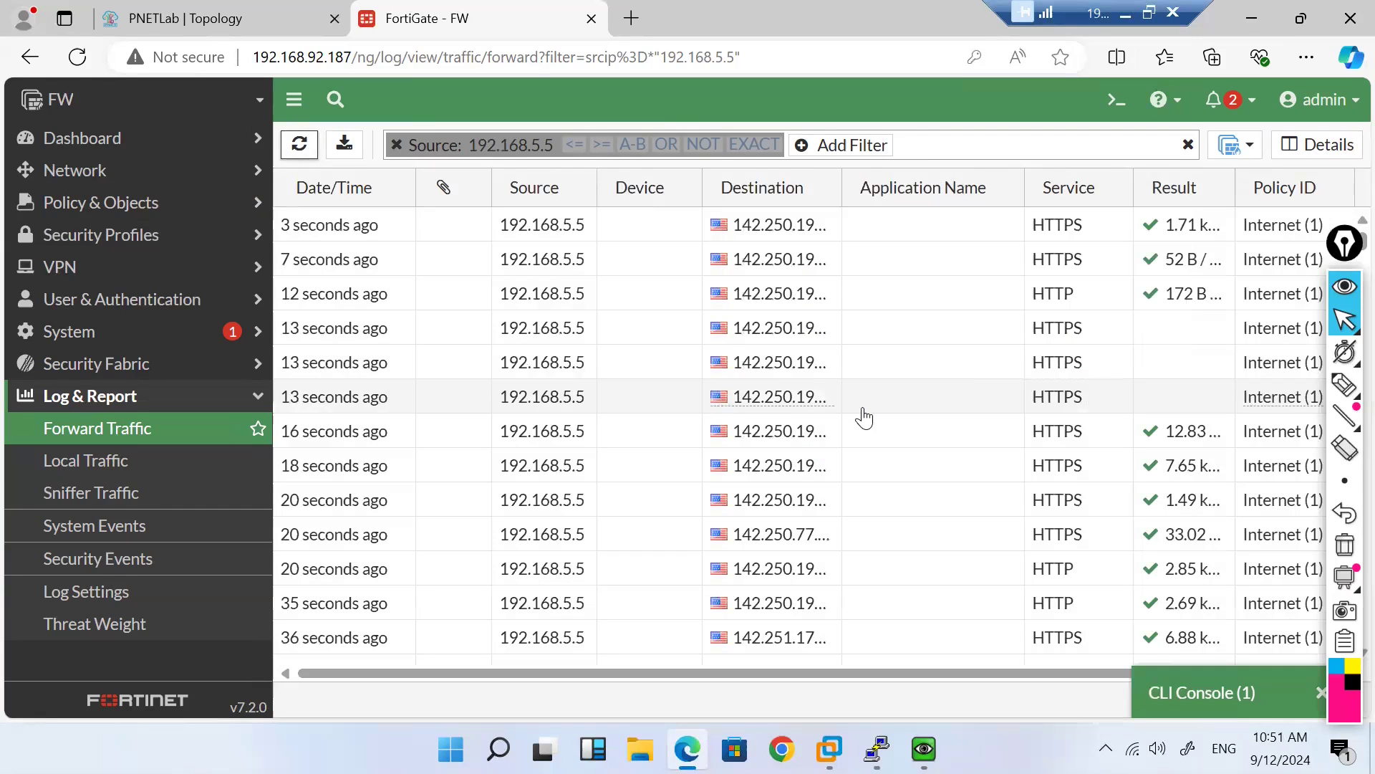
{"action": "key", "text": "ctrl+minus"}
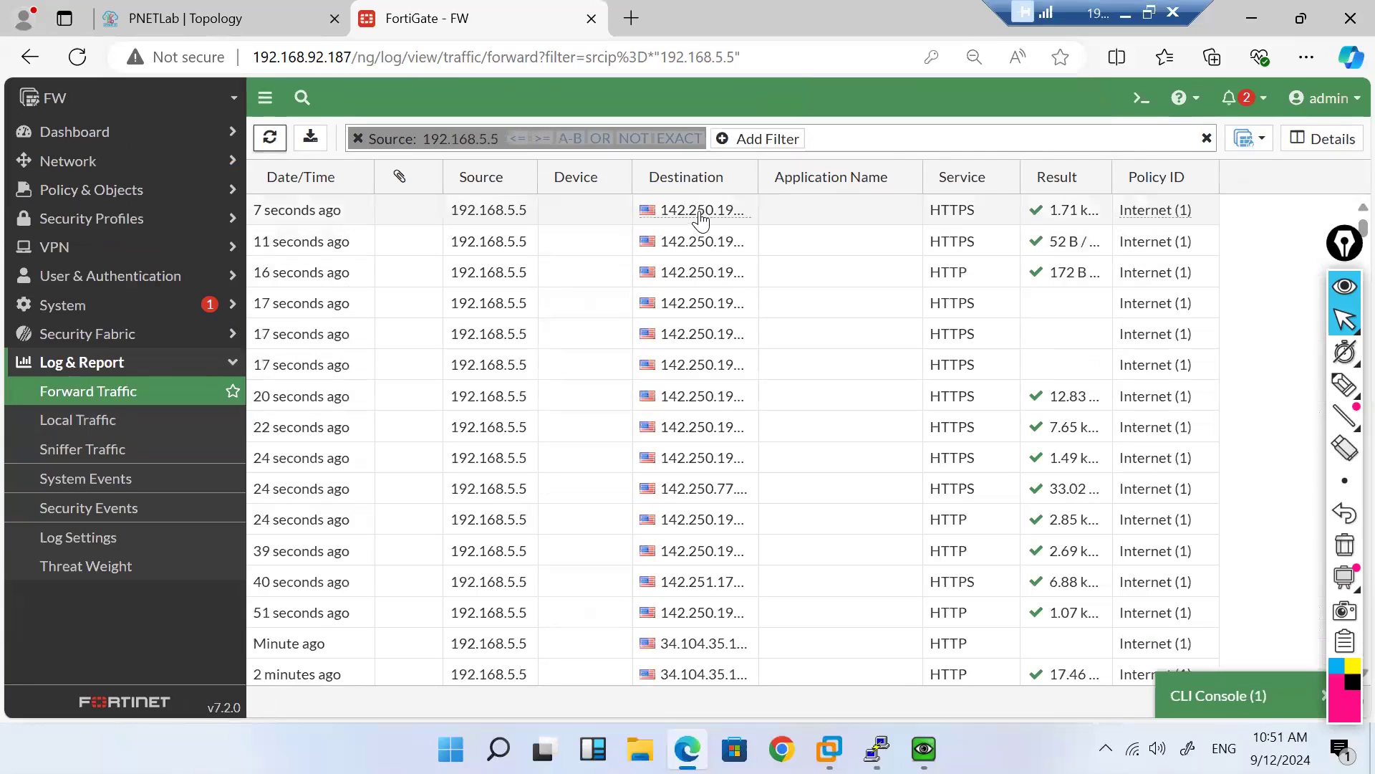
{"action": "left_click", "coordinate": [1345, 286]}
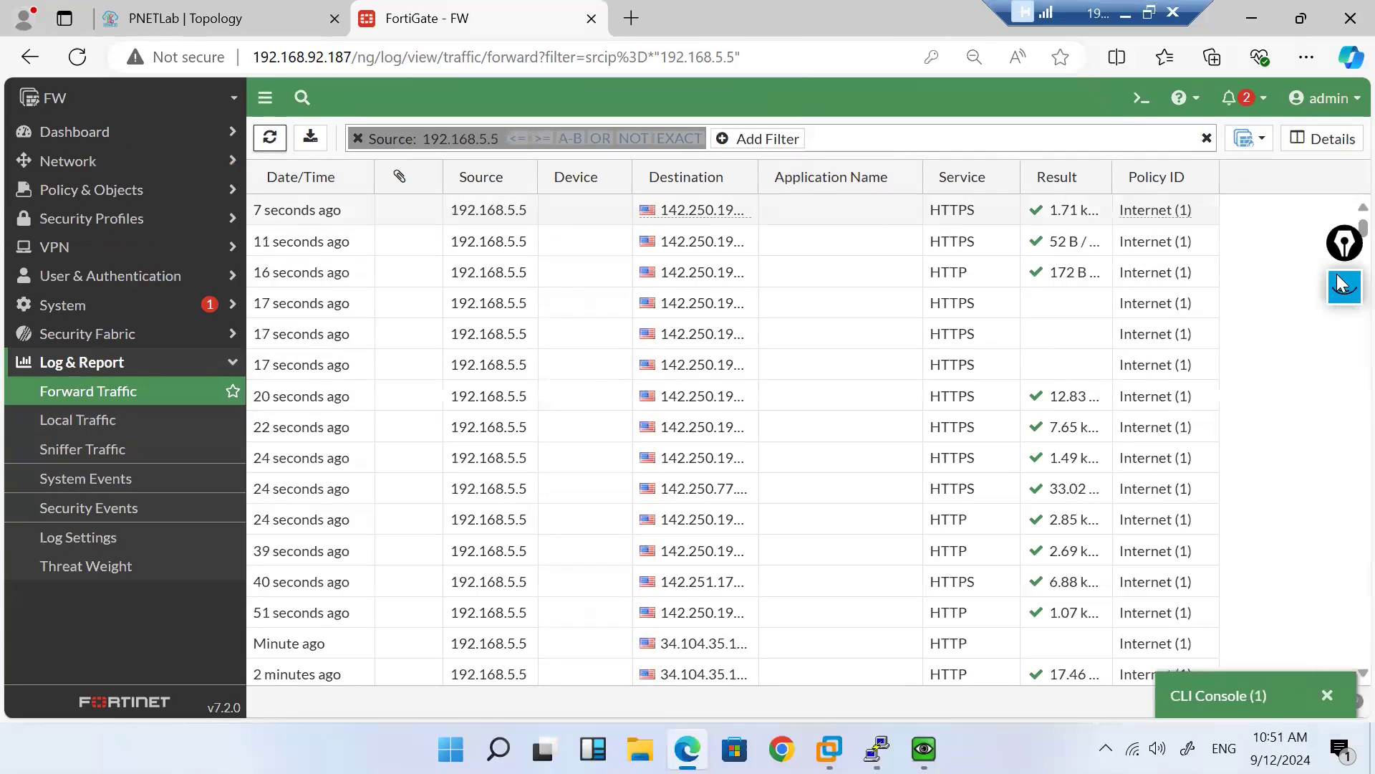
{"action": "left_click_drag", "start_coordinate": [1344, 247], "coordinate": [1350, 411]}
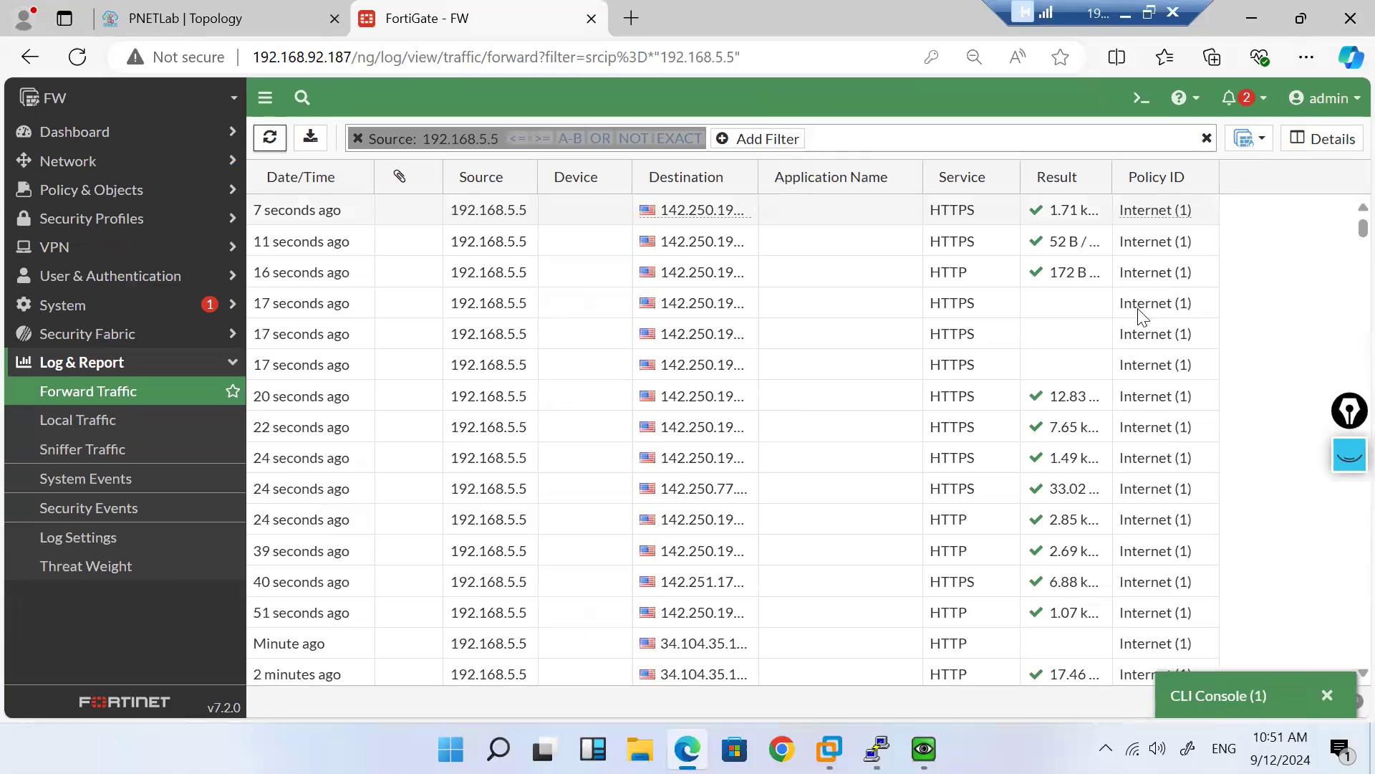
{"action": "double_click", "coordinate": [838, 208]}
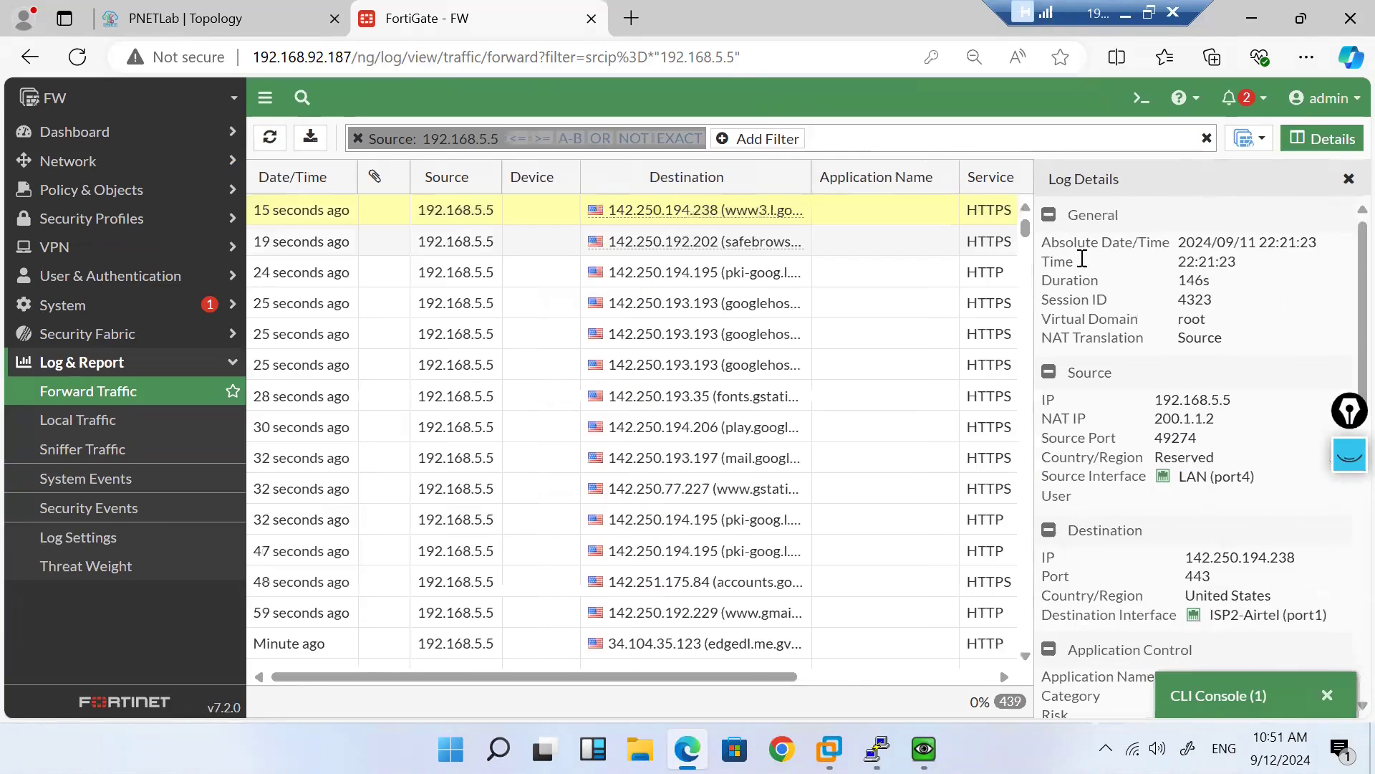
{"action": "scroll", "coordinate": [1141, 442], "scroll_direction": "down", "scroll_amount": 6}
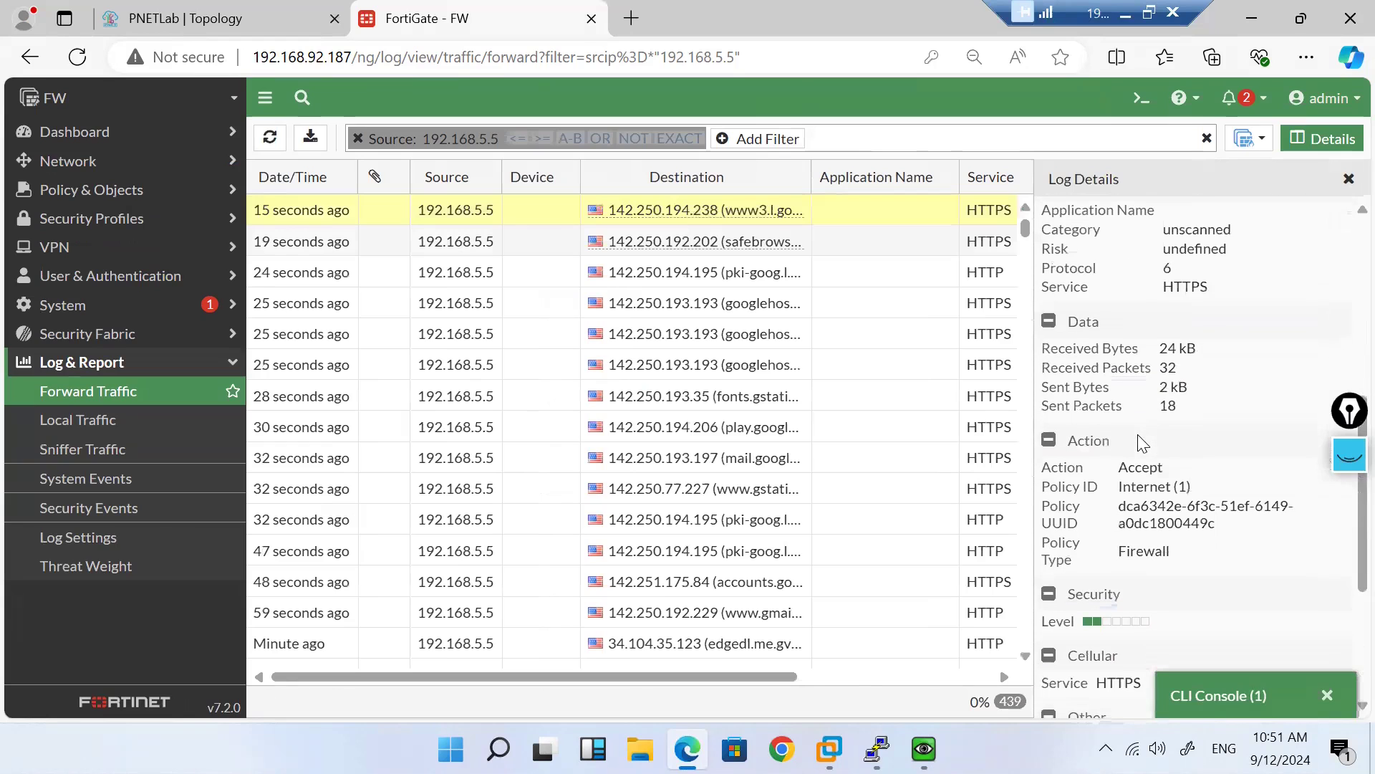
{"action": "scroll", "coordinate": [1141, 442], "scroll_direction": "down", "scroll_amount": 4}
{"action": "scroll", "coordinate": [1139, 433], "scroll_direction": "up", "scroll_amount": 8}
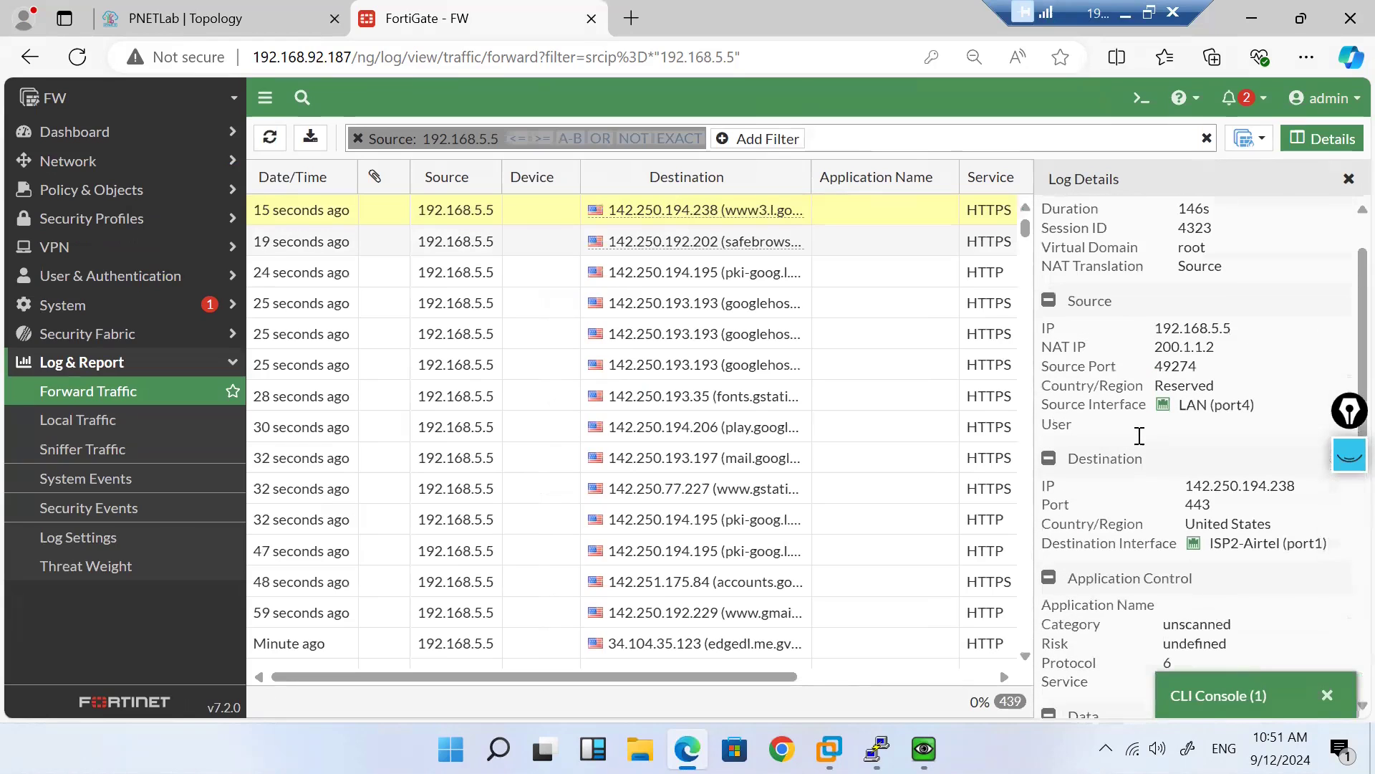
{"action": "left_click", "coordinate": [1349, 181]}
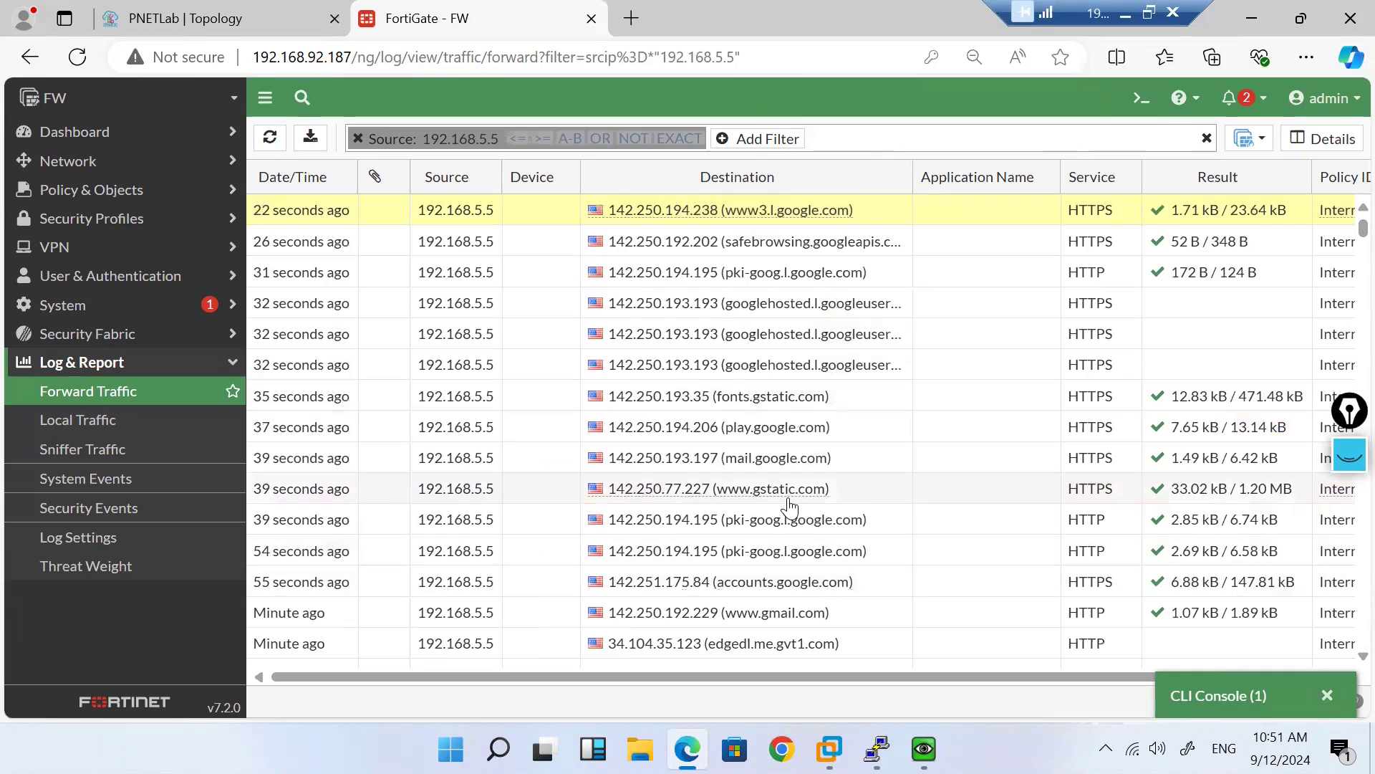
{"action": "double_click", "coordinate": [861, 626]}
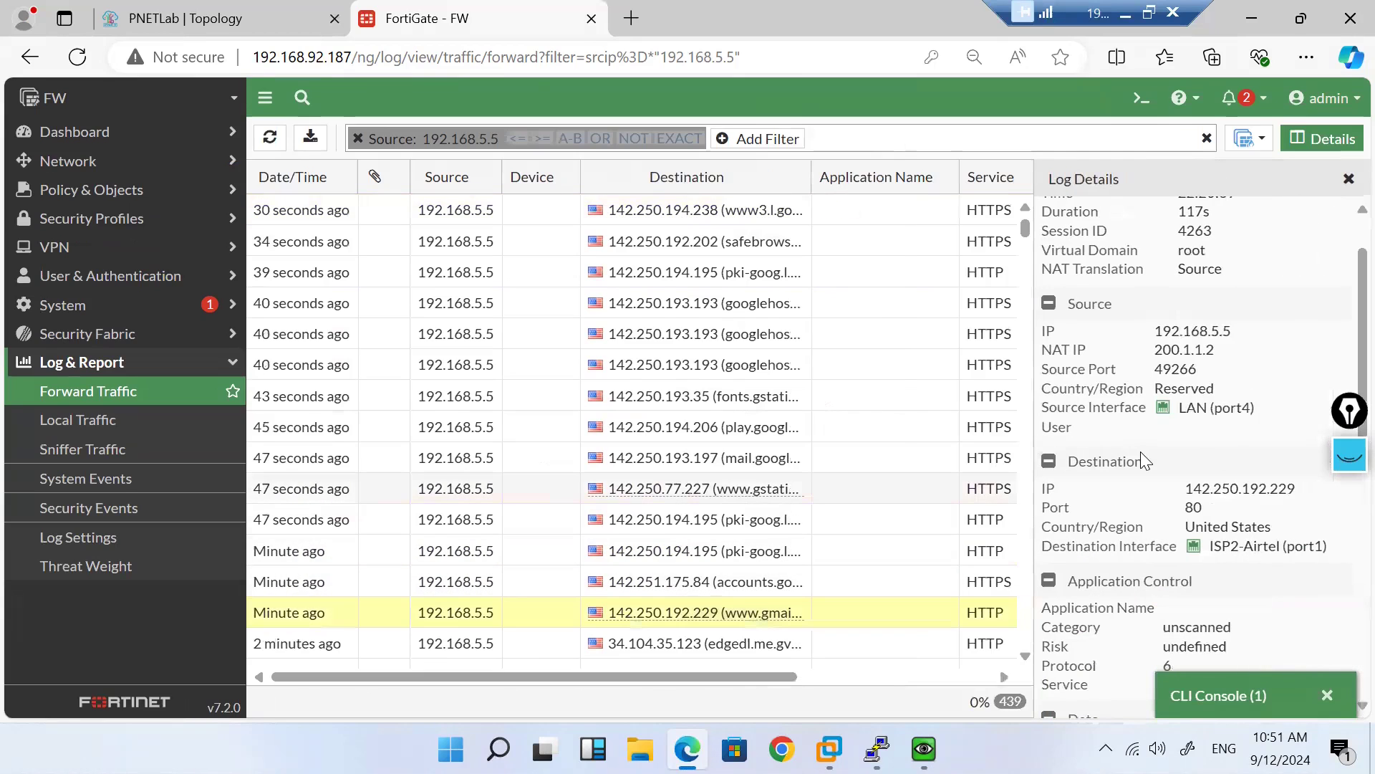
{"action": "left_click_drag", "start_coordinate": [1273, 548], "coordinate": [1241, 549]}
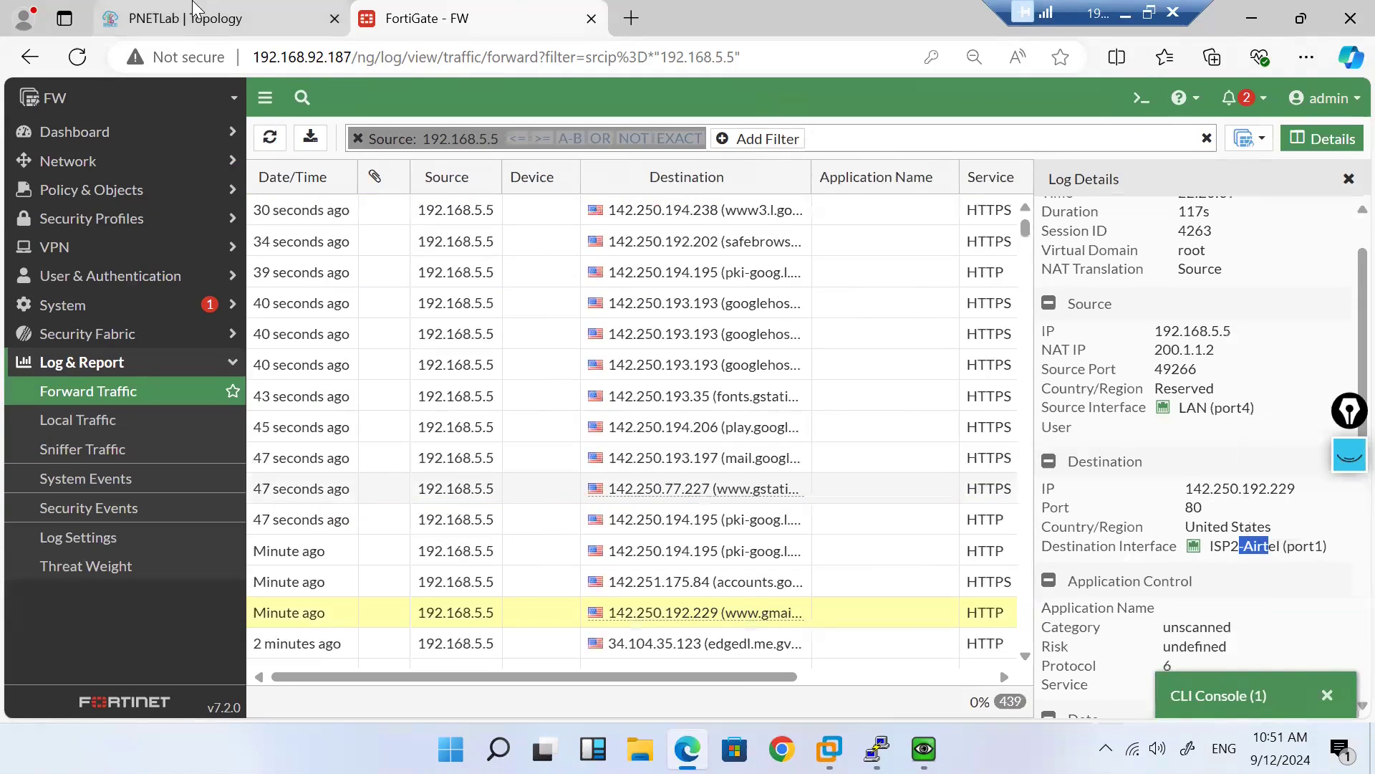
{"action": "left_click", "coordinate": [194, 13]}
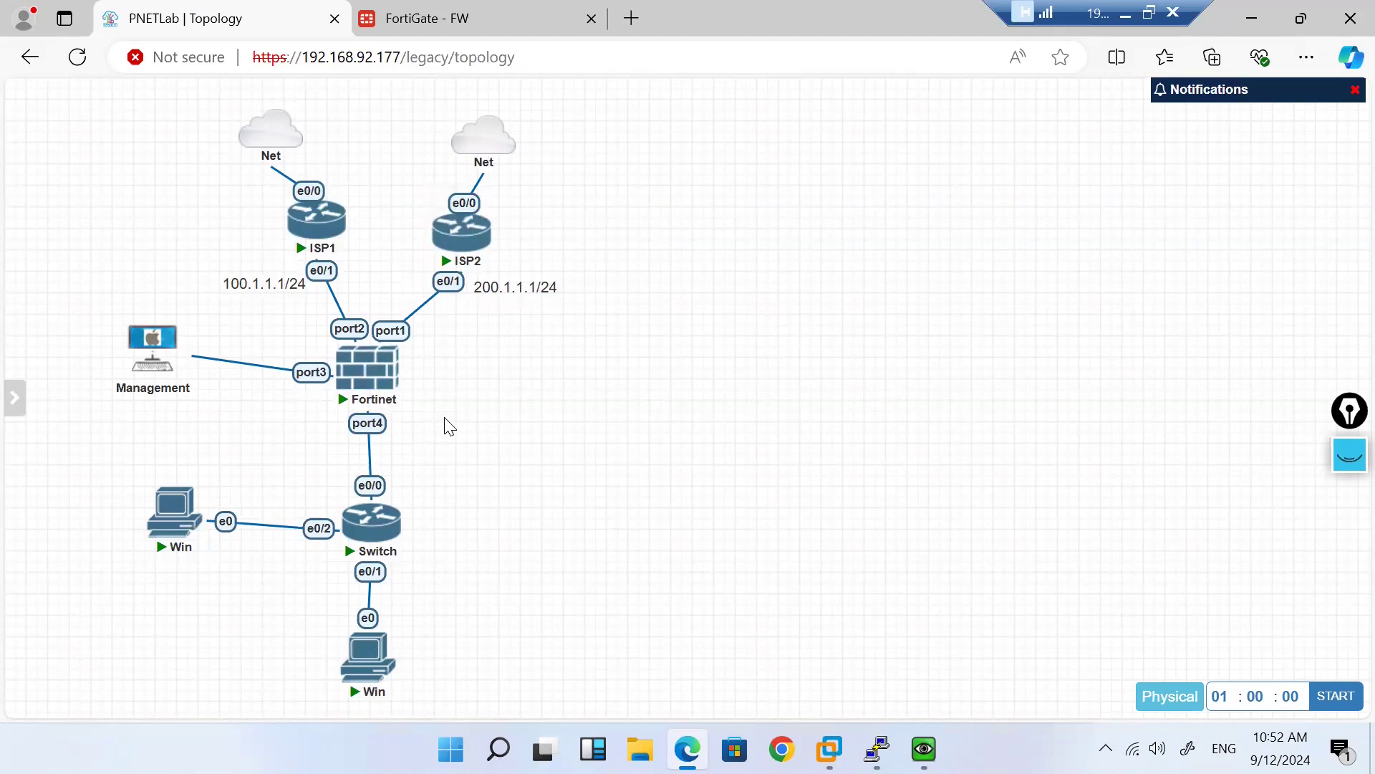
Step: Return to the FortiGate Forward Traffic log after reviewing the PNETLab topology
{"action": "left_click", "coordinate": [428, 16]}
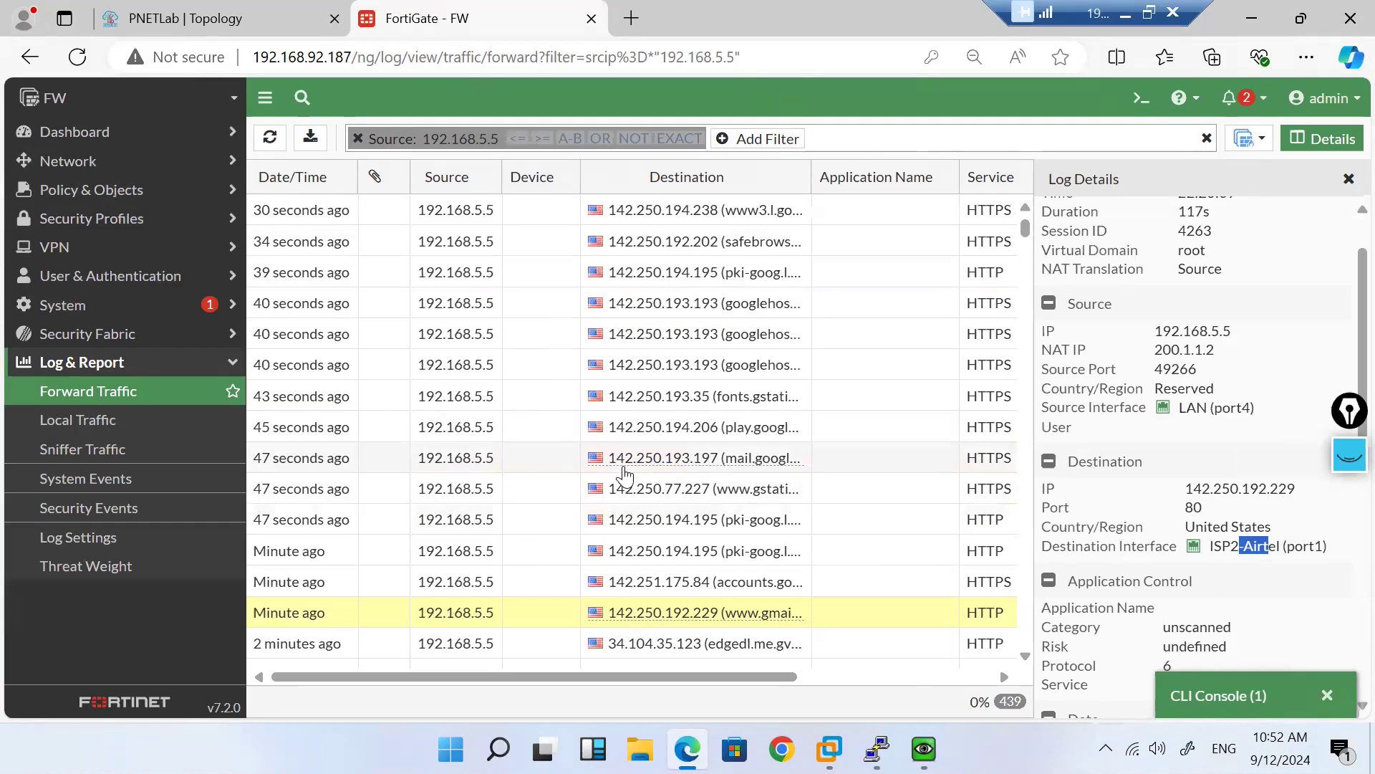
Step: Open the H_8.8.8.8 SD-WAN rule and start adding another source address
{"action": "left_click", "coordinate": [202, 177]}
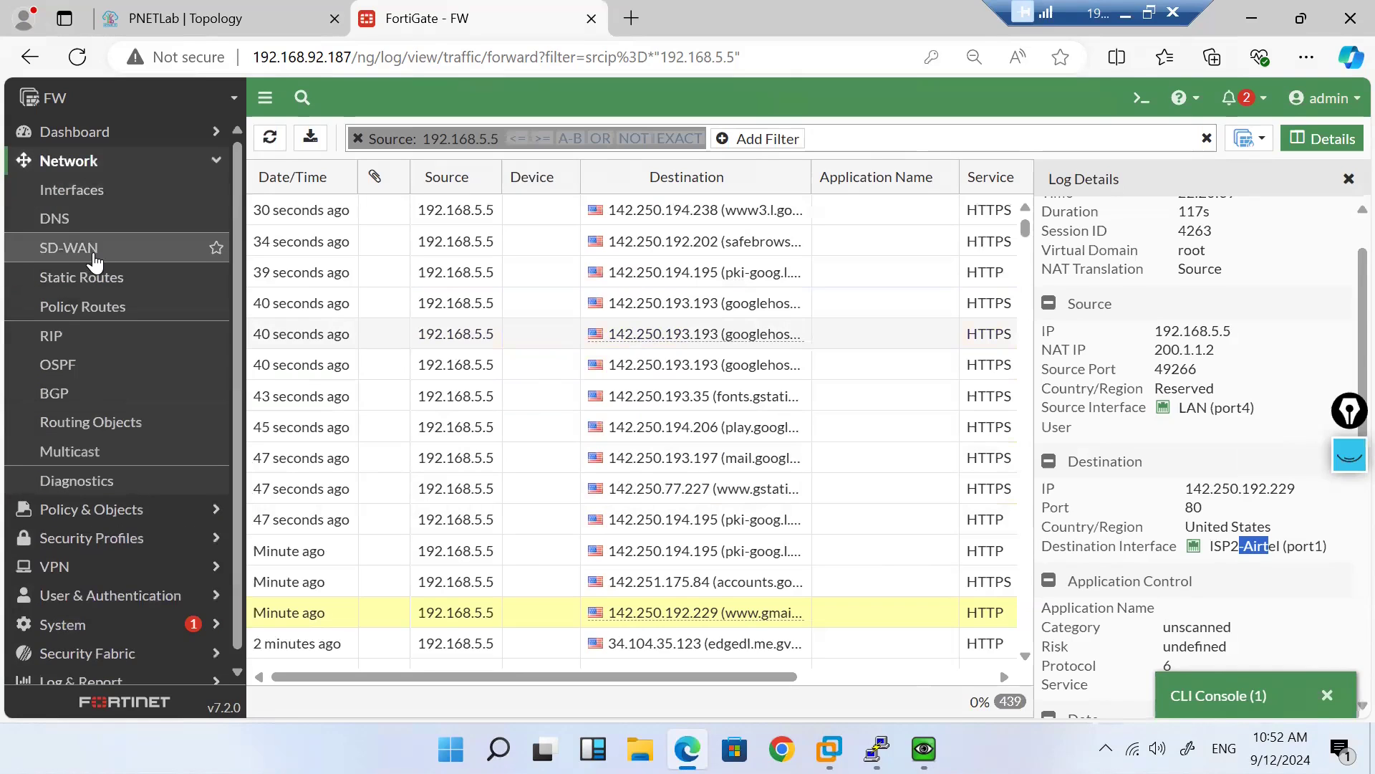
{"action": "left_click", "coordinate": [98, 262]}
{"action": "left_click", "coordinate": [469, 146]}
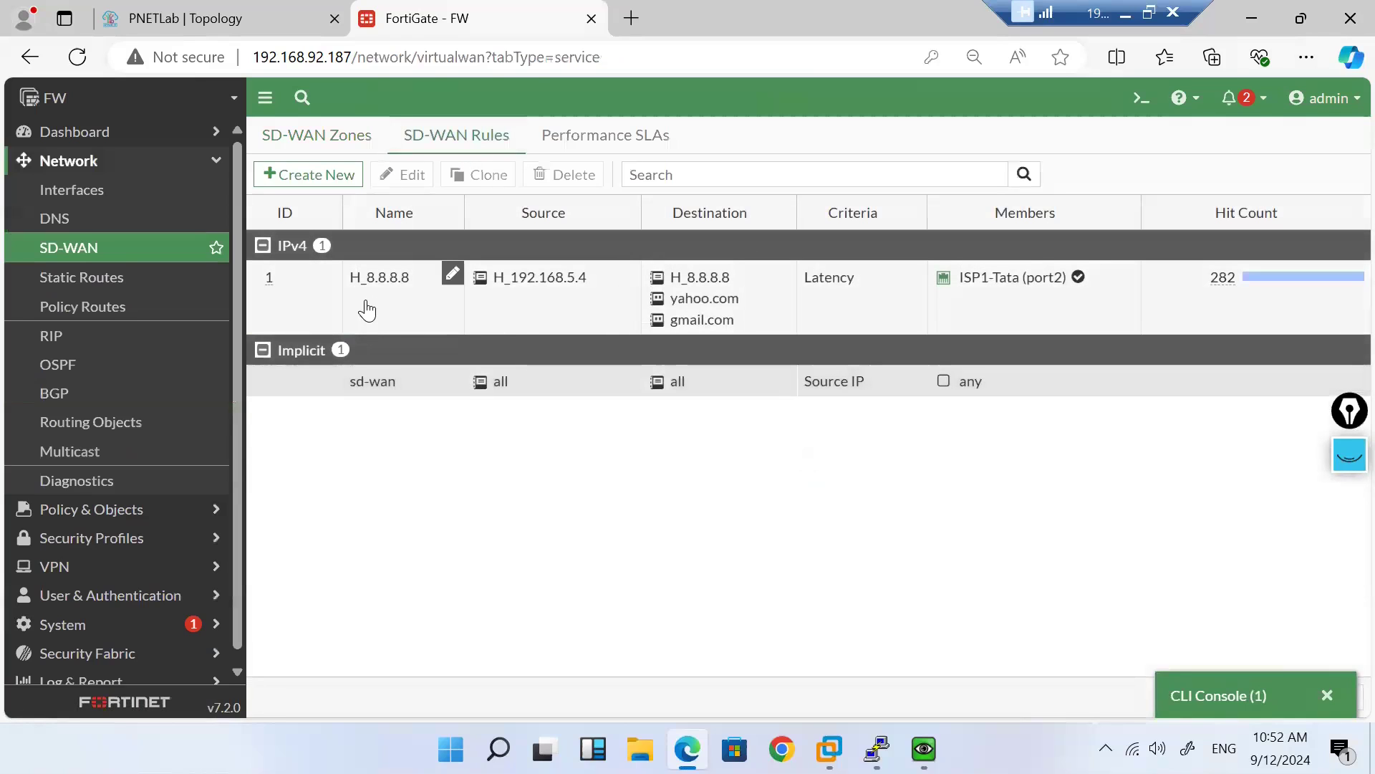
{"action": "double_click", "coordinate": [368, 310]}
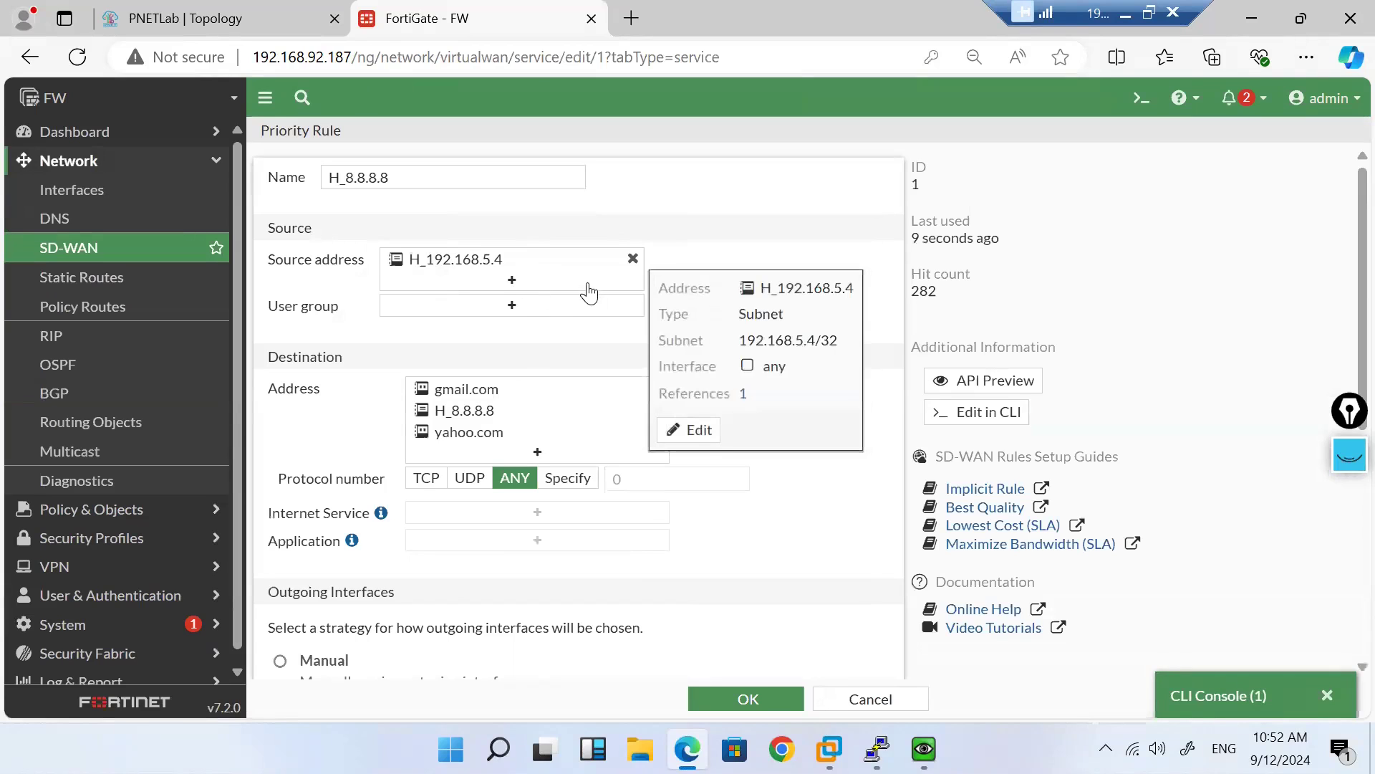
{"action": "left_click", "coordinate": [514, 282]}
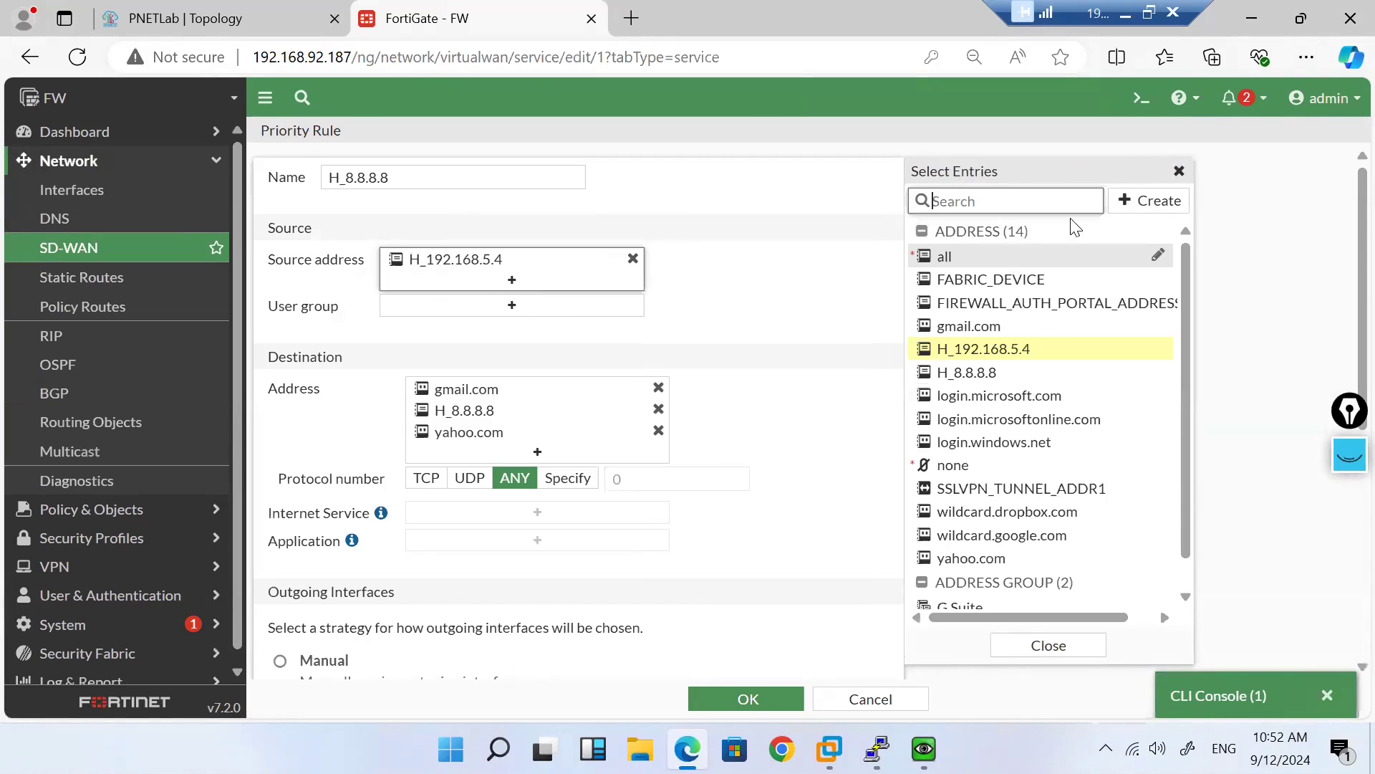
Step: Create address H_192.168.5.5 (192.168.5.5/32), add it as a second source, and save the rule
{"action": "left_click", "coordinate": [1133, 207]}
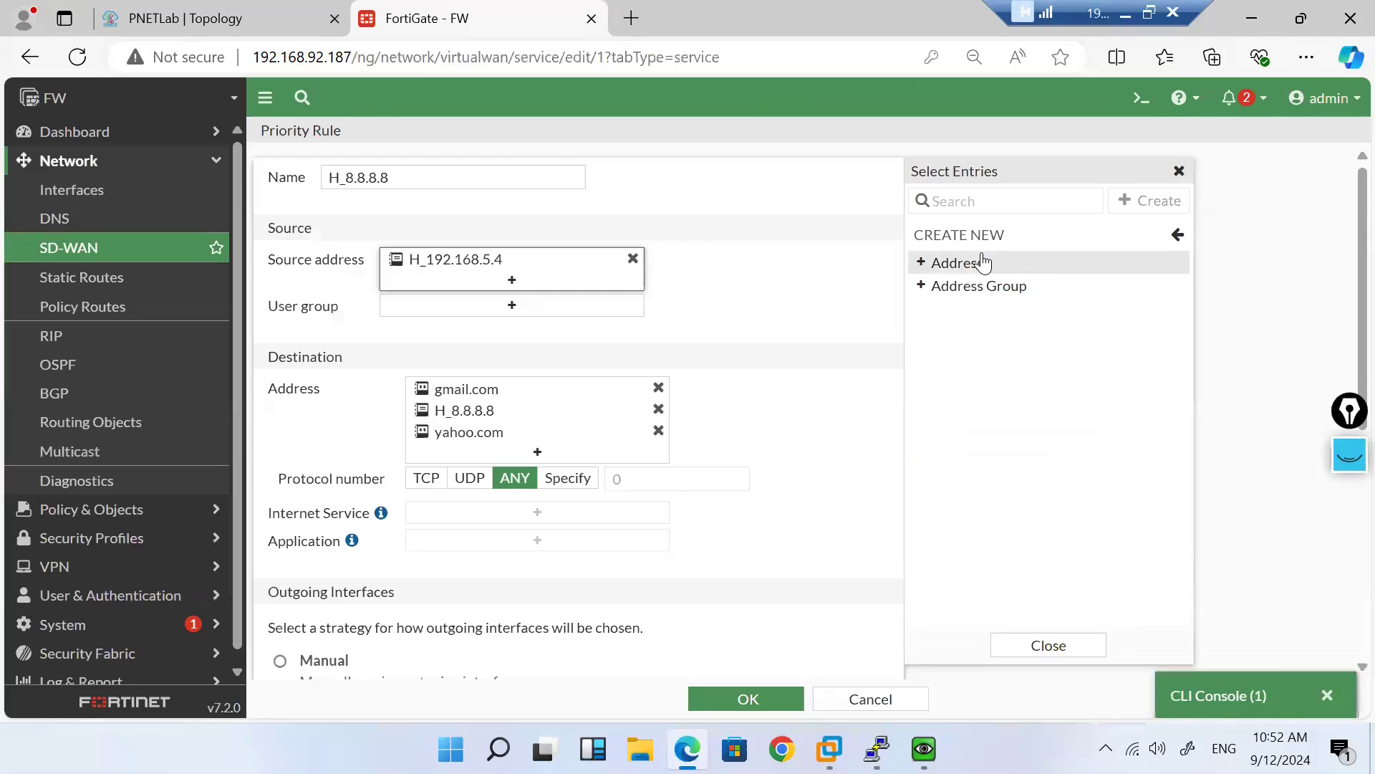
{"action": "left_click", "coordinate": [978, 264]}
{"action": "left_click", "coordinate": [651, 187]}
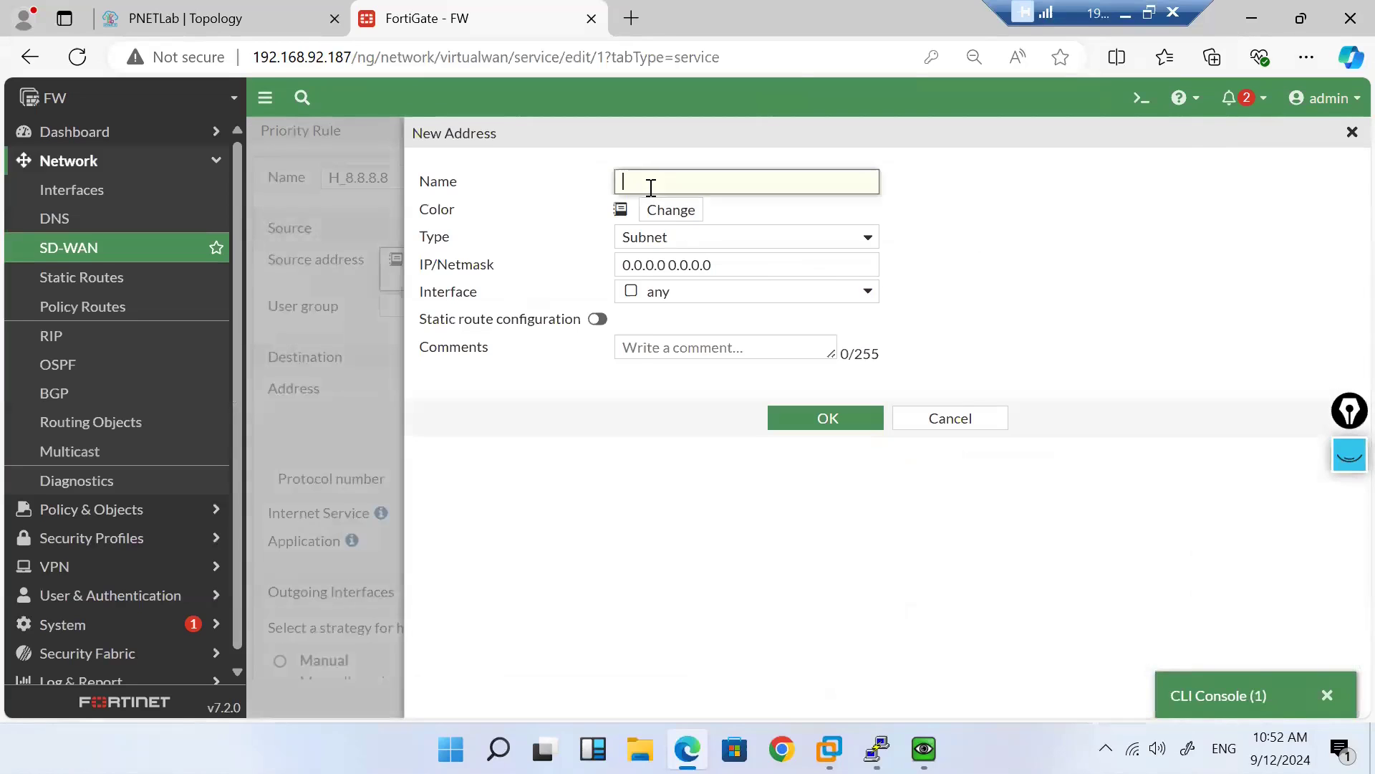
{"action": "type", "text": "H_192.168.5.5"}
{"action": "left_click", "coordinate": [737, 256]}
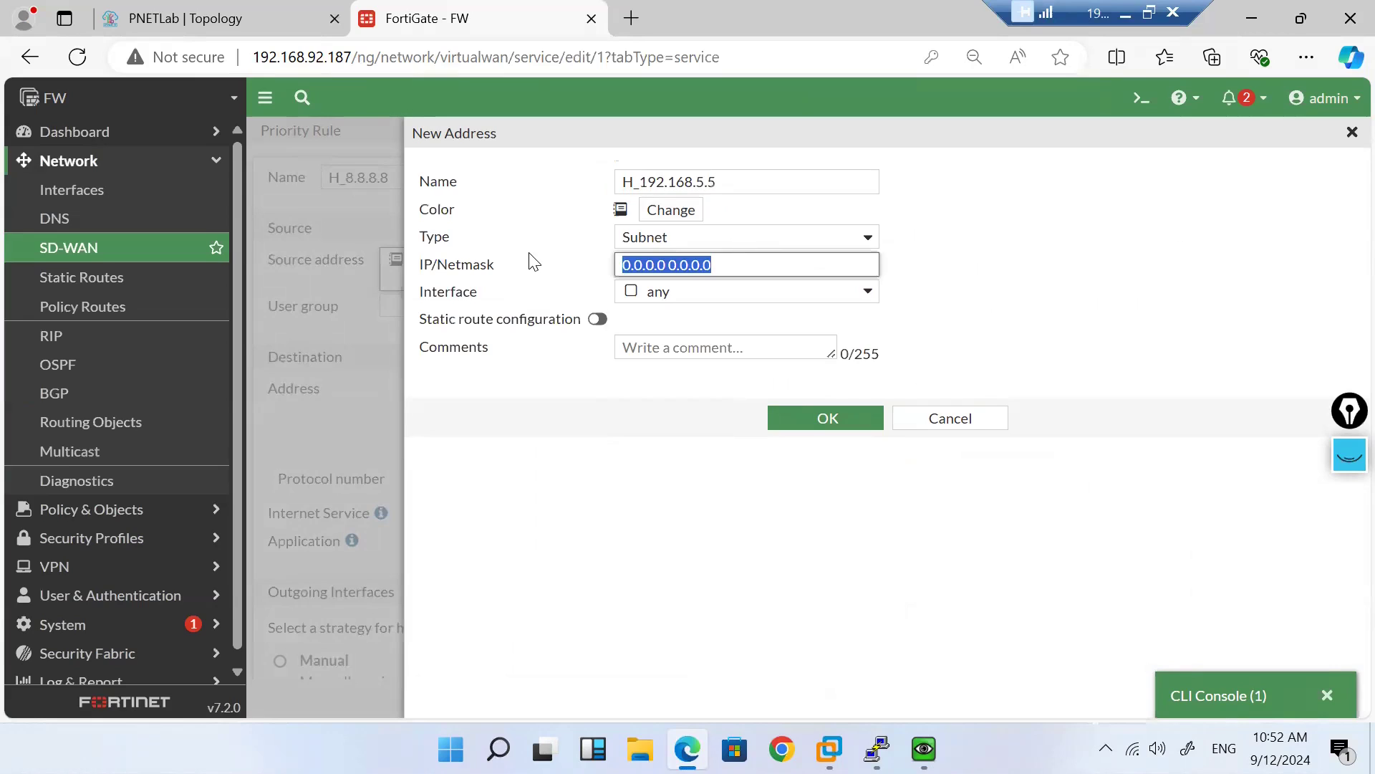
{"action": "type", "text": "192.168.5.5"}
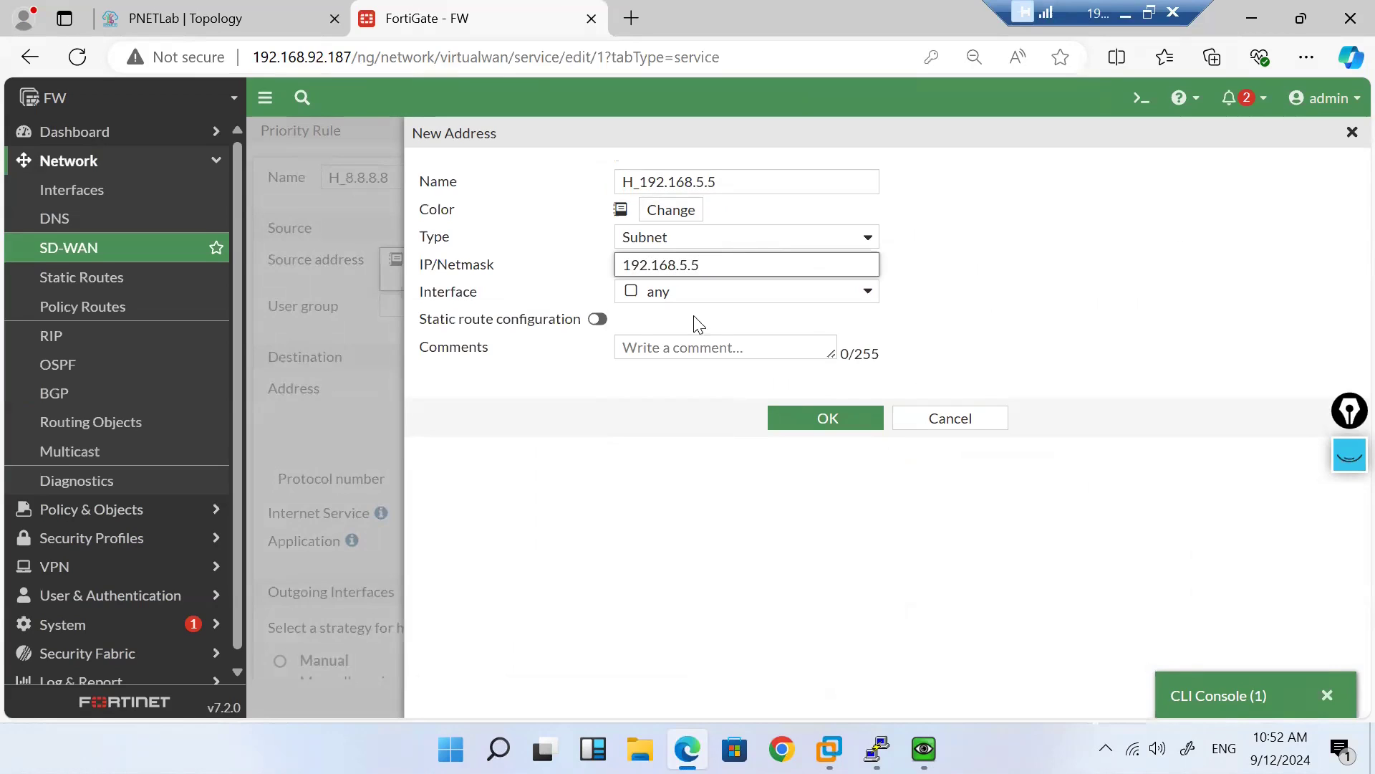
{"action": "type", "text": "/32"}
{"action": "left_click", "coordinate": [827, 421]}
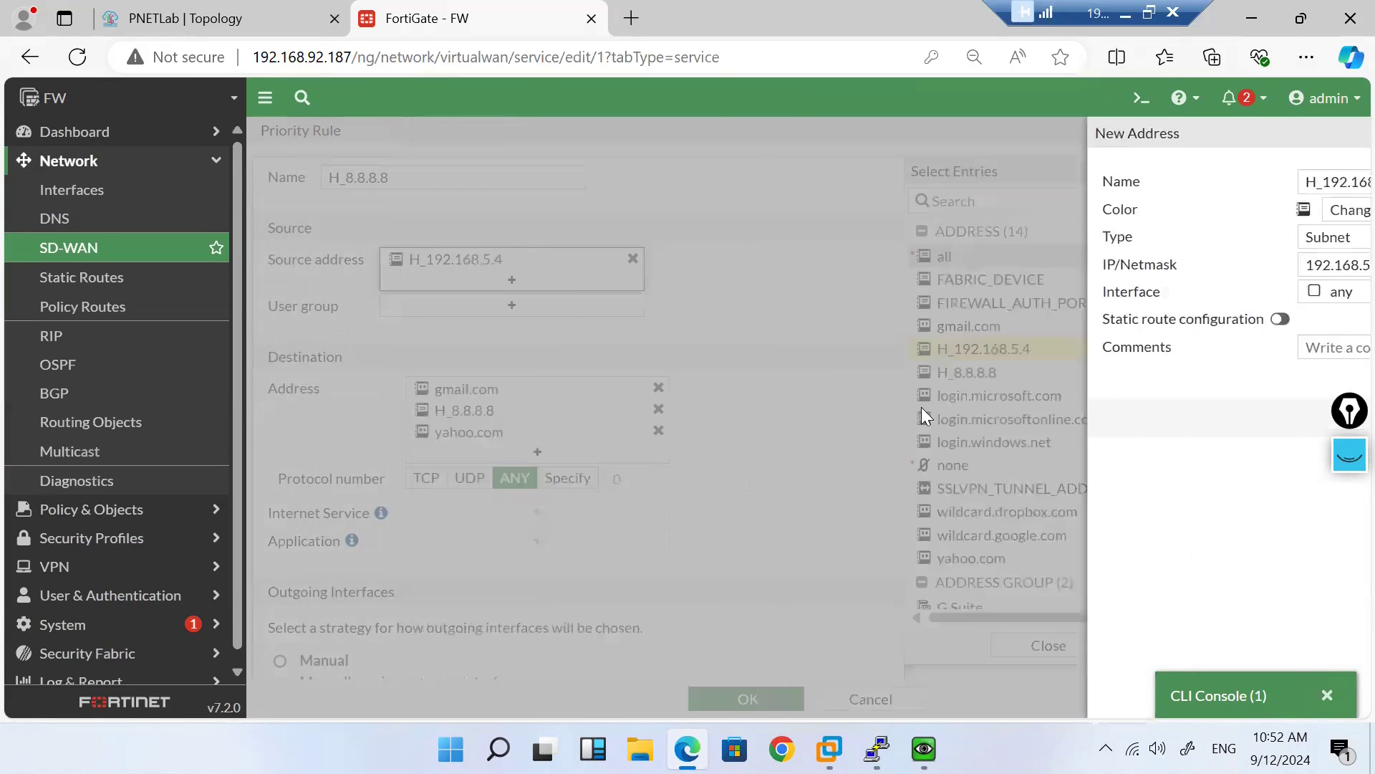
{"action": "left_click", "coordinate": [1010, 373]}
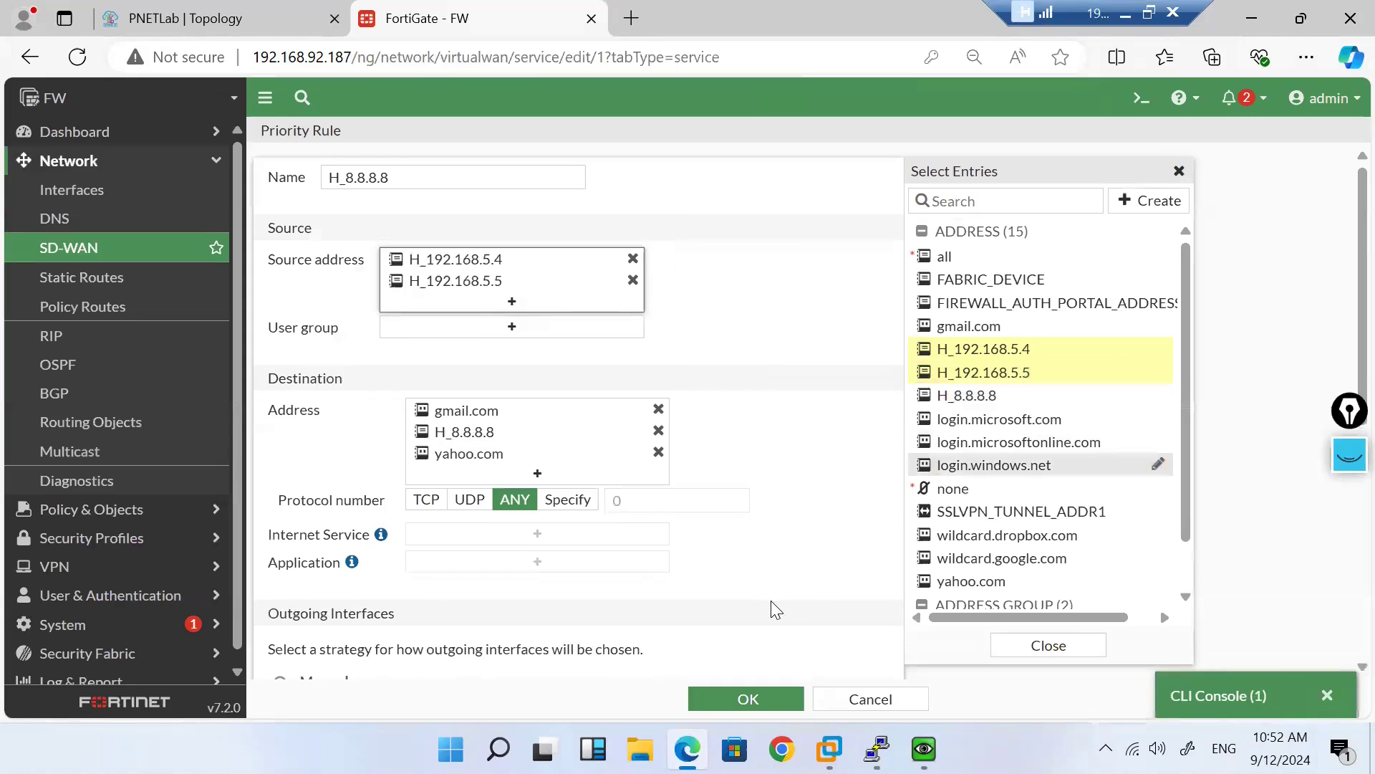
{"action": "left_click", "coordinate": [748, 698]}
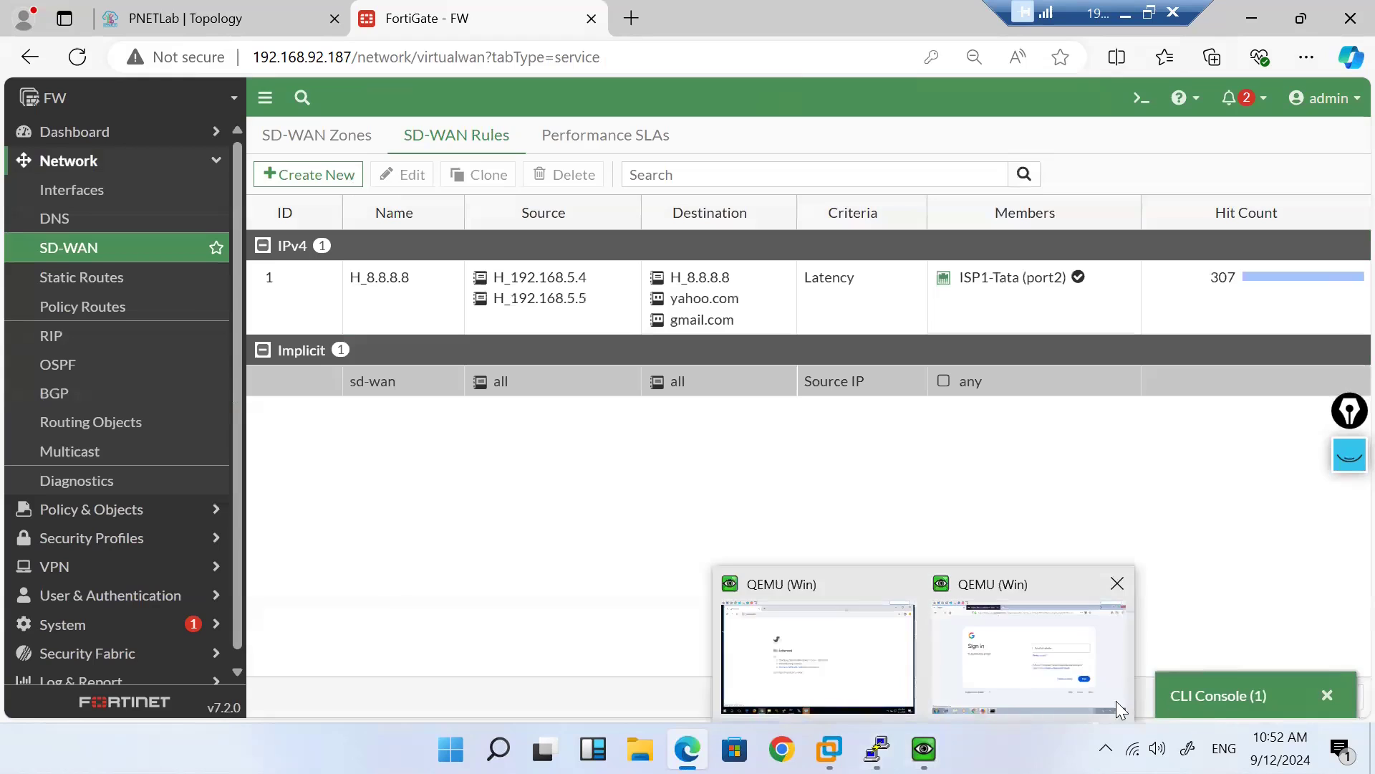
Step: Run 'diagnose sys session filter src 192.168.5.5' and 'diagnose sys session clear' in the CLI console
{"action": "left_click", "coordinate": [1218, 696]}
{"action": "key", "text": "Return"}
{"action": "key", "text": "Return"}
{"action": "key", "text": "Return"}
{"action": "type", "text": "diagnose sys session filter src 192.1"}
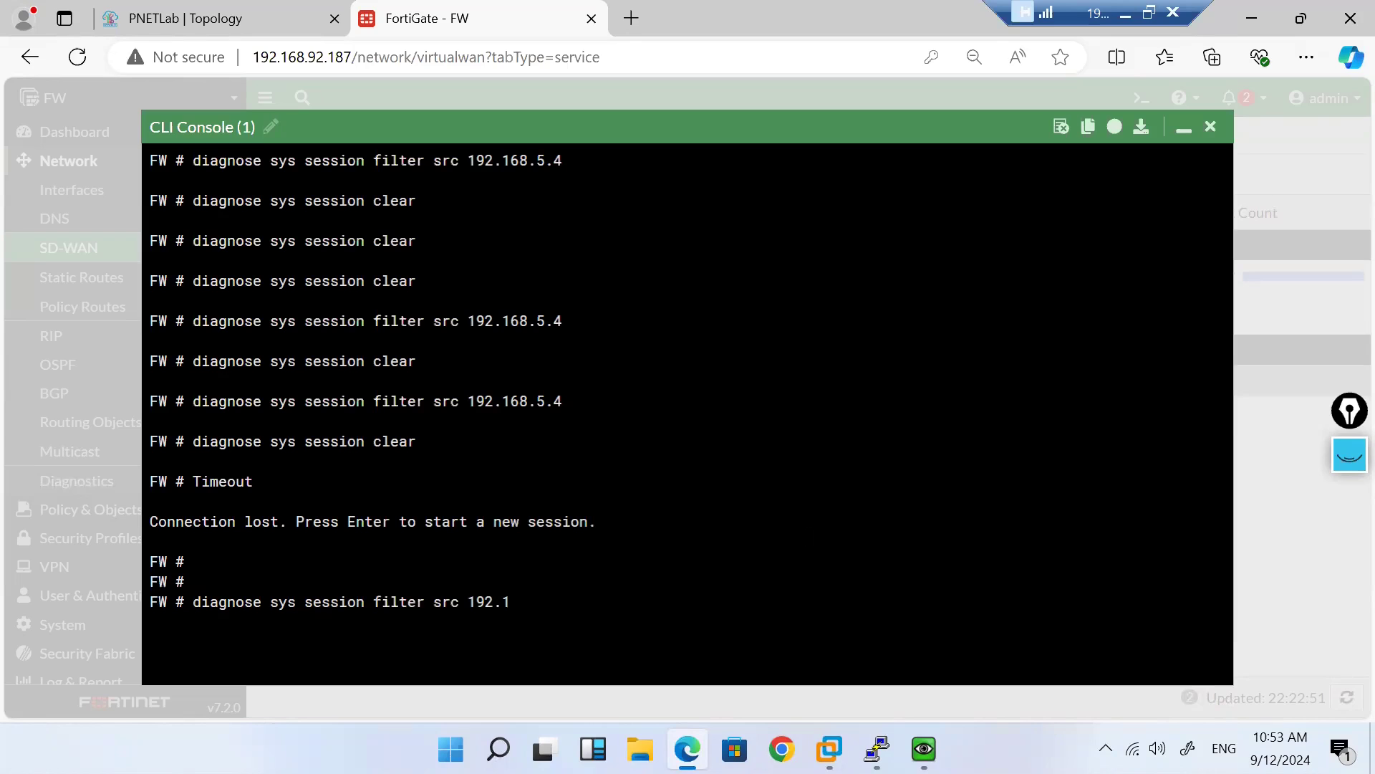
{"action": "type", "text": "68.5.5"}
{"action": "key", "text": "Return"}
{"action": "type", "text": "diagnose sys s"}
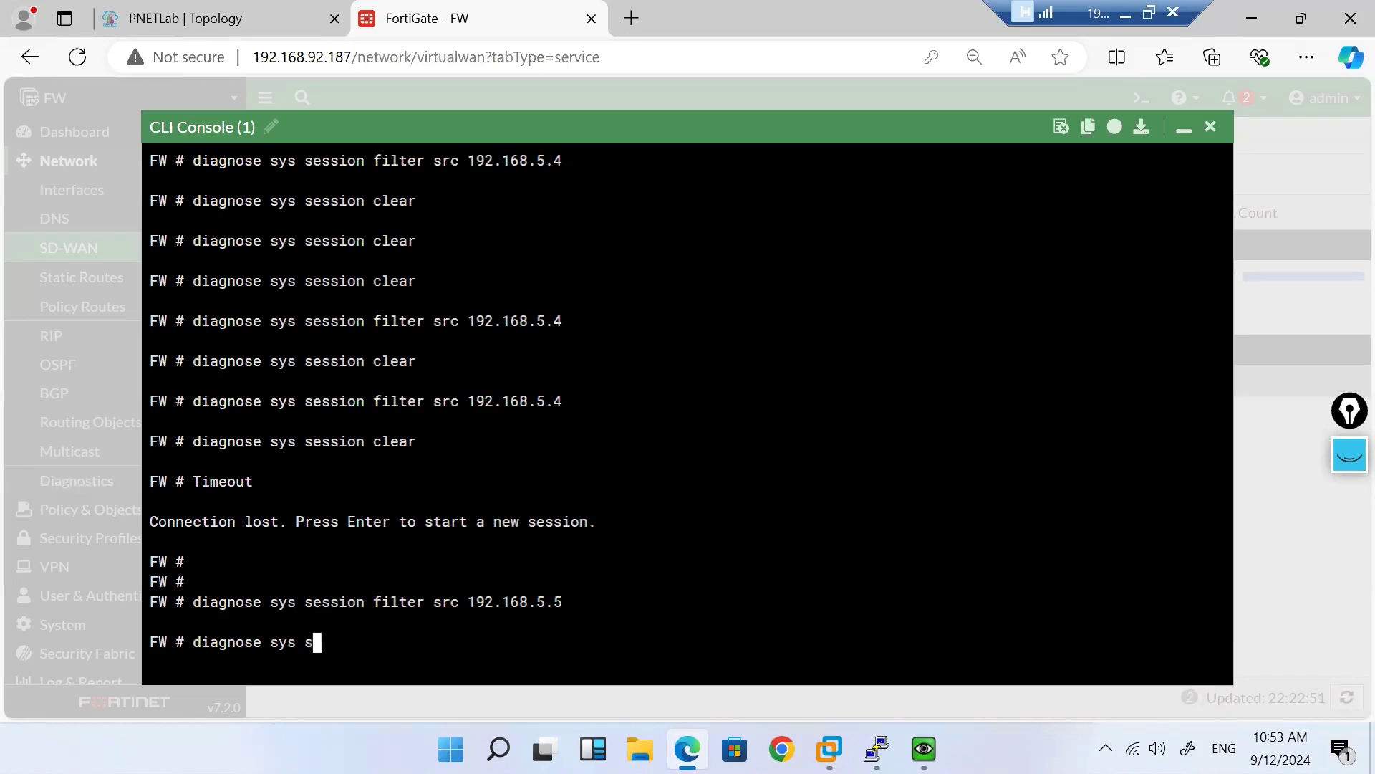
{"action": "type", "text": "ession clear"}
{"action": "key", "text": "Return"}
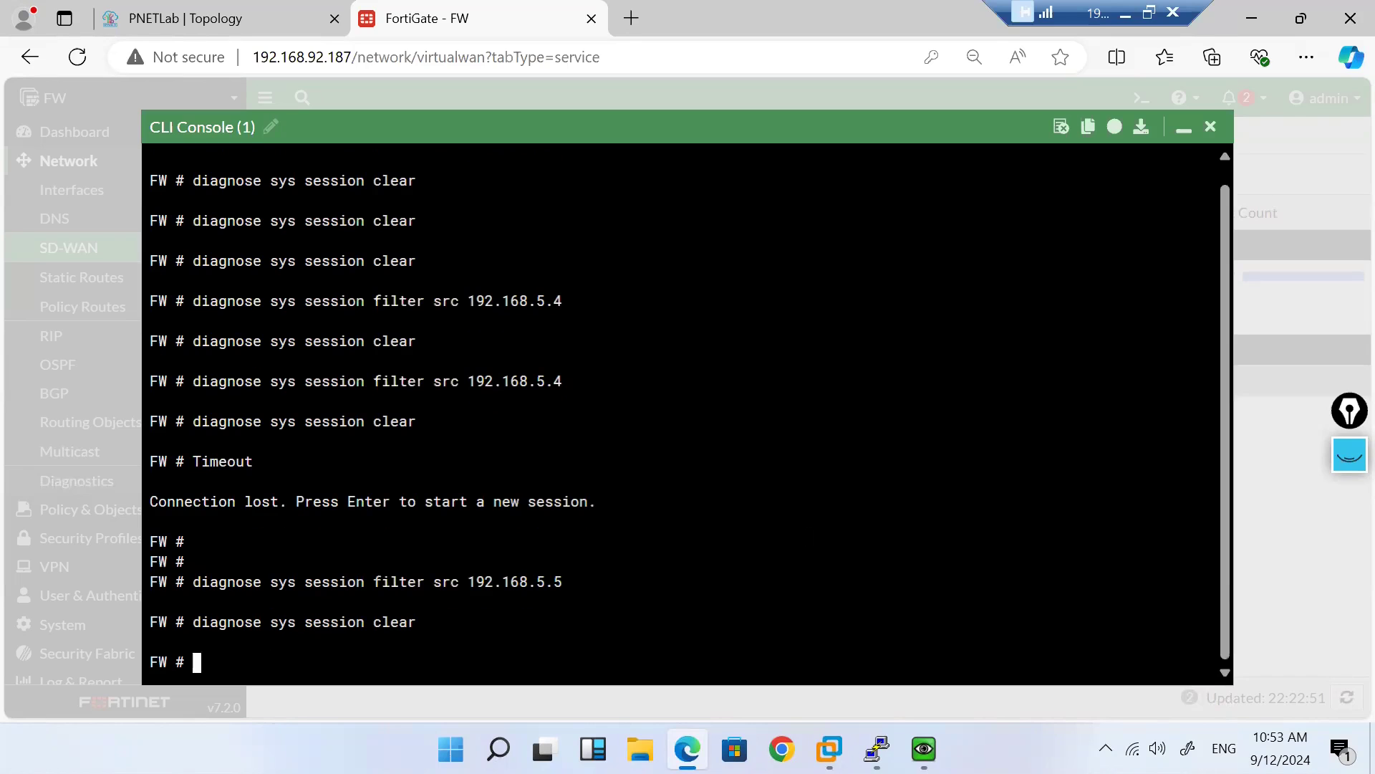
{"action": "left_click", "coordinate": [1183, 131]}
Step: Close the Gmail sign-in tab in Firefox on the QEMU Windows client
{"action": "mouse_move", "coordinate": [924, 749]}
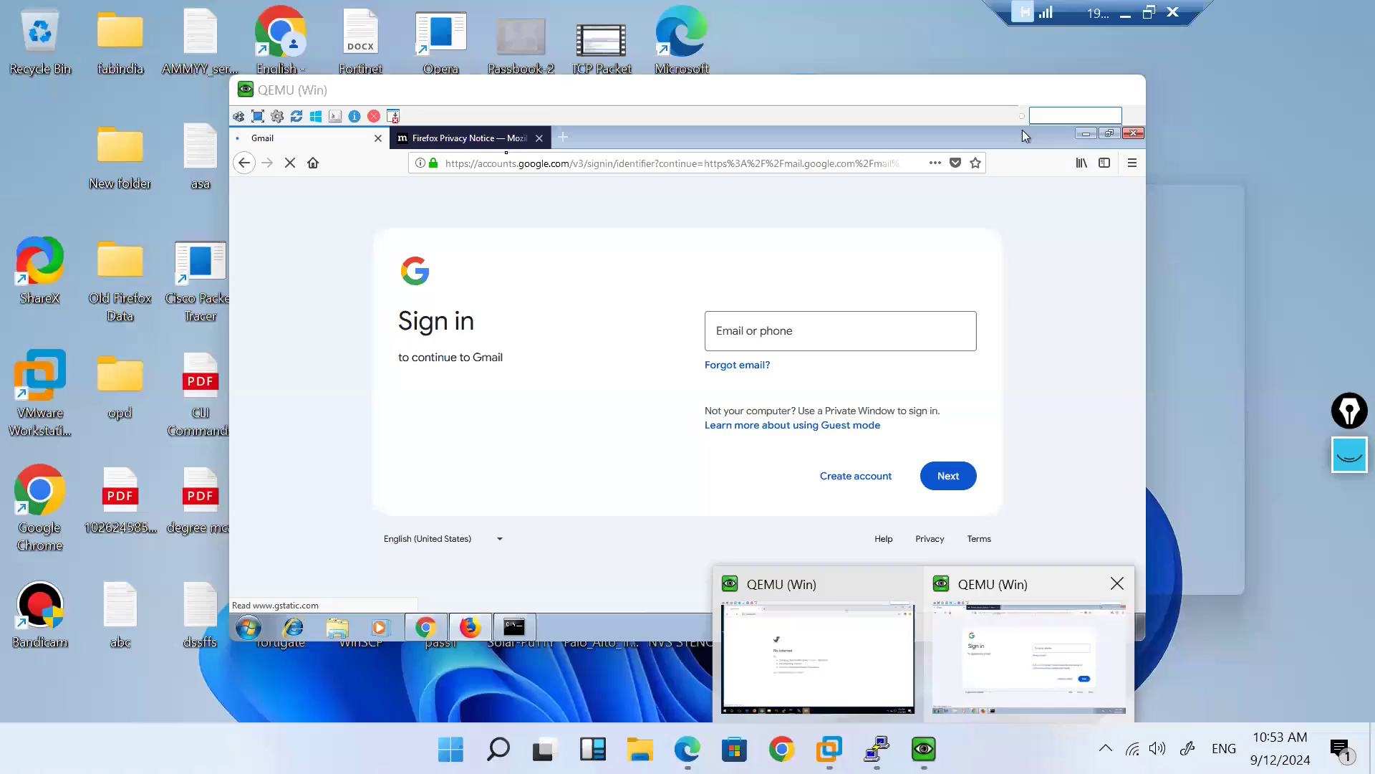
{"action": "left_click", "coordinate": [989, 657]}
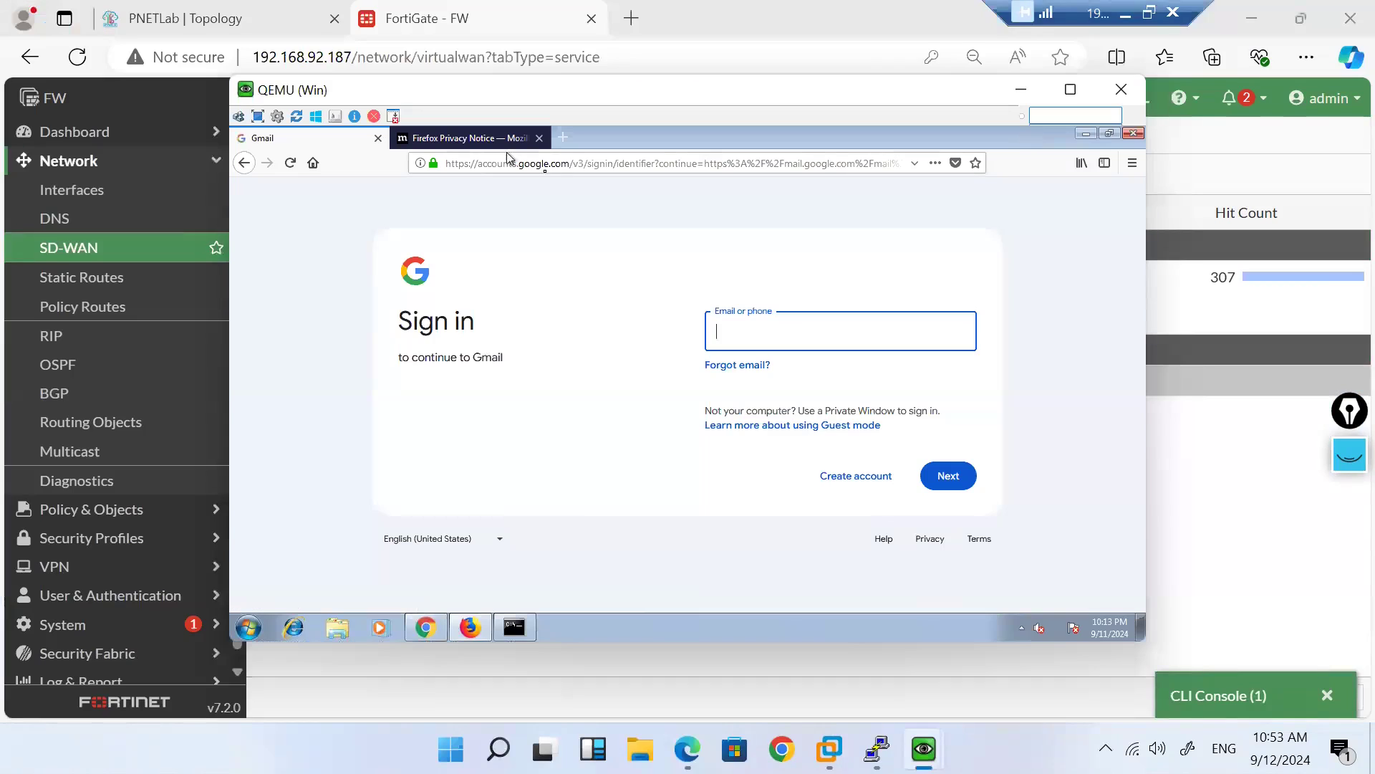
{"action": "left_click", "coordinate": [565, 138]}
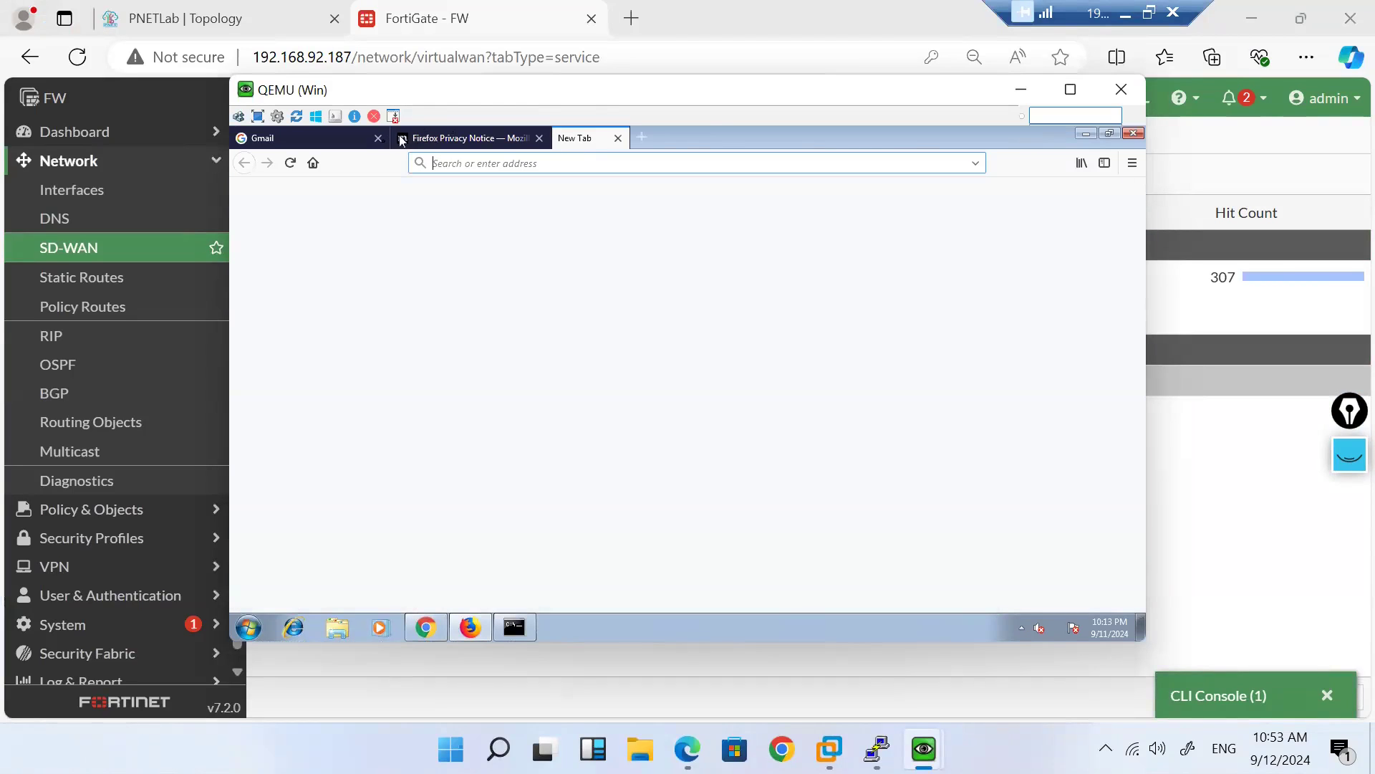
{"action": "left_click", "coordinate": [378, 138]}
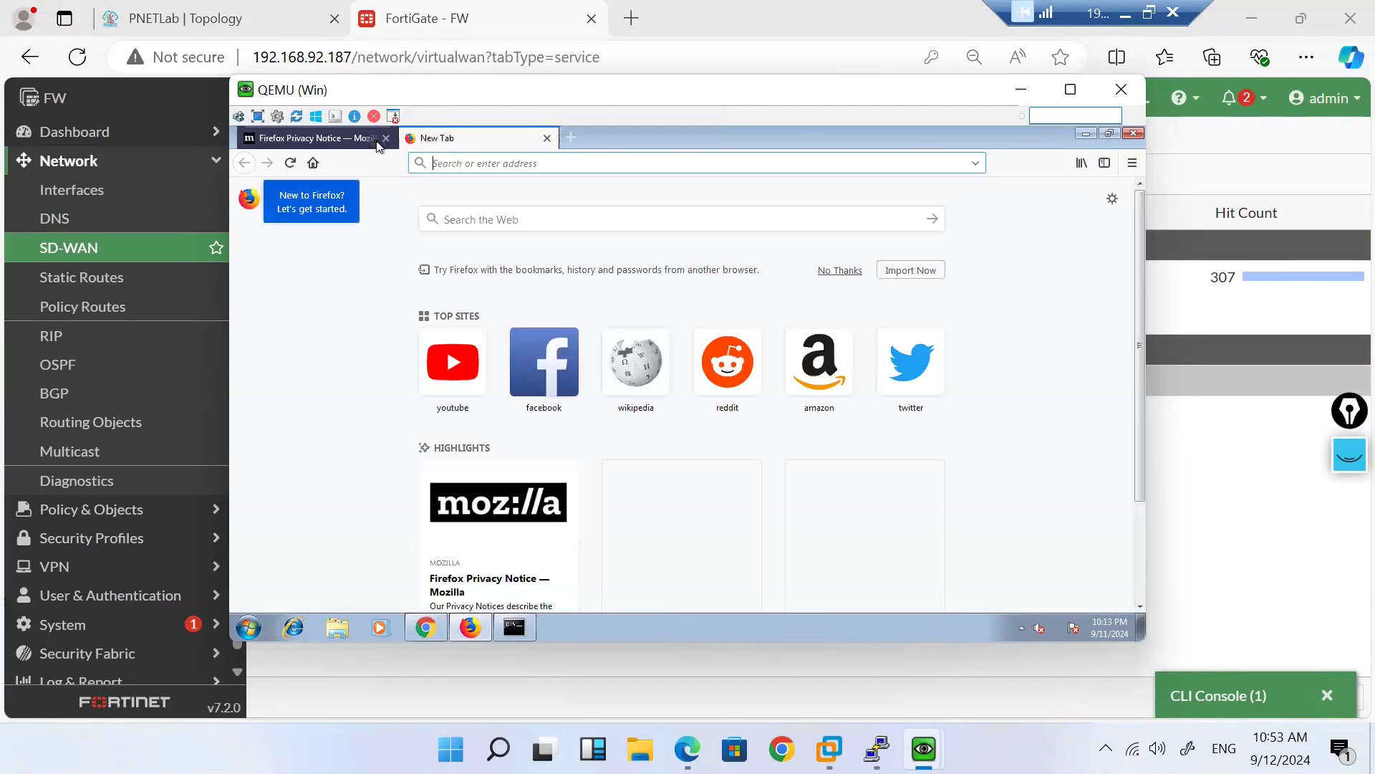
Step: Load gmail.com in a new private Firefox window, then bring up the Chrome client showing Yahoo
{"action": "left_click", "coordinate": [1132, 164]}
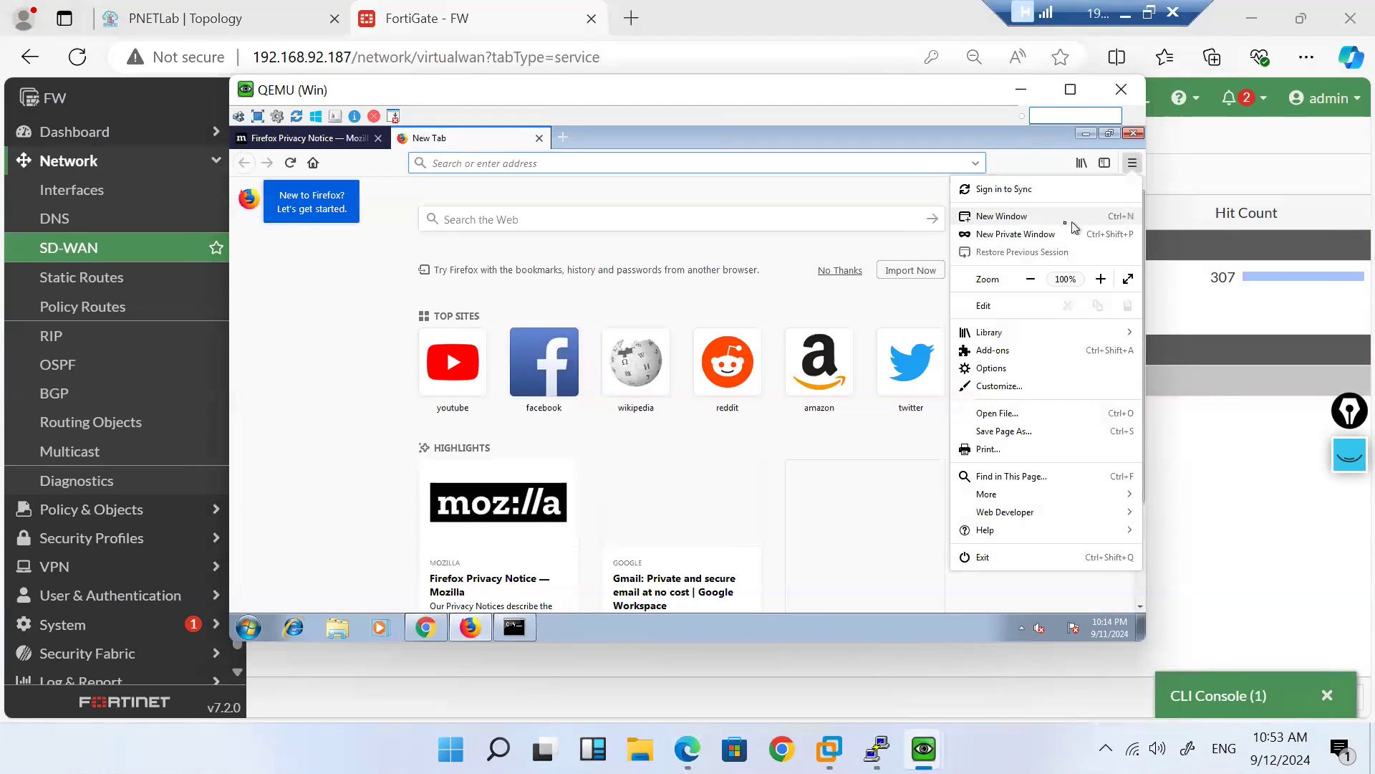
{"action": "left_click", "coordinate": [1006, 235]}
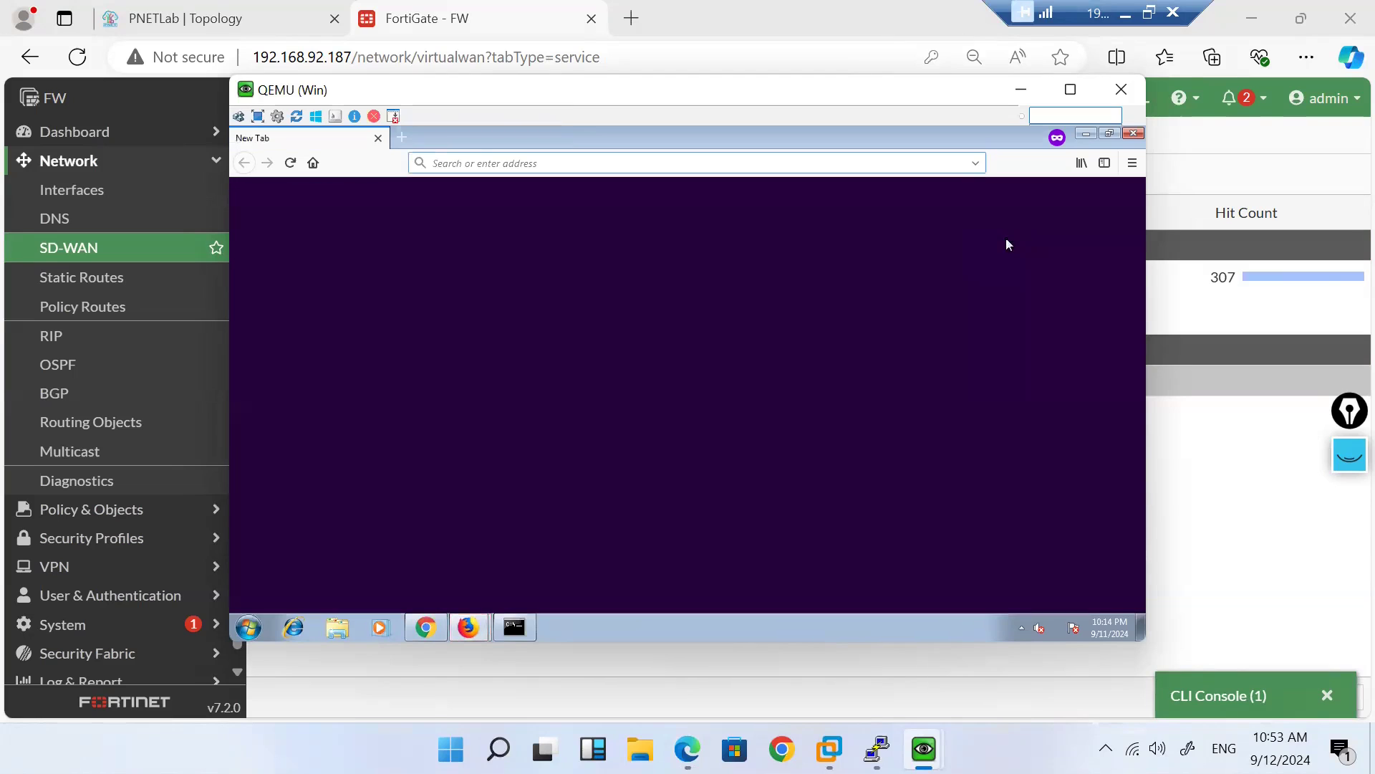
{"action": "type", "text": "gmail.com"}
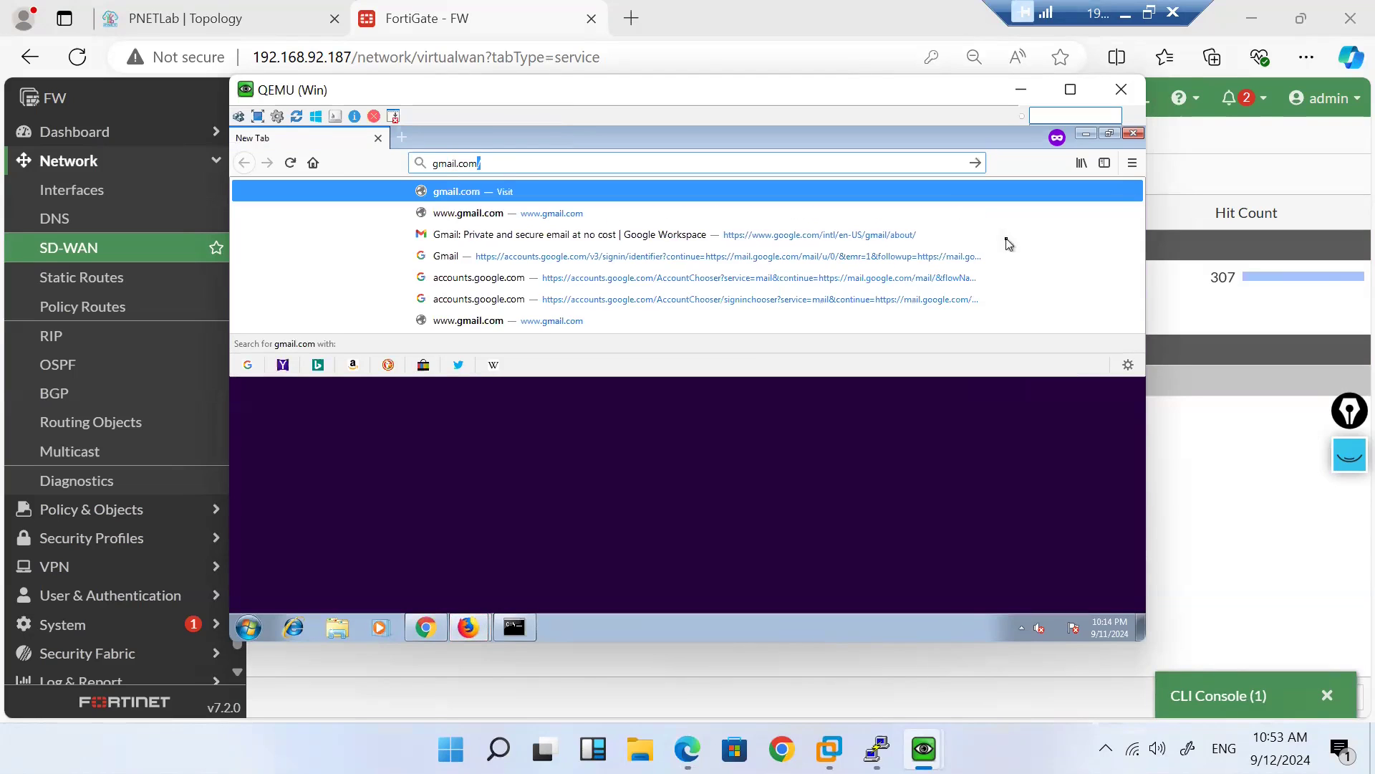
{"action": "key", "text": "Return"}
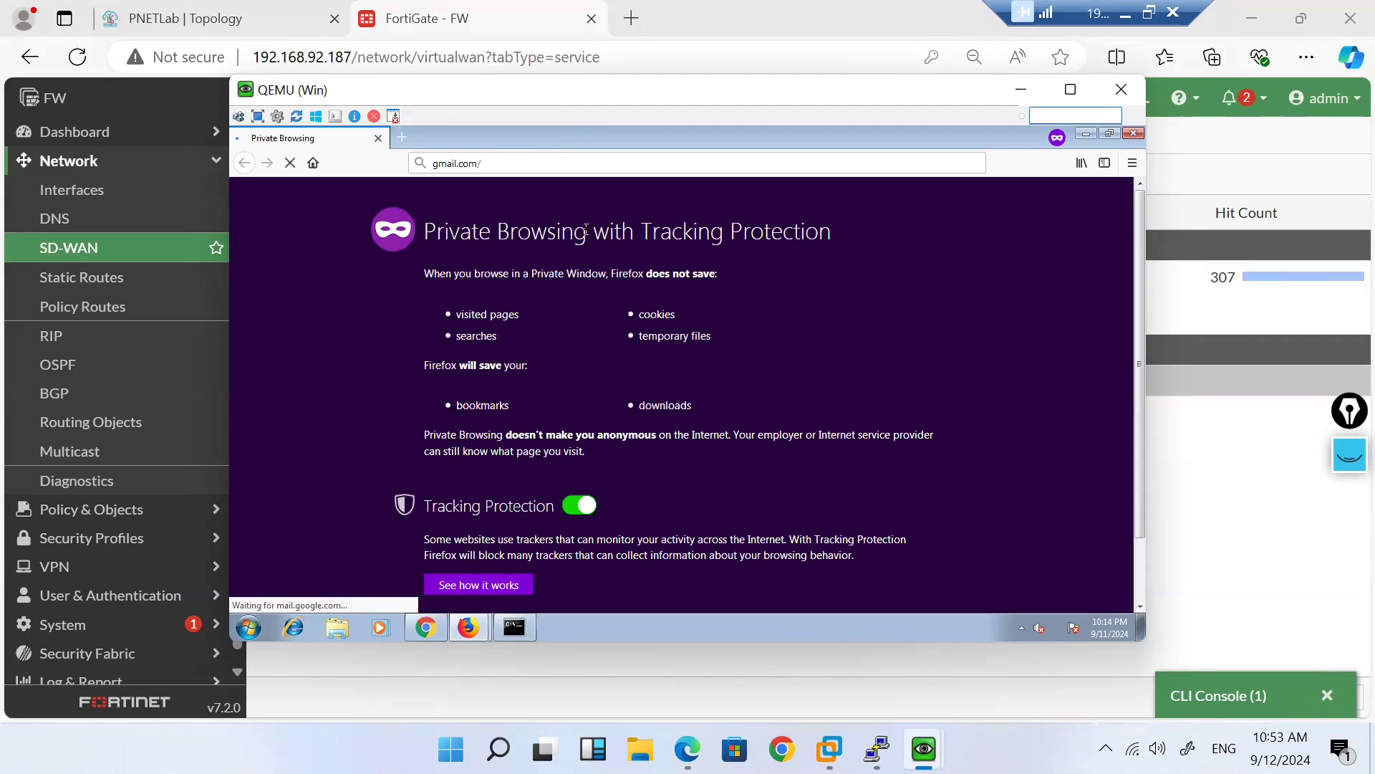
{"action": "mouse_move", "coordinate": [924, 749]}
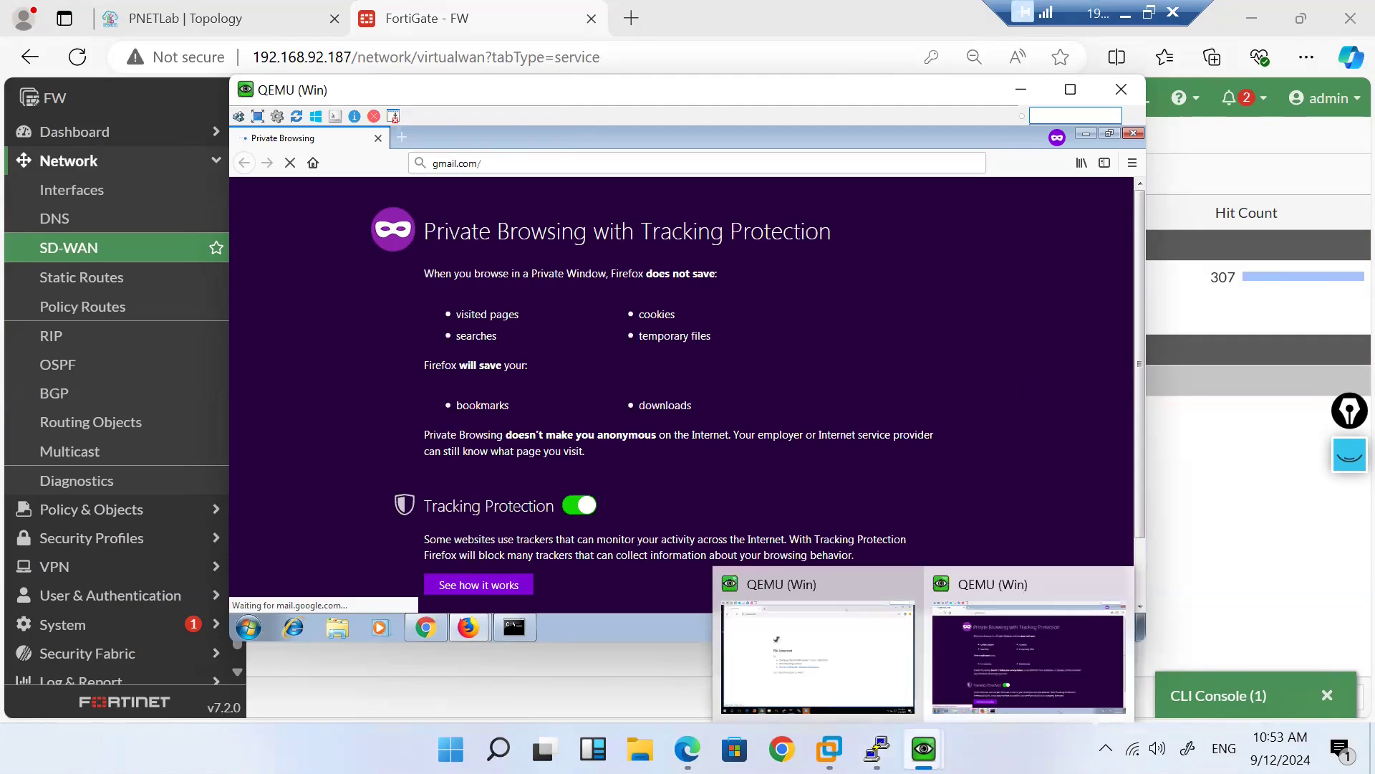
{"action": "left_click", "coordinate": [827, 665]}
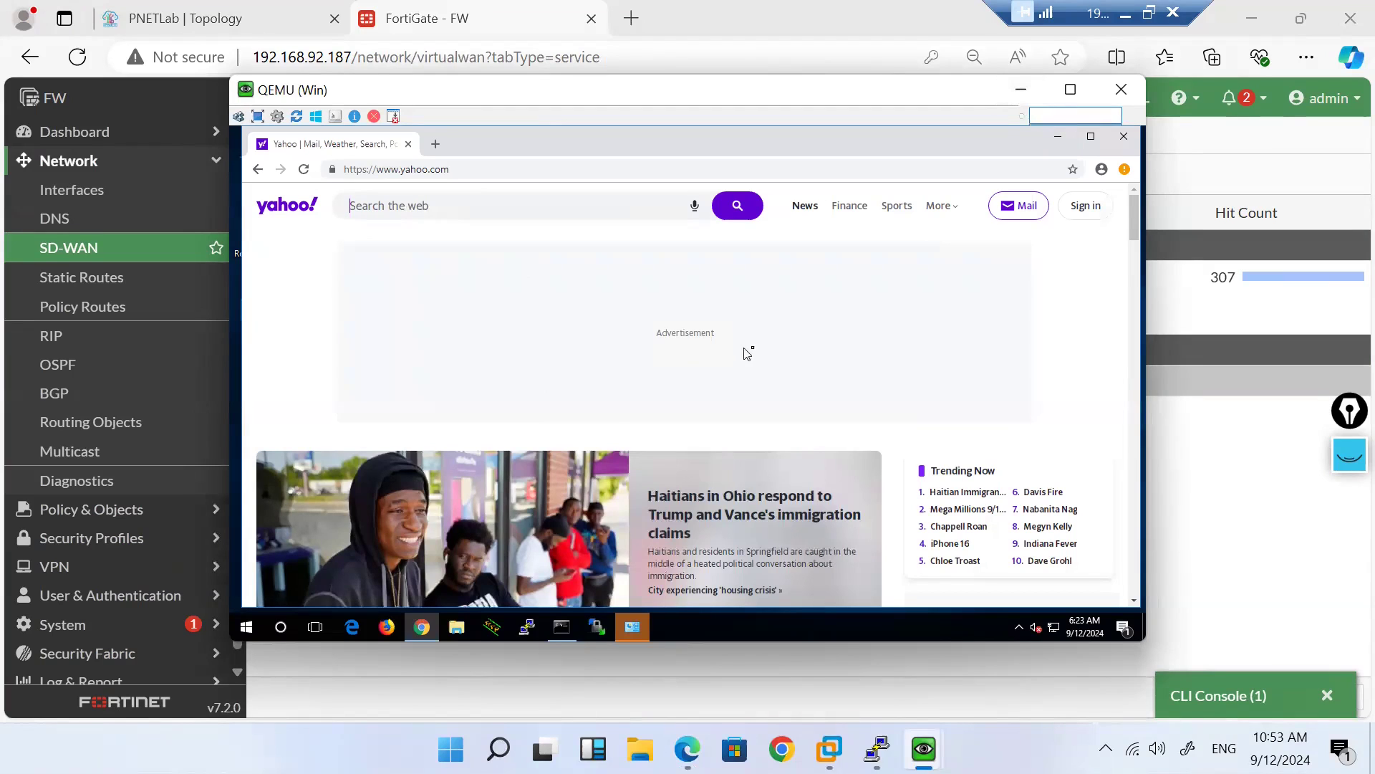
Step: Set the Yahoo client aside and load gmail.com in the Windows client's Firefox
{"action": "left_click", "coordinate": [1025, 100]}
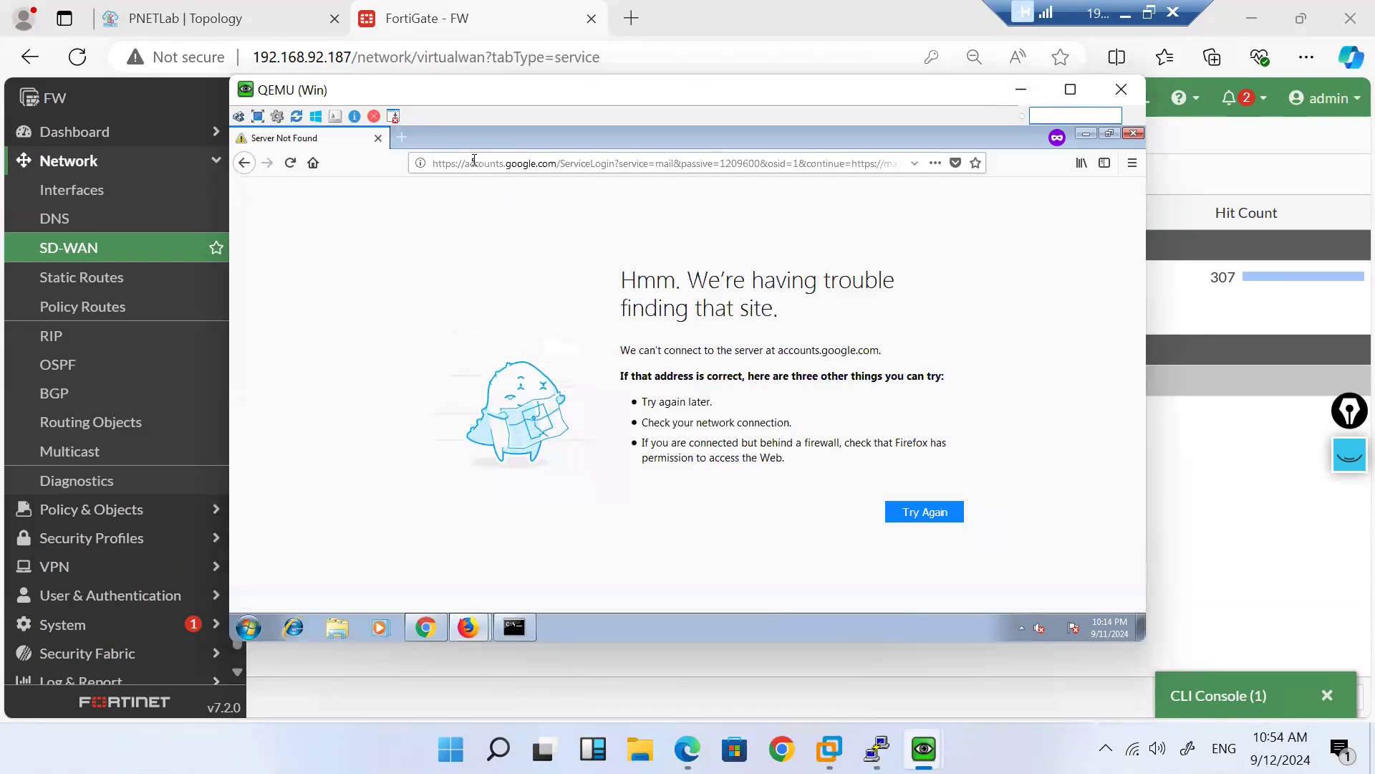
{"action": "left_click", "coordinate": [473, 162]}
{"action": "type", "text": "gmail.com/"}
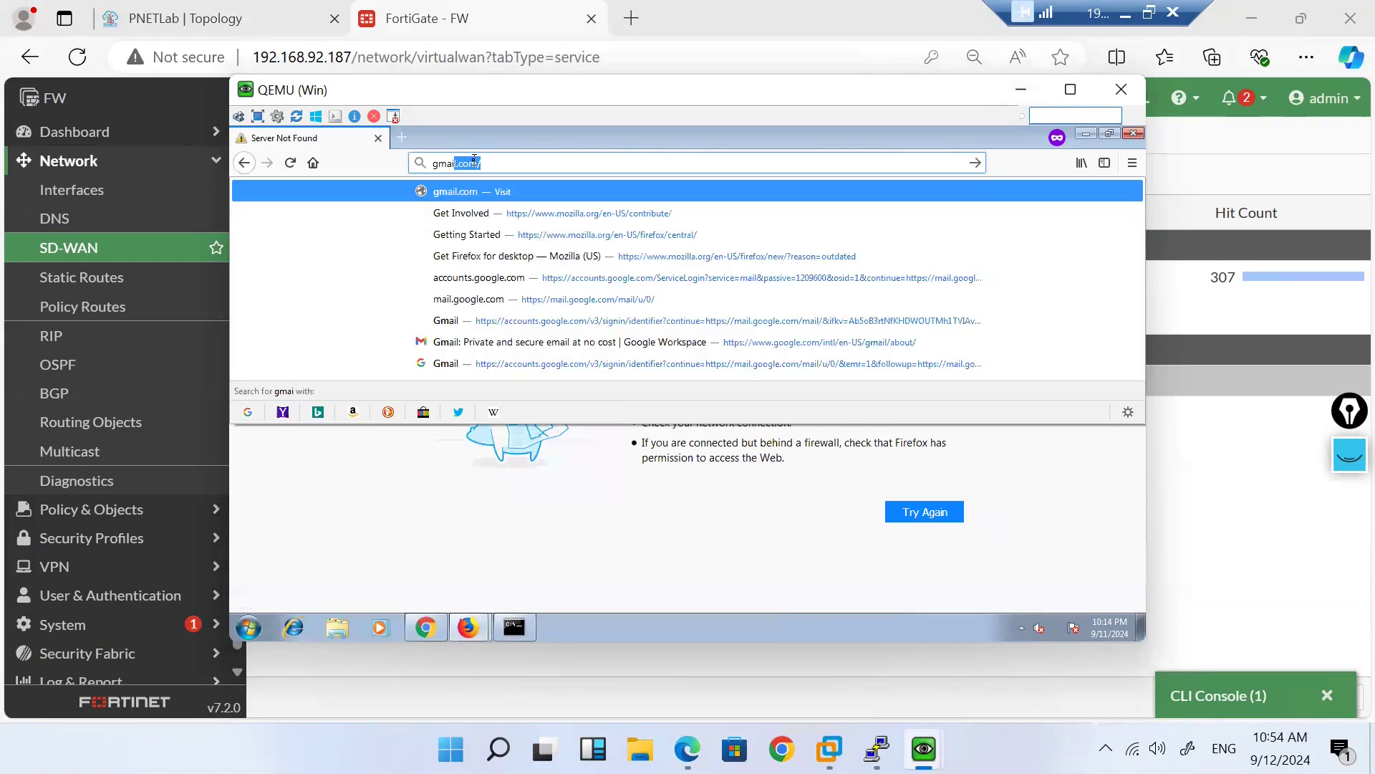
{"action": "key", "text": "Return"}
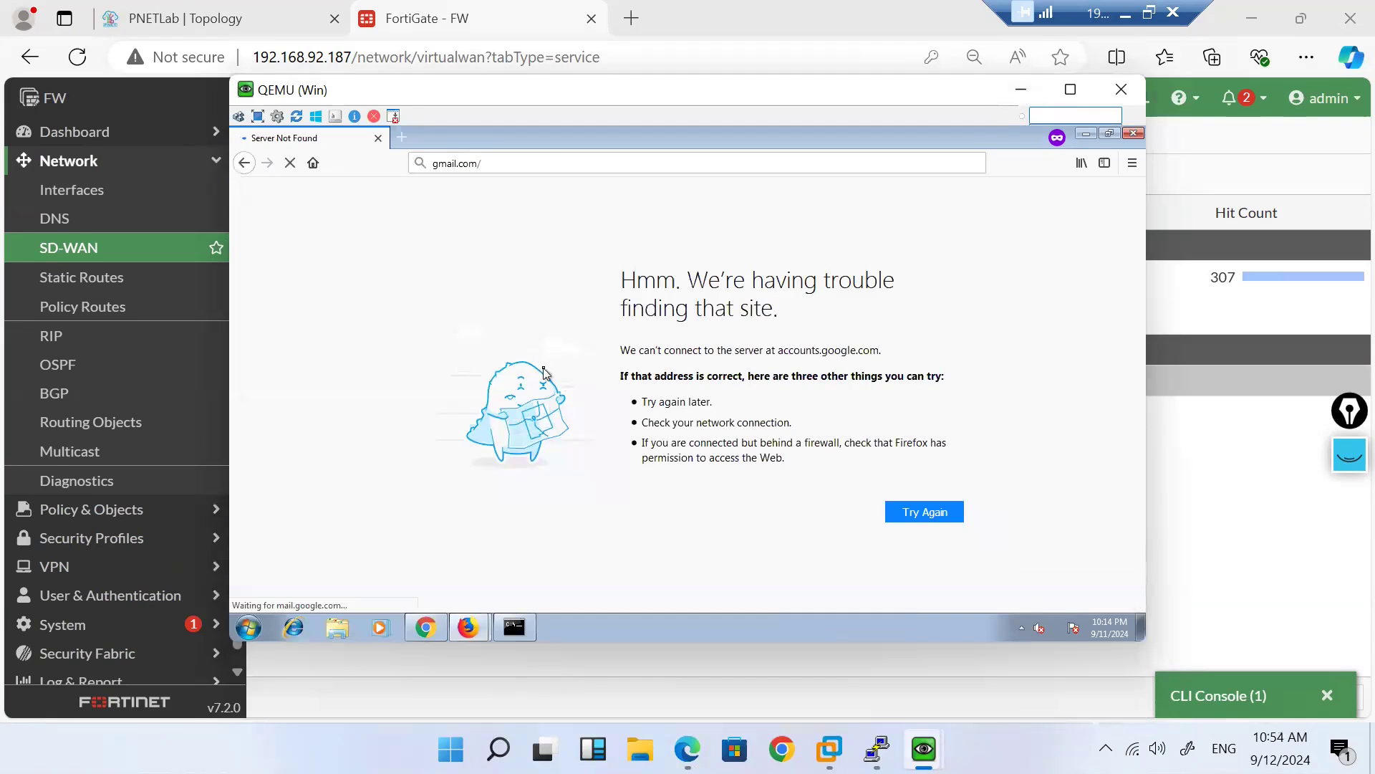
{"action": "scroll", "coordinate": [29, 586], "scroll_direction": "down", "scroll_amount": 1}
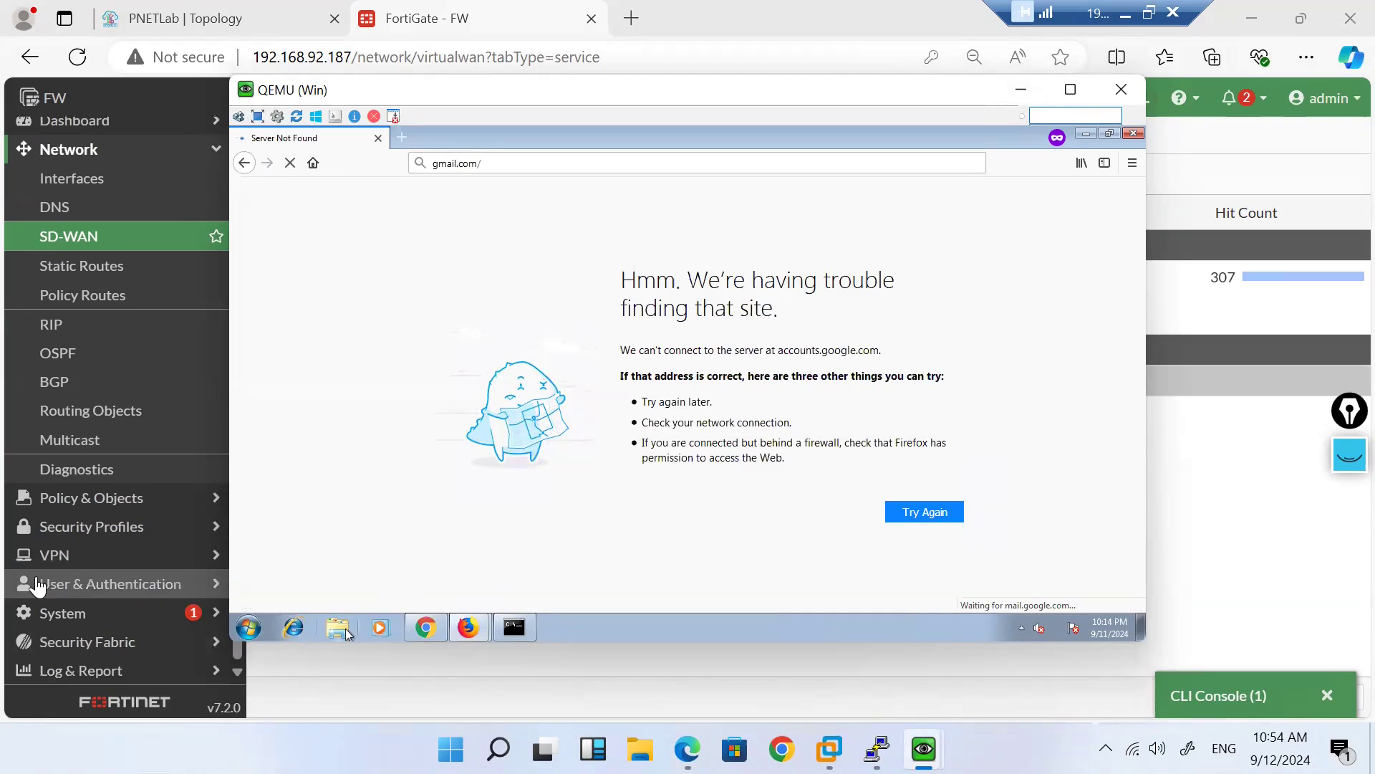
Step: Return to FortiGate's SD-WAN Rules list, with H_8.8.8.8 at 307 hits, and expand Log & Report
{"action": "left_click", "coordinate": [419, 667]}
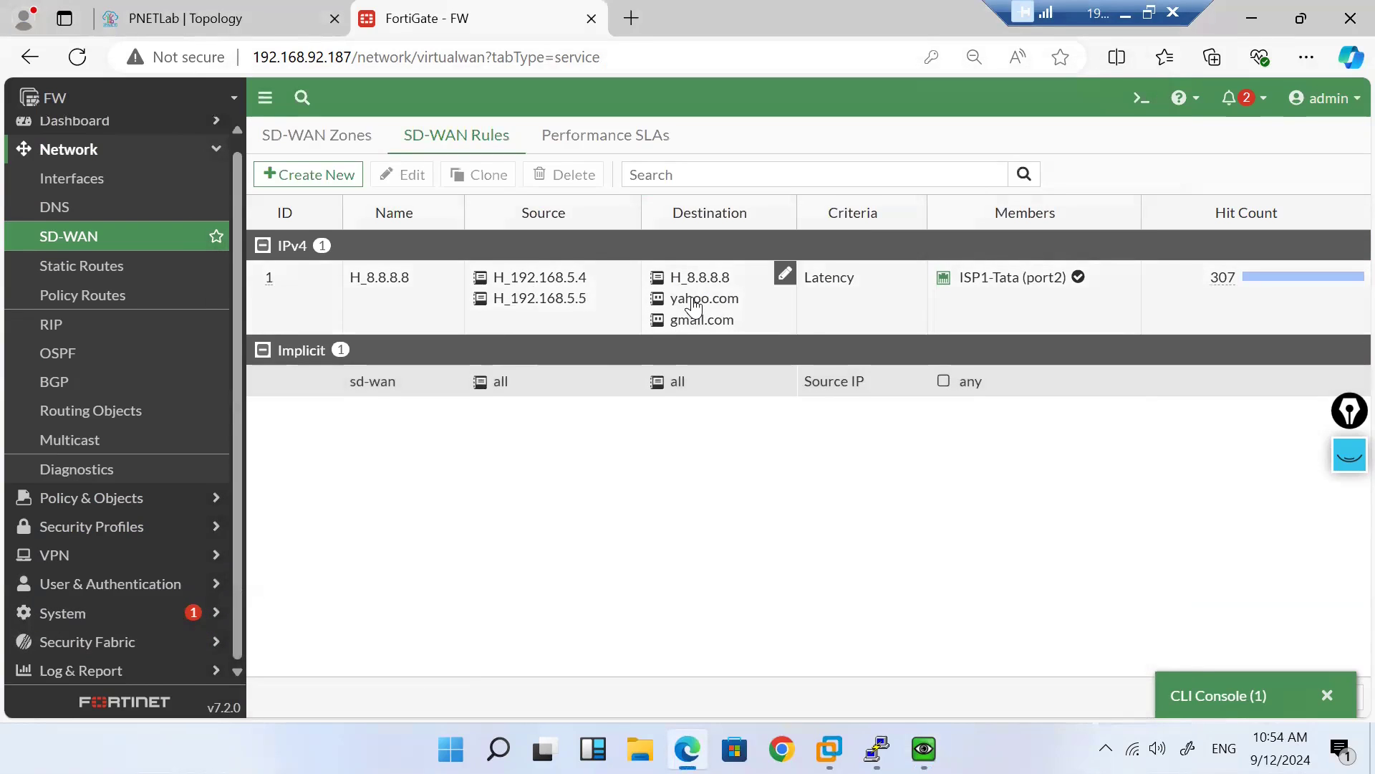
{"action": "mouse_move", "coordinate": [694, 308]}
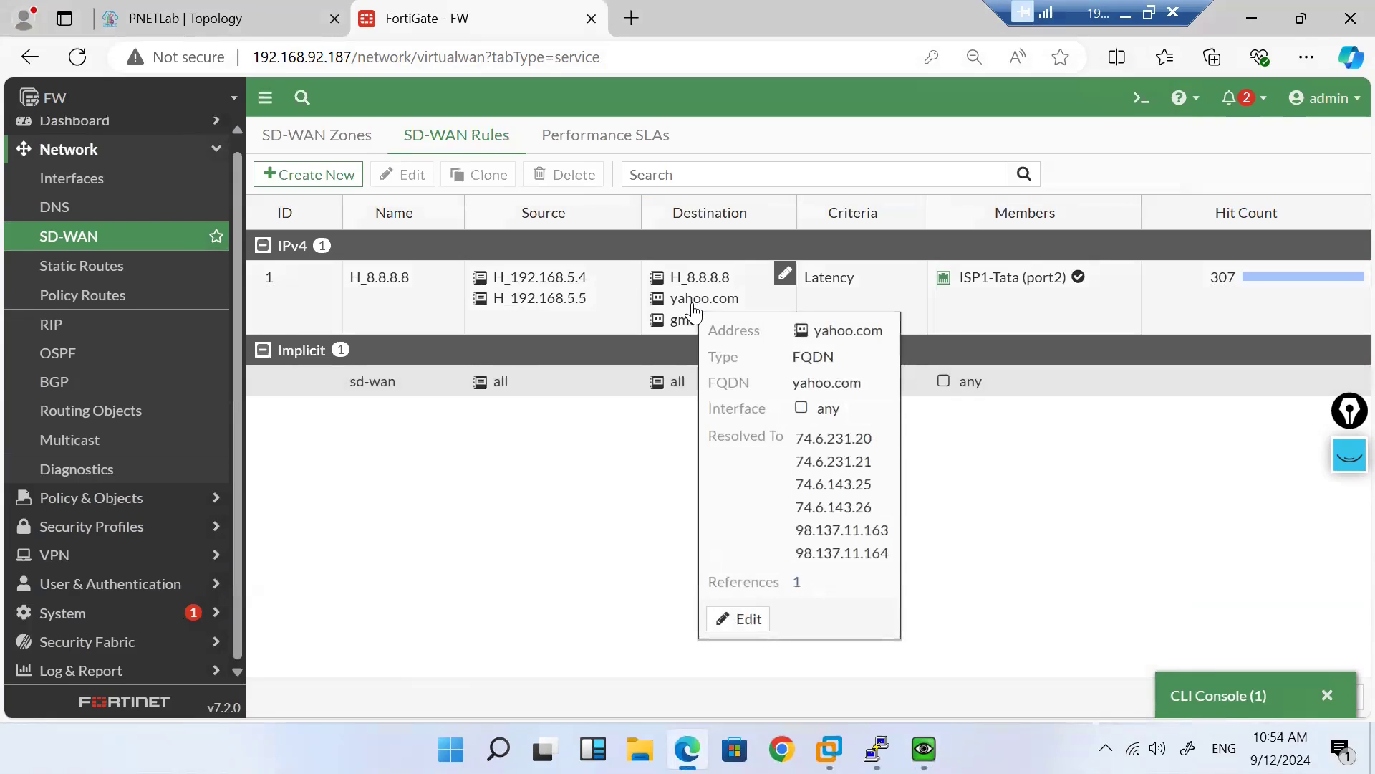
{"action": "left_click", "coordinate": [138, 673]}
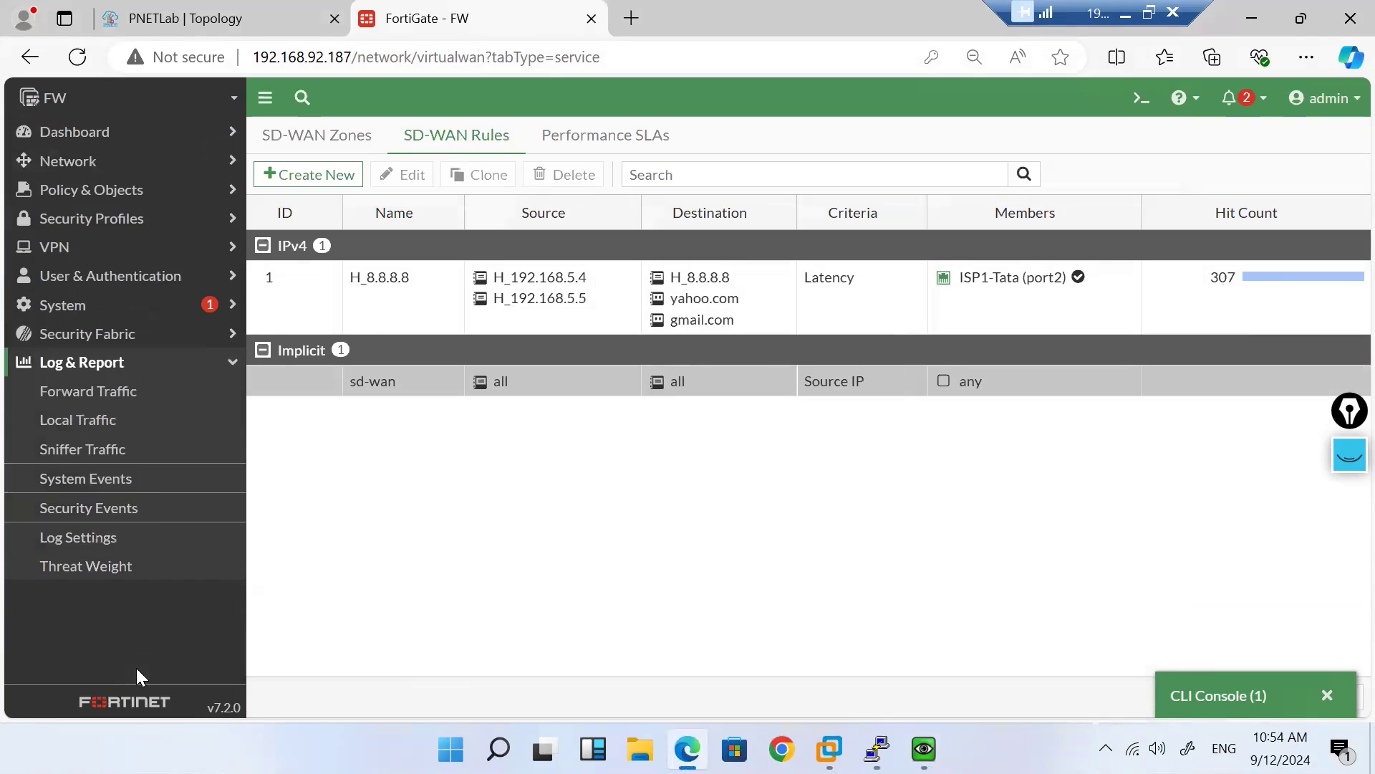
Step: Open the Forward Traffic log and remove the Source 192.168.5.5 filter
{"action": "left_click", "coordinate": [97, 398]}
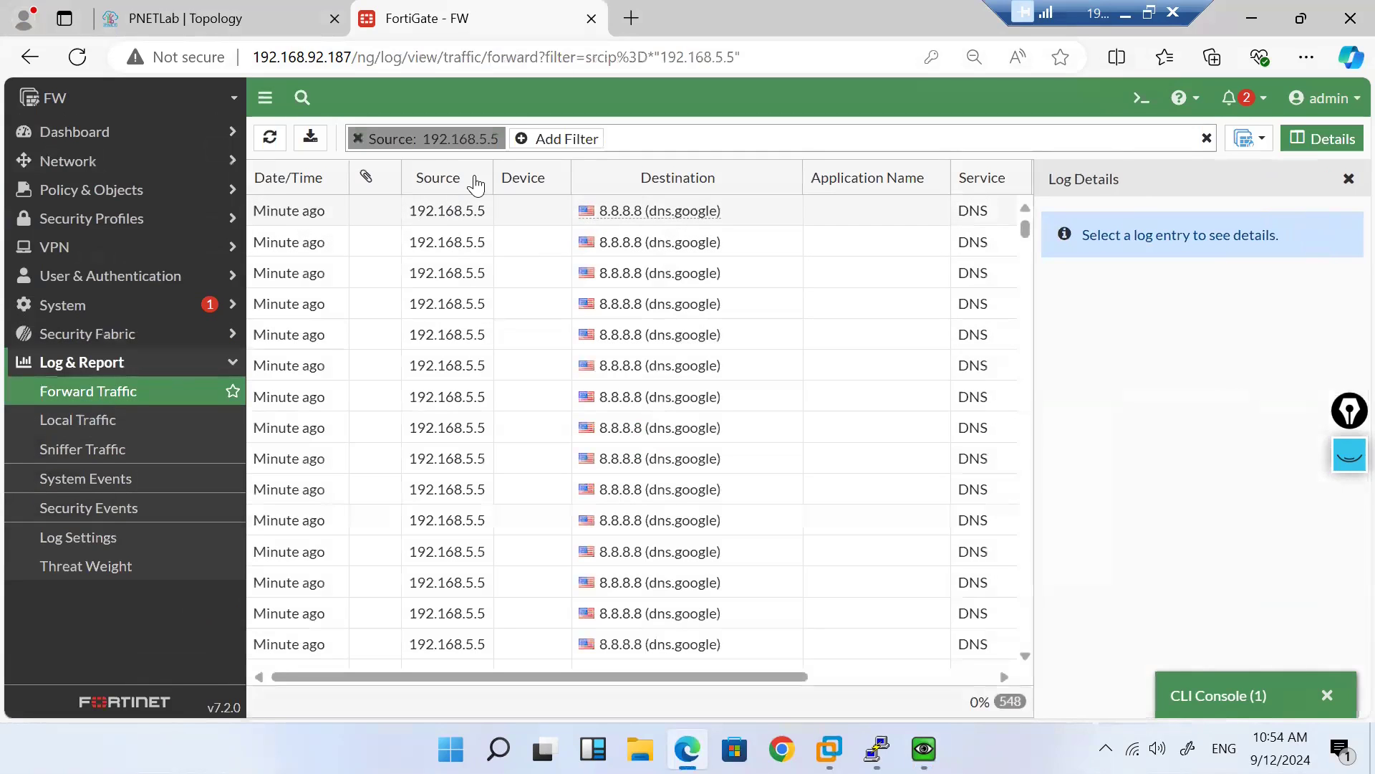
{"action": "left_click", "coordinate": [357, 139]}
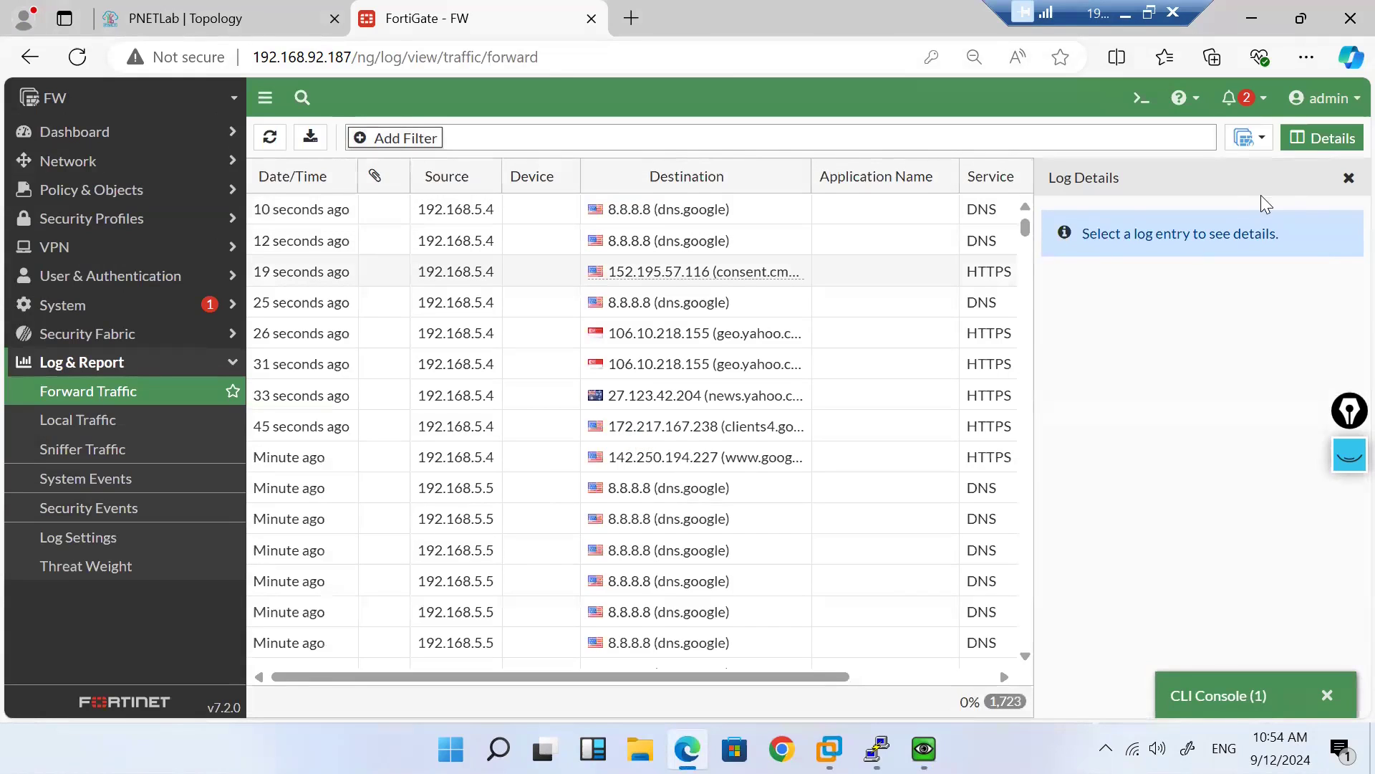
{"action": "left_click", "coordinate": [1348, 179]}
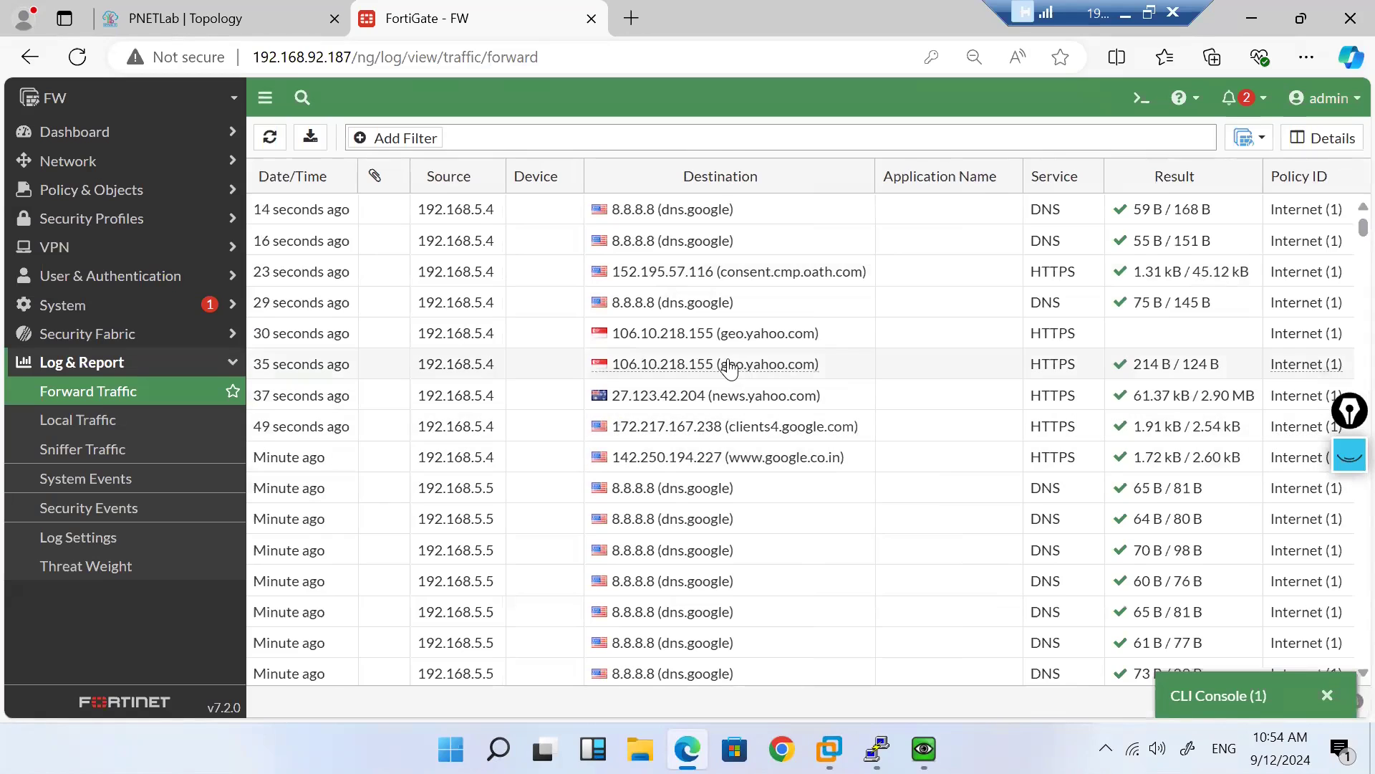
Step: Confirm the geo.yahoo.com session from 192.168.5.4 exits via ISP2-Airtel (port1)
{"action": "double_click", "coordinate": [873, 362]}
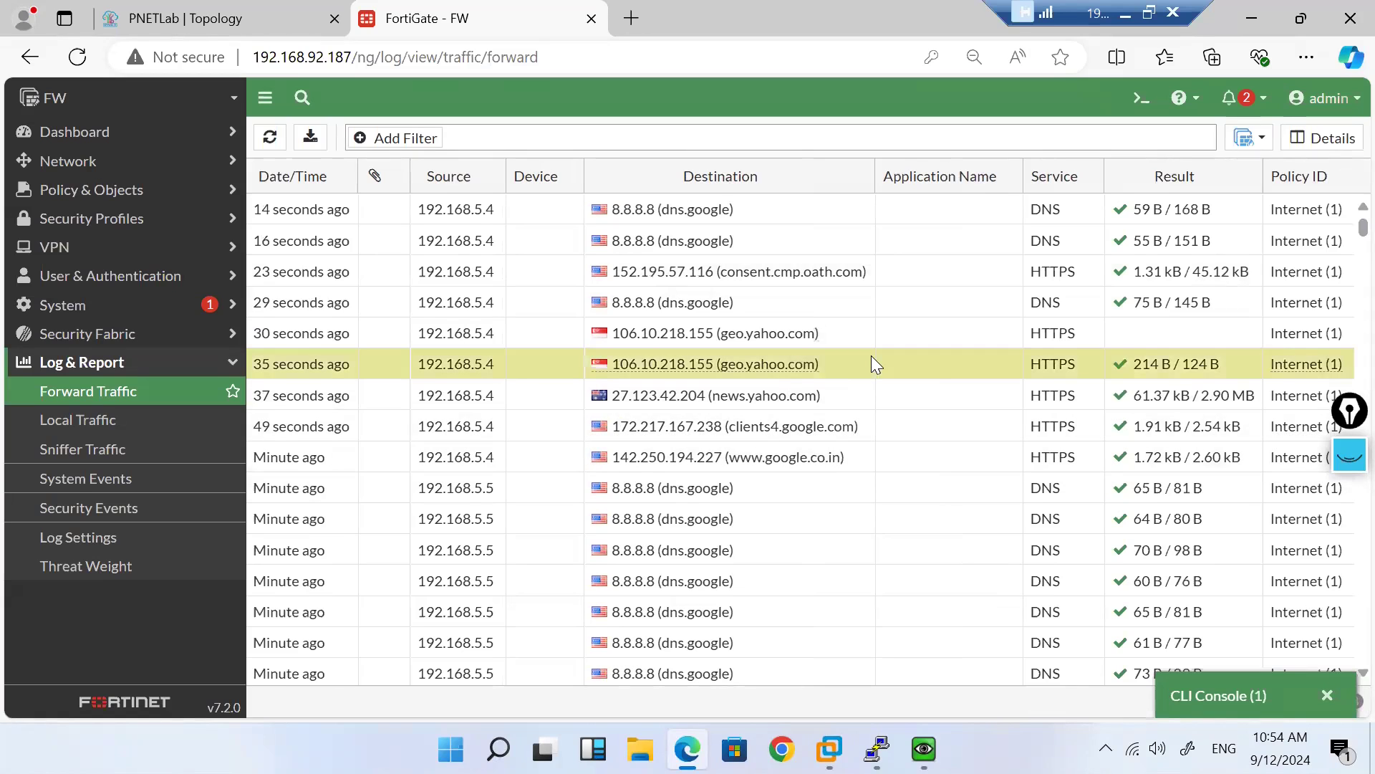
{"action": "scroll", "coordinate": [1175, 499], "scroll_direction": "down", "scroll_amount": 1}
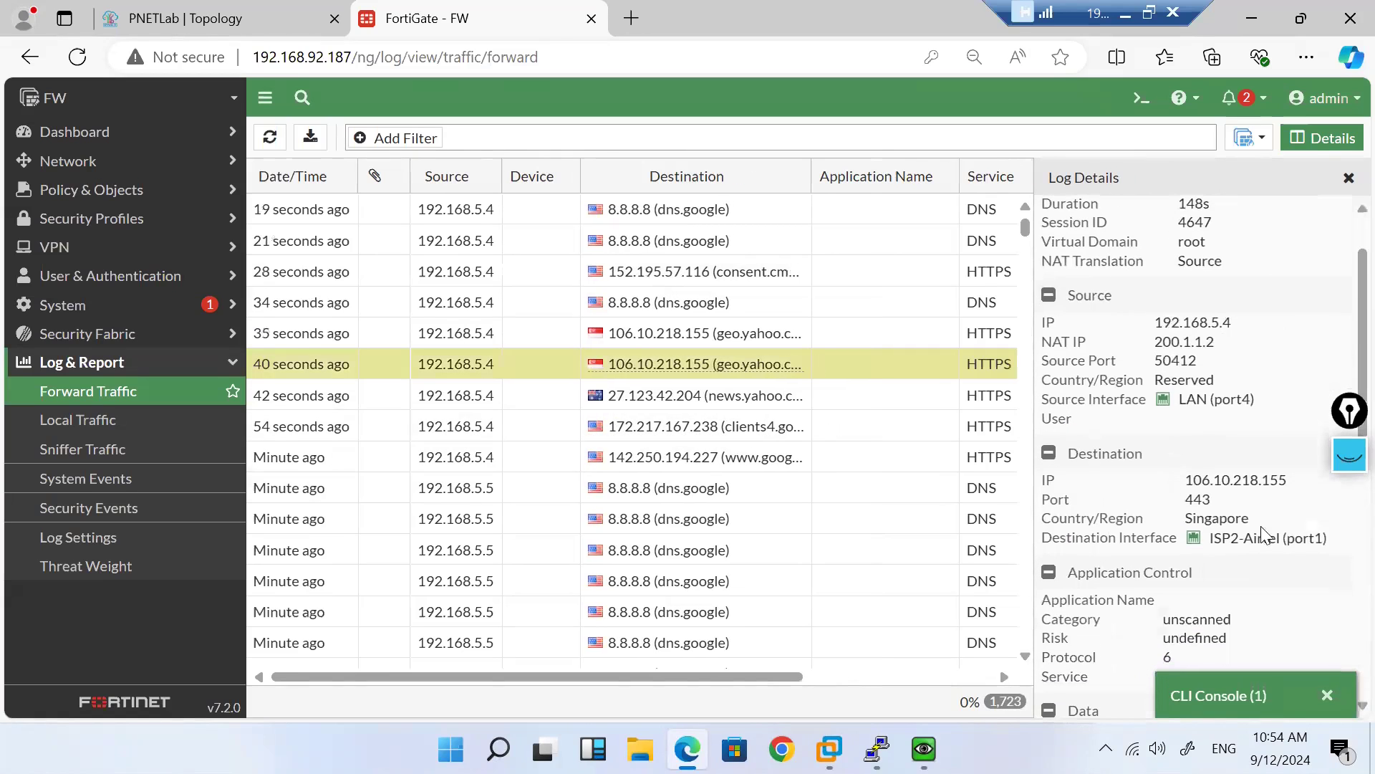
{"action": "left_click_drag", "start_coordinate": [1325, 538], "coordinate": [1222, 538]}
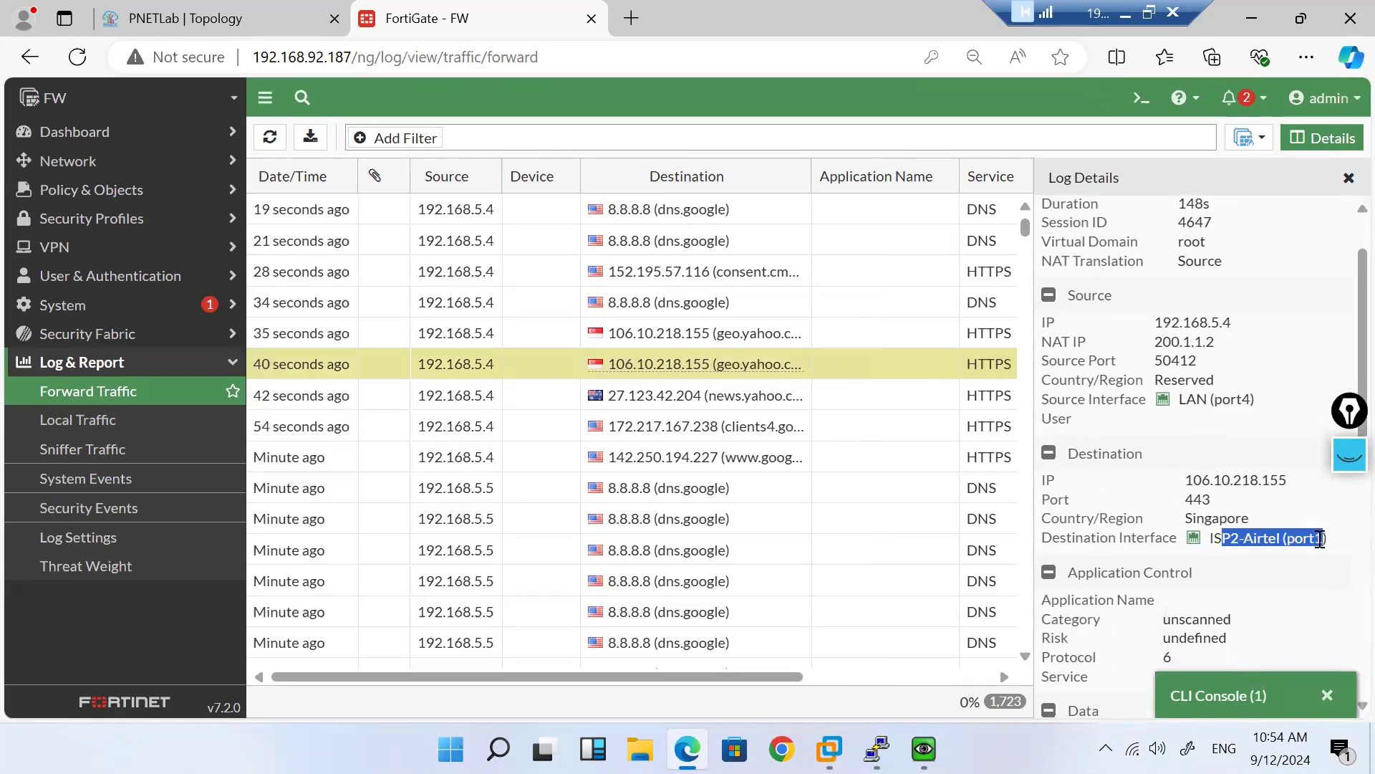
{"action": "left_click", "coordinate": [1348, 179]}
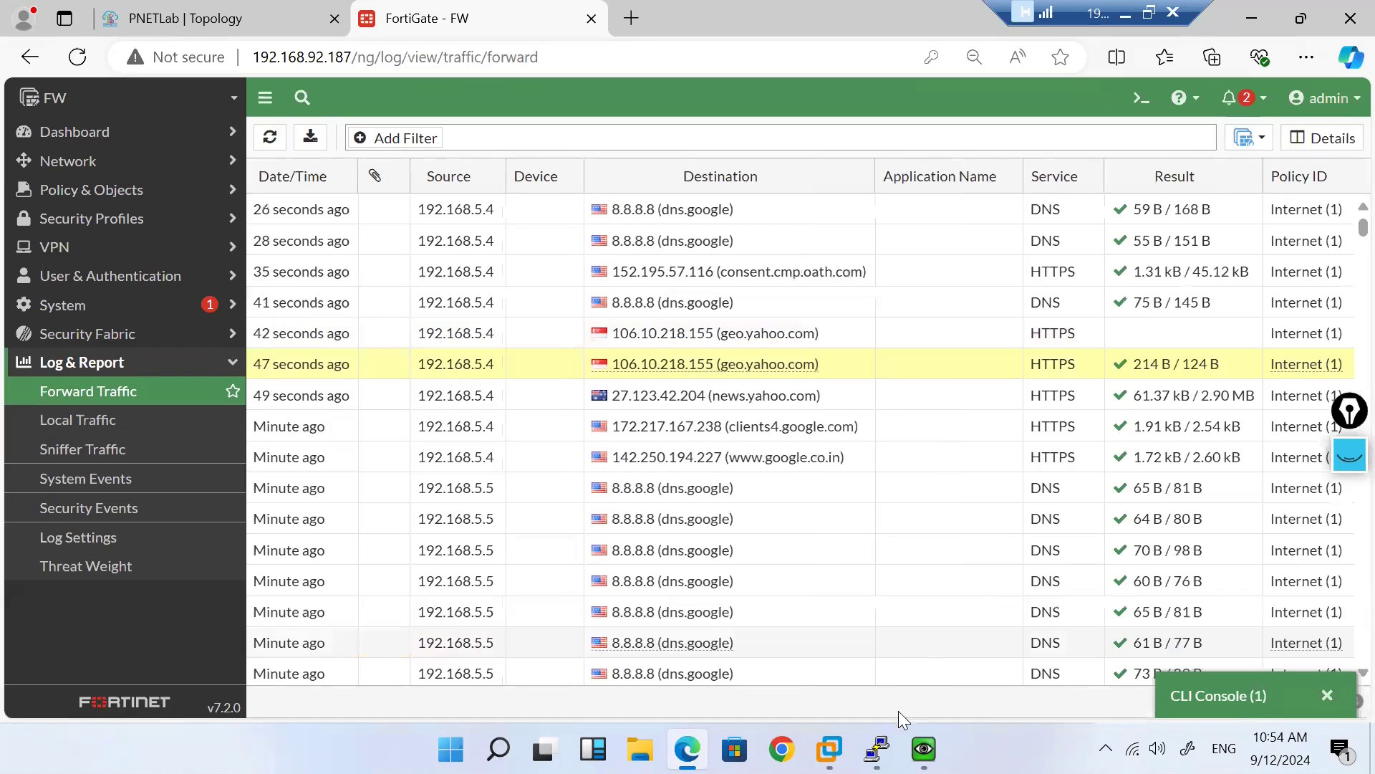
Step: Briefly bring up the Gmail sign-in client window, then minimize it again
{"action": "mouse_move", "coordinate": [924, 749]}
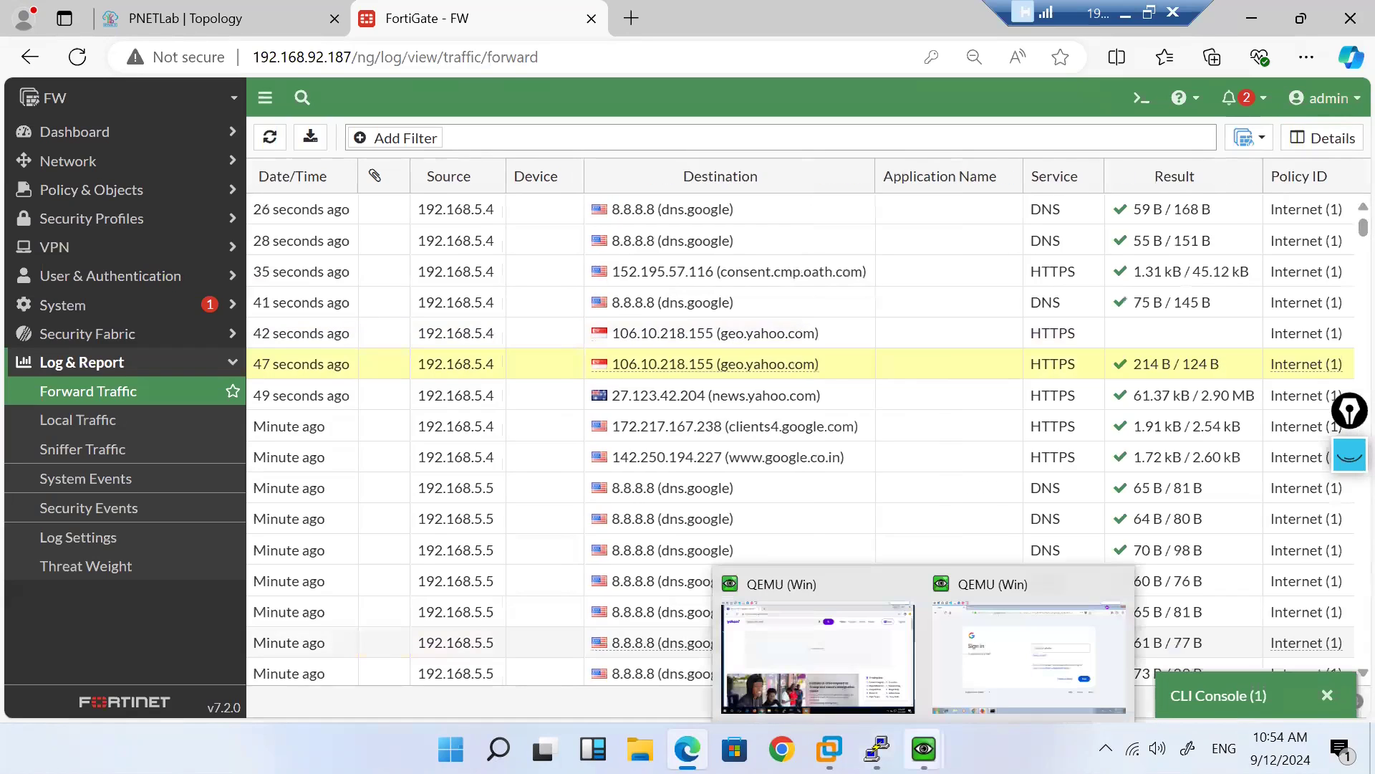
{"action": "left_click", "coordinate": [977, 685]}
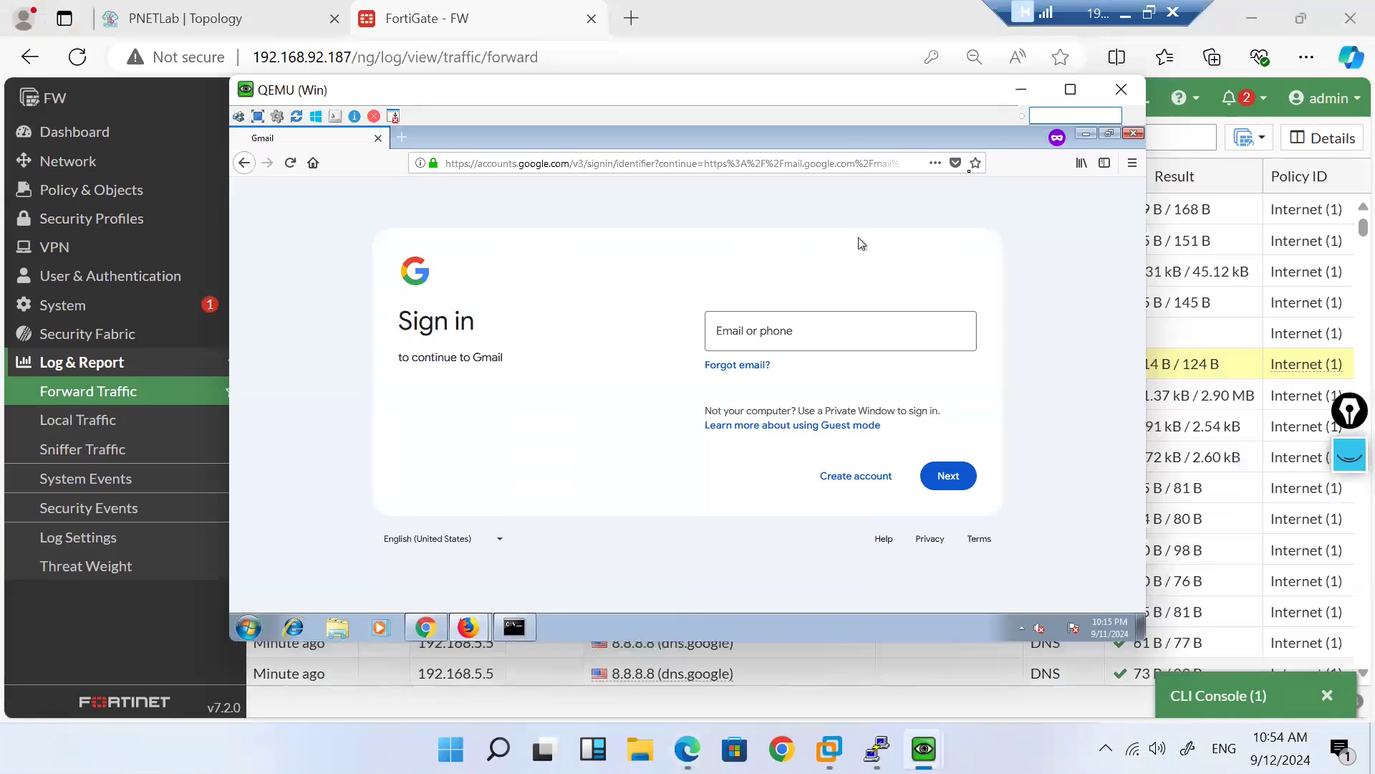
{"action": "left_click", "coordinate": [1022, 91]}
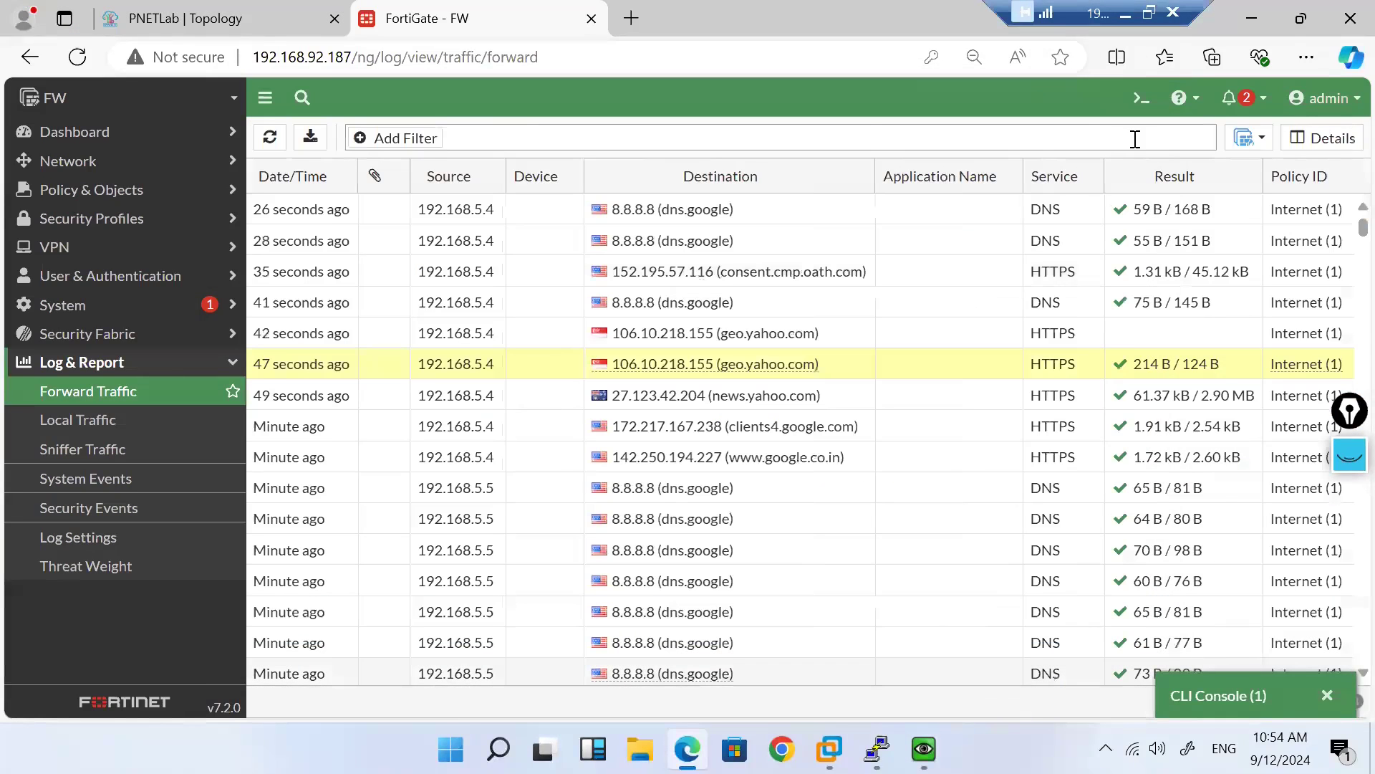
Step: Refresh the forward log and confirm the DNS session to 8.8.8.8 exits via ISP1-Tata
{"action": "left_click", "coordinate": [270, 137]}
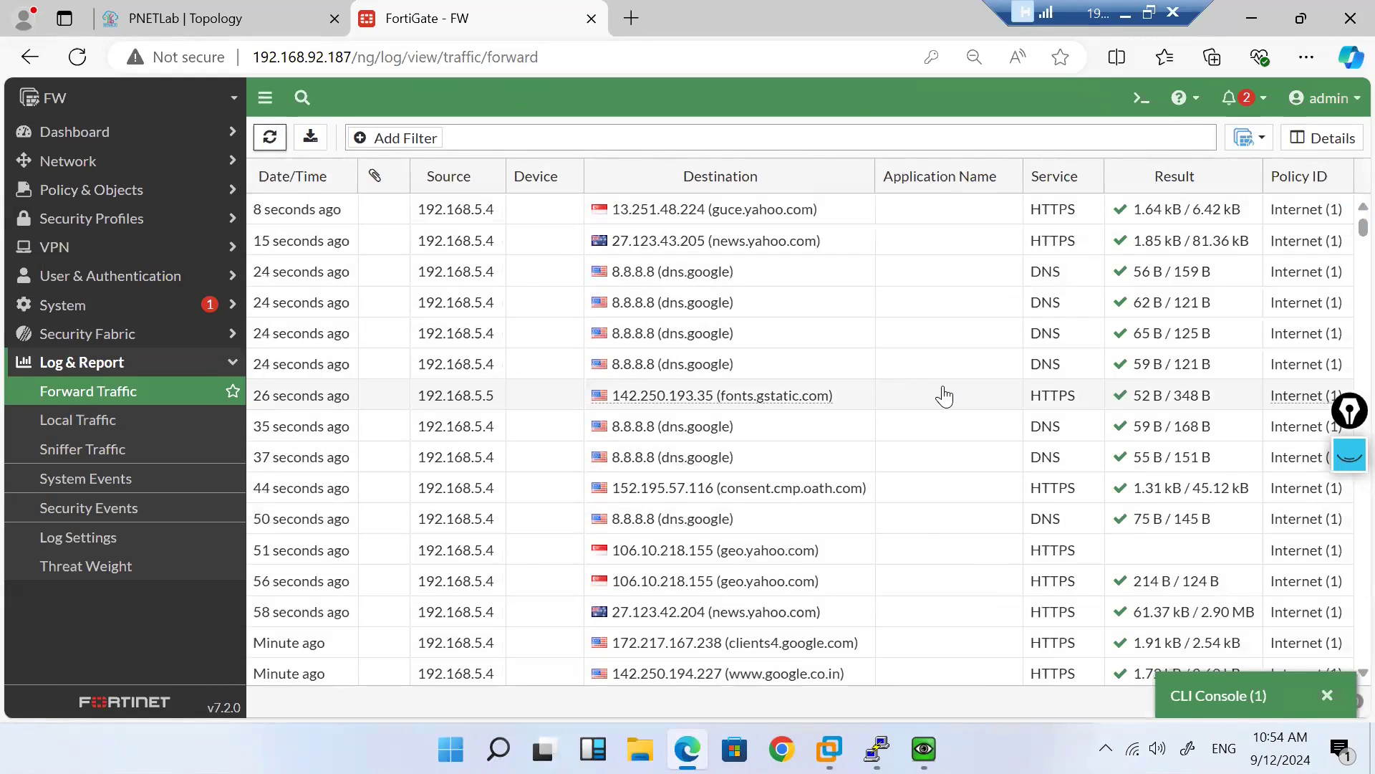
{"action": "double_click", "coordinate": [951, 333]}
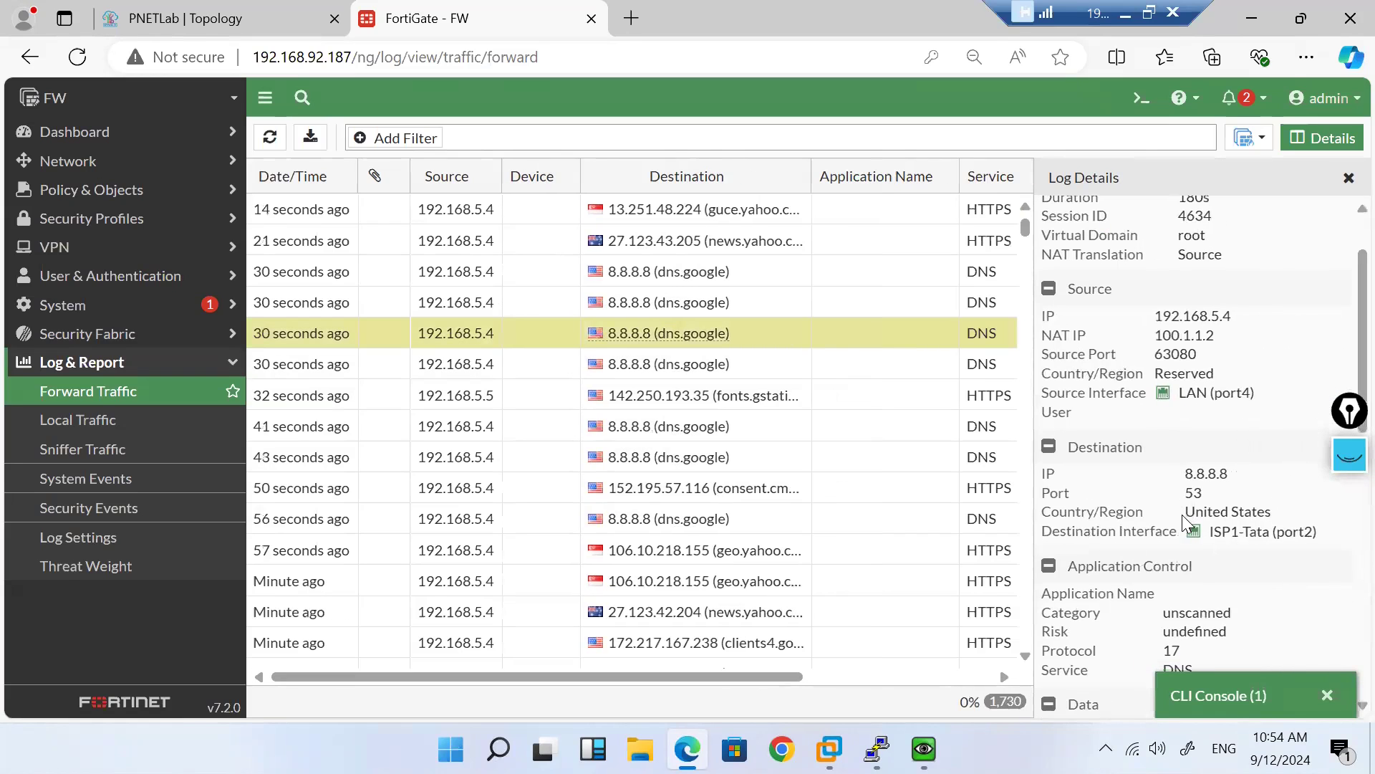
{"action": "left_click", "coordinate": [1347, 181]}
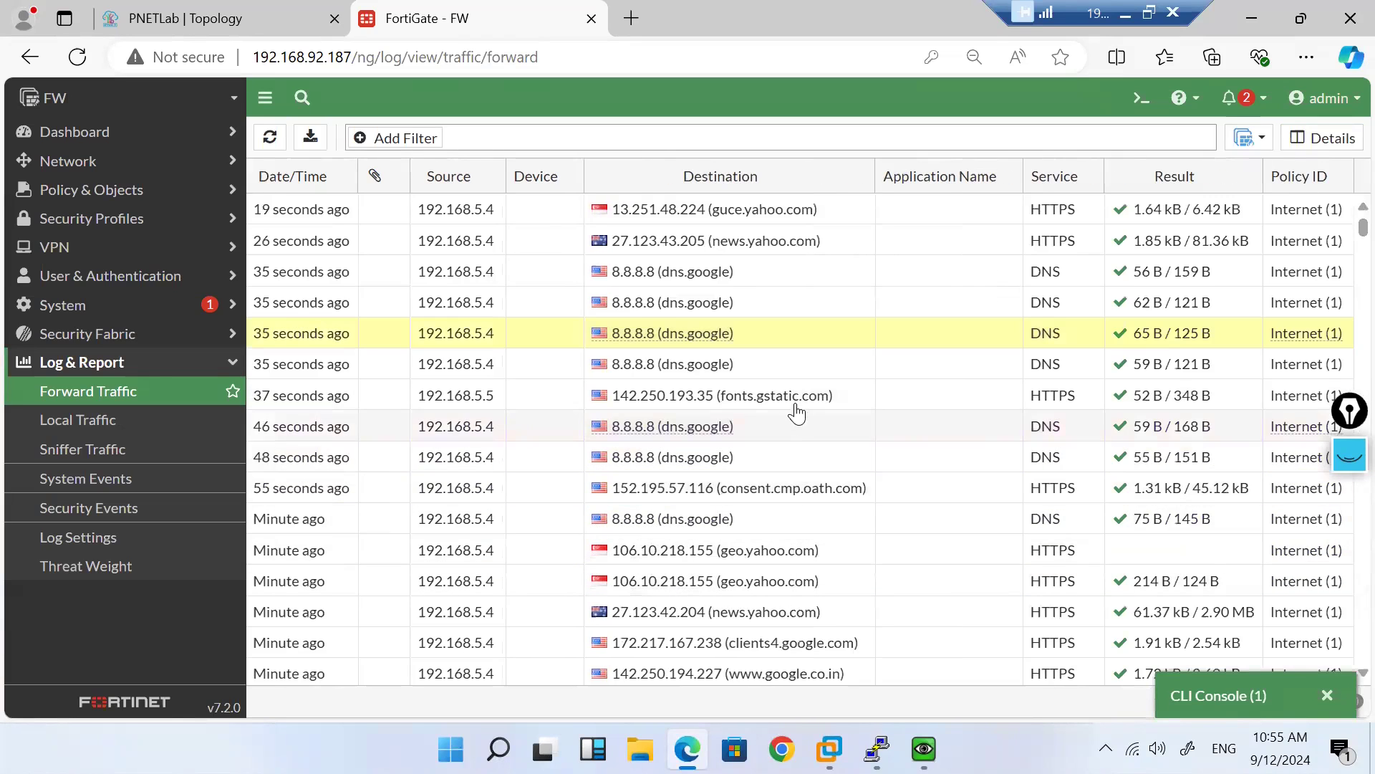
Step: Refresh again and confirm the news.yahoo.com session exits via ISP2-Airtel
{"action": "scroll", "coordinate": [776, 562], "scroll_direction": "down", "scroll_amount": 3}
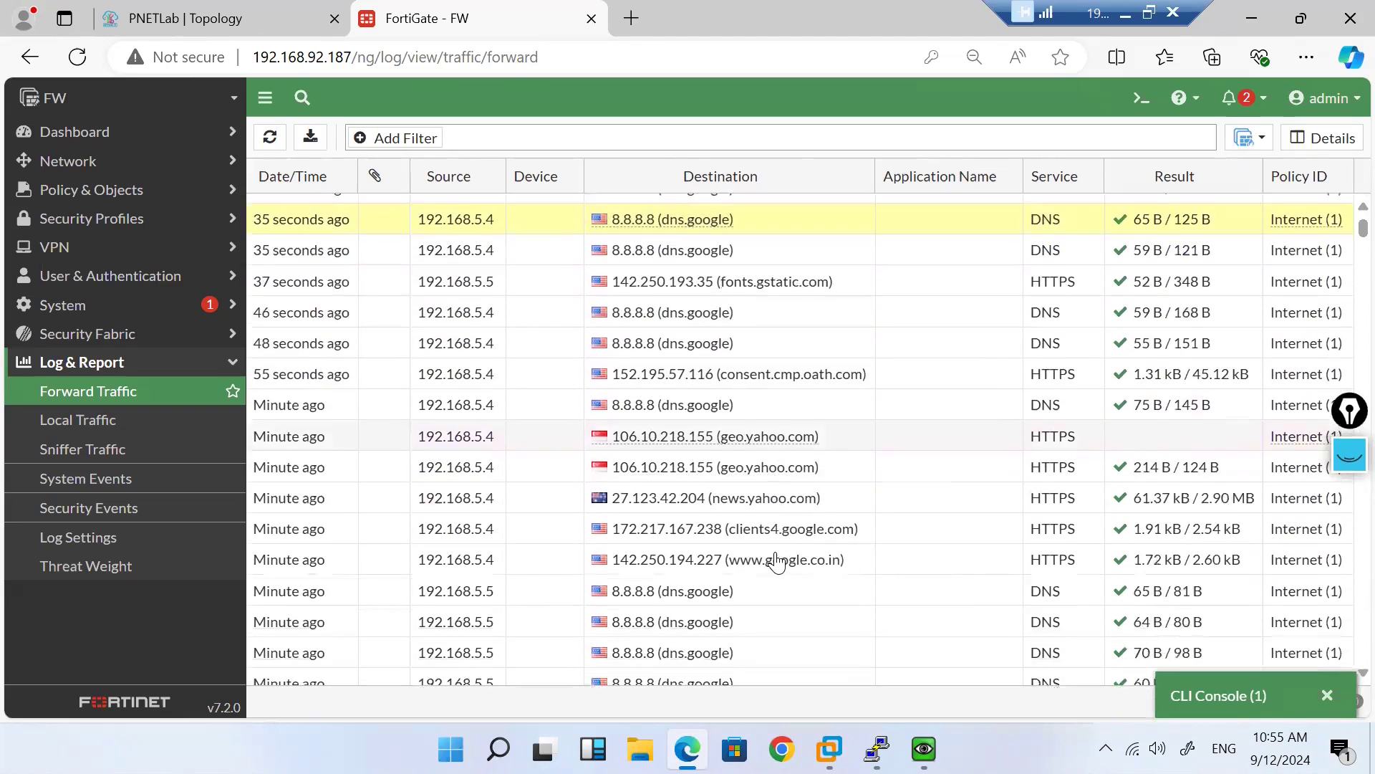
{"action": "scroll", "coordinate": [776, 562], "scroll_direction": "down", "scroll_amount": 3}
{"action": "scroll", "coordinate": [777, 563], "scroll_direction": "up", "scroll_amount": 10}
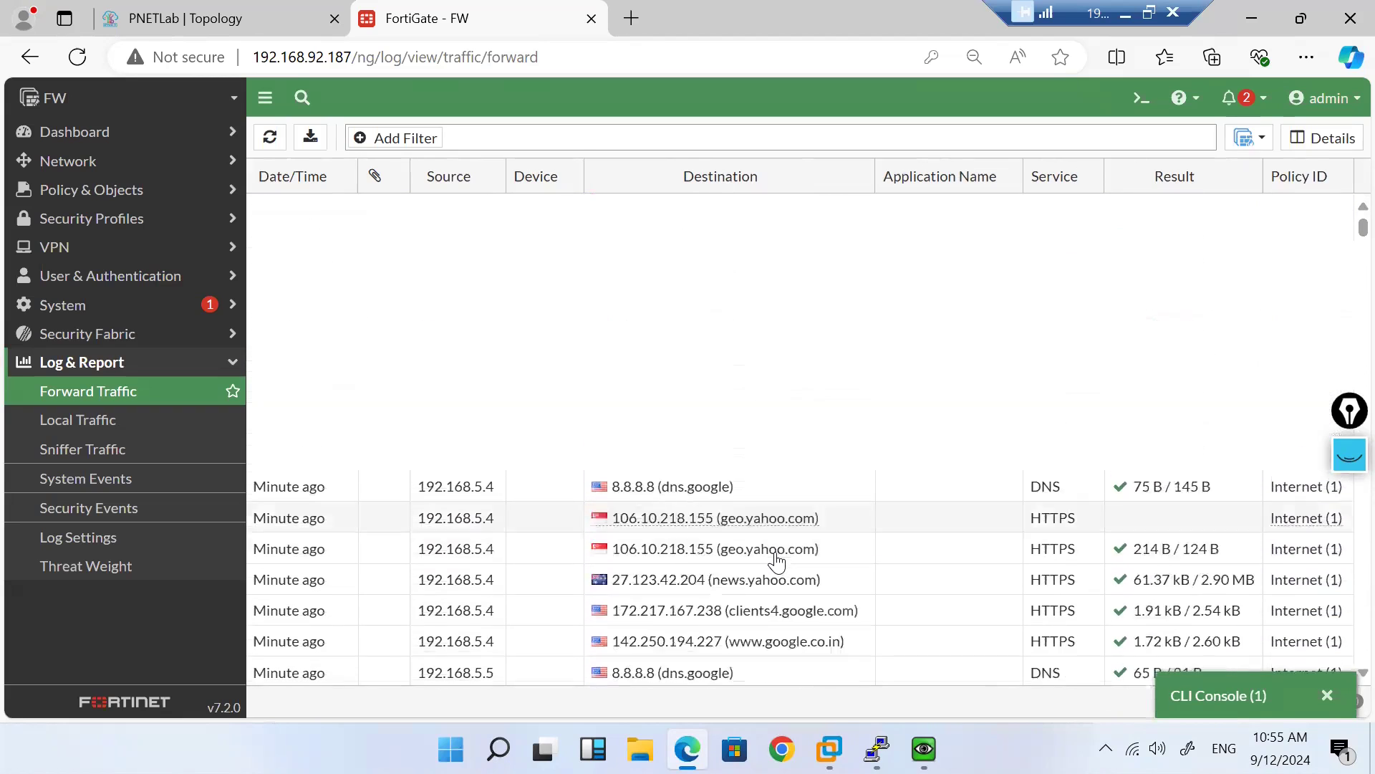
{"action": "left_click", "coordinate": [270, 140]}
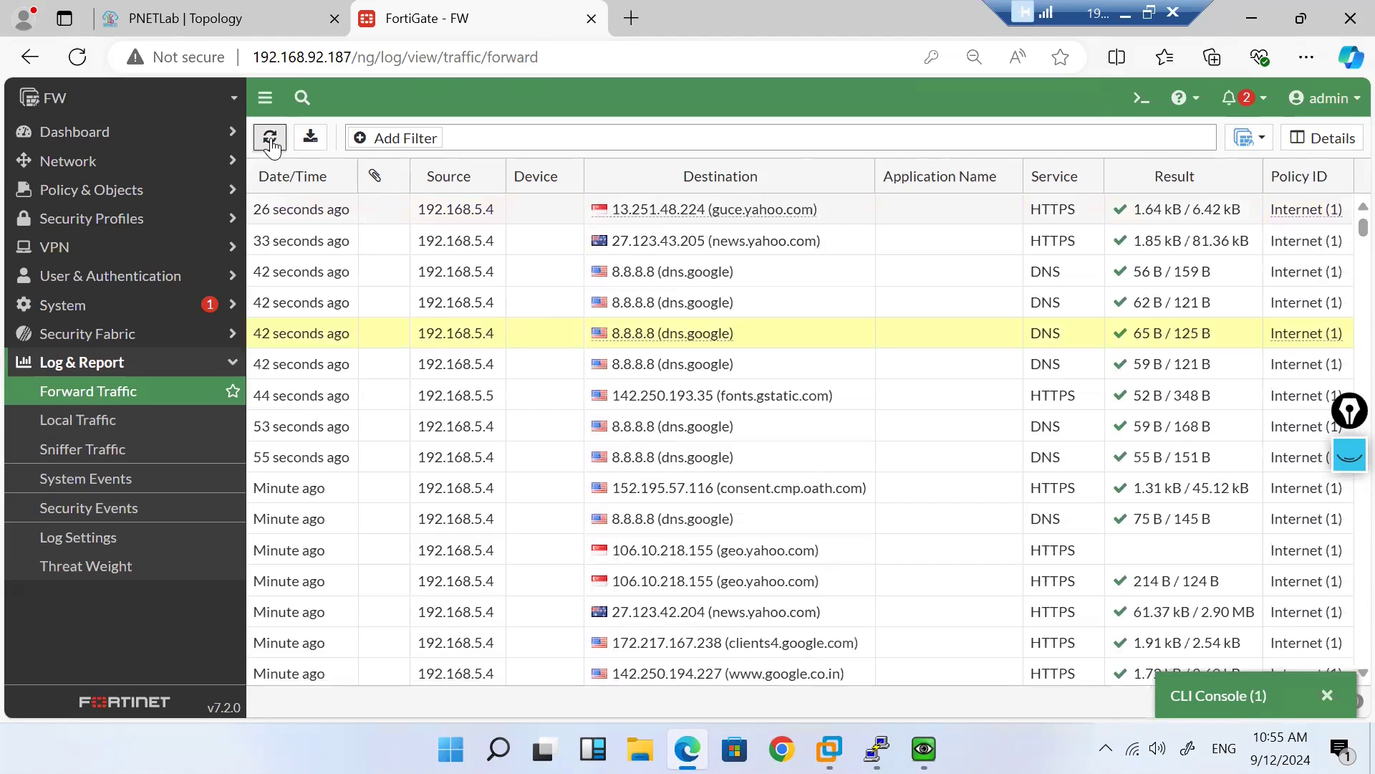
{"action": "double_click", "coordinate": [865, 212]}
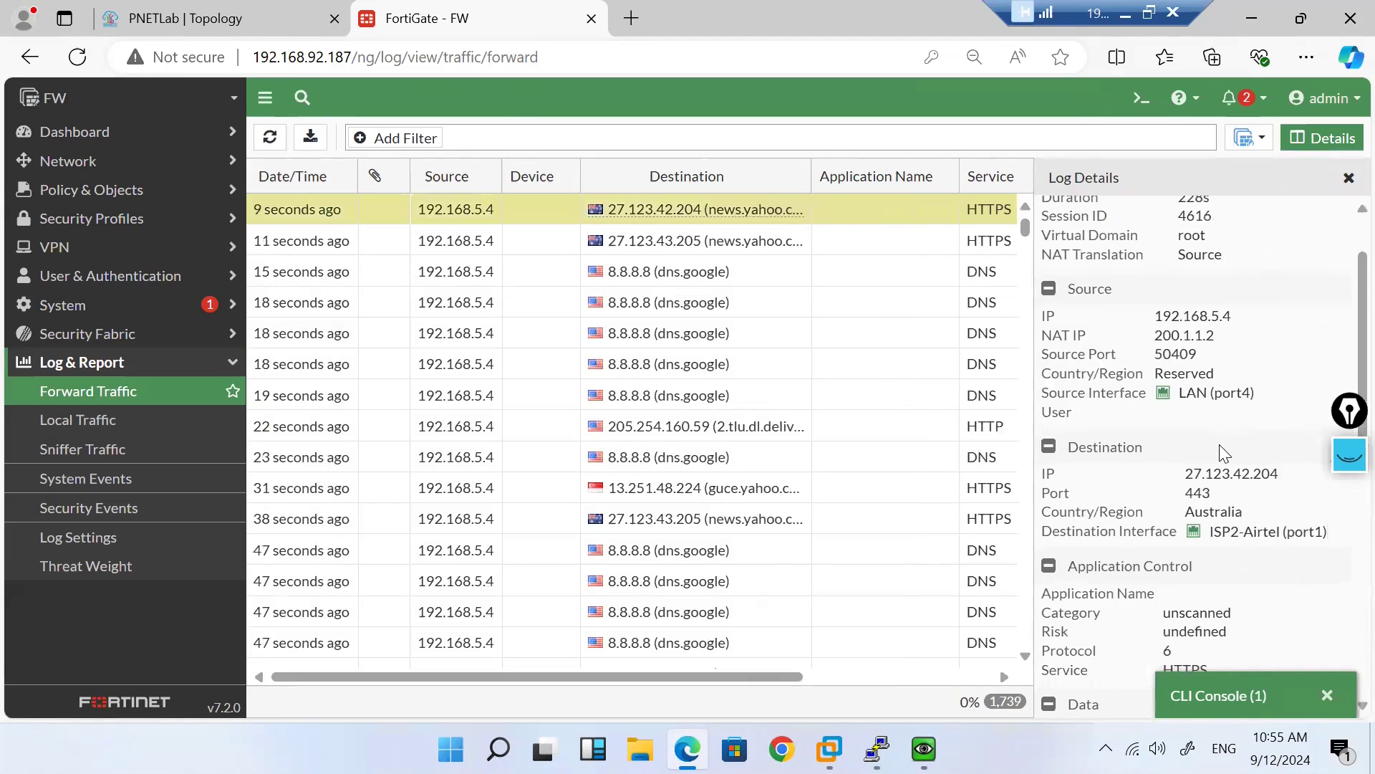
{"action": "scroll", "coordinate": [1219, 445], "scroll_direction": "down", "scroll_amount": 5}
{"action": "scroll", "coordinate": [1225, 453], "scroll_direction": "up", "scroll_amount": 5}
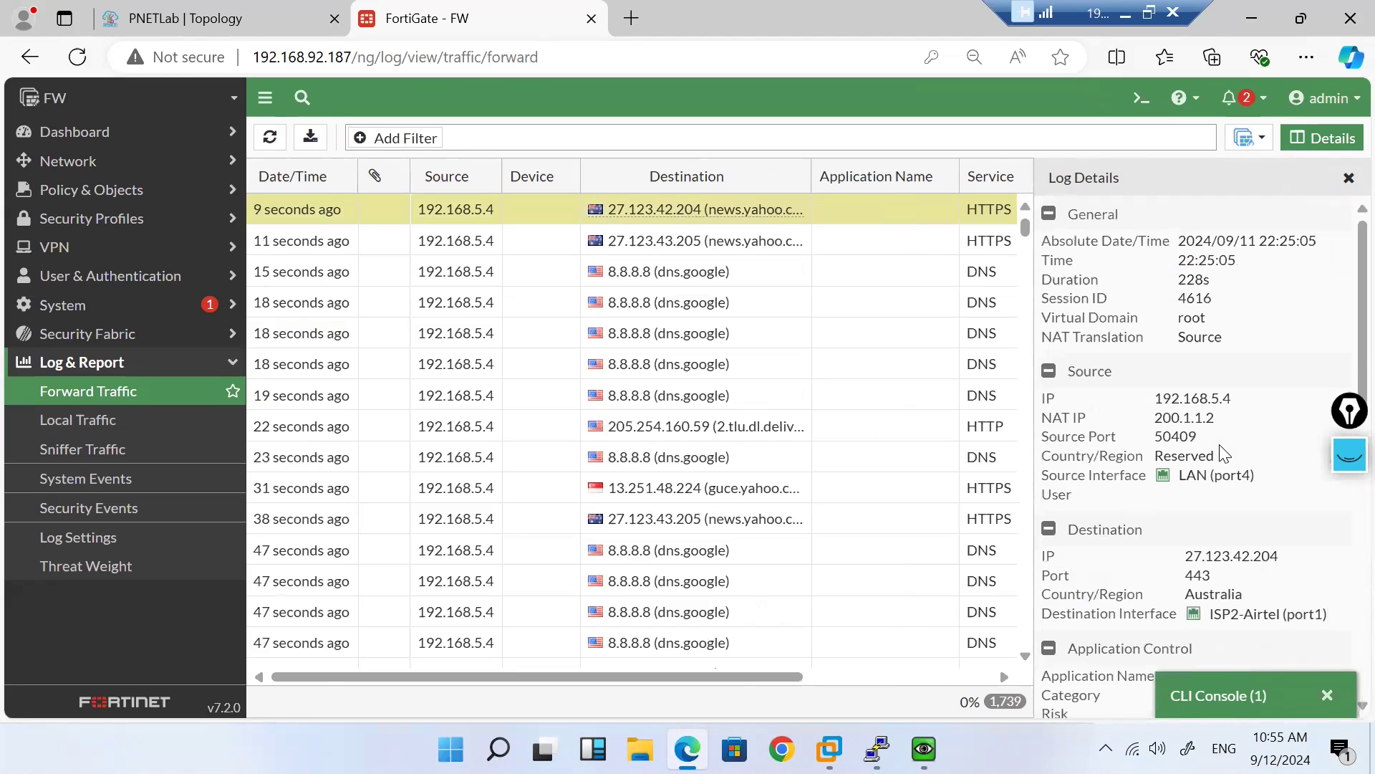
{"action": "left_click", "coordinate": [1347, 180]}
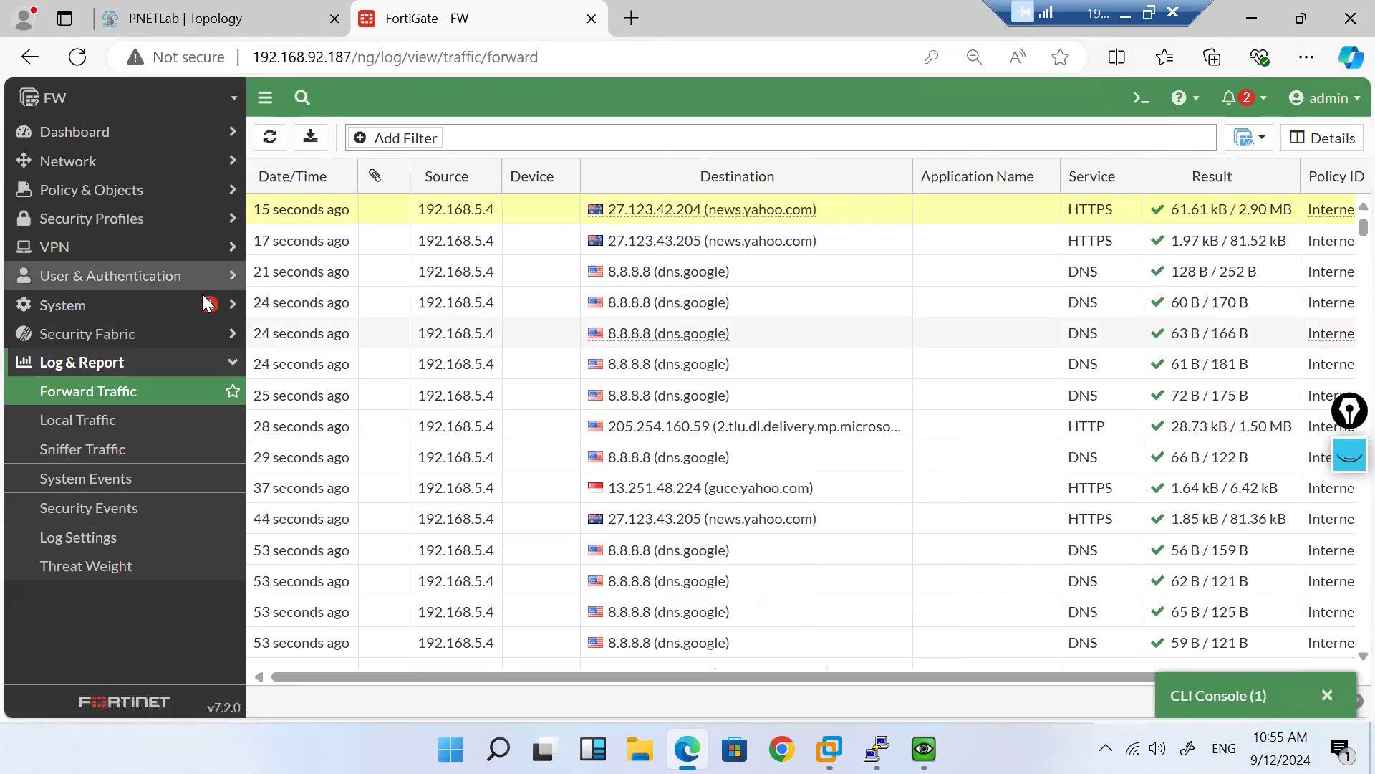
{"action": "left_click", "coordinate": [200, 159]}
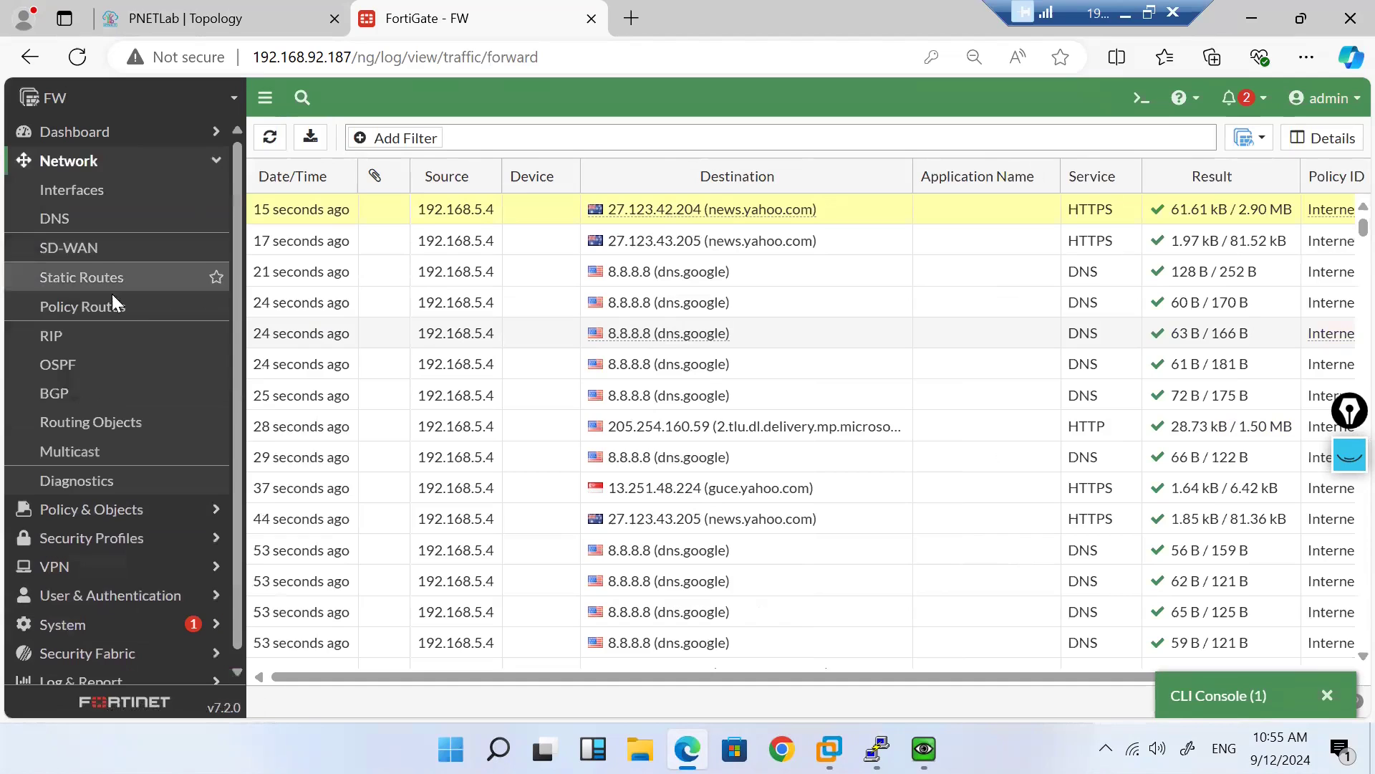
Step: Verify SD-WAN rule H_8.8.8.8 has risen to 449 hits, then reopen the Forward Traffic log
{"action": "left_click", "coordinate": [85, 242]}
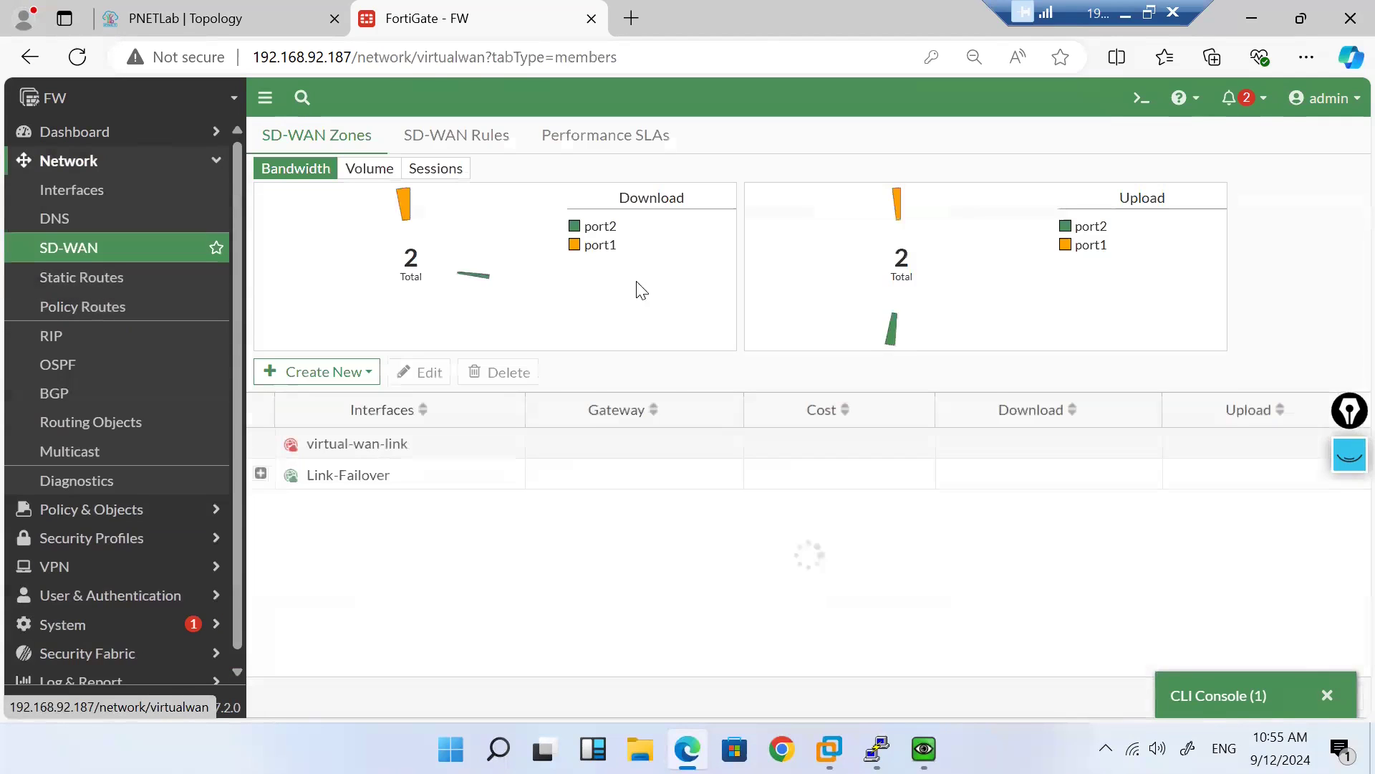
{"action": "left_click", "coordinate": [453, 135]}
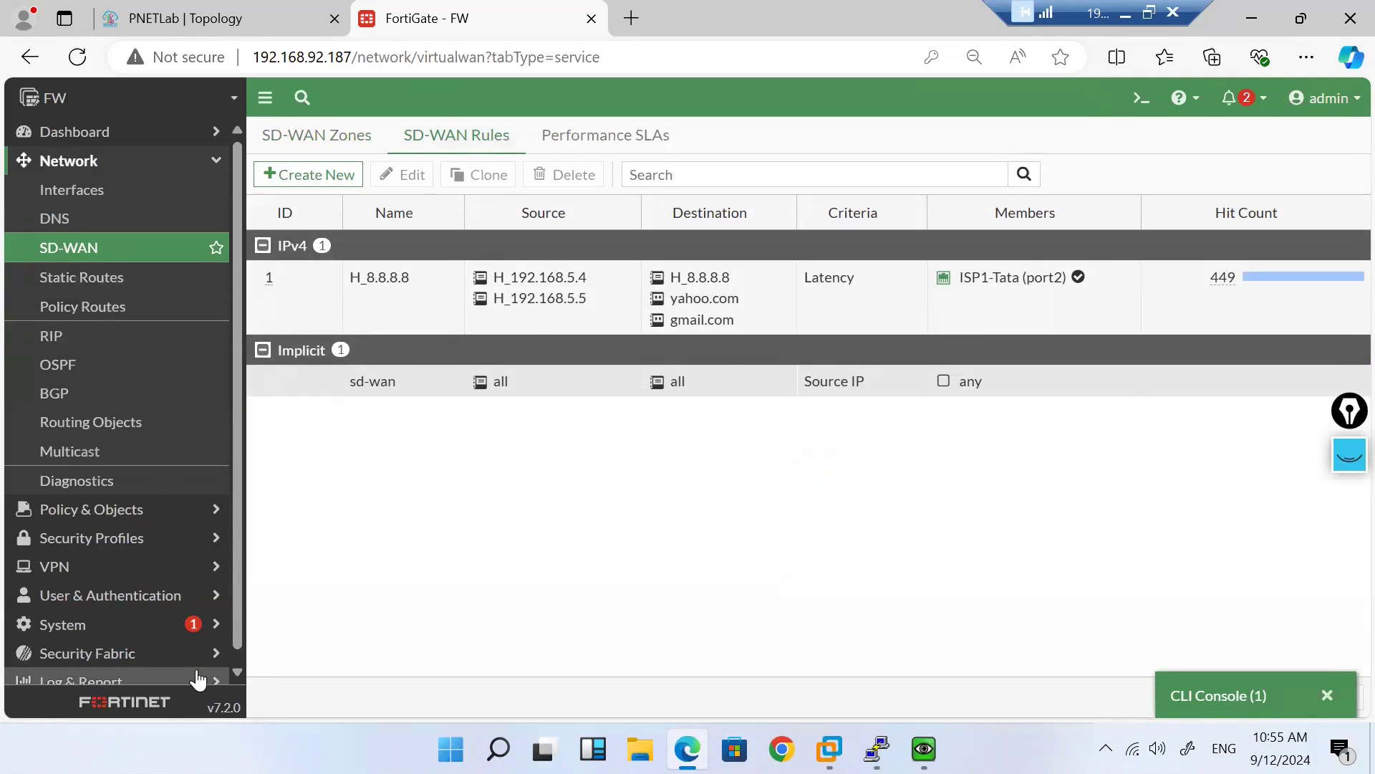
{"action": "scroll", "coordinate": [128, 639], "scroll_direction": "down", "scroll_amount": 1}
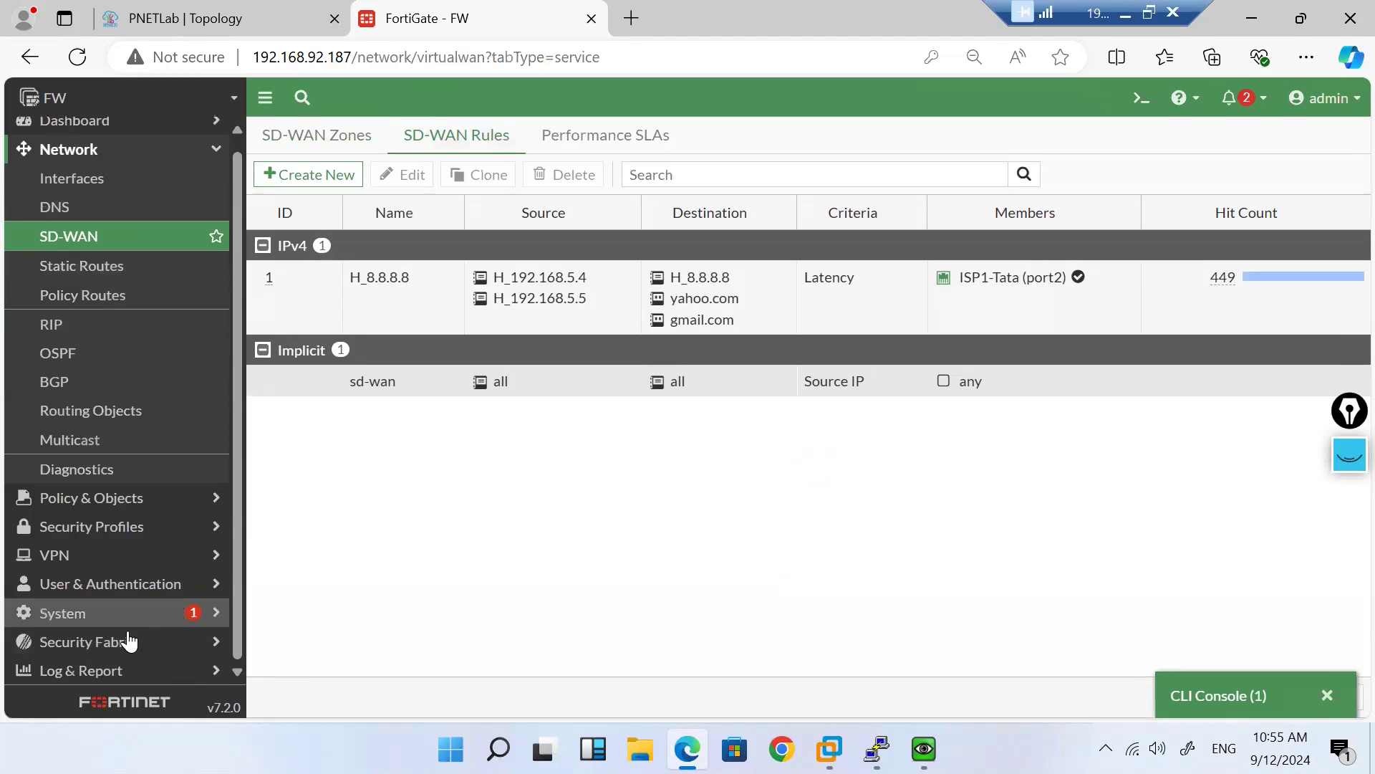
{"action": "left_click", "coordinate": [198, 679]}
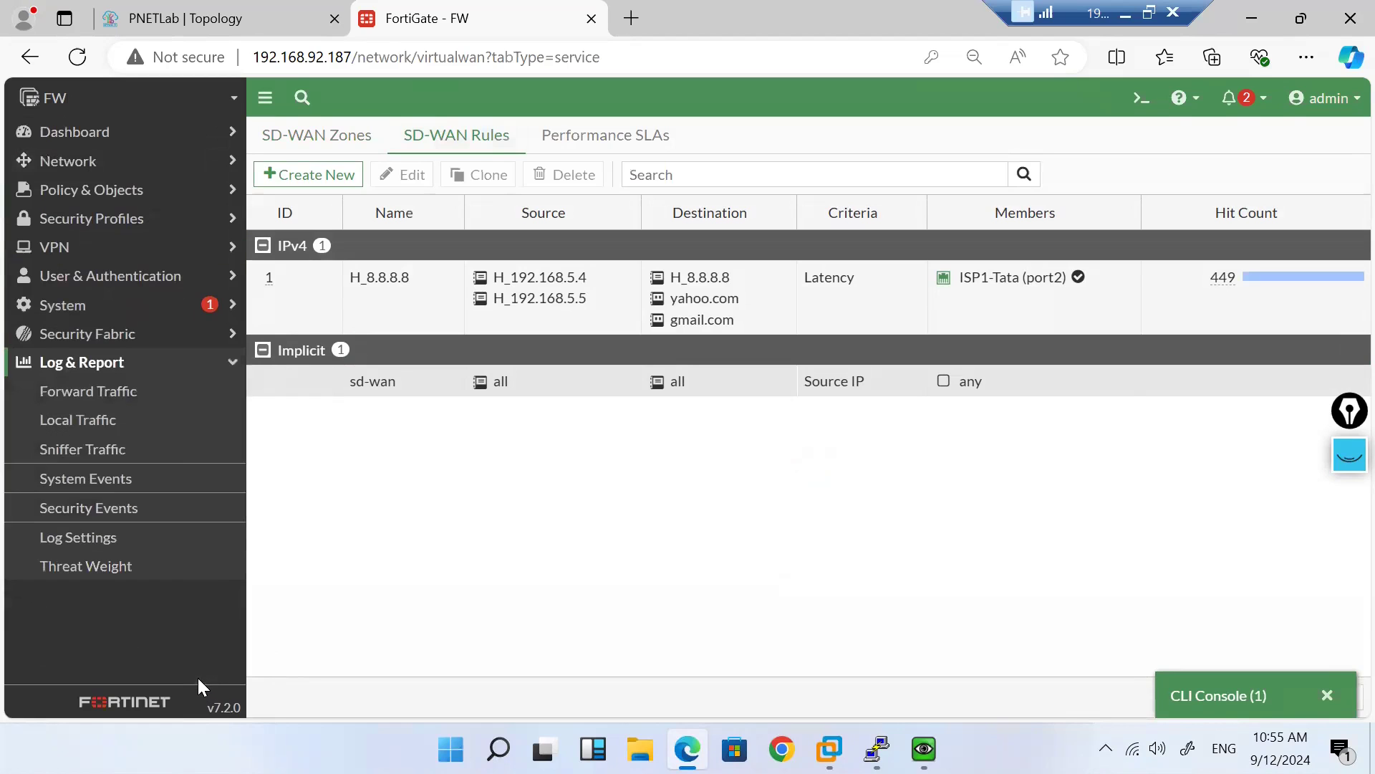
{"action": "left_click", "coordinate": [118, 396]}
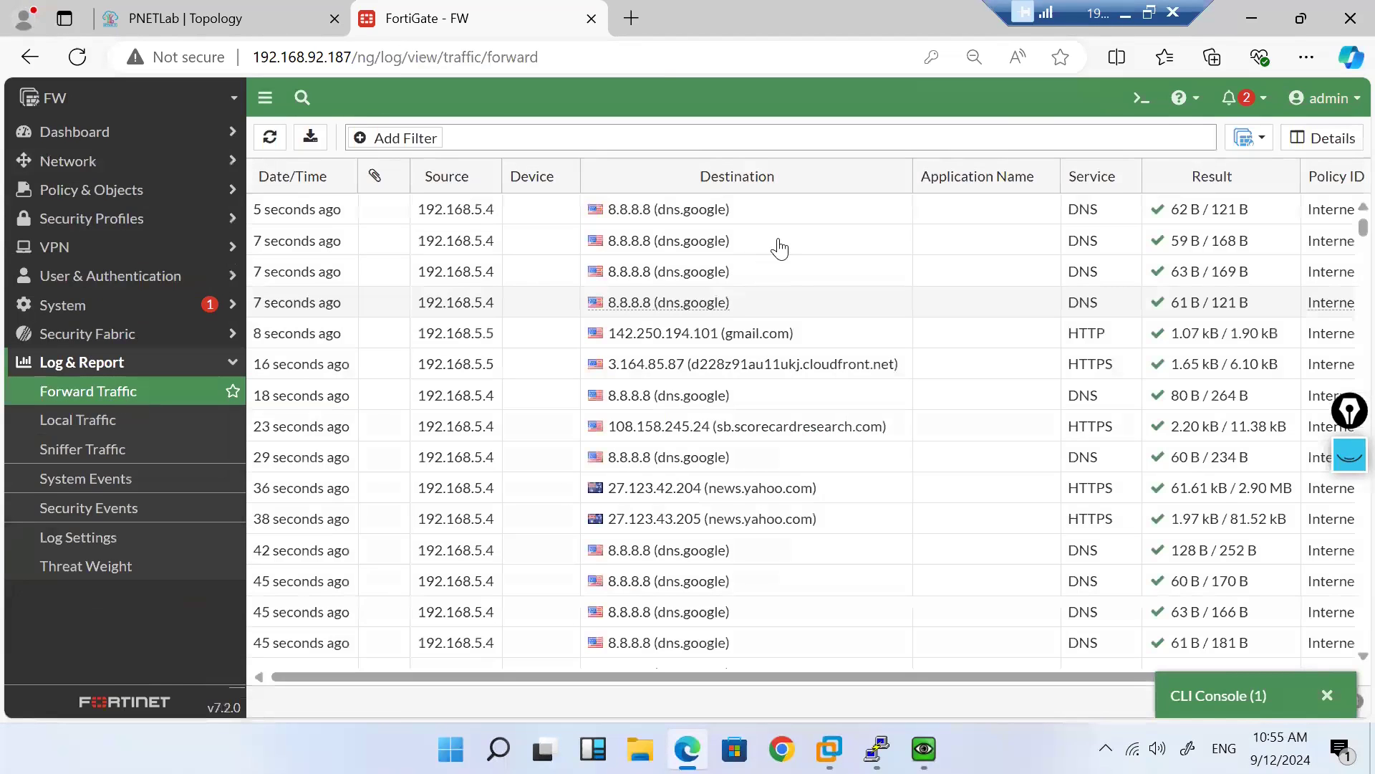
{"action": "left_click", "coordinate": [833, 339]}
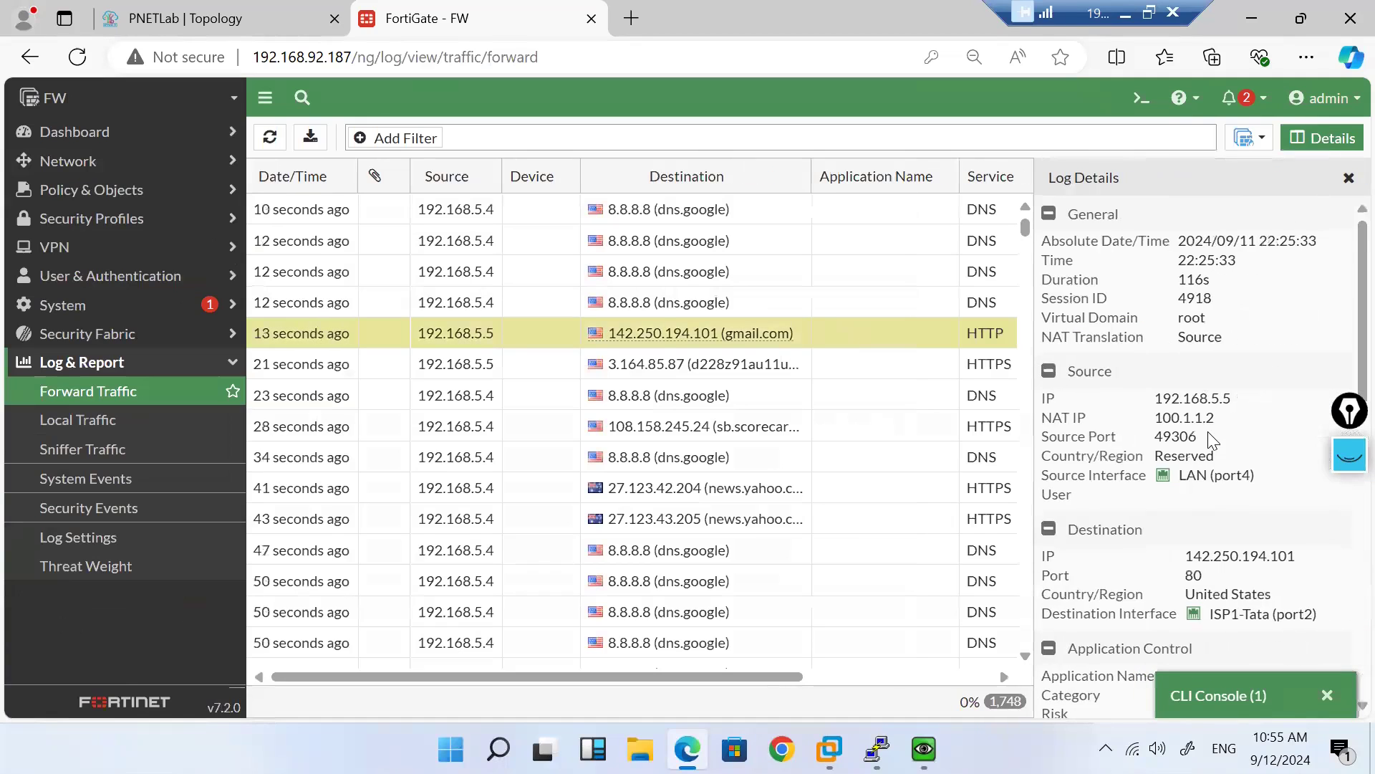
{"action": "scroll", "coordinate": [1212, 440], "scroll_direction": "down", "scroll_amount": 2}
{"action": "left_click_drag", "start_coordinate": [1310, 515], "coordinate": [1216, 524]}
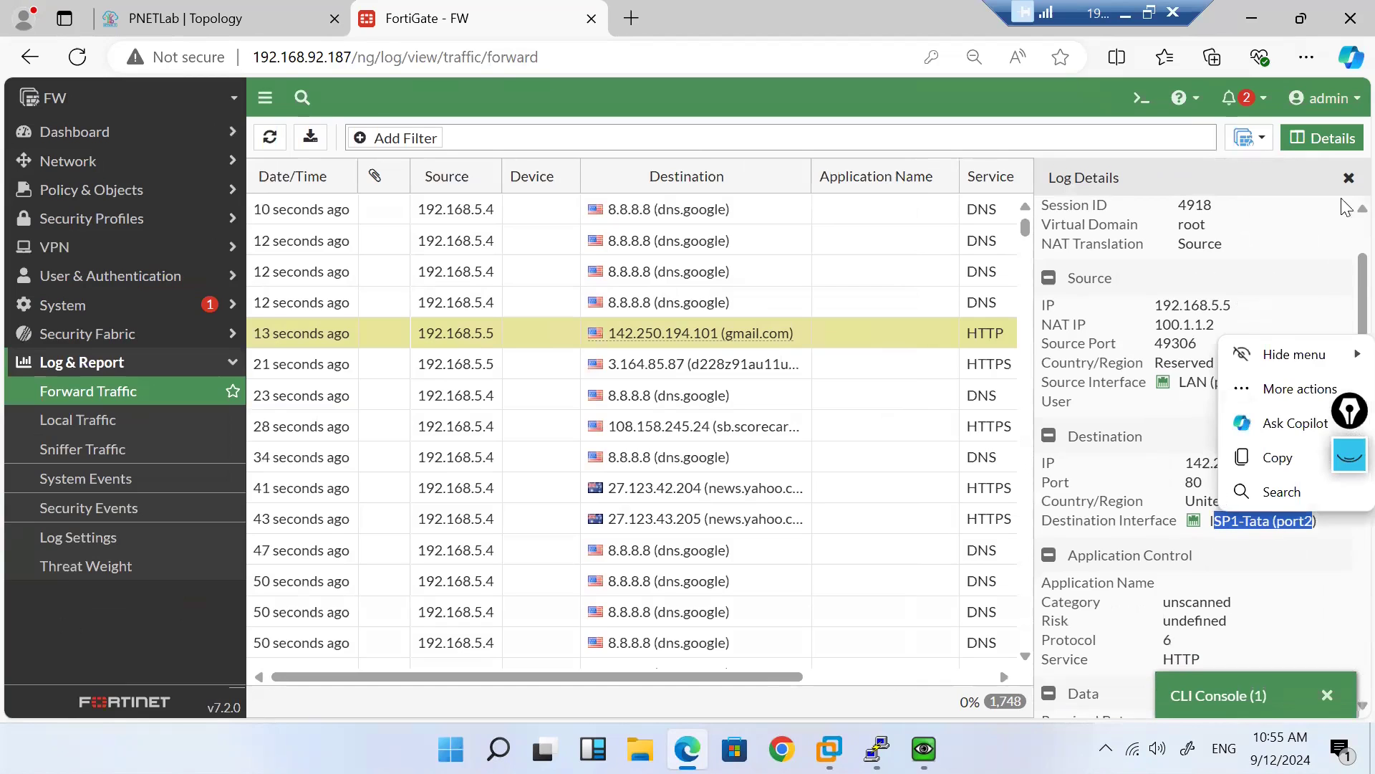
{"action": "left_click", "coordinate": [1347, 179]}
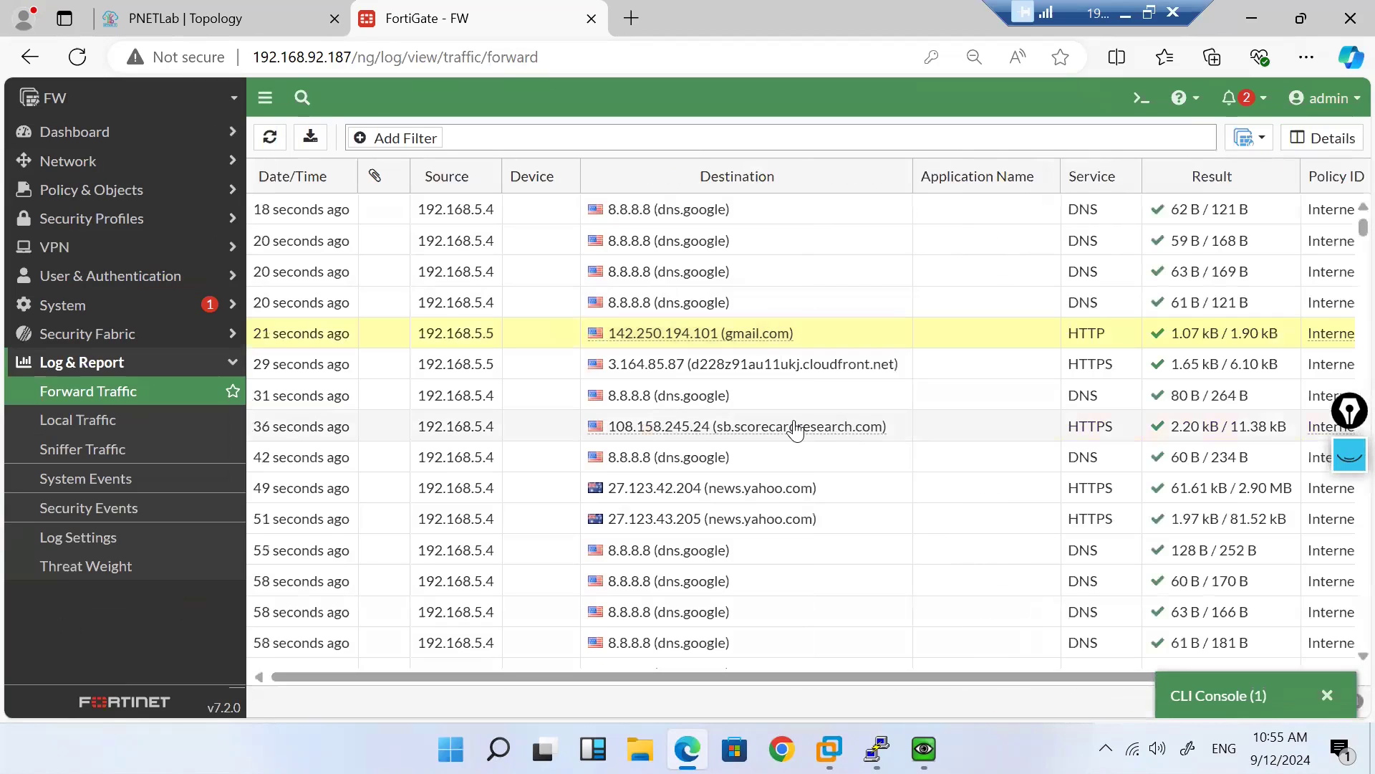
{"action": "left_click", "coordinate": [859, 500]}
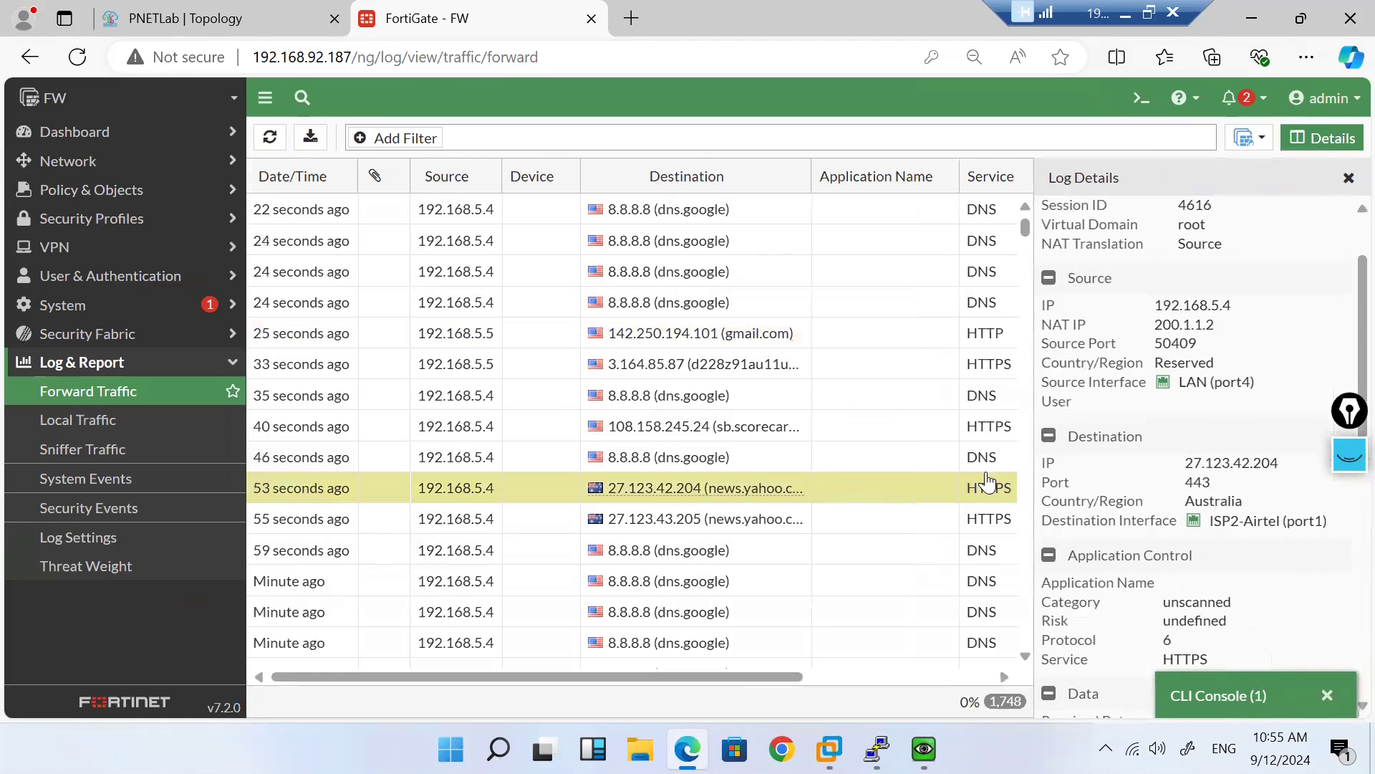
{"action": "scroll", "coordinate": [1156, 493], "scroll_direction": "down", "scroll_amount": 2}
{"action": "scroll", "coordinate": [1156, 493], "scroll_direction": "down", "scroll_amount": 3}
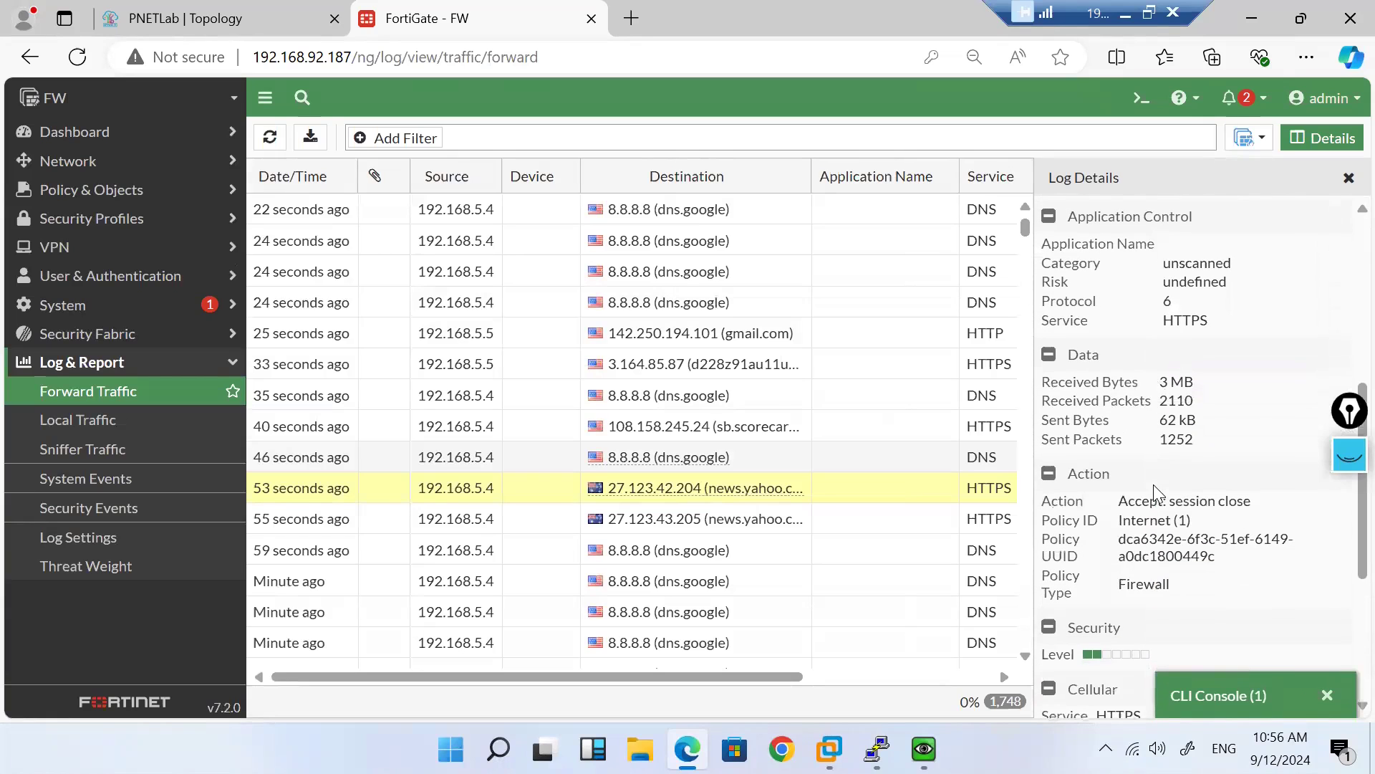
{"action": "scroll", "coordinate": [1156, 494], "scroll_direction": "up", "scroll_amount": 3}
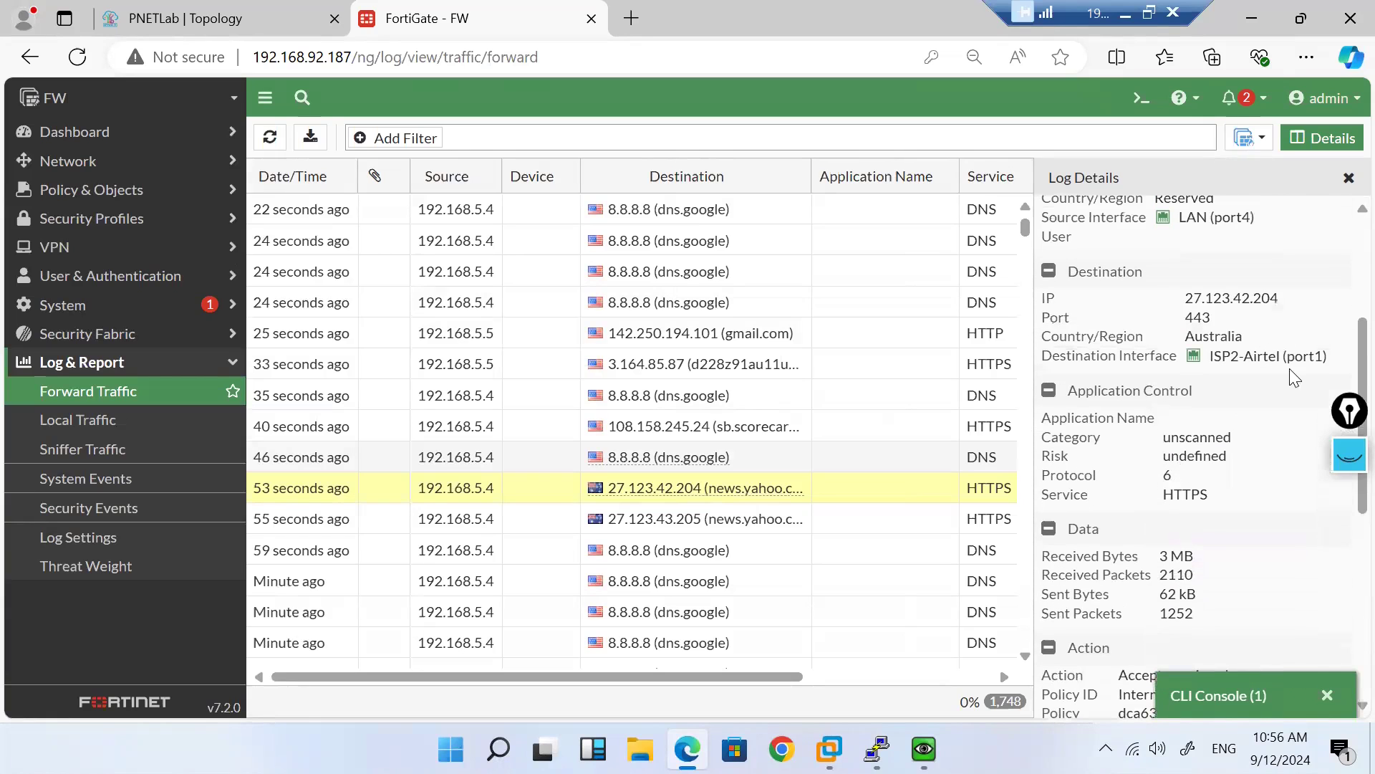
{"action": "left_click_drag", "start_coordinate": [1324, 356], "coordinate": [1222, 356]}
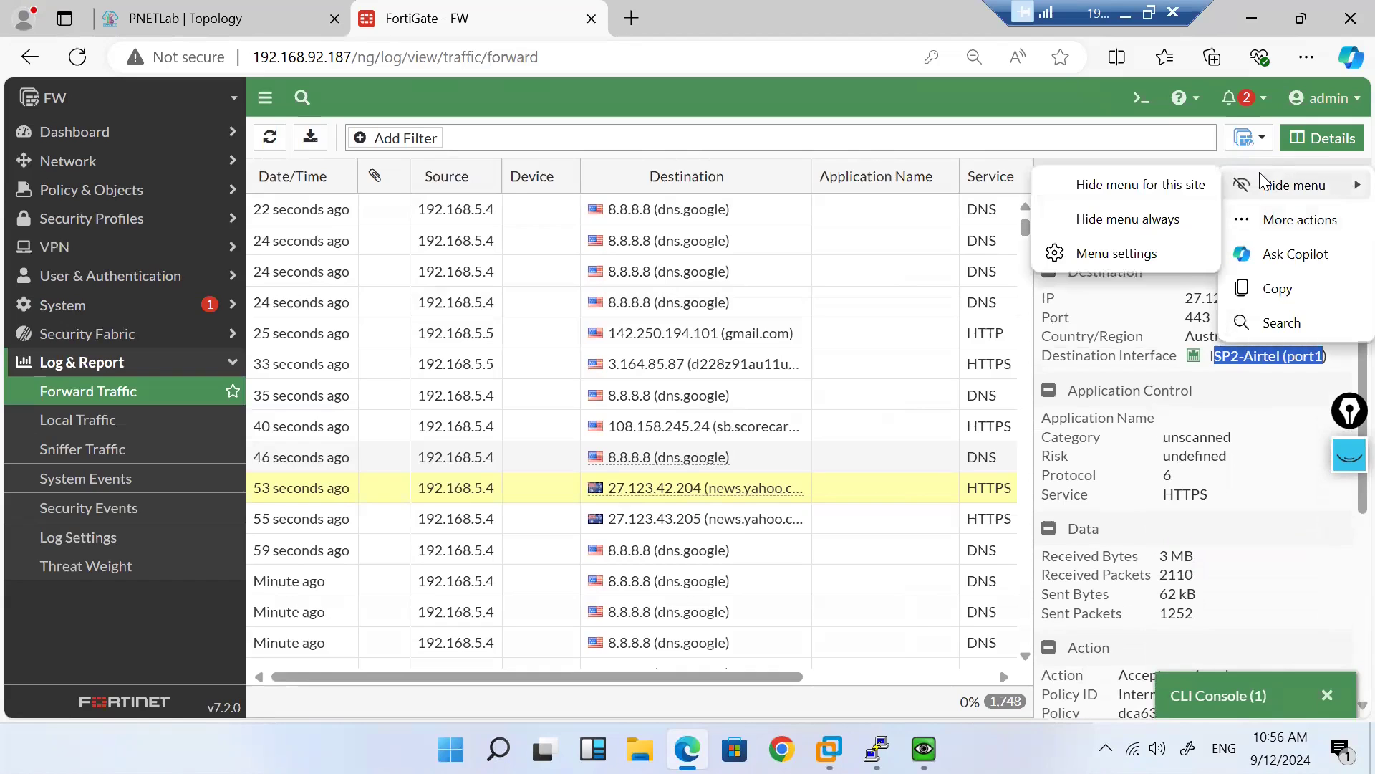
{"action": "left_click", "coordinate": [1268, 563]}
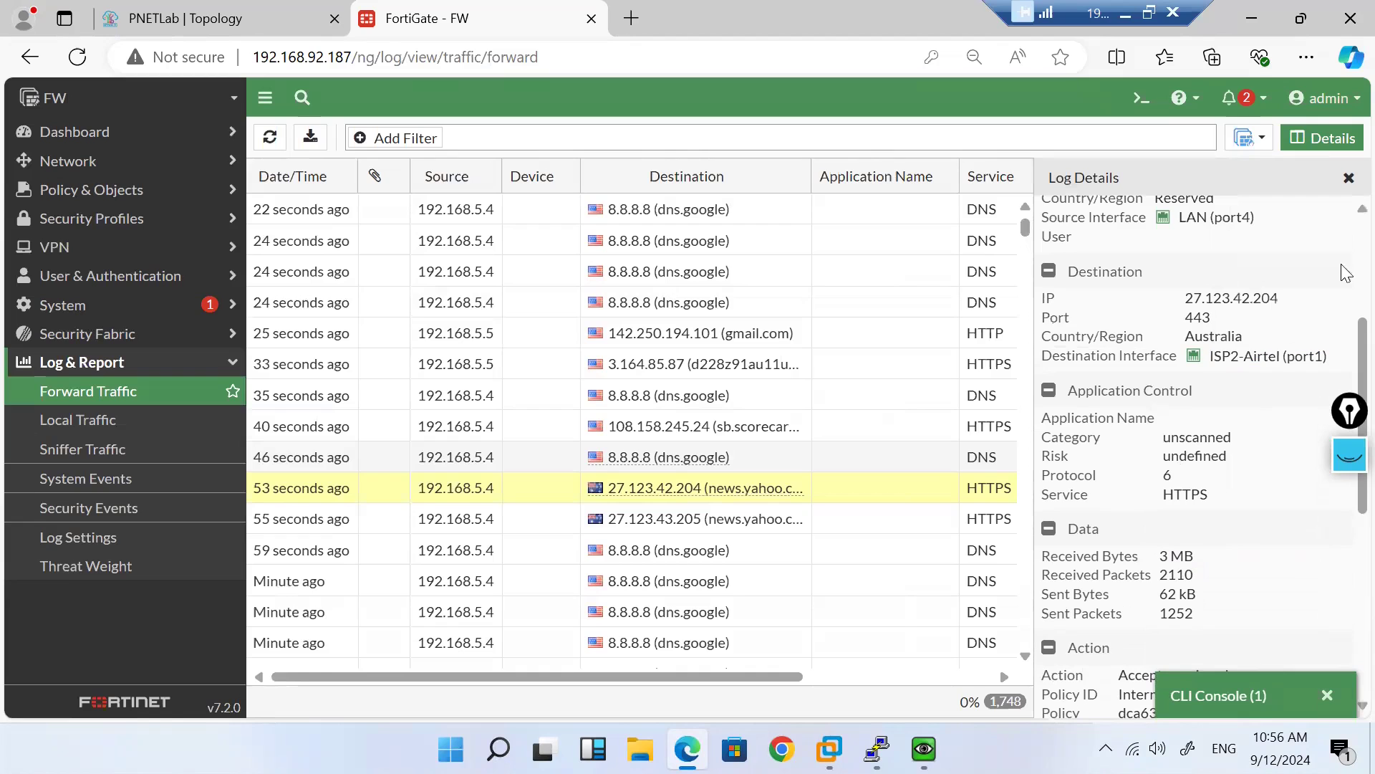
{"action": "left_click", "coordinate": [1346, 181]}
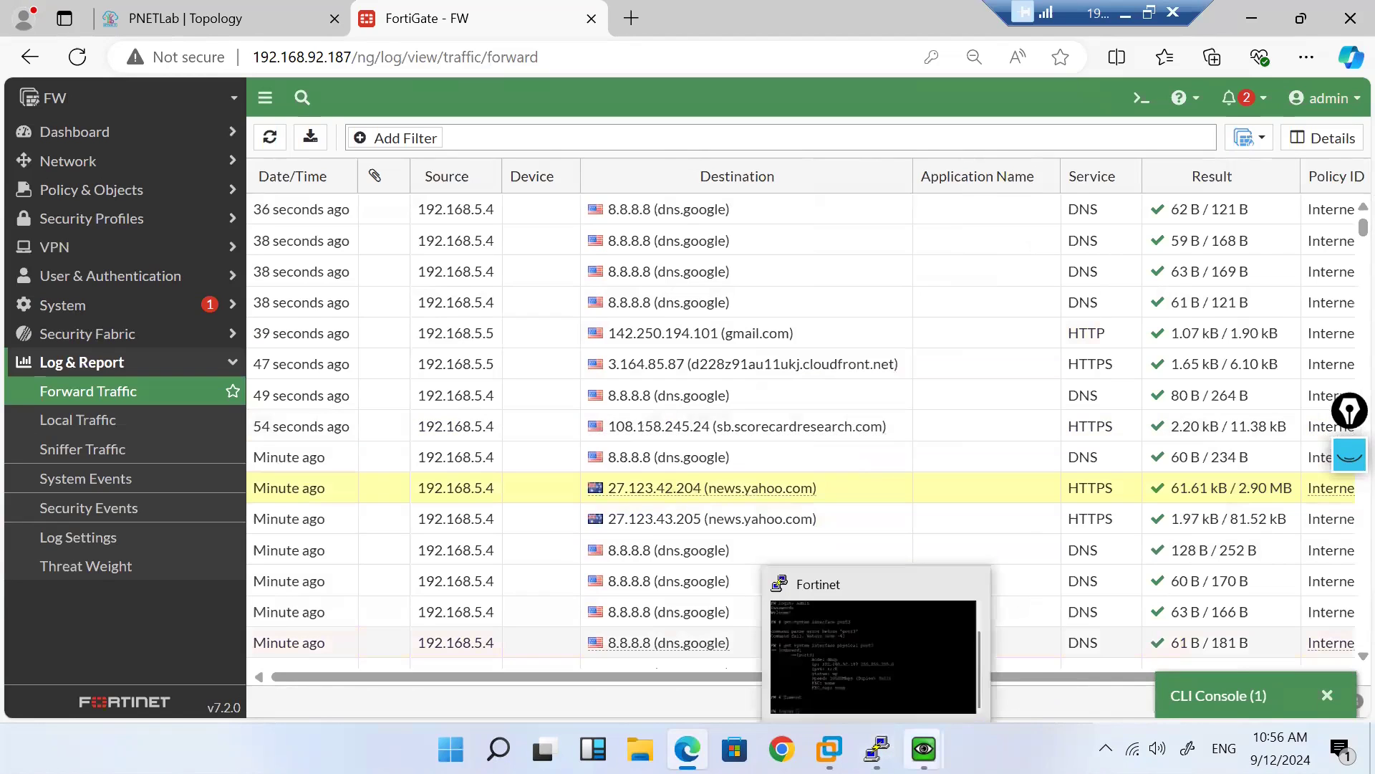
Step: Load gmail.com in the first client VM's browser
{"action": "mouse_move", "coordinate": [924, 749]}
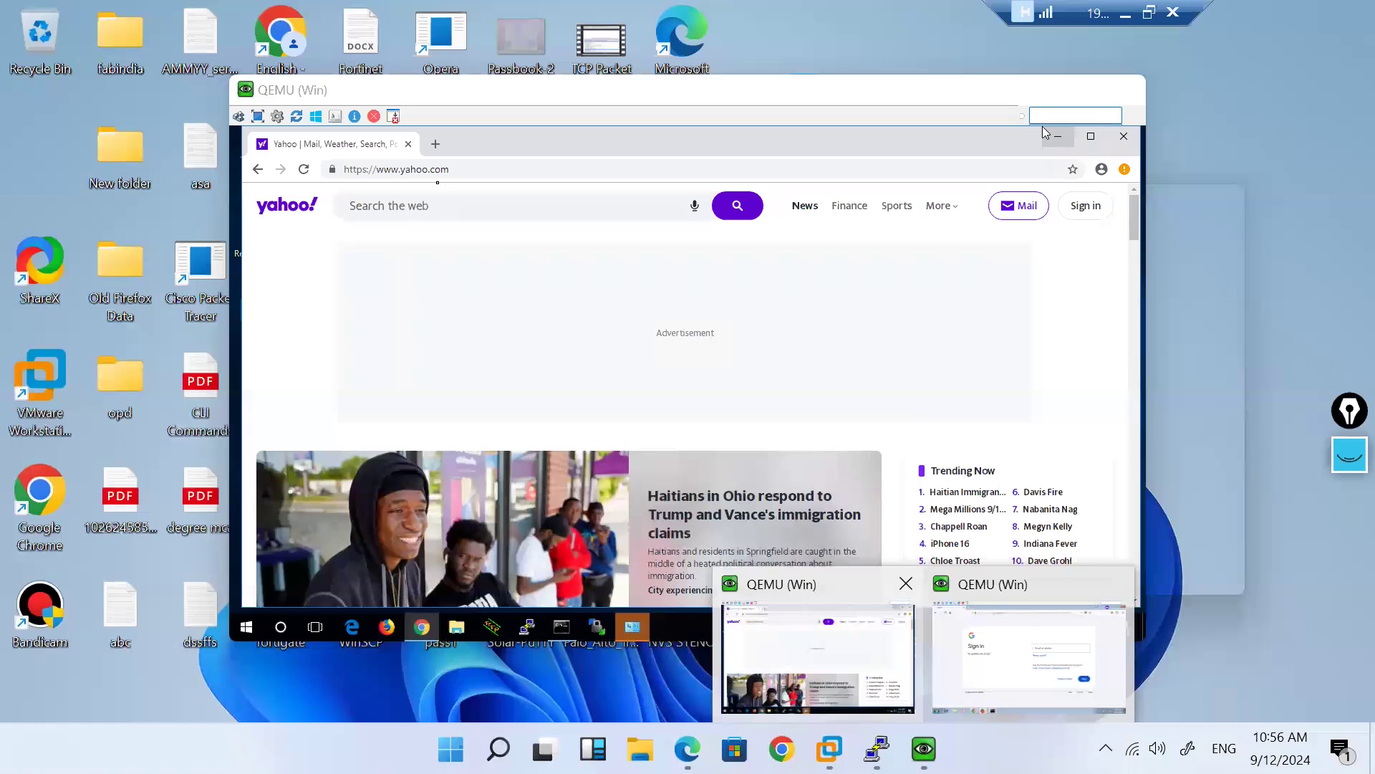
{"action": "left_click", "coordinate": [782, 654]}
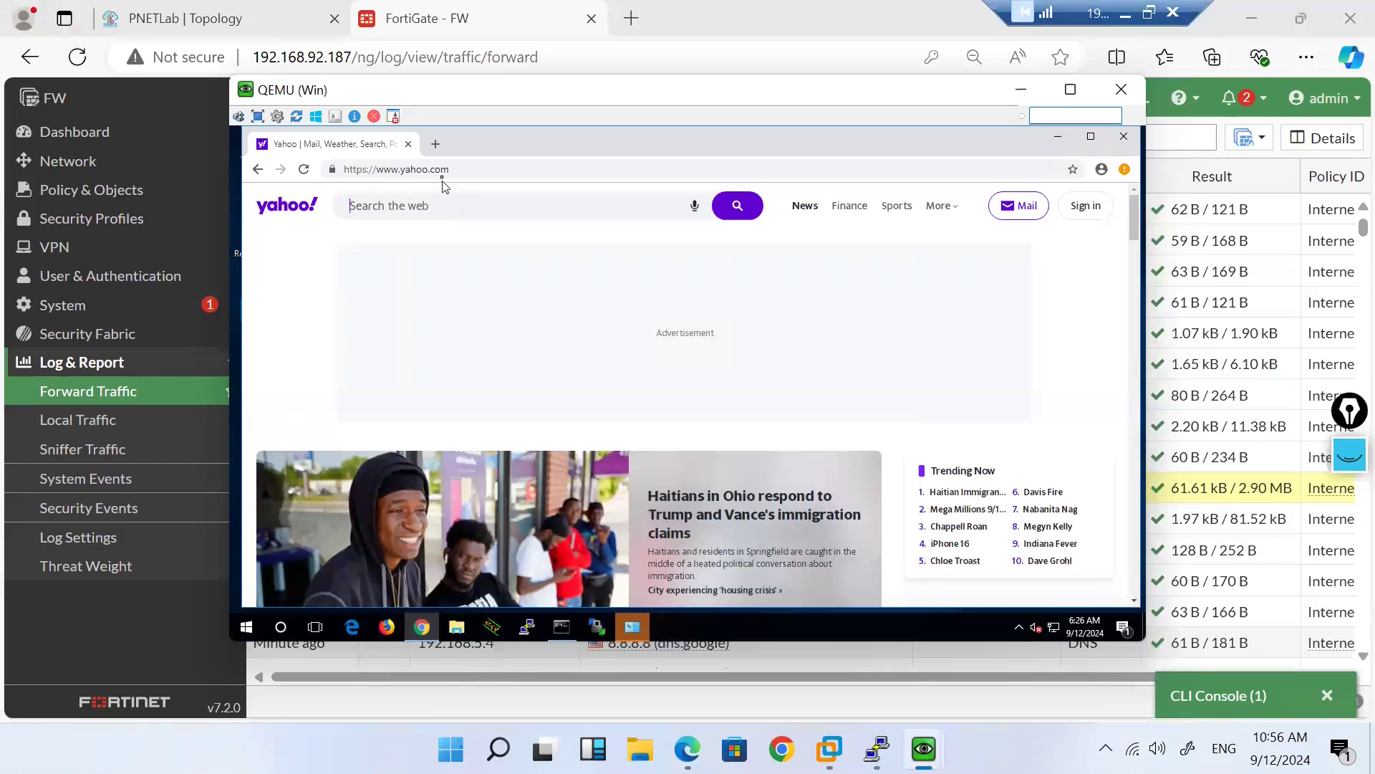
{"action": "left_click", "coordinate": [450, 170]}
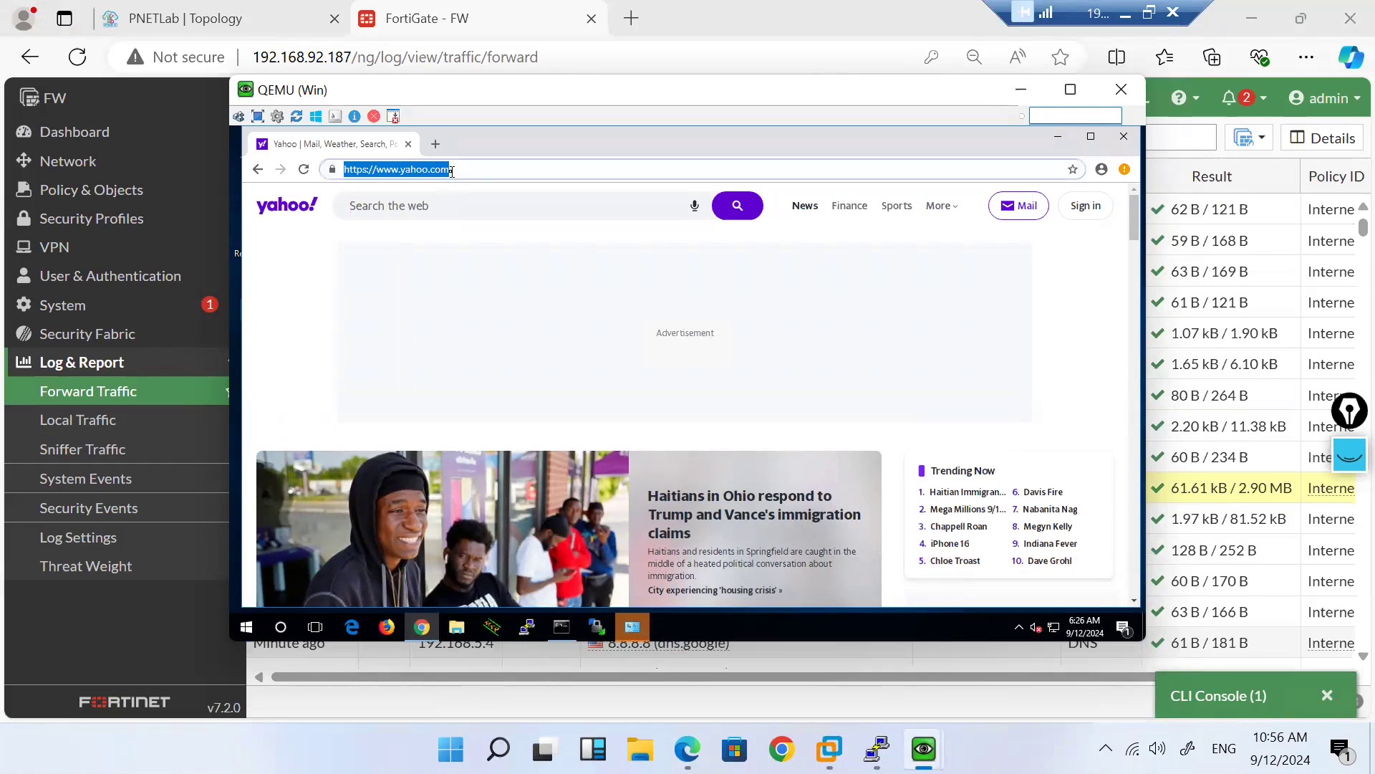
{"action": "type", "text": "gmail.com"}
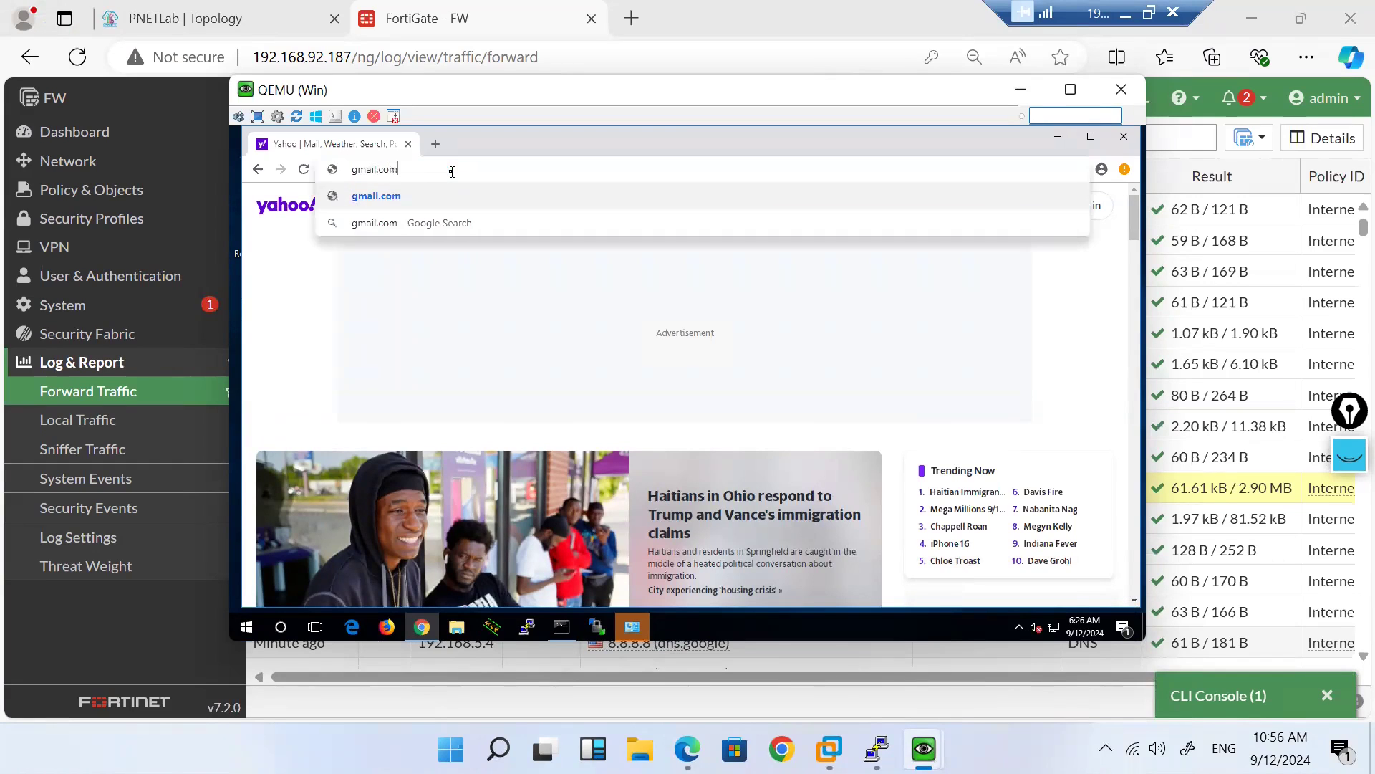
{"action": "key", "text": "Return"}
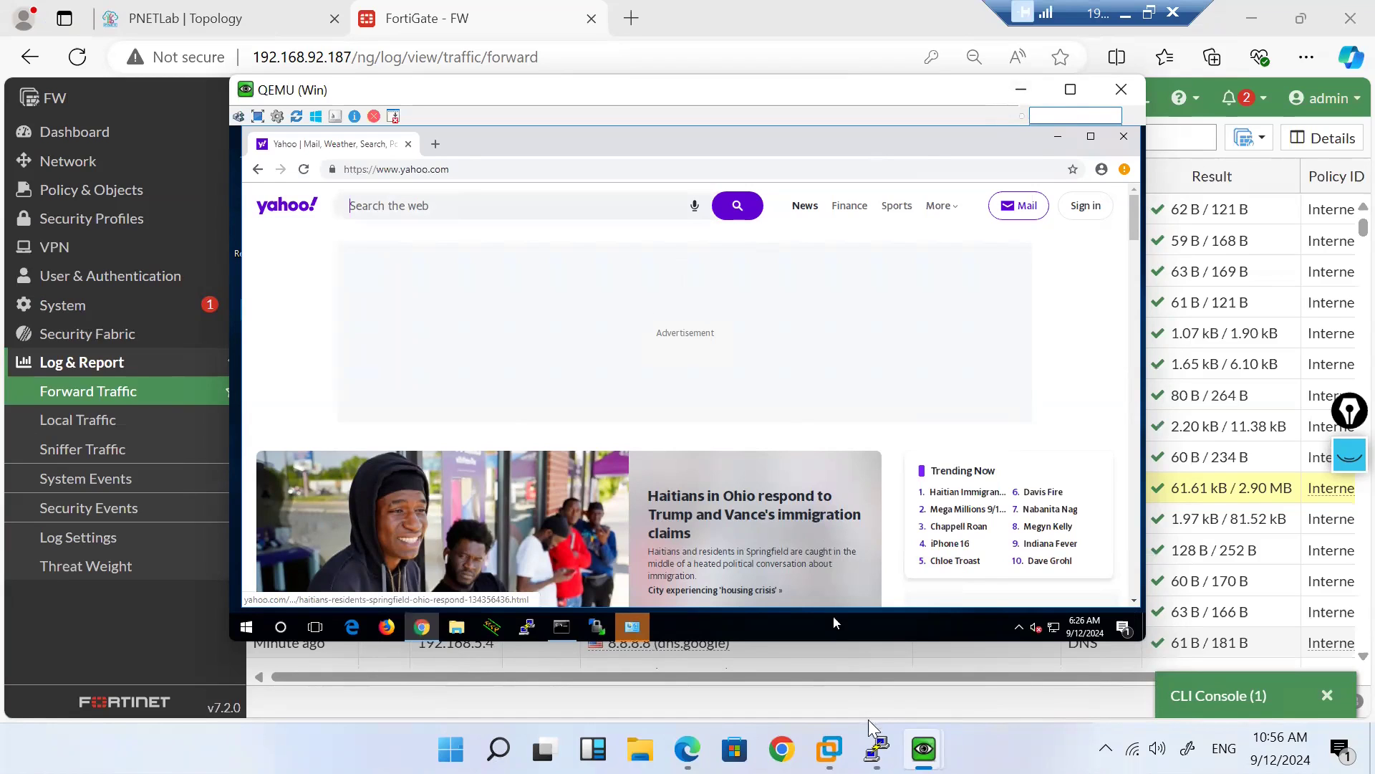
Step: Load yahoo.com in the second client's browser, then refresh the FortiGate forward log
{"action": "mouse_move", "coordinate": [924, 749]}
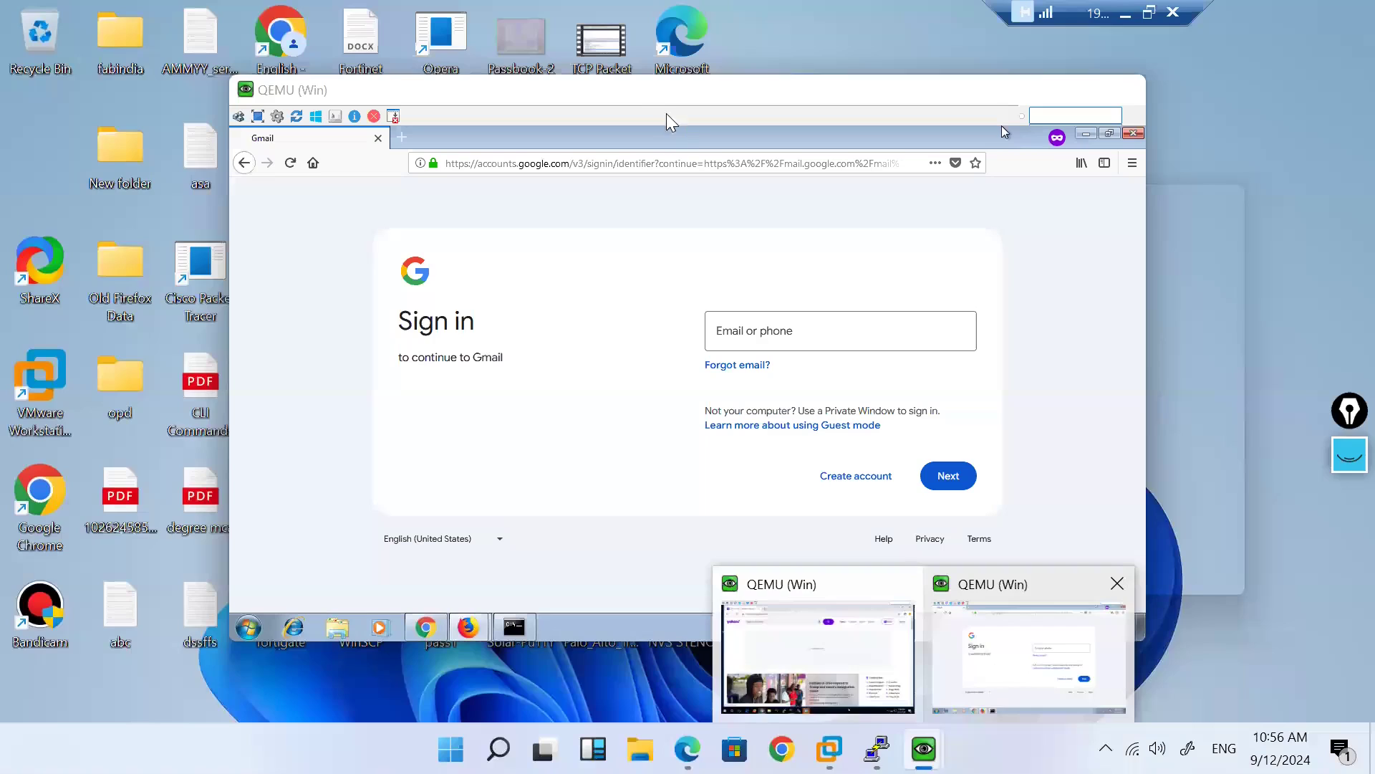
{"action": "left_click", "coordinate": [1002, 667]}
{"action": "left_click", "coordinate": [621, 162]}
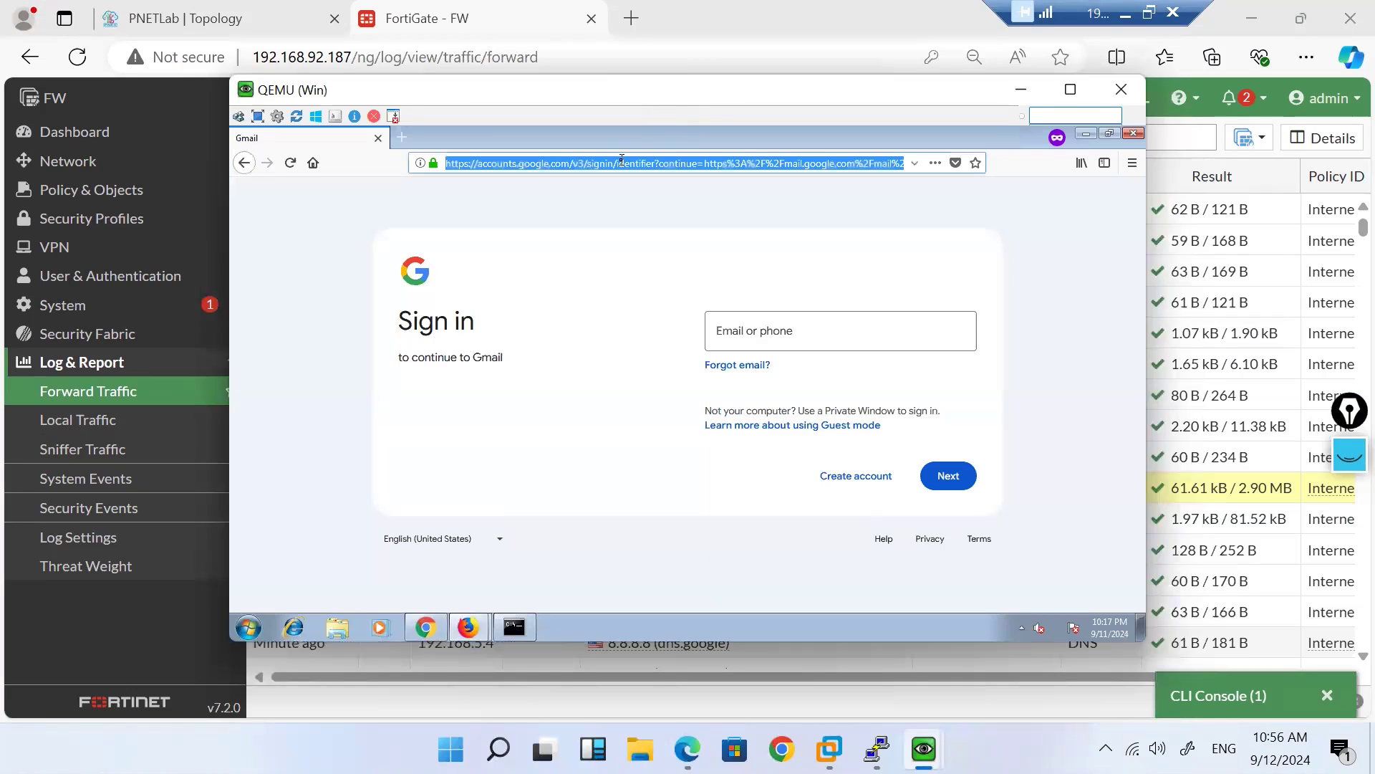
{"action": "type", "text": "yahoo.com"}
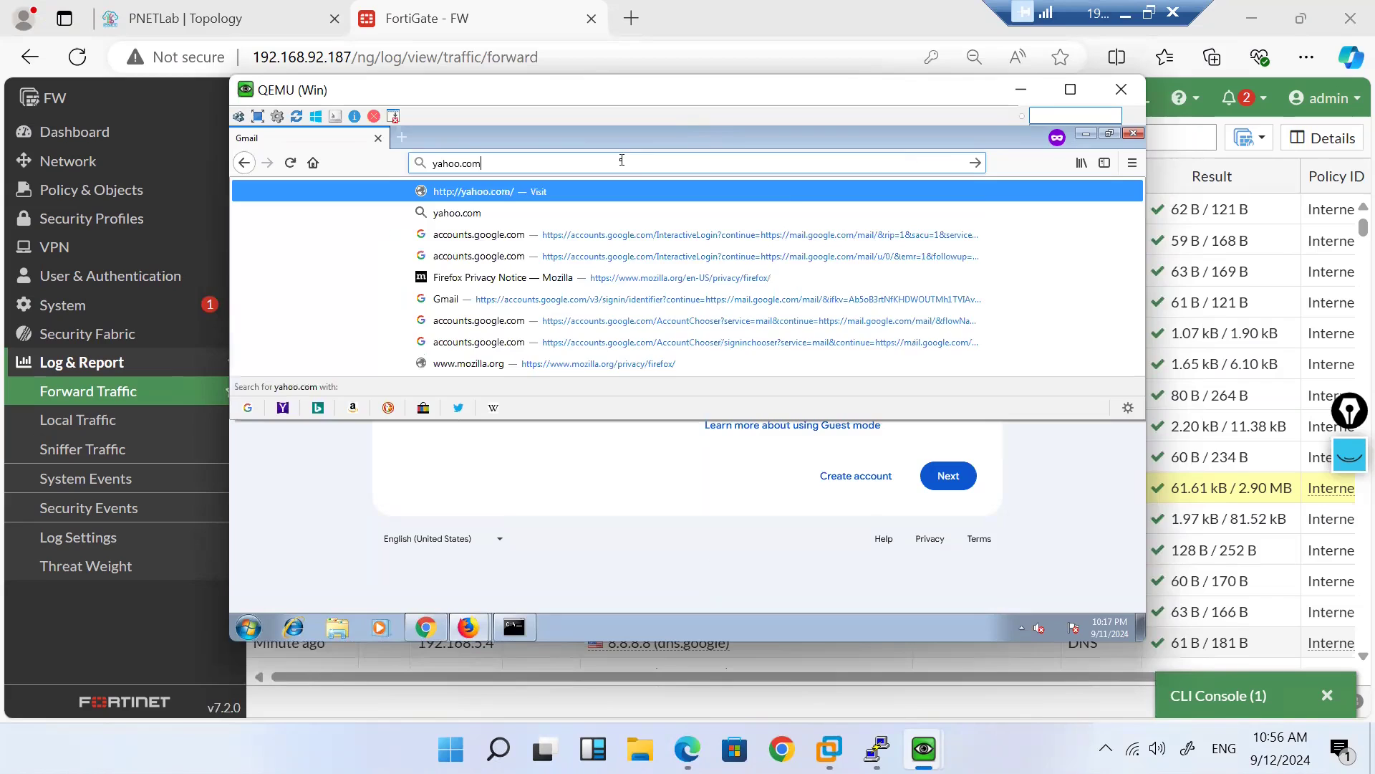
{"action": "key", "text": "Return"}
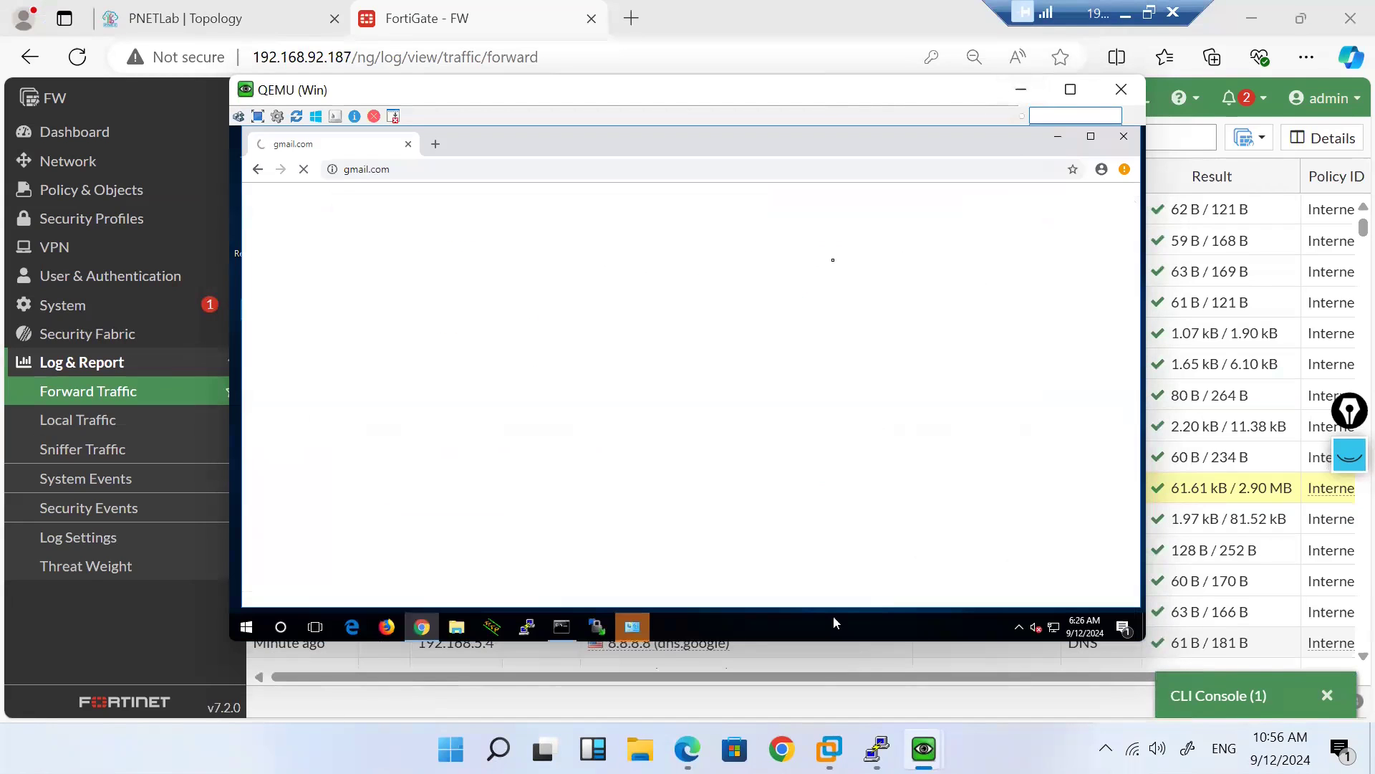
{"action": "left_click", "coordinate": [1023, 88]}
{"action": "left_click", "coordinate": [270, 137]}
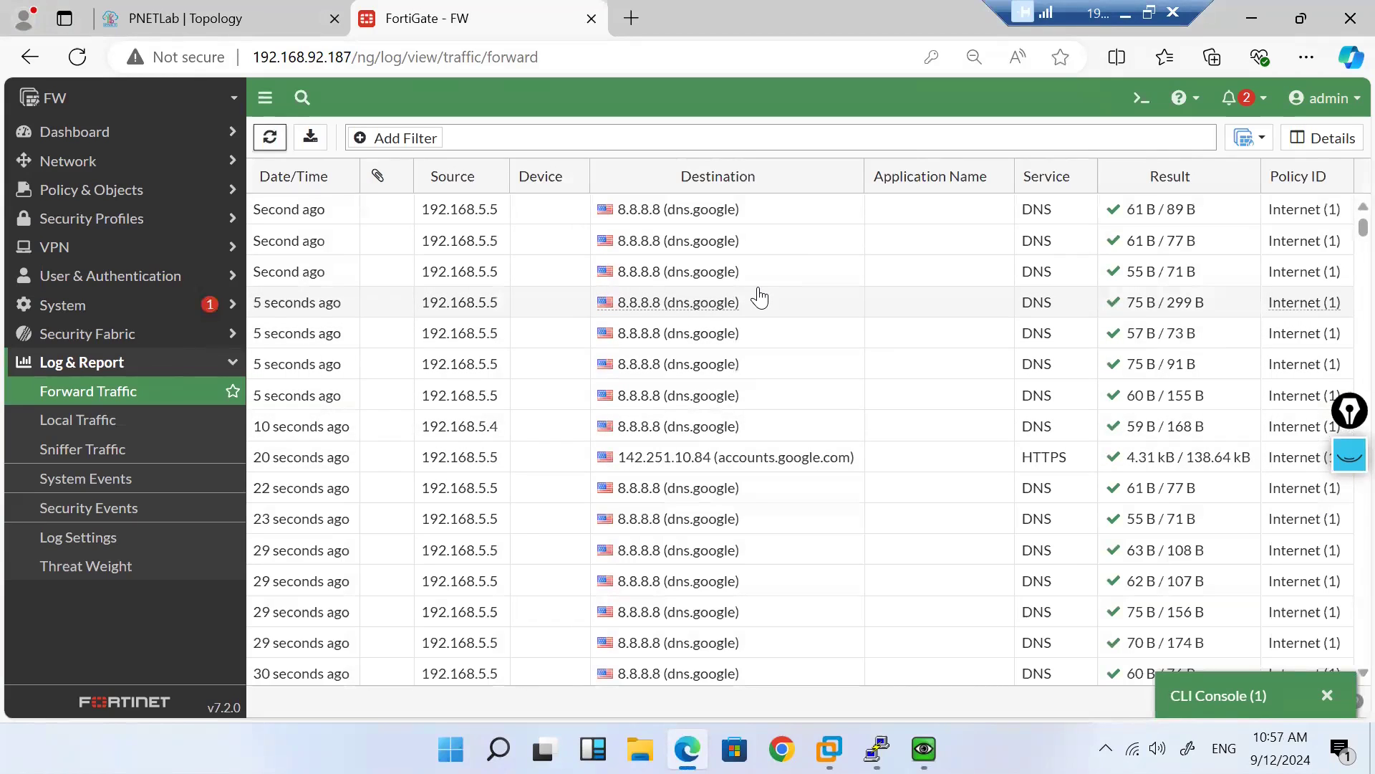
Step: Open 192.168.5.5's session to 27.123.42.204 and confirm it exits via ISP2-Airtel (port1)
{"action": "left_click", "coordinate": [270, 139]}
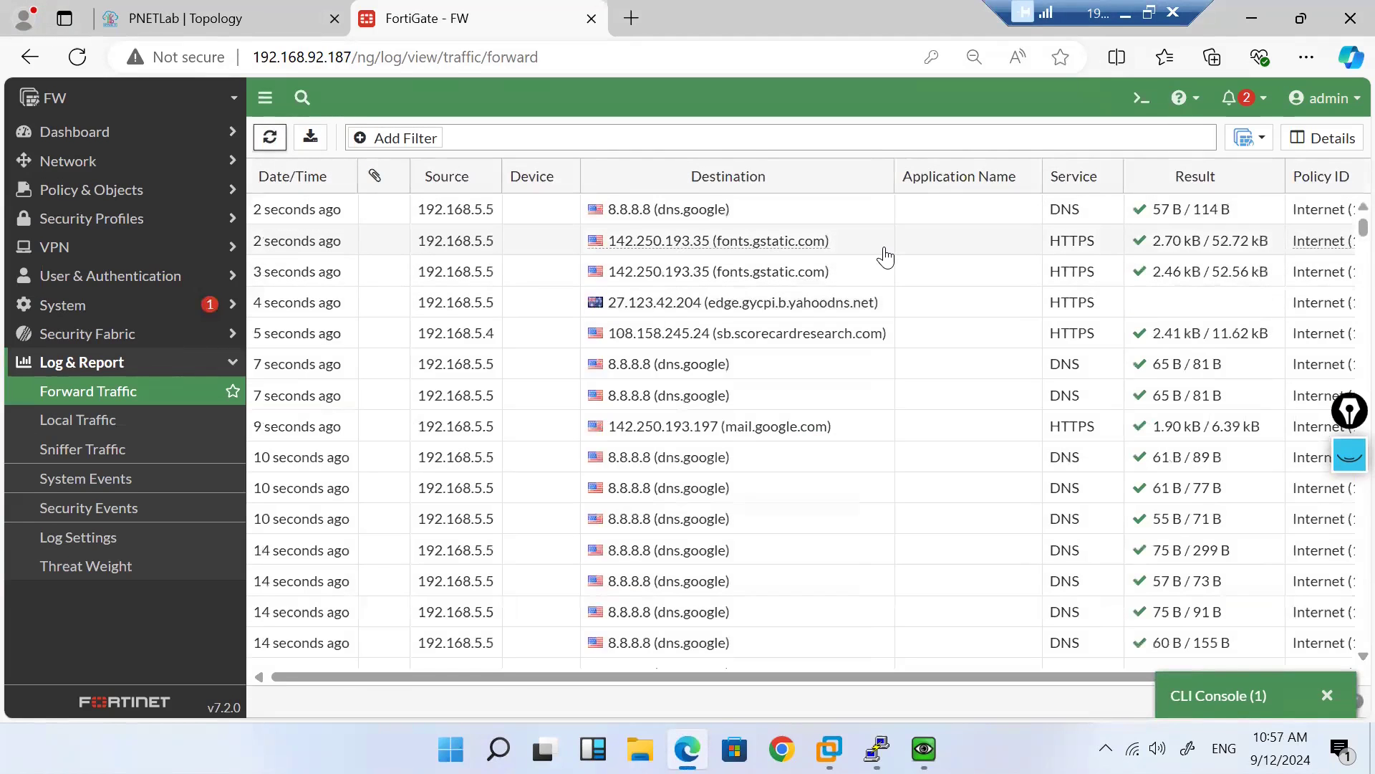
{"action": "left_click", "coordinate": [978, 302]}
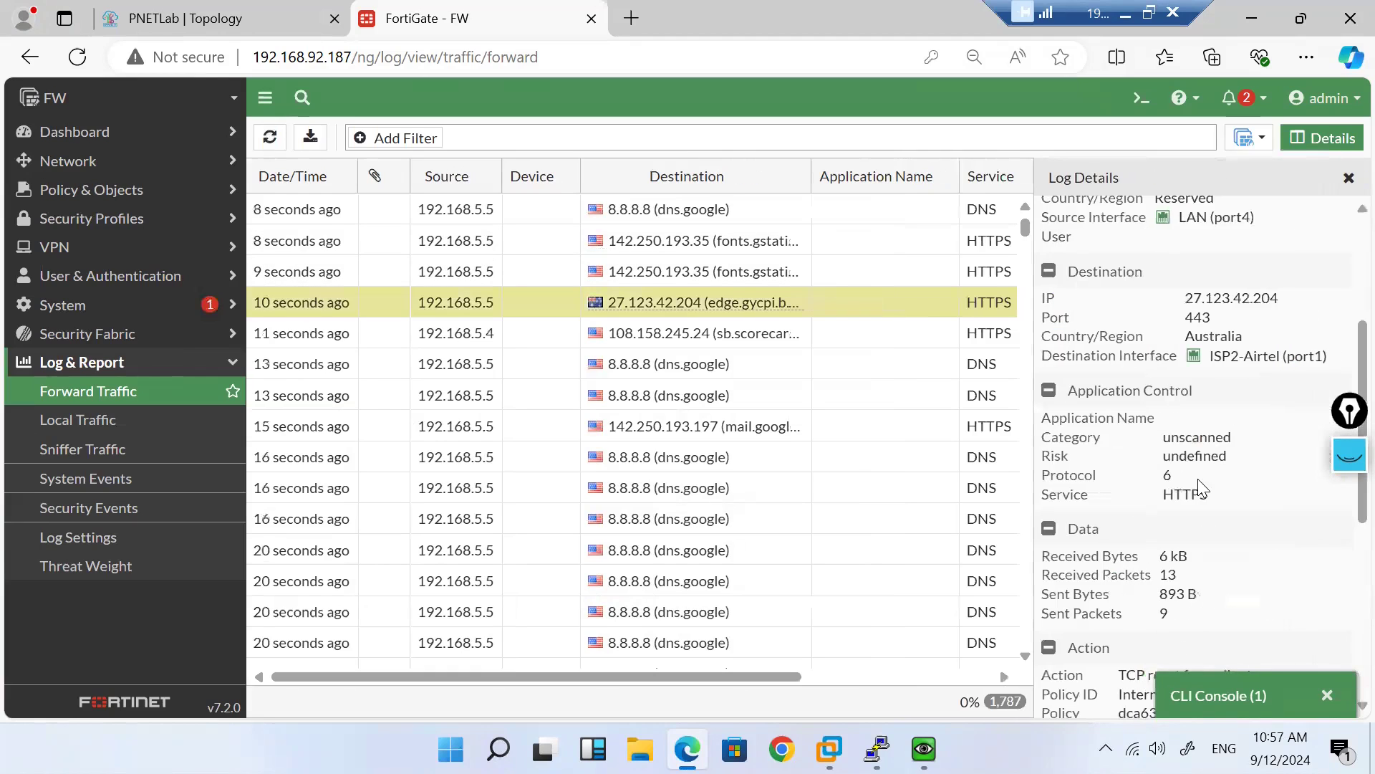
{"action": "scroll", "coordinate": [1201, 489], "scroll_direction": "down", "scroll_amount": 3}
{"action": "scroll", "coordinate": [1200, 480], "scroll_direction": "down", "scroll_amount": 3}
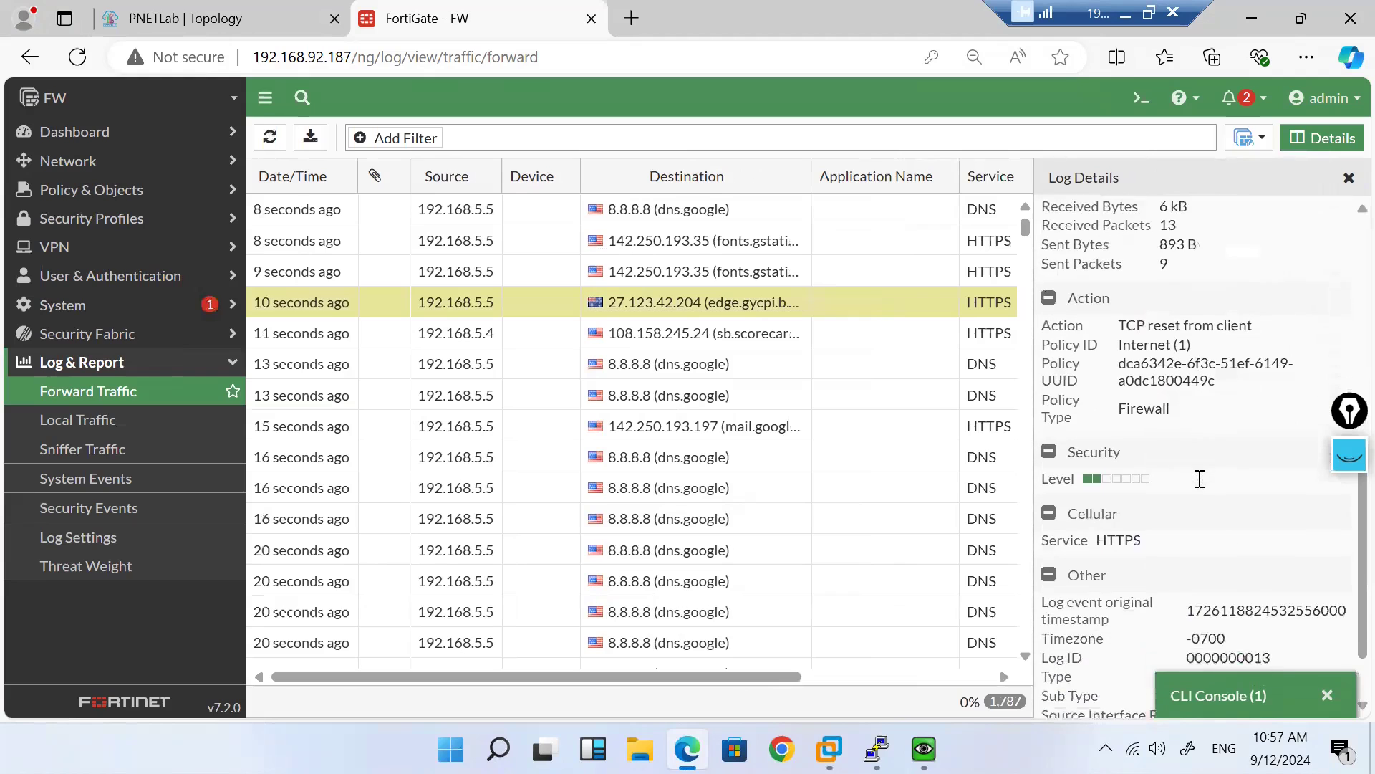
{"action": "scroll", "coordinate": [1200, 479], "scroll_direction": "up", "scroll_amount": 3}
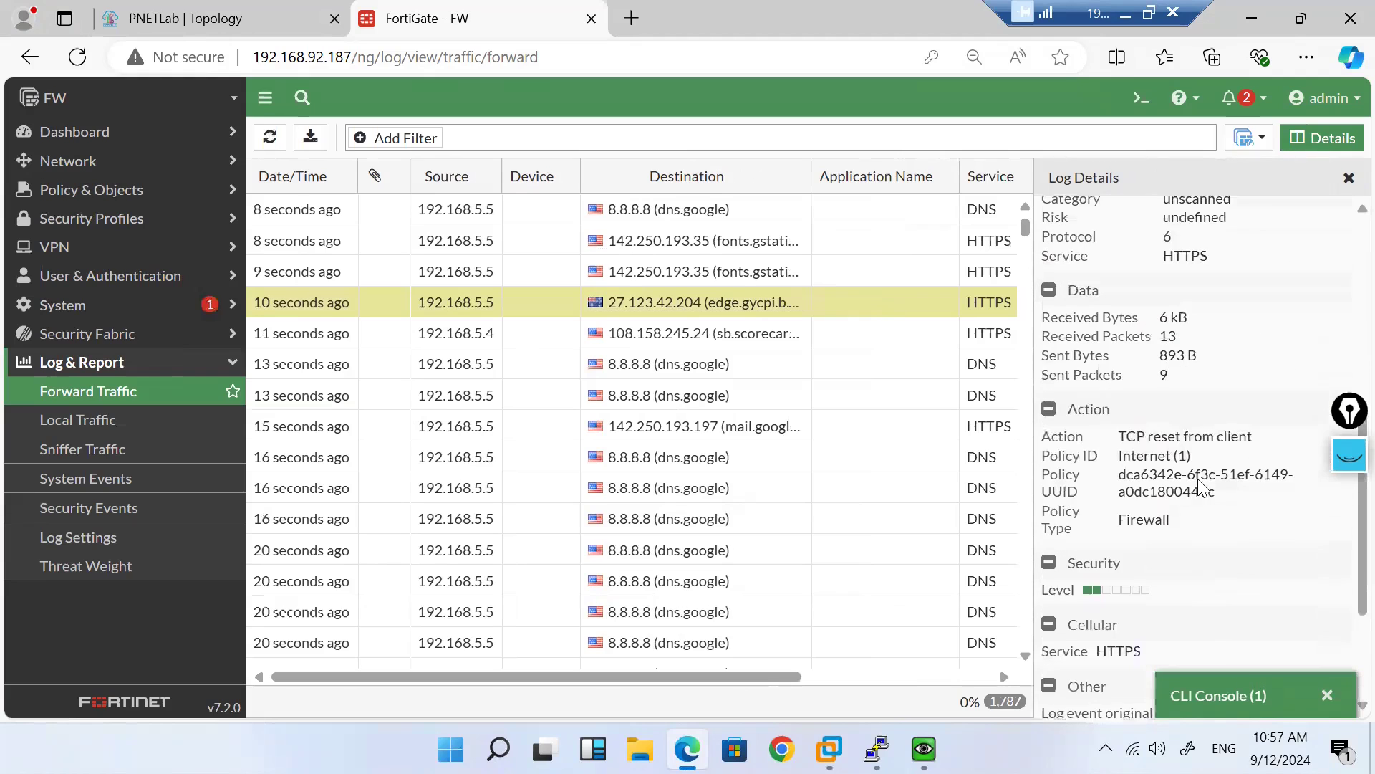
{"action": "scroll", "coordinate": [1198, 478], "scroll_direction": "up", "scroll_amount": 3}
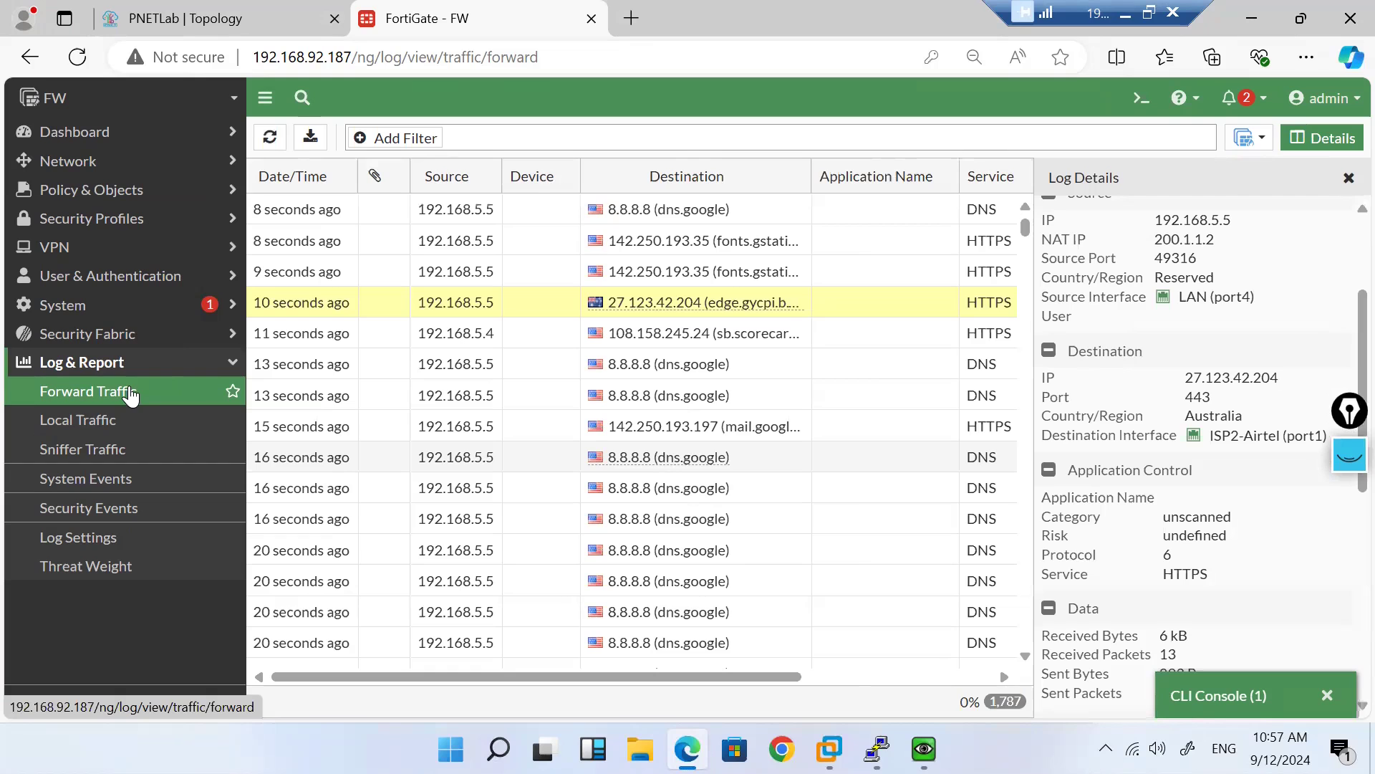
{"action": "left_click", "coordinate": [269, 138]}
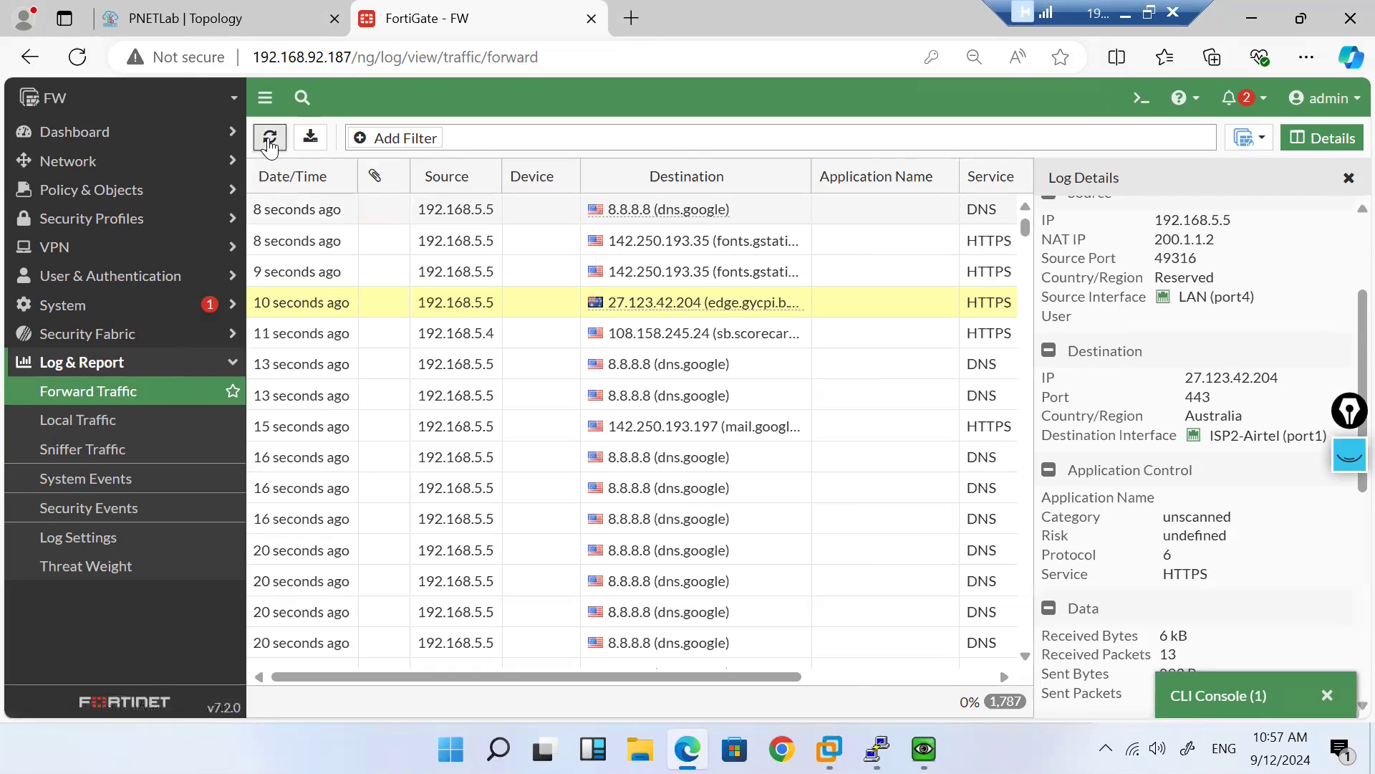
Step: Confirm 192.168.5.5's yahoo.com session to 74.6.231.20 leaves via ISP1-Tata (port2)
{"action": "left_click", "coordinate": [1349, 179]}
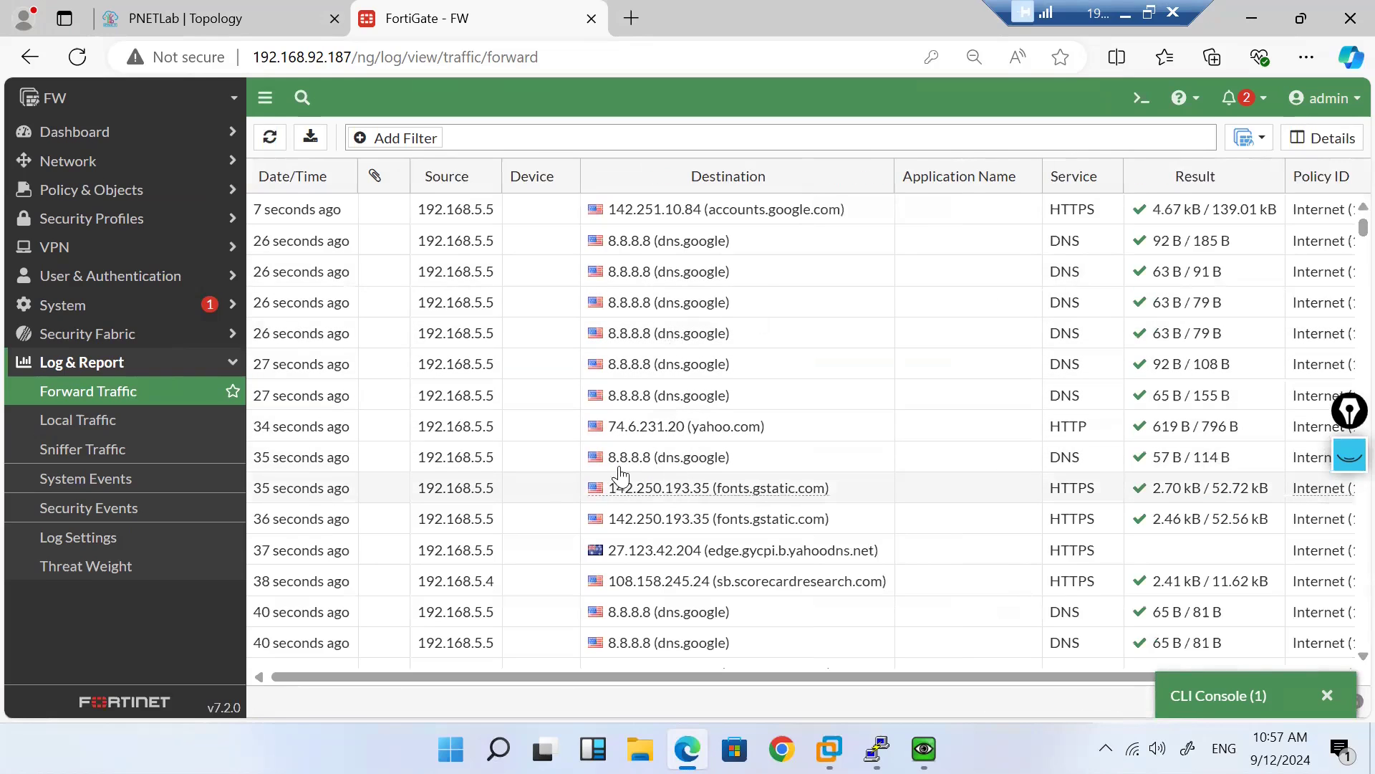
{"action": "left_click", "coordinate": [803, 431]}
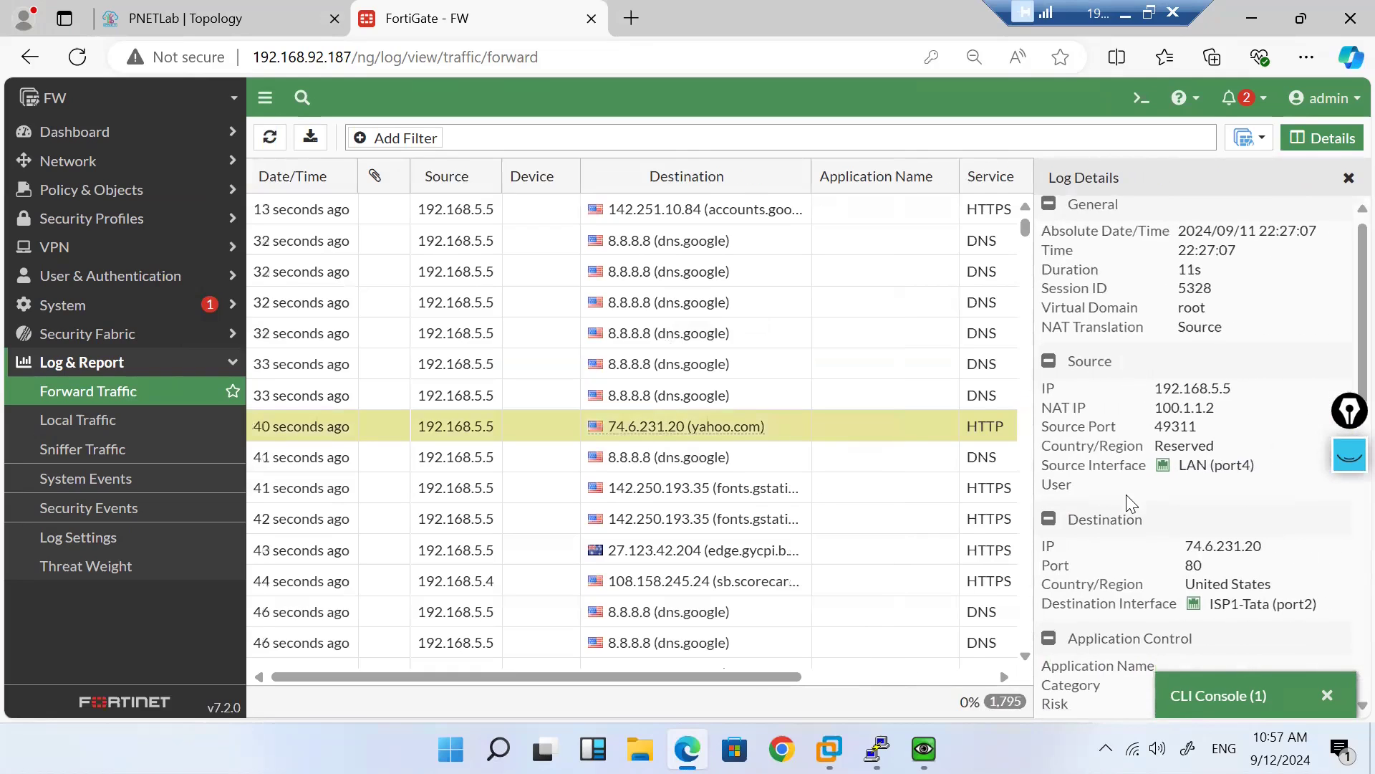
{"action": "left_click_drag", "start_coordinate": [1323, 603], "coordinate": [1214, 607]}
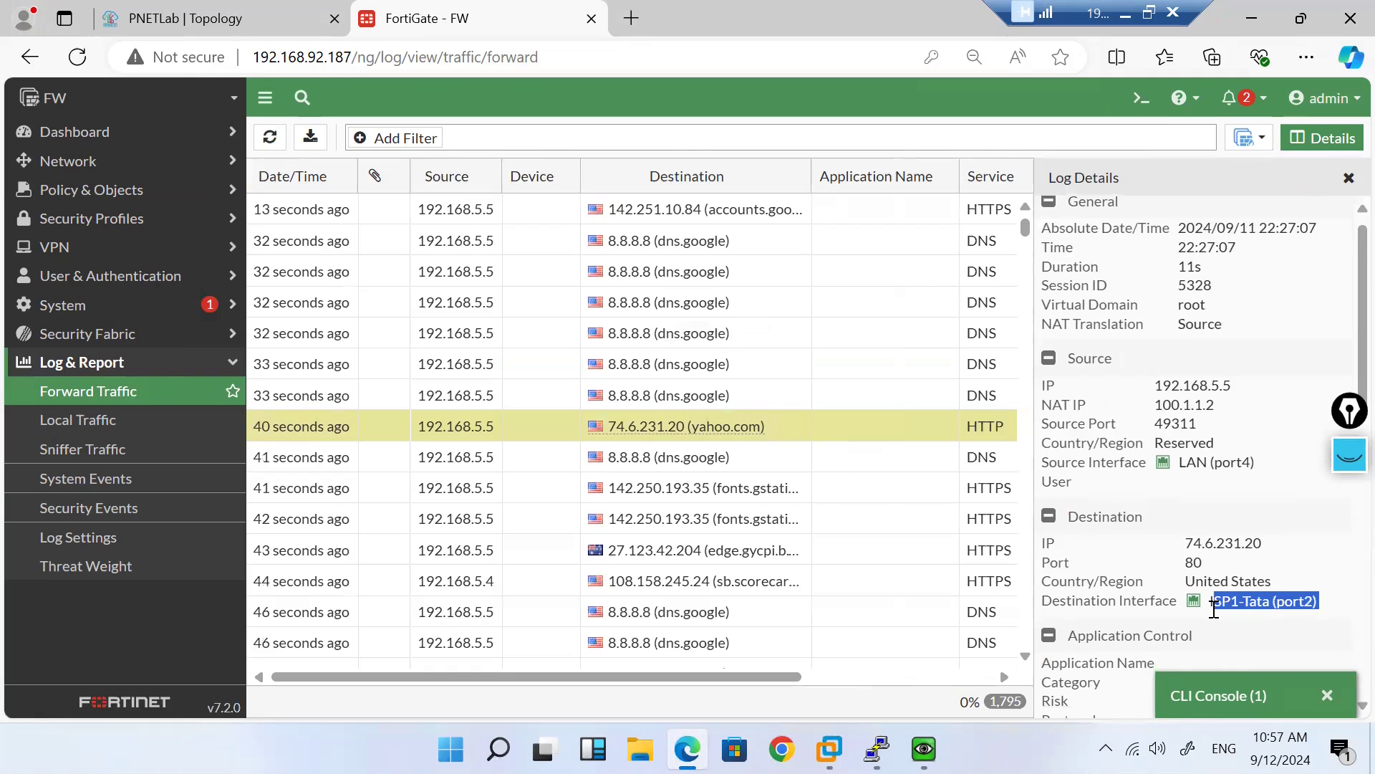
{"action": "left_click", "coordinate": [1211, 614]}
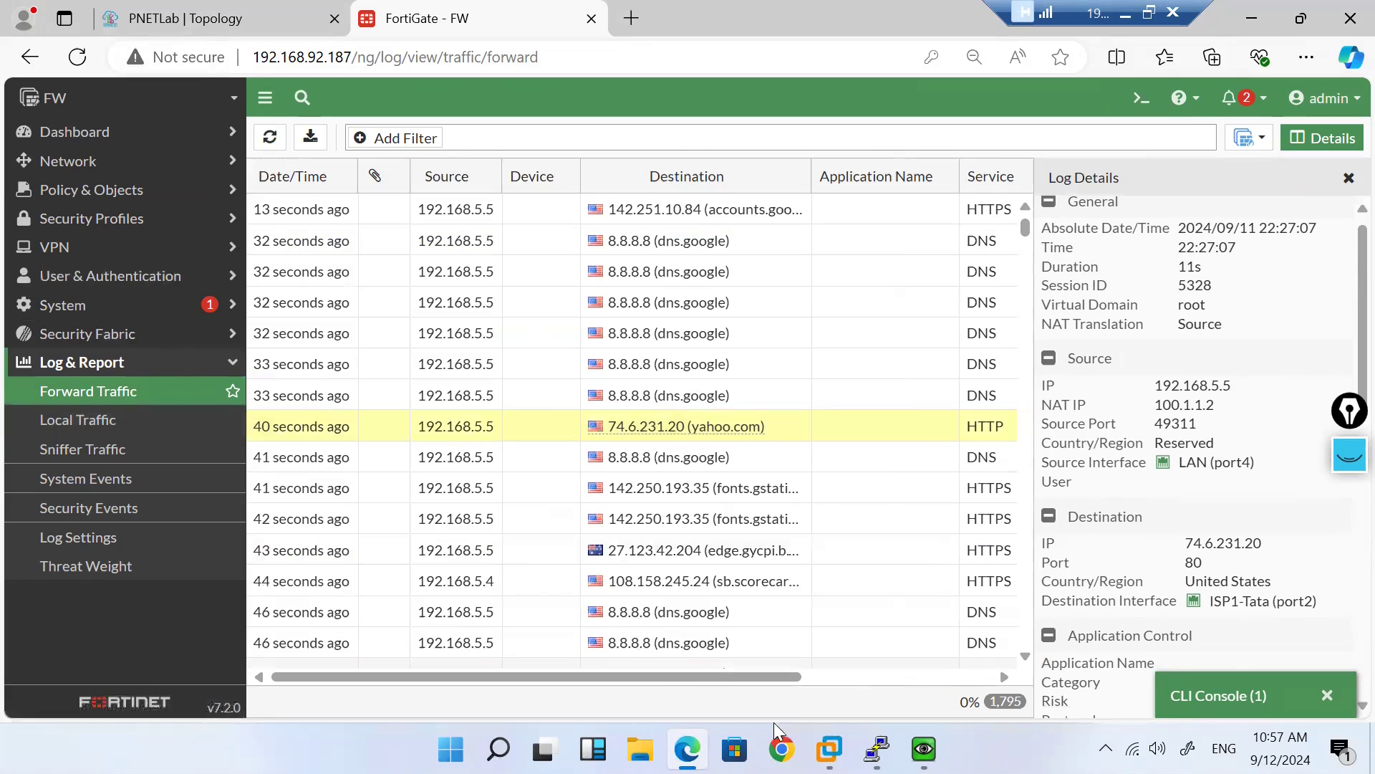
{"action": "mouse_move", "coordinate": [924, 748]}
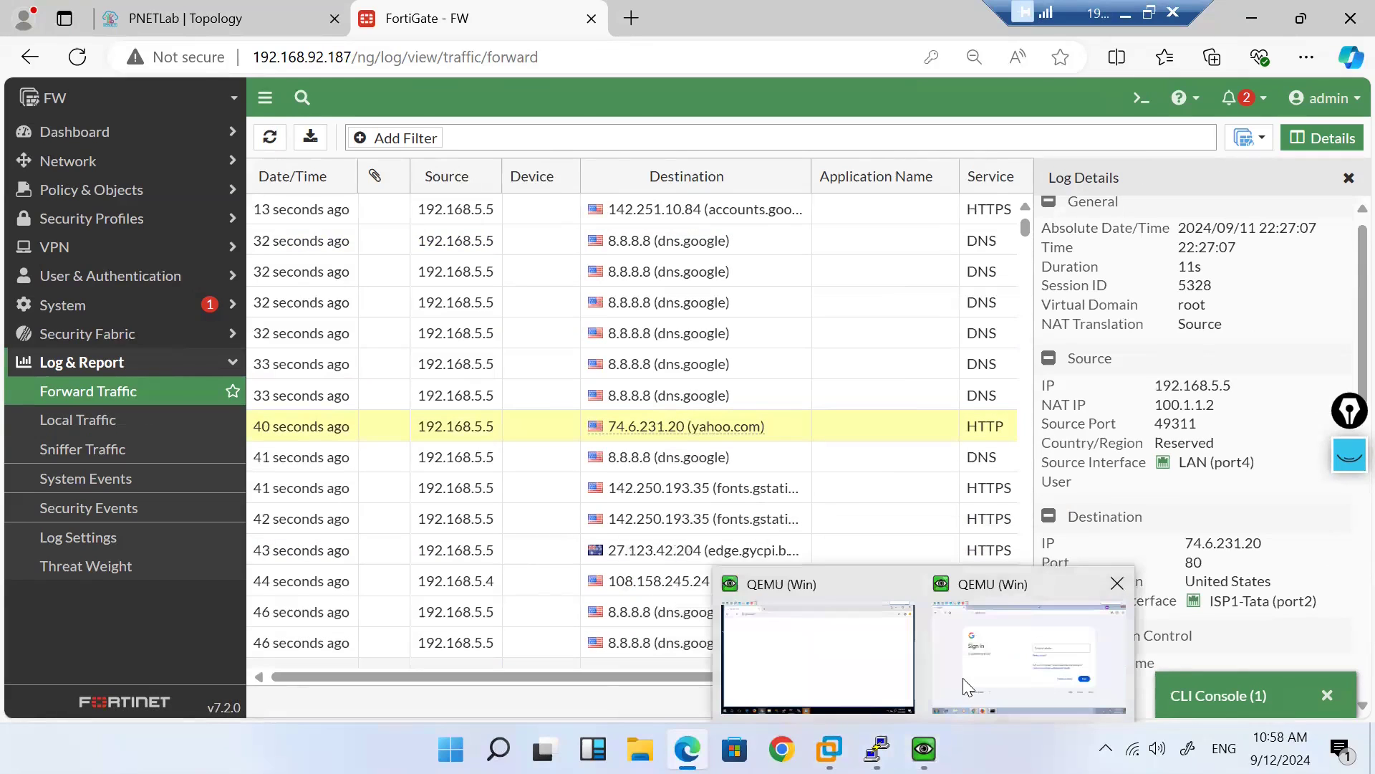